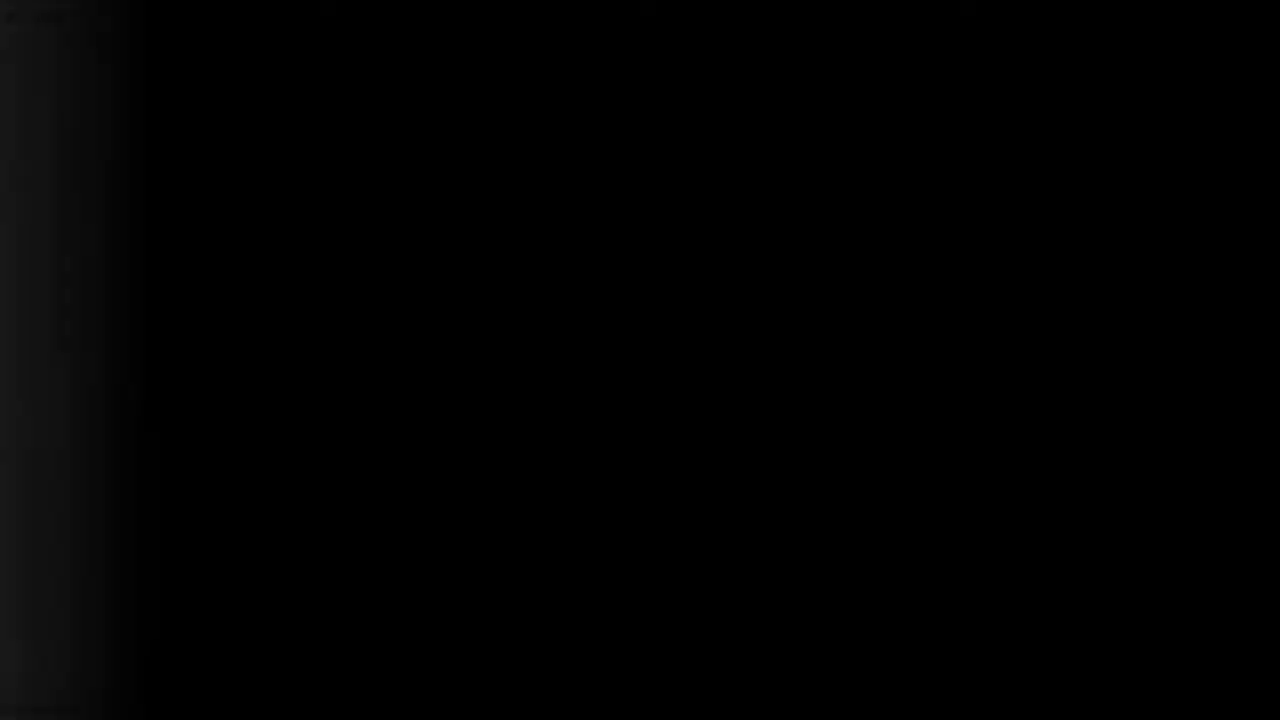
Step: Create a new blank part document, Part1
{"action": "left_click", "coordinate": [200, 17]}
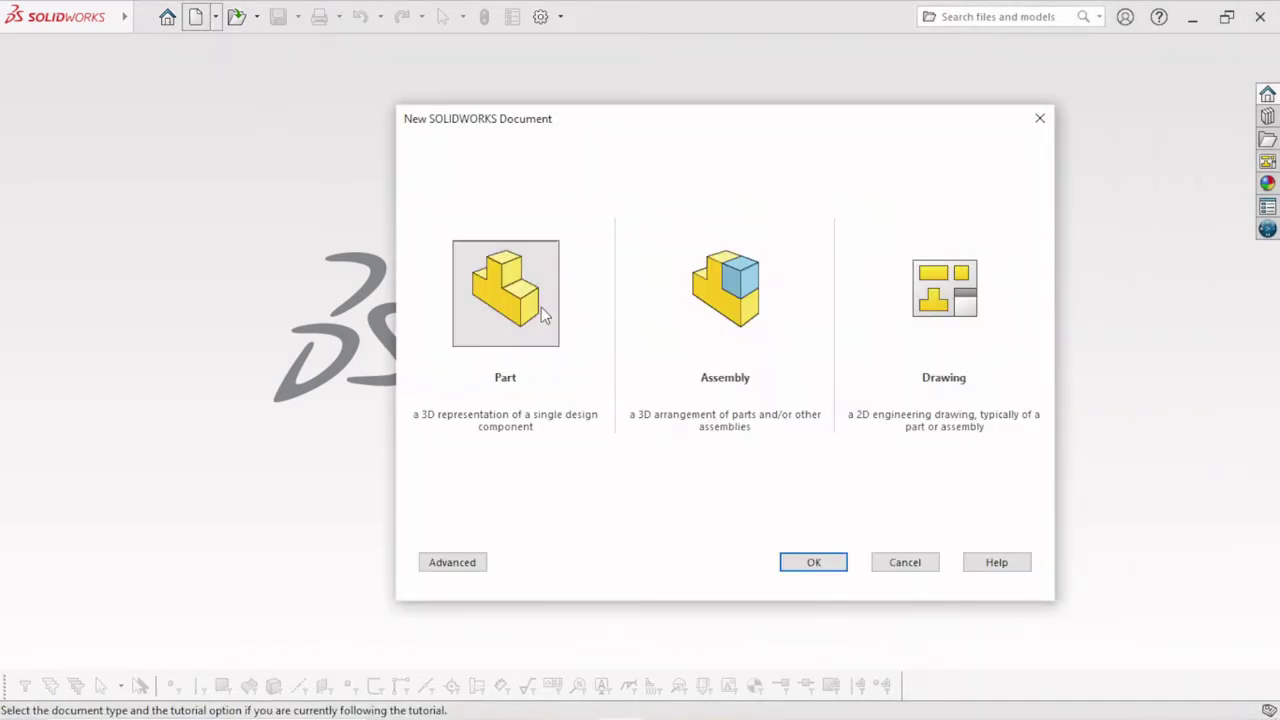
{"action": "left_click", "coordinate": [806, 565]}
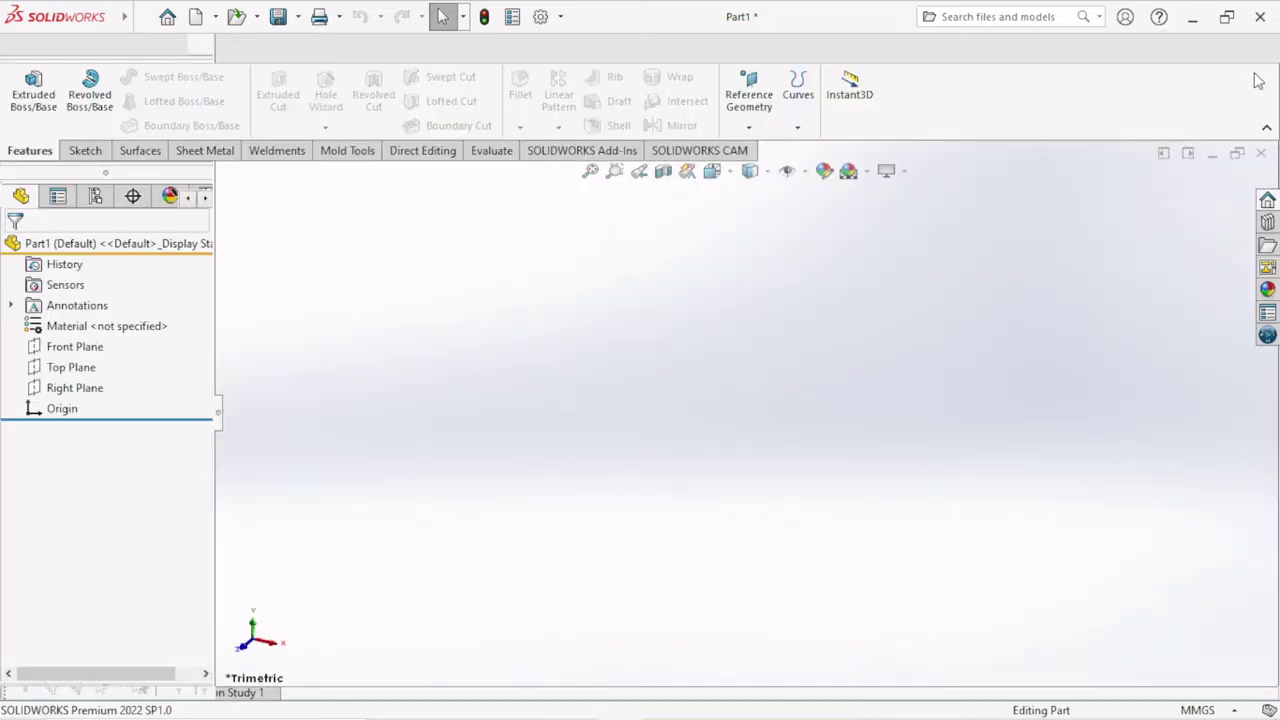
Step: Apply the Plain White scene and start a new sketch on the Front Plane
{"action": "left_click", "coordinate": [869, 176]}
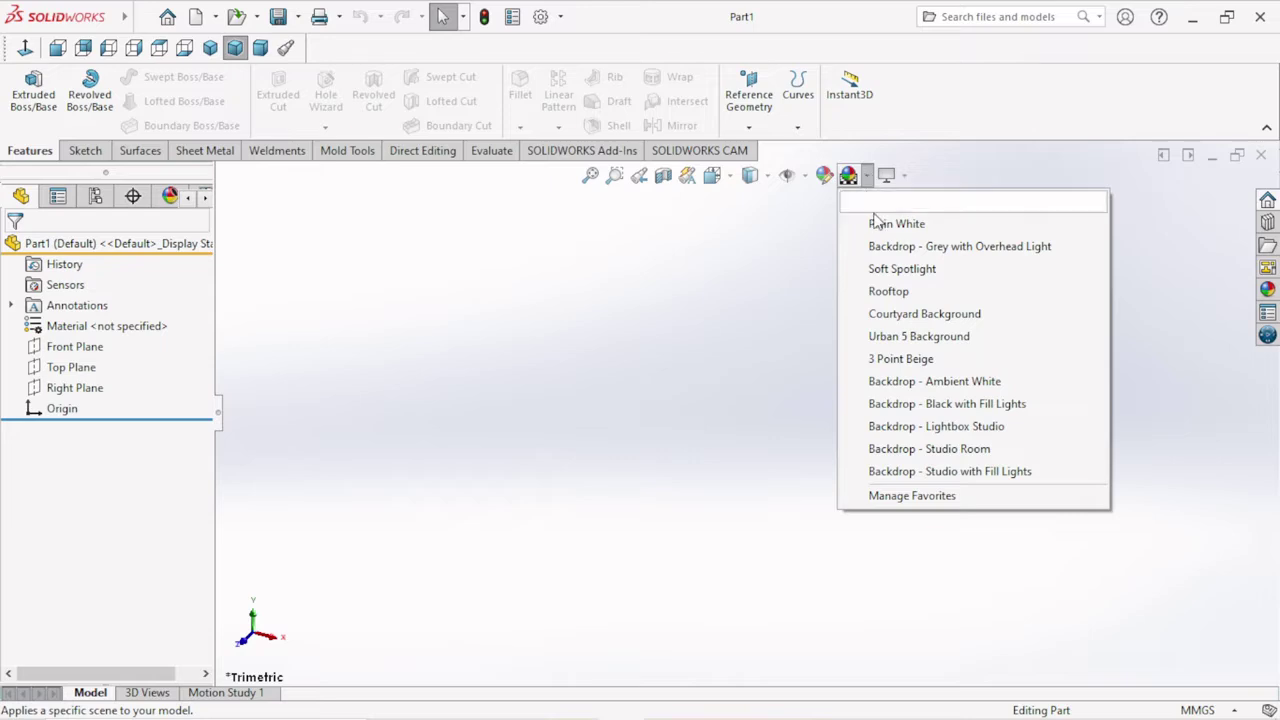
{"action": "left_click", "coordinate": [871, 224]}
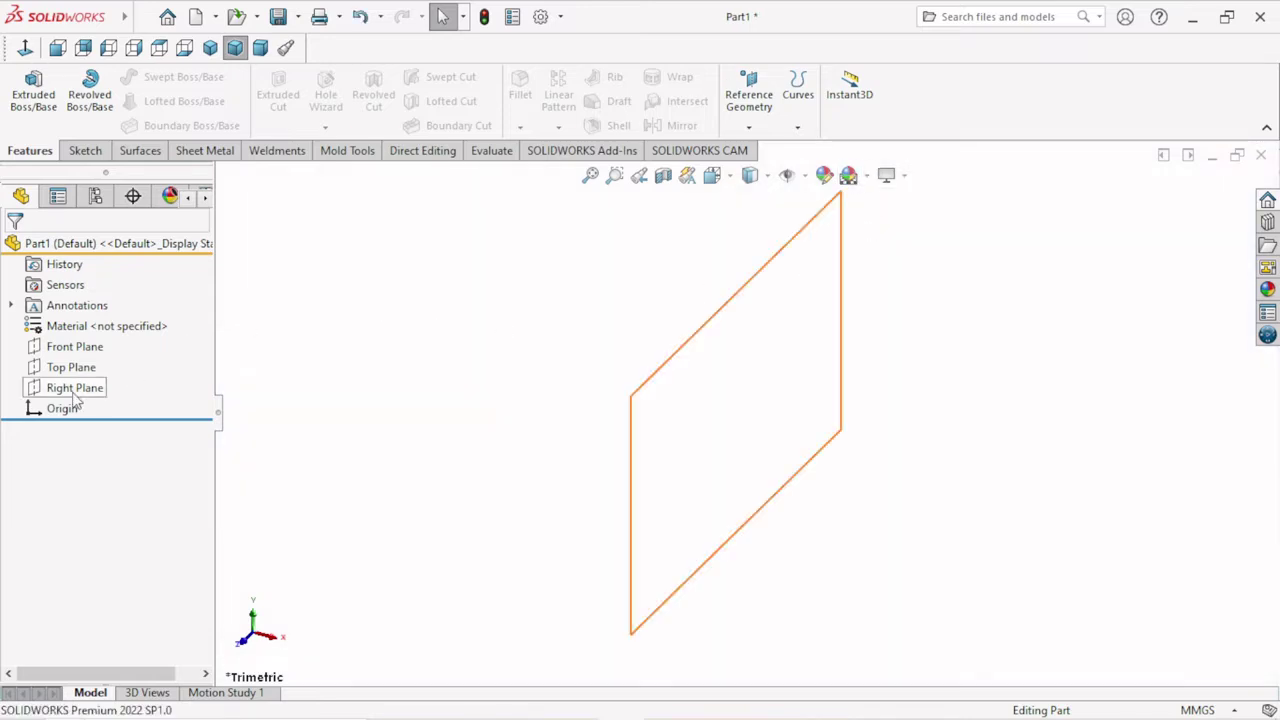
{"action": "left_click", "coordinate": [90, 347]}
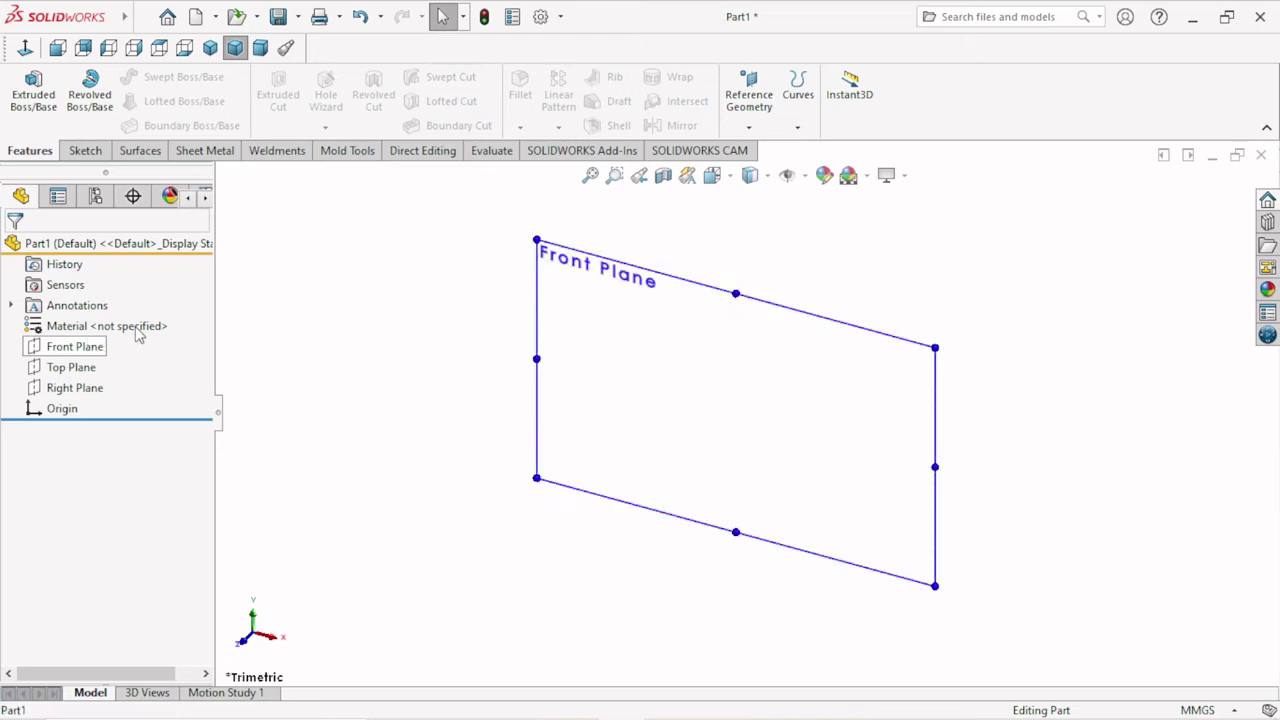
{"action": "left_click", "coordinate": [134, 312]}
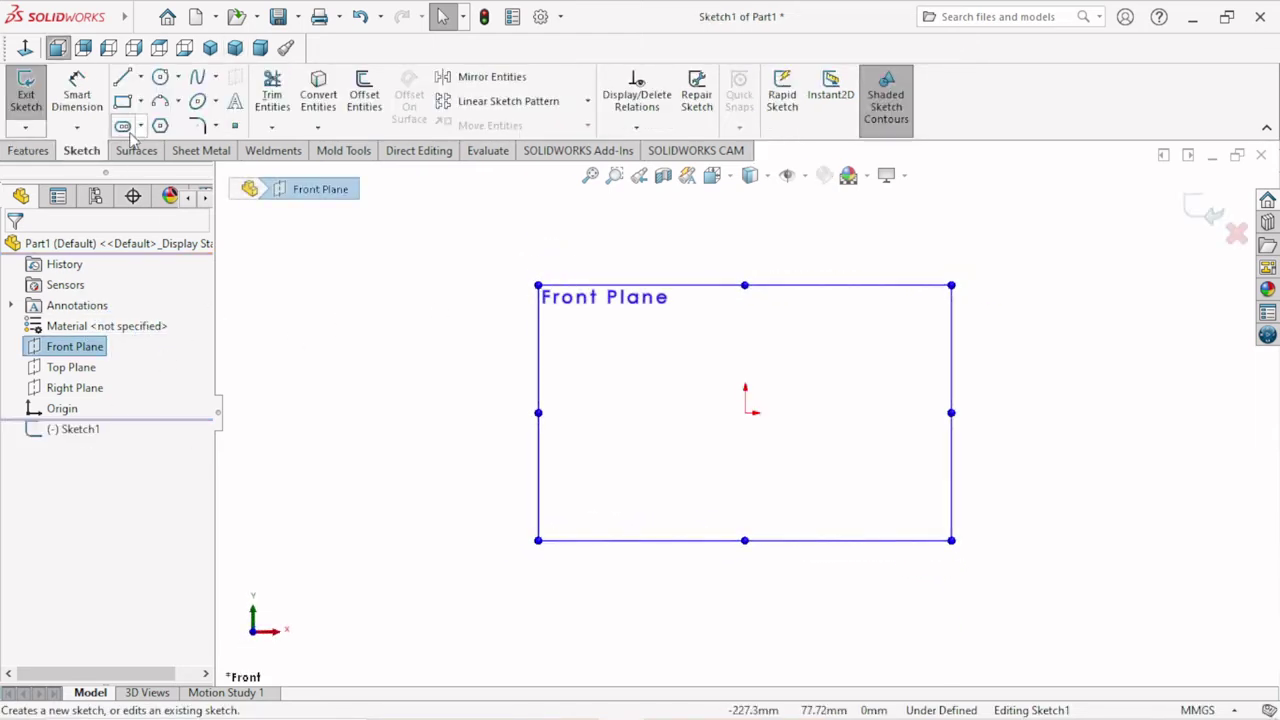
{"action": "left_click", "coordinate": [141, 77]}
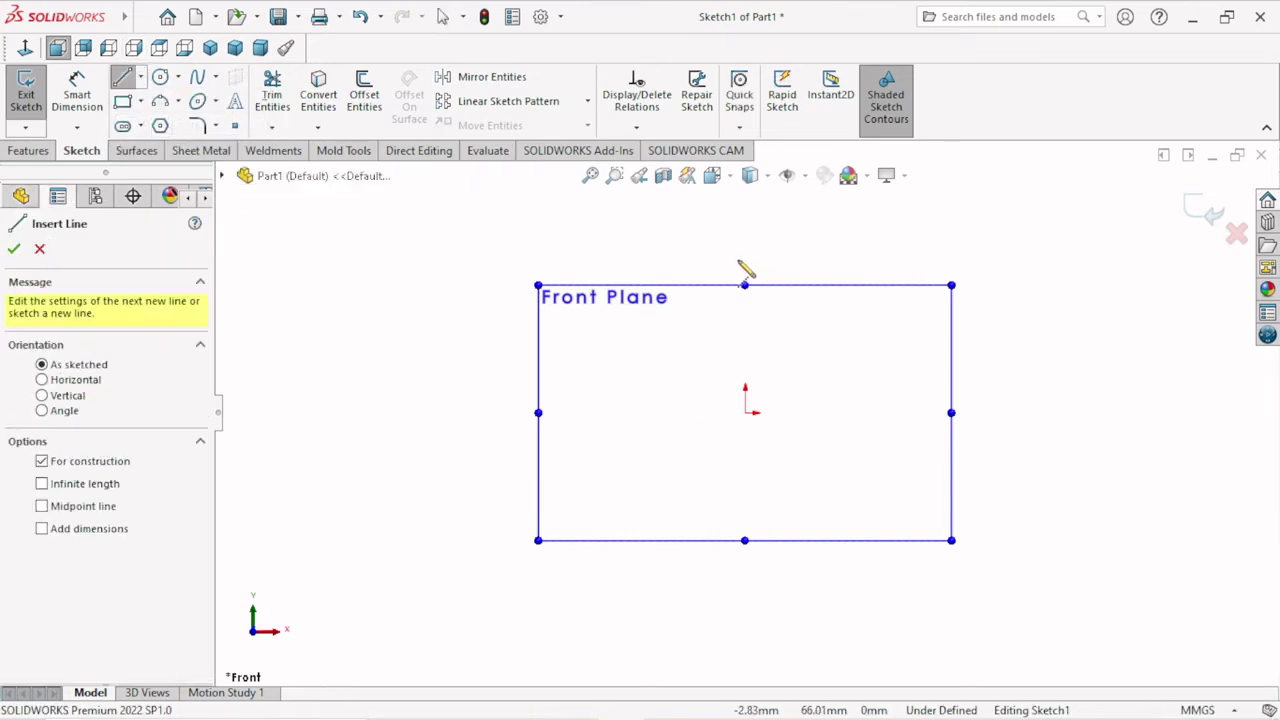
Step: Draw two centerlines from the origin, one going vertically up and one going horizontally left
{"action": "left_click_drag", "start_coordinate": [750, 224], "coordinate": [745, 410]}
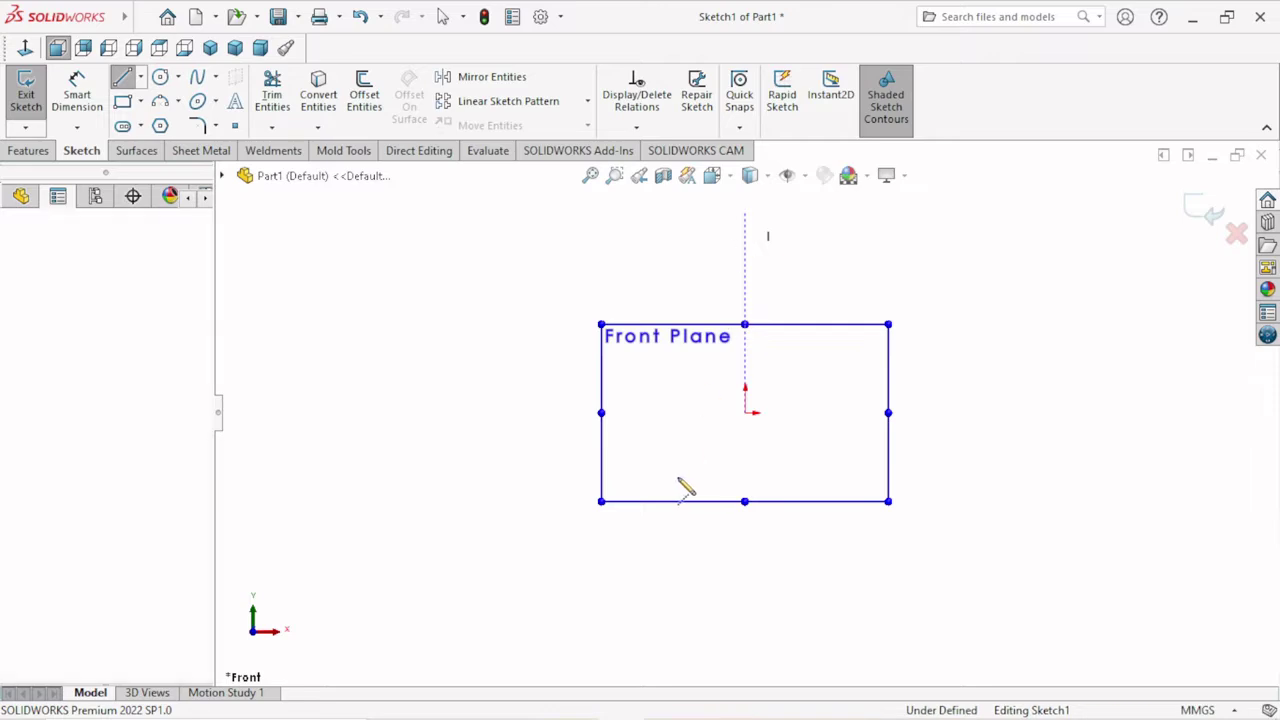
{"action": "left_click", "coordinate": [745, 412]}
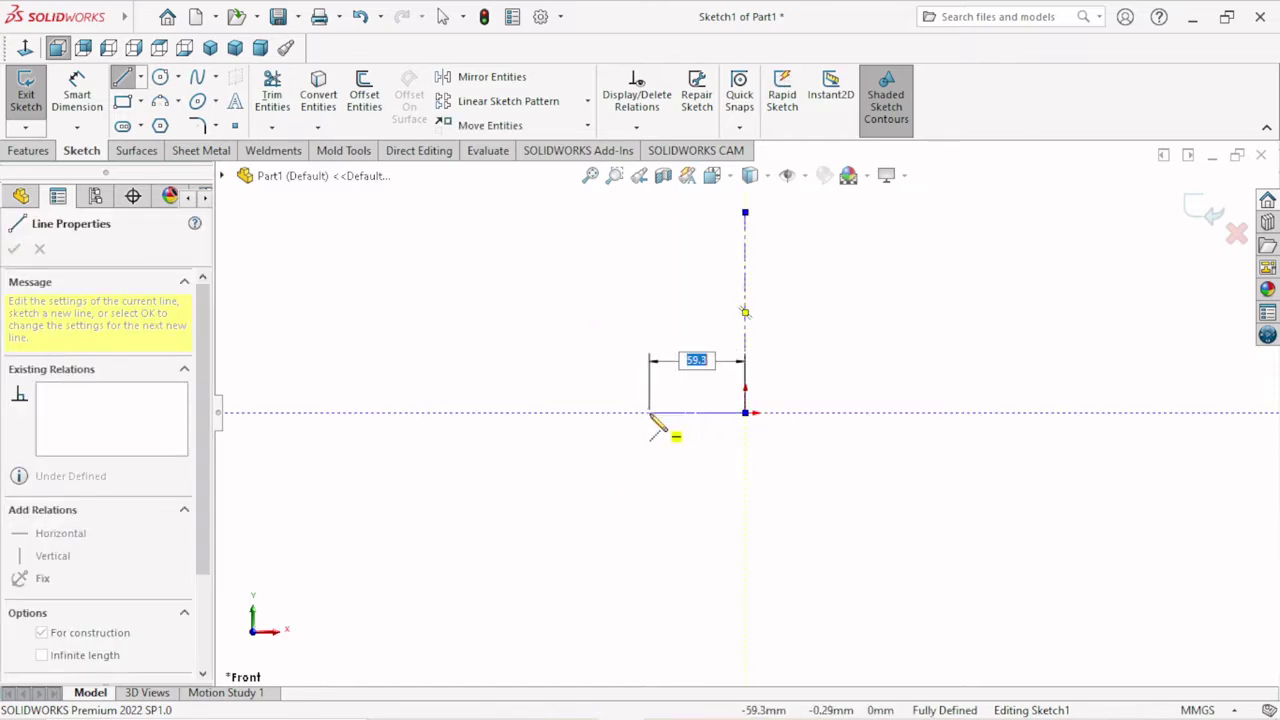
{"action": "left_click", "coordinate": [650, 413]}
{"action": "right_click", "coordinate": [540, 372]}
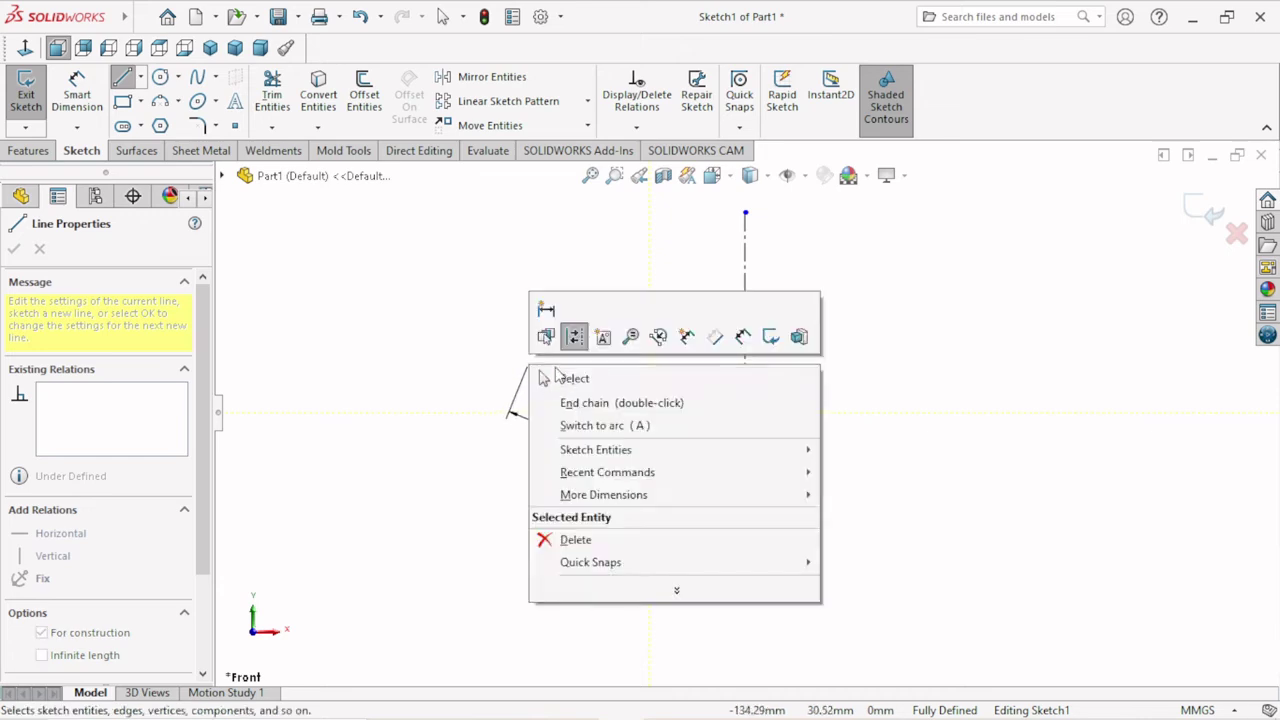
{"action": "left_click", "coordinate": [545, 377]}
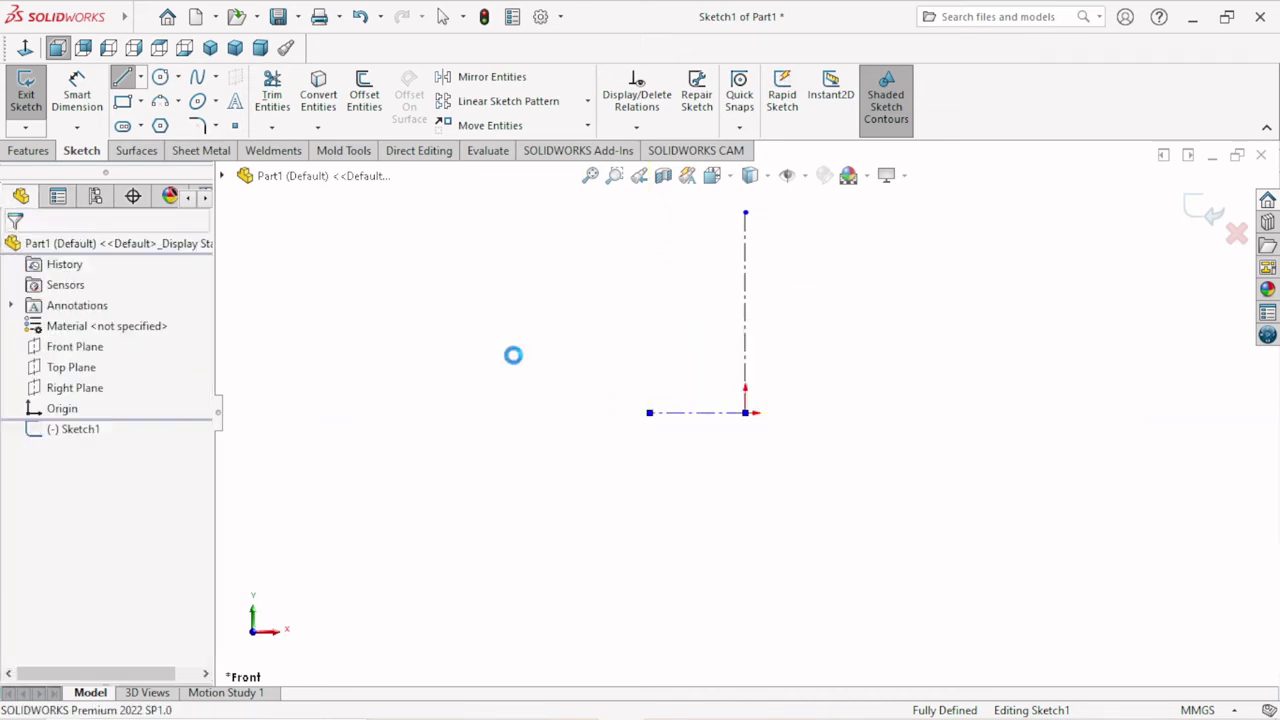
Step: Dimension the horizontal centerline to 5.85 mm
{"action": "left_click", "coordinate": [79, 100]}
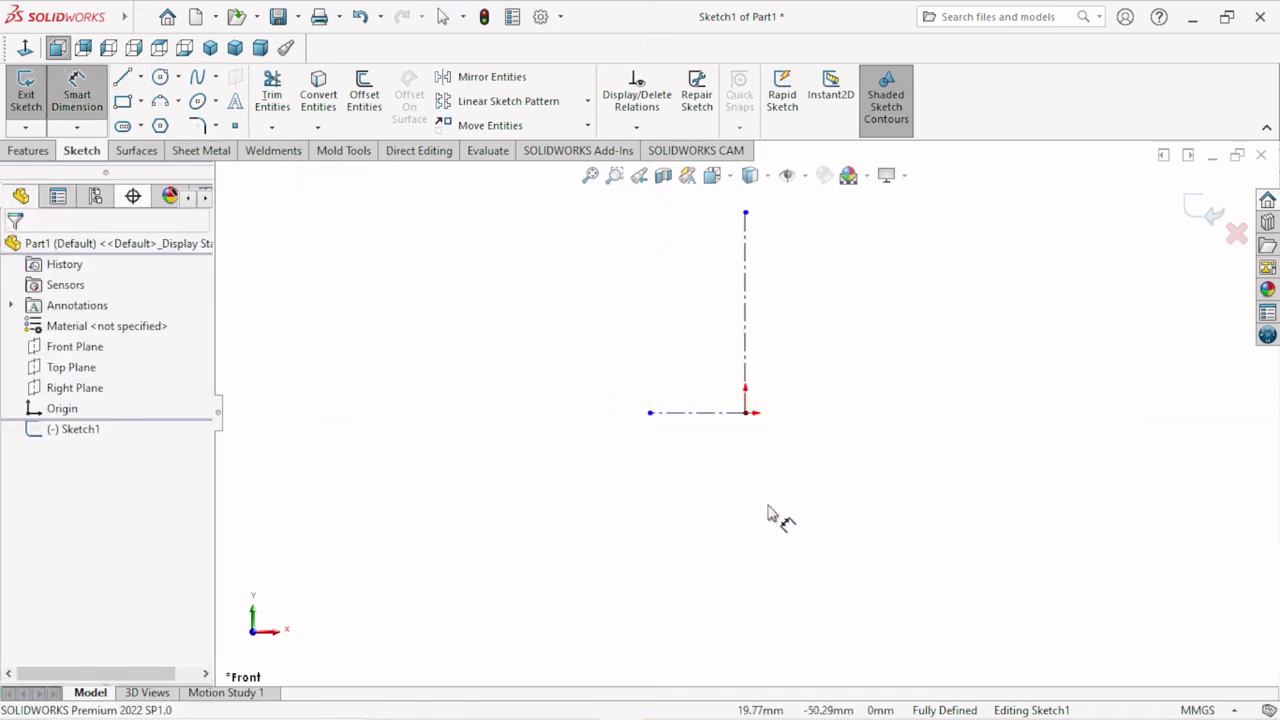
{"action": "left_click", "coordinate": [680, 412]}
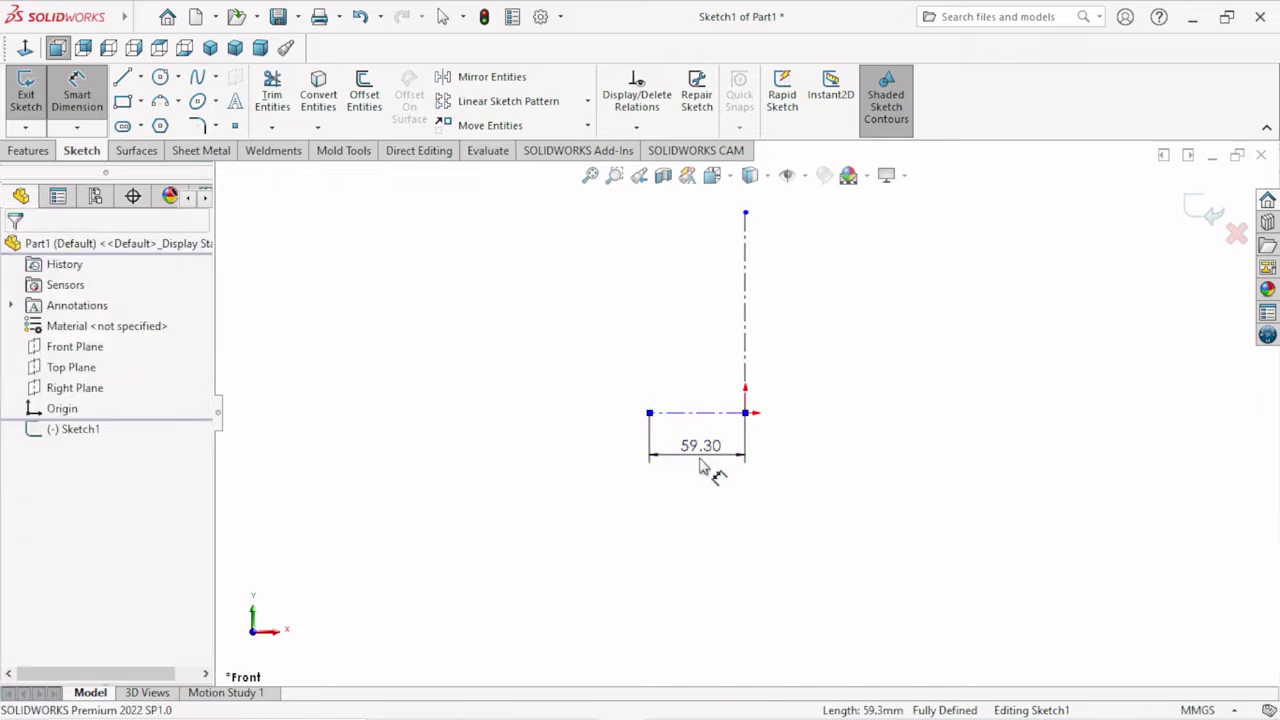
{"action": "left_click", "coordinate": [701, 465]}
{"action": "type", "text": "5"}
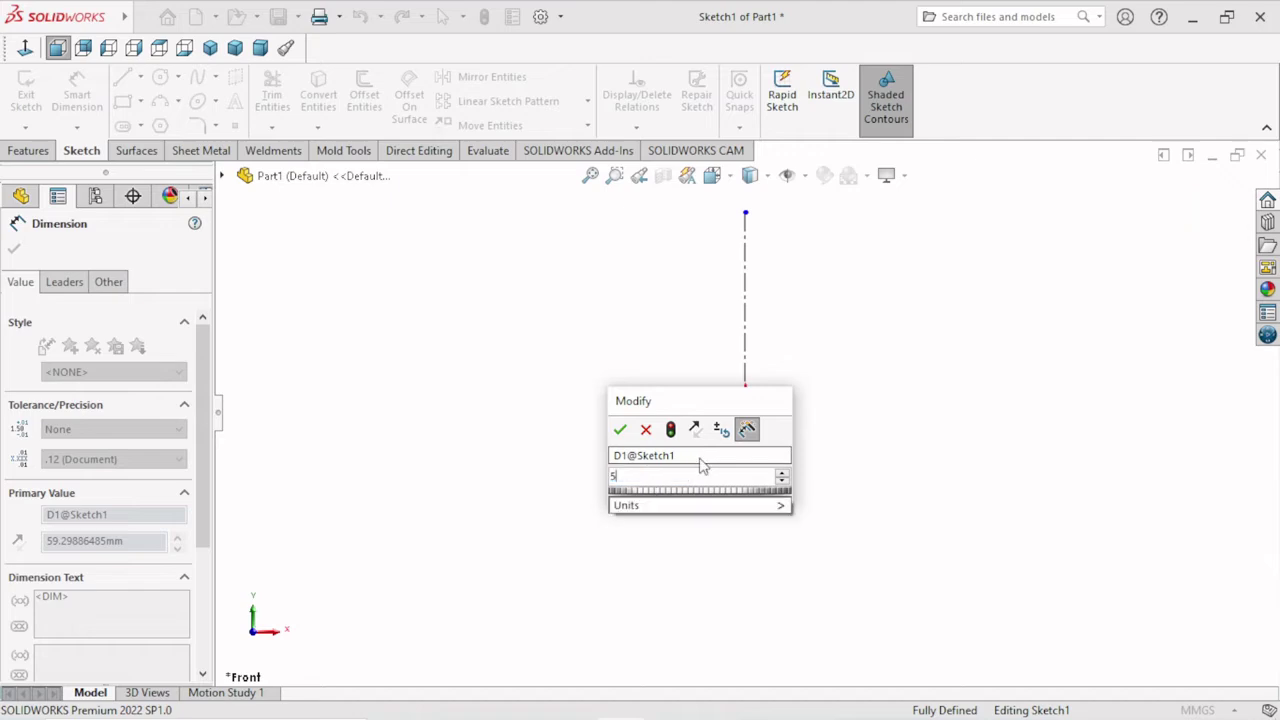
{"action": "type", "text": ".85"}
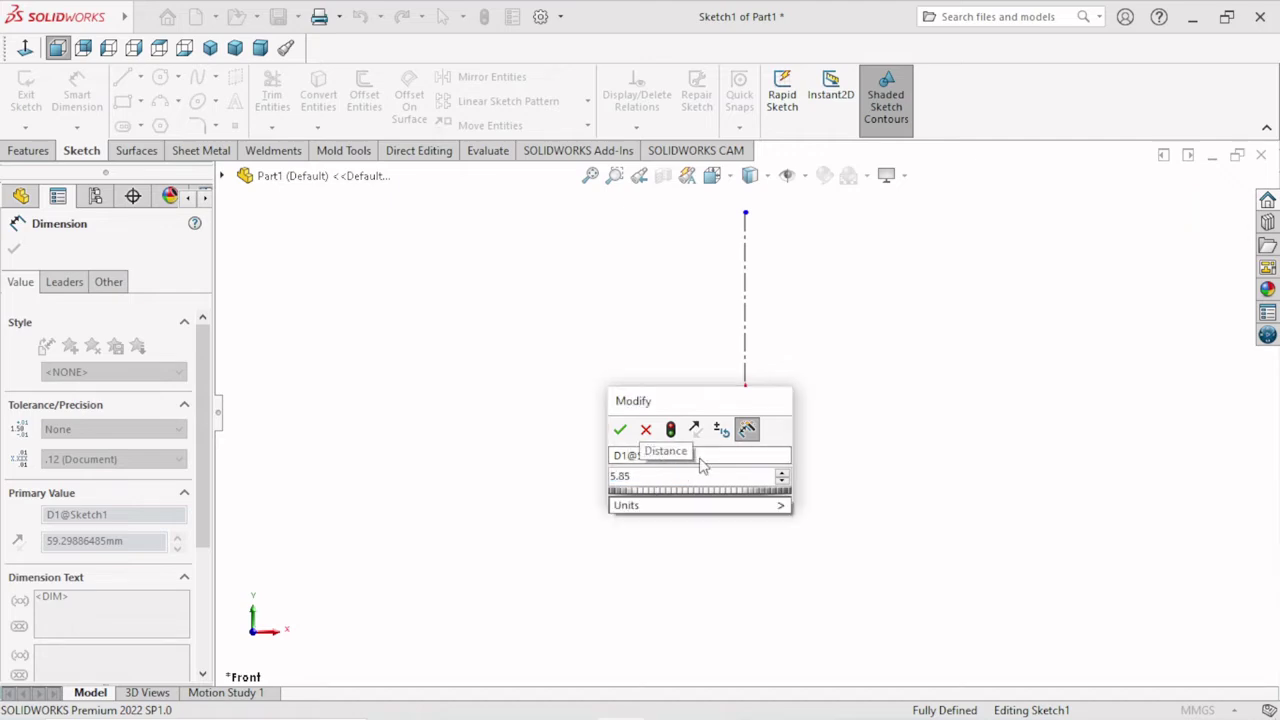
{"action": "left_click", "coordinate": [620, 430]}
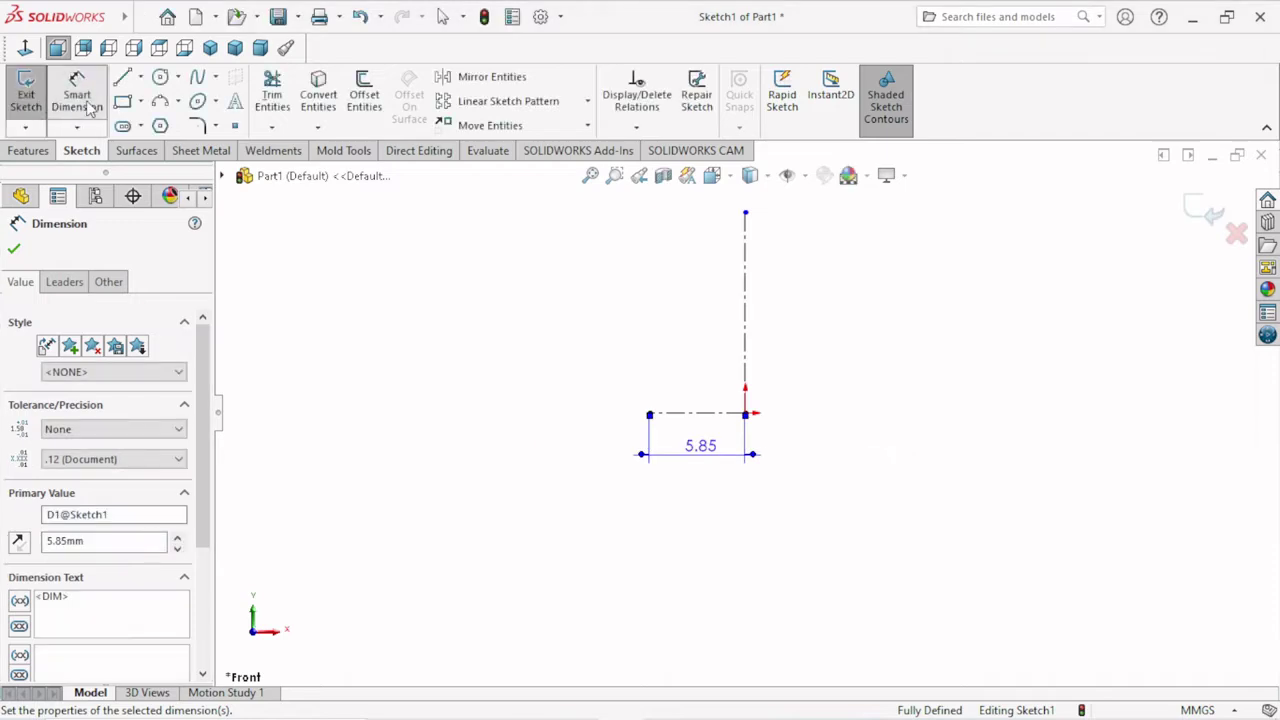
{"action": "left_click", "coordinate": [88, 108]}
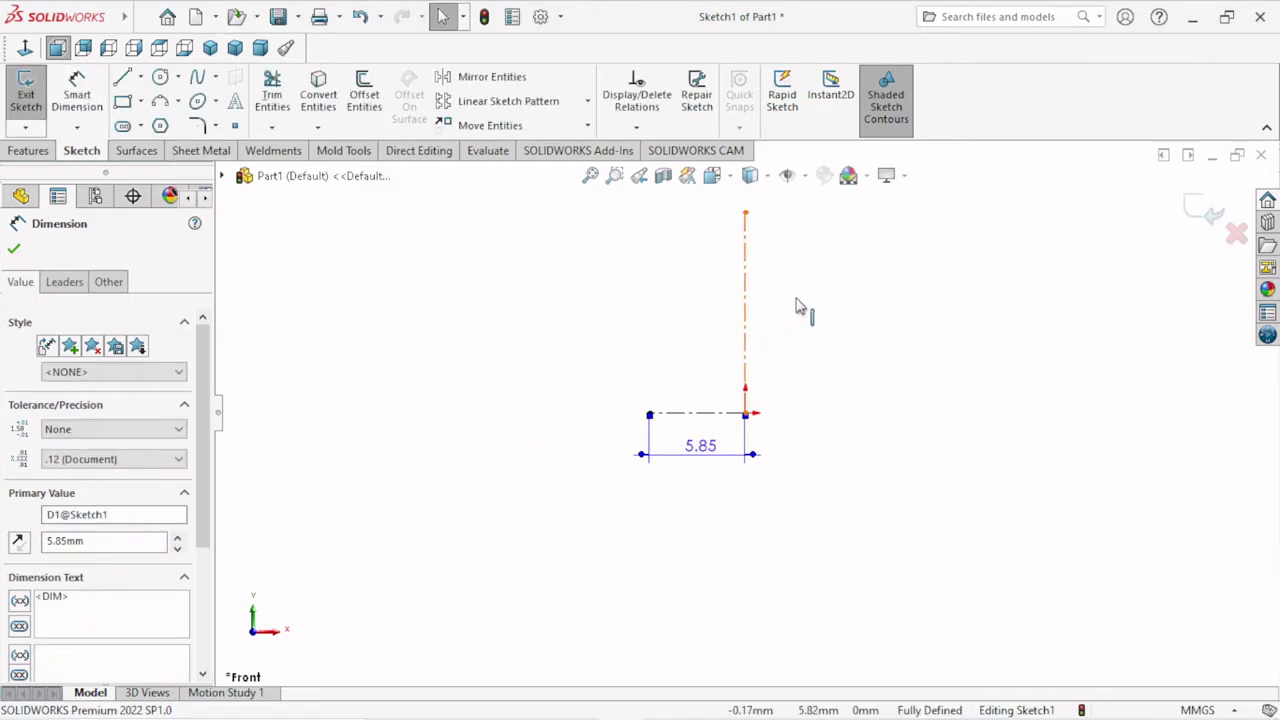
Step: Add a 12.24 dimension to the vertical centerline, then delete it
{"action": "left_click", "coordinate": [745, 320]}
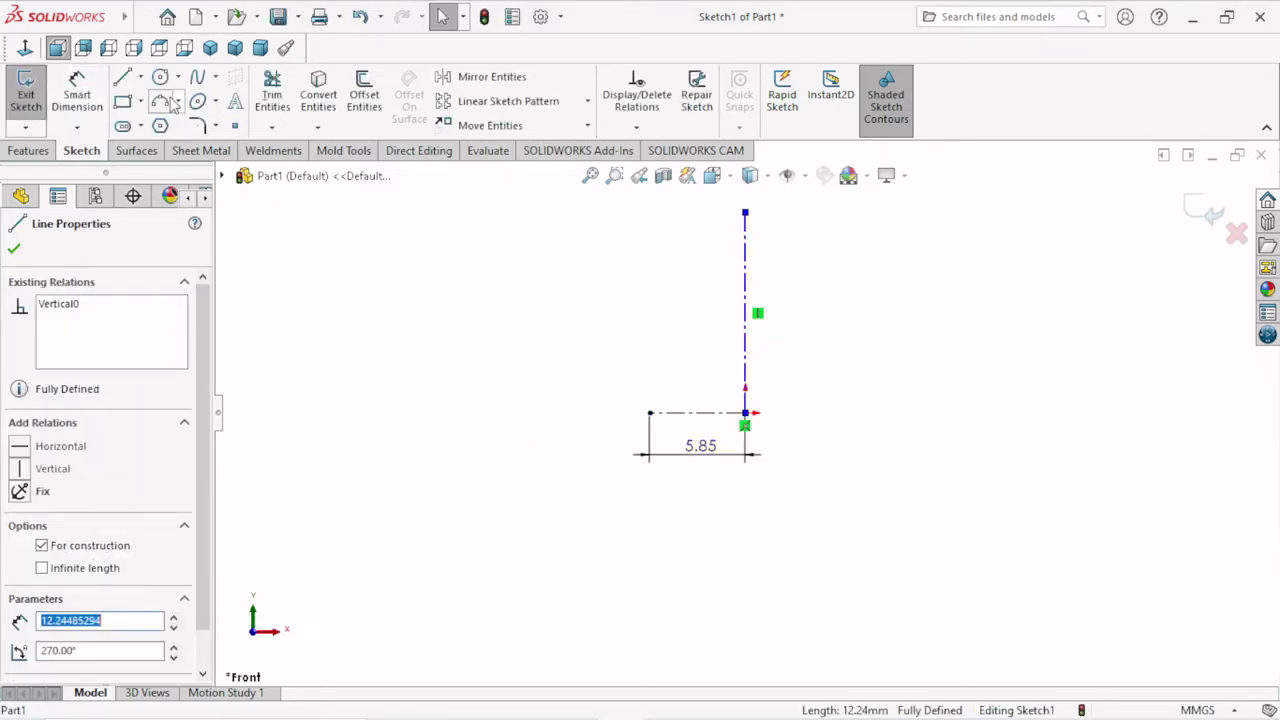
{"action": "left_click", "coordinate": [77, 95]}
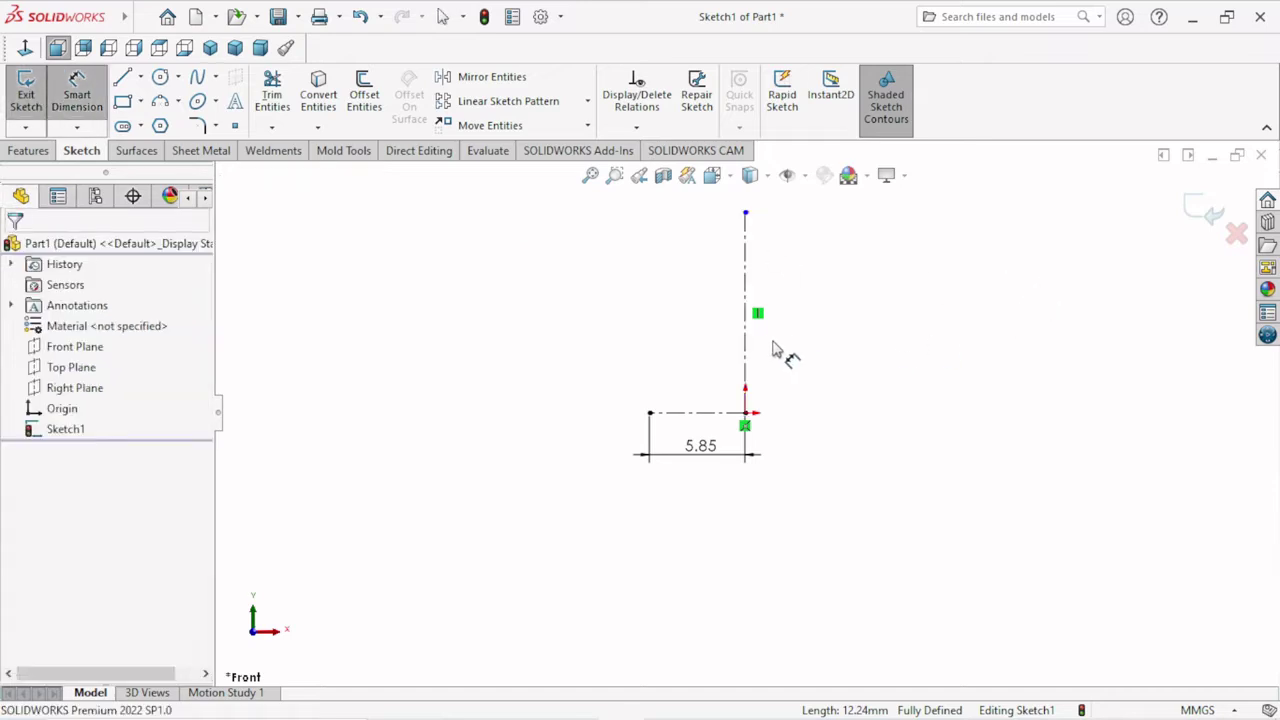
{"action": "left_click", "coordinate": [745, 330]}
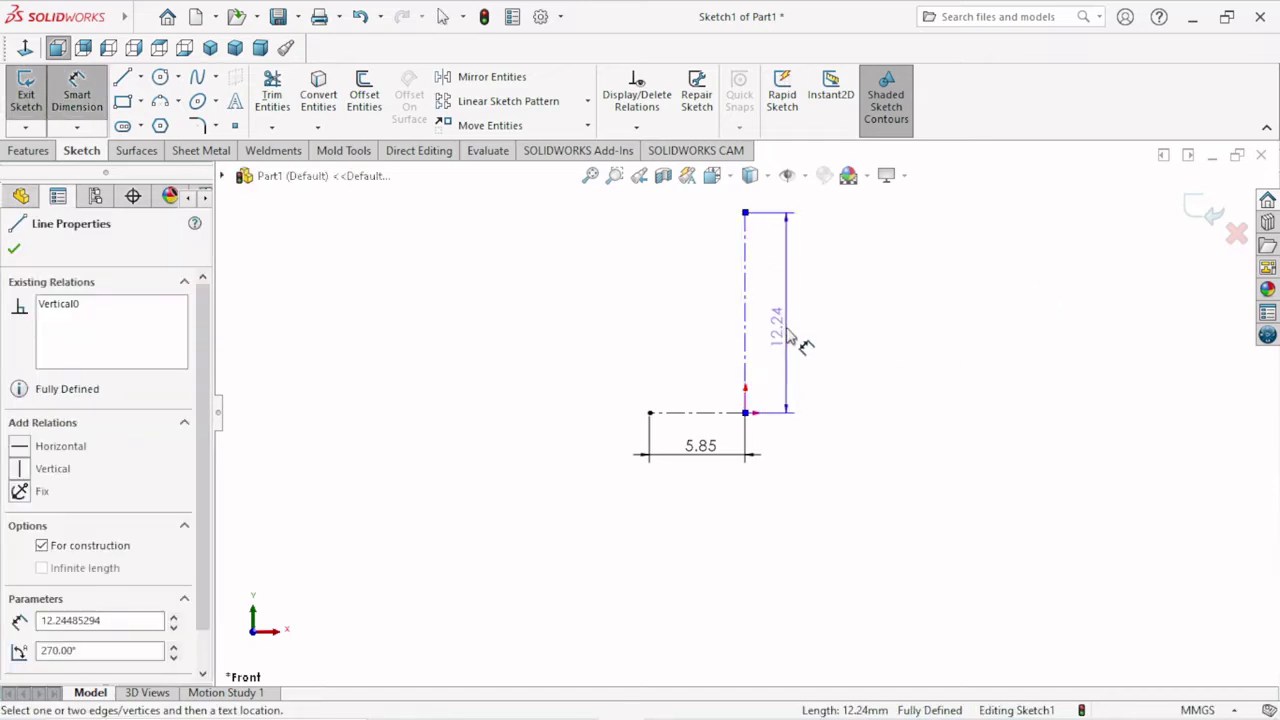
{"action": "left_click", "coordinate": [806, 360]}
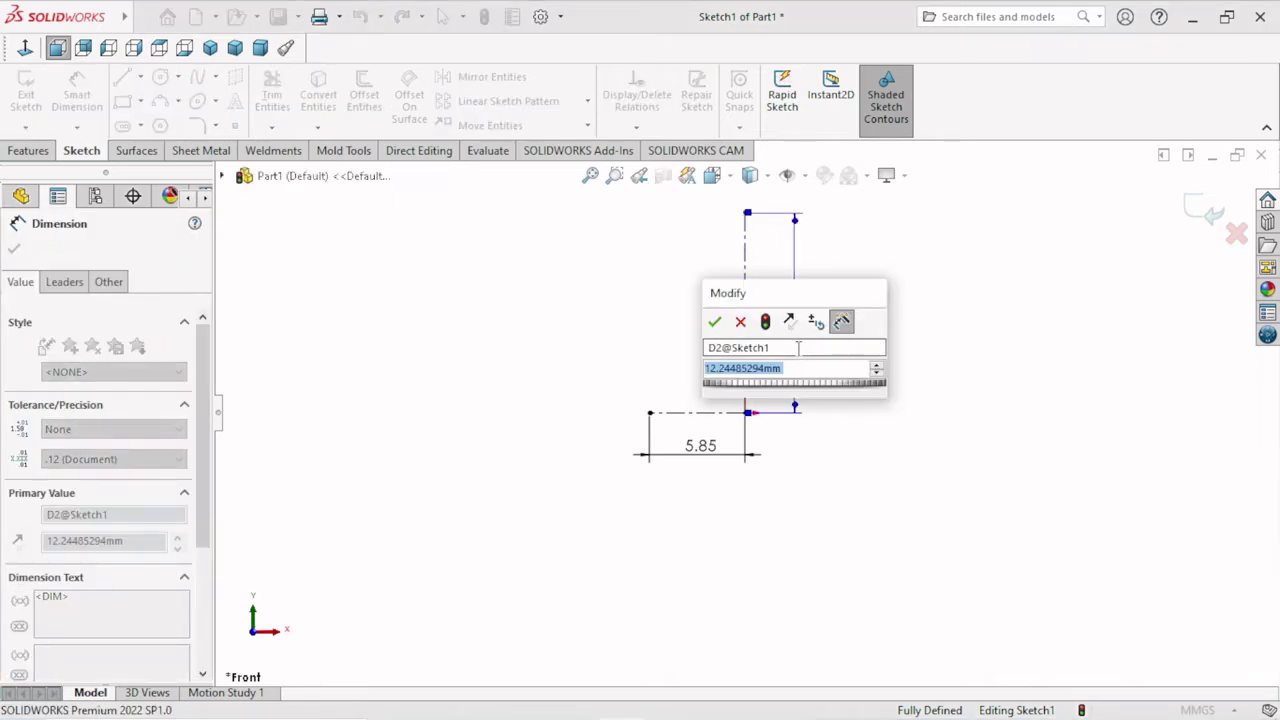
{"action": "left_click", "coordinate": [741, 321]}
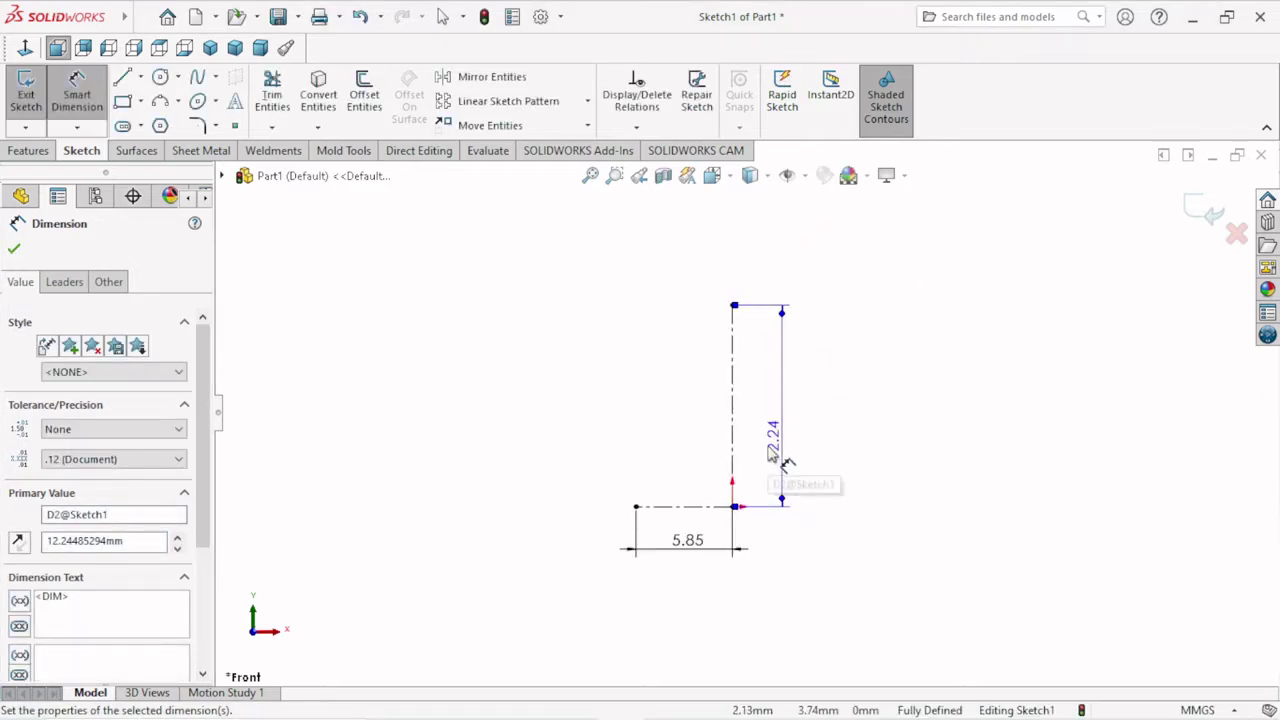
{"action": "key", "text": "Delete"}
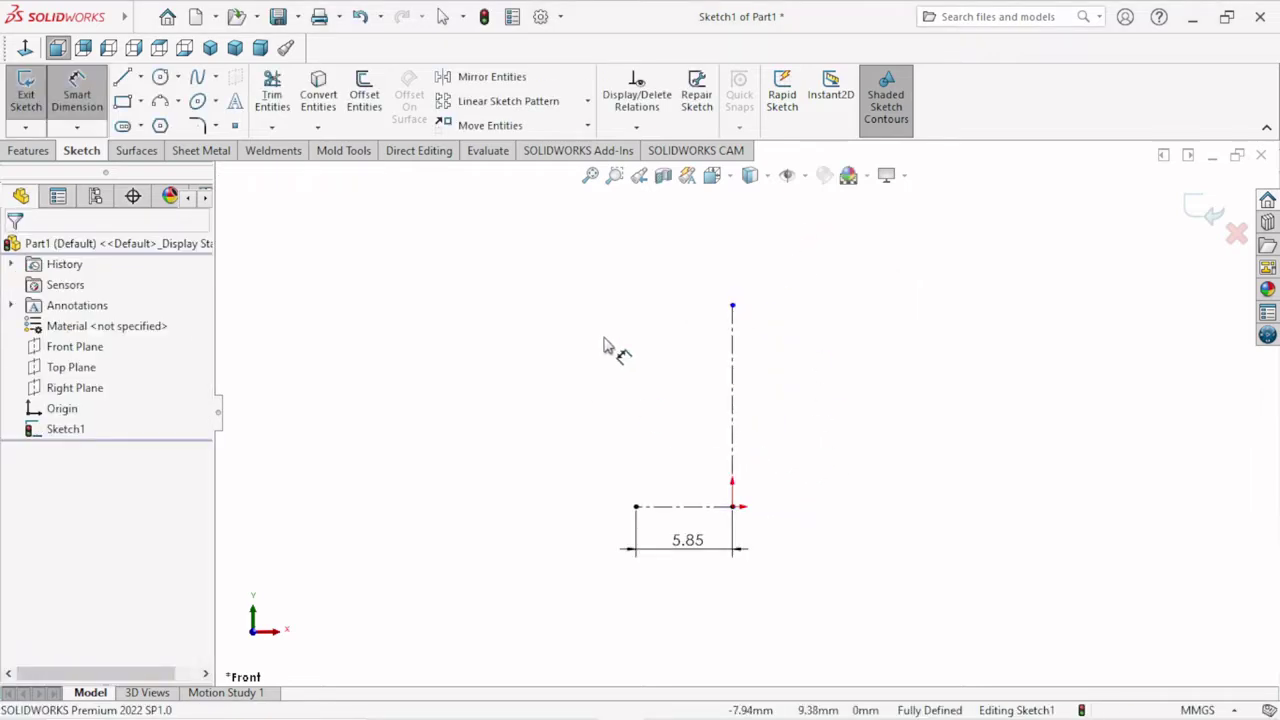
{"action": "key", "text": "c"}
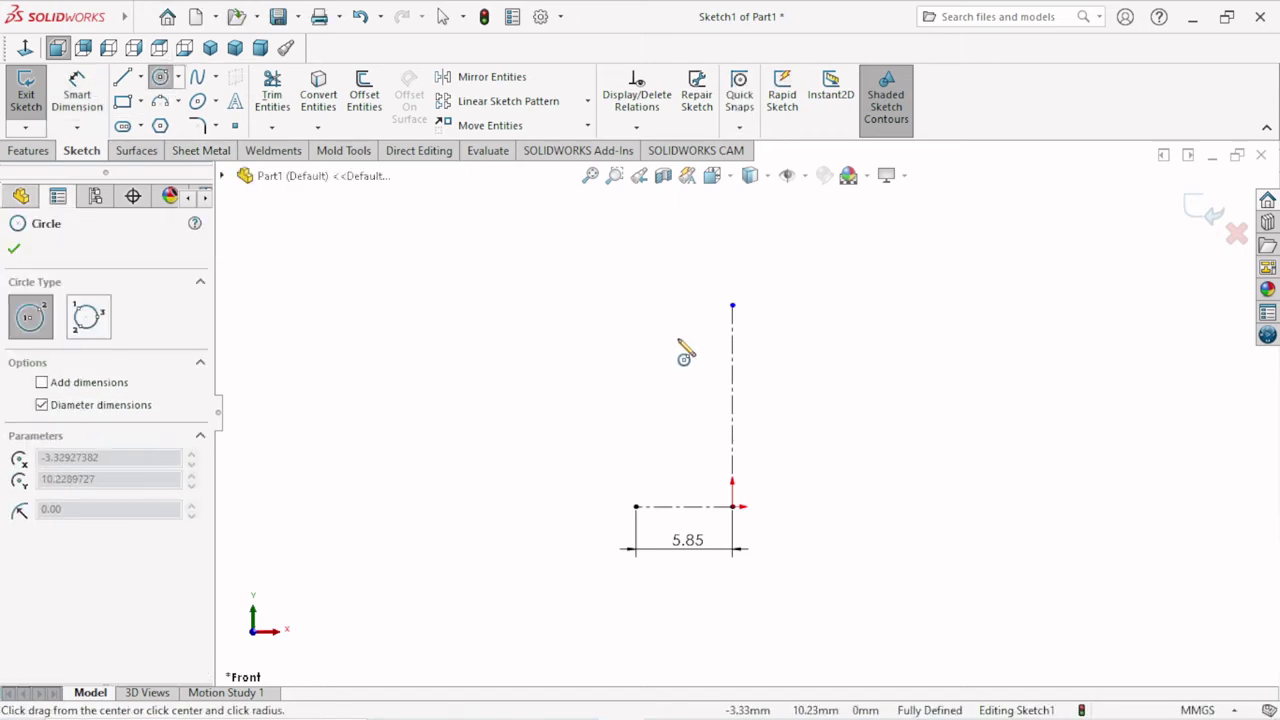
Step: Draw a construction circle just left of the vertical centerline
{"action": "left_click", "coordinate": [676, 338]}
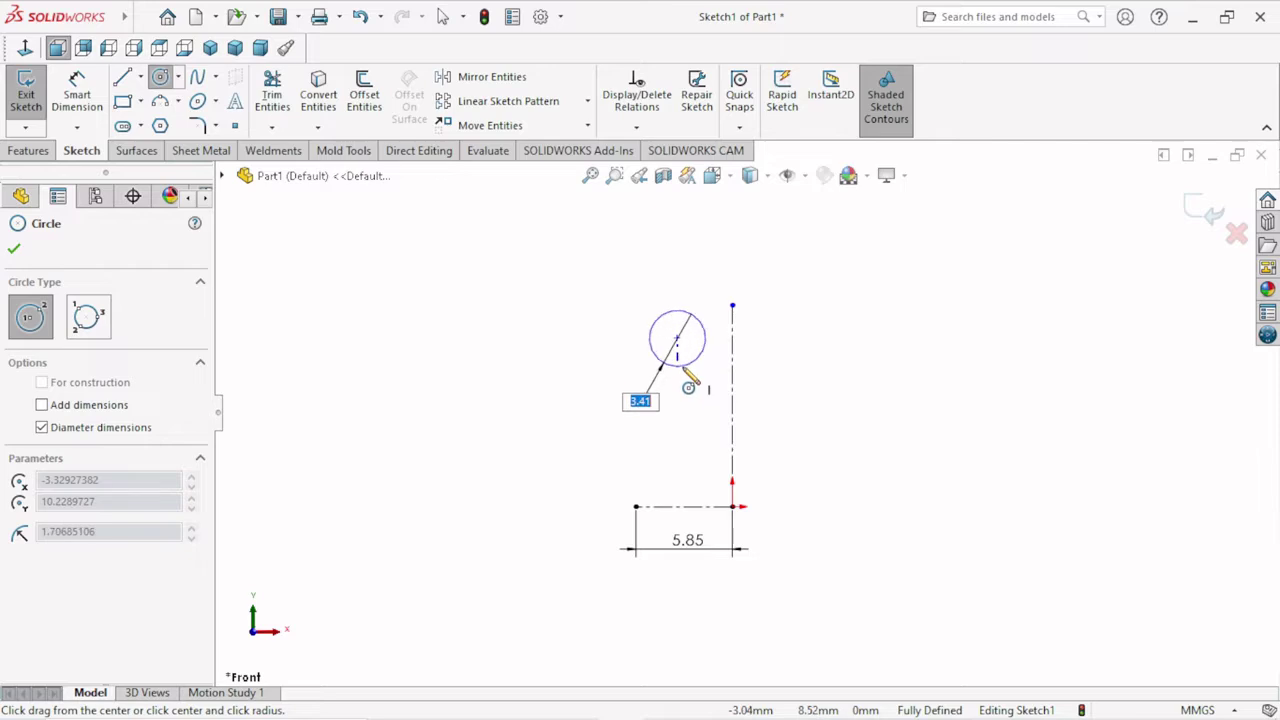
{"action": "left_click", "coordinate": [685, 365]}
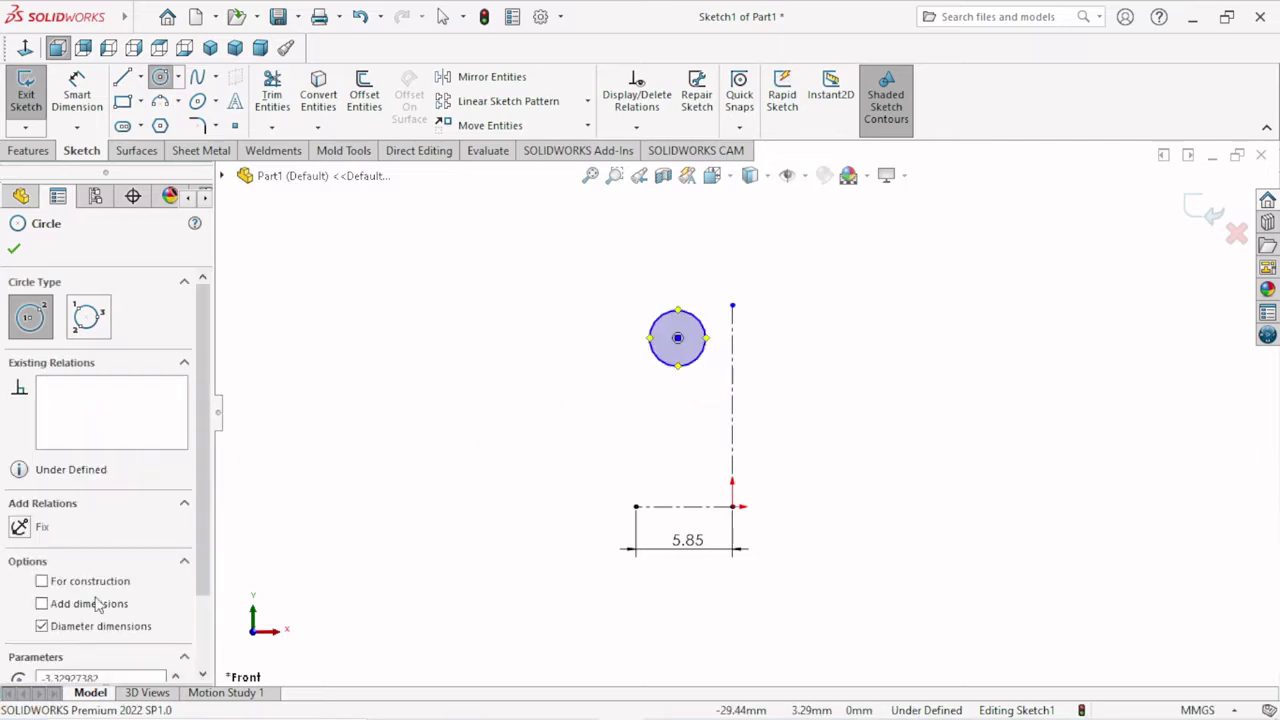
{"action": "left_click", "coordinate": [41, 581]}
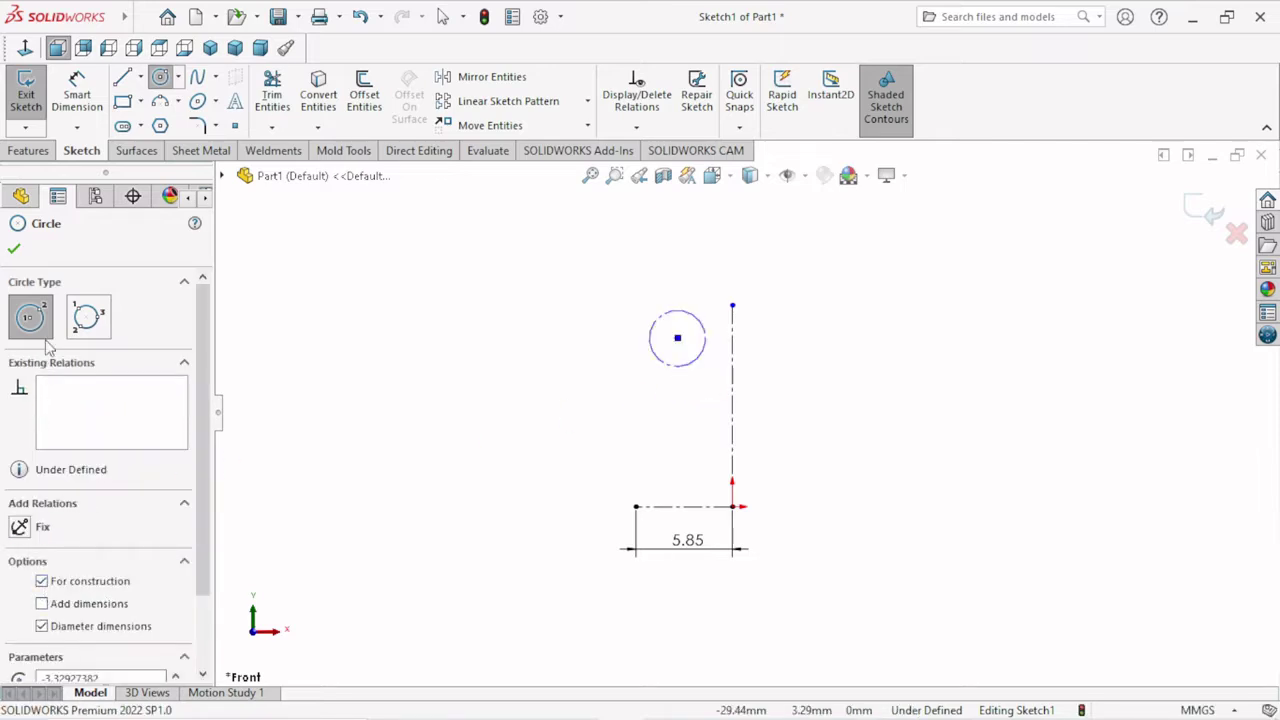
{"action": "left_click", "coordinate": [14, 250]}
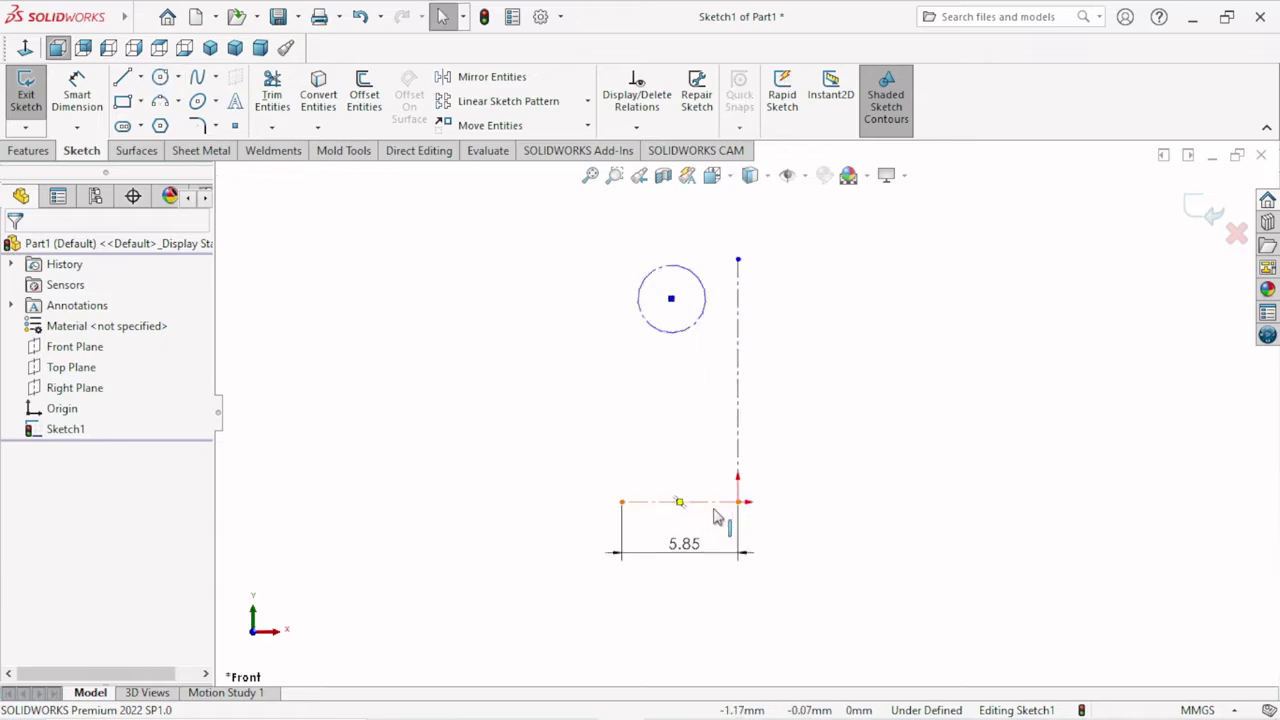
Step: Dimension the circle centre 9.75 above the horizontal centerline
{"action": "left_click", "coordinate": [74, 84]}
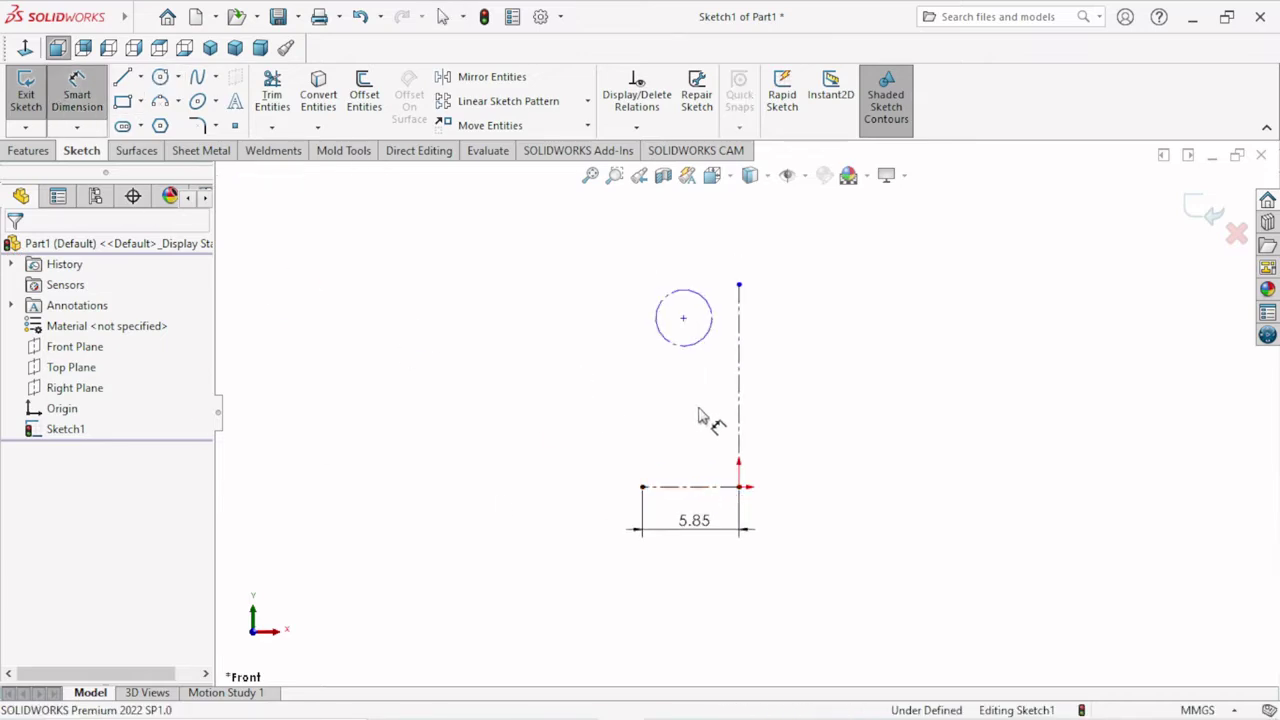
{"action": "left_click", "coordinate": [683, 318]}
{"action": "left_click", "coordinate": [686, 487]}
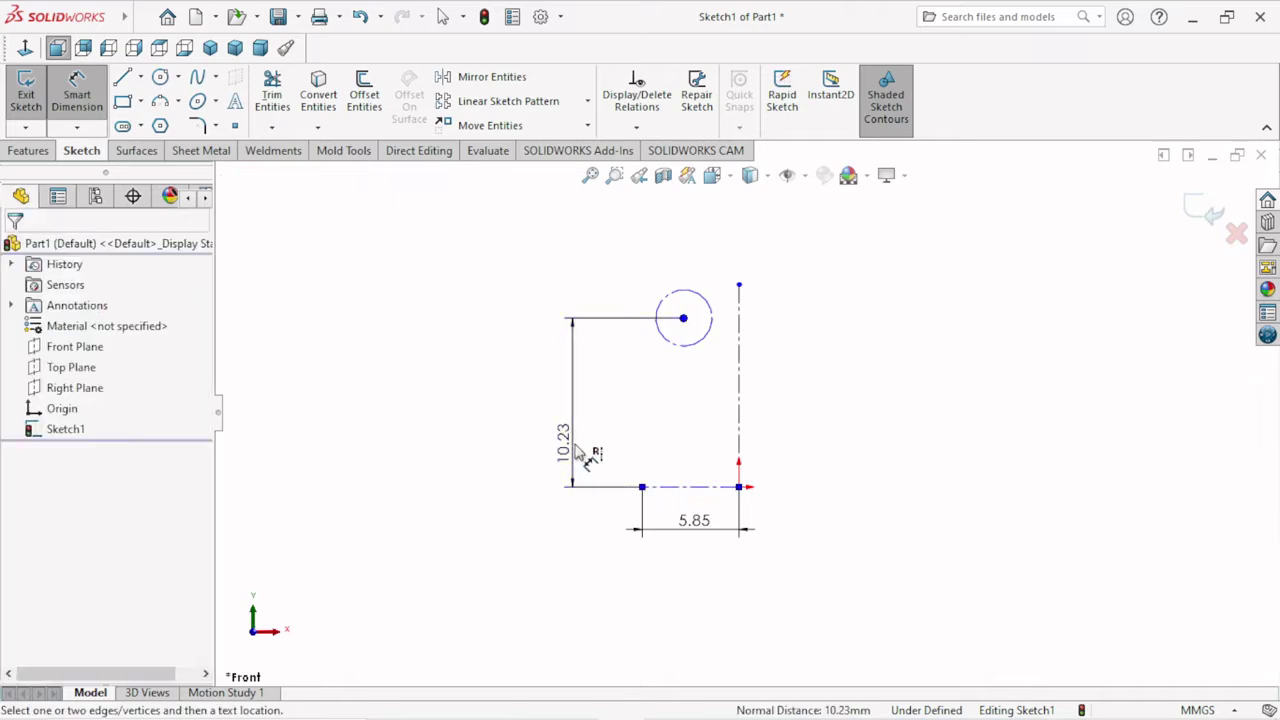
{"action": "left_click", "coordinate": [579, 454]}
{"action": "type", "text": "9"}
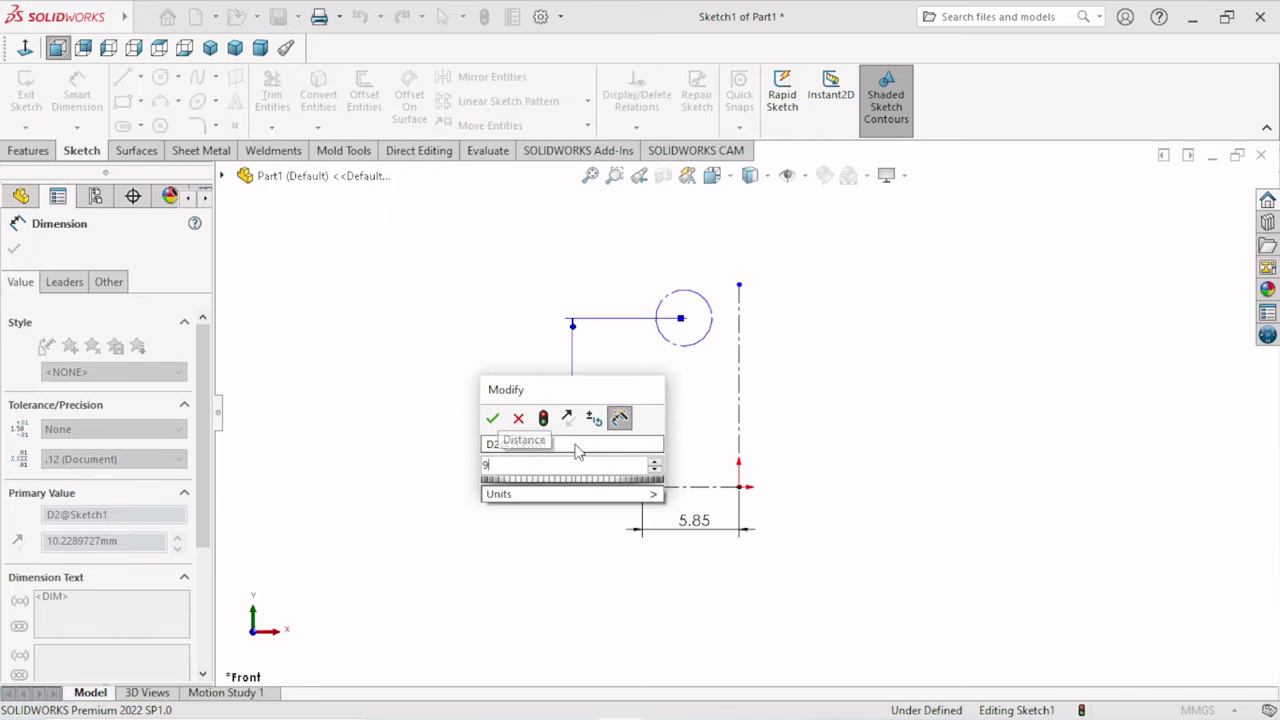
{"action": "type", "text": ".75"}
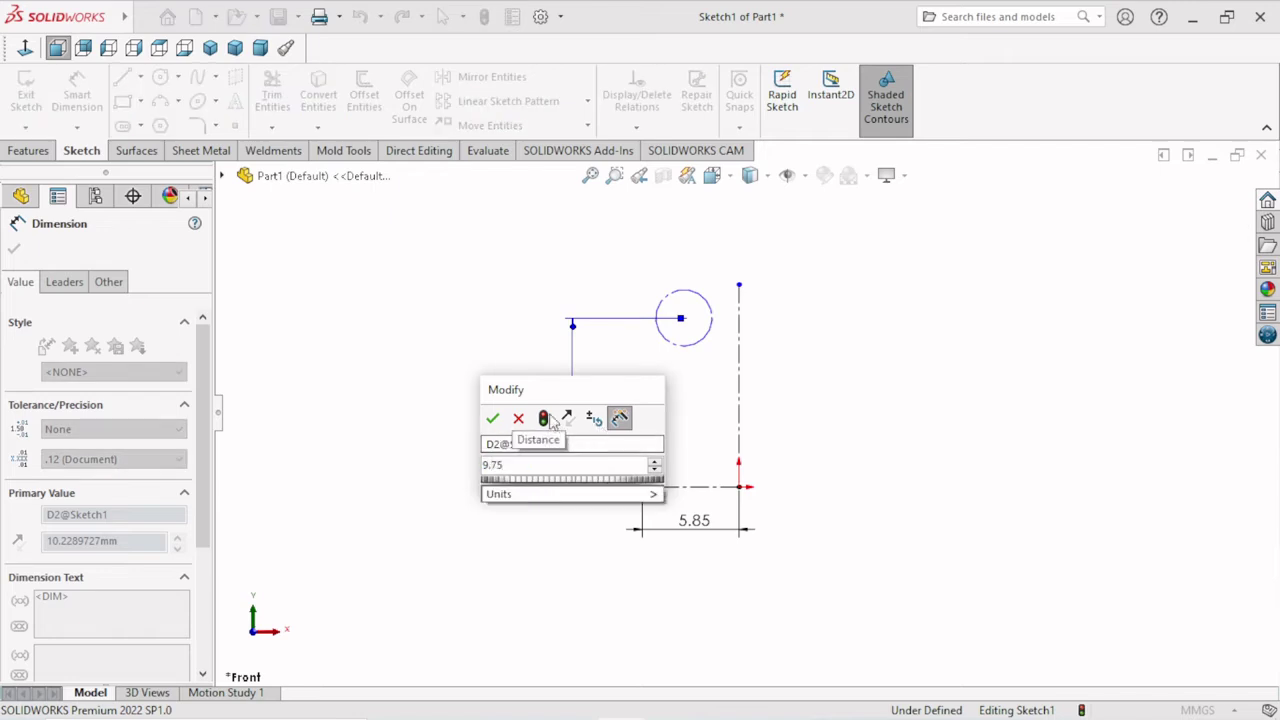
{"action": "left_click", "coordinate": [493, 418]}
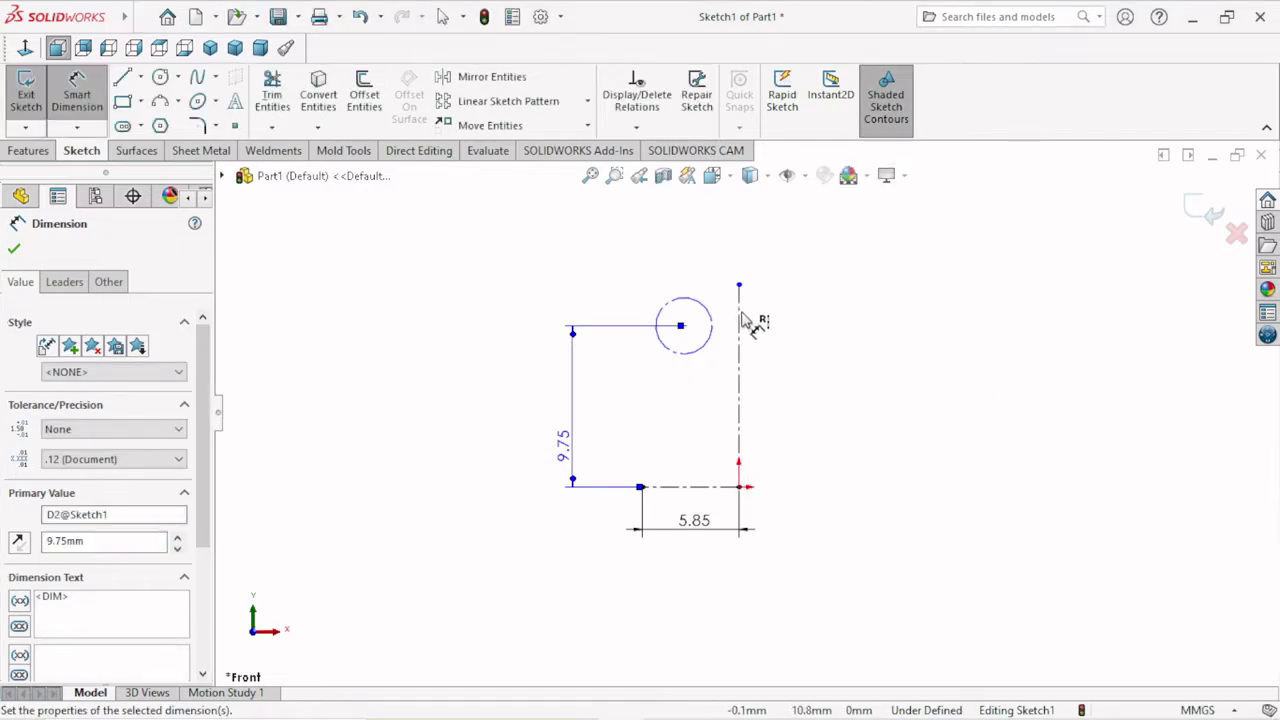
{"action": "key", "text": "Escape"}
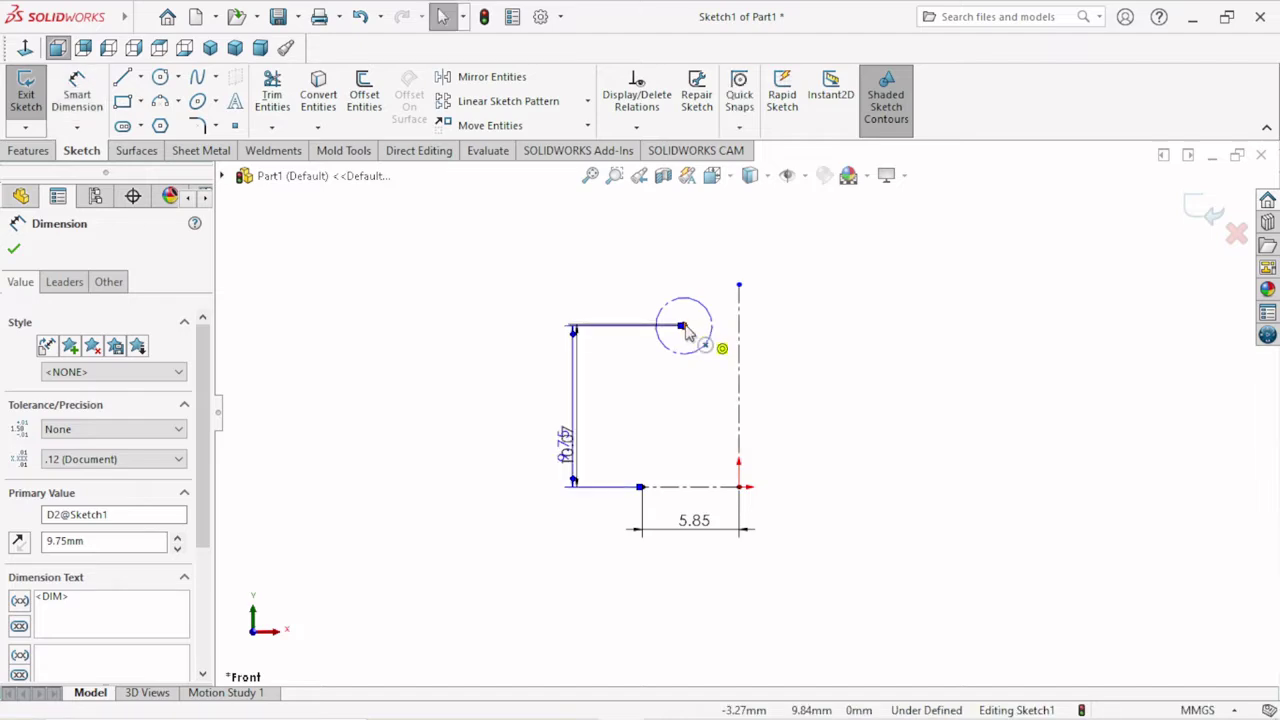
{"action": "mouse_move", "coordinate": [685, 333]}
{"action": "left_mouse_down"}
{"action": "mouse_move", "coordinate": [668, 333]}
{"action": "mouse_move", "coordinate": [706, 318]}
{"action": "left_mouse_up"}
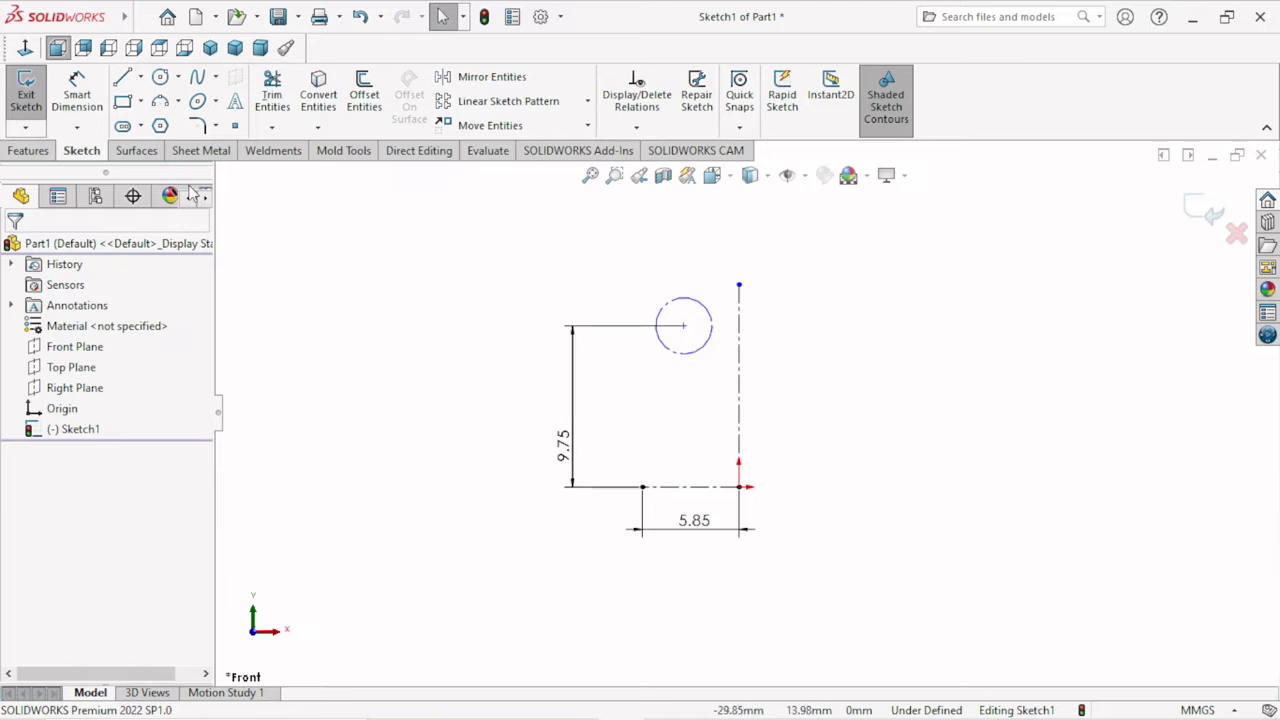
Step: Dimension the circle centre 1.5 from the vertical centerline, then edit it to 1.51
{"action": "left_click", "coordinate": [77, 92]}
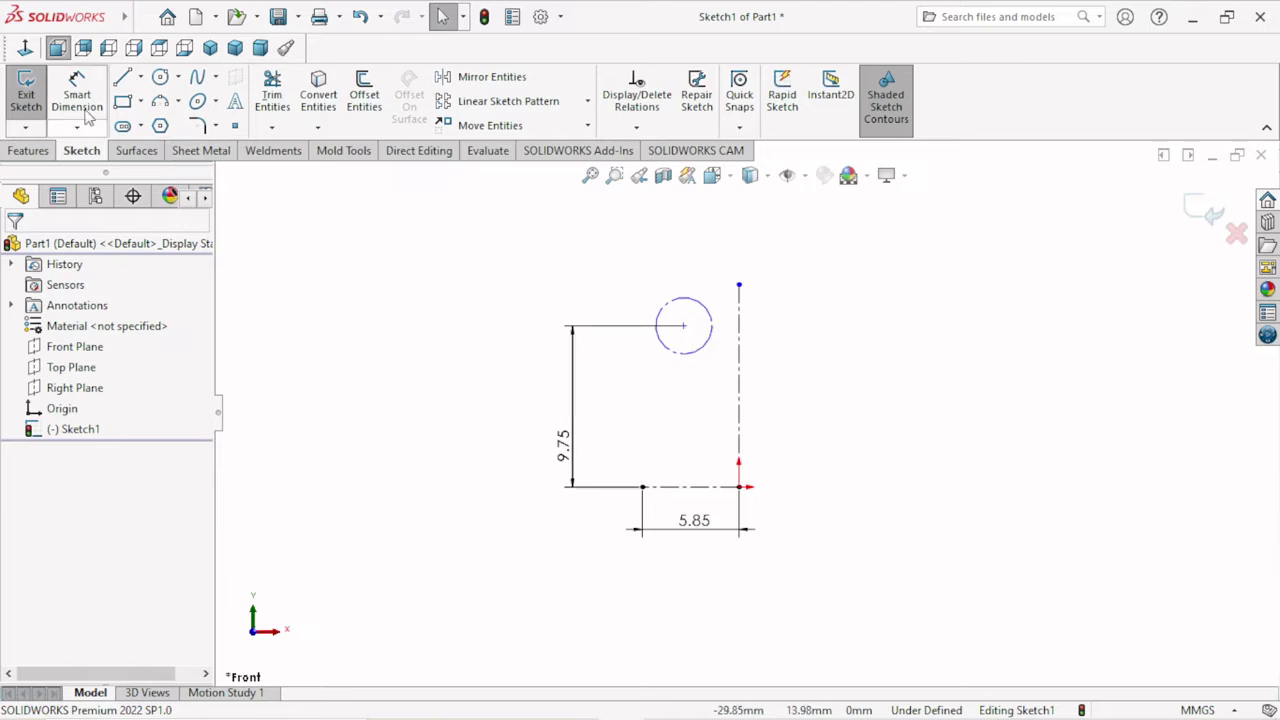
{"action": "left_click", "coordinate": [683, 325]}
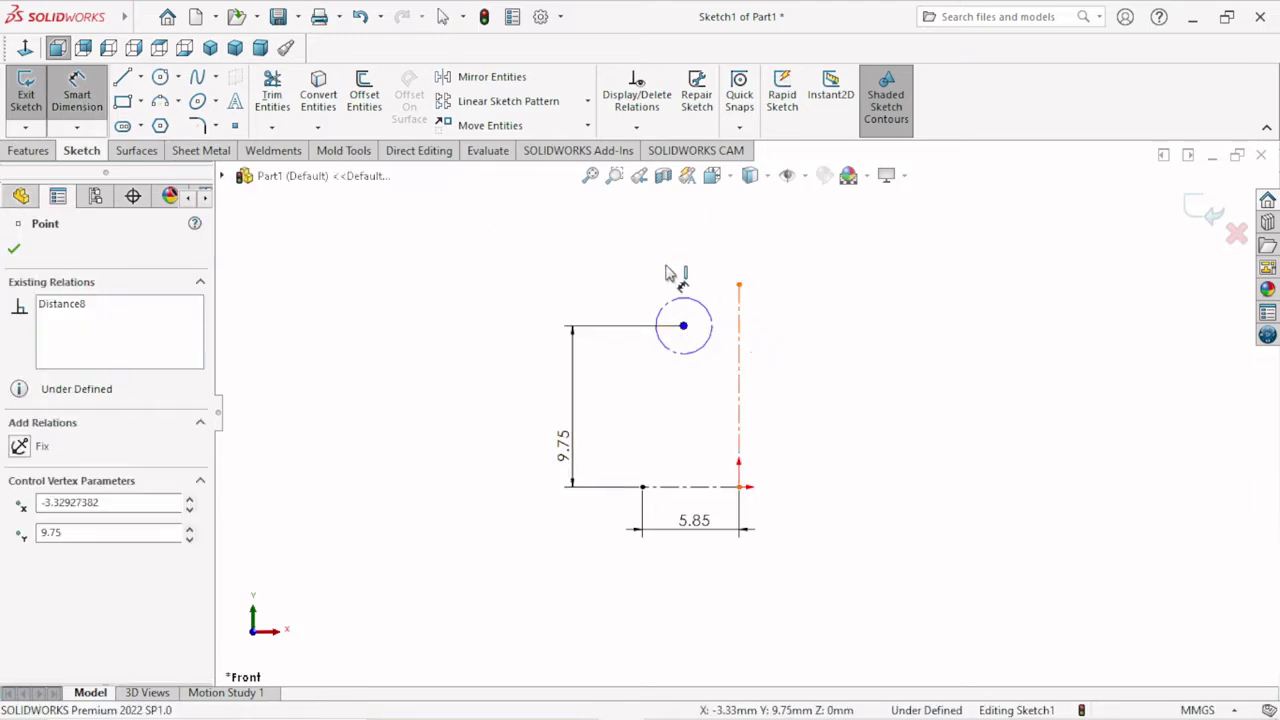
{"action": "left_click", "coordinate": [739, 318]}
{"action": "left_click", "coordinate": [652, 390]}
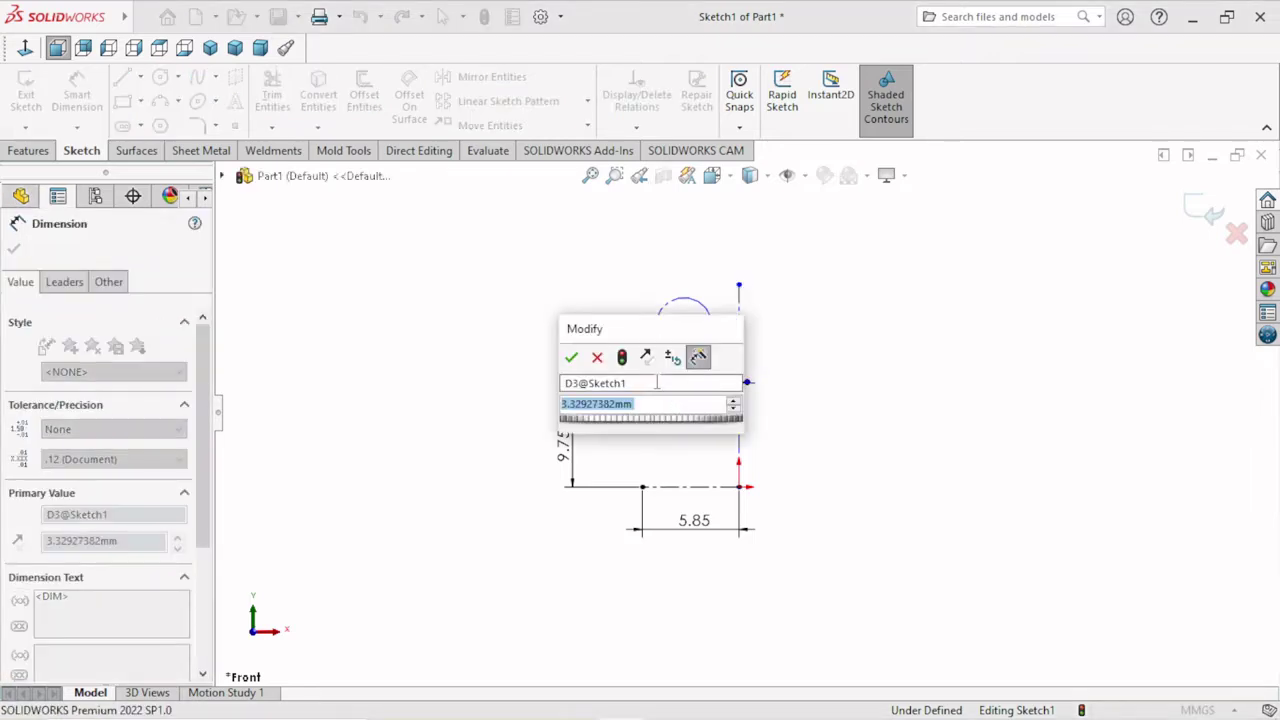
{"action": "type", "text": "1."}
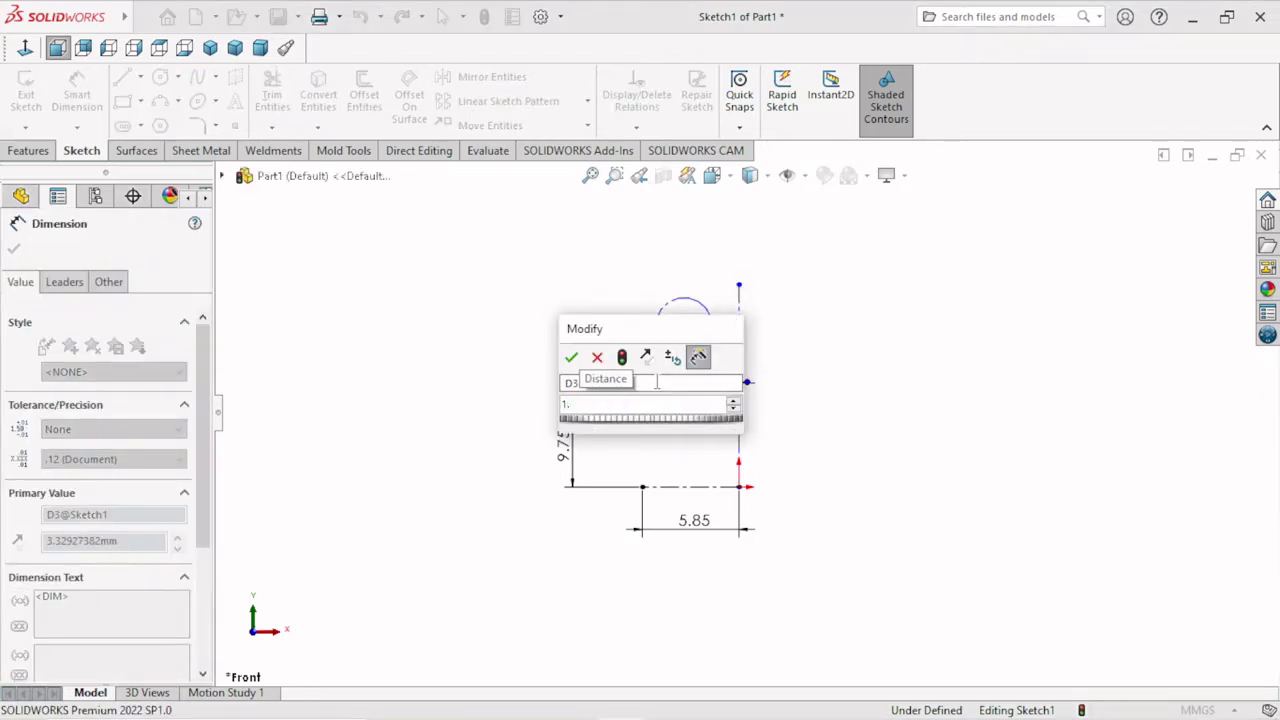
{"action": "type", "text": "5"}
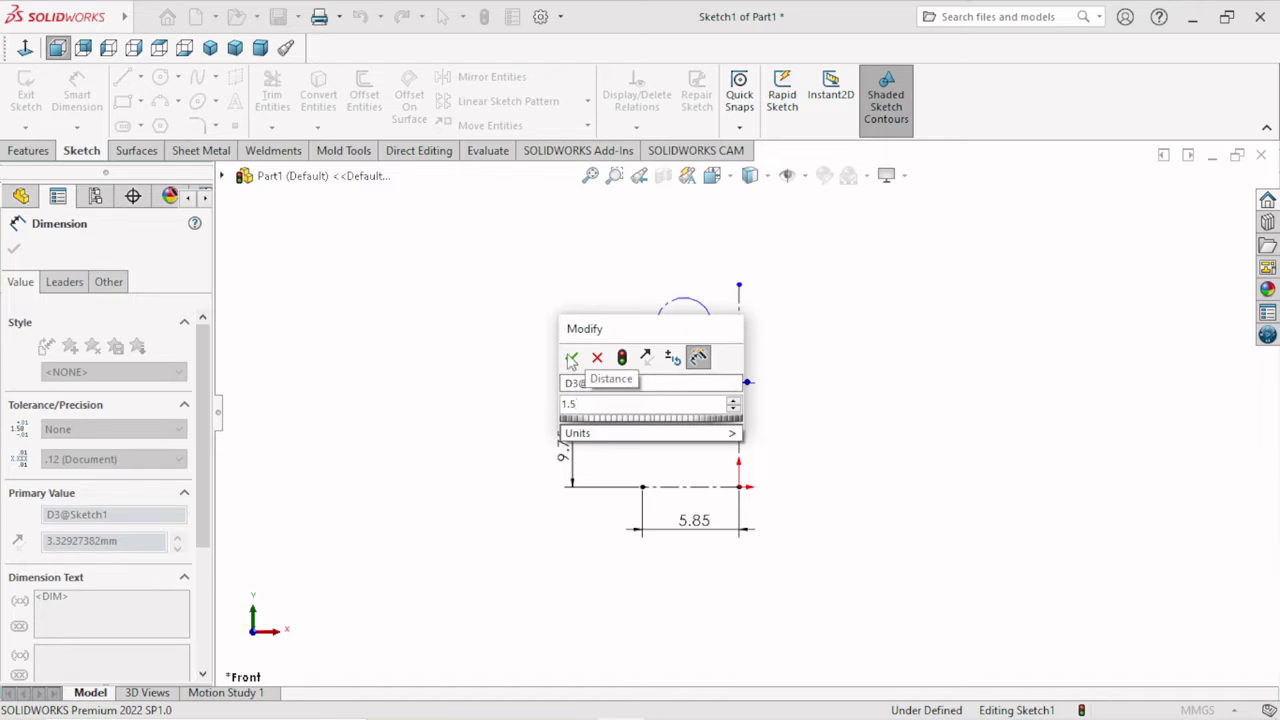
{"action": "left_click", "coordinate": [571, 358]}
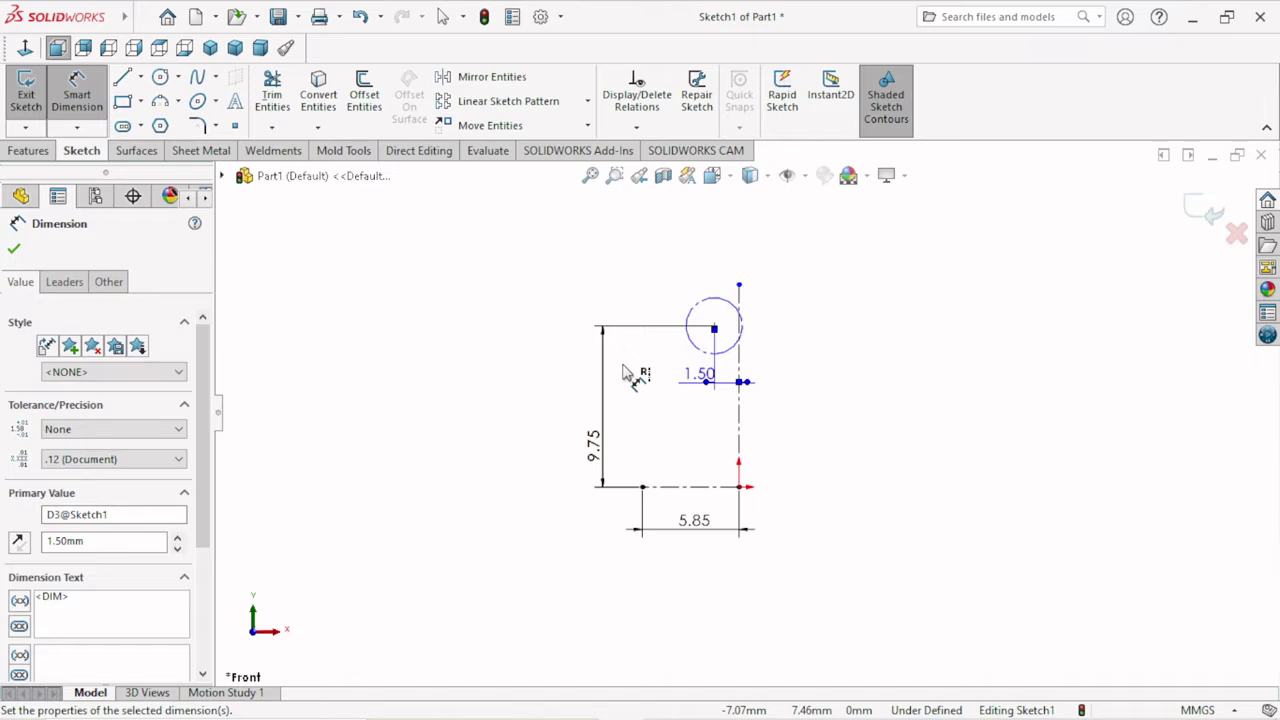
{"action": "double_click", "coordinate": [690, 372]}
{"action": "type", "text": "1"}
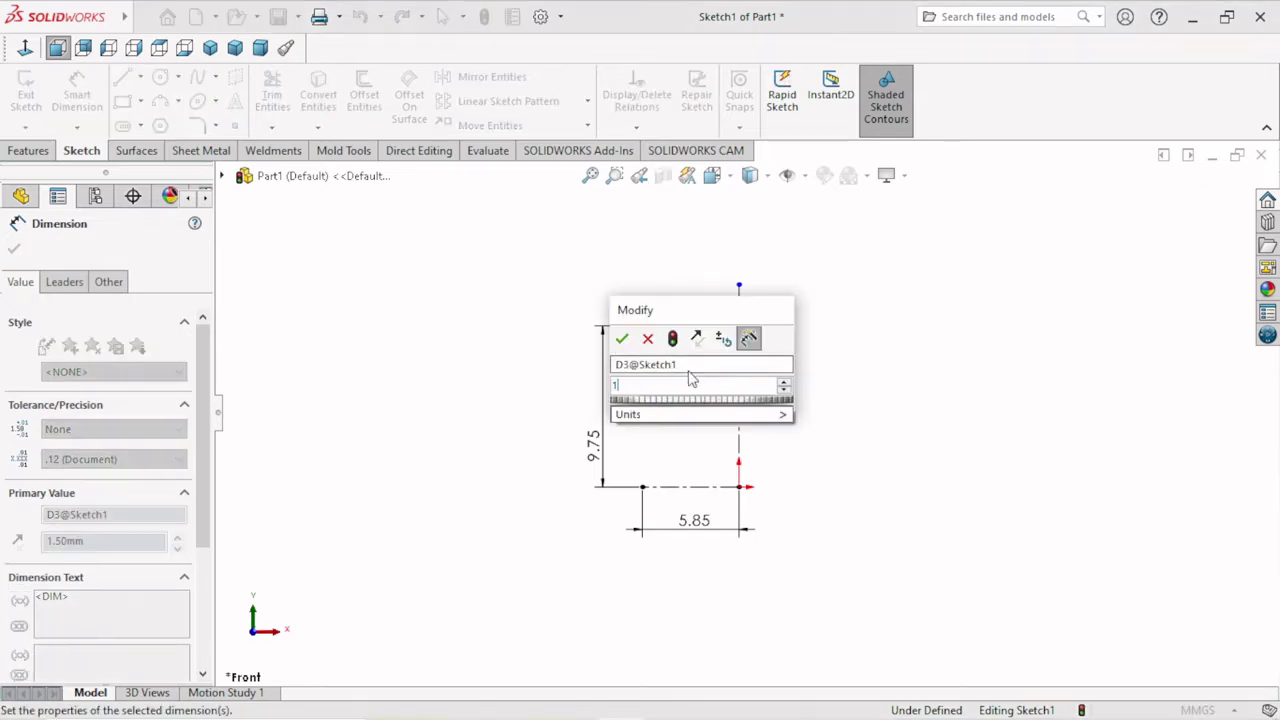
{"action": "type", "text": ".51"}
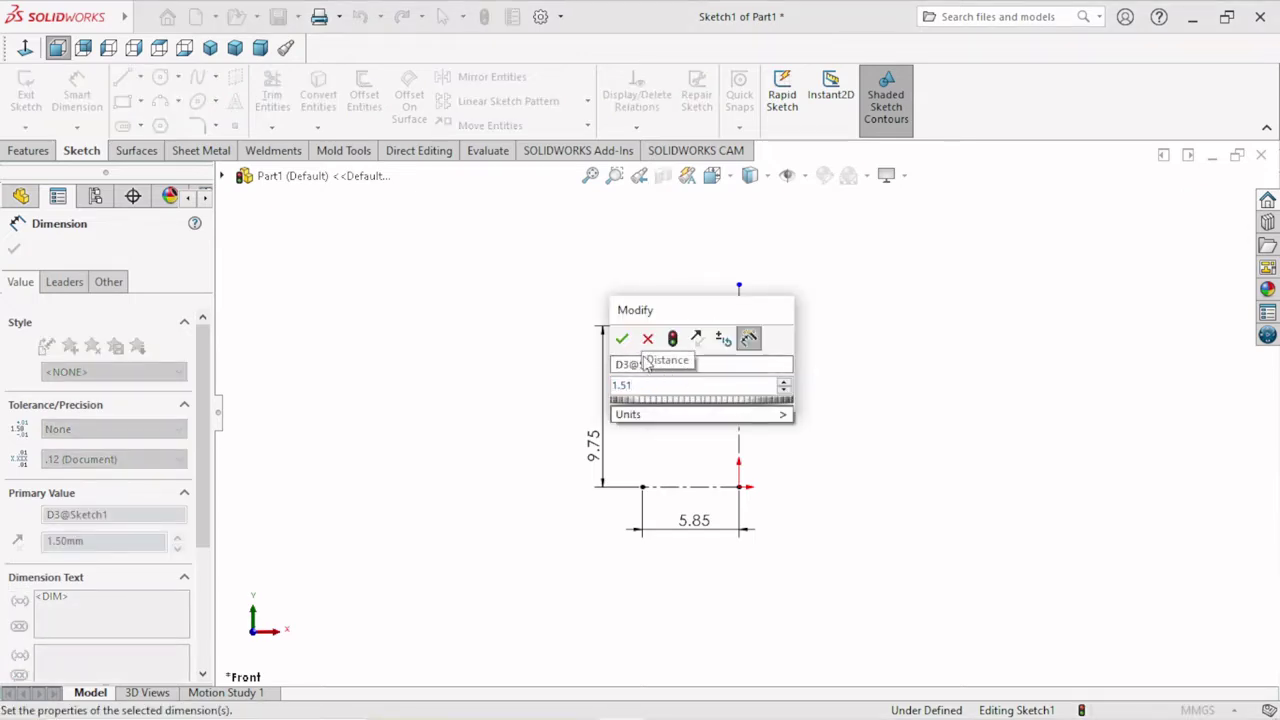
{"action": "left_click", "coordinate": [621, 338]}
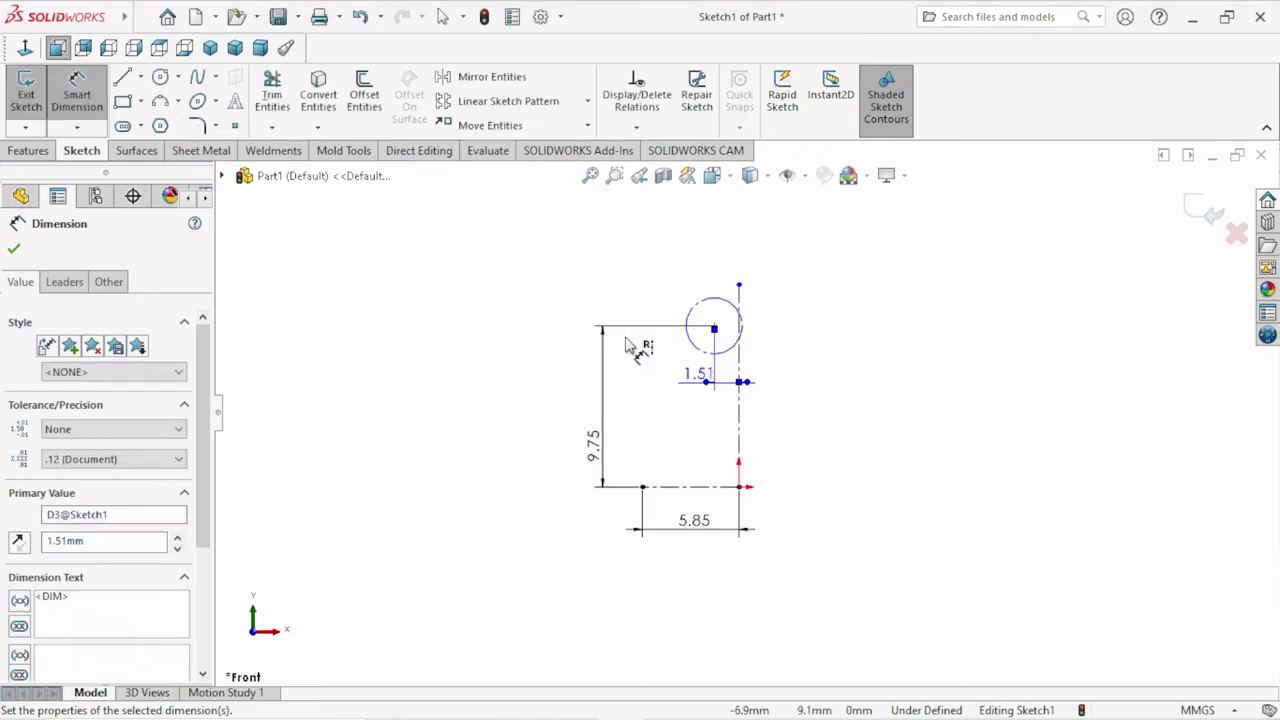
Step: Give the circle a Ø2.50 diameter dimension, shrinking it from 3.41
{"action": "left_click", "coordinate": [693, 310]}
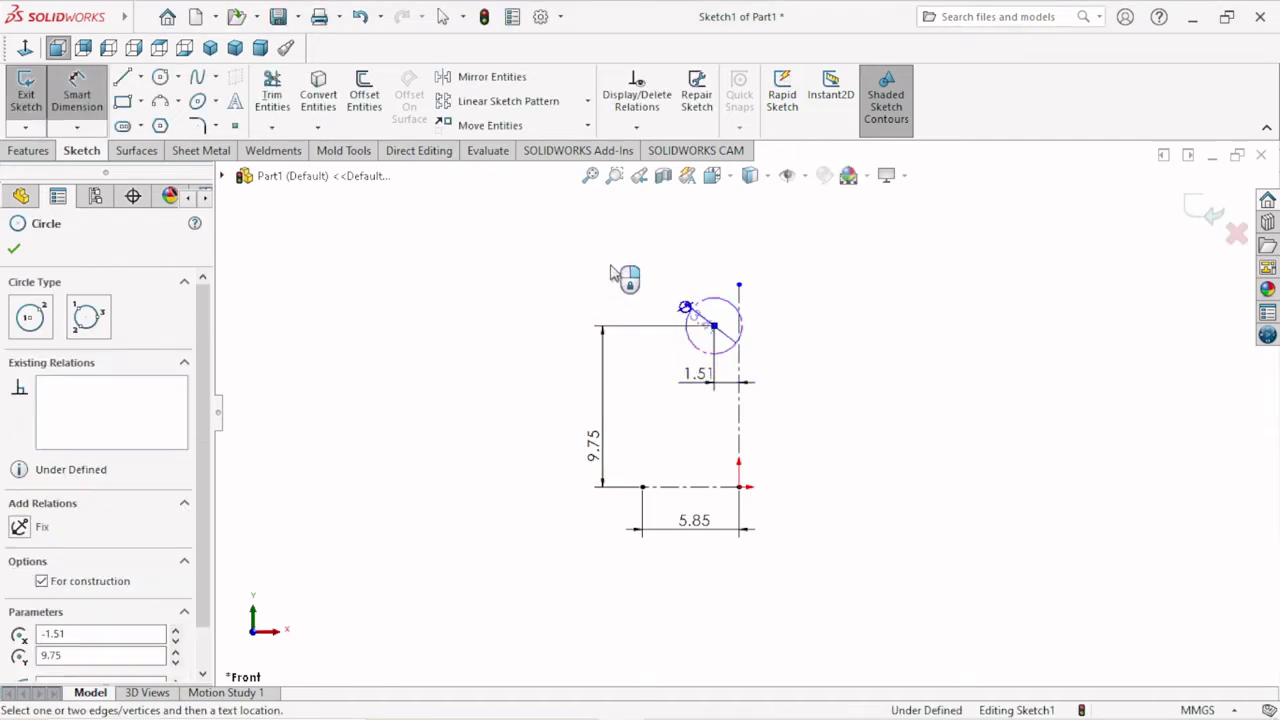
{"action": "left_click", "coordinate": [612, 265]}
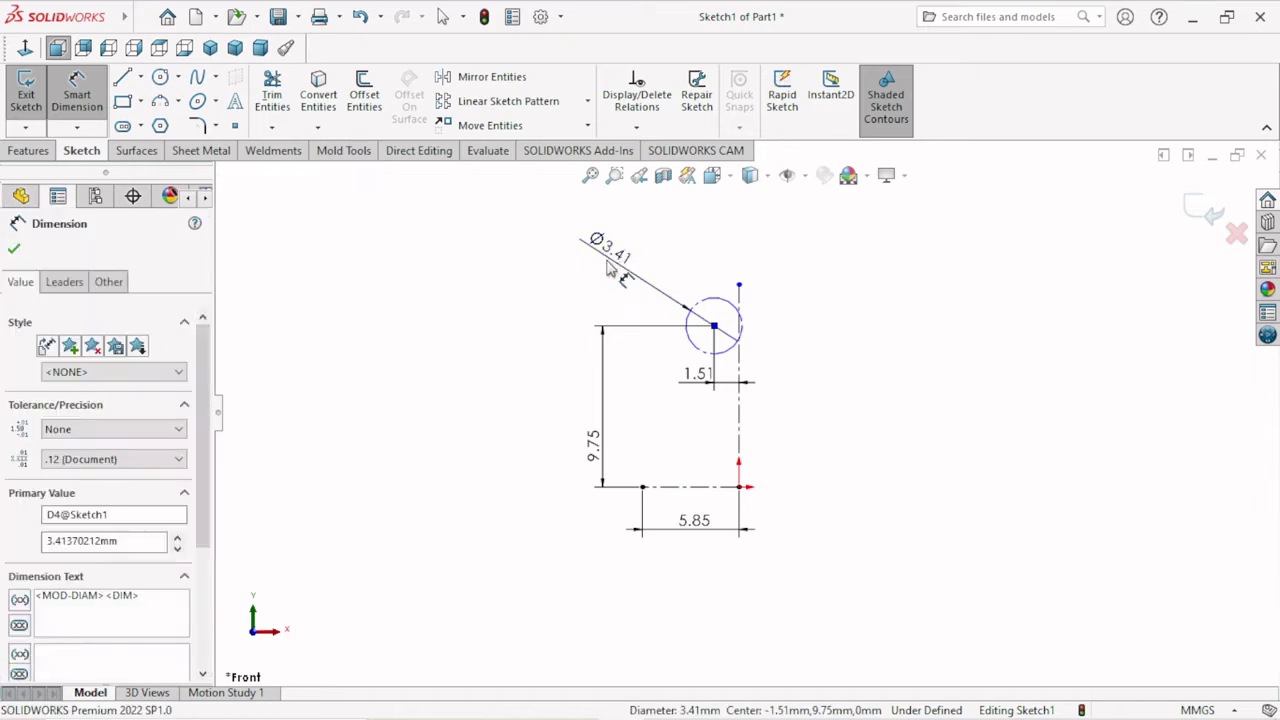
{"action": "type", "text": "2.5"}
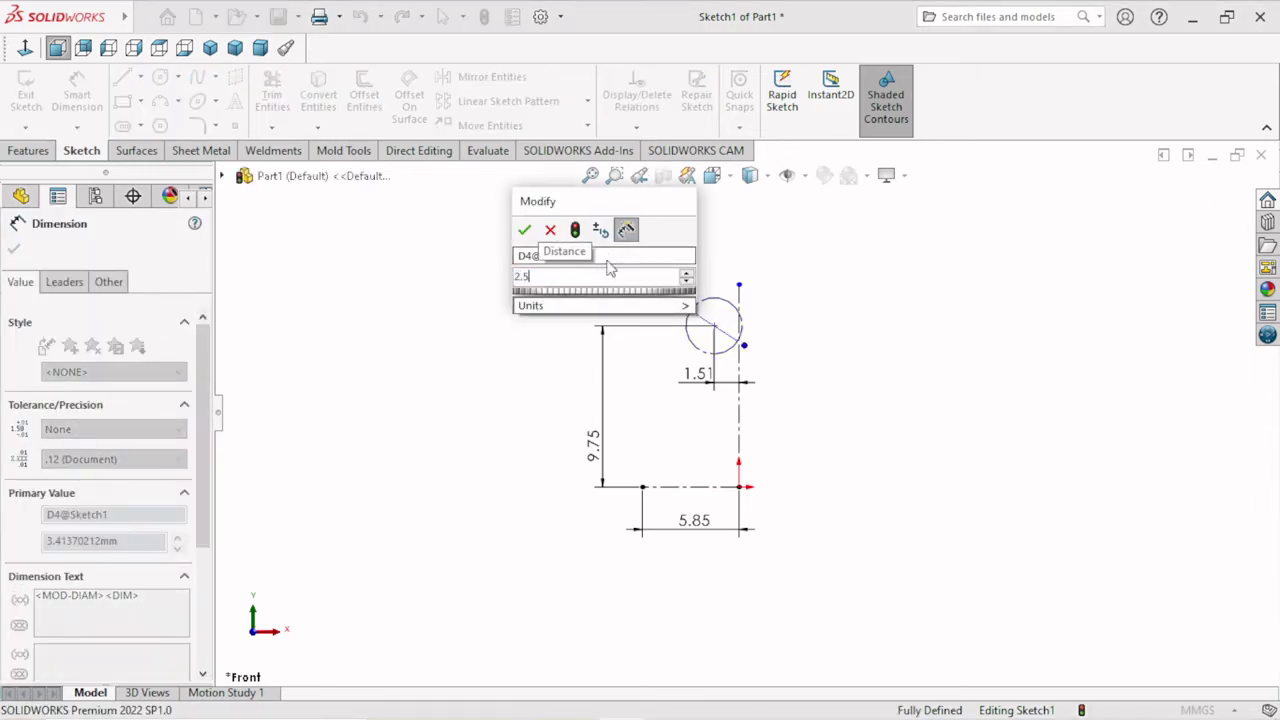
{"action": "left_click", "coordinate": [528, 228]}
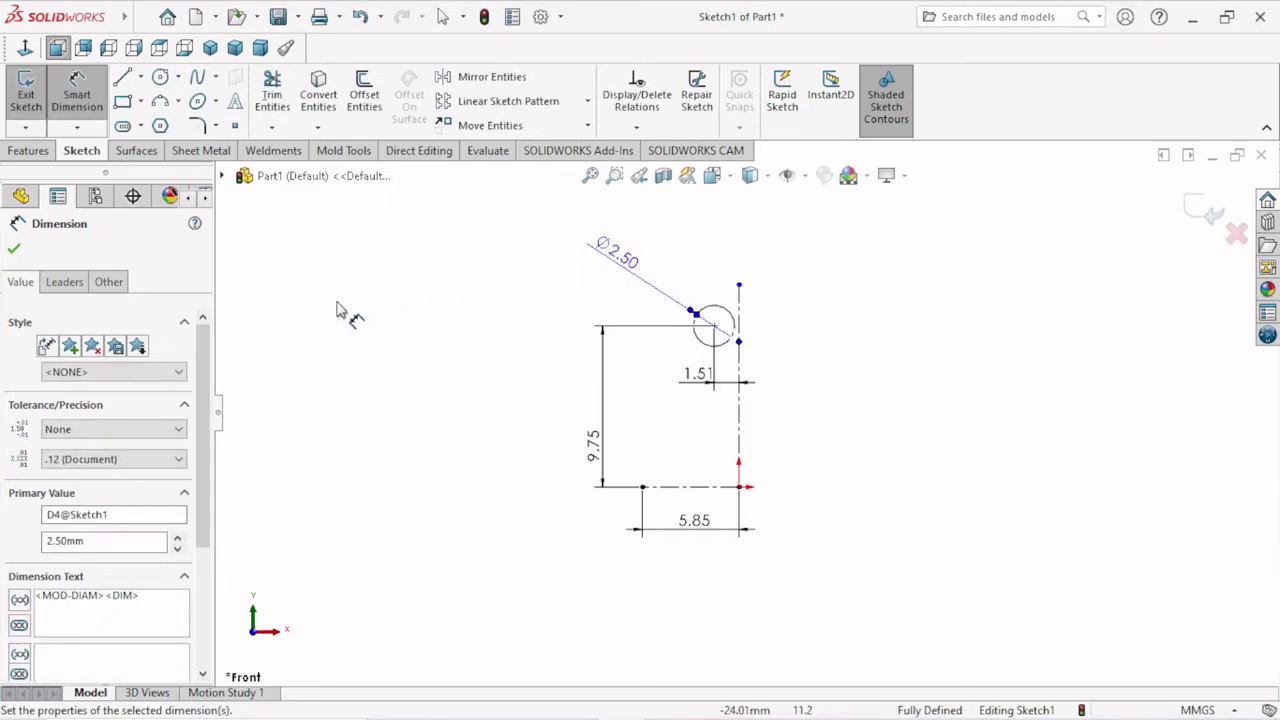
{"action": "left_click", "coordinate": [15, 251]}
{"action": "key", "text": "l"}
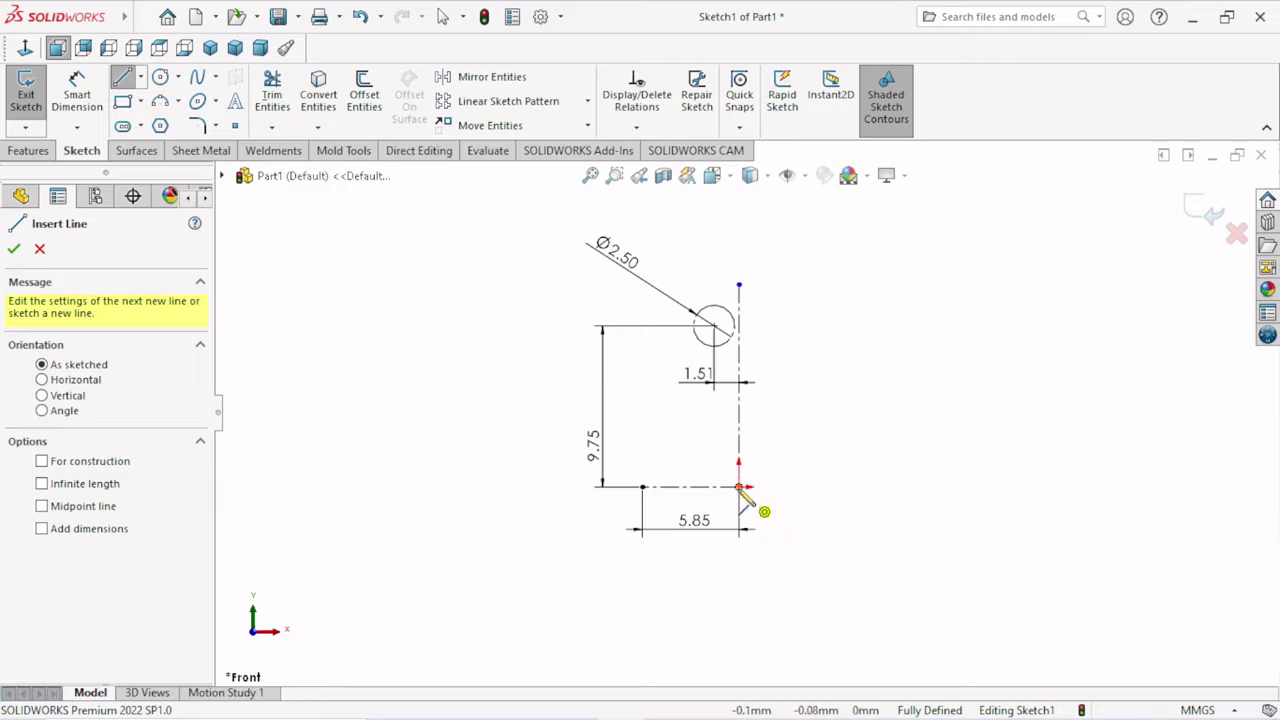
Step: Draw a bottom line left from the origin, an angled line tangent to the circle, and a tangent arc
{"action": "left_click", "coordinate": [738, 487]}
{"action": "left_click", "coordinate": [642, 487]}
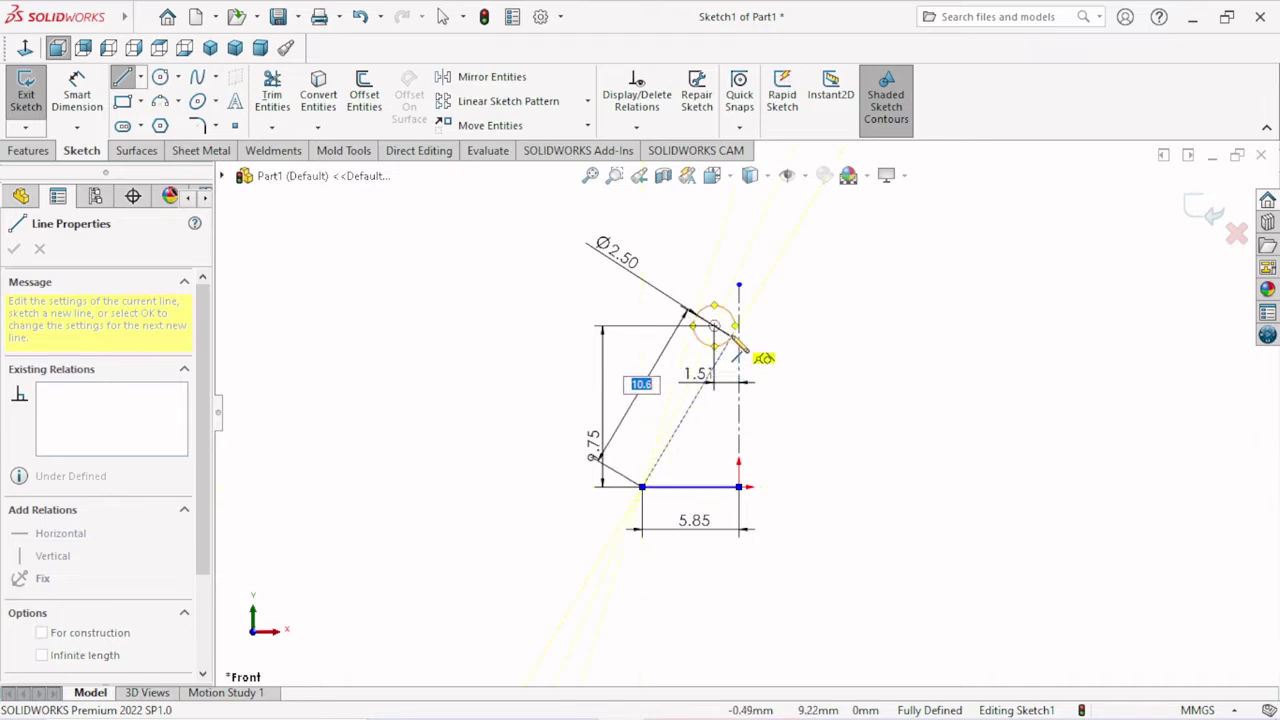
{"action": "left_click", "coordinate": [734, 339]}
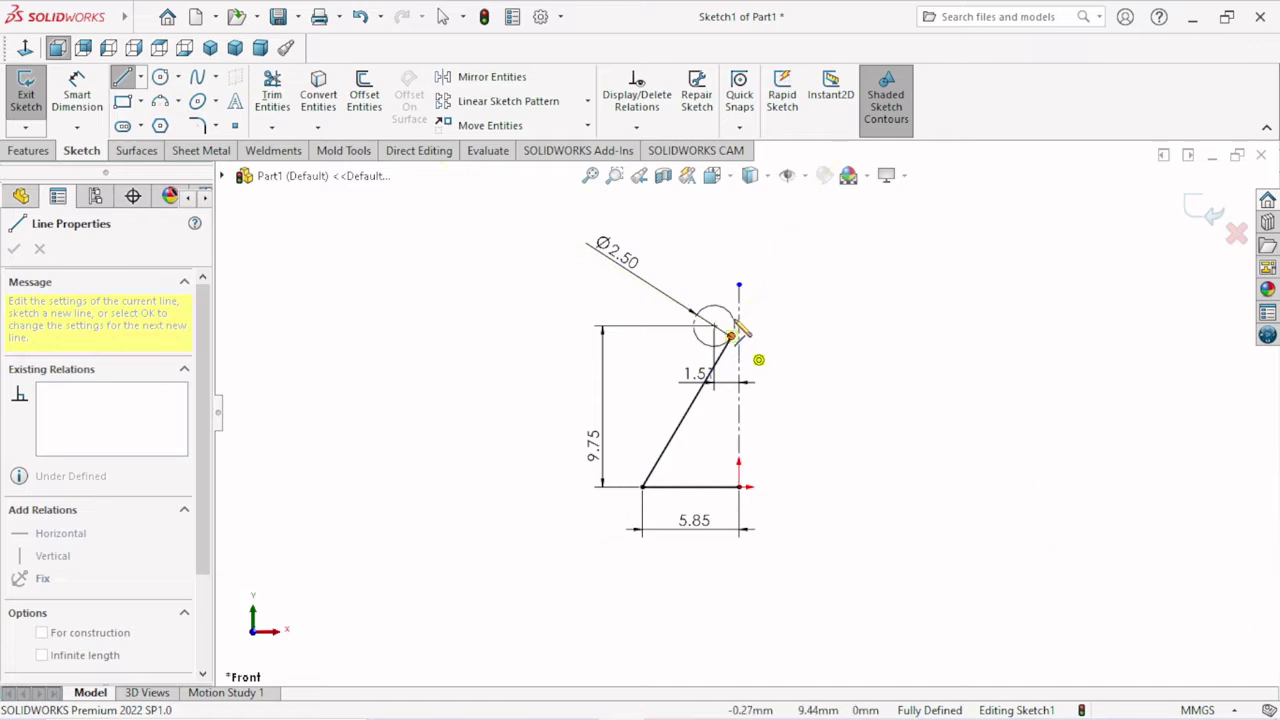
{"action": "key", "text": "a"}
{"action": "scroll", "coordinate": [742, 345], "scroll_direction": "down", "scroll_amount": 1}
{"action": "scroll", "coordinate": [744, 360], "scroll_direction": "down", "scroll_amount": 1}
{"action": "scroll", "coordinate": [745, 372], "scroll_direction": "down", "scroll_amount": 1}
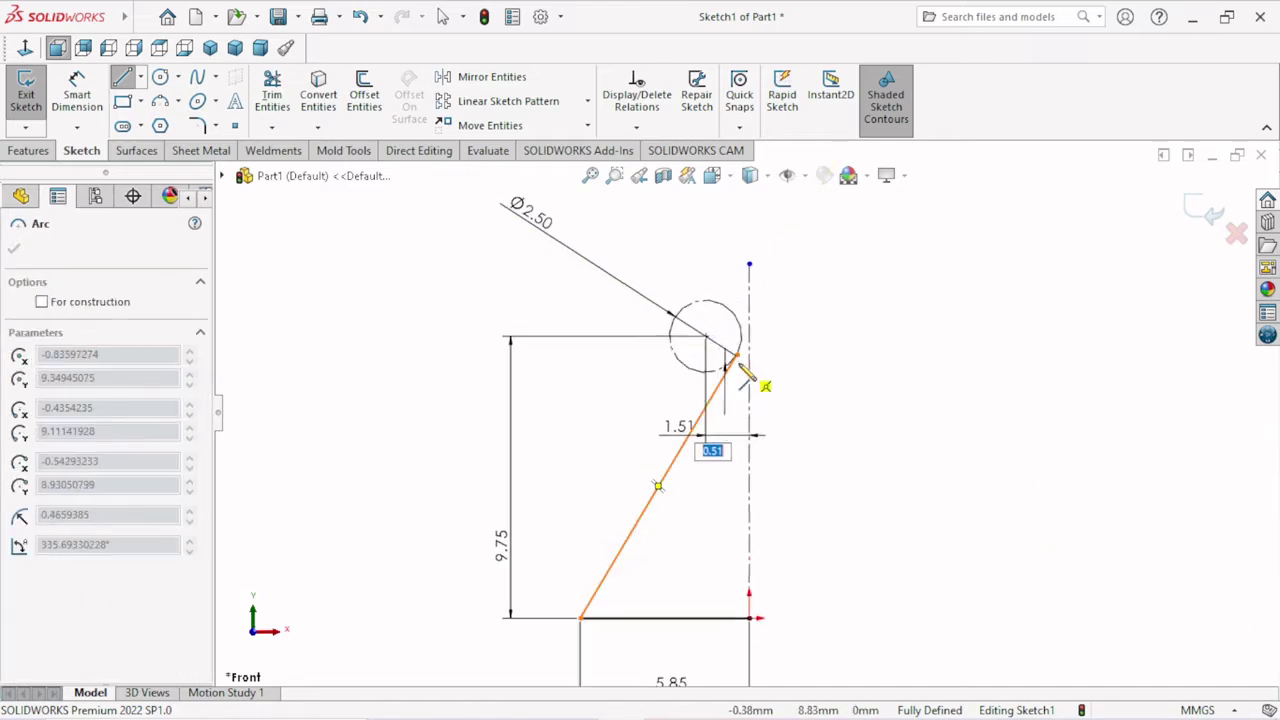
{"action": "scroll", "coordinate": [745, 372], "scroll_direction": "down", "scroll_amount": 2}
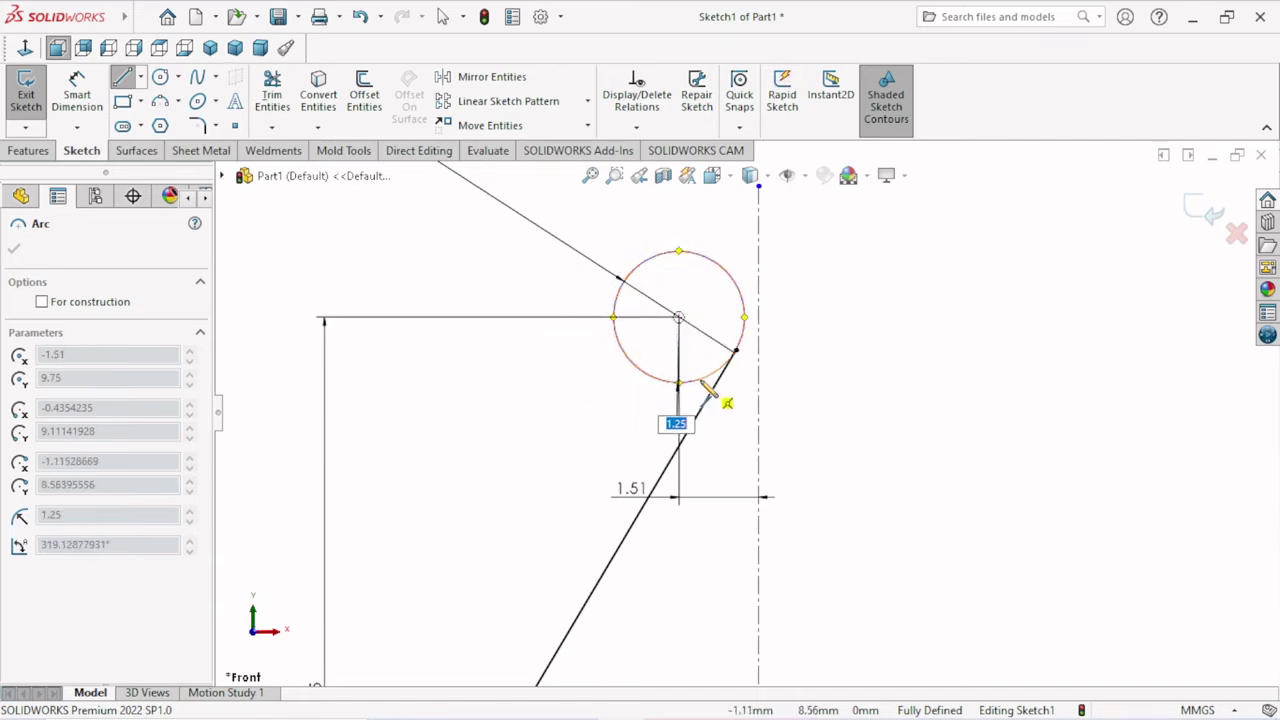
{"action": "left_click", "coordinate": [700, 381]}
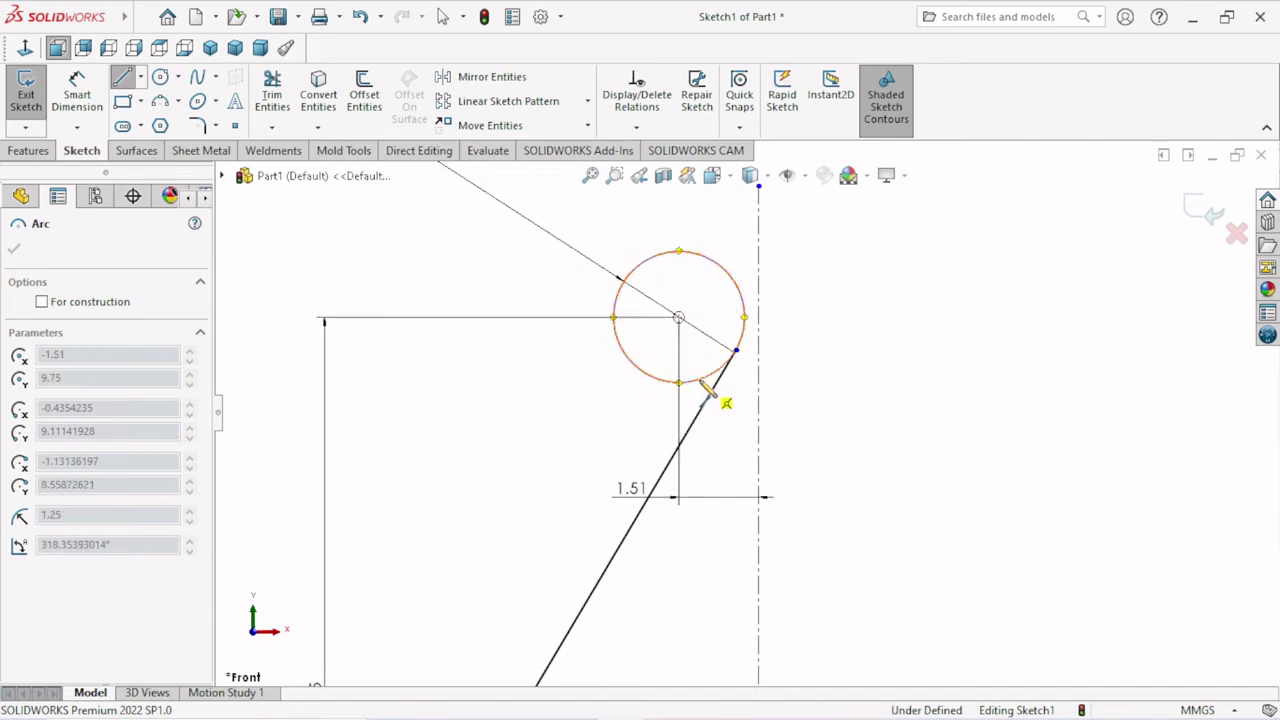
{"action": "right_click", "coordinate": [829, 381]}
{"action": "left_click", "coordinate": [858, 388]}
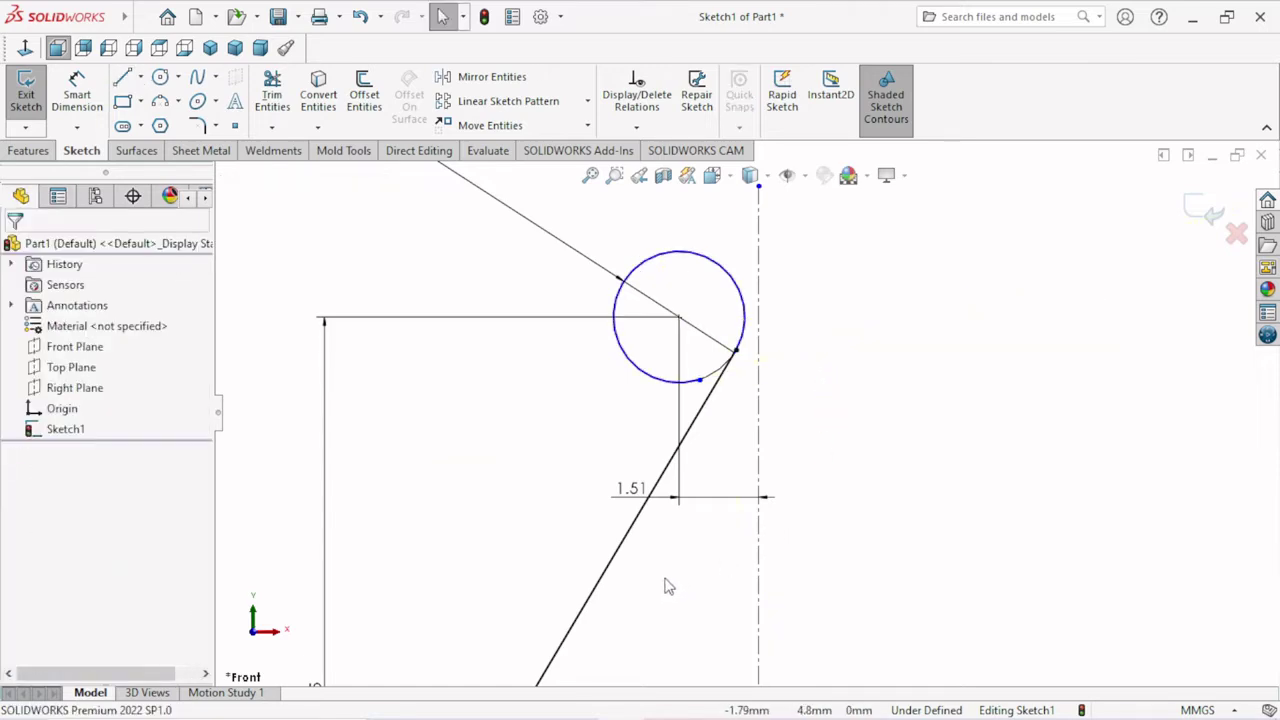
Step: Dimension the arc end 0.50 horizontally from the circle centre
{"action": "scroll", "coordinate": [750, 394], "scroll_direction": "up", "scroll_amount": 1}
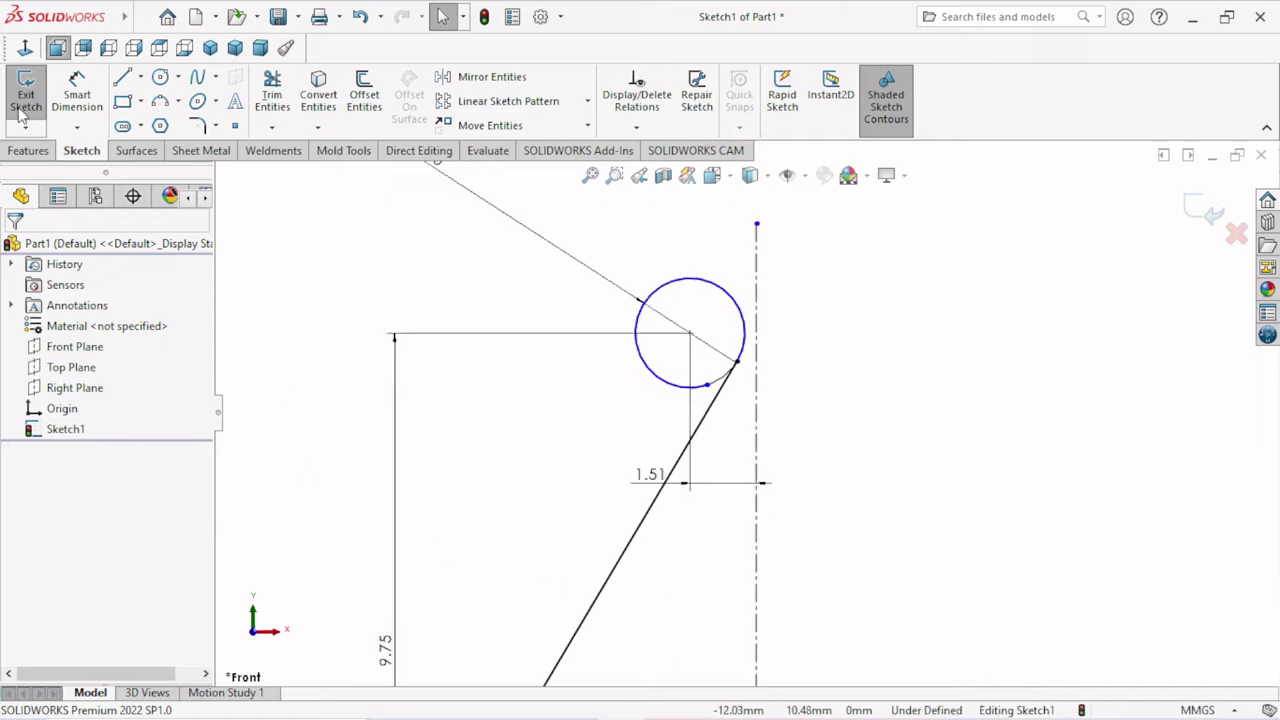
{"action": "left_click", "coordinate": [77, 92]}
{"action": "scroll", "coordinate": [755, 413], "scroll_direction": "down", "scroll_amount": 2}
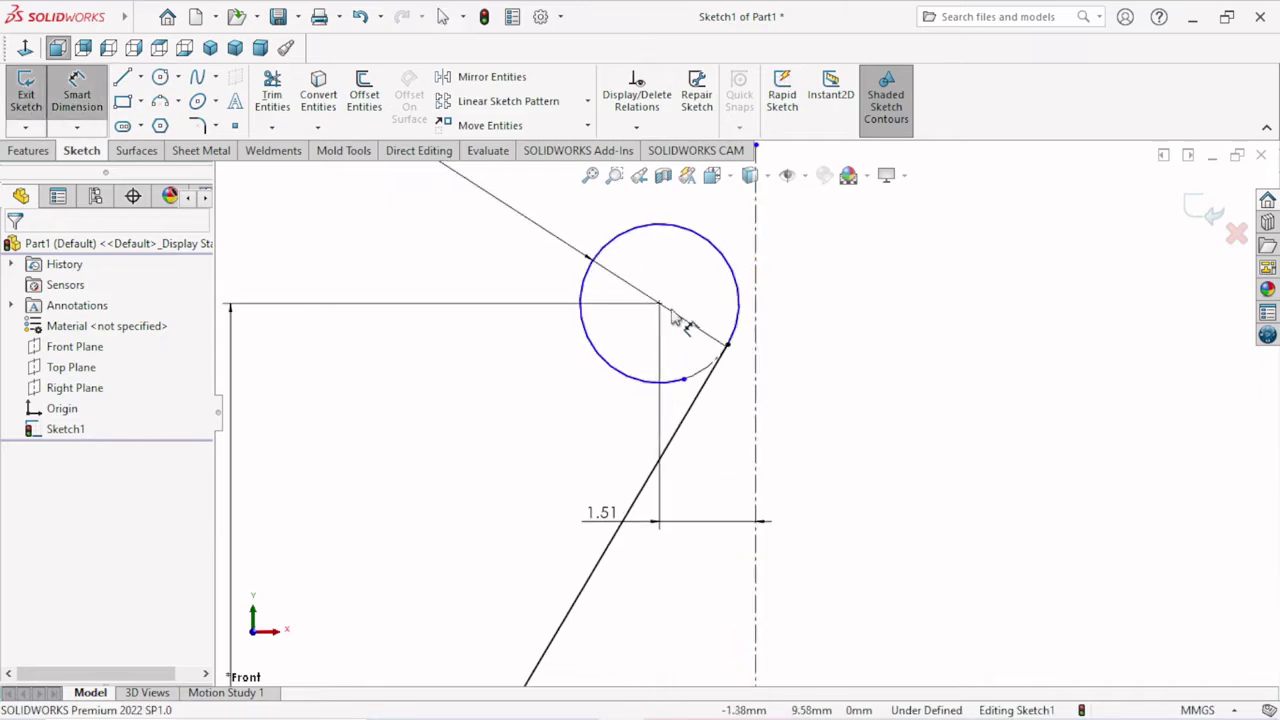
{"action": "left_click_drag", "start_coordinate": [659, 305], "coordinate": [672, 445]}
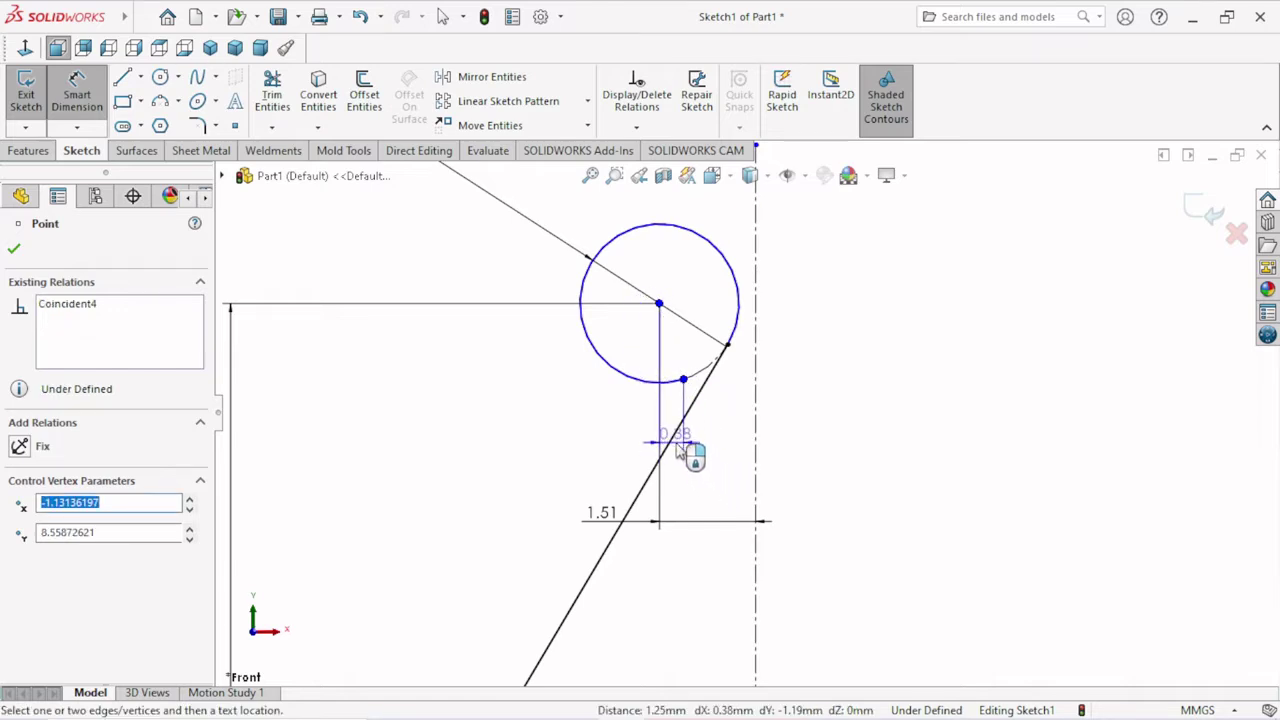
{"action": "left_click", "coordinate": [688, 450]}
{"action": "left_click", "coordinate": [700, 450]}
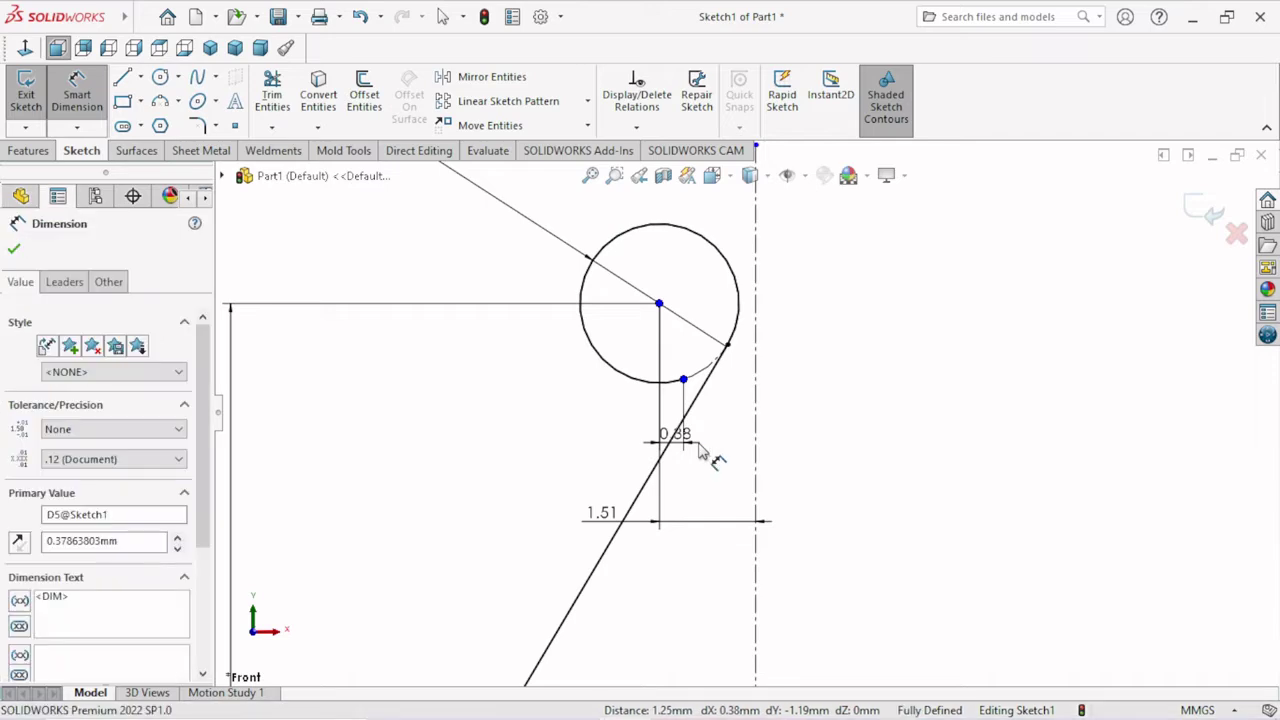
{"action": "type", "text": "0.5"}
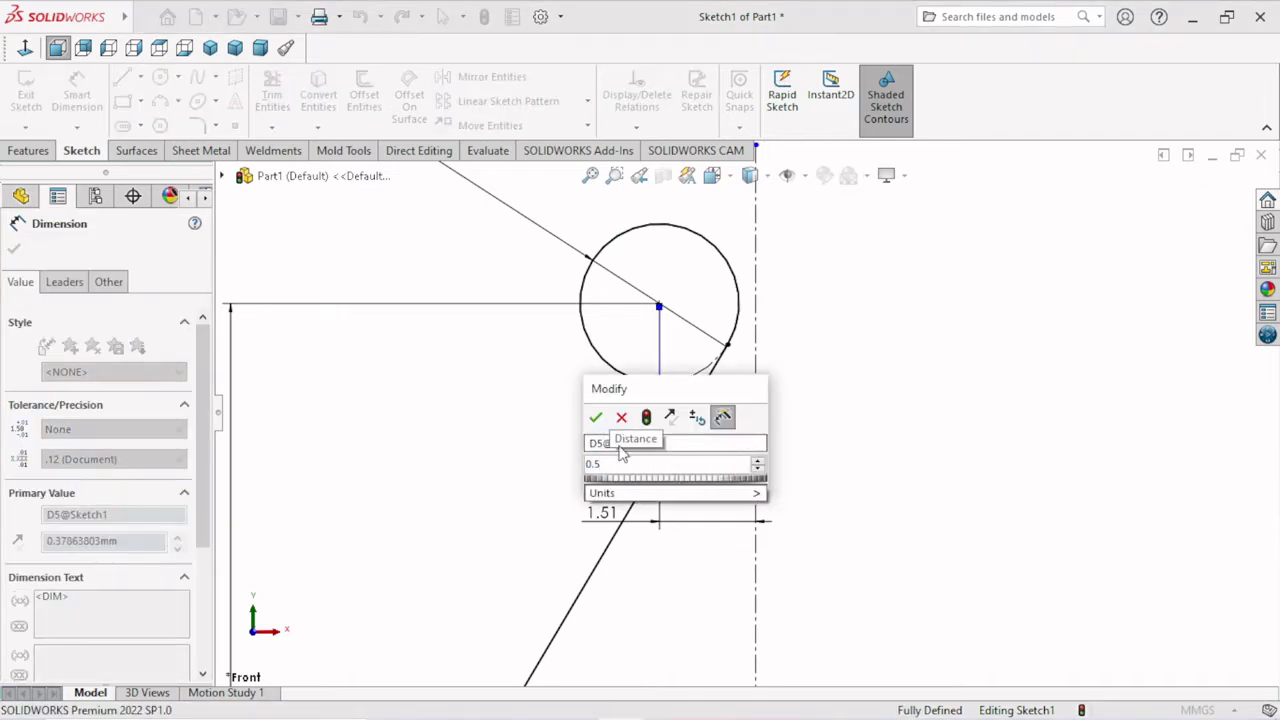
{"action": "left_click", "coordinate": [597, 418]}
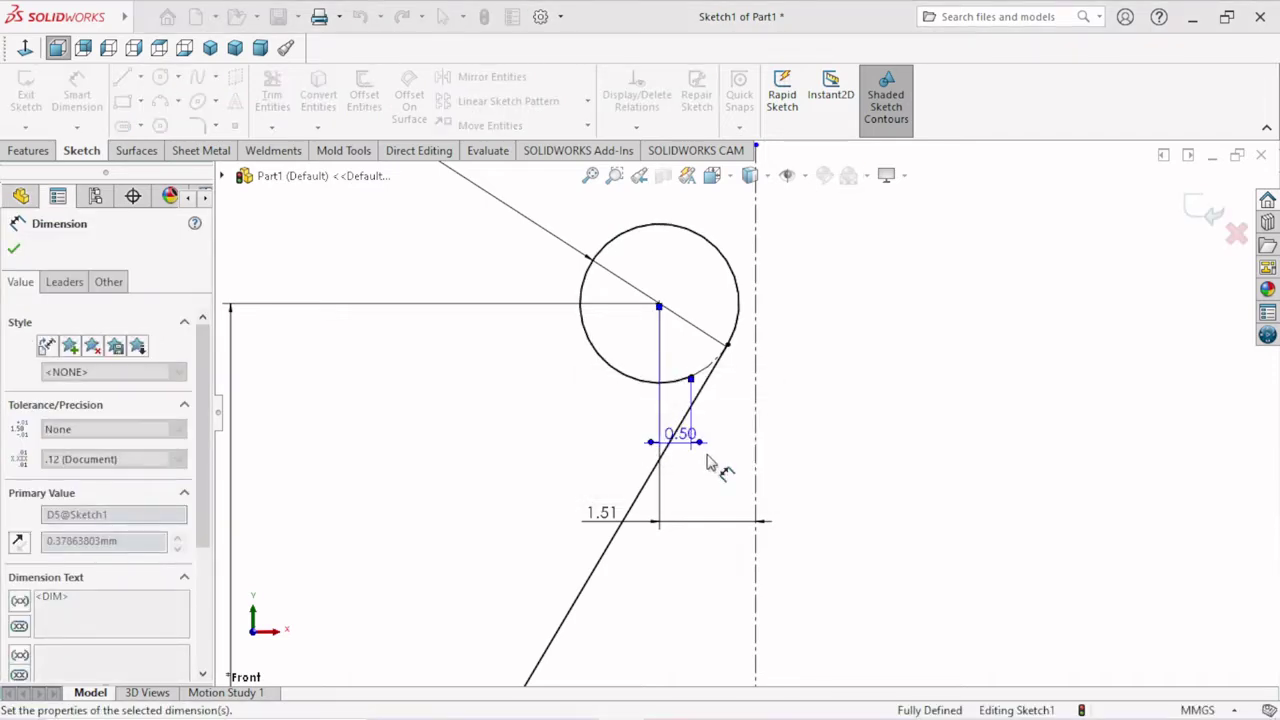
{"action": "left_click_drag", "start_coordinate": [700, 445], "coordinate": [735, 430]}
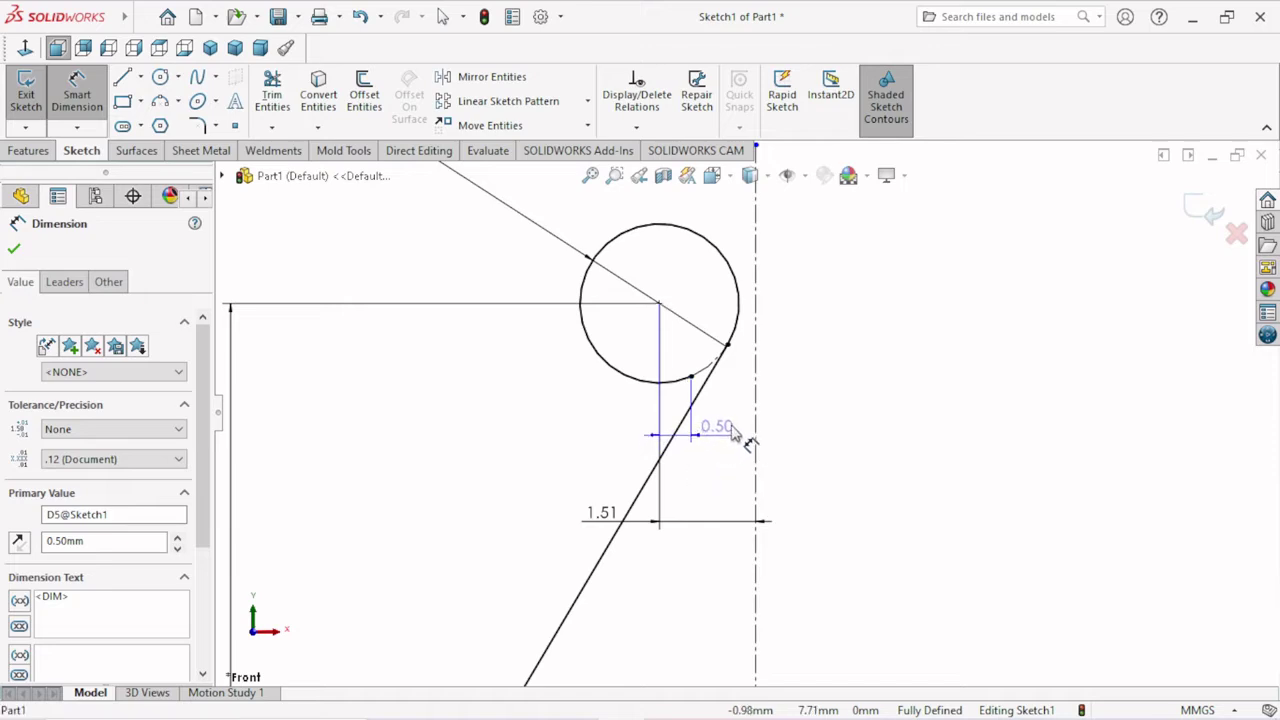
Step: Zoom out and reposition the 1.51 dimension above the sketch
{"action": "scroll", "coordinate": [745, 422], "scroll_direction": "up", "scroll_amount": 1}
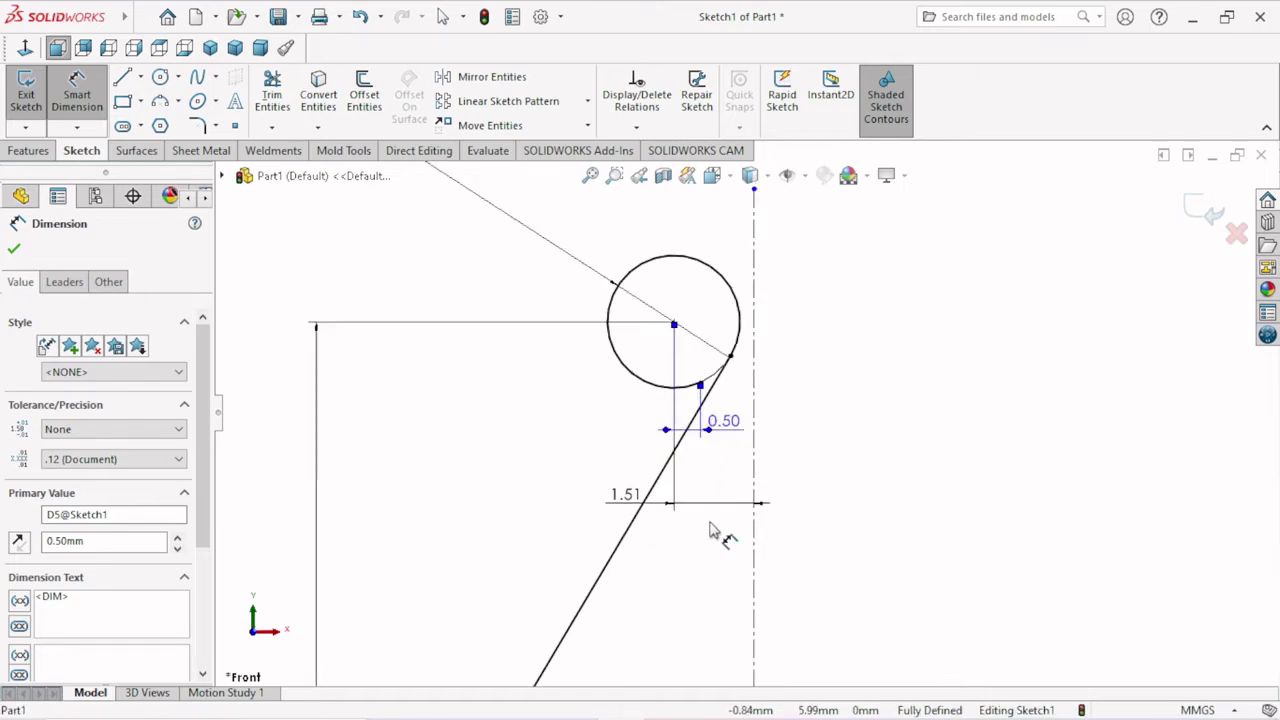
{"action": "key", "text": "z"}
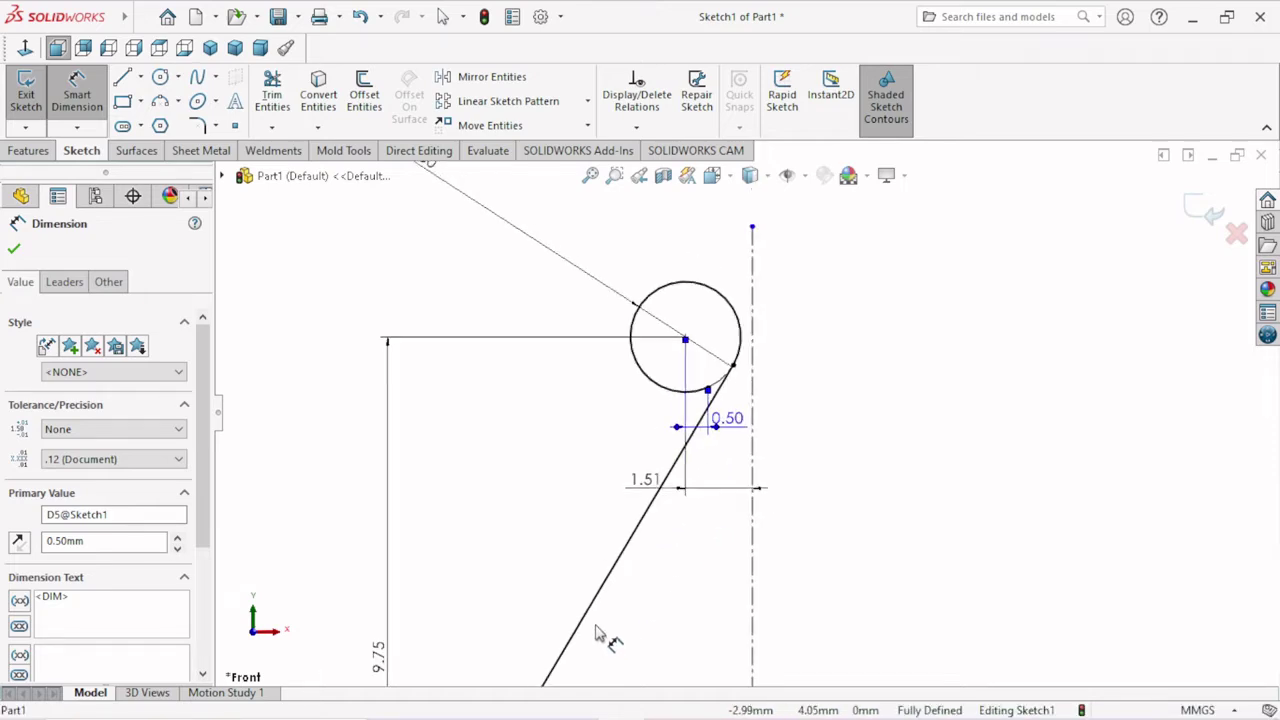
{"action": "key", "text": "z"}
{"action": "scroll", "coordinate": [640, 575], "scroll_direction": "up", "scroll_amount": 1}
{"action": "scroll", "coordinate": [686, 523], "scroll_direction": "up", "scroll_amount": 2}
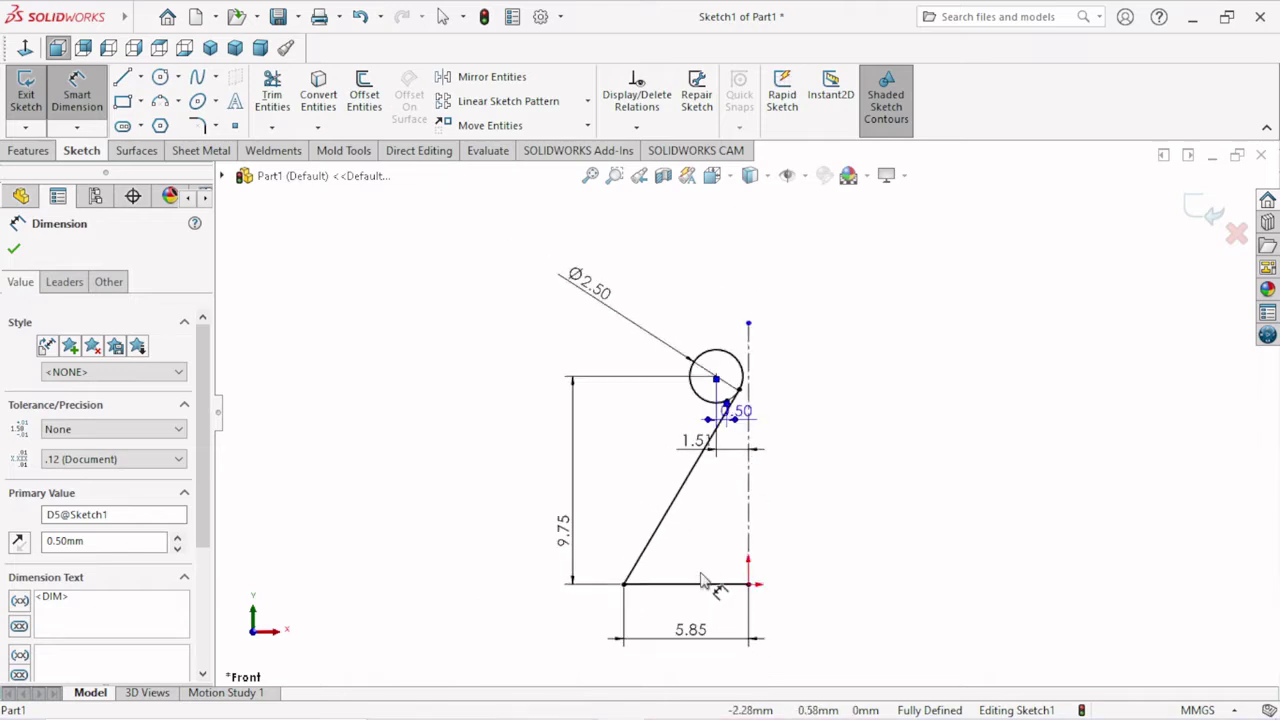
{"action": "scroll", "coordinate": [705, 583], "scroll_direction": "down", "scroll_amount": 1}
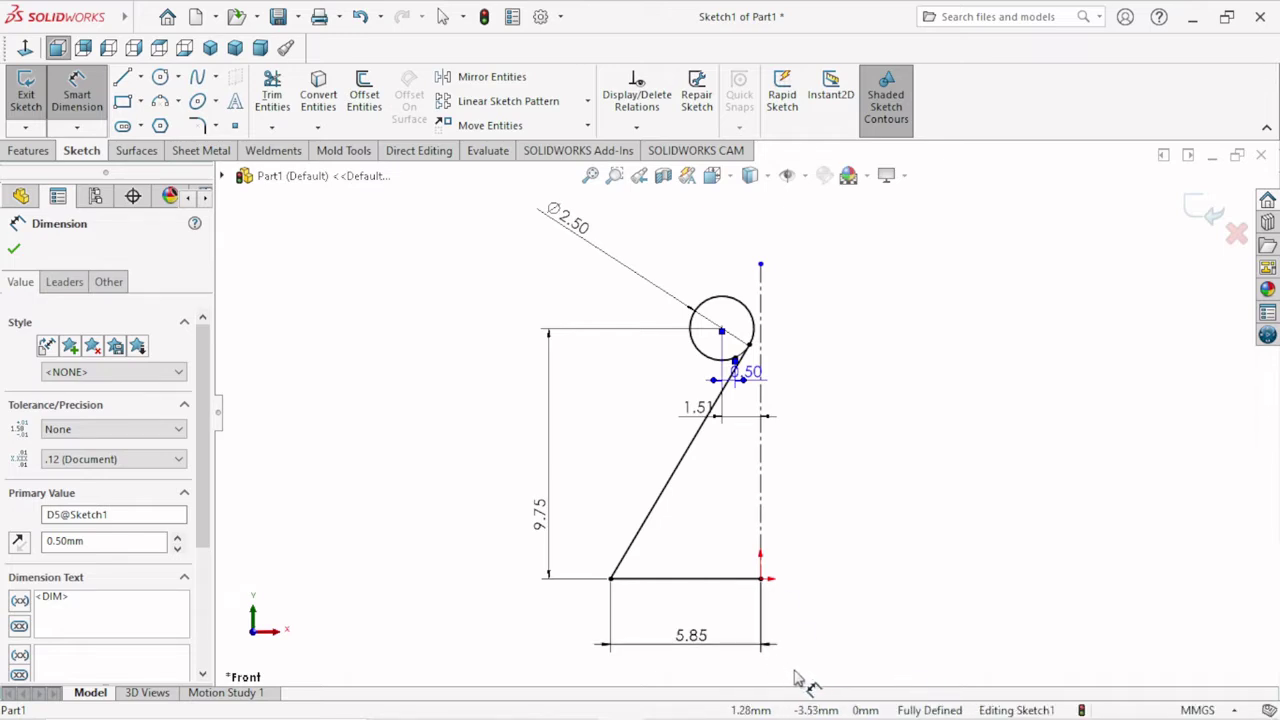
{"action": "scroll", "coordinate": [810, 665], "scroll_direction": "up", "scroll_amount": 1}
{"action": "scroll", "coordinate": [785, 580], "scroll_direction": "down", "scroll_amount": 1}
{"action": "scroll", "coordinate": [712, 440], "scroll_direction": "up", "scroll_amount": 1}
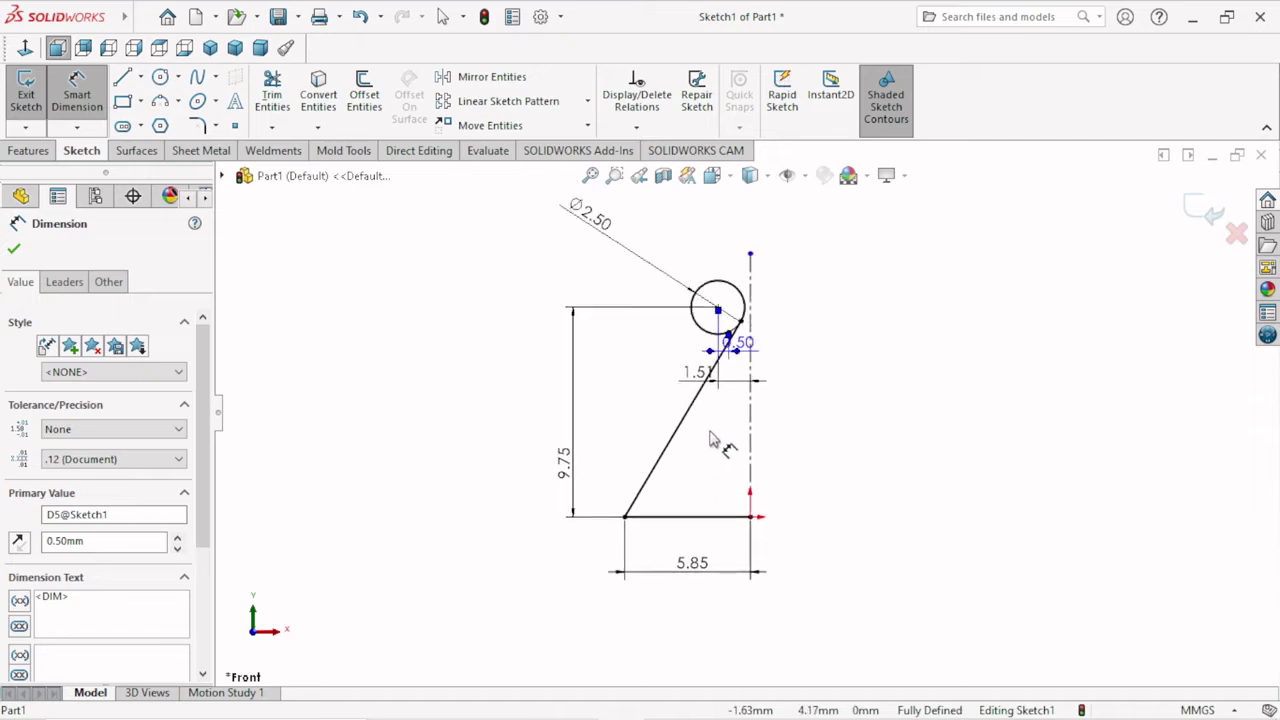
{"action": "scroll", "coordinate": [715, 425], "scroll_direction": "up", "scroll_amount": 1}
{"action": "scroll", "coordinate": [760, 298], "scroll_direction": "down", "scroll_amount": 1}
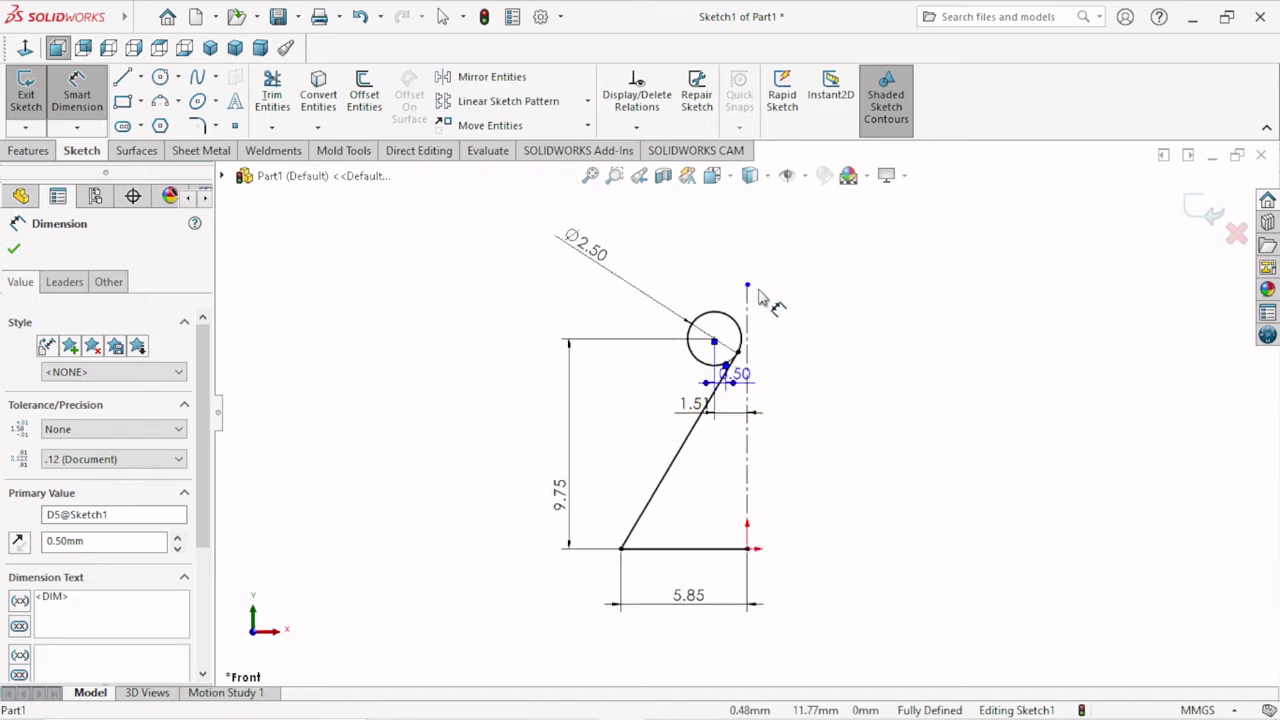
{"action": "scroll", "coordinate": [779, 428], "scroll_direction": "down", "scroll_amount": 1}
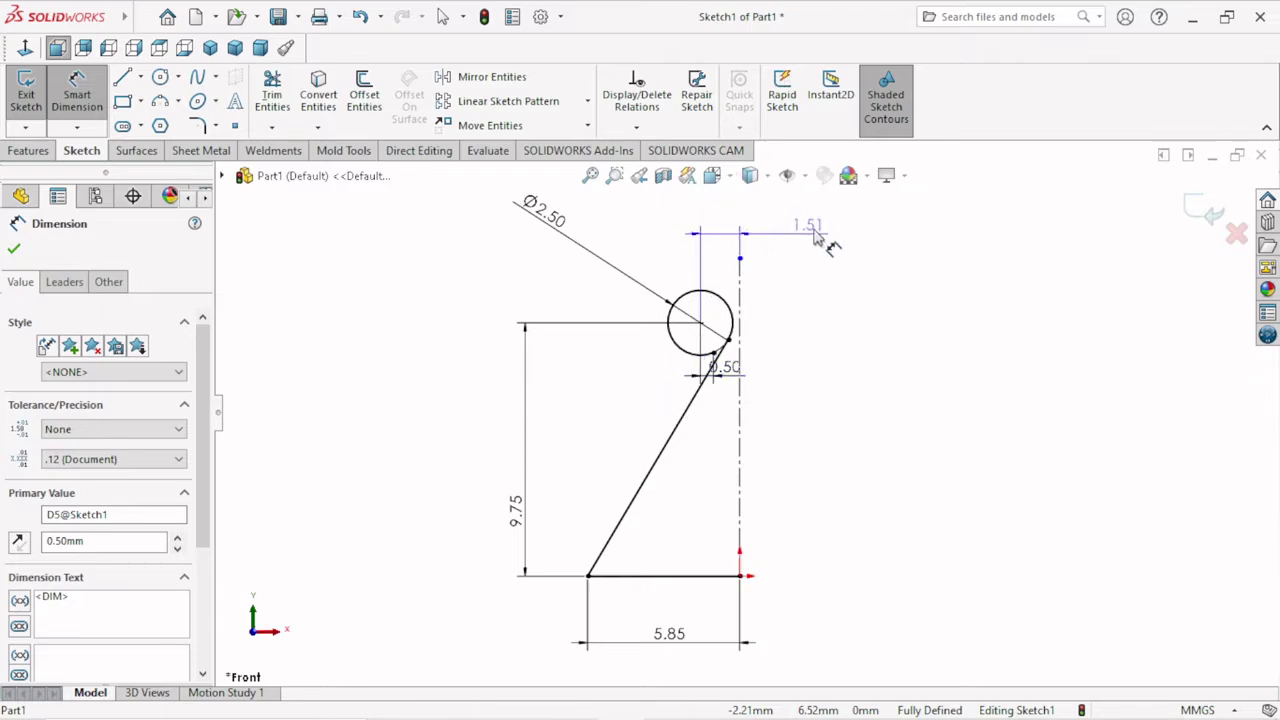
{"action": "left_click", "coordinate": [815, 235]}
{"action": "key", "text": "Escape"}
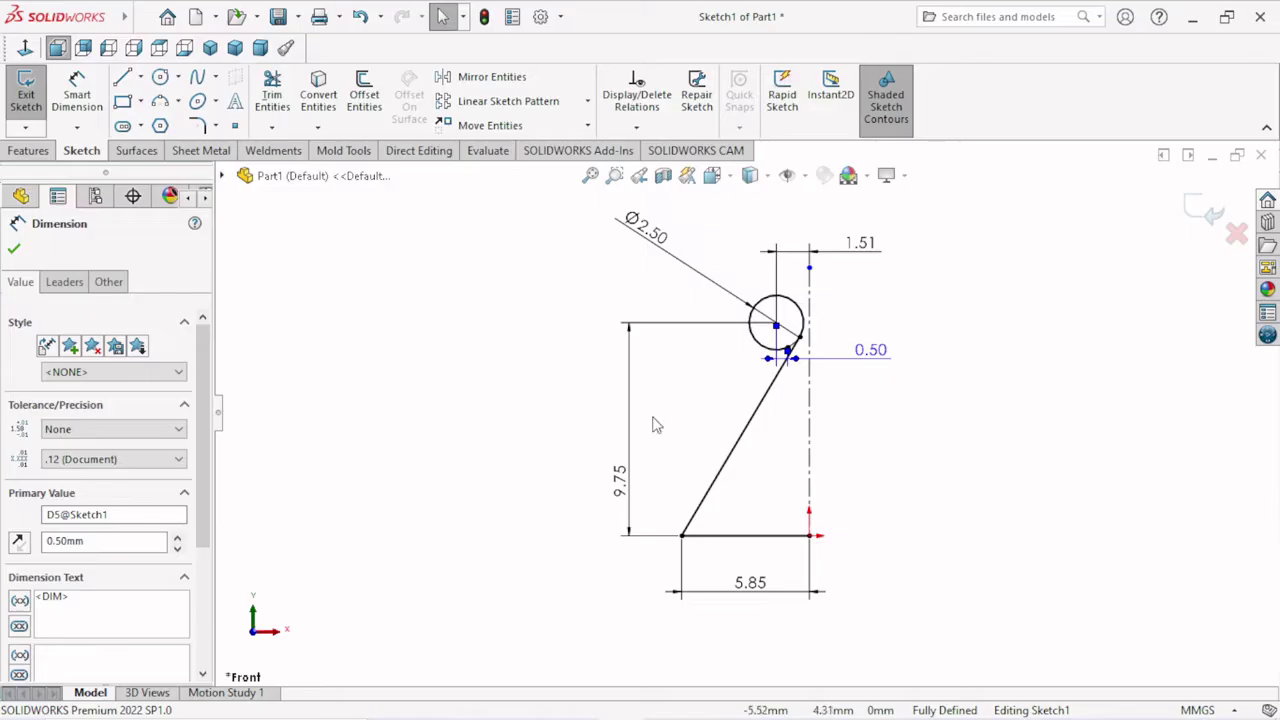
{"action": "scroll", "coordinate": [894, 383], "scroll_direction": "up", "scroll_amount": 2}
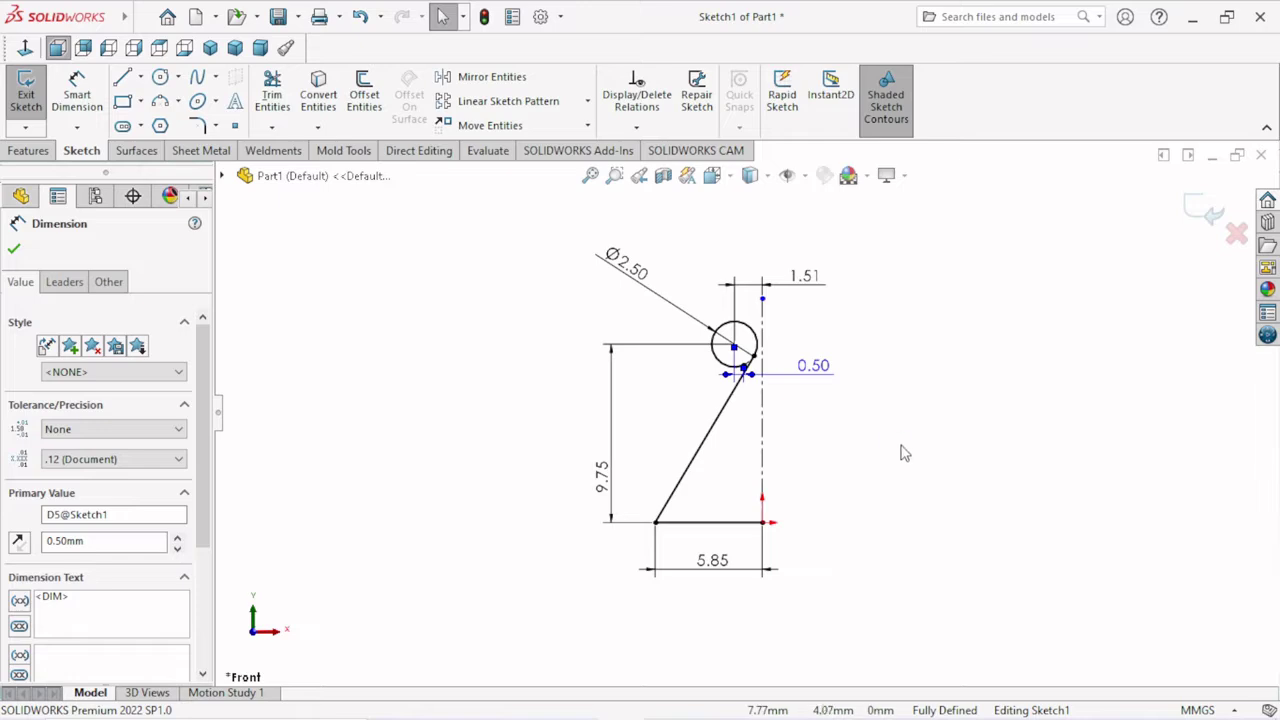
{"action": "mouse_move", "coordinate": [904, 453]}
{"action": "middle_mouse_down"}
{"action": "mouse_move", "coordinate": [857, 408]}
{"action": "mouse_move", "coordinate": [865, 440]}
{"action": "middle_mouse_up"}
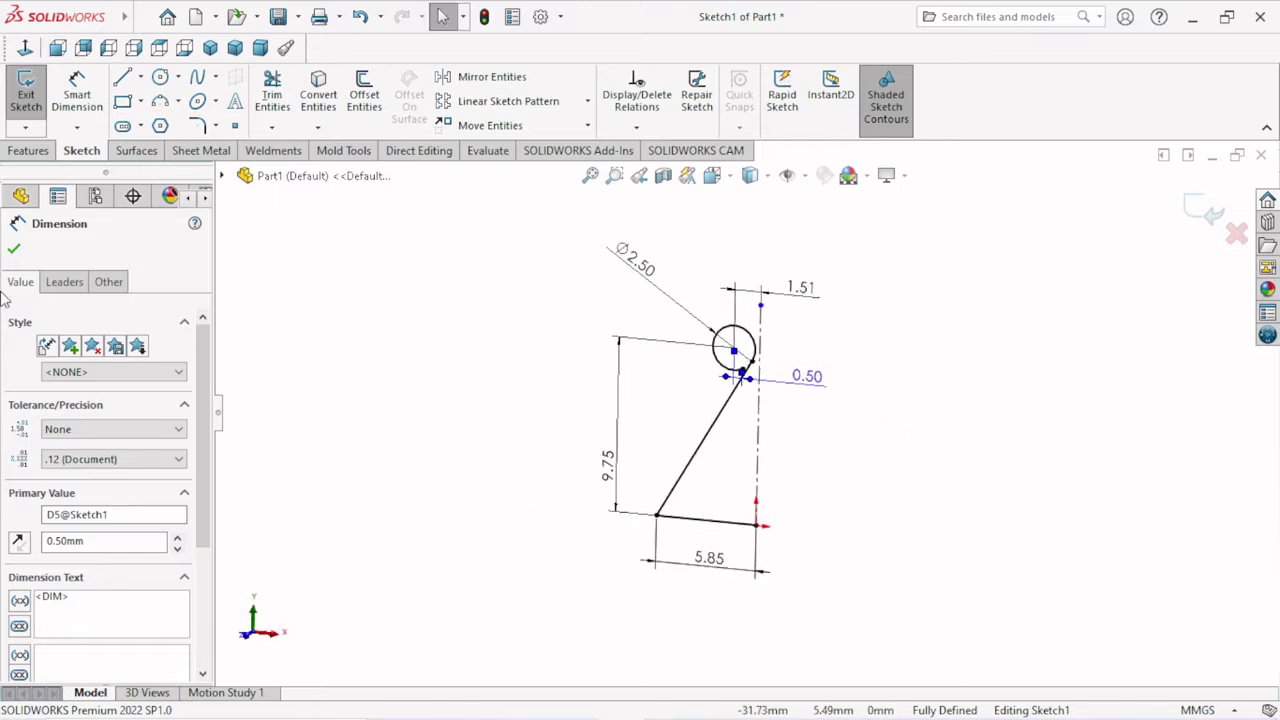
Step: Extrude the profile as a 28 mm Mid Plane surface
{"action": "left_click", "coordinate": [13, 251]}
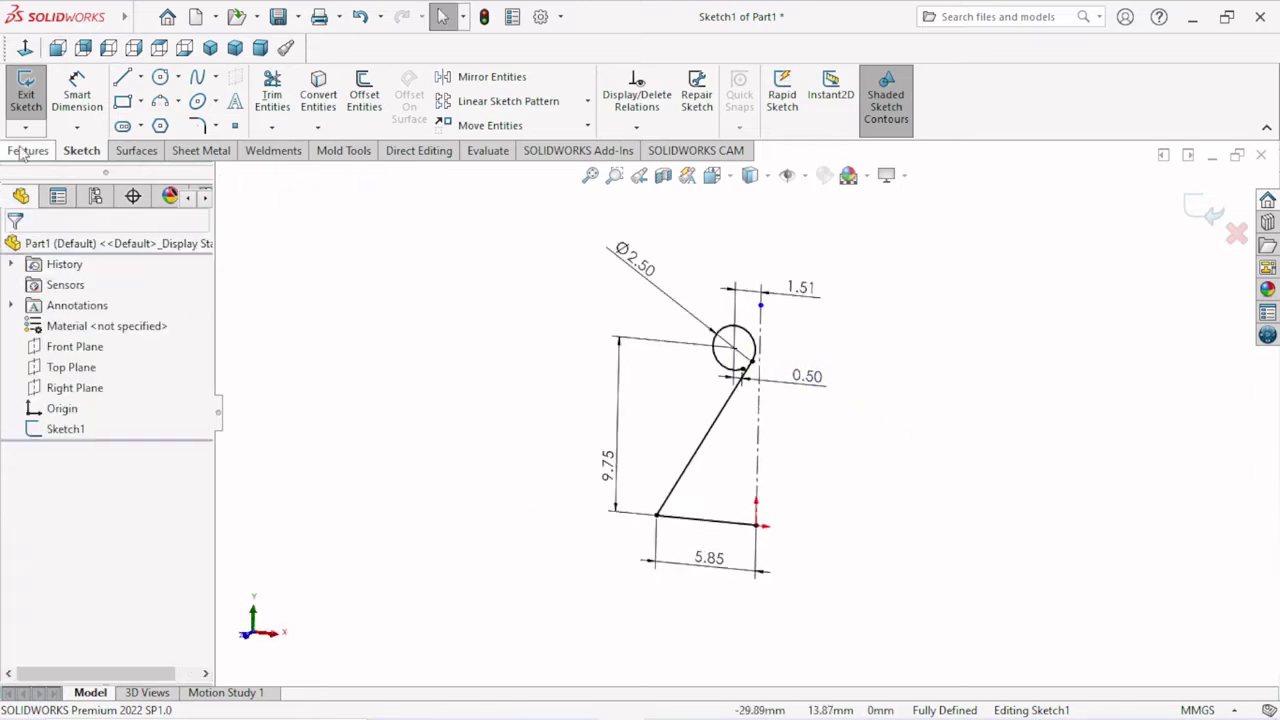
{"action": "left_click", "coordinate": [136, 150]}
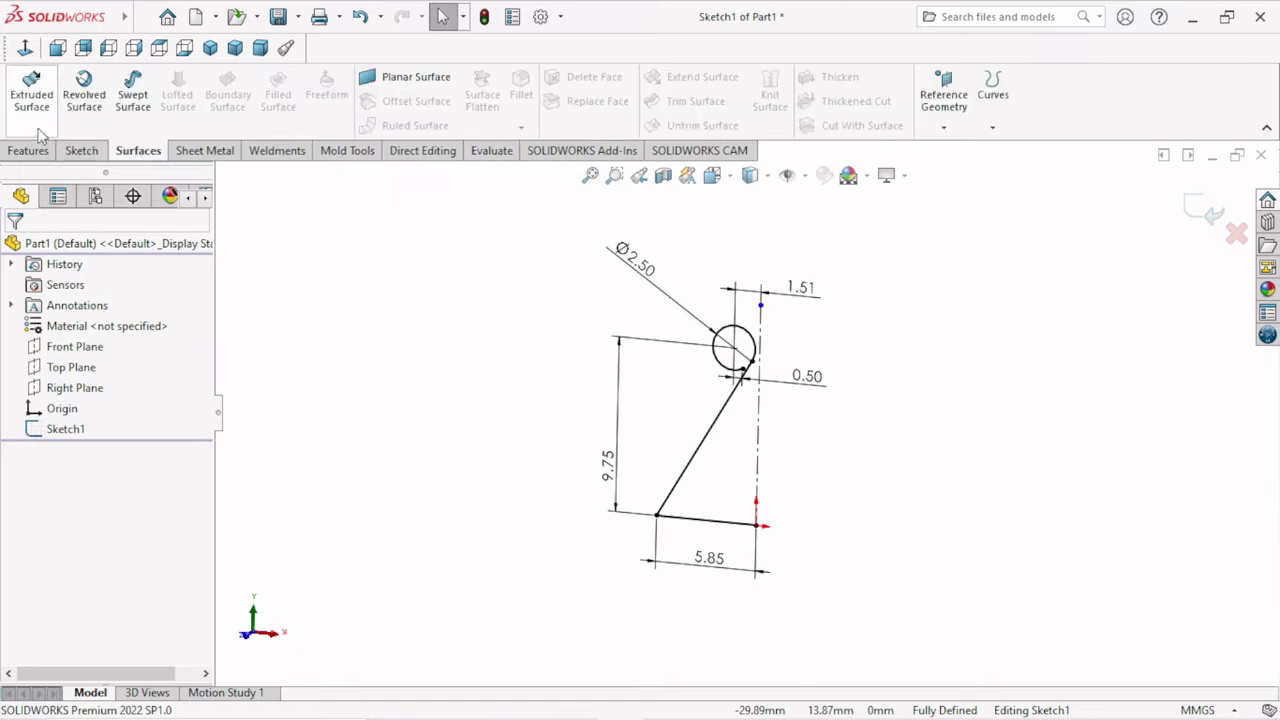
{"action": "left_click", "coordinate": [24, 100]}
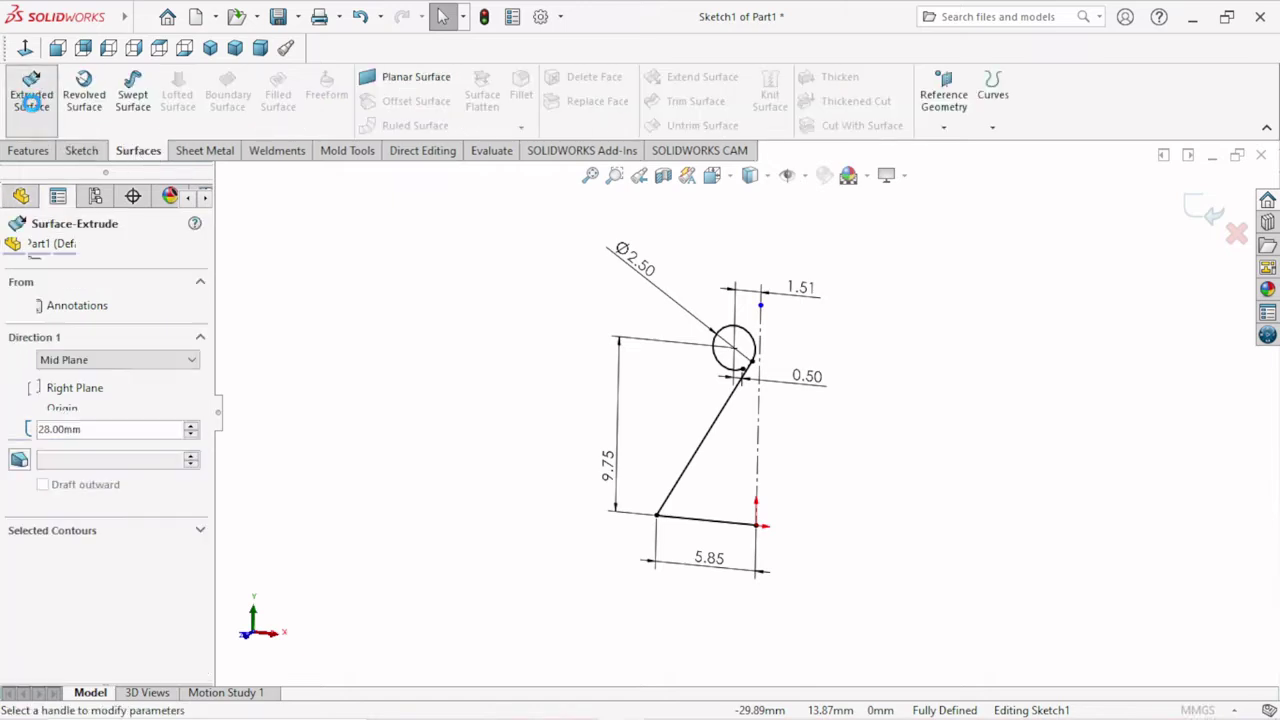
{"action": "left_click", "coordinate": [111, 372]}
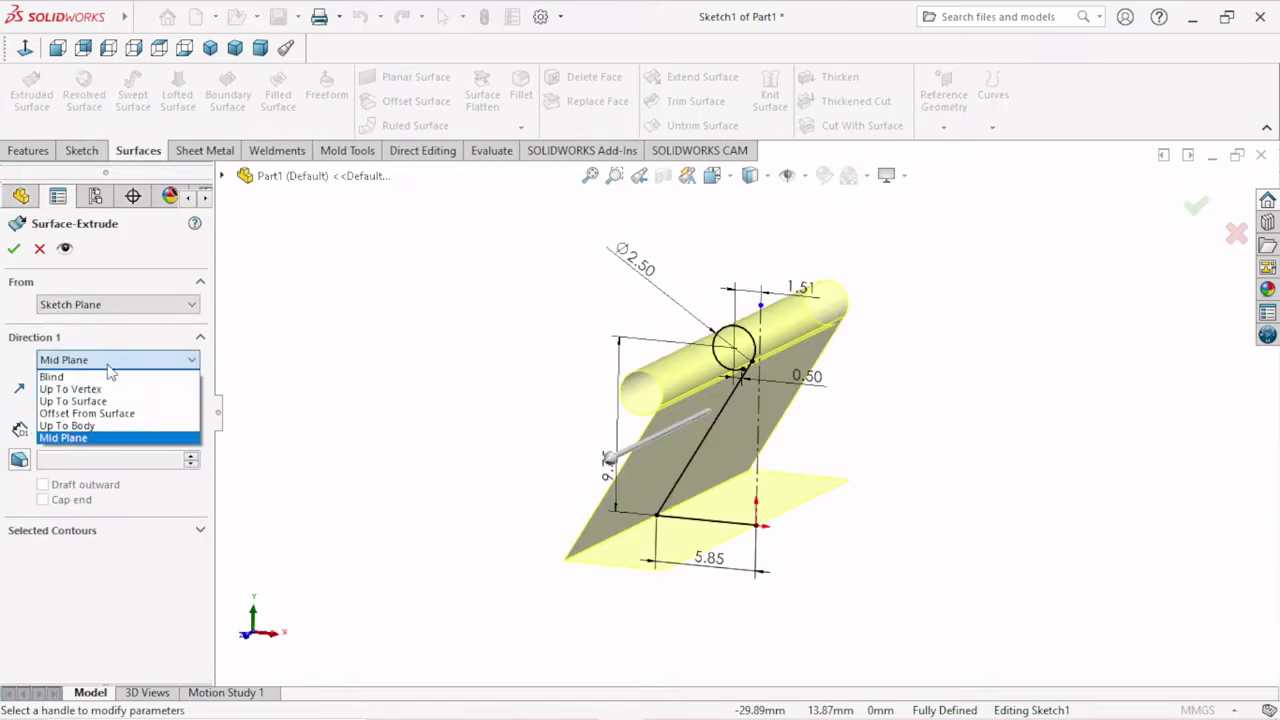
{"action": "left_click", "coordinate": [97, 435]}
{"action": "left_click_drag", "start_coordinate": [90, 430], "coordinate": [7, 440]}
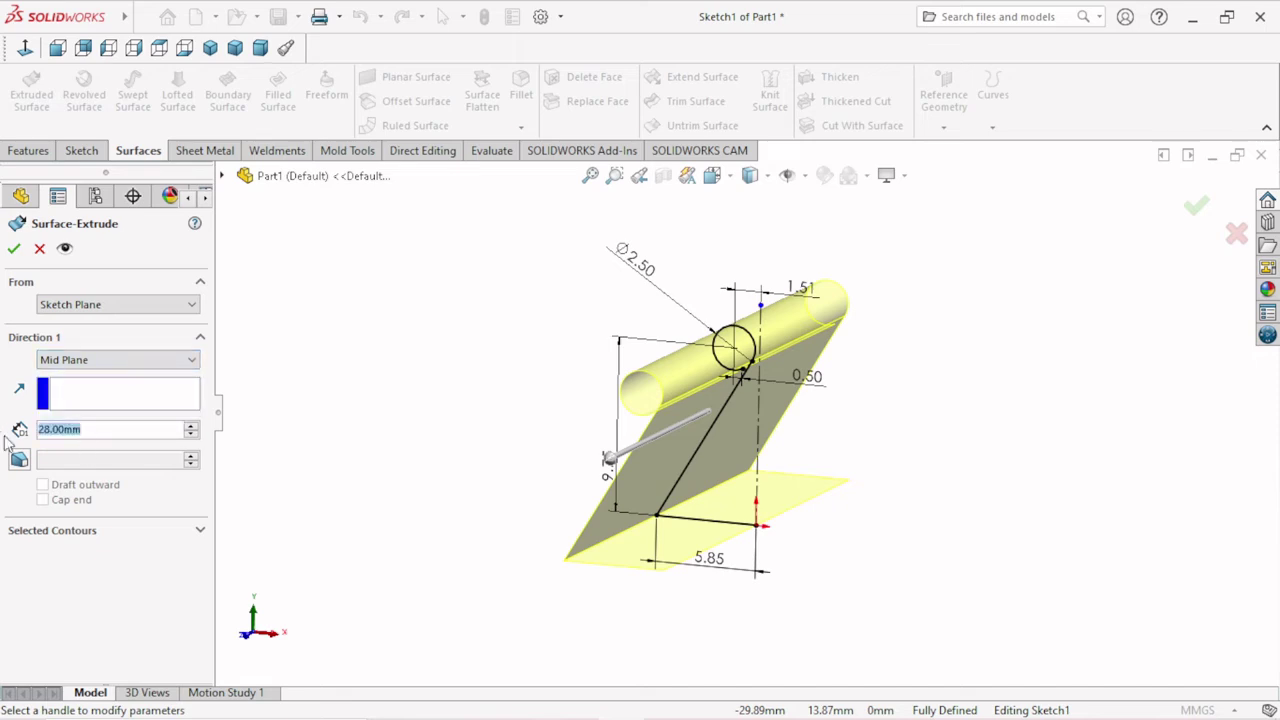
{"action": "type", "text": "28"}
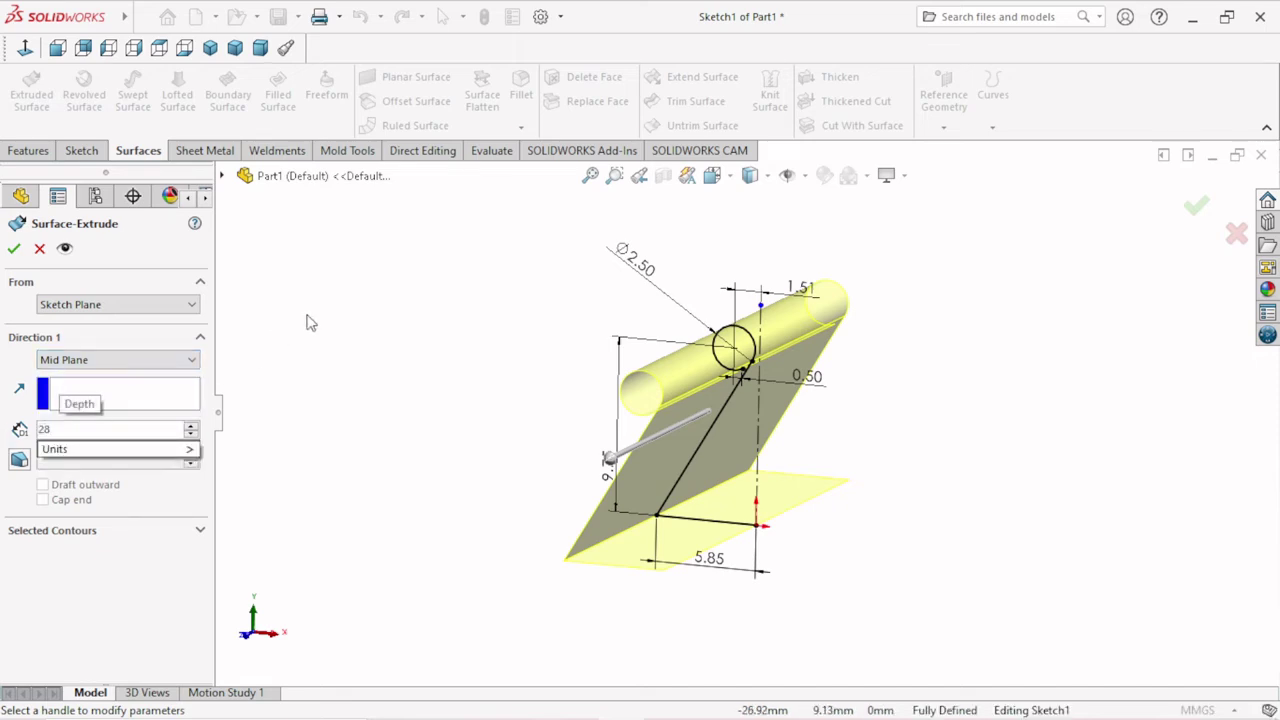
{"action": "key", "text": "Return"}
{"action": "left_click", "coordinate": [13, 250]}
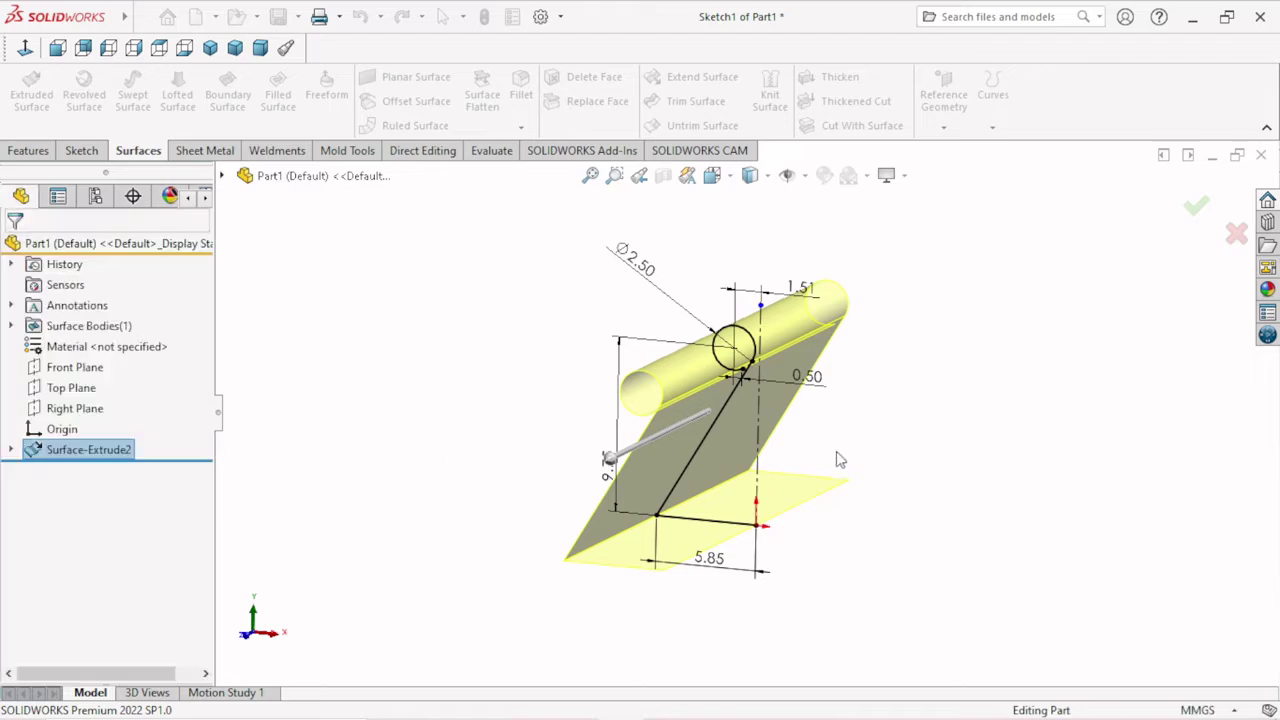
{"action": "mouse_move", "coordinate": [823, 434]}
{"action": "middle_mouse_down"}
{"action": "mouse_move", "coordinate": [737, 314]}
{"action": "mouse_move", "coordinate": [766, 366]}
{"action": "mouse_move", "coordinate": [674, 382]}
{"action": "mouse_move", "coordinate": [826, 309]}
{"action": "mouse_move", "coordinate": [731, 403]}
{"action": "middle_mouse_up"}
{"action": "scroll", "coordinate": [731, 403], "scroll_direction": "up", "scroll_amount": 5}
{"action": "mouse_move", "coordinate": [895, 432]}
{"action": "middle_mouse_down"}
{"action": "mouse_move", "coordinate": [846, 429]}
{"action": "mouse_move", "coordinate": [797, 380]}
{"action": "mouse_move", "coordinate": [731, 449]}
{"action": "mouse_move", "coordinate": [682, 363]}
{"action": "mouse_move", "coordinate": [817, 443]}
{"action": "mouse_move", "coordinate": [860, 349]}
{"action": "mouse_move", "coordinate": [909, 383]}
{"action": "mouse_move", "coordinate": [893, 410]}
{"action": "mouse_move", "coordinate": [794, 371]}
{"action": "middle_mouse_up"}
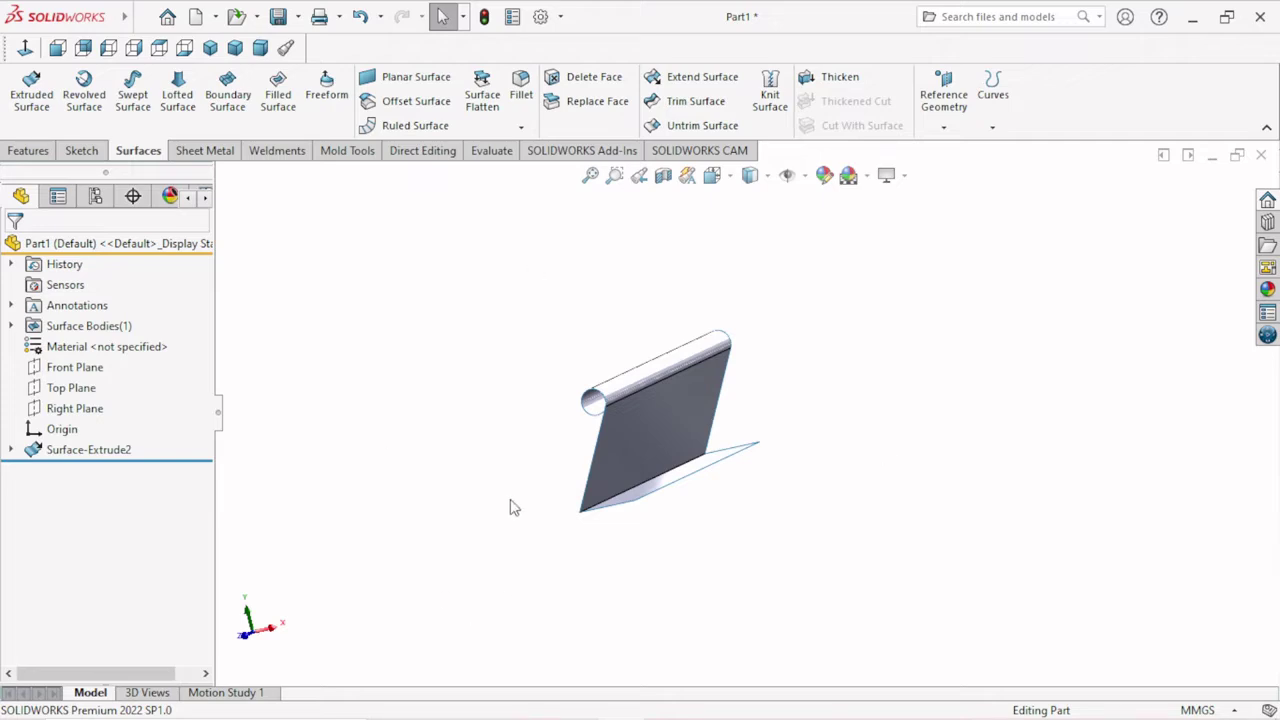
{"action": "scroll", "coordinate": [651, 431], "scroll_direction": "up", "scroll_amount": 2}
{"action": "scroll", "coordinate": [654, 426], "scroll_direction": "down", "scroll_amount": 2}
{"action": "scroll", "coordinate": [836, 482], "scroll_direction": "down", "scroll_amount": 3}
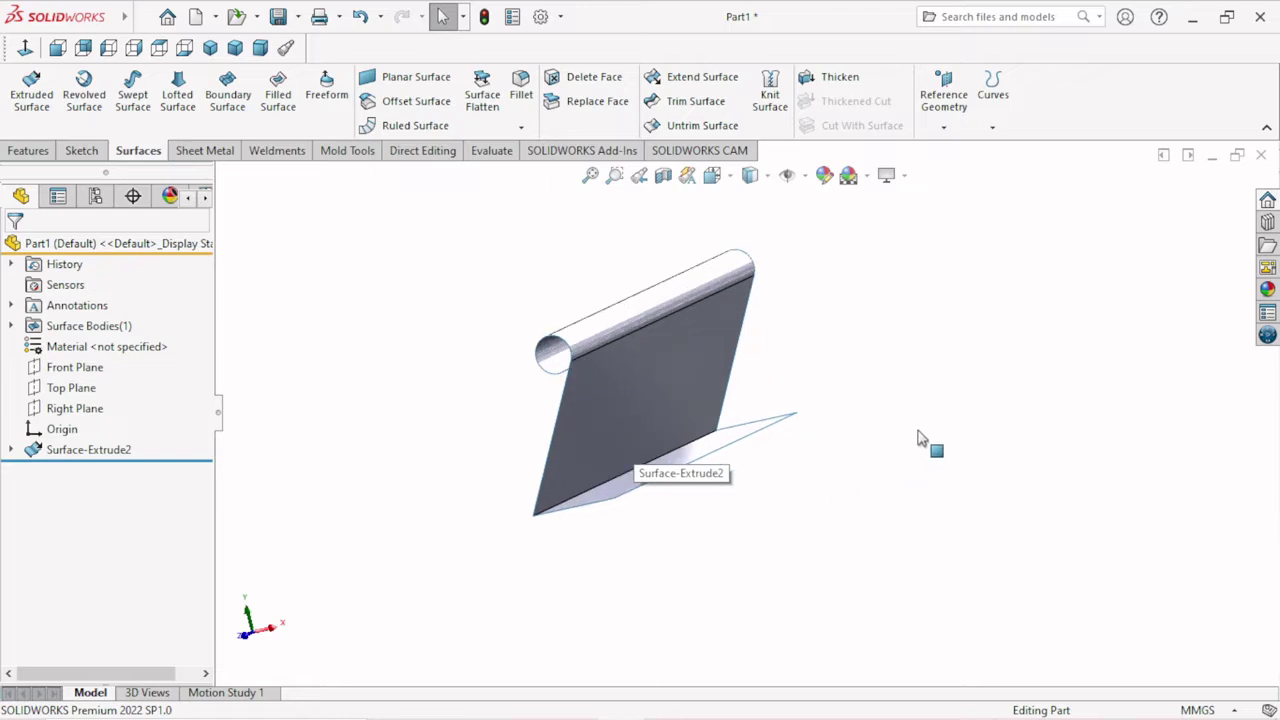
{"action": "scroll", "coordinate": [670, 343], "scroll_direction": "up", "scroll_amount": 1}
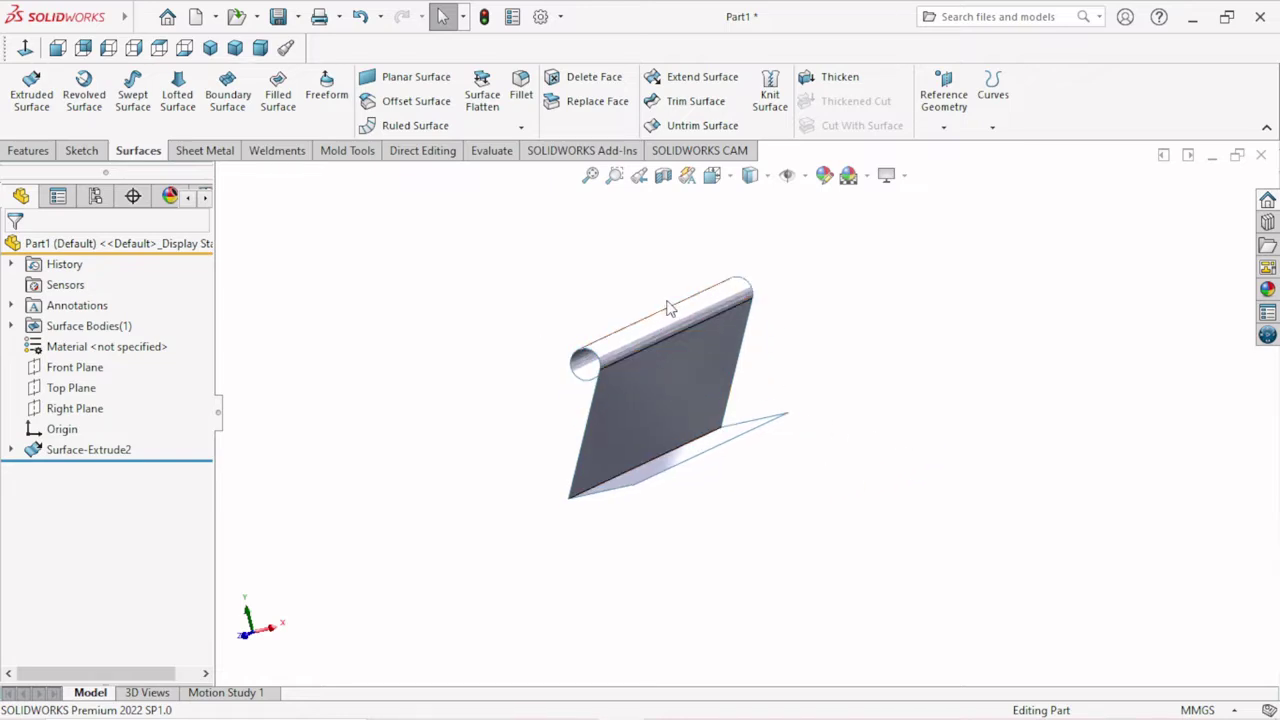
Step: Show the Sheet Metal tools in the CommandManager
{"action": "right_click", "coordinate": [1267, 316]}
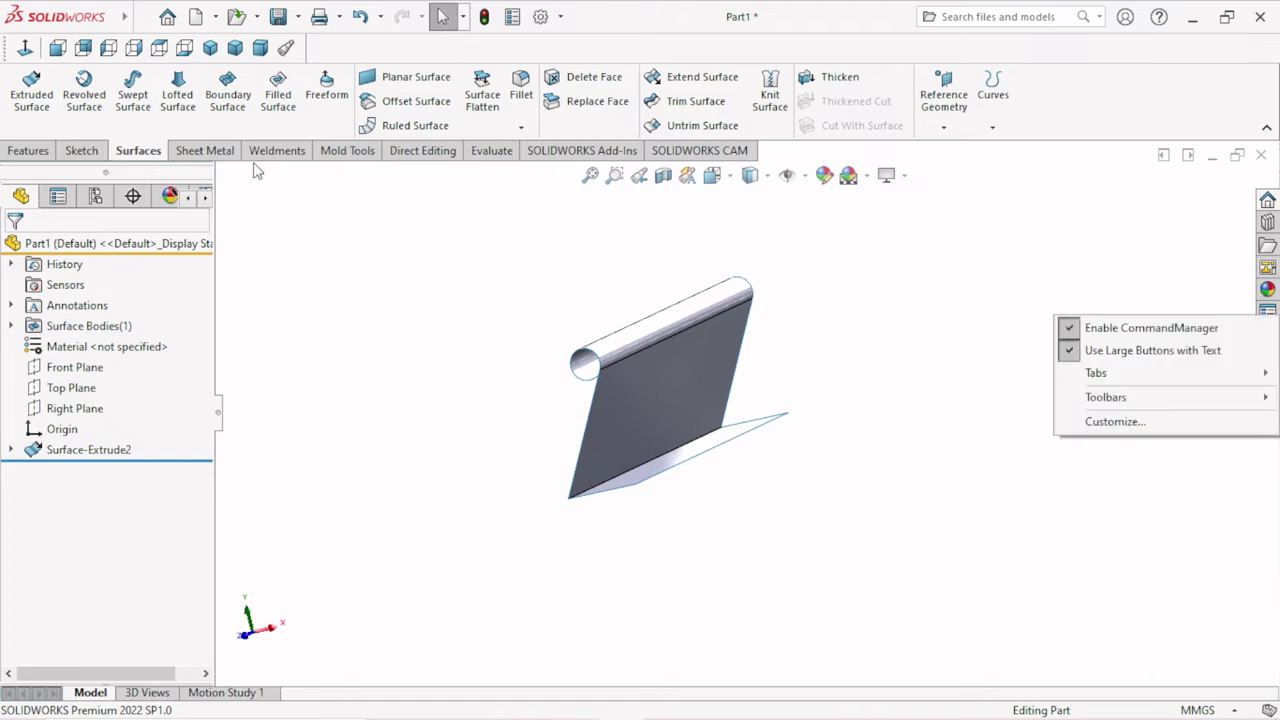
{"action": "left_click", "coordinate": [400, 420]}
{"action": "left_click", "coordinate": [218, 152]}
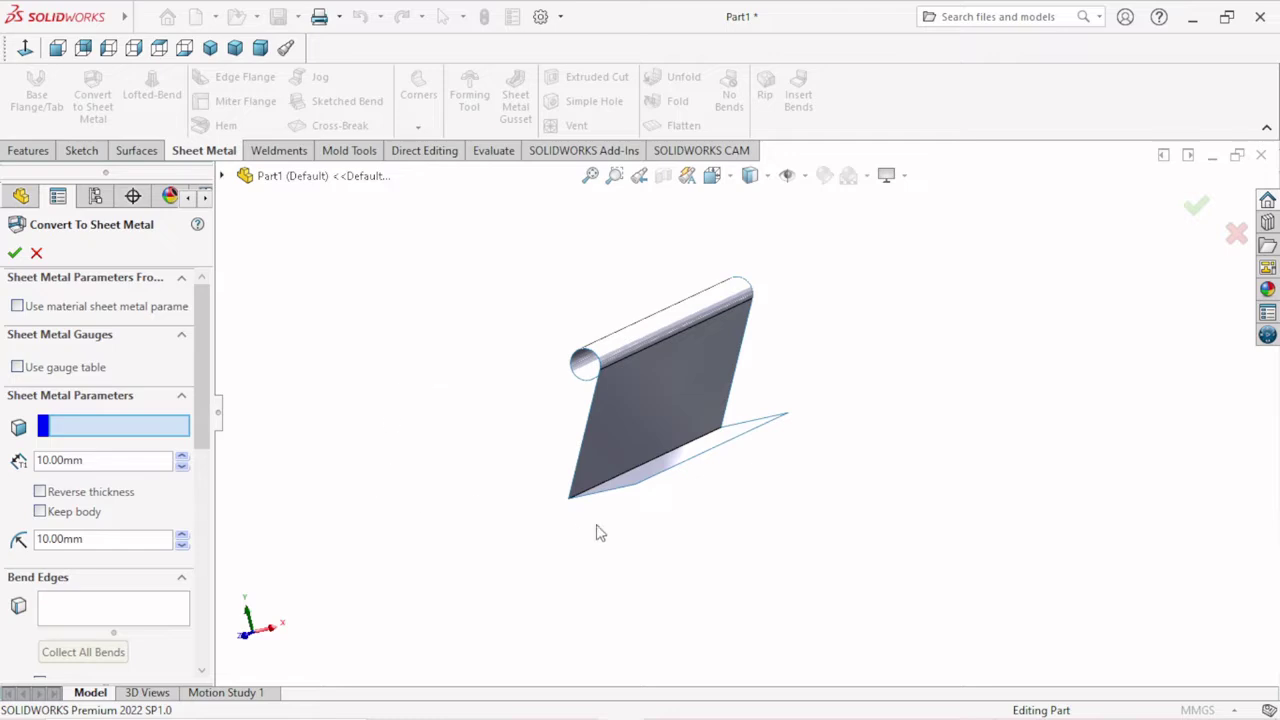
Step: Pick the slanted web face as the fixed face with a 0.25 mm sheet thickness
{"action": "middle_click_drag", "start_coordinate": [418, 438], "coordinate": [497, 506]}
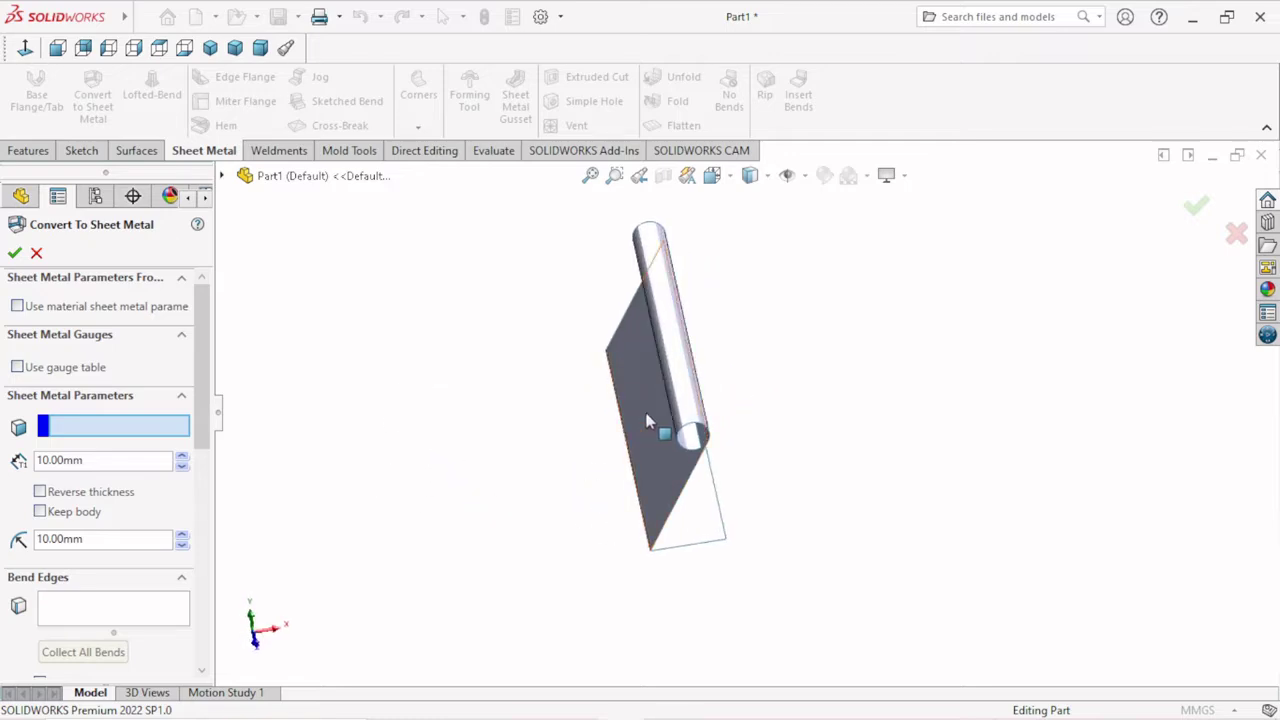
{"action": "left_click", "coordinate": [638, 488]}
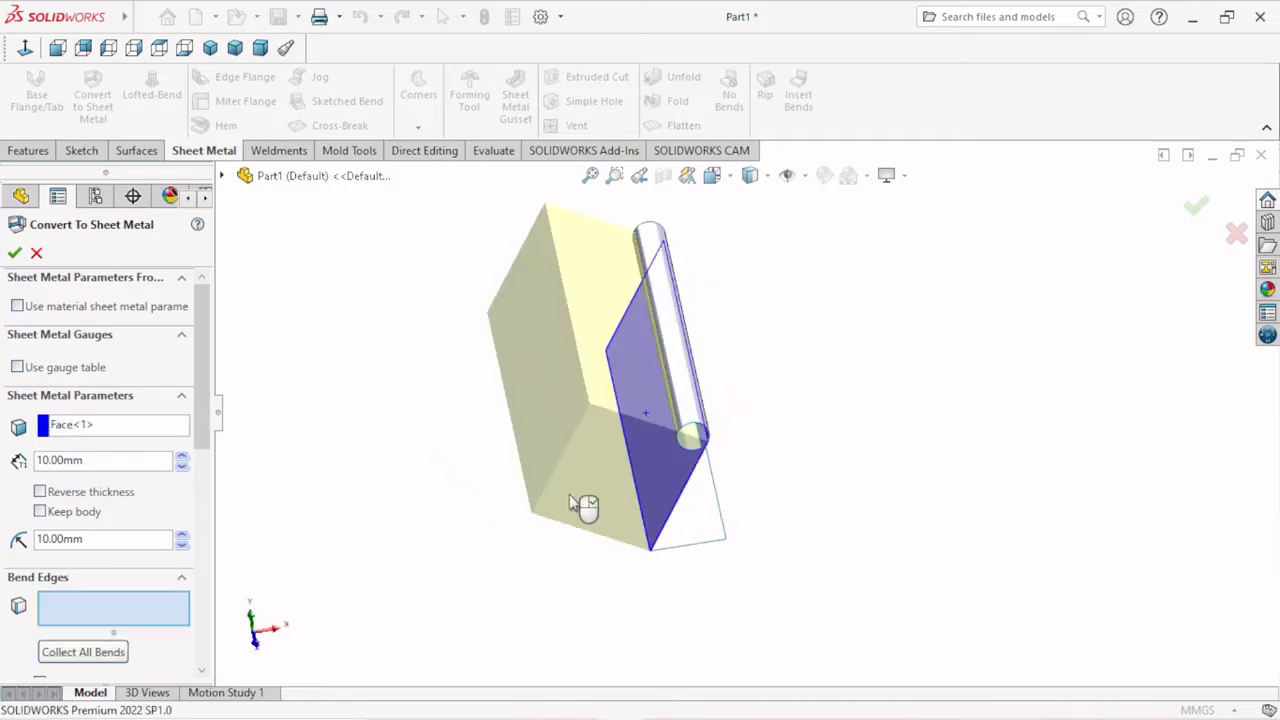
{"action": "middle_click_drag", "start_coordinate": [502, 492], "coordinate": [483, 417]}
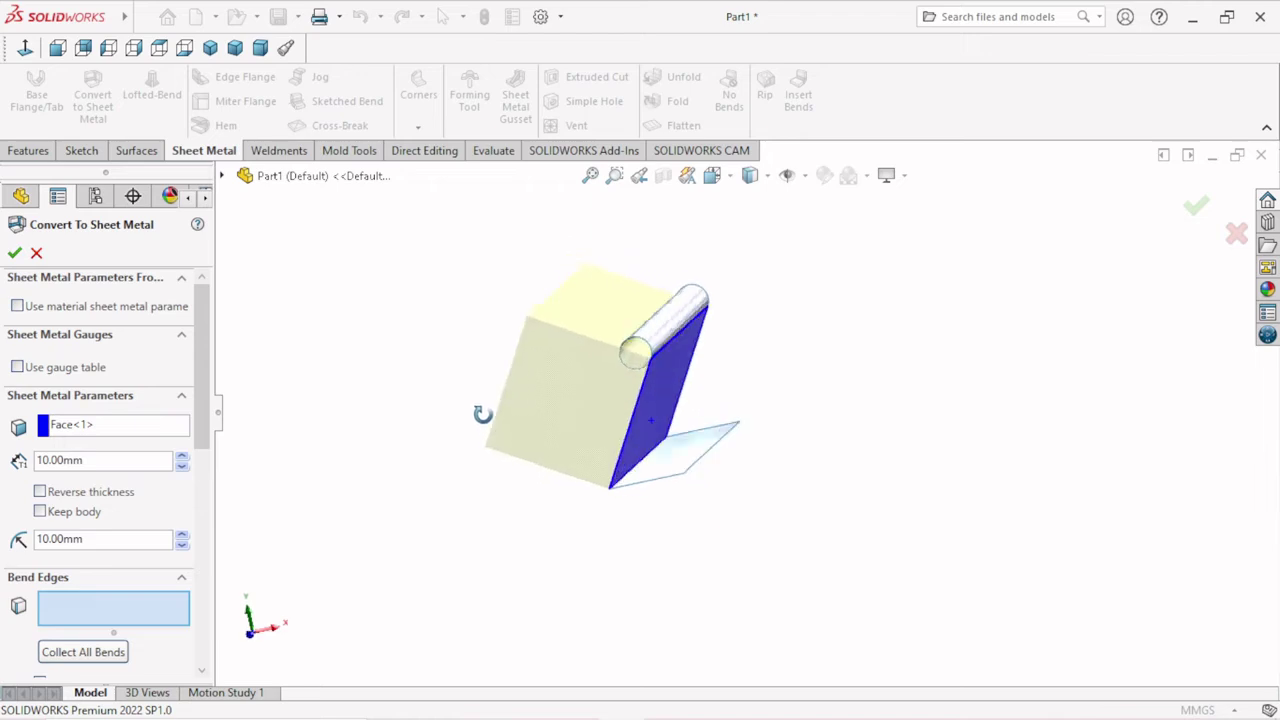
{"action": "left_click", "coordinate": [102, 460]}
{"action": "type", "text": "0.25"}
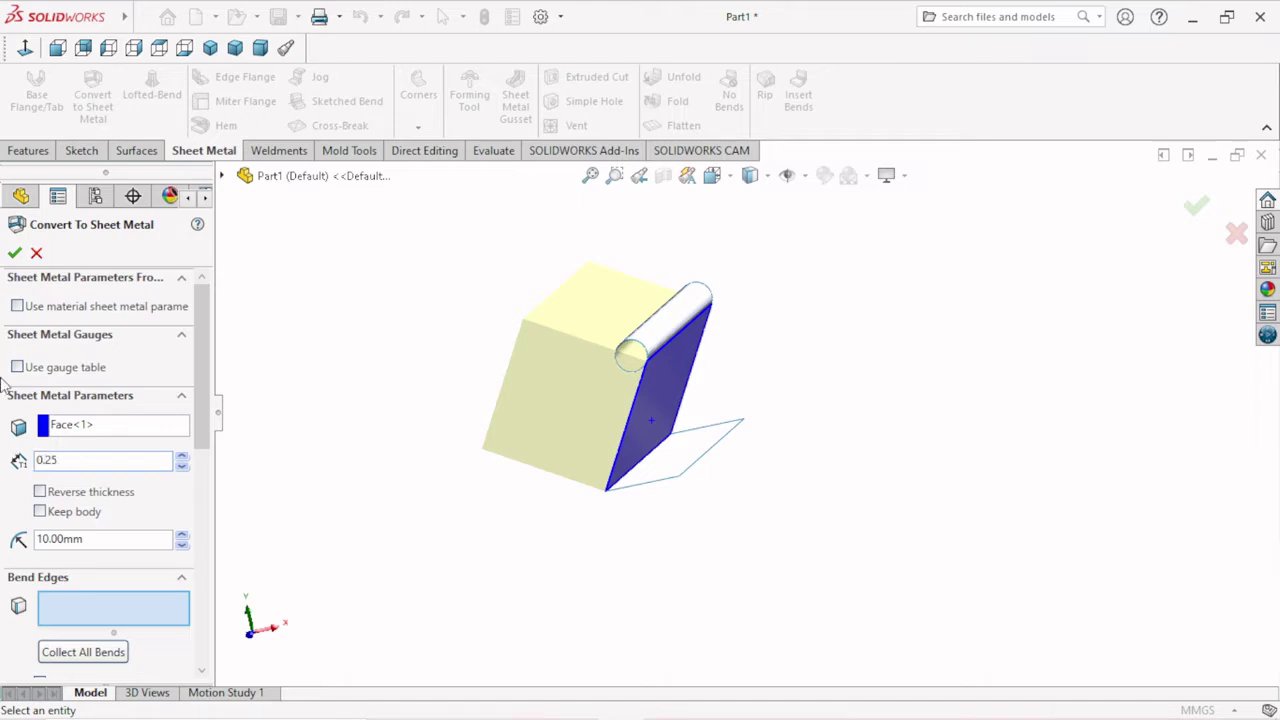
{"action": "key", "text": "Return"}
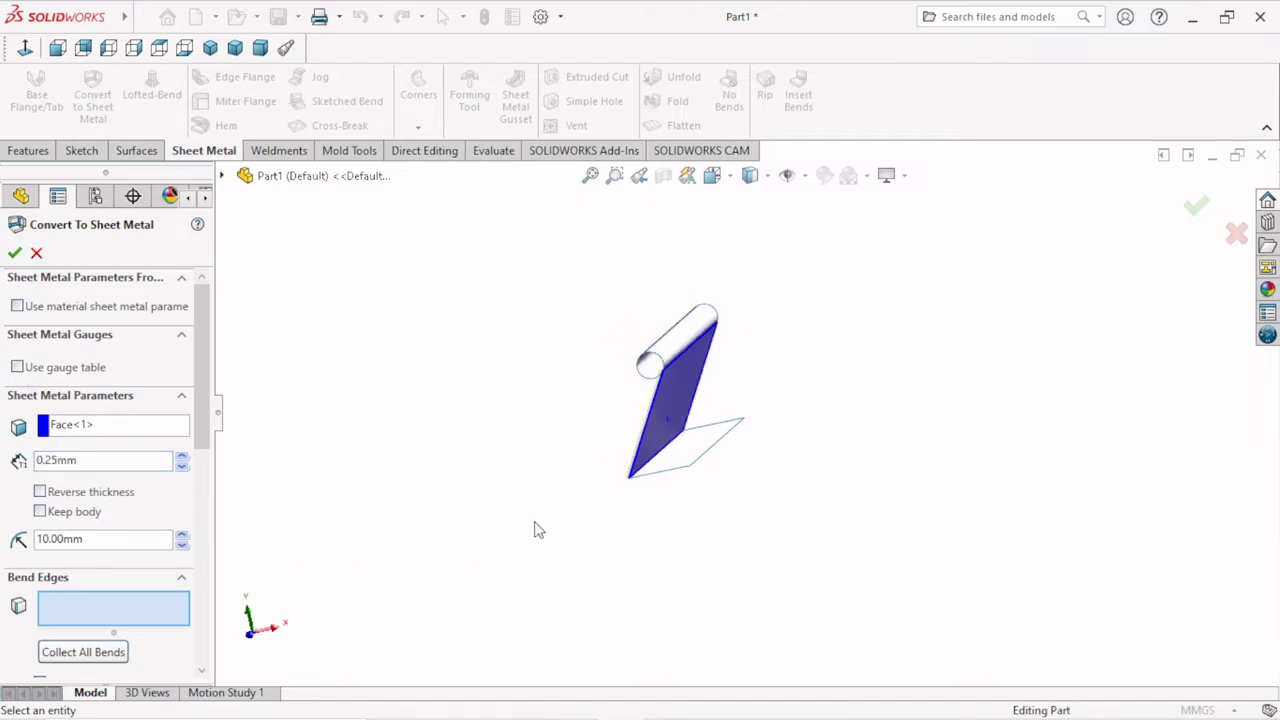
Step: Reverse the thickness direction and set the default bend radius to 1.50 mm
{"action": "mouse_move", "coordinate": [733, 470]}
{"action": "middle_mouse_down"}
{"action": "mouse_move", "coordinate": [746, 497]}
{"action": "mouse_move", "coordinate": [737, 483]}
{"action": "middle_mouse_up"}
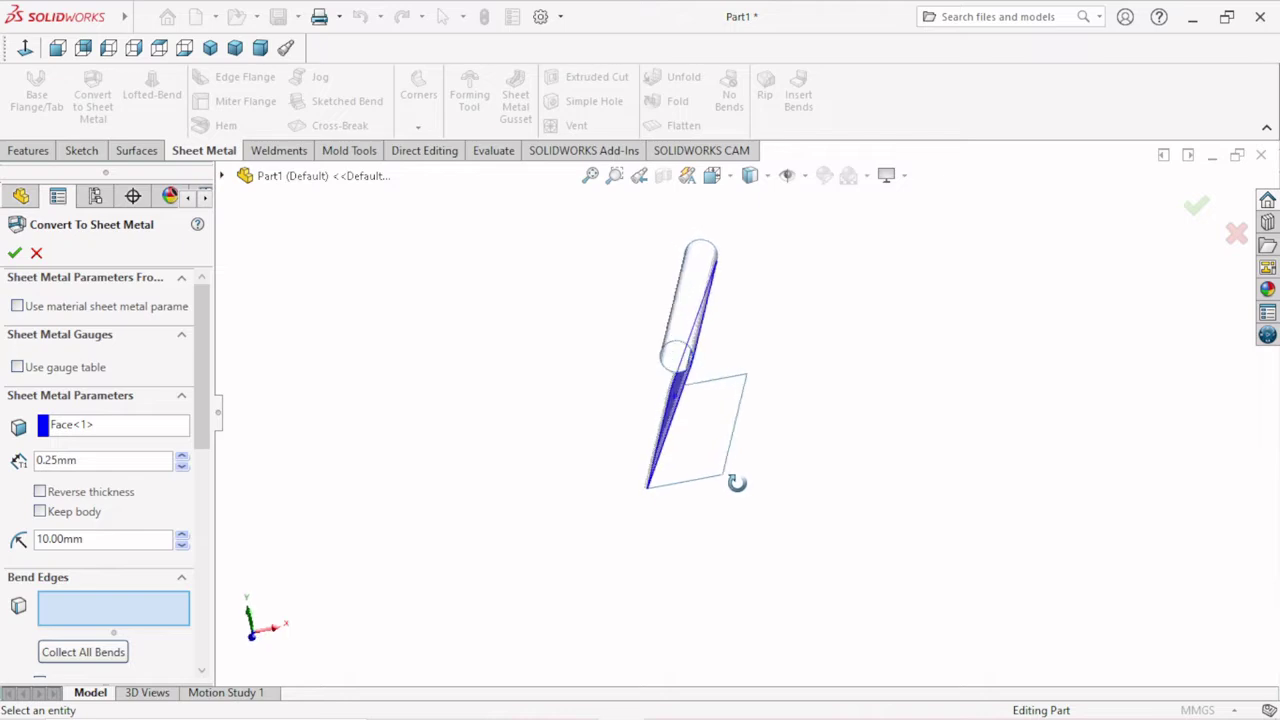
{"action": "left_click", "coordinate": [40, 492]}
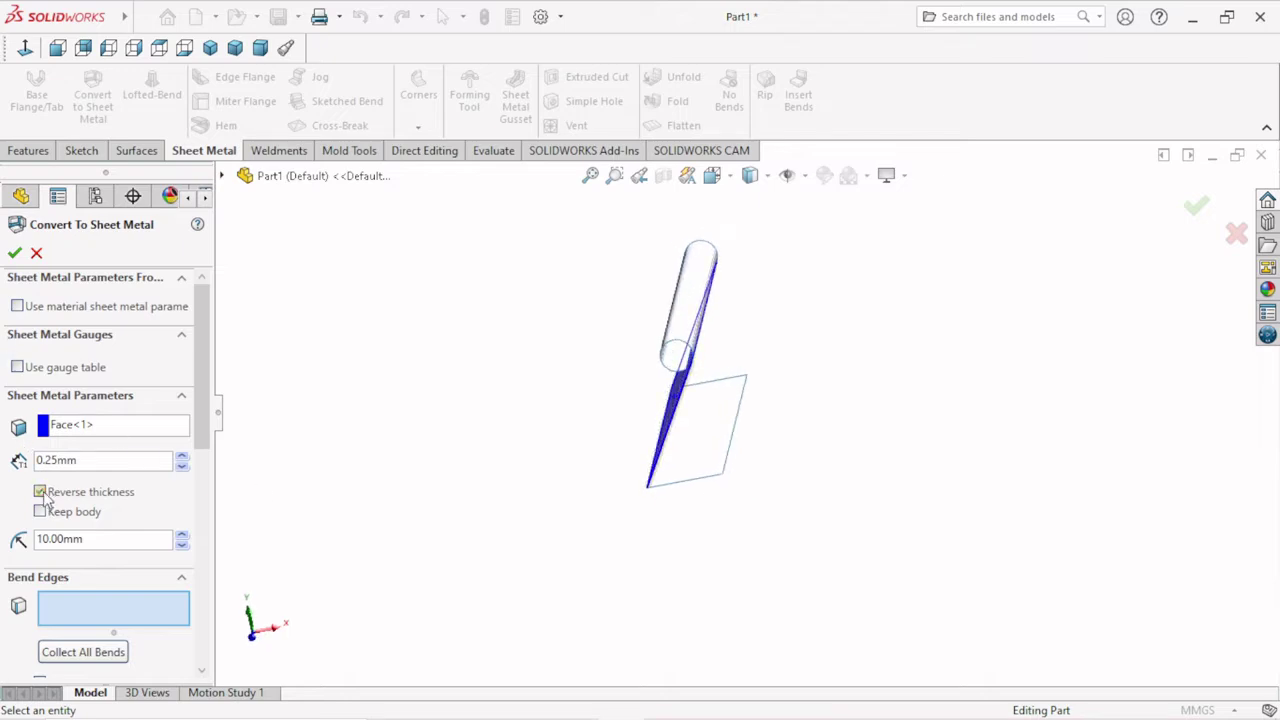
{"action": "middle_click_drag", "start_coordinate": [647, 679], "coordinate": [626, 600]}
{"action": "scroll", "coordinate": [700, 371], "scroll_direction": "down", "scroll_amount": 3}
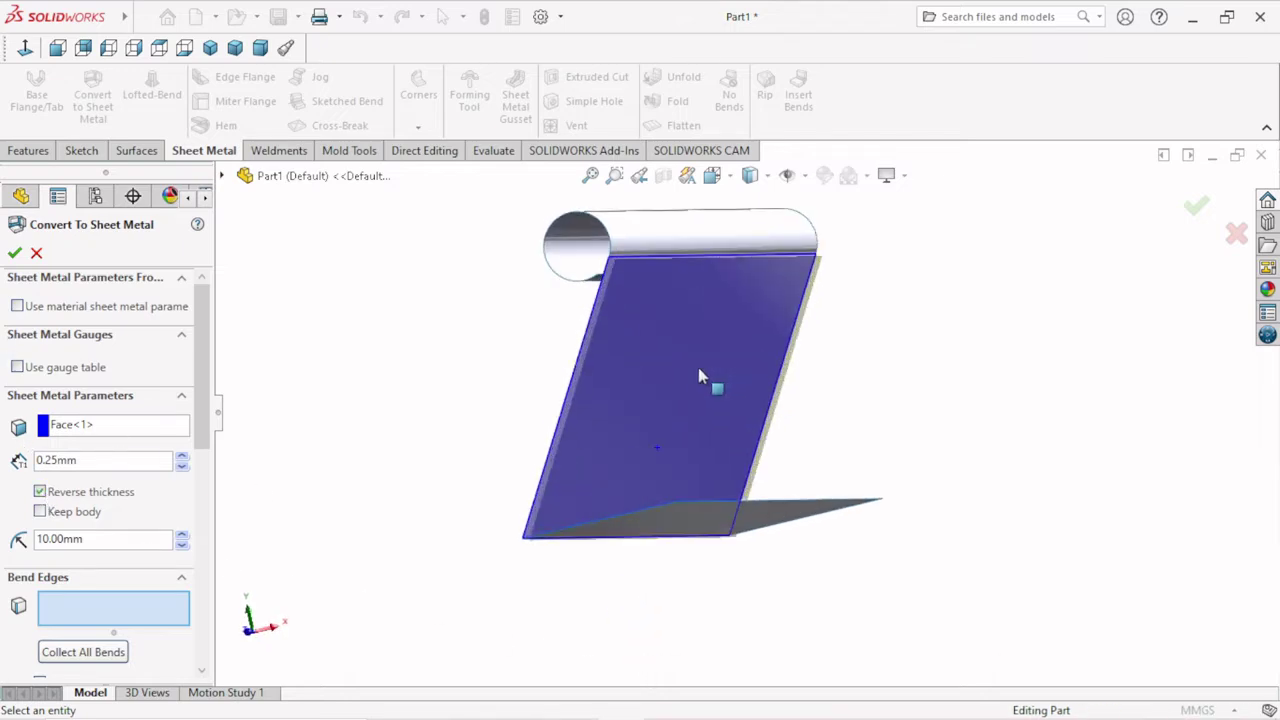
{"action": "middle_click_drag", "start_coordinate": [667, 413], "coordinate": [672, 407]}
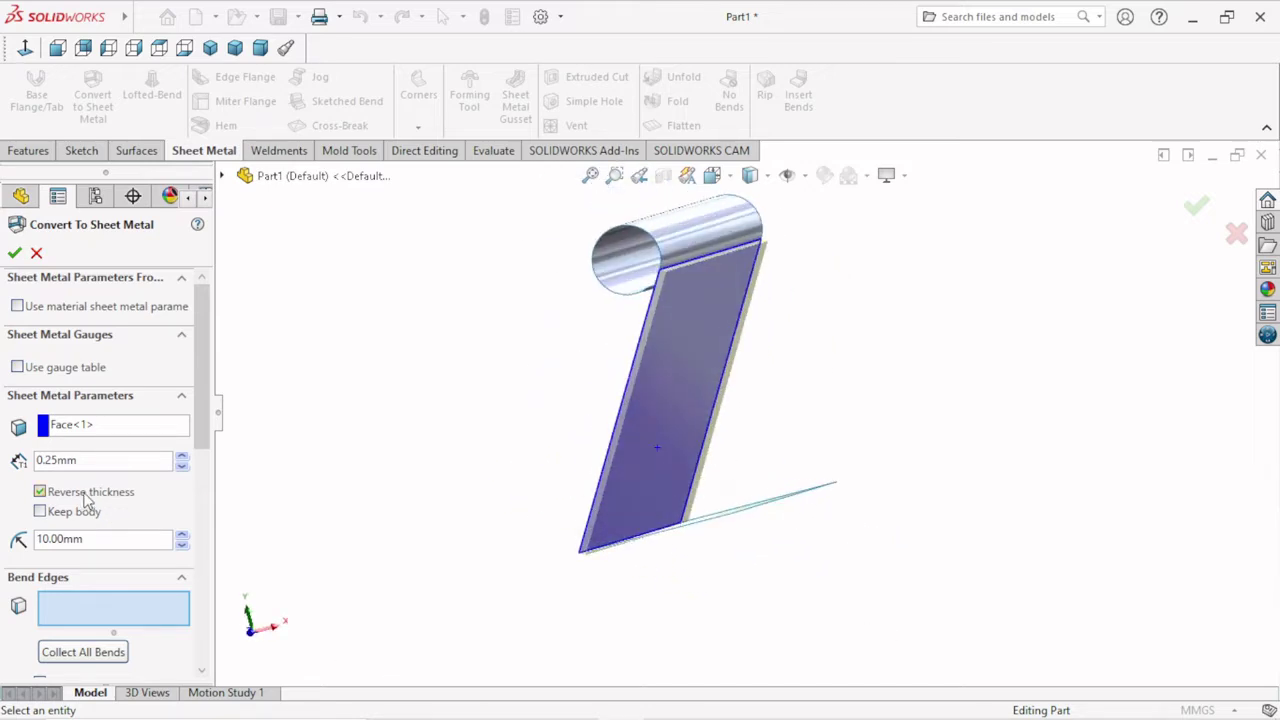
{"action": "double_click", "coordinate": [116, 545]}
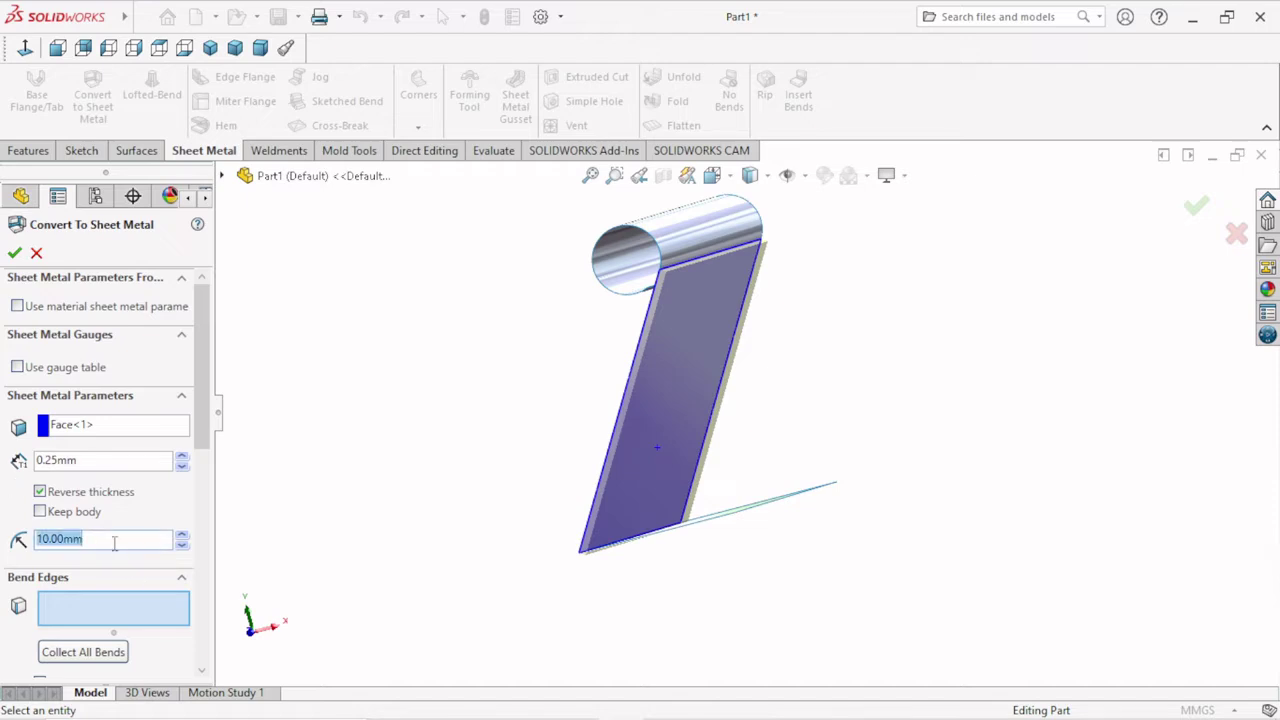
{"action": "type", "text": "1.50"}
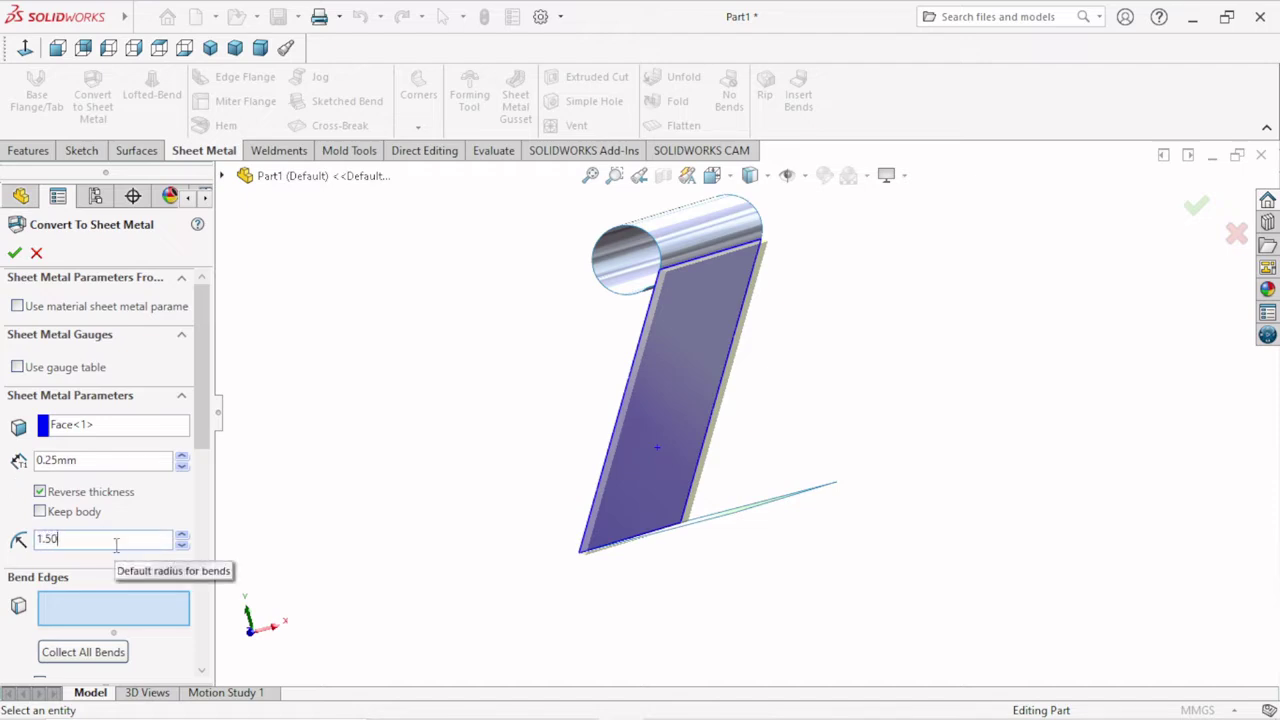
{"action": "left_click", "coordinate": [264, 562]}
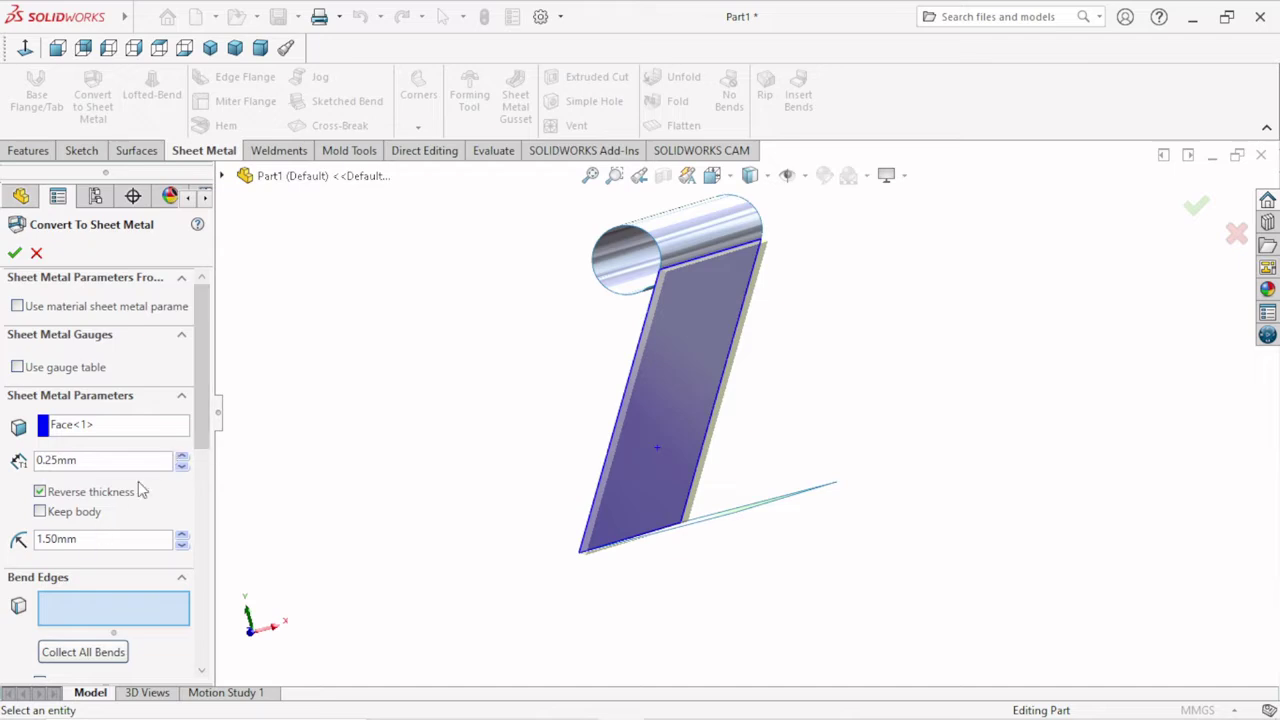
{"action": "left_click_drag", "start_coordinate": [205, 428], "coordinate": [232, 516]}
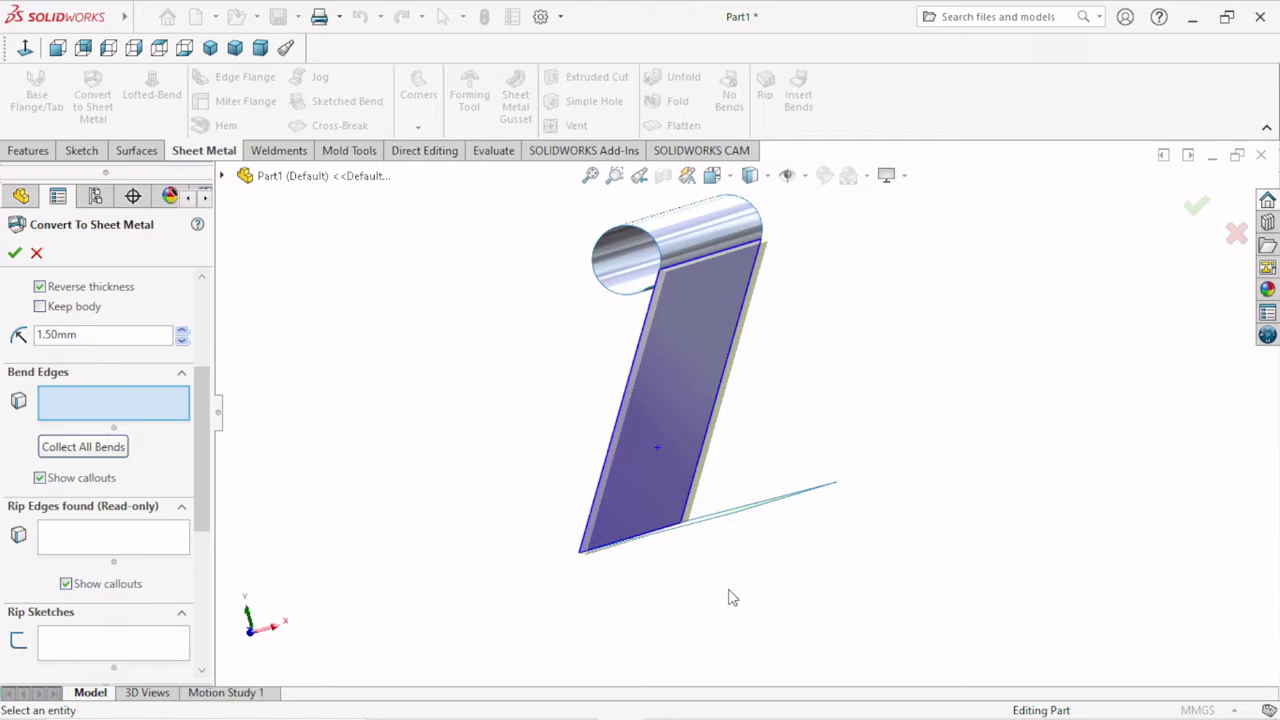
Step: Add the sheet's bottom edge and the cylindrical knuckle face as bend edges, then confirm the conversion
{"action": "scroll", "coordinate": [745, 587], "scroll_direction": "down", "scroll_amount": 1}
{"action": "scroll", "coordinate": [700, 560], "scroll_direction": "down", "scroll_amount": 2}
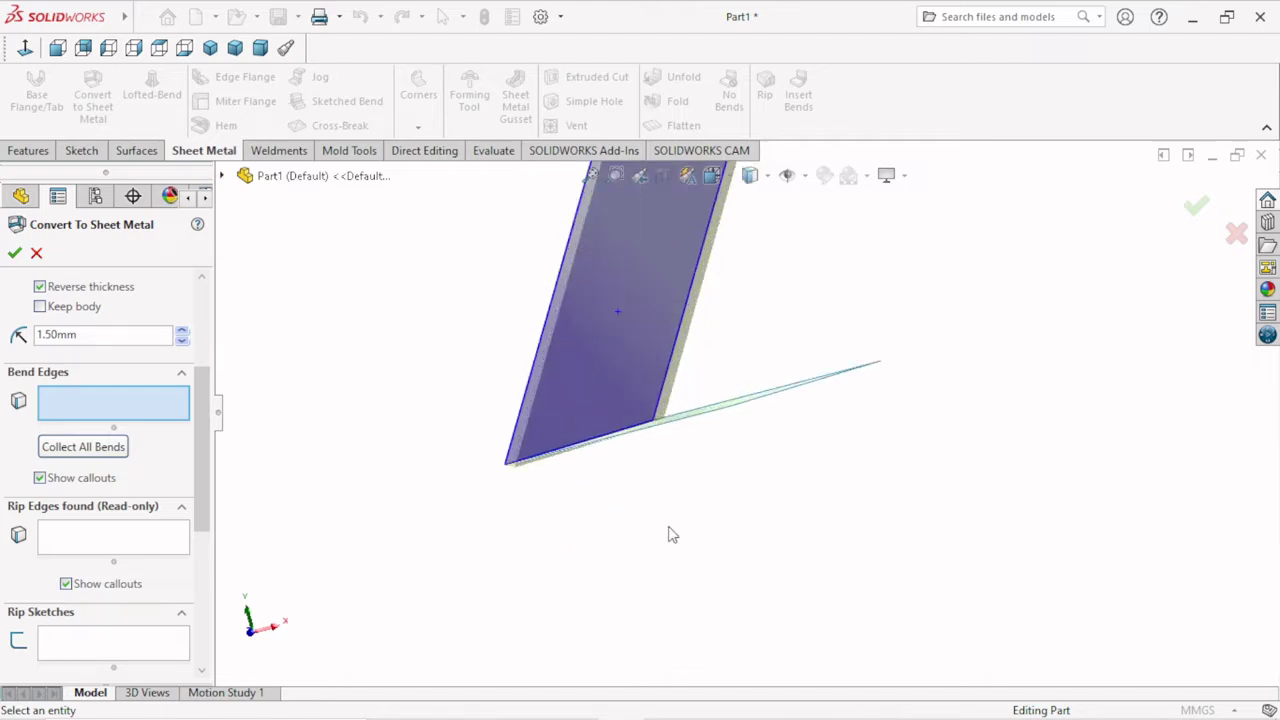
{"action": "mouse_move", "coordinate": [593, 440]}
{"action": "middle_mouse_down"}
{"action": "mouse_move", "coordinate": [640, 460]}
{"action": "mouse_move", "coordinate": [551, 423]}
{"action": "mouse_move", "coordinate": [631, 497]}
{"action": "middle_mouse_up"}
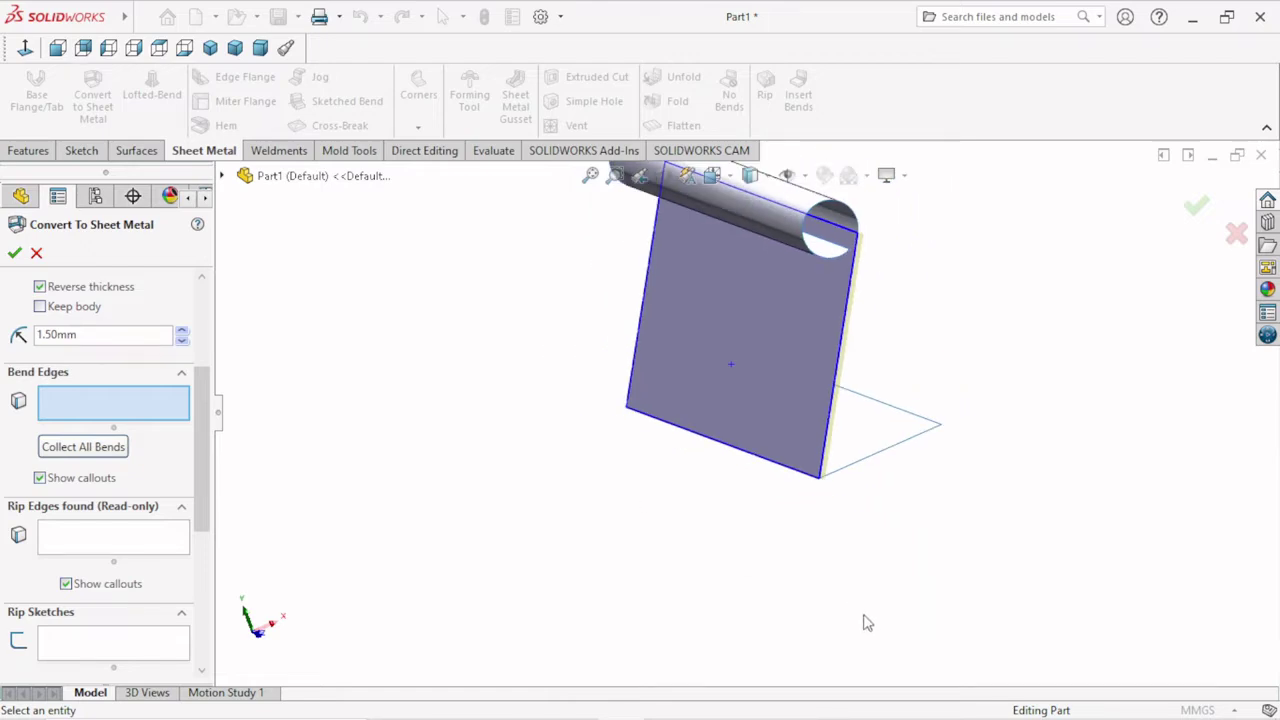
{"action": "scroll", "coordinate": [867, 623], "scroll_direction": "up", "scroll_amount": 2}
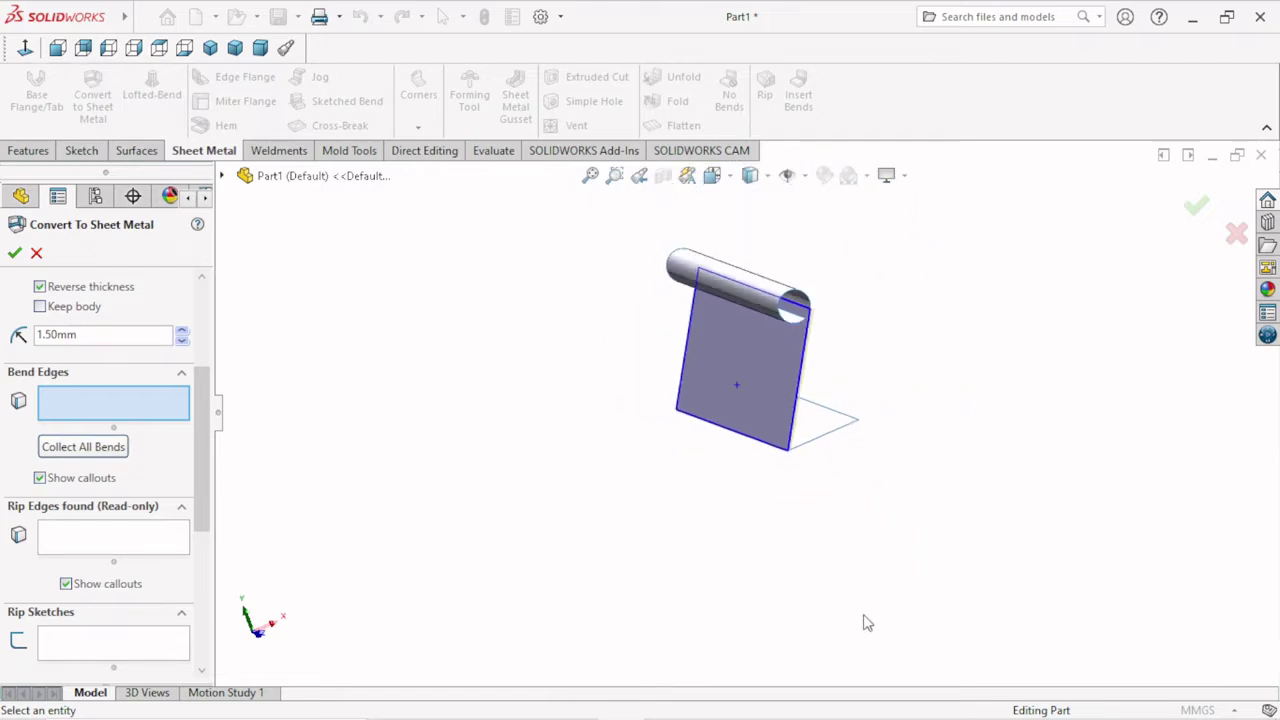
{"action": "scroll", "coordinate": [763, 516], "scroll_direction": "down", "scroll_amount": 2}
{"action": "scroll", "coordinate": [766, 520], "scroll_direction": "down", "scroll_amount": 1}
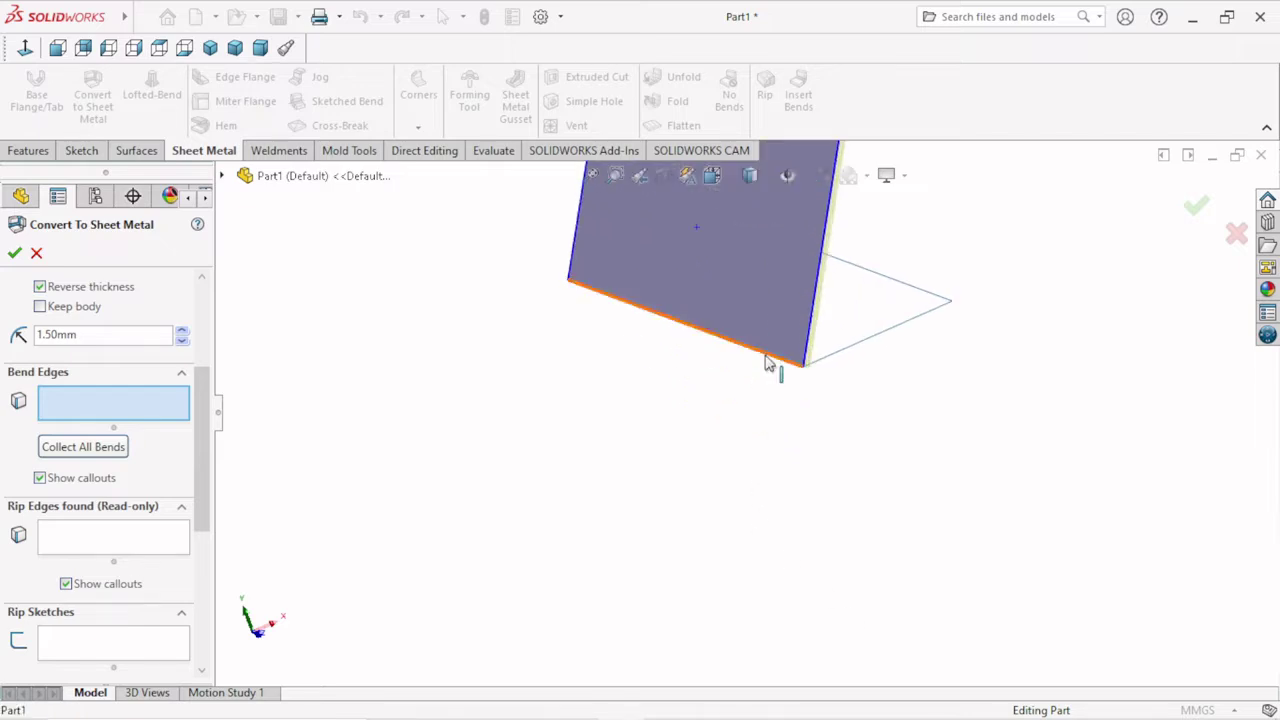
{"action": "left_click", "coordinate": [800, 452]}
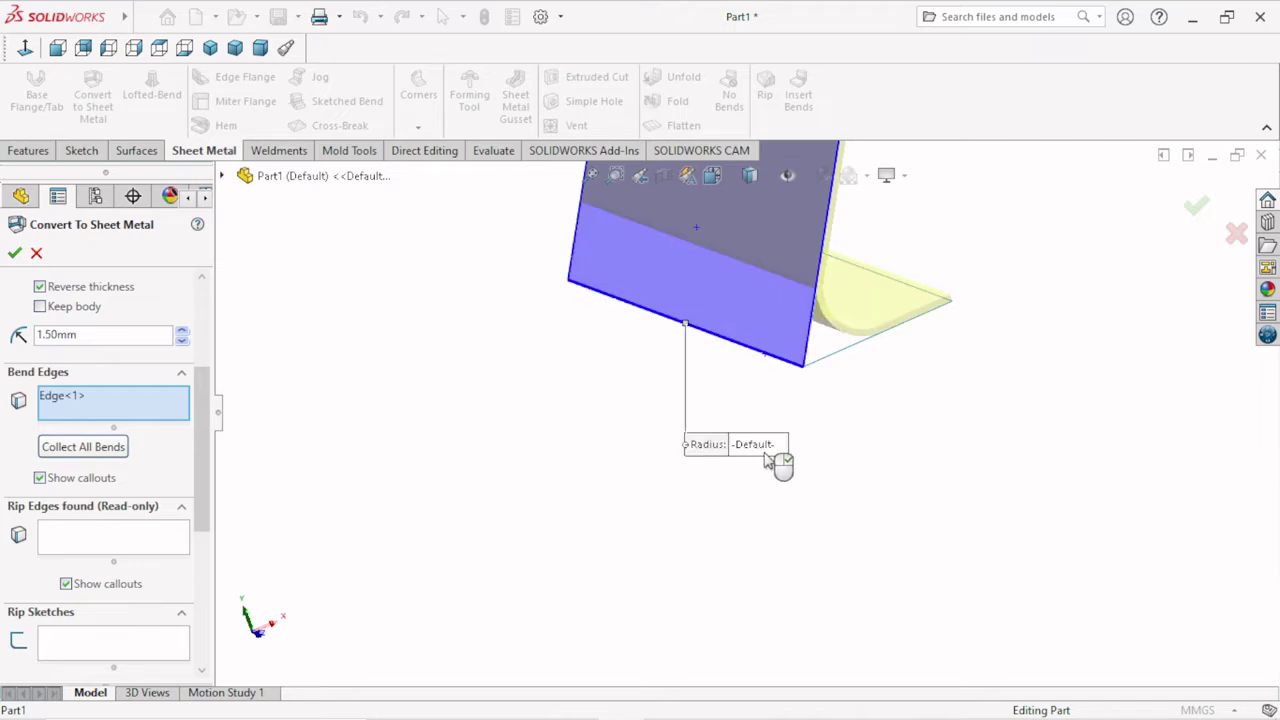
{"action": "mouse_move", "coordinate": [777, 463]}
{"action": "middle_mouse_down"}
{"action": "mouse_move", "coordinate": [843, 380]}
{"action": "mouse_move", "coordinate": [805, 390]}
{"action": "mouse_move", "coordinate": [751, 346]}
{"action": "mouse_move", "coordinate": [786, 394]}
{"action": "mouse_move", "coordinate": [703, 280]}
{"action": "mouse_move", "coordinate": [777, 350]}
{"action": "middle_mouse_up"}
{"action": "scroll", "coordinate": [777, 350], "scroll_direction": "down", "scroll_amount": 3}
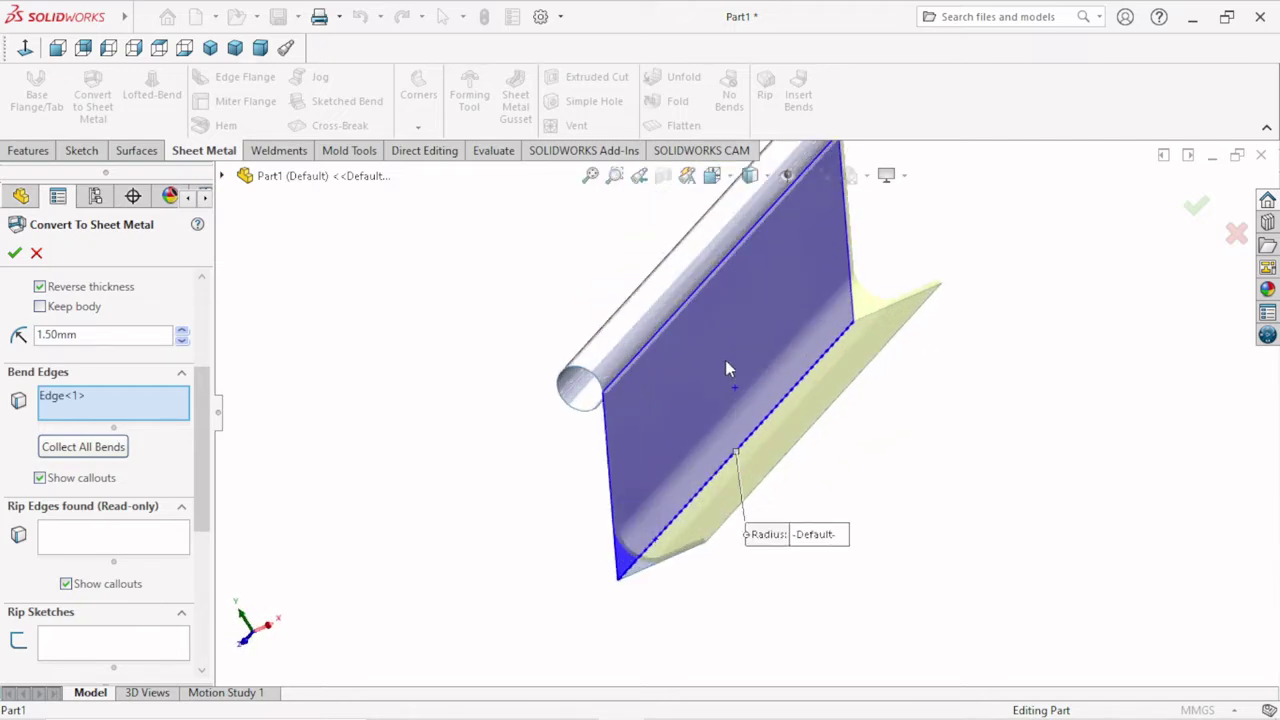
{"action": "left_click", "coordinate": [651, 335]}
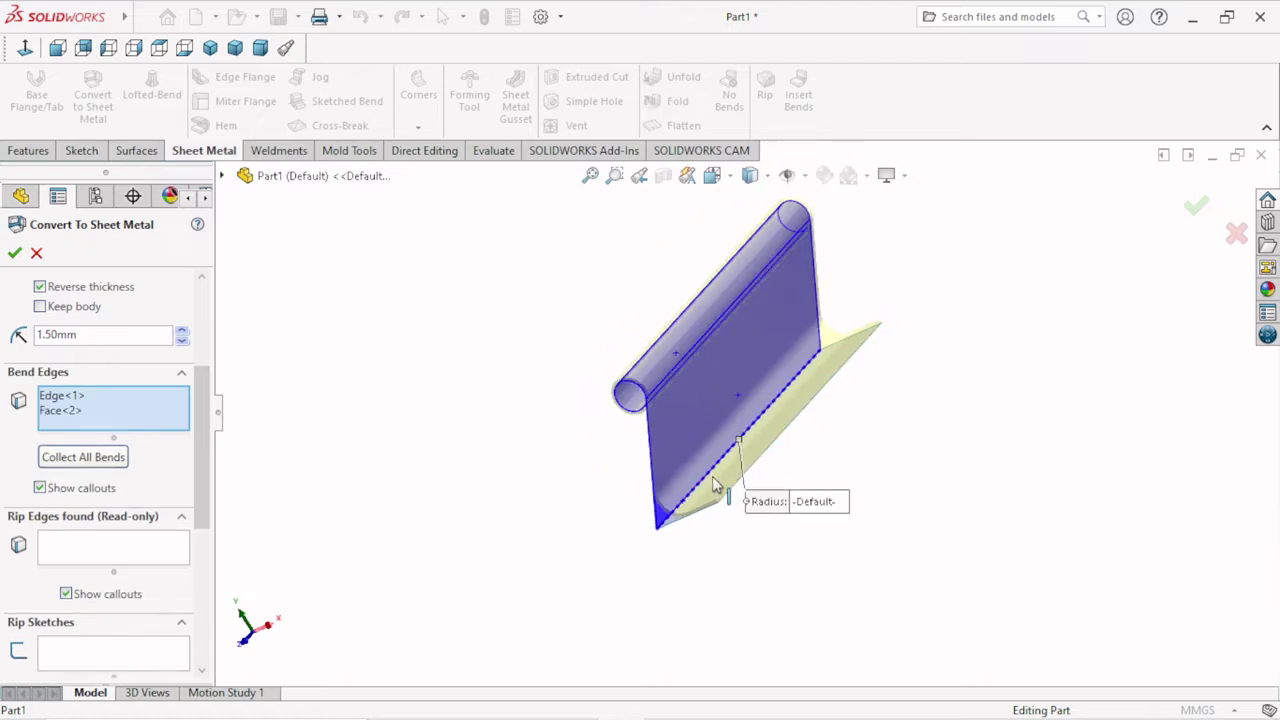
{"action": "scroll", "coordinate": [740, 415], "scroll_direction": "up", "scroll_amount": 2}
{"action": "left_click", "coordinate": [15, 253]}
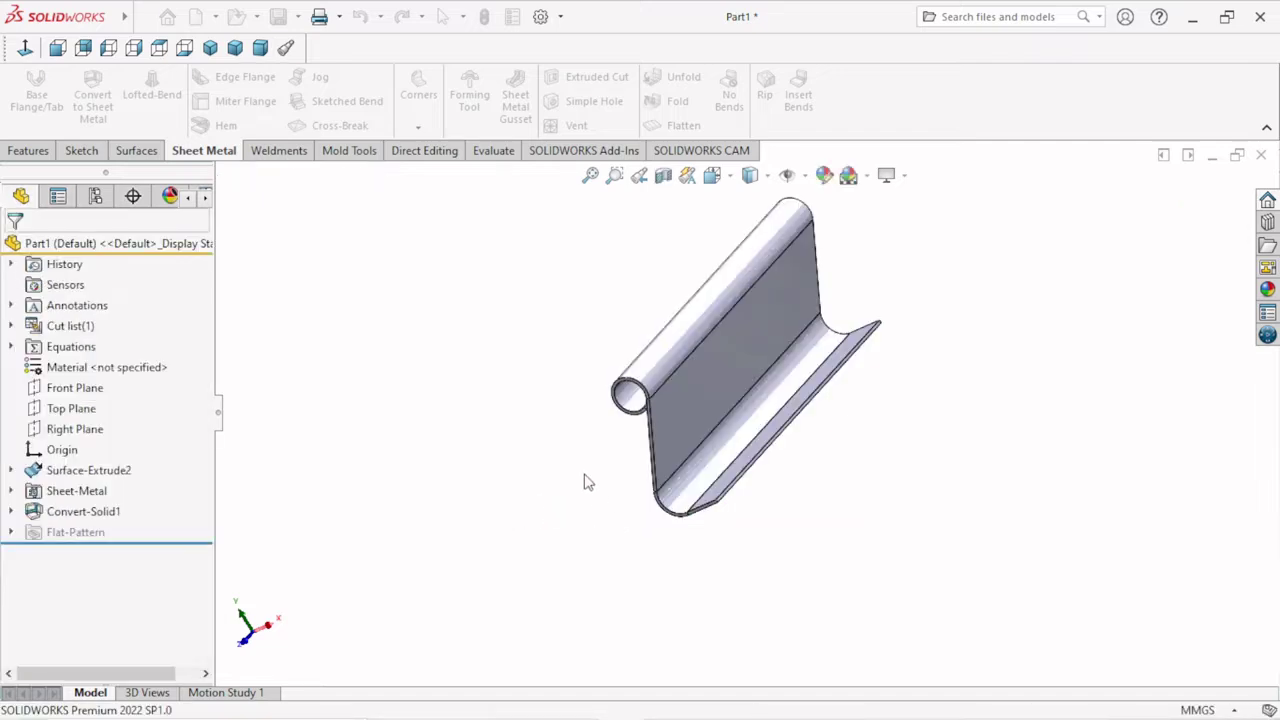
Step: Orbit the converted part to inspect the rolled knuckle, angled web and bent flange
{"action": "mouse_move", "coordinate": [586, 480]}
{"action": "middle_mouse_down"}
{"action": "mouse_move", "coordinate": [611, 480]}
{"action": "mouse_move", "coordinate": [578, 425]}
{"action": "mouse_move", "coordinate": [549, 529]}
{"action": "mouse_move", "coordinate": [634, 583]}
{"action": "mouse_move", "coordinate": [617, 531]}
{"action": "mouse_move", "coordinate": [630, 530]}
{"action": "middle_mouse_up"}
{"action": "scroll", "coordinate": [757, 408], "scroll_direction": "up", "scroll_amount": 5}
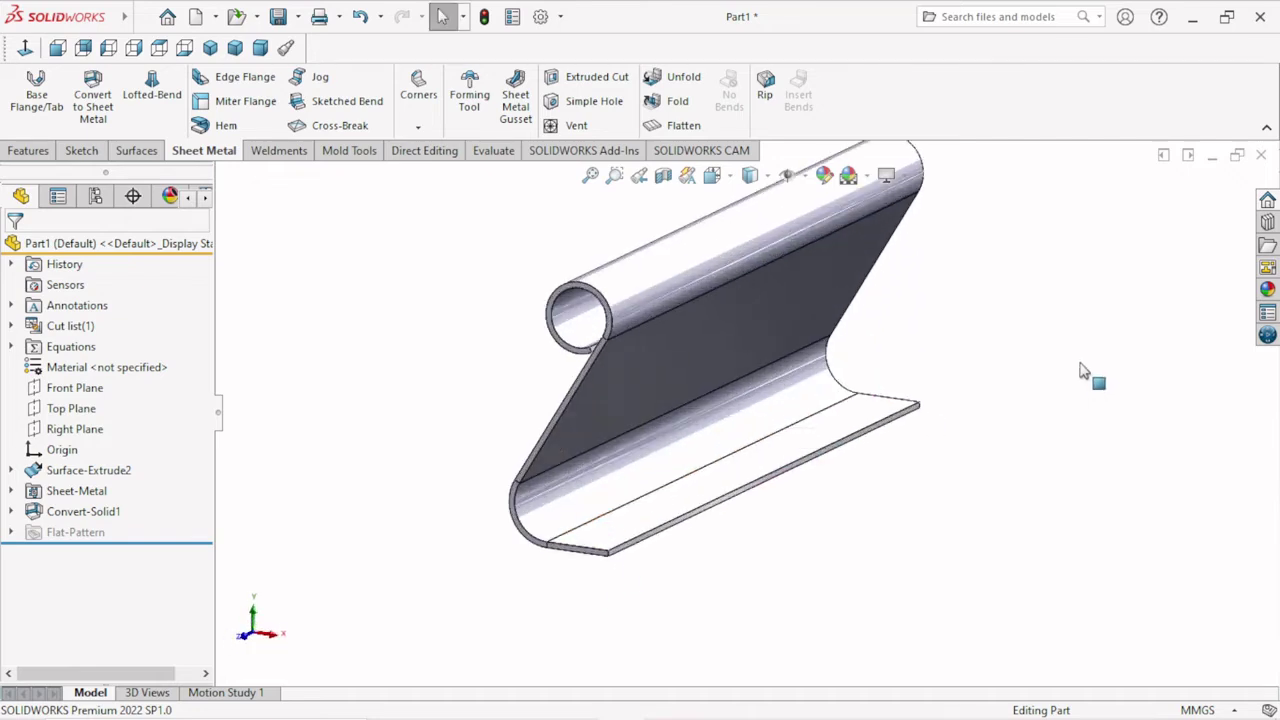
{"action": "mouse_move", "coordinate": [1086, 371]}
{"action": "middle_mouse_down"}
{"action": "mouse_move", "coordinate": [843, 417]}
{"action": "mouse_move", "coordinate": [900, 389]}
{"action": "mouse_move", "coordinate": [906, 349]}
{"action": "mouse_move", "coordinate": [963, 320]}
{"action": "mouse_move", "coordinate": [949, 360]}
{"action": "mouse_move", "coordinate": [934, 349]}
{"action": "mouse_move", "coordinate": [891, 403]}
{"action": "mouse_move", "coordinate": [820, 299]}
{"action": "middle_mouse_up"}
{"action": "mouse_move", "coordinate": [991, 320]}
{"action": "middle_mouse_down"}
{"action": "mouse_move", "coordinate": [900, 326]}
{"action": "mouse_move", "coordinate": [917, 354]}
{"action": "mouse_move", "coordinate": [906, 352]}
{"action": "middle_mouse_up"}
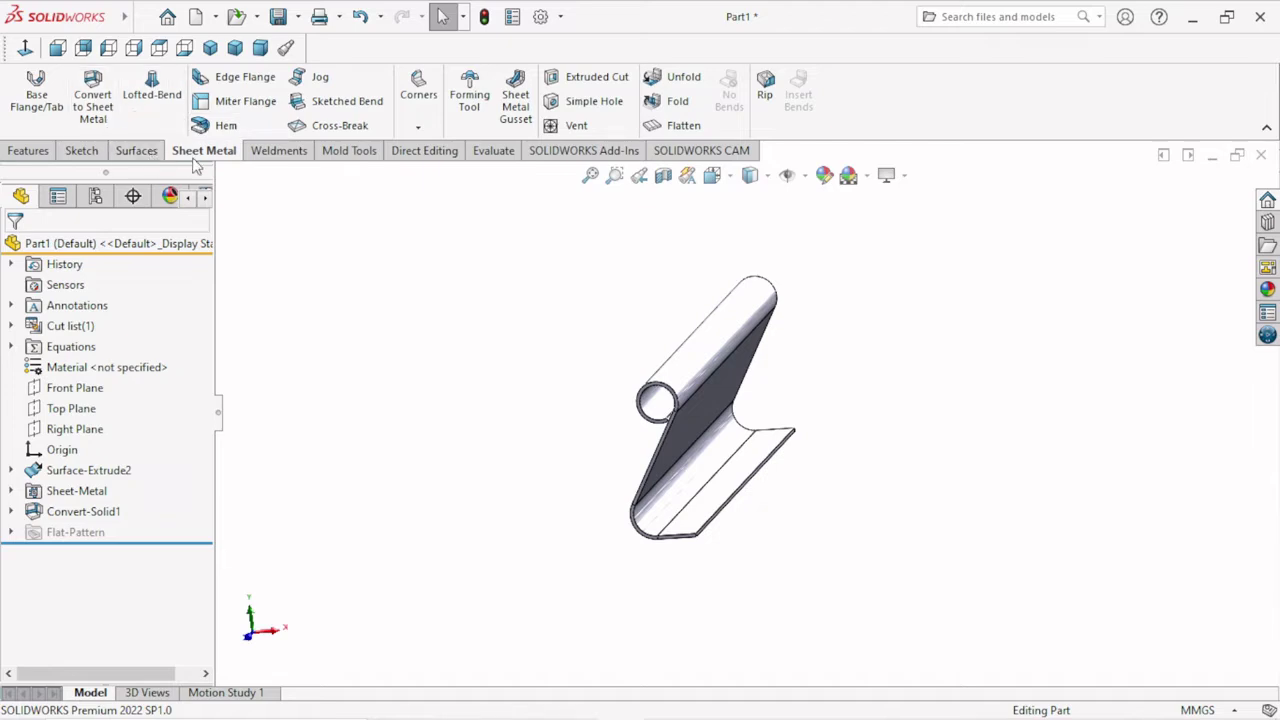
Step: Start an Unfold with the bottom flange face as the fixed face
{"action": "left_click", "coordinate": [680, 78]}
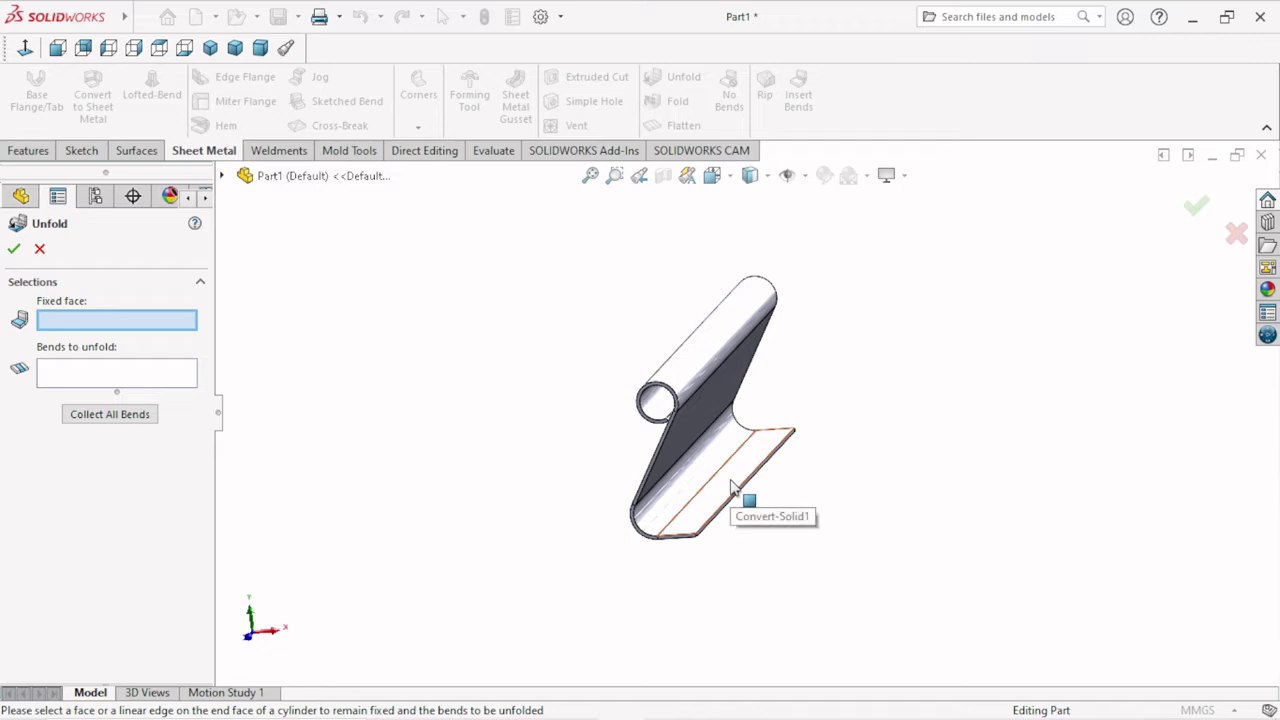
{"action": "middle_click_drag", "start_coordinate": [731, 484], "coordinate": [578, 548]}
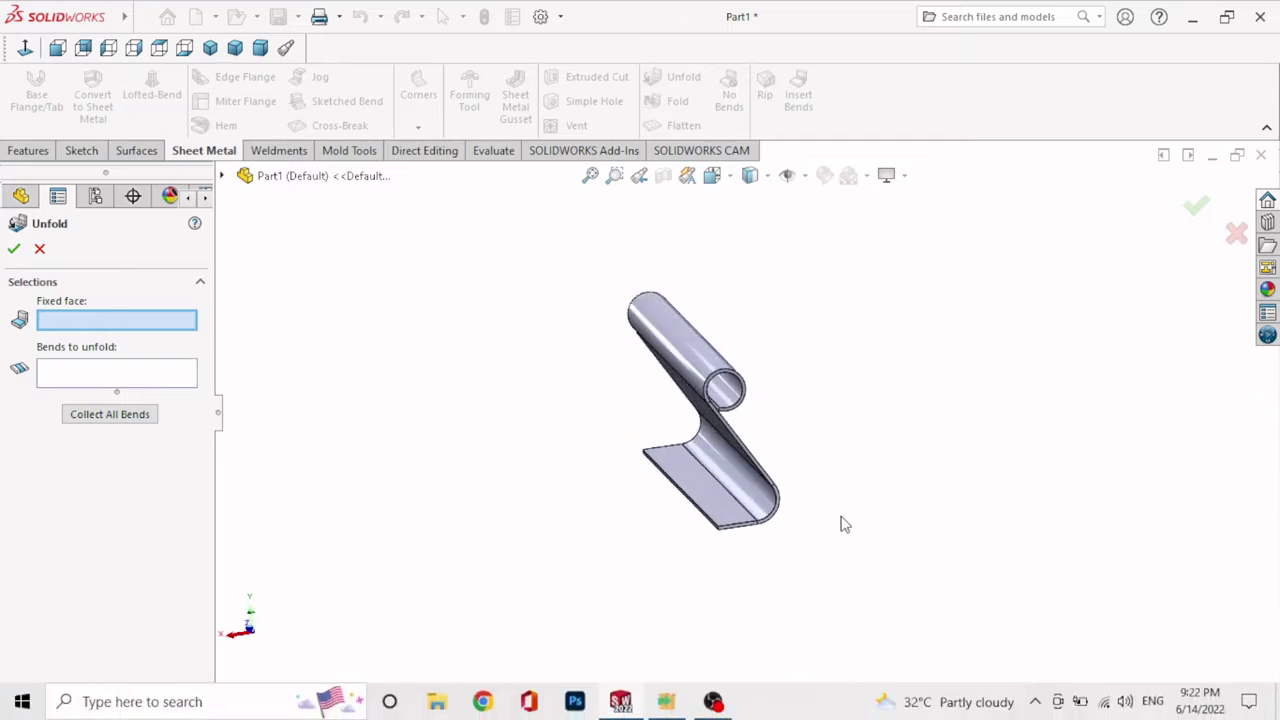
{"action": "left_click", "coordinate": [689, 470]}
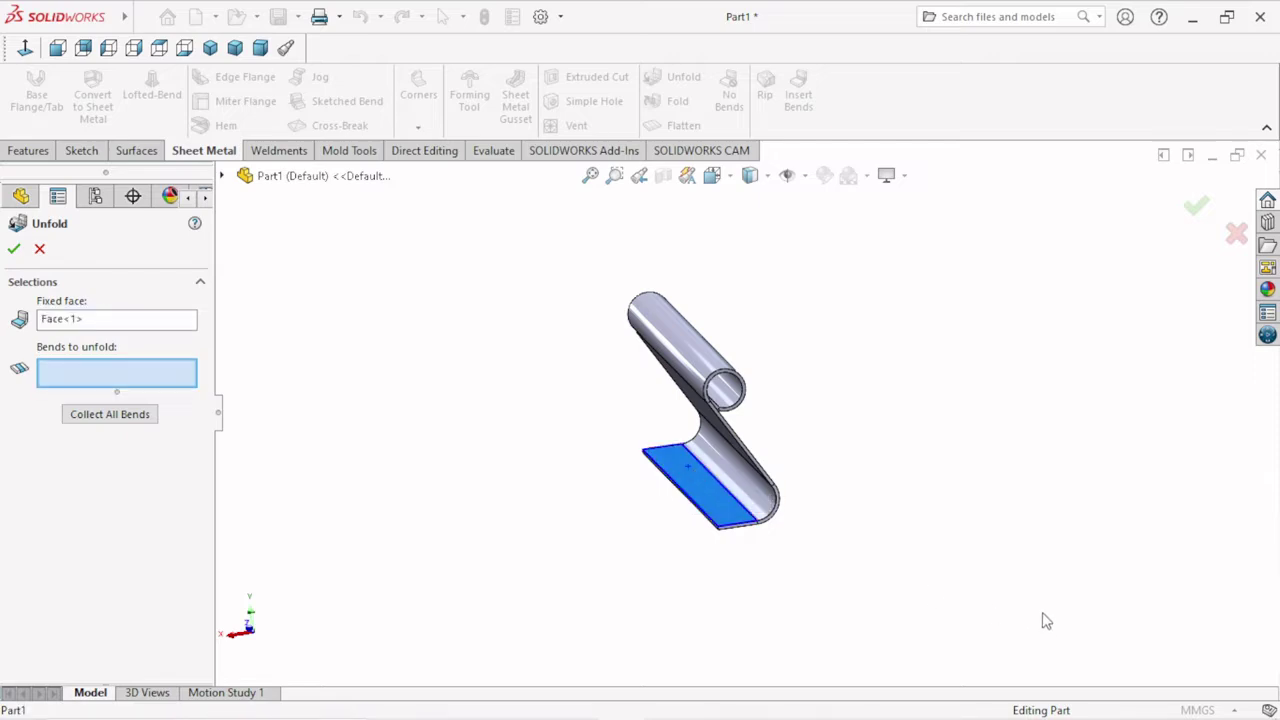
Step: Collect all bends, RoundBend1 and SharpBend1, and confirm flattening the hinge into a strip
{"action": "middle_click_drag", "start_coordinate": [1043, 620], "coordinate": [966, 571]}
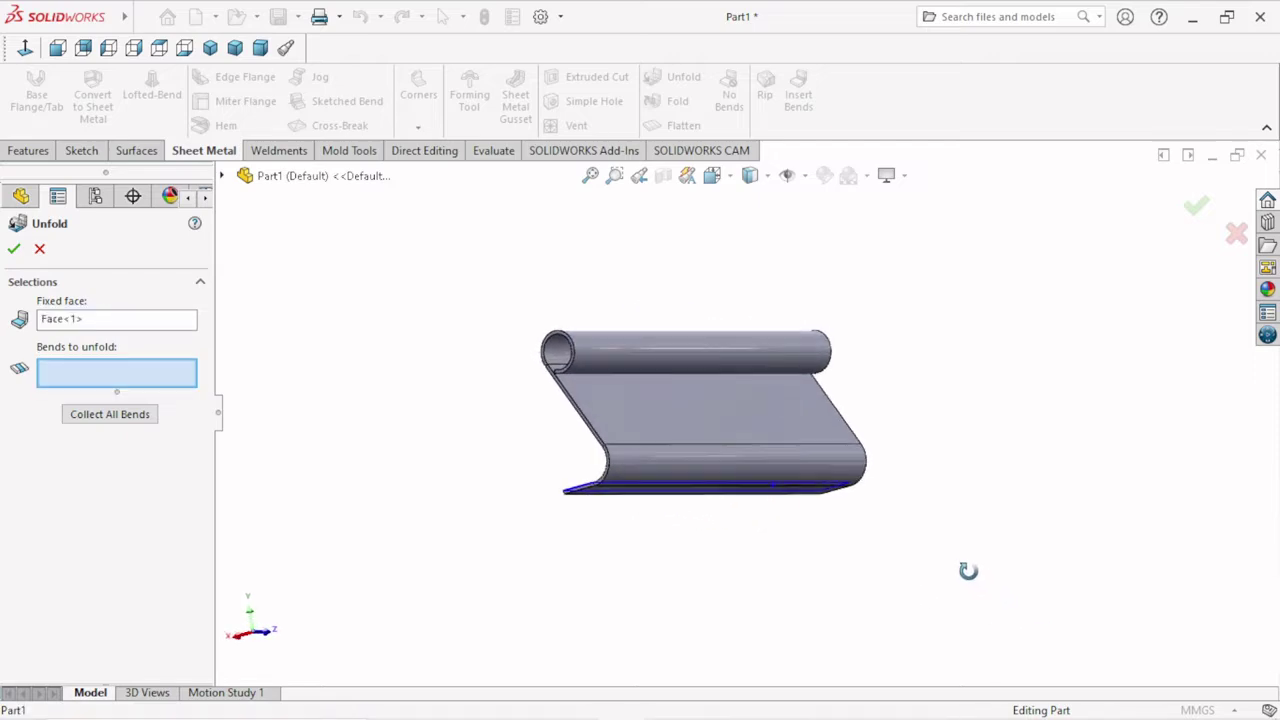
{"action": "left_click", "coordinate": [650, 459]}
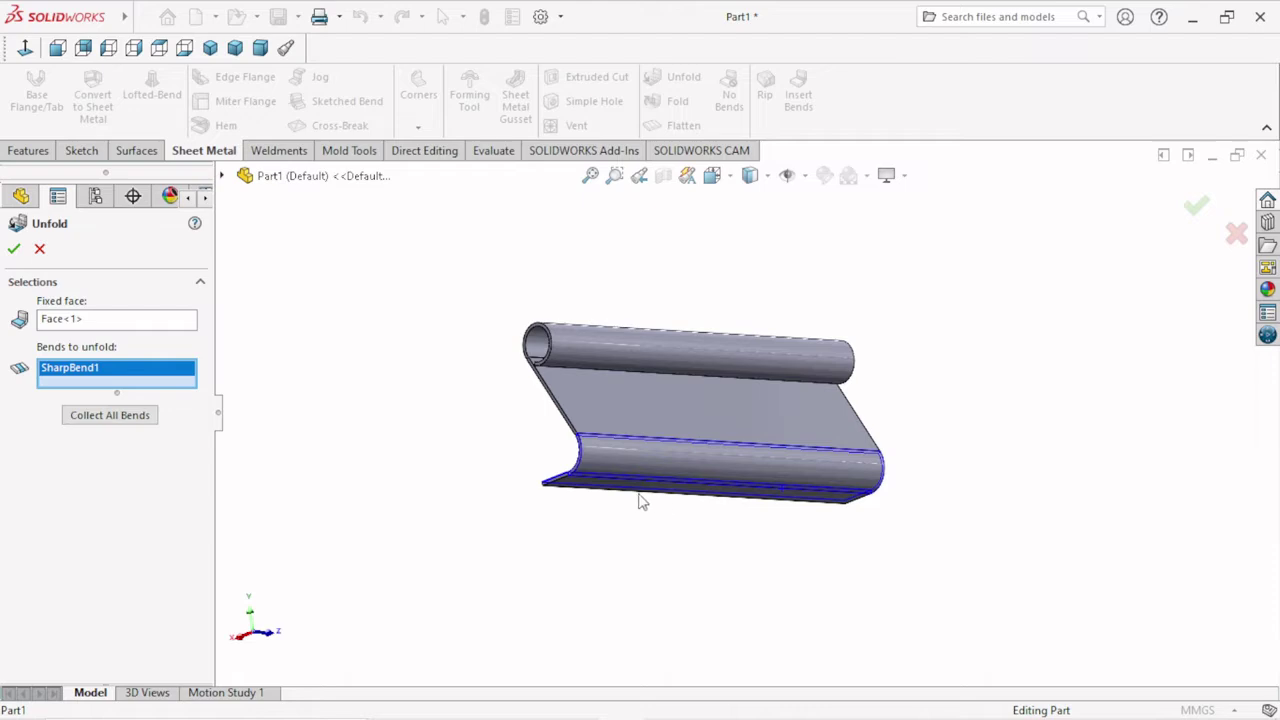
{"action": "middle_click_drag", "start_coordinate": [641, 501], "coordinate": [690, 545]}
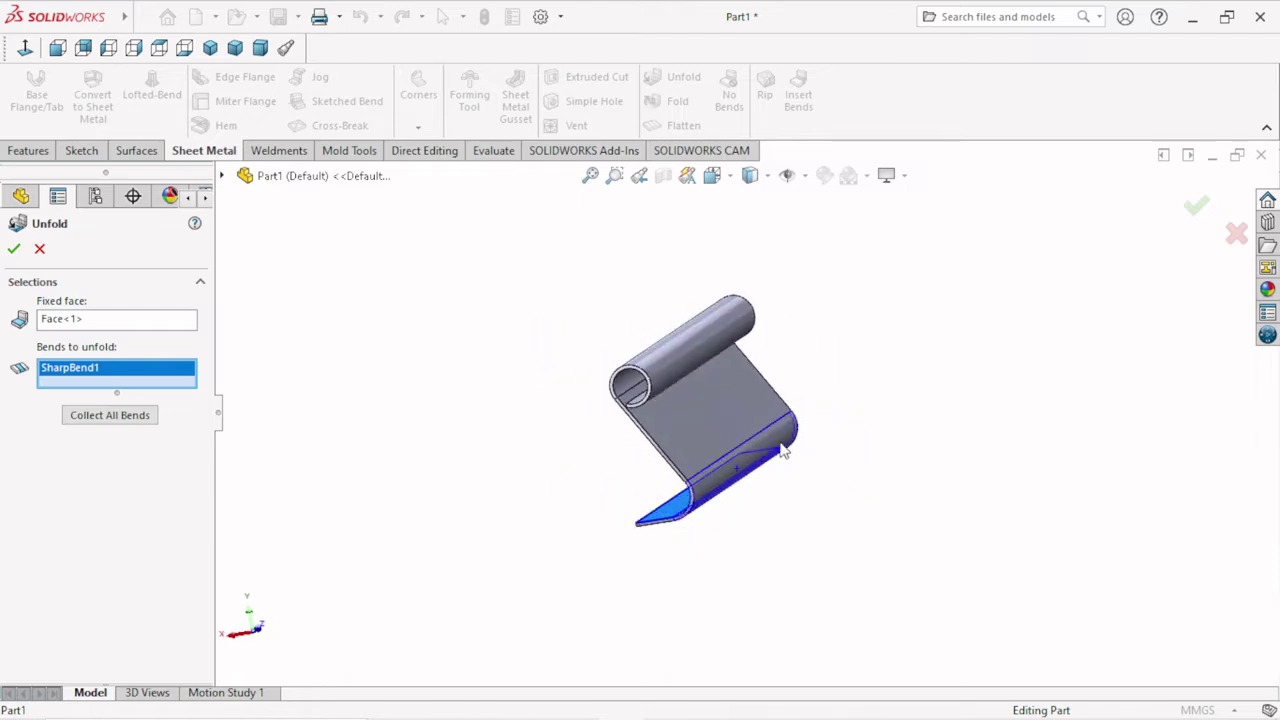
{"action": "right_click", "coordinate": [70, 375]}
{"action": "left_click", "coordinate": [130, 404]}
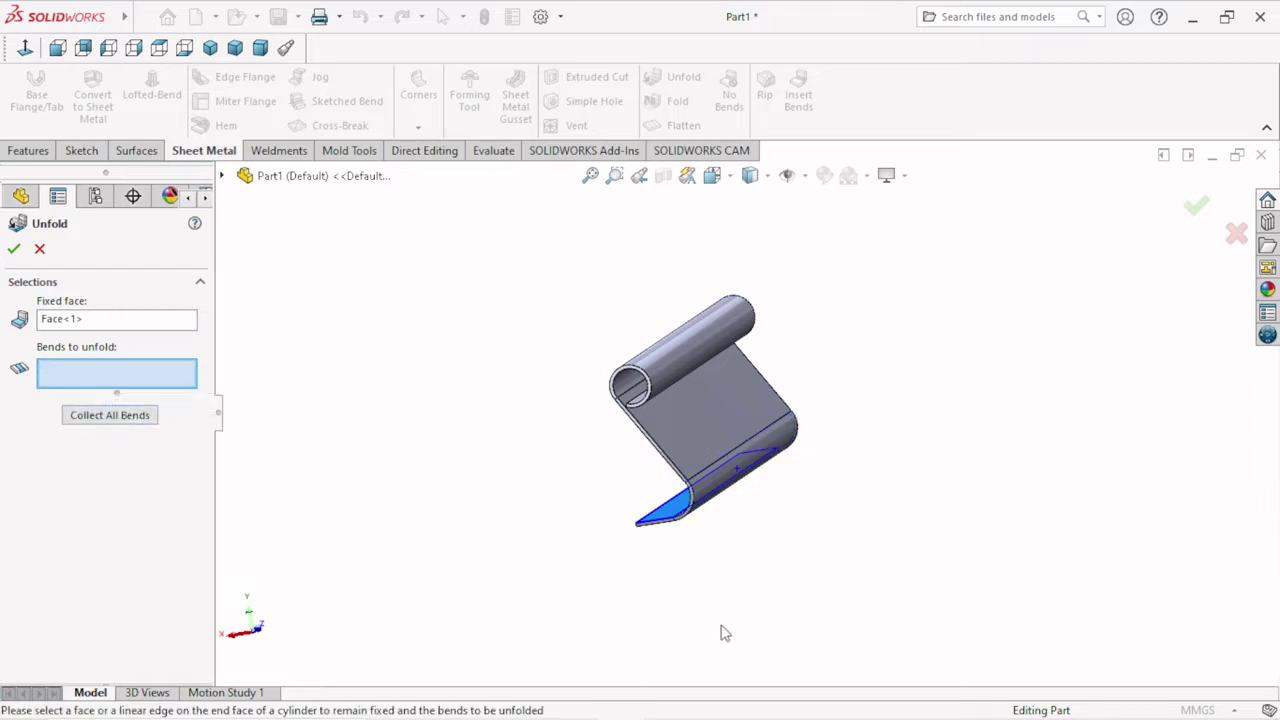
{"action": "middle_click_drag", "start_coordinate": [724, 620], "coordinate": [742, 600]}
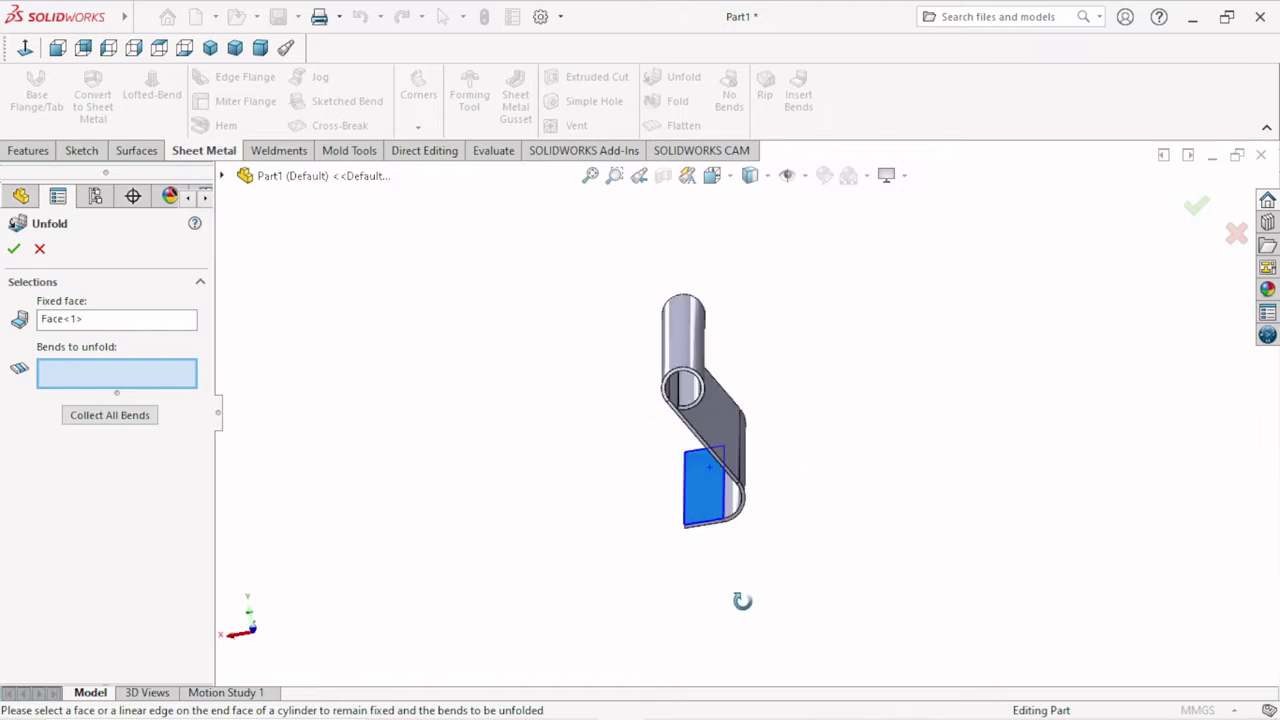
{"action": "left_click", "coordinate": [745, 478]}
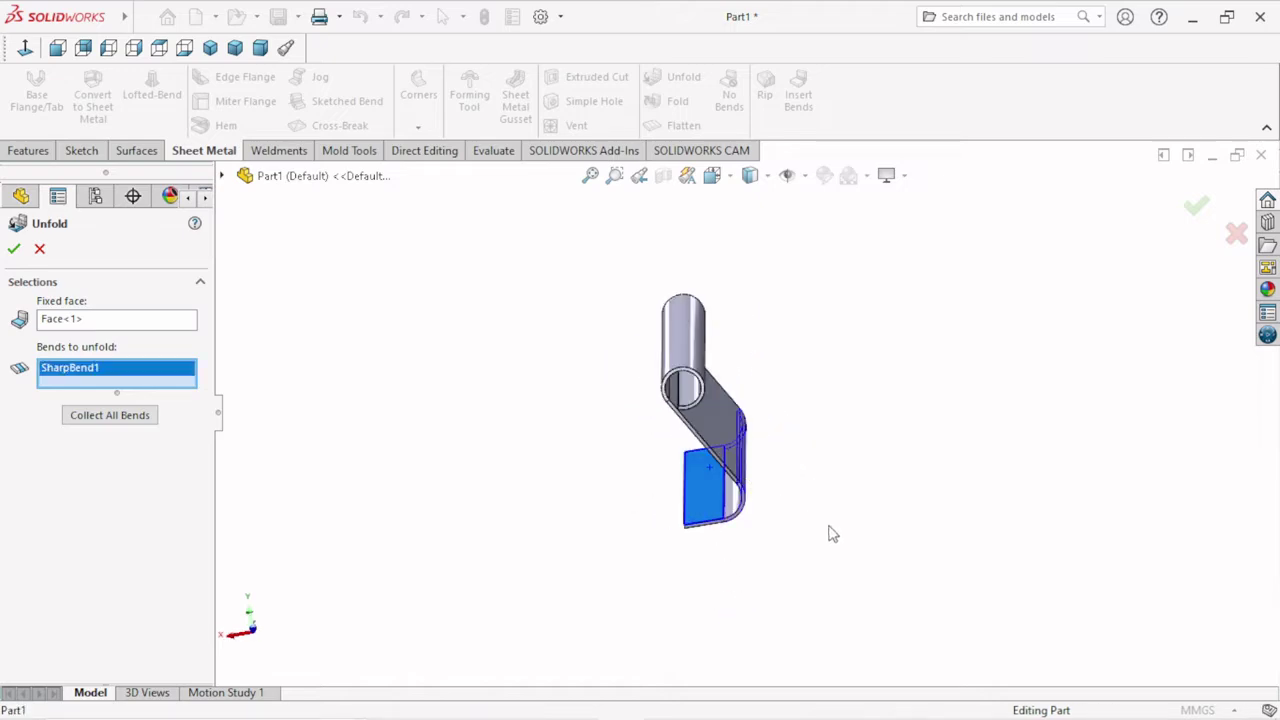
{"action": "left_click", "coordinate": [137, 420]}
{"action": "left_click", "coordinate": [14, 250]}
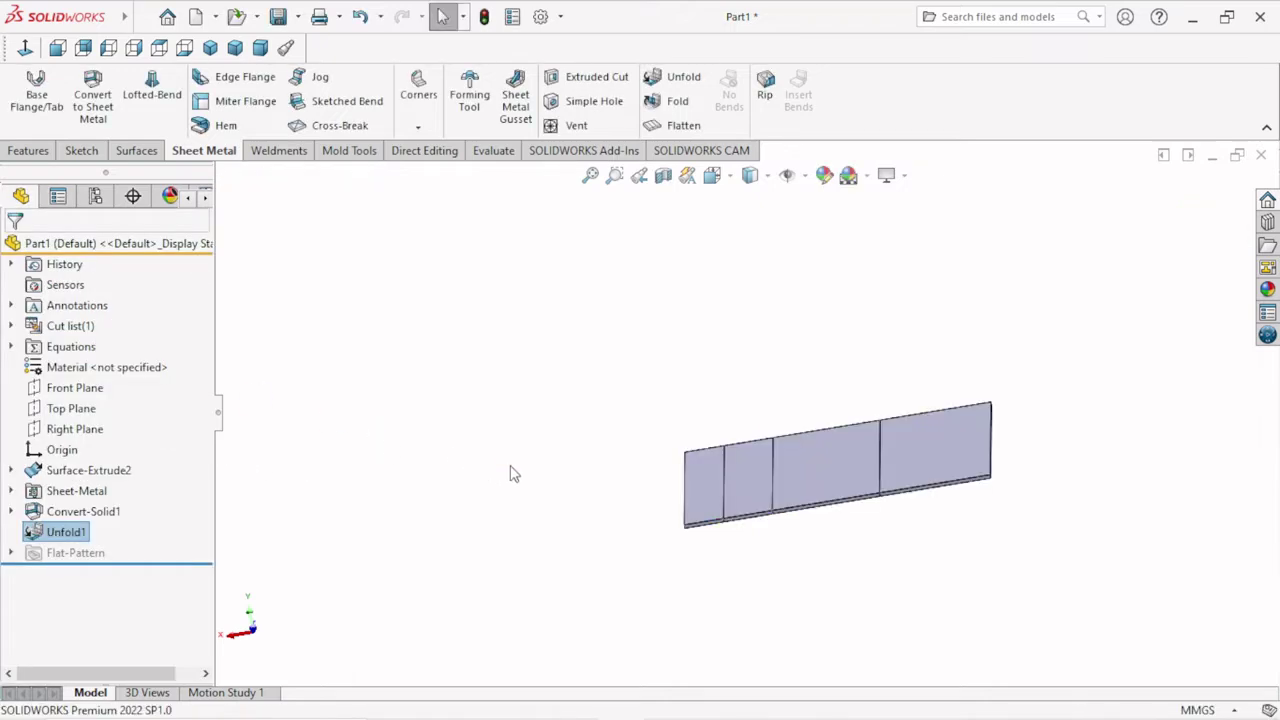
Step: Start a new sketch on the top face of the flattened strip
{"action": "scroll", "coordinate": [982, 547], "scroll_direction": "down", "scroll_amount": 3}
{"action": "scroll", "coordinate": [1016, 517], "scroll_direction": "down", "scroll_amount": 1}
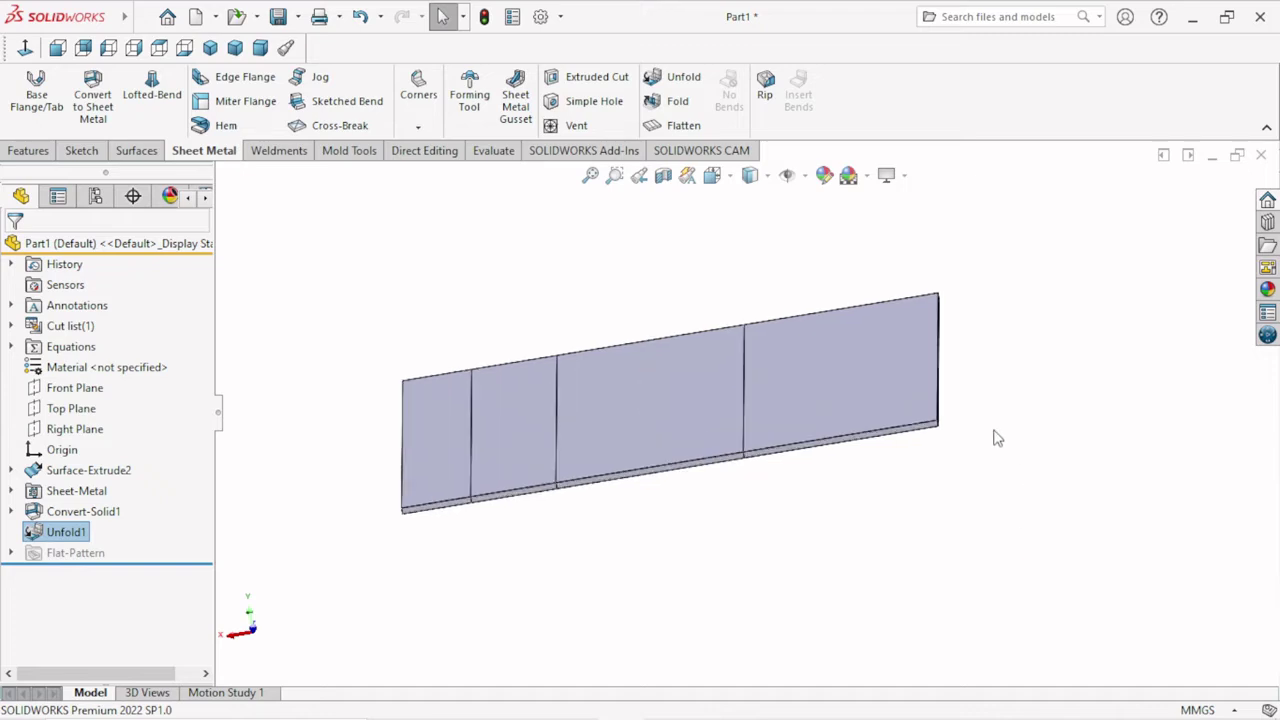
{"action": "mouse_move", "coordinate": [997, 437]}
{"action": "middle_mouse_down"}
{"action": "mouse_move", "coordinate": [973, 534]}
{"action": "mouse_move", "coordinate": [897, 560]}
{"action": "middle_mouse_up"}
{"action": "mouse_move", "coordinate": [897, 512]}
{"action": "middle_mouse_down"}
{"action": "mouse_move", "coordinate": [883, 500]}
{"action": "mouse_move", "coordinate": [771, 586]}
{"action": "mouse_move", "coordinate": [766, 686]}
{"action": "mouse_move", "coordinate": [648, 545]}
{"action": "middle_mouse_up"}
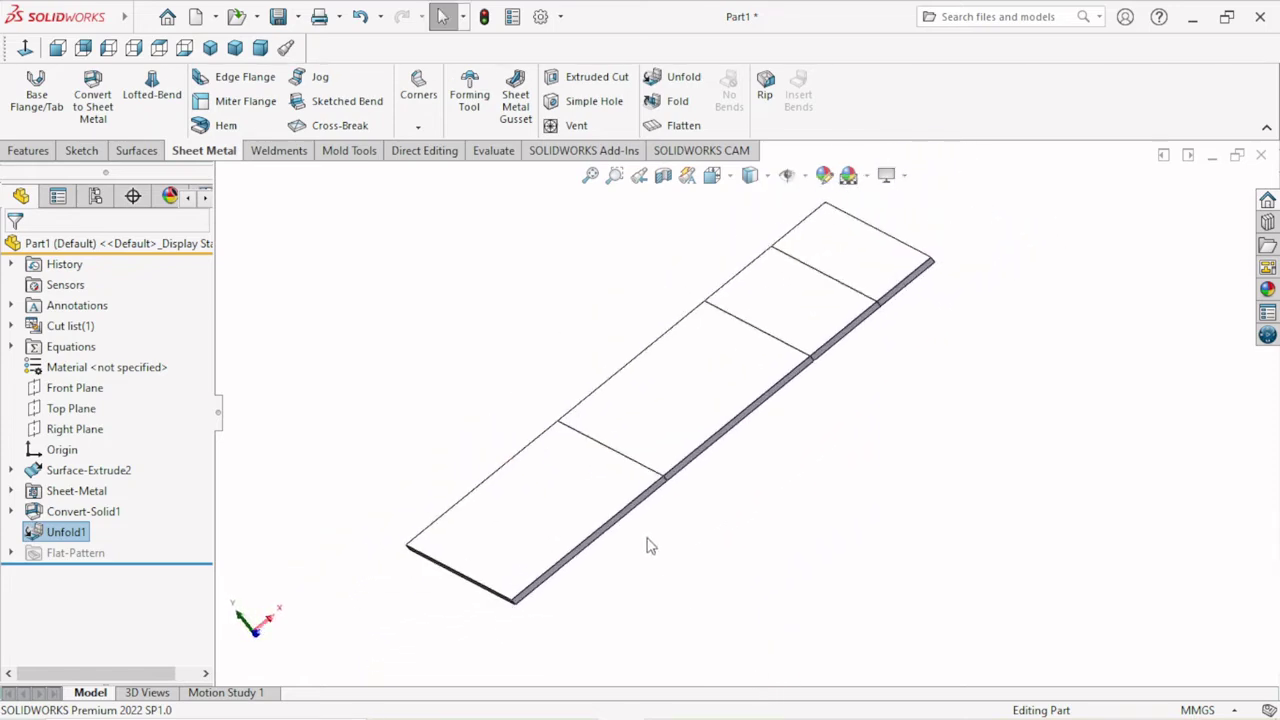
{"action": "left_click", "coordinate": [549, 503]}
{"action": "left_click", "coordinate": [630, 446]}
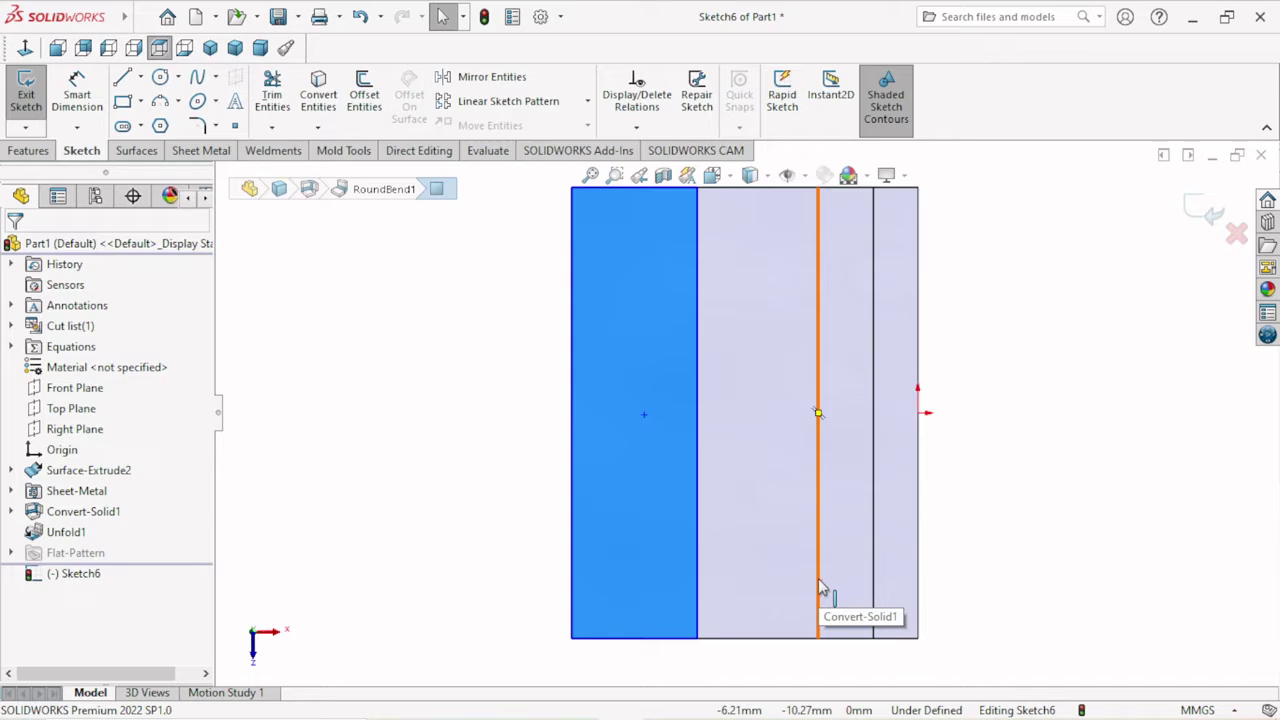
Step: Draw a horizontal centreline across the face from the right edge to the left edge
{"action": "key", "text": "z"}
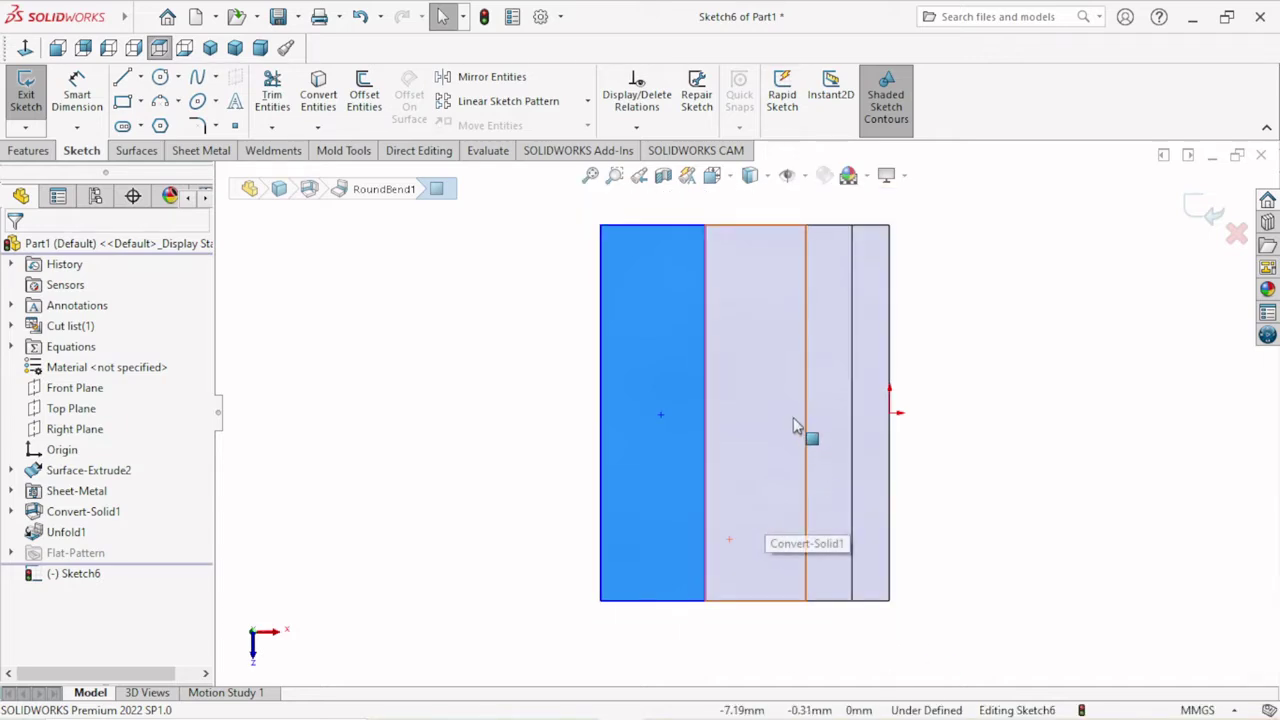
{"action": "left_click", "coordinate": [1034, 431]}
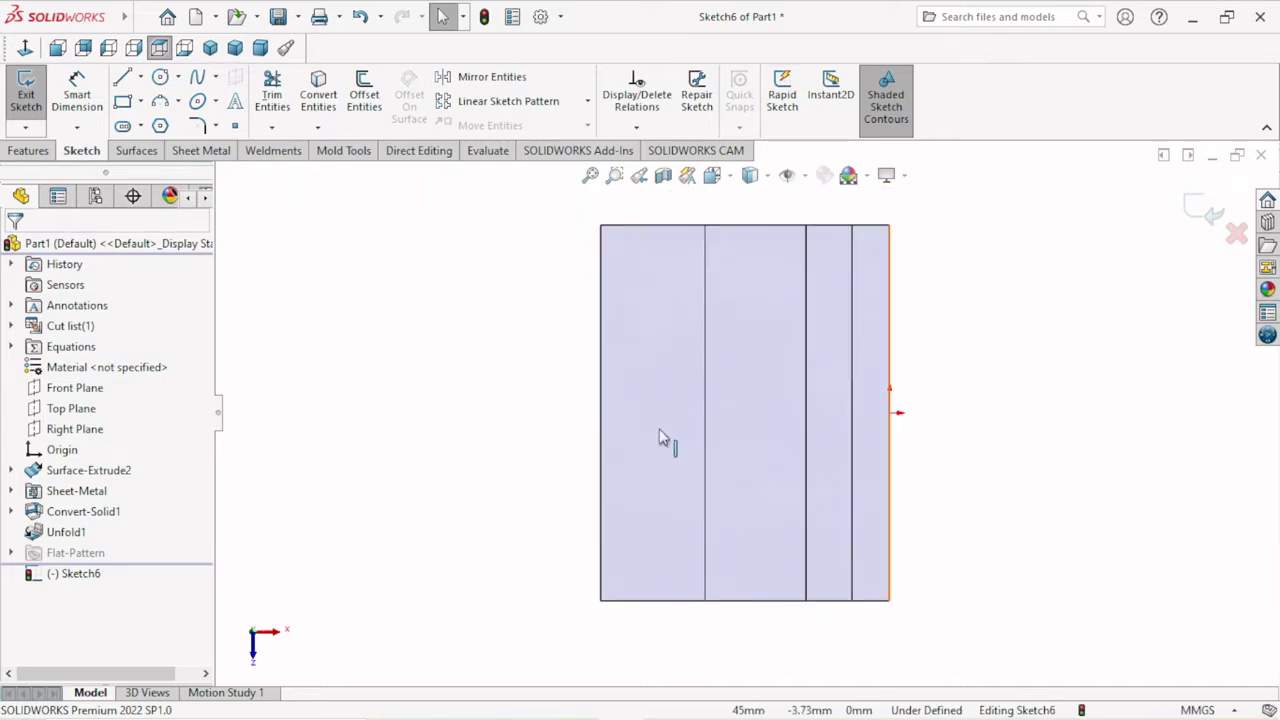
{"action": "left_click", "coordinate": [141, 77]}
{"action": "left_click", "coordinate": [157, 125]}
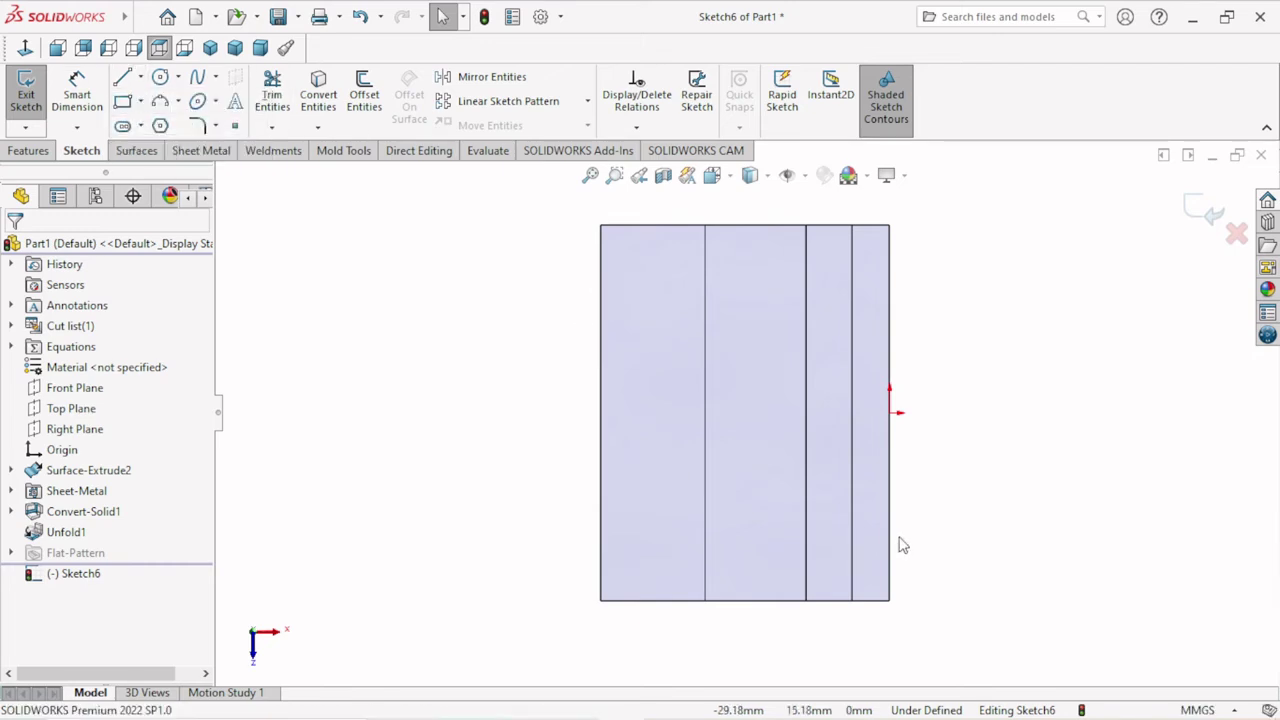
{"action": "left_click", "coordinate": [889, 412]}
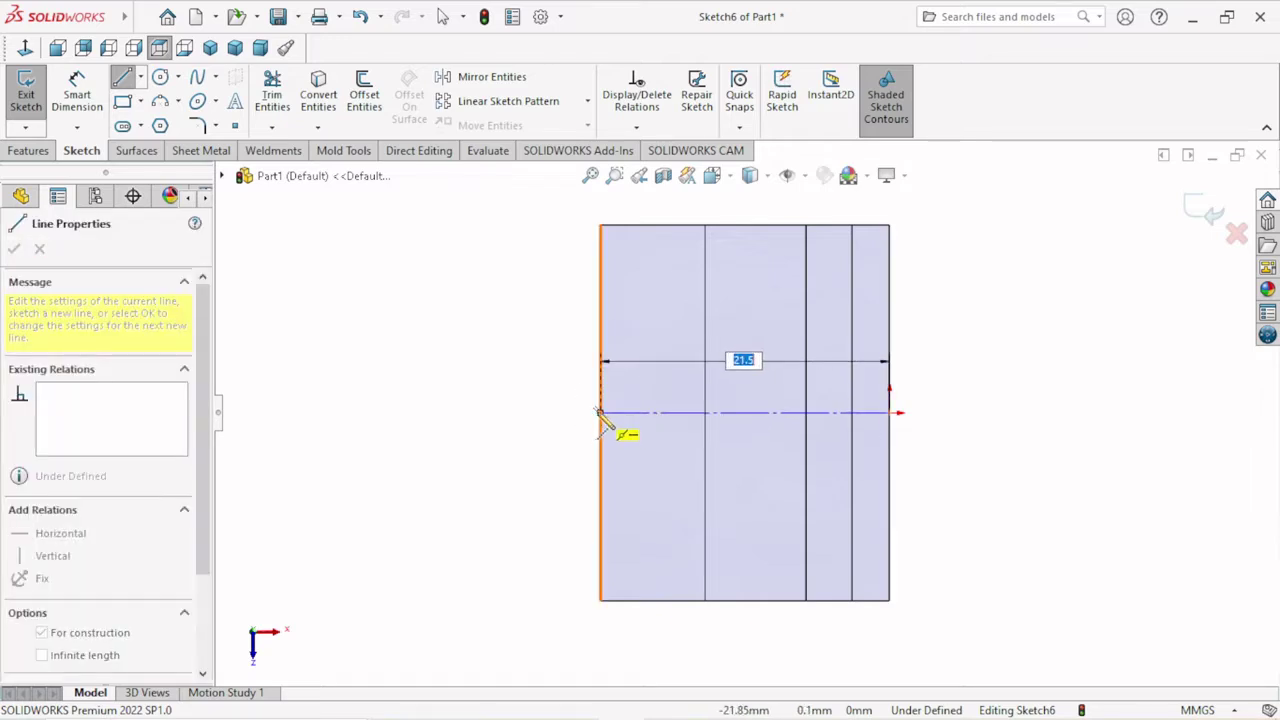
{"action": "left_click", "coordinate": [600, 413]}
{"action": "right_click", "coordinate": [509, 372]}
{"action": "left_click", "coordinate": [555, 397]}
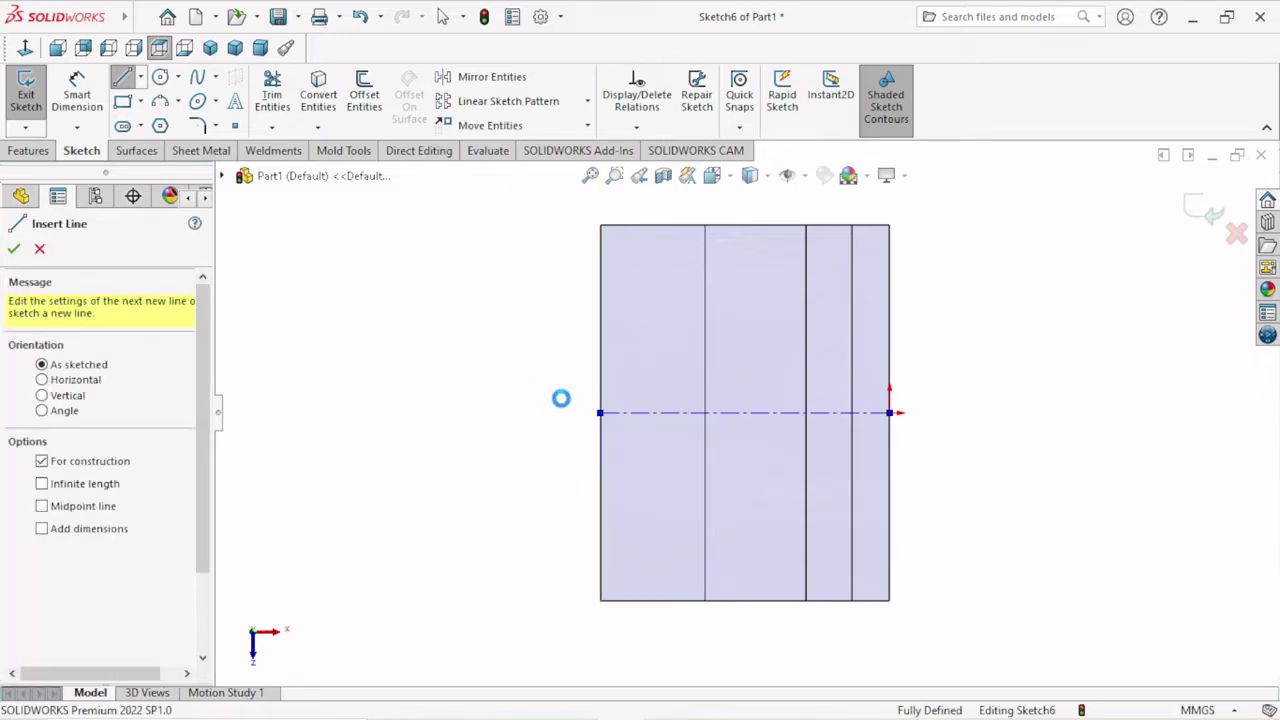
Step: Sketch a small circle above the centreline near the left edge
{"action": "scroll", "coordinate": [808, 529], "scroll_direction": "down", "scroll_amount": 3}
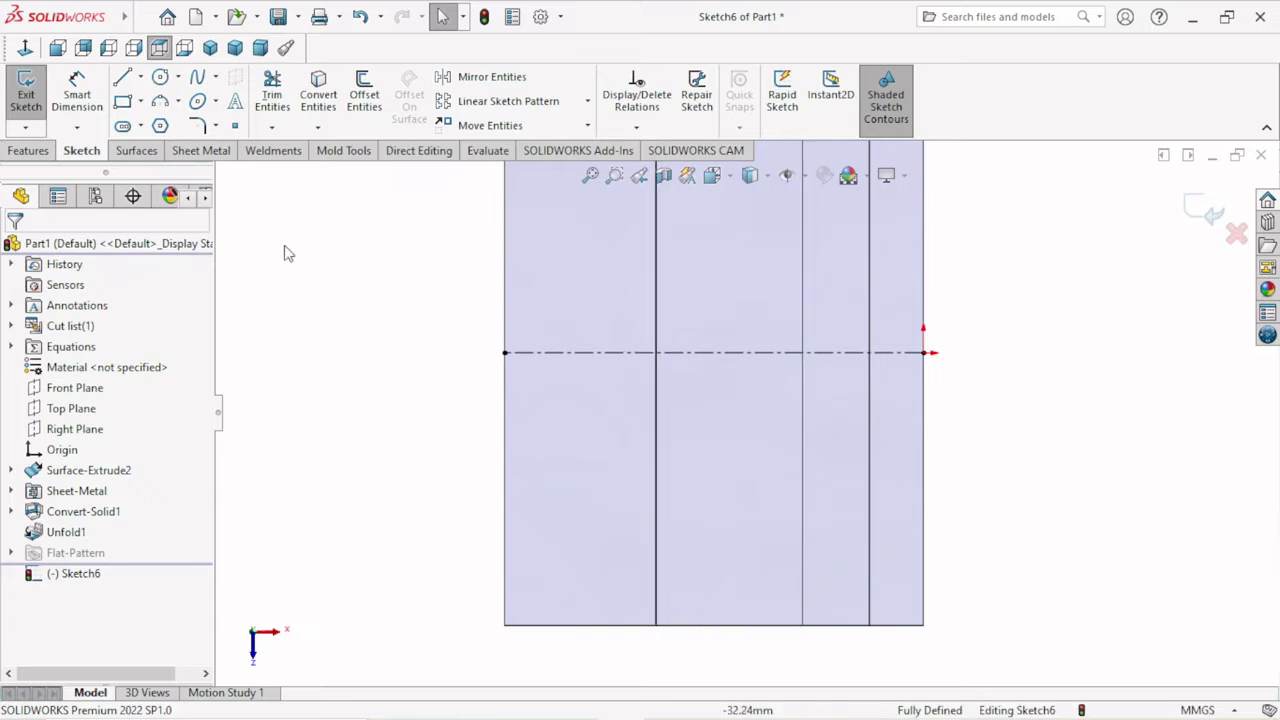
{"action": "left_click", "coordinate": [160, 78]}
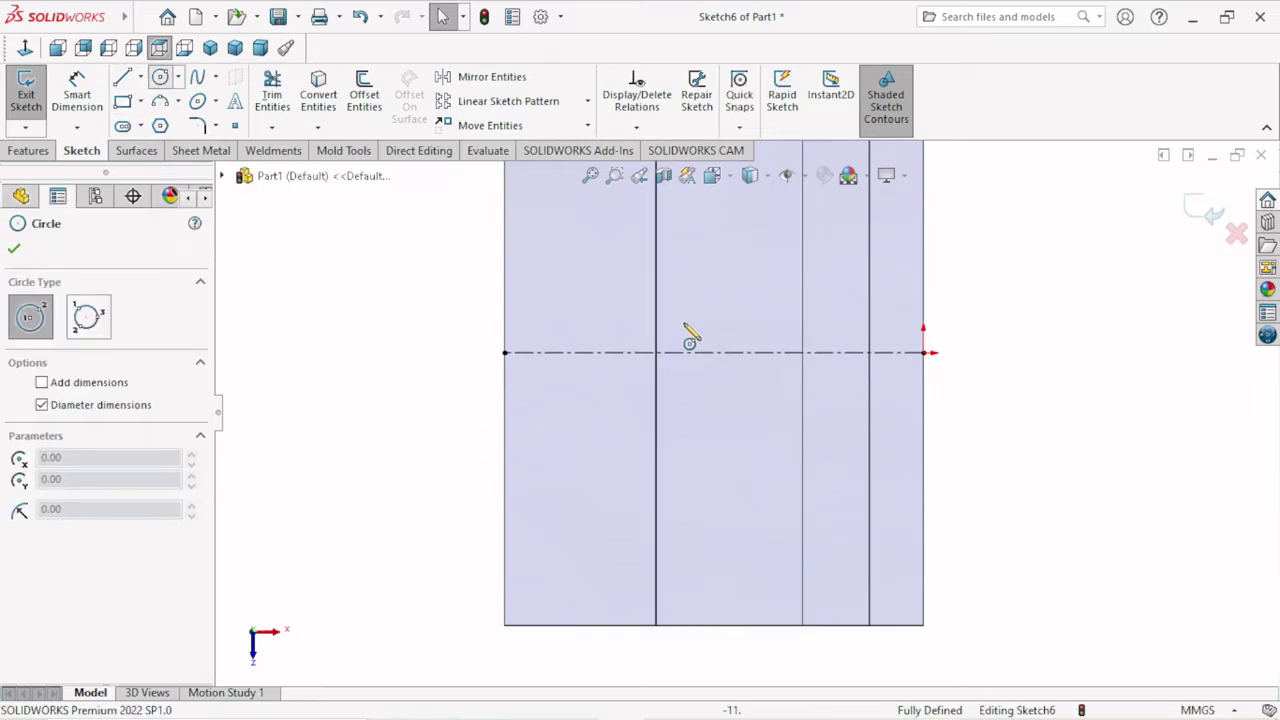
{"action": "scroll", "coordinate": [670, 360], "scroll_direction": "up", "scroll_amount": 3}
{"action": "scroll", "coordinate": [700, 340], "scroll_direction": "down", "scroll_amount": 2}
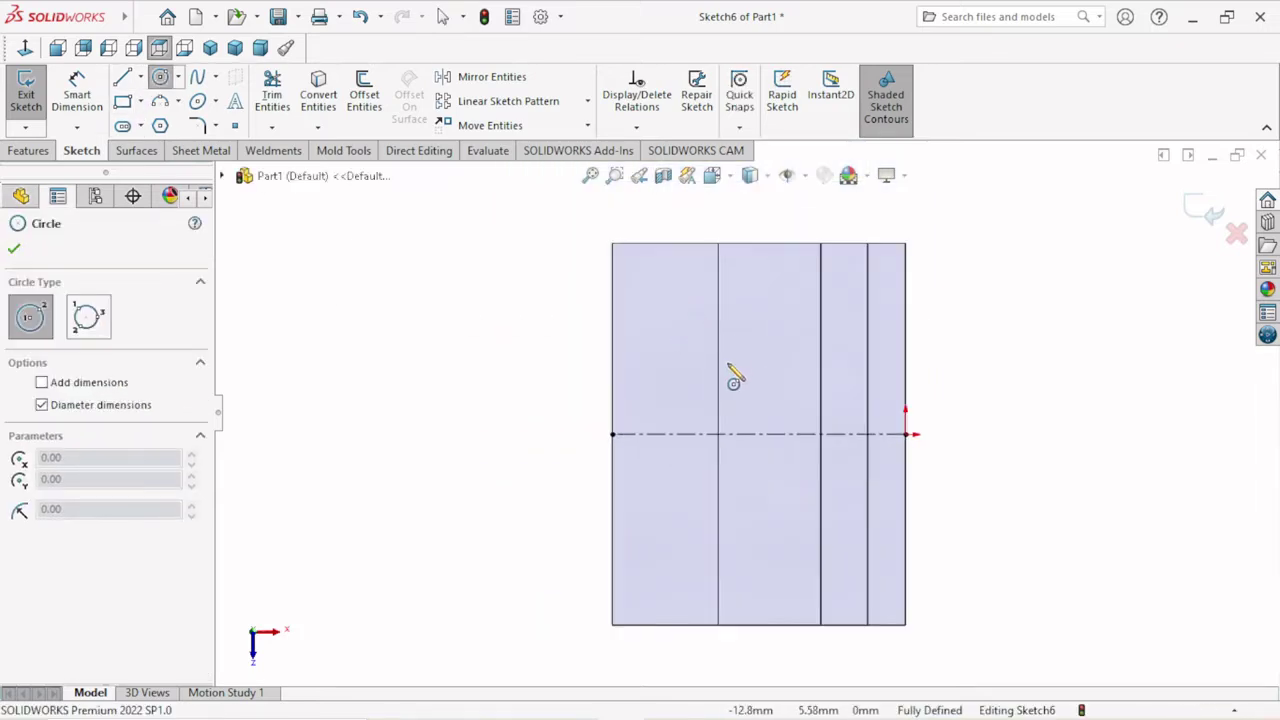
{"action": "left_click", "coordinate": [684, 341]}
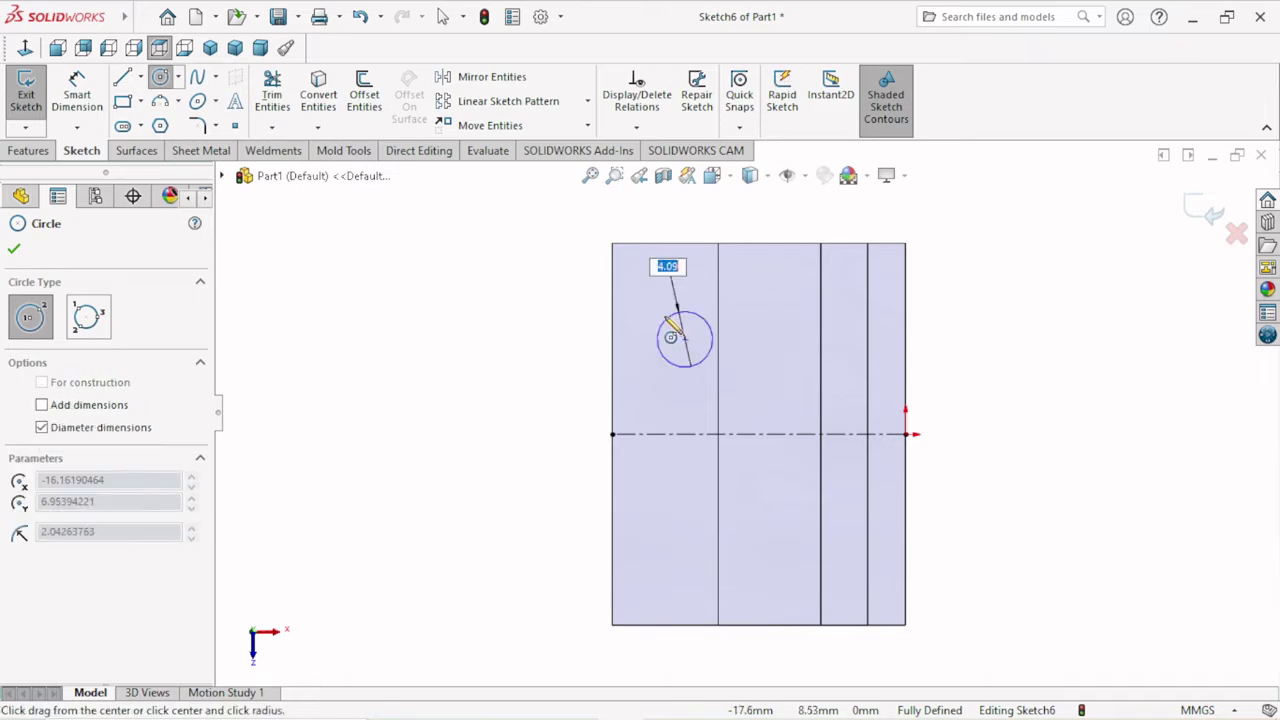
{"action": "left_click", "coordinate": [684, 313]}
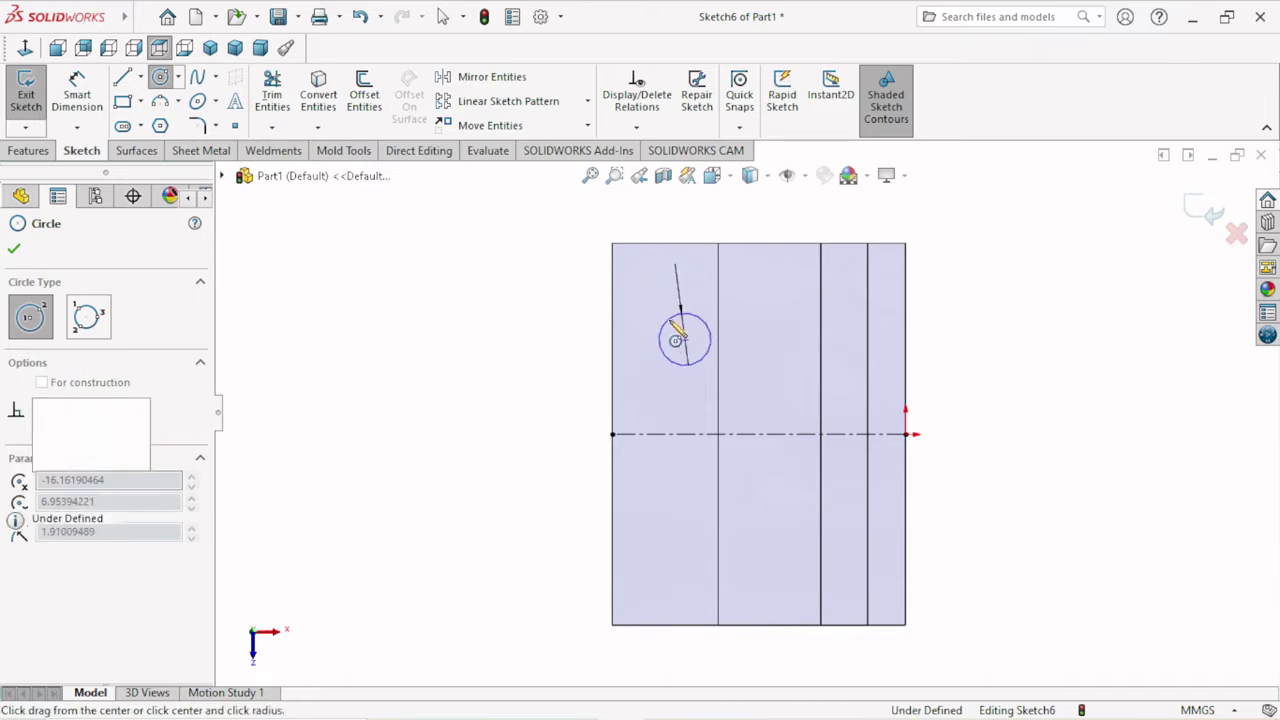
{"action": "right_click", "coordinate": [527, 314]}
{"action": "left_click", "coordinate": [549, 329]}
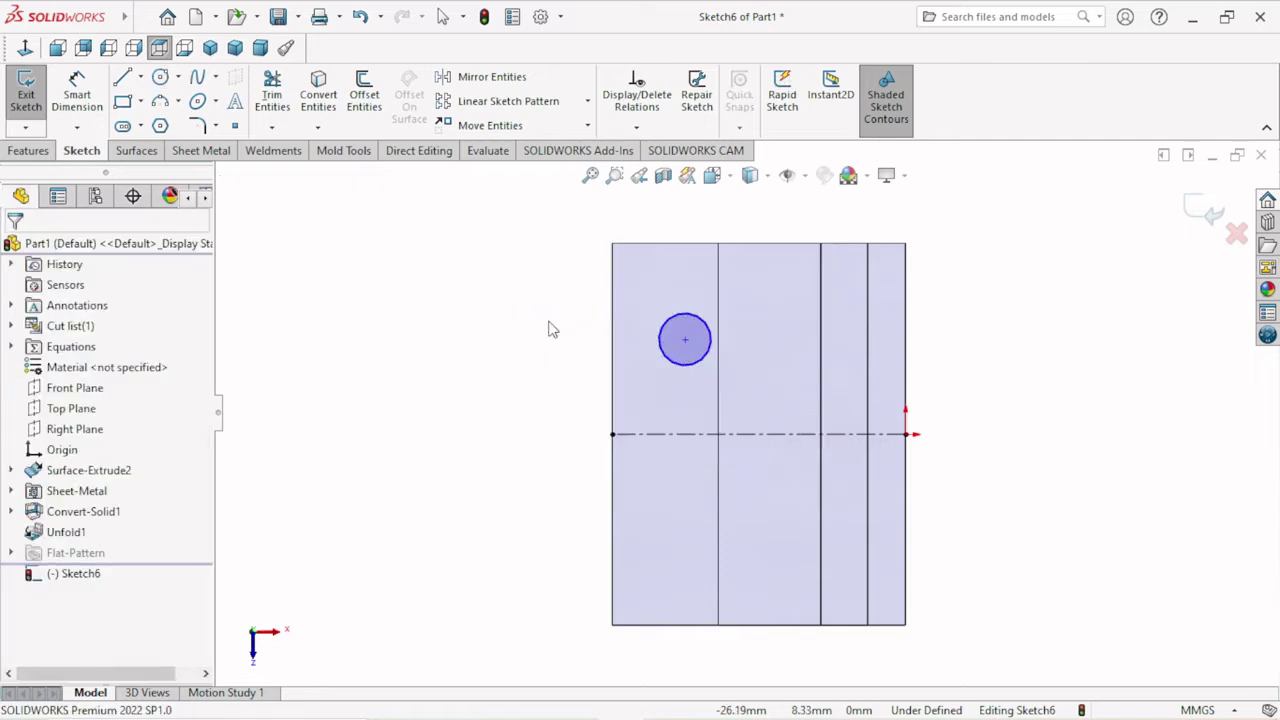
{"action": "scroll", "coordinate": [786, 489], "scroll_direction": "down", "scroll_amount": 2}
{"action": "scroll", "coordinate": [780, 480], "scroll_direction": "up", "scroll_amount": 1}
{"action": "scroll", "coordinate": [766, 306], "scroll_direction": "up", "scroll_amount": 1}
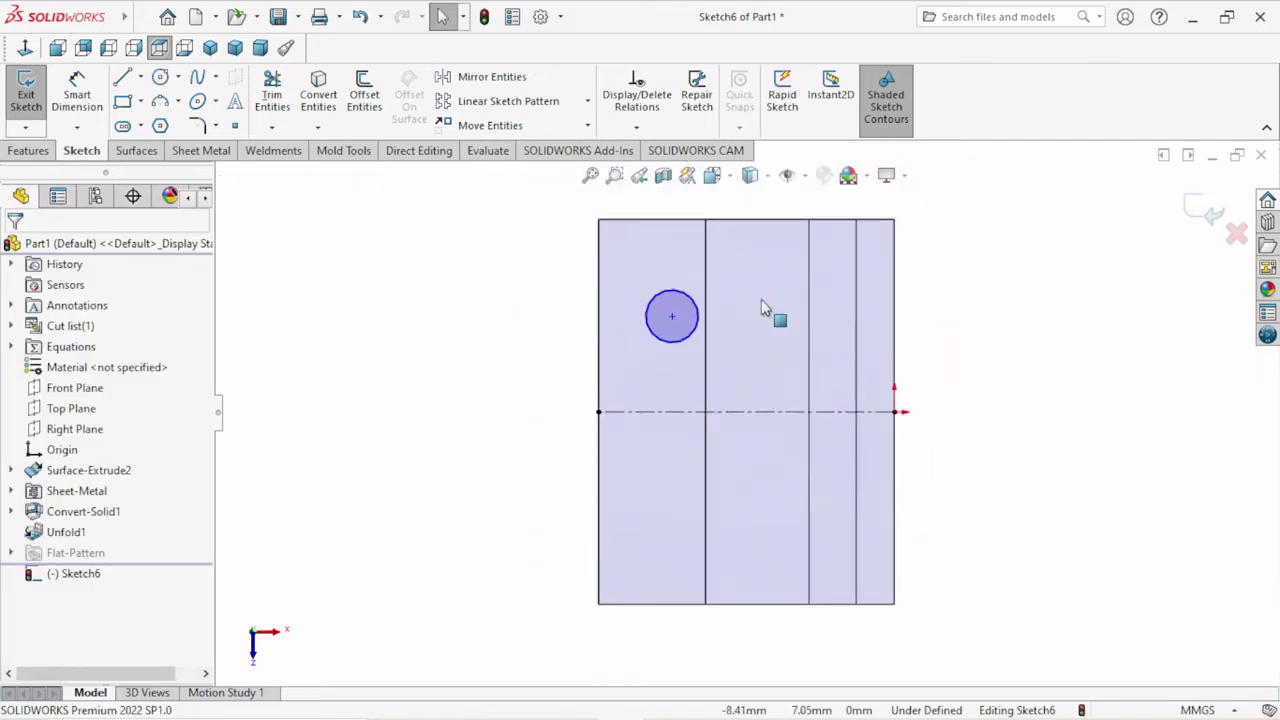
{"action": "scroll", "coordinate": [737, 271], "scroll_direction": "up", "scroll_amount": 1}
{"action": "scroll", "coordinate": [741, 274], "scroll_direction": "down", "scroll_amount": 2}
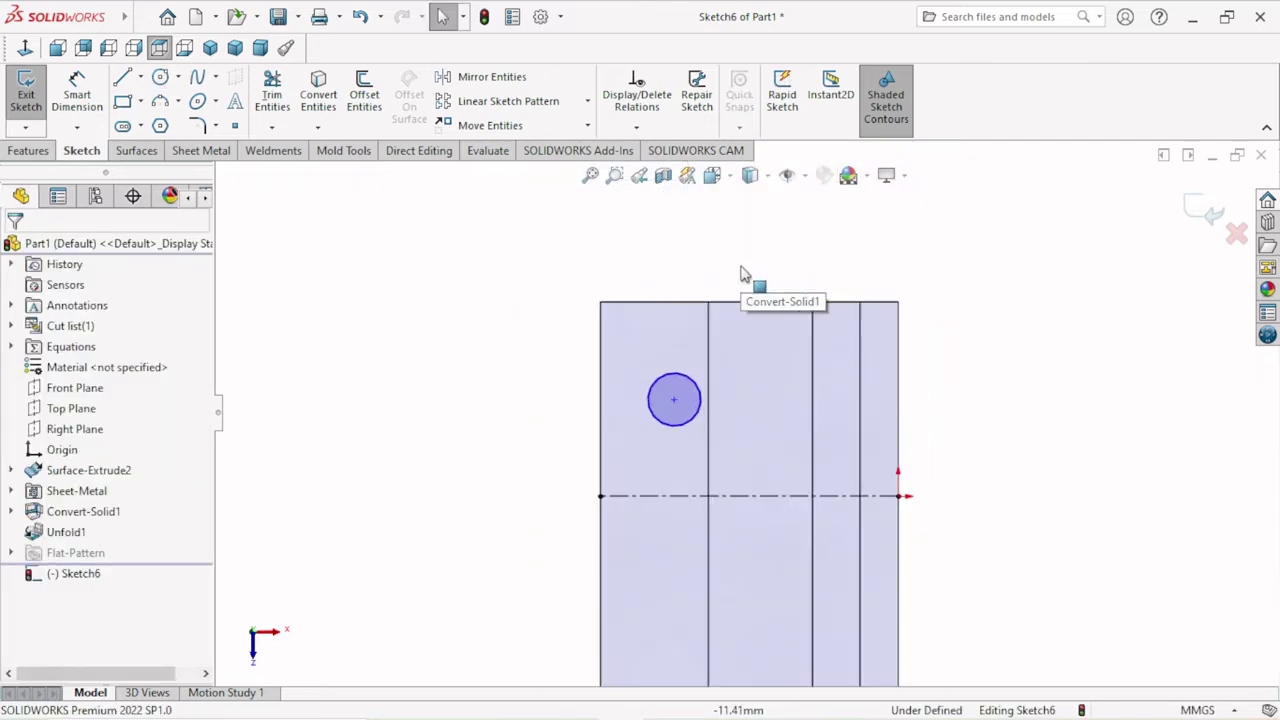
Step: Dimension the circle centre 6.00 from the part's left edge
{"action": "left_click", "coordinate": [77, 95]}
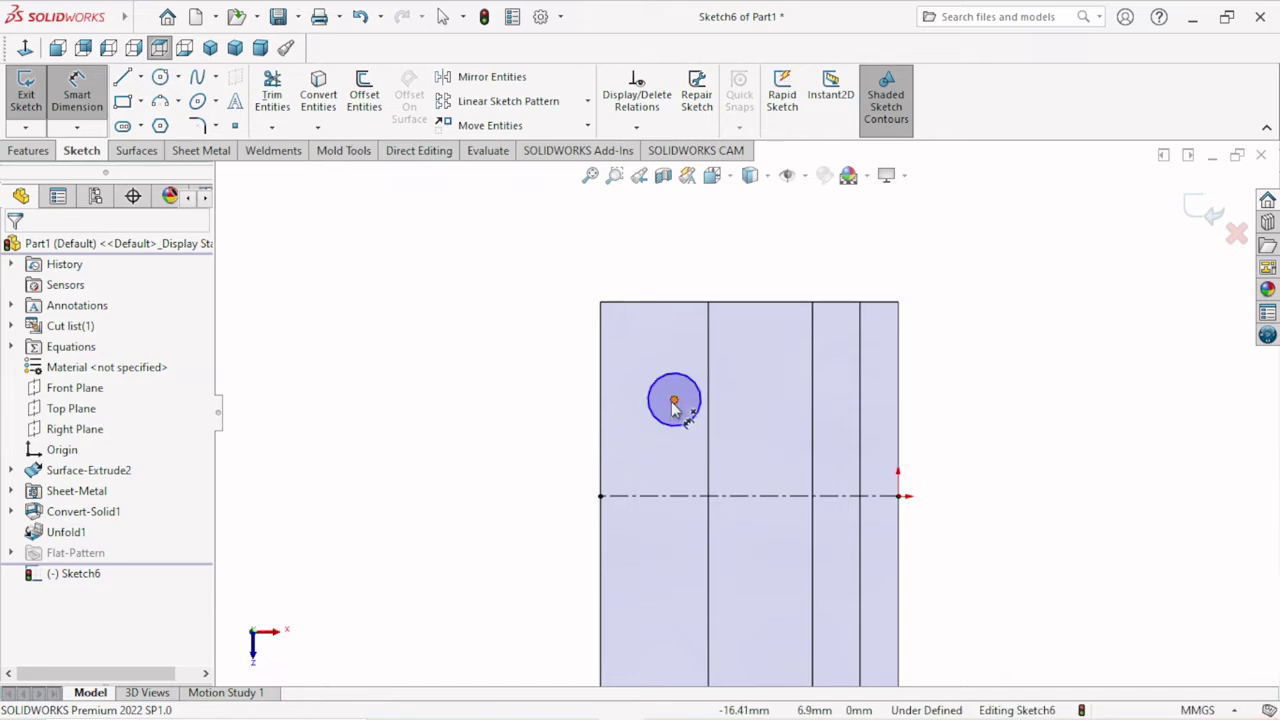
{"action": "left_click", "coordinate": [602, 398]}
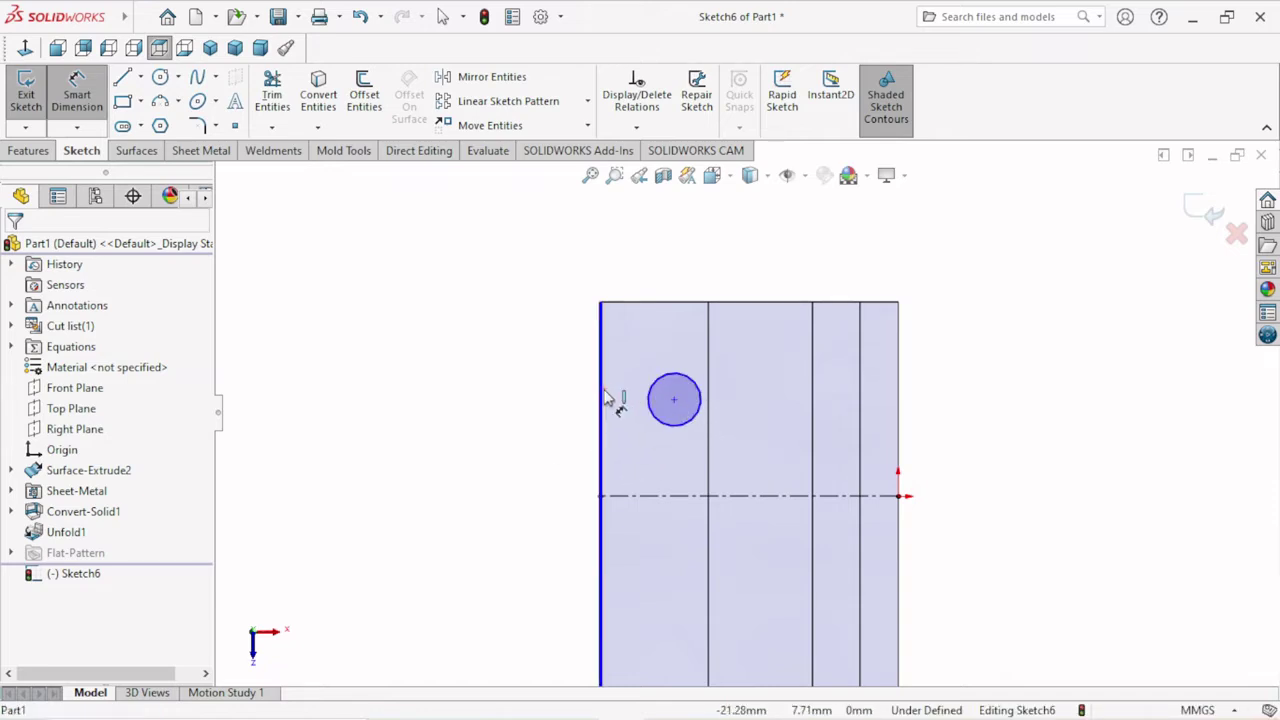
{"action": "left_click", "coordinate": [674, 400]}
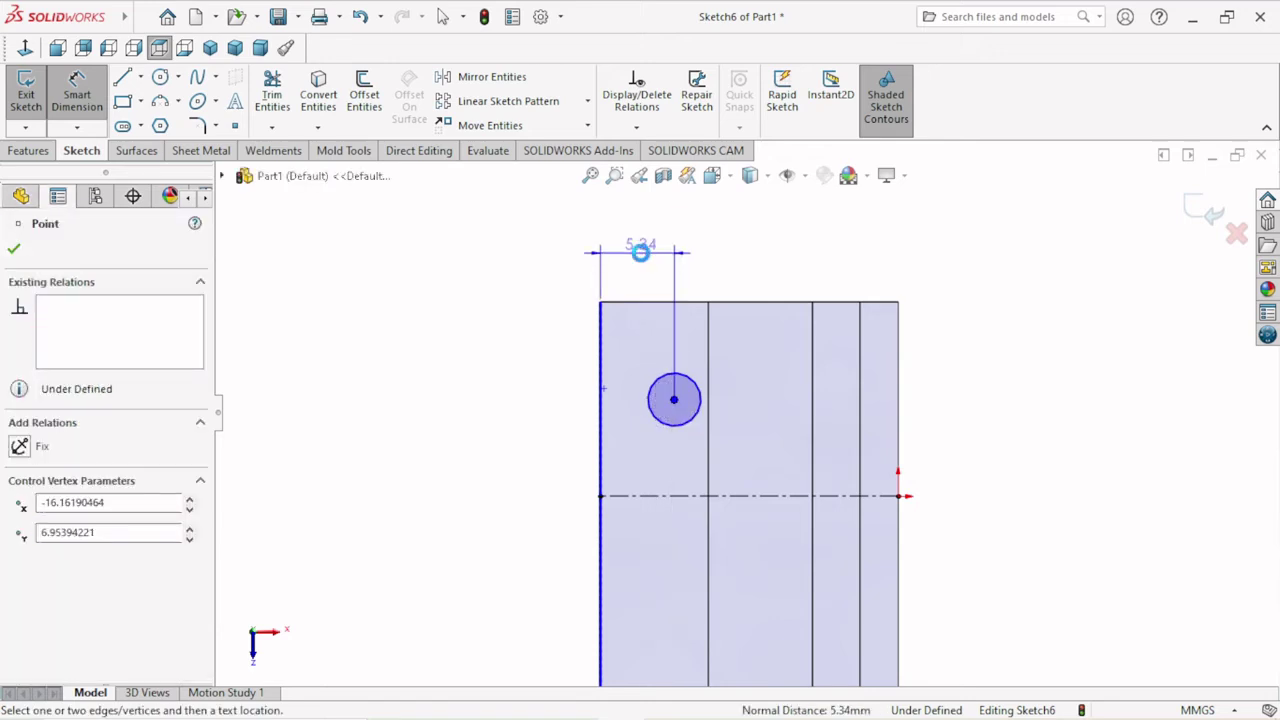
{"action": "left_click", "coordinate": [640, 260]}
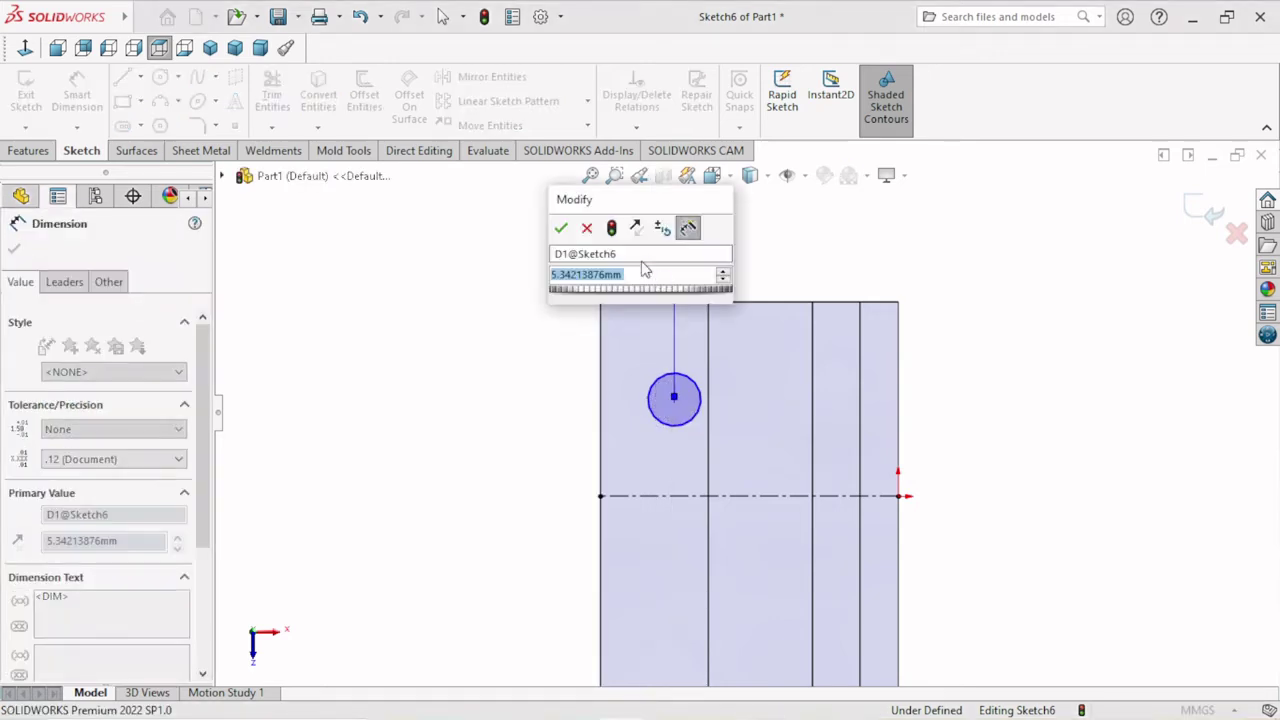
{"action": "type", "text": "6"}
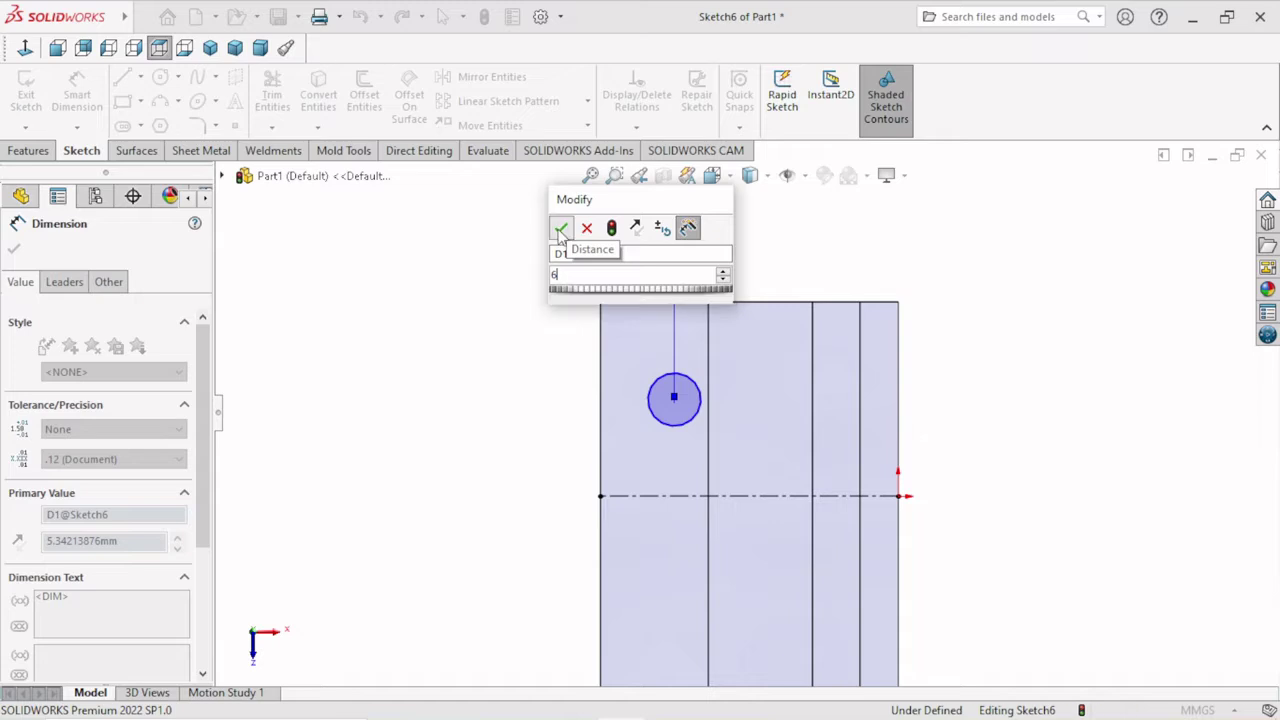
{"action": "left_click", "coordinate": [560, 229]}
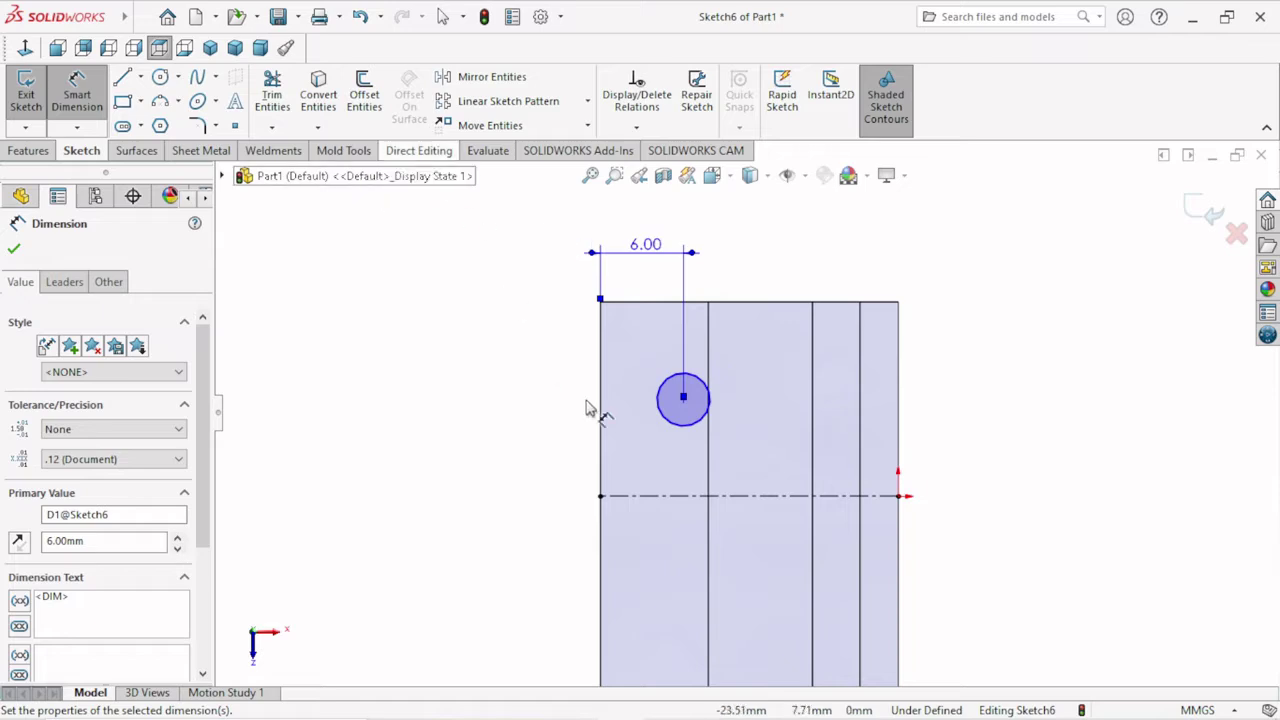
Step: Dimension the circle centre 4.50 above the centreline
{"action": "left_click", "coordinate": [683, 398]}
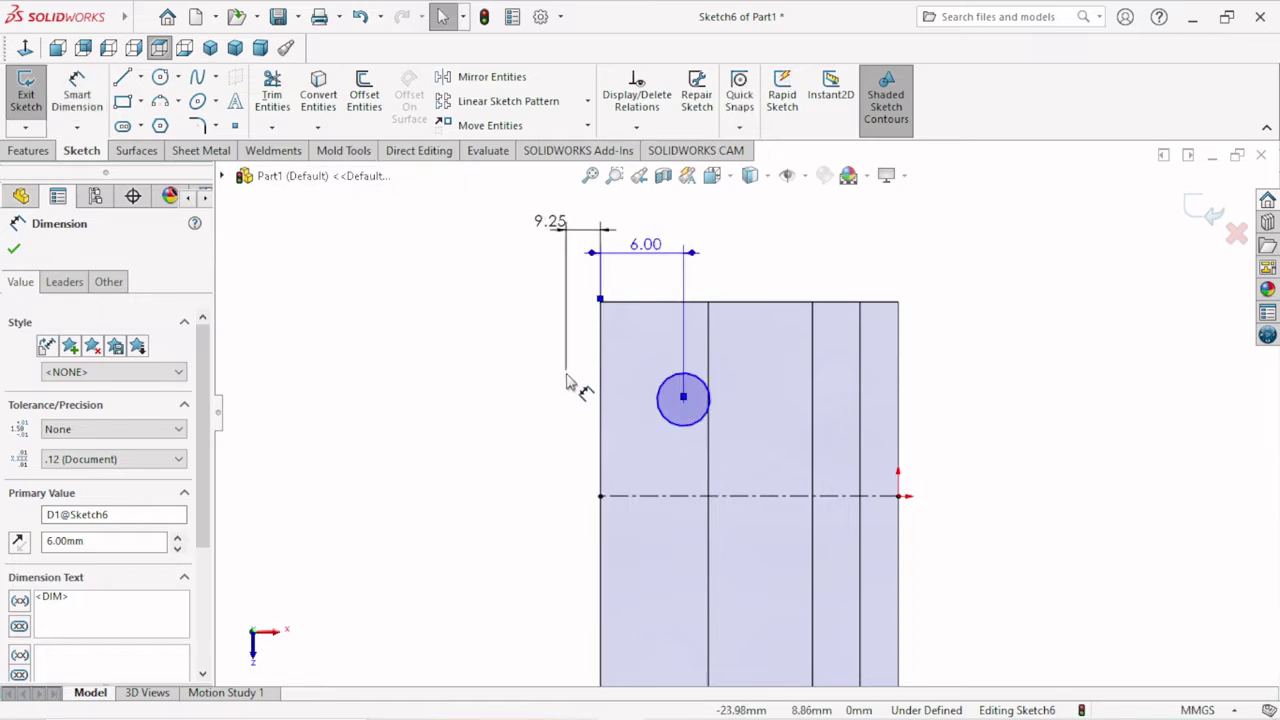
{"action": "key", "text": "Escape"}
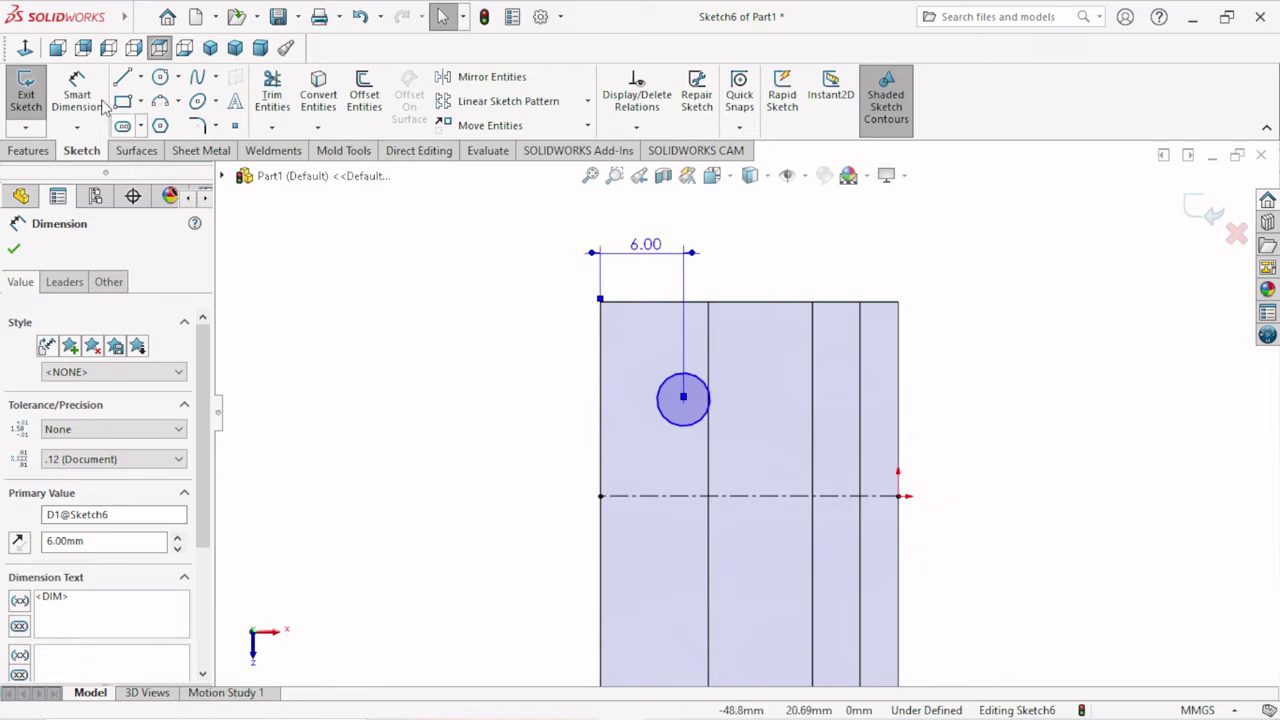
{"action": "left_click", "coordinate": [100, 104]}
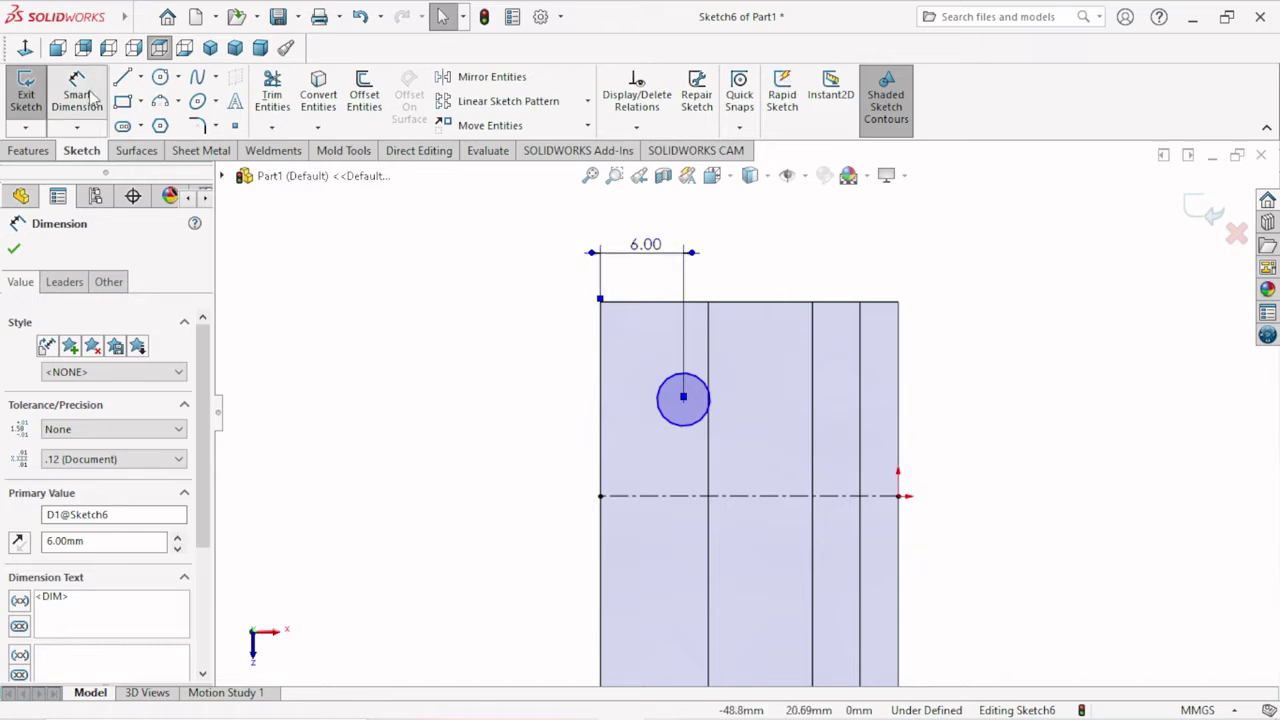
{"action": "left_click", "coordinate": [687, 497]}
{"action": "left_click", "coordinate": [683, 398]}
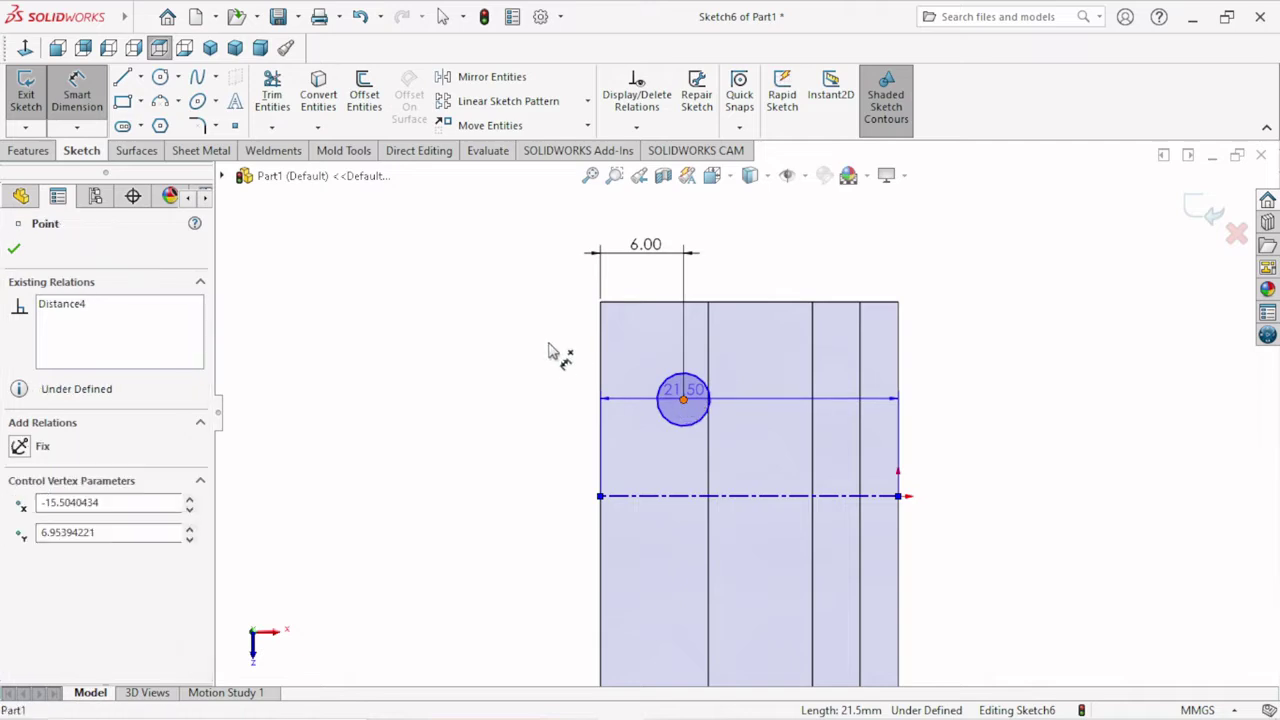
{"action": "left_click", "coordinate": [542, 448]}
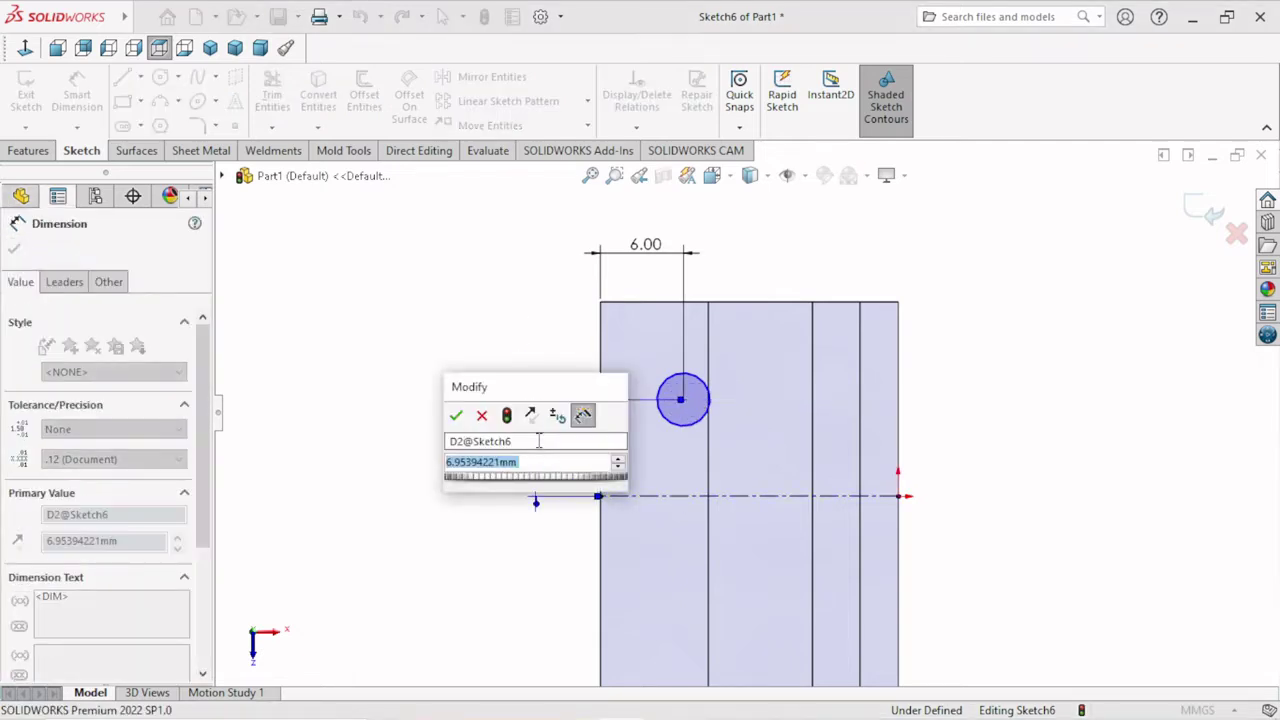
{"action": "type", "text": "4"}
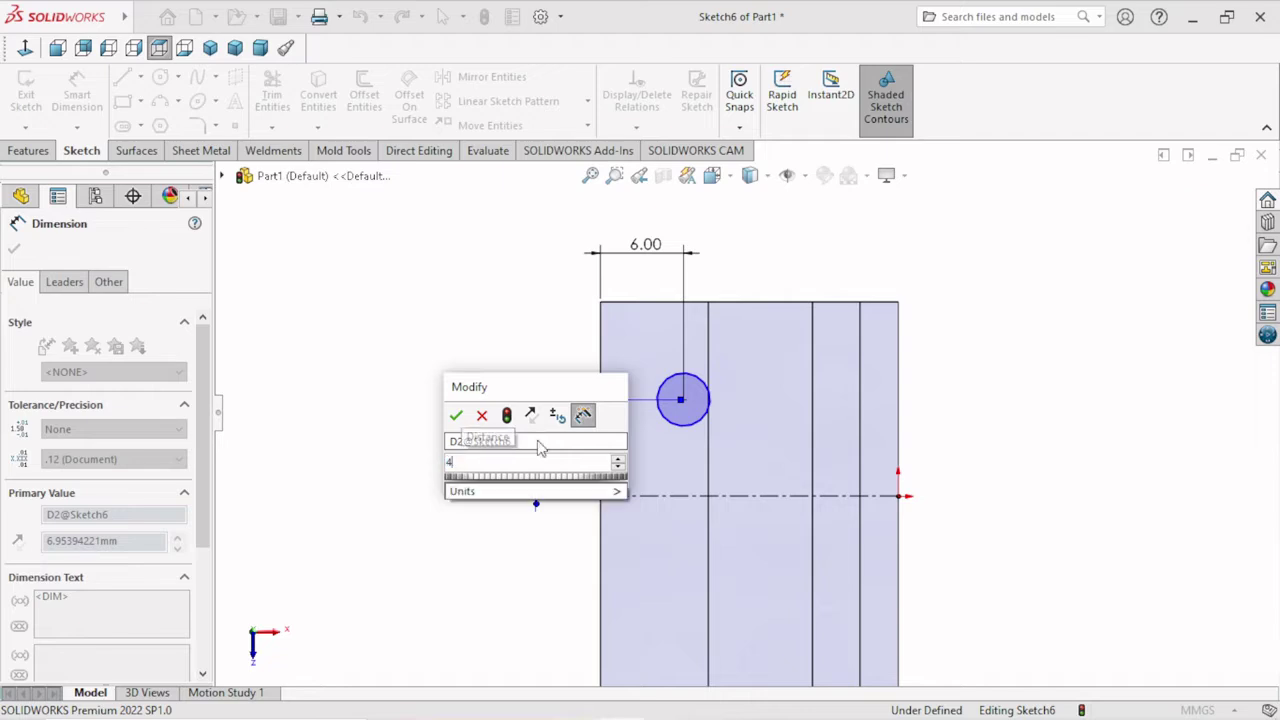
{"action": "type", "text": ".50"}
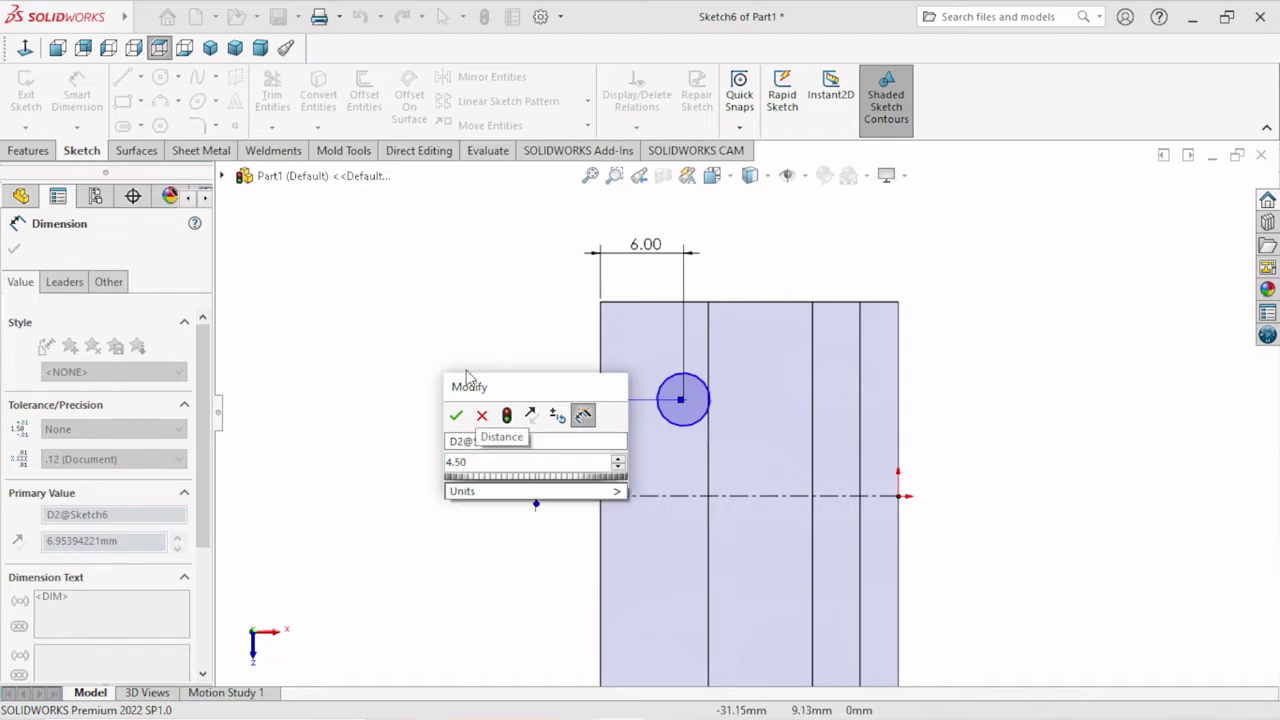
{"action": "left_click", "coordinate": [455, 416]}
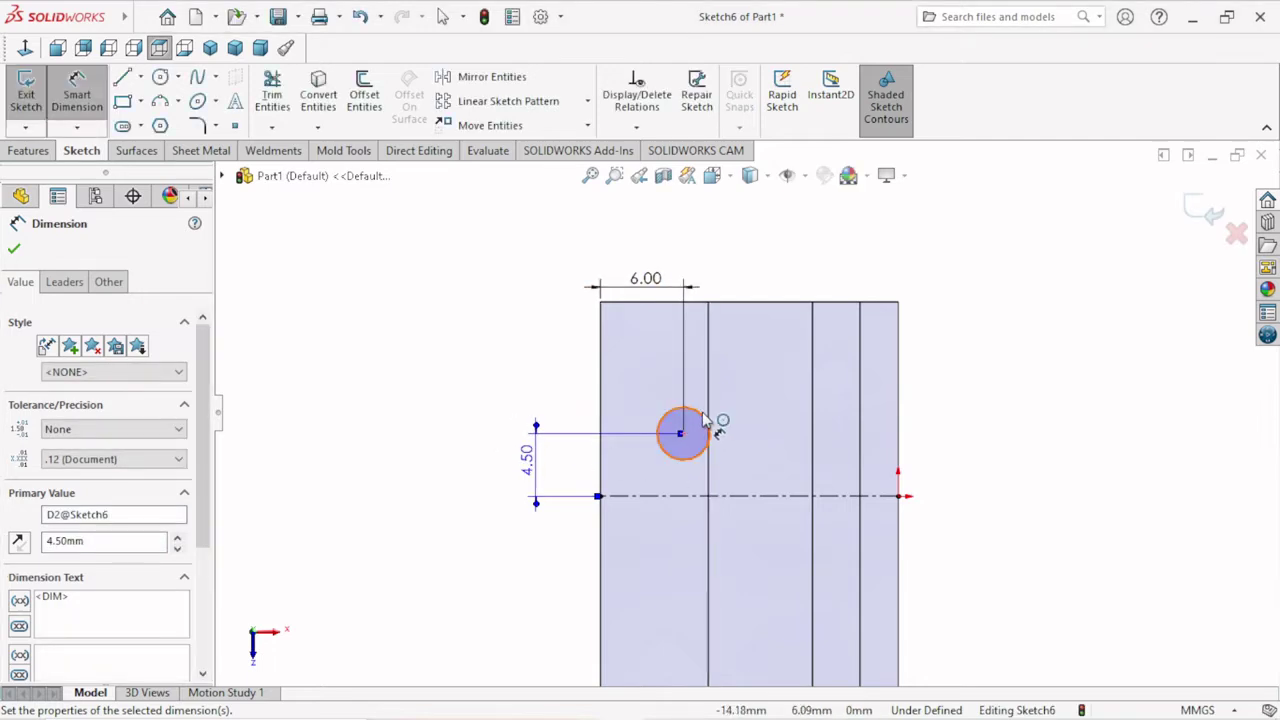
Step: Give the circle a Ø2.00 diameter and close the Dimension PropertyManager
{"action": "left_click", "coordinate": [705, 421]}
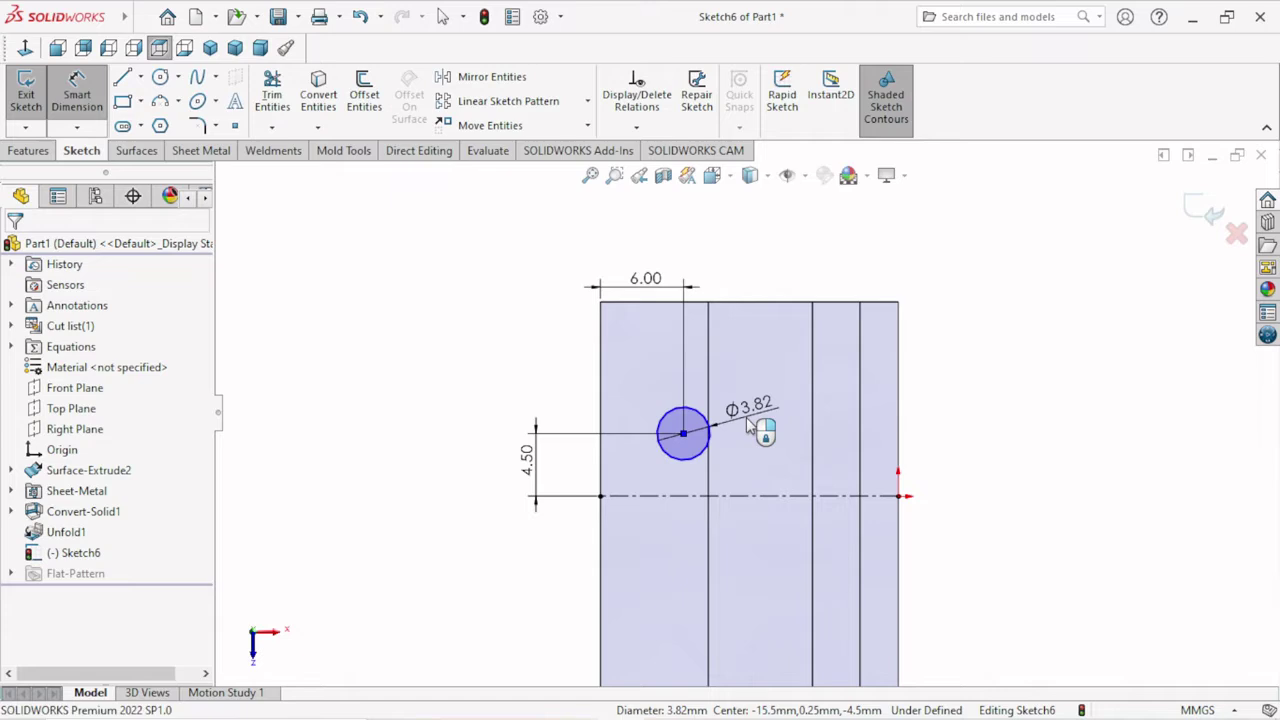
{"action": "left_click", "coordinate": [748, 424]}
{"action": "type", "text": "2"}
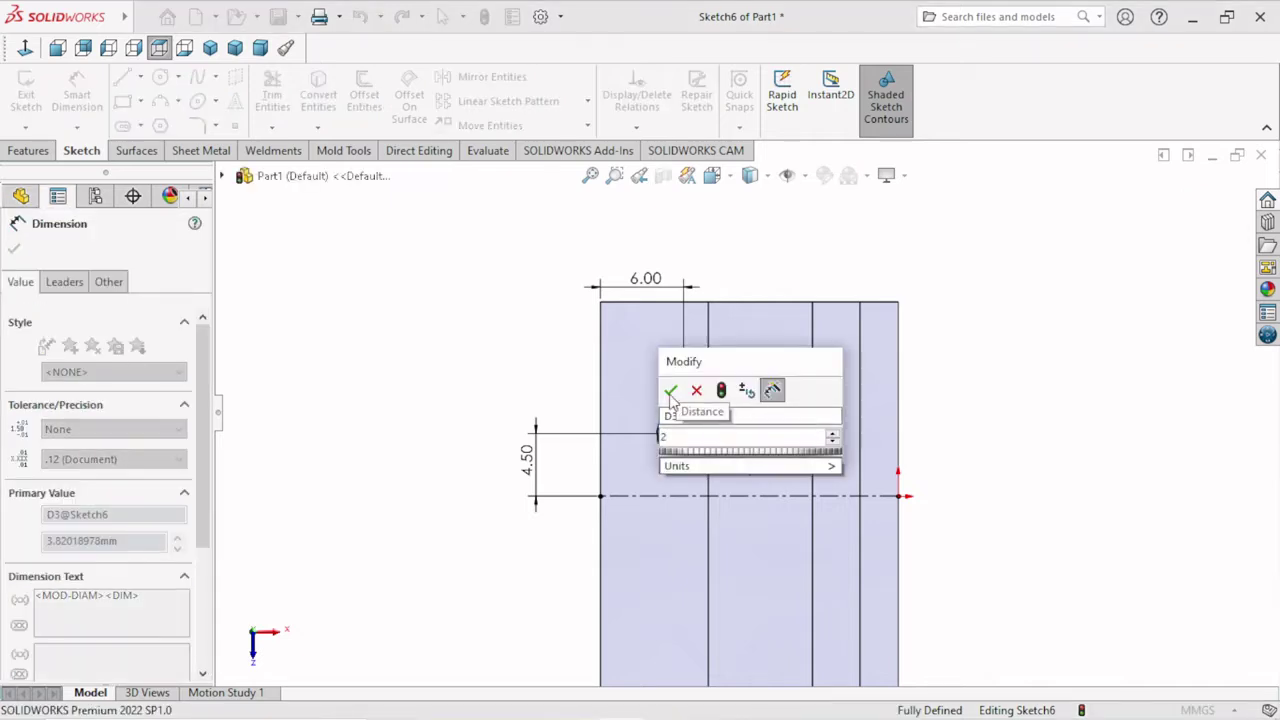
{"action": "left_click", "coordinate": [671, 391]}
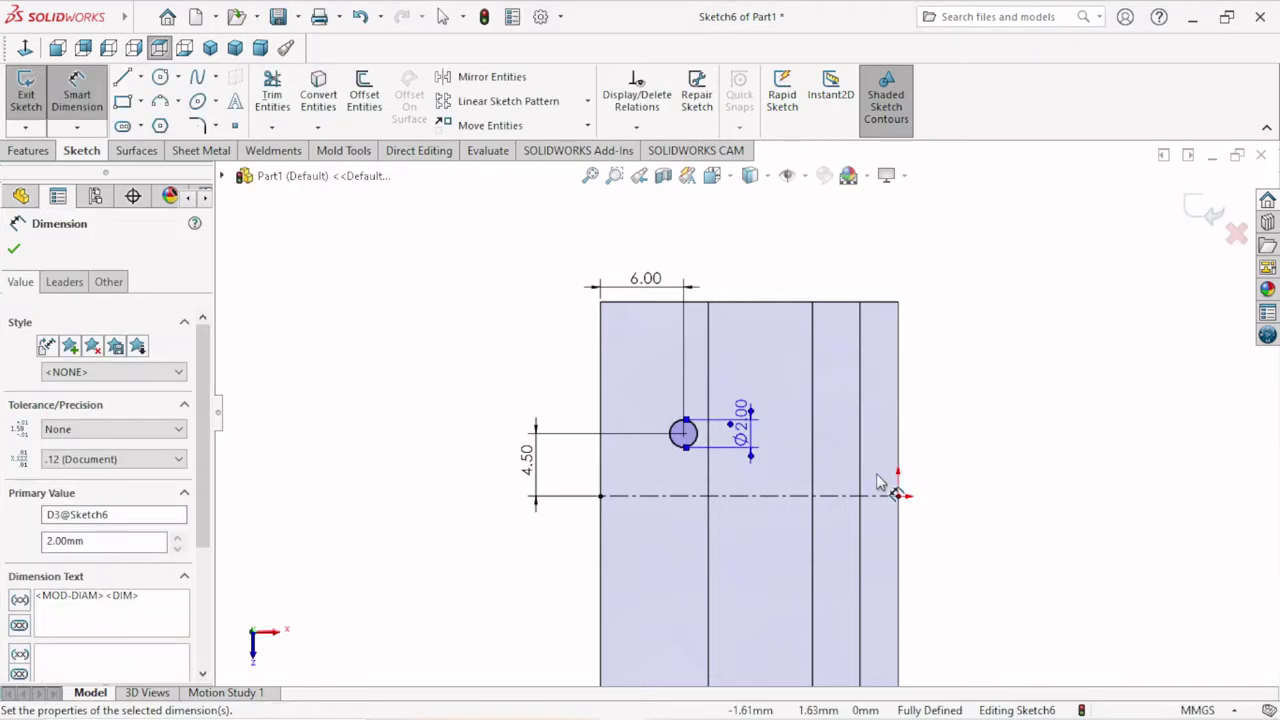
{"action": "scroll", "coordinate": [840, 490], "scroll_direction": "up", "scroll_amount": 1}
{"action": "scroll", "coordinate": [725, 478], "scroll_direction": "down", "scroll_amount": 1}
{"action": "scroll", "coordinate": [700, 460], "scroll_direction": "down", "scroll_amount": 1}
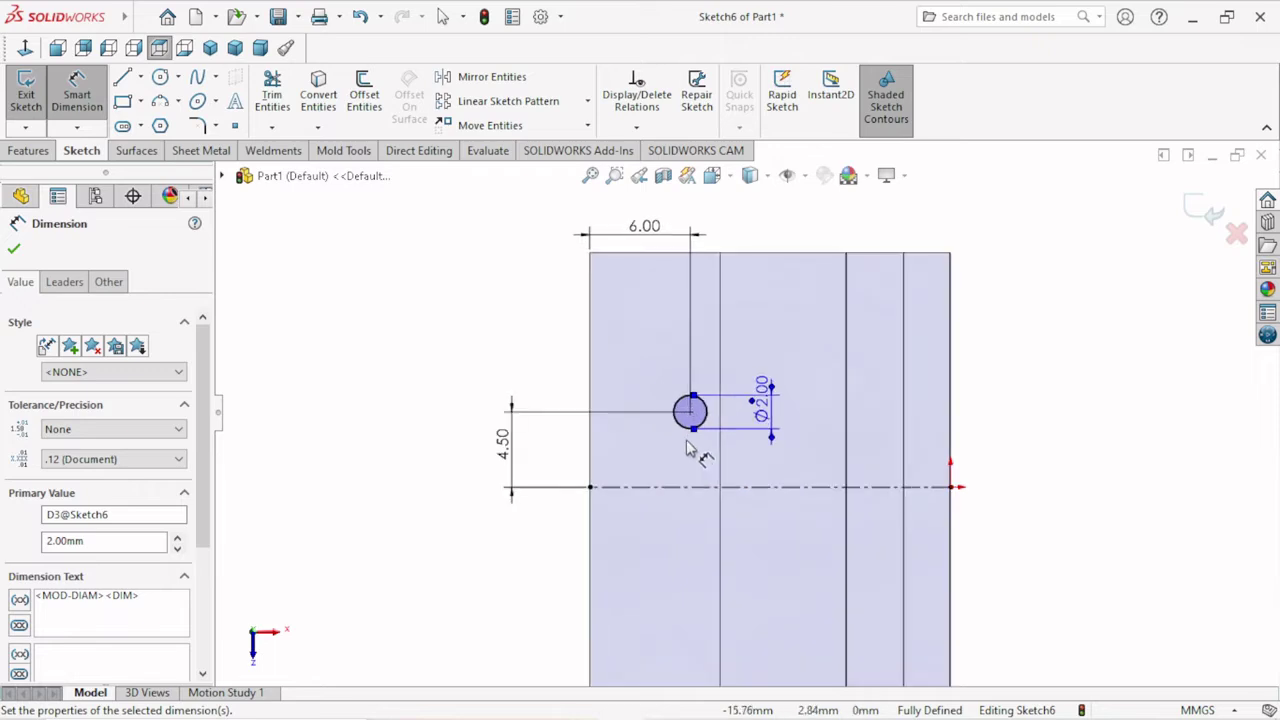
{"action": "right_click", "coordinate": [271, 320]}
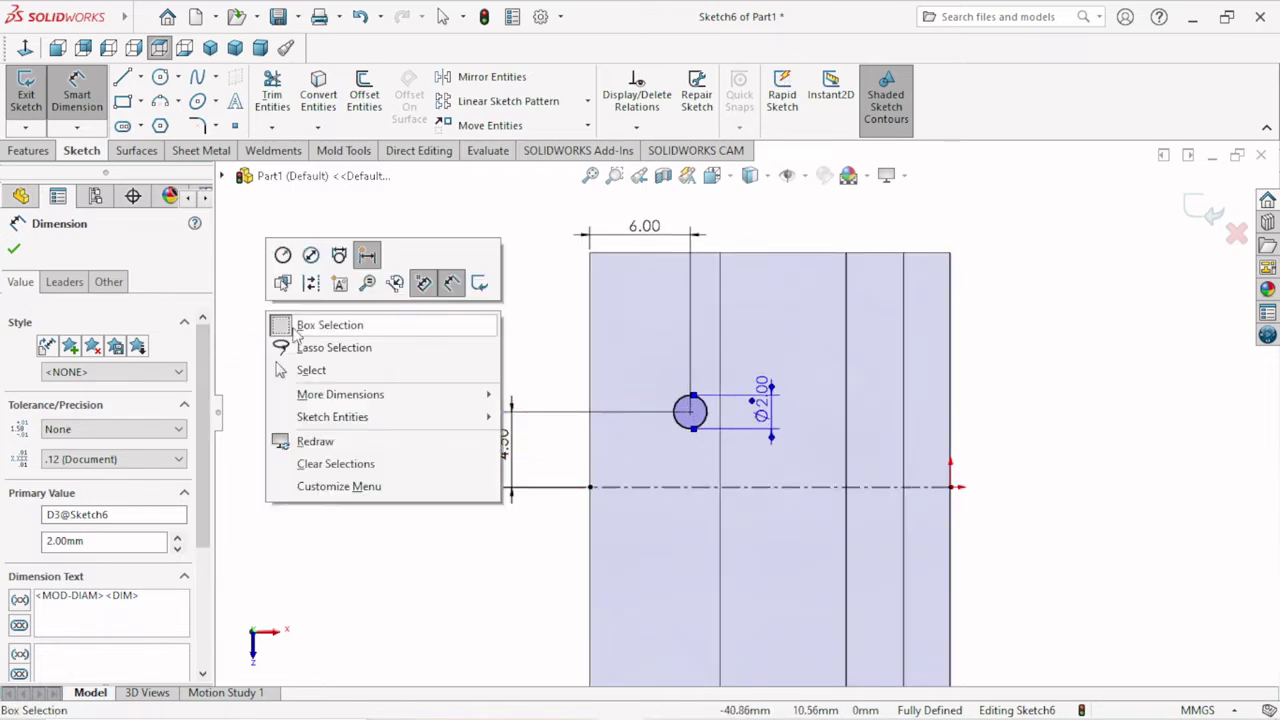
{"action": "left_click", "coordinate": [13, 250]}
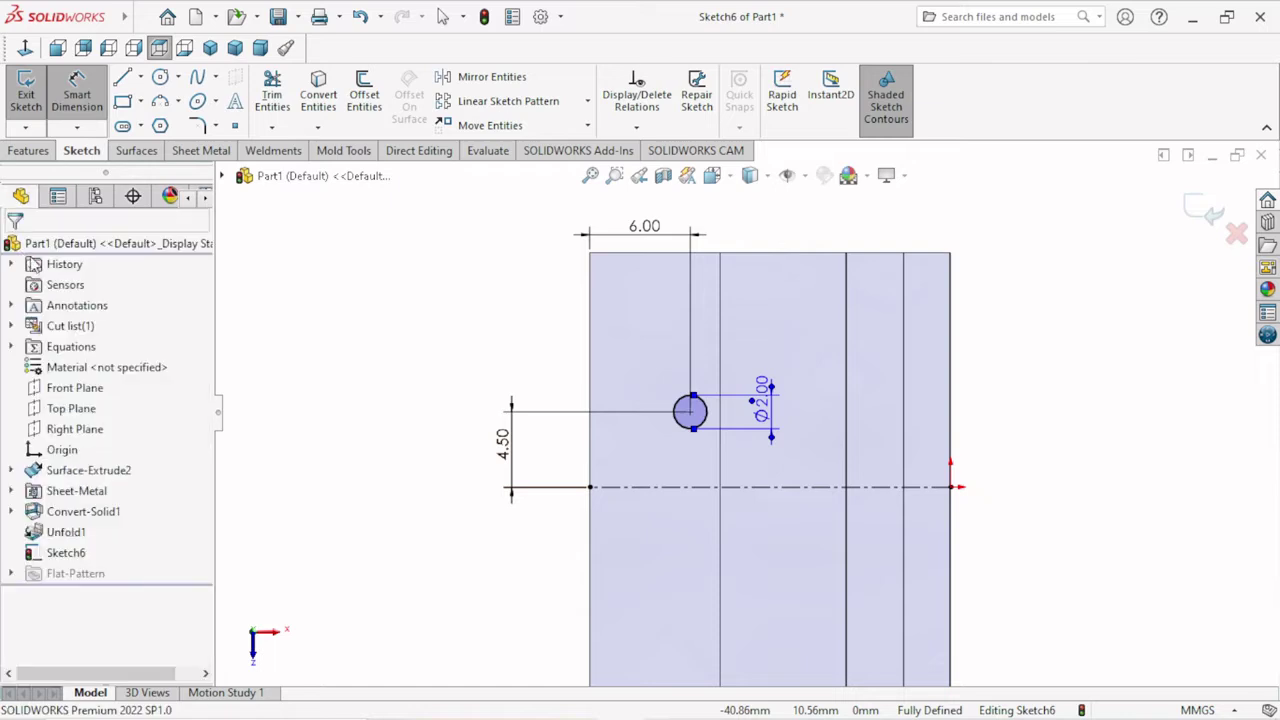
Step: Select the circle to check its properties, then close them
{"action": "left_click", "coordinate": [680, 410]}
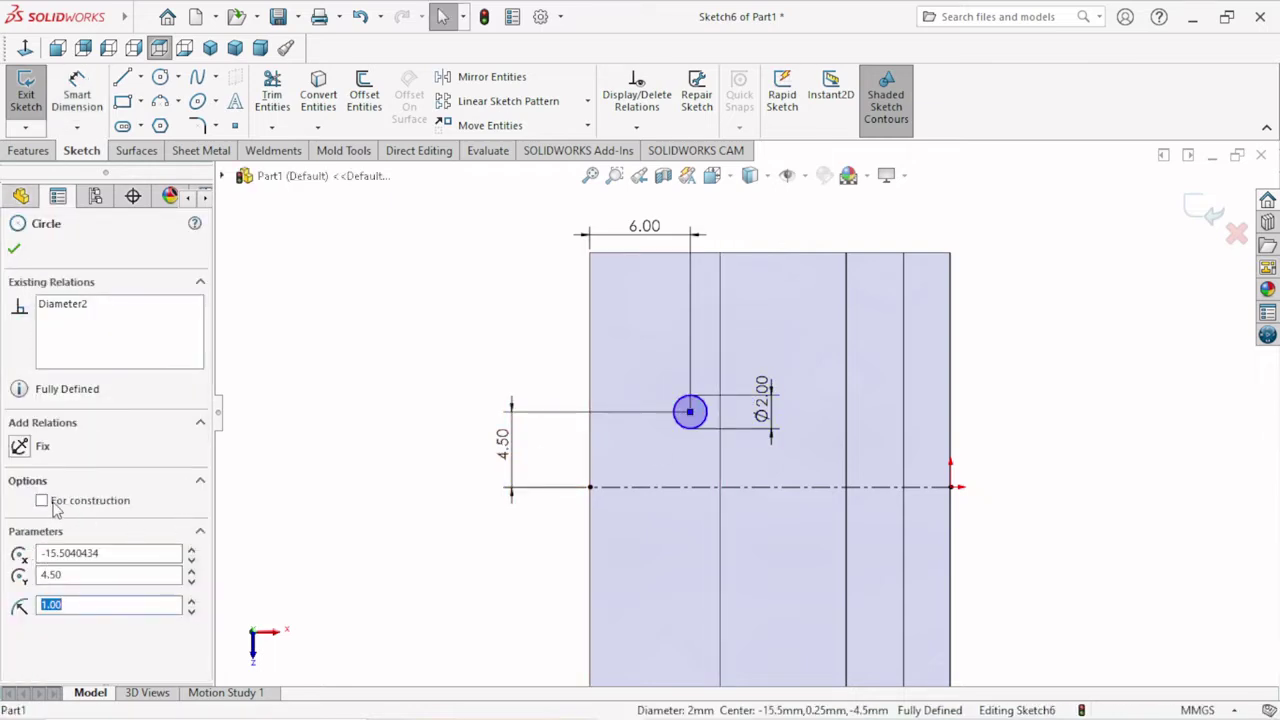
{"action": "left_click", "coordinate": [13, 250]}
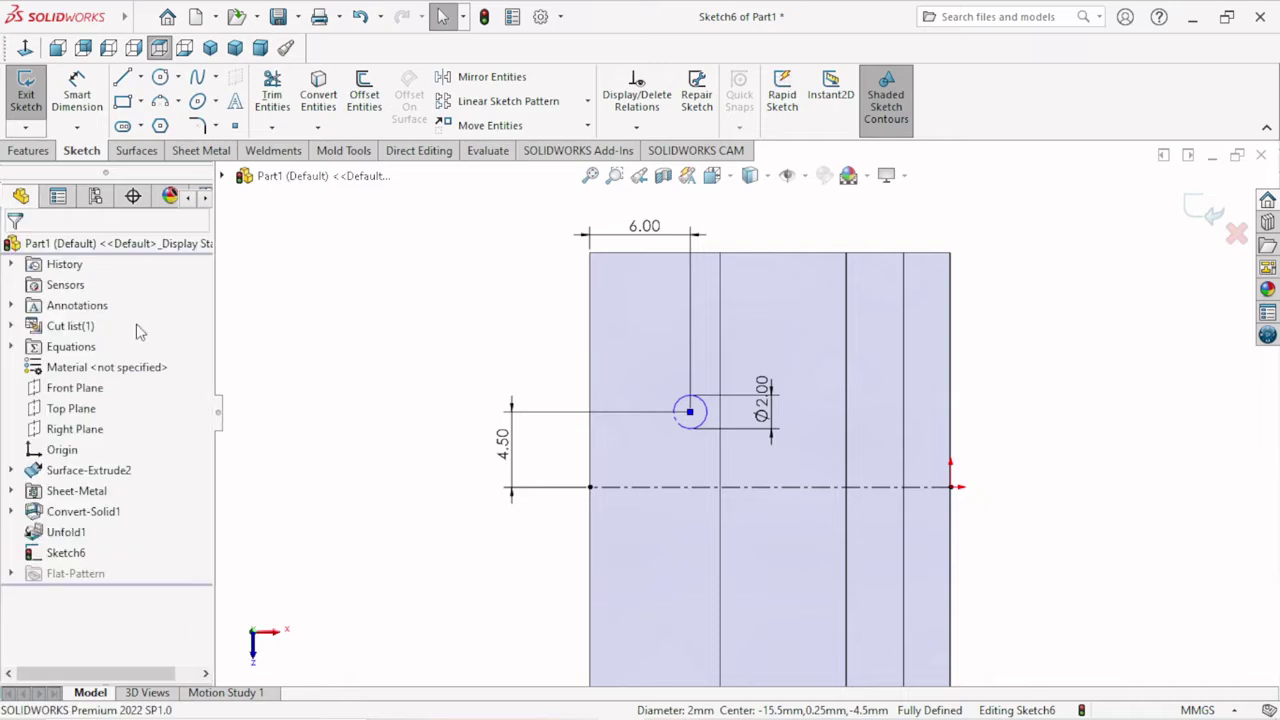
{"action": "scroll", "coordinate": [766, 470], "scroll_direction": "down", "scroll_amount": 1}
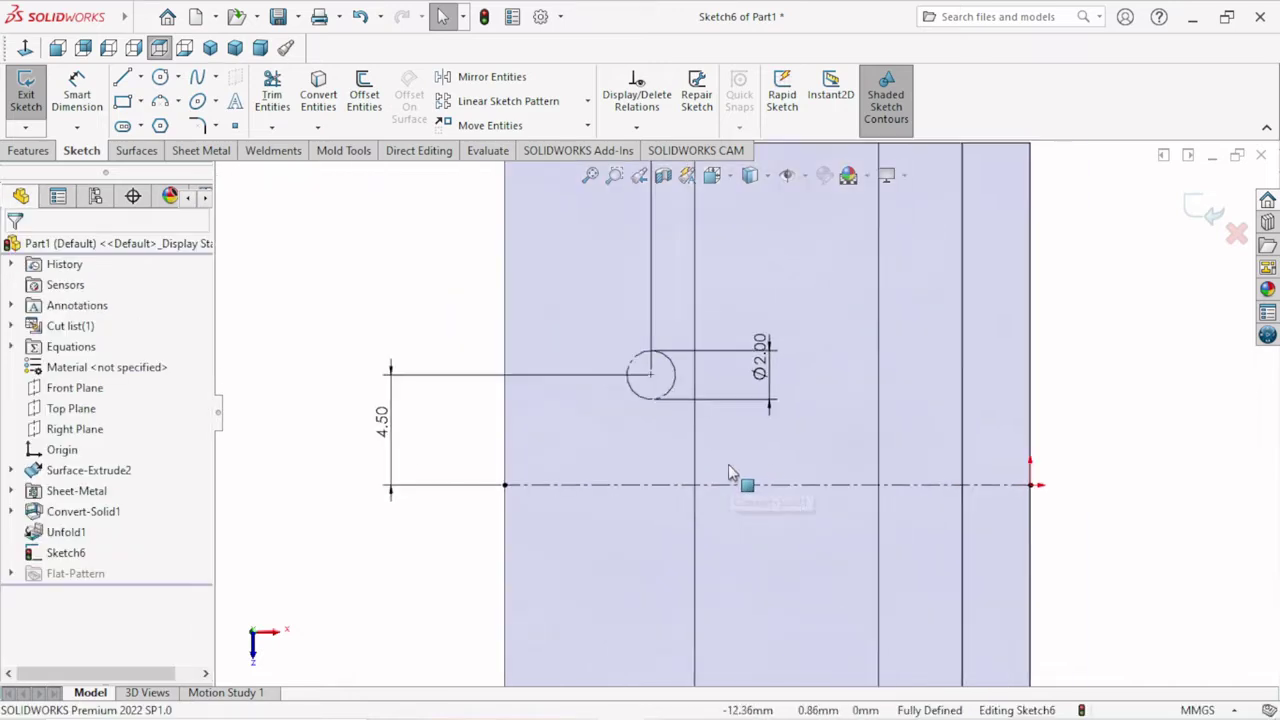
{"action": "scroll", "coordinate": [732, 462], "scroll_direction": "up", "scroll_amount": 2}
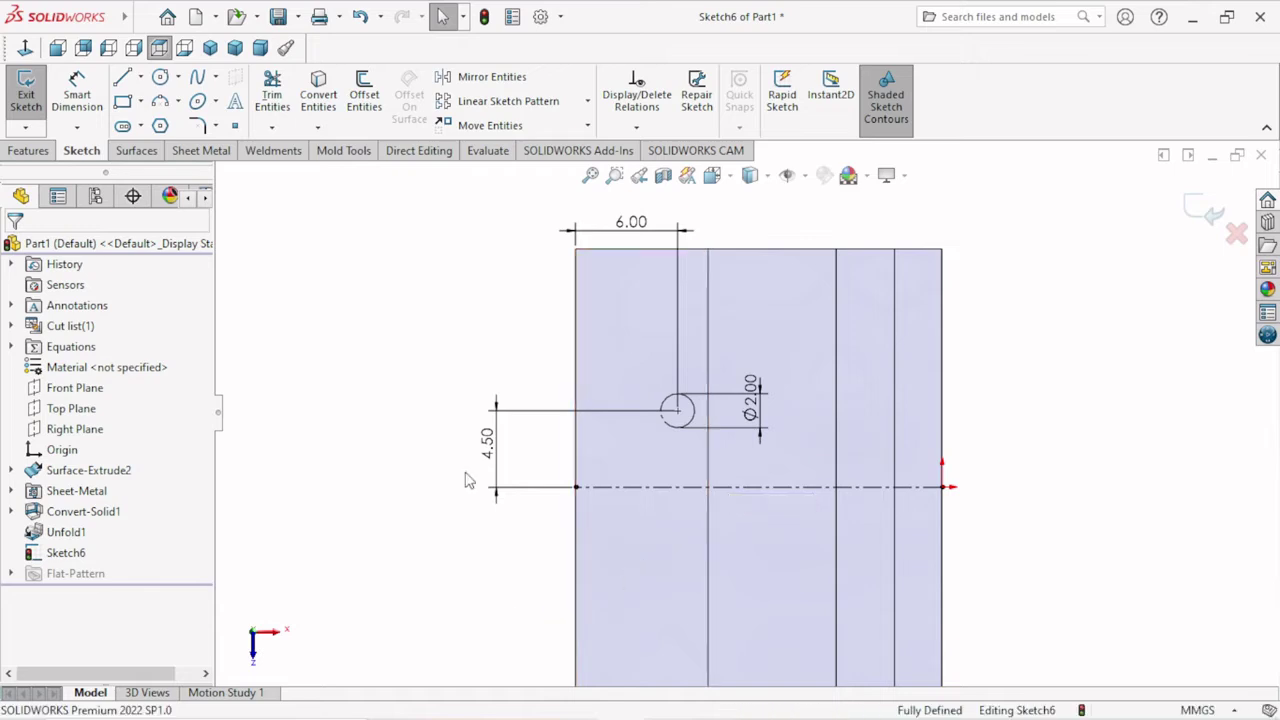
Step: Move the 4.50 dimension from left of the part to beside the circle
{"action": "left_click", "coordinate": [123, 79]}
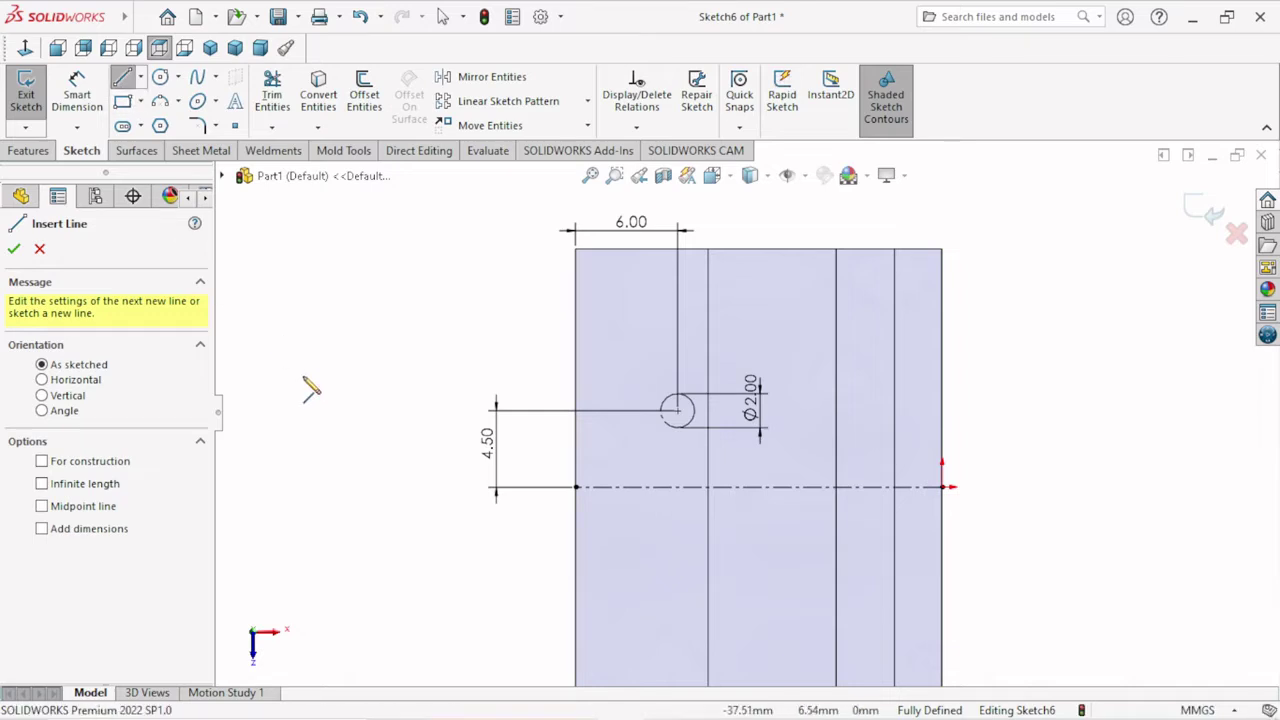
{"action": "right_click", "coordinate": [337, 366]}
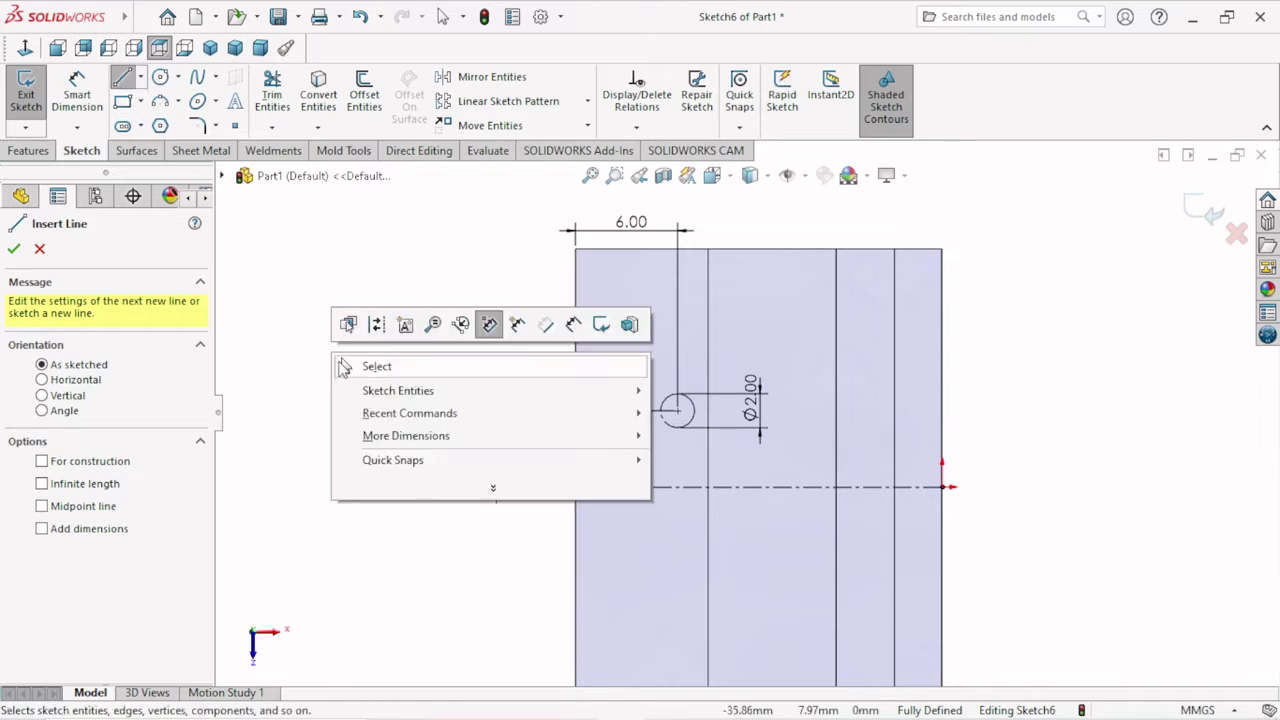
{"action": "left_click", "coordinate": [352, 368]}
{"action": "left_click_drag", "start_coordinate": [493, 449], "coordinate": [805, 458]}
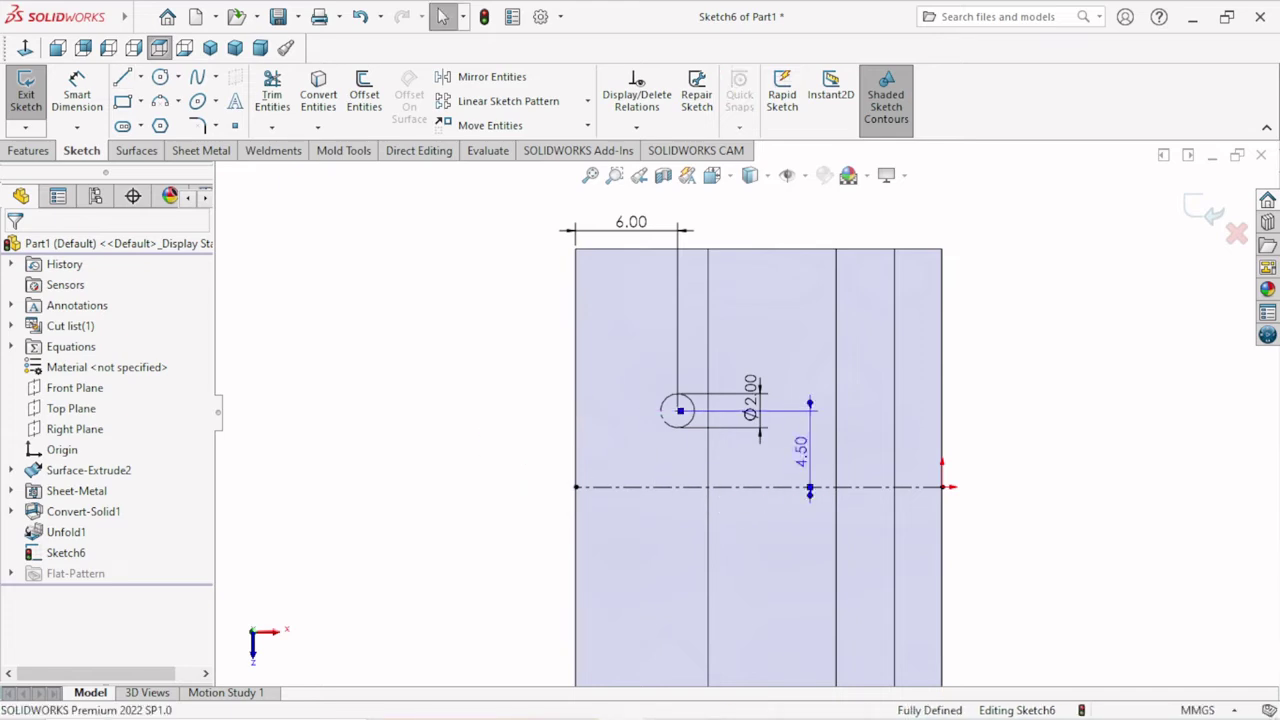
{"action": "left_click", "coordinate": [312, 390]}
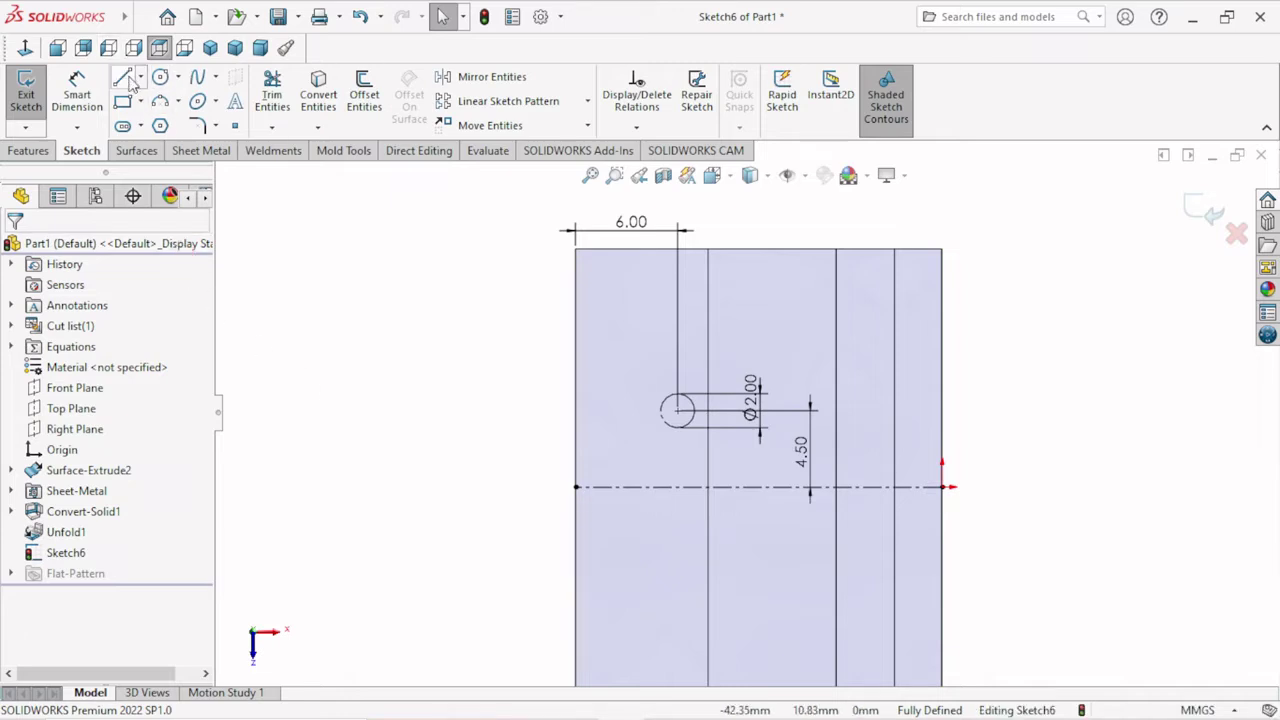
Step: Draw a line chain from the centreline end up the left edge, angled inward, to the circle
{"action": "left_click", "coordinate": [575, 487]}
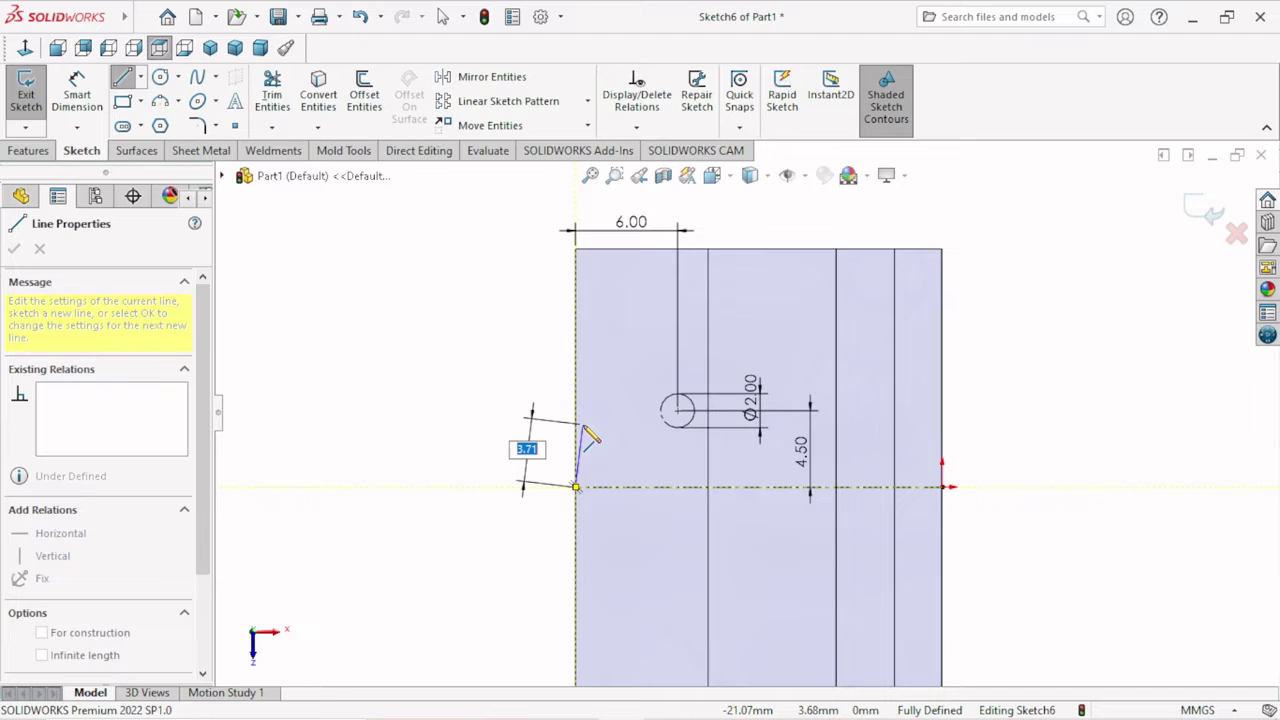
{"action": "left_click", "coordinate": [576, 421]}
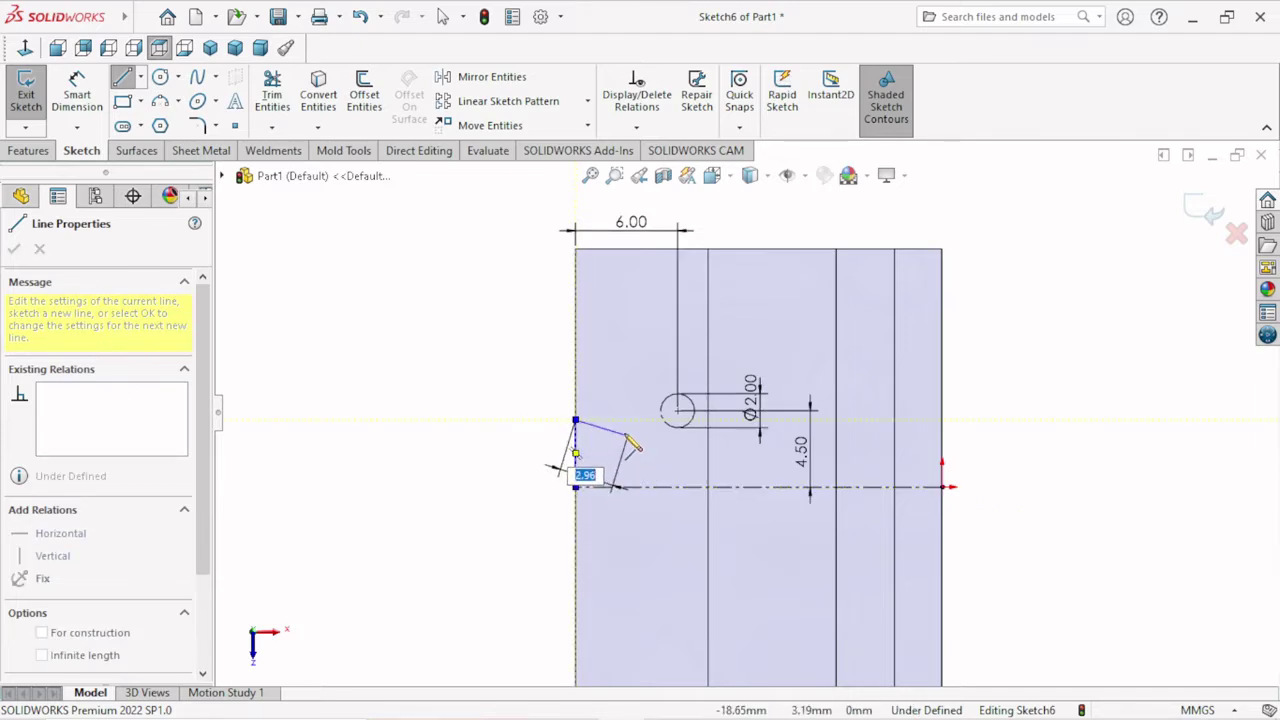
{"action": "left_click", "coordinate": [619, 429]}
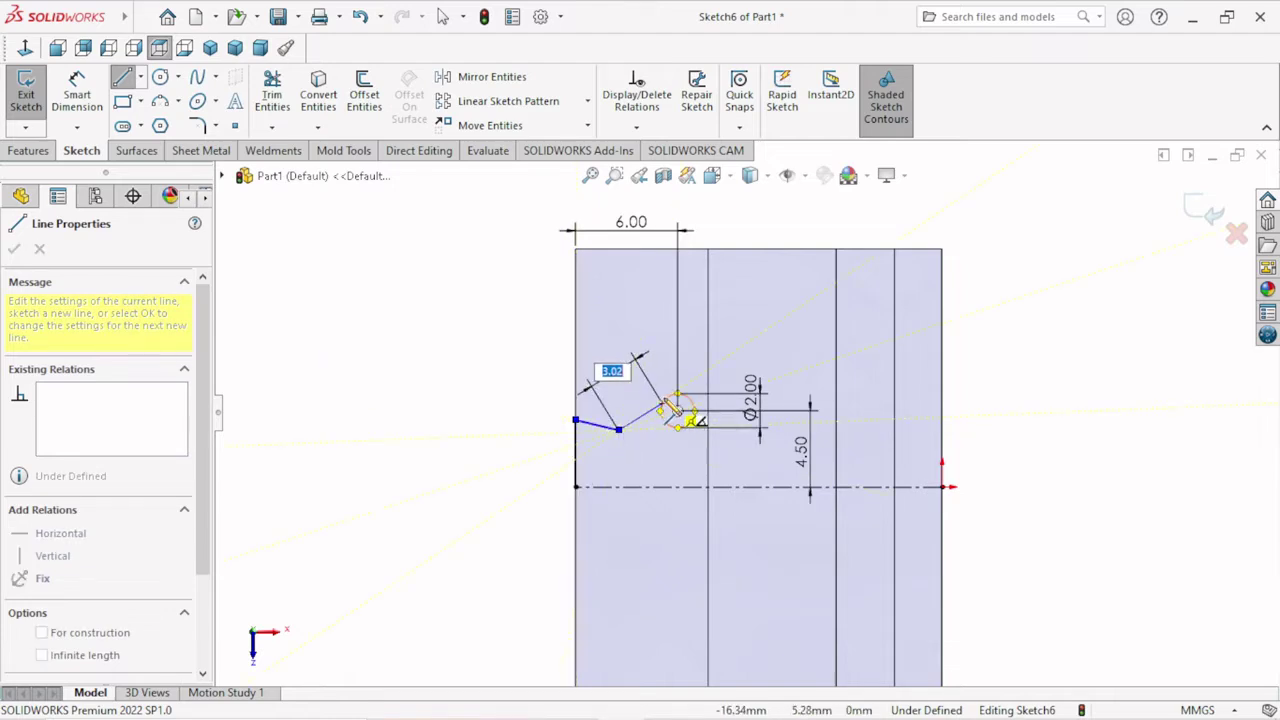
{"action": "double_click", "coordinate": [662, 405]}
Step: Begin a three-point arc from the line's end on the circle to its lower right
{"action": "scroll", "coordinate": [668, 407], "scroll_direction": "down", "scroll_amount": 4}
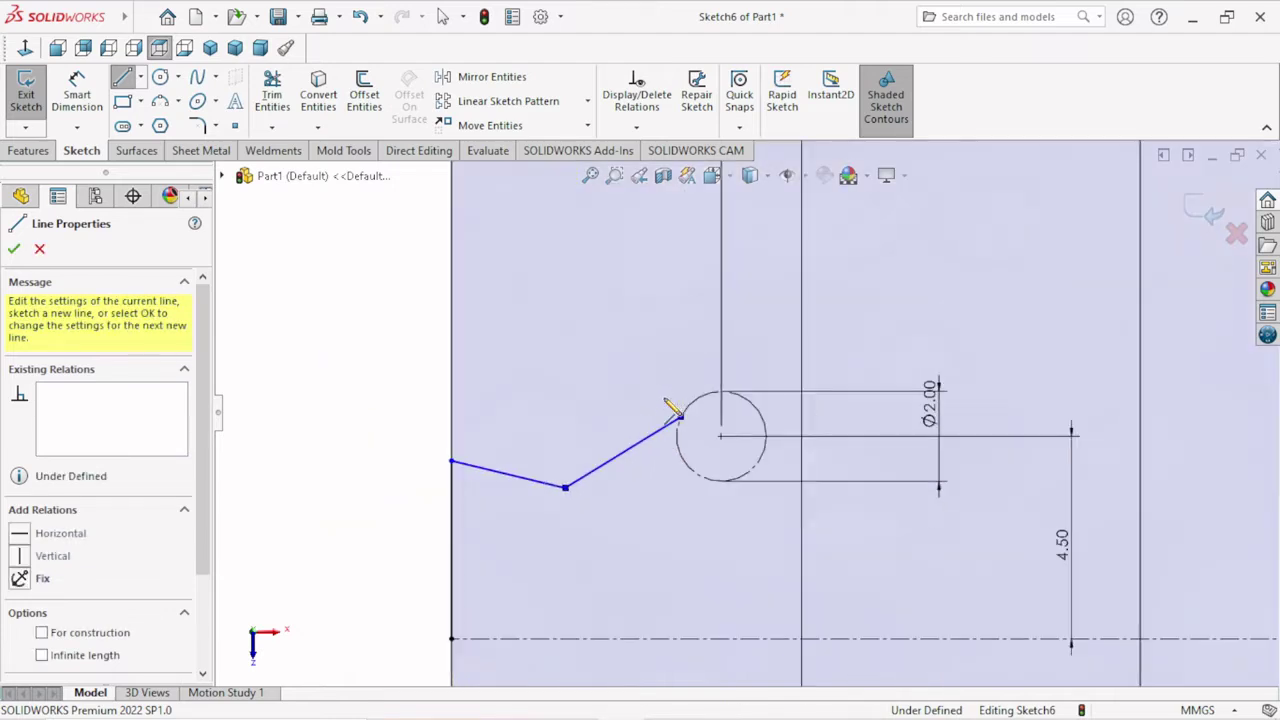
{"action": "scroll", "coordinate": [668, 407], "scroll_direction": "down", "scroll_amount": 3}
{"action": "right_click", "coordinate": [700, 425]}
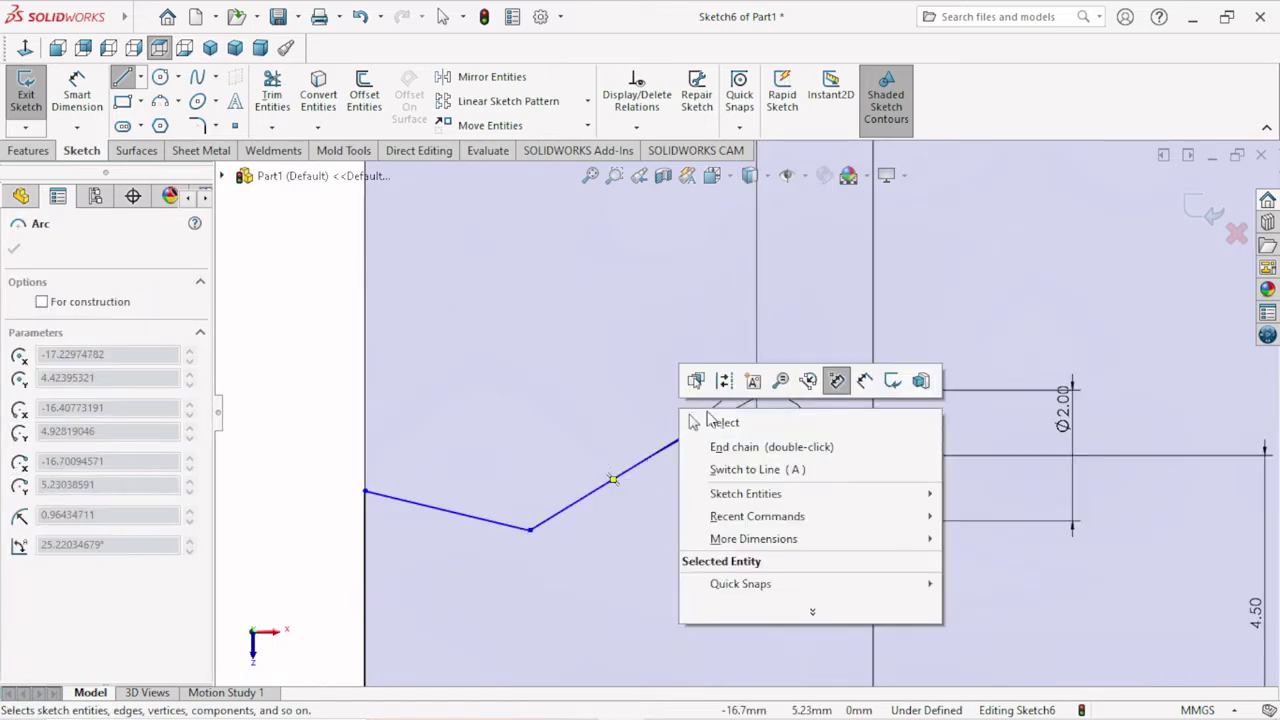
{"action": "left_click", "coordinate": [700, 423]}
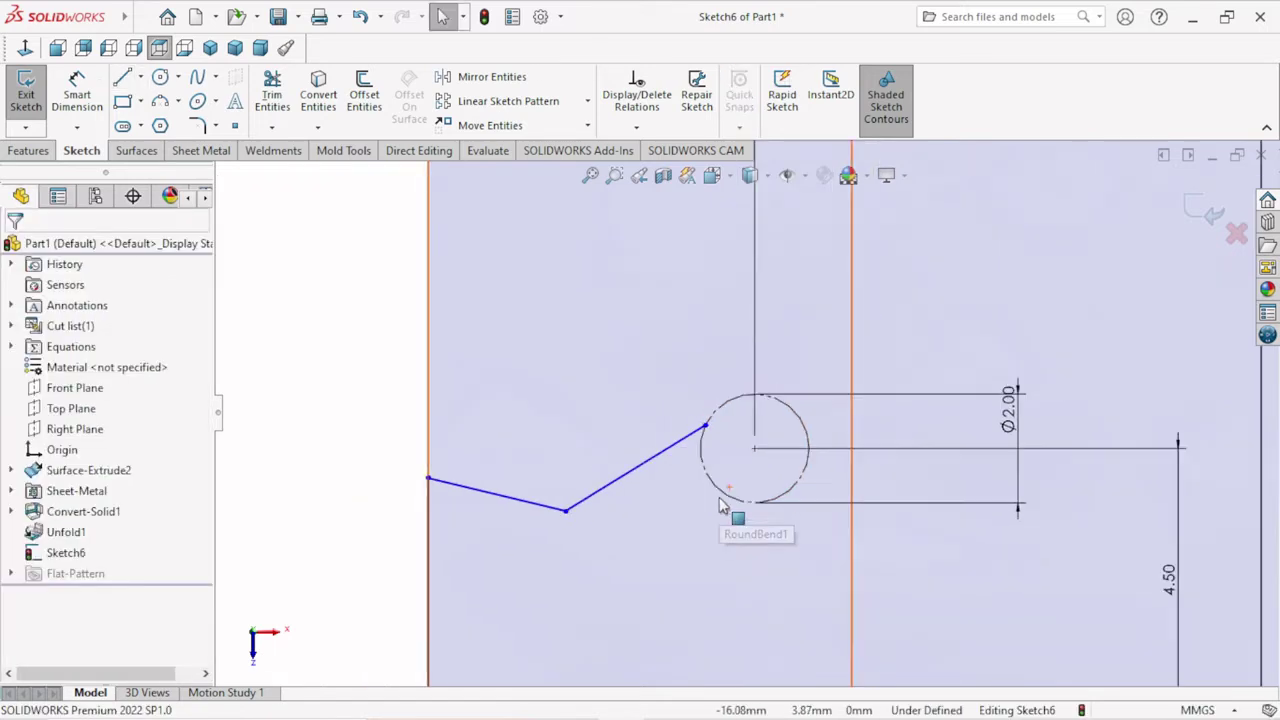
{"action": "middle_click_drag", "start_coordinate": [772, 537], "coordinate": [764, 507], "text": "ctrl"}
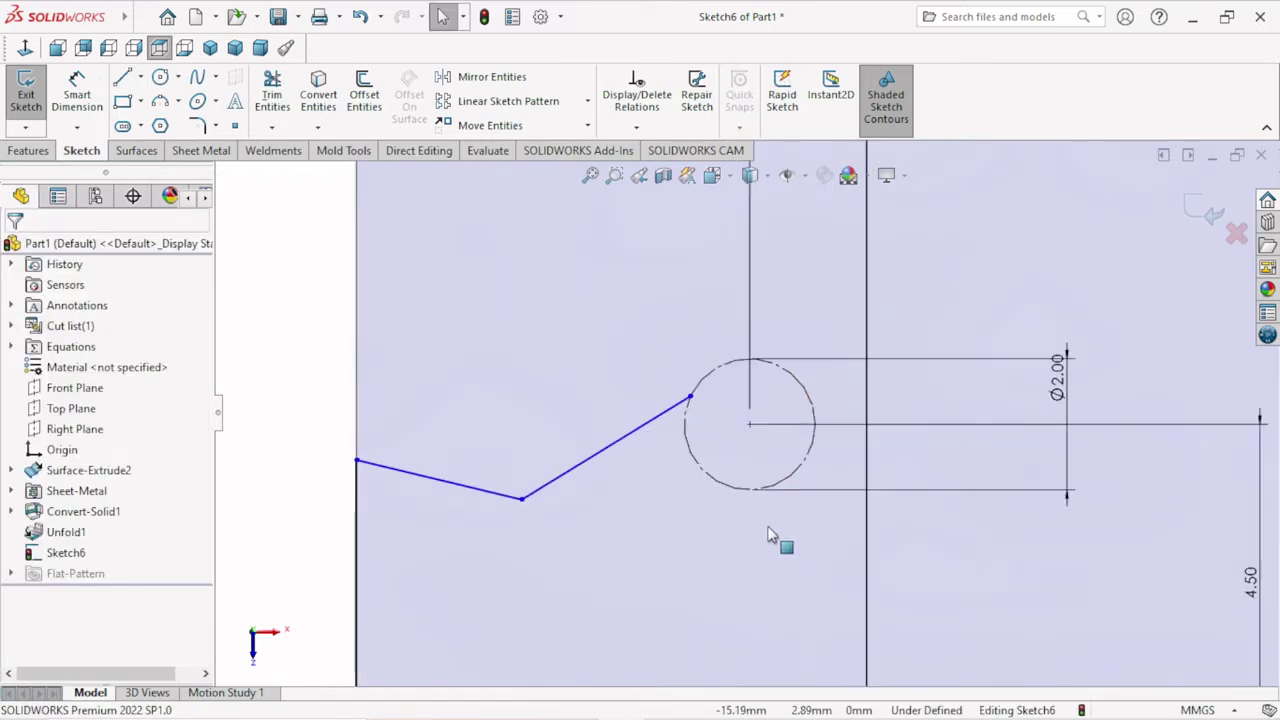
{"action": "left_click", "coordinate": [159, 101]}
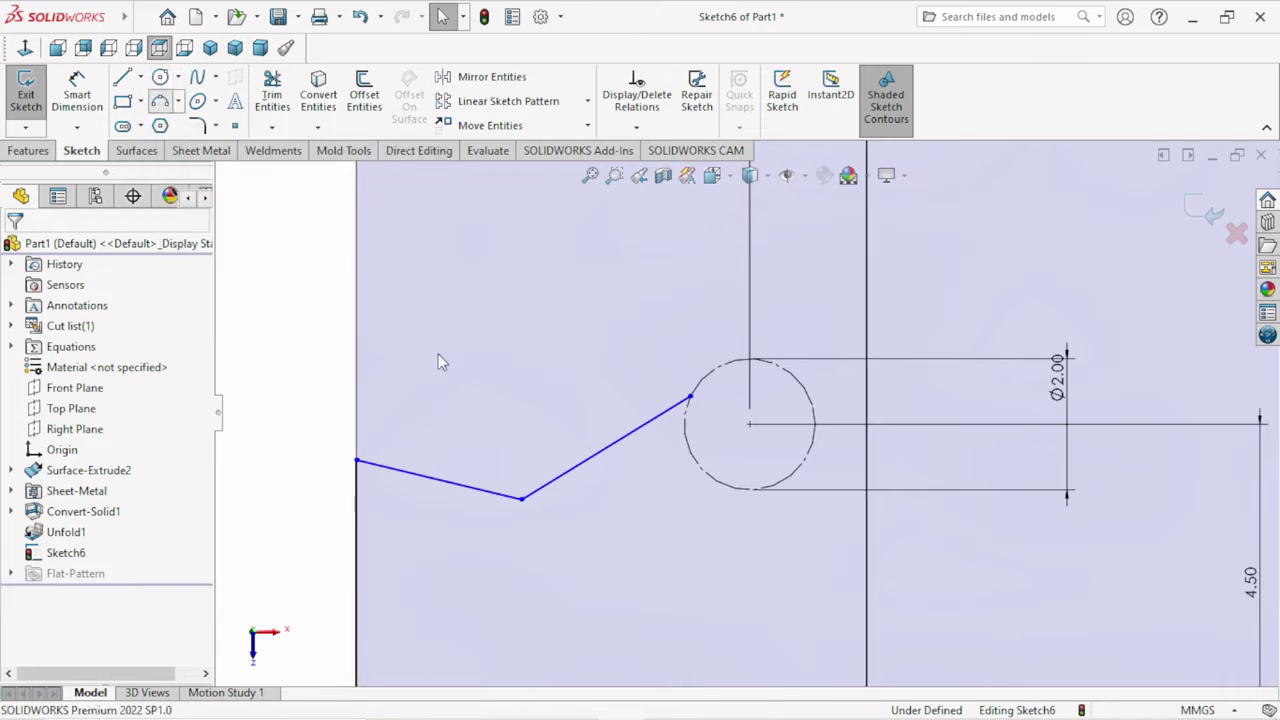
{"action": "left_click", "coordinate": [690, 398]}
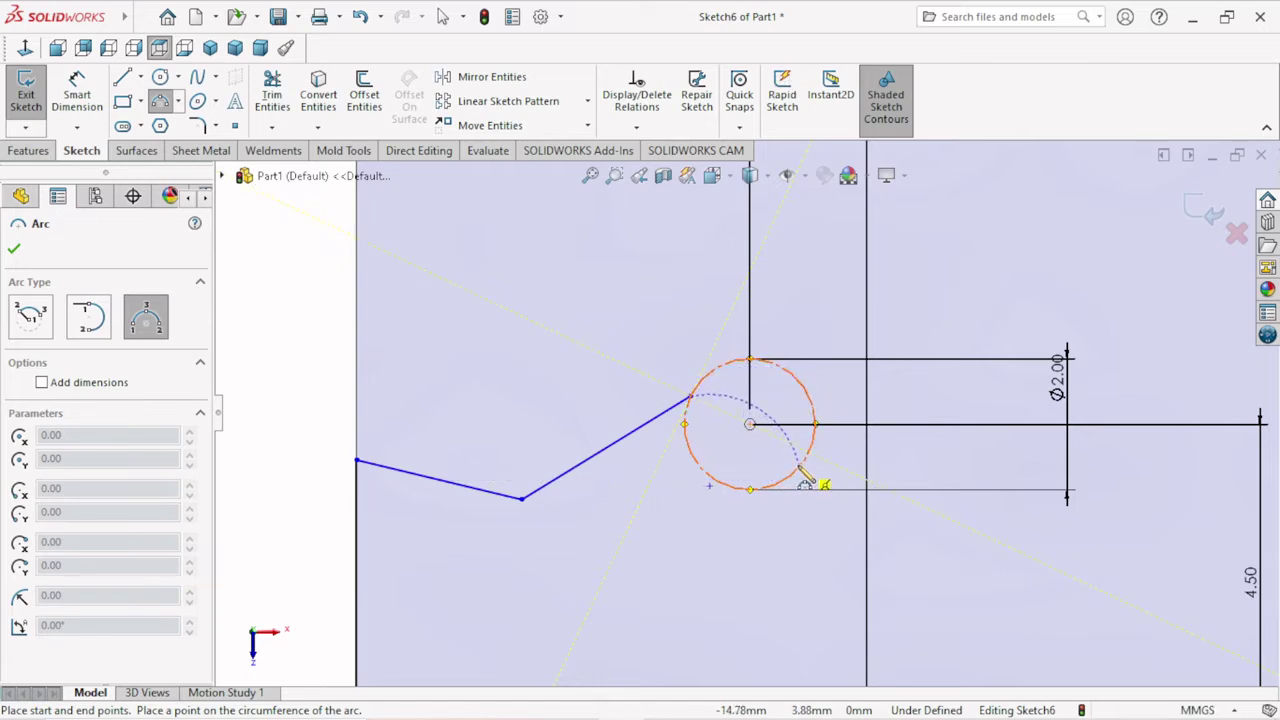
{"action": "left_click", "coordinate": [800, 468]}
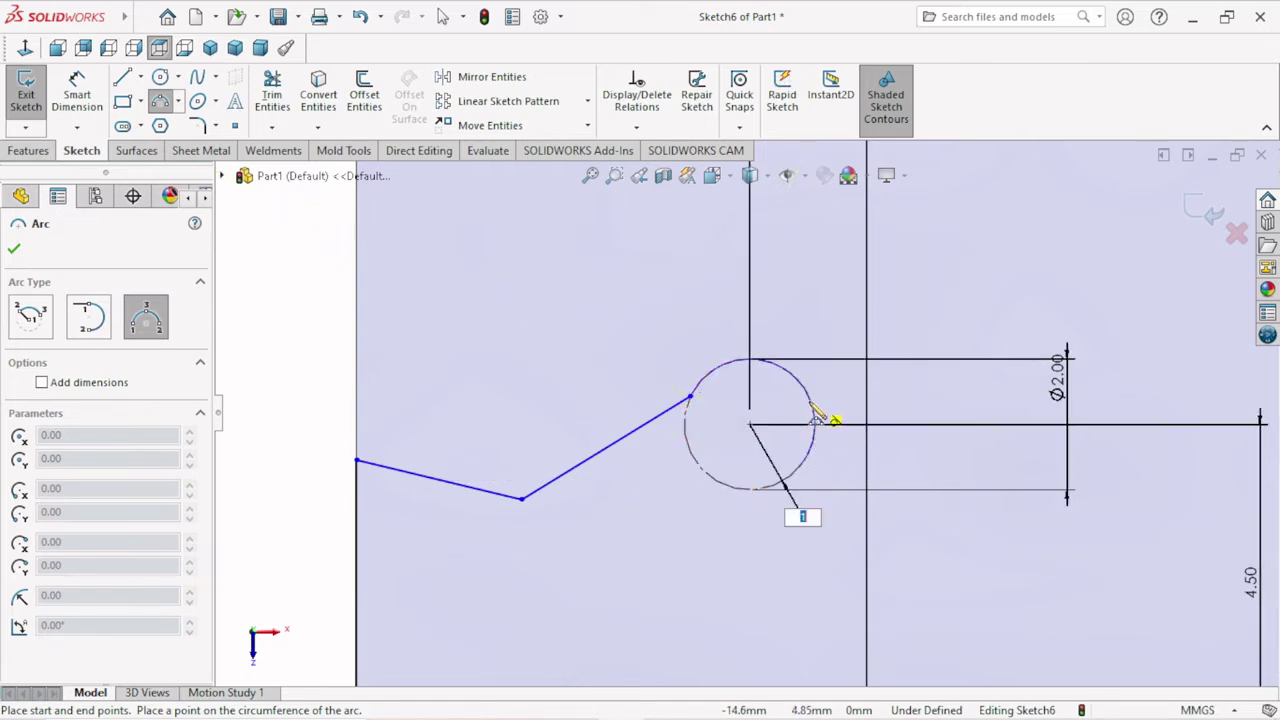
Step: Complete the arc around the circle's right side and exit arc drawing
{"action": "left_click", "coordinate": [818, 418]}
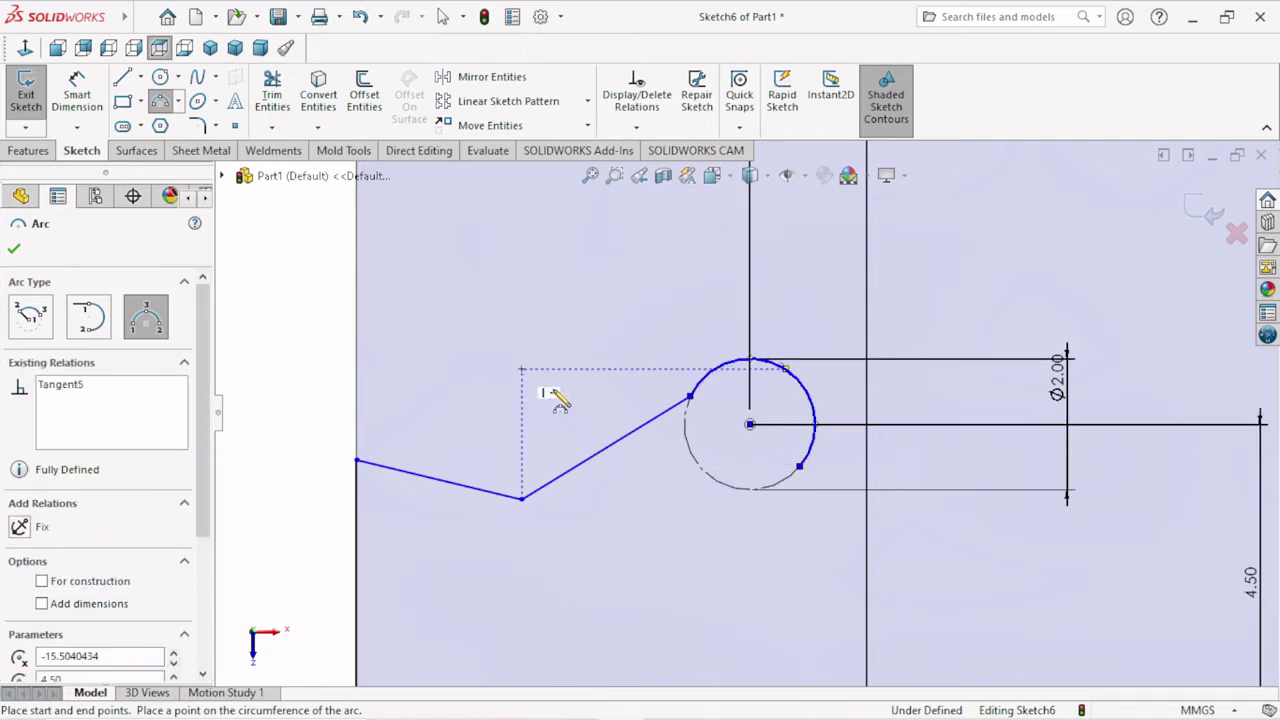
{"action": "right_click", "coordinate": [520, 392]}
{"action": "left_click", "coordinate": [548, 386]}
{"action": "right_click", "coordinate": [512, 380]}
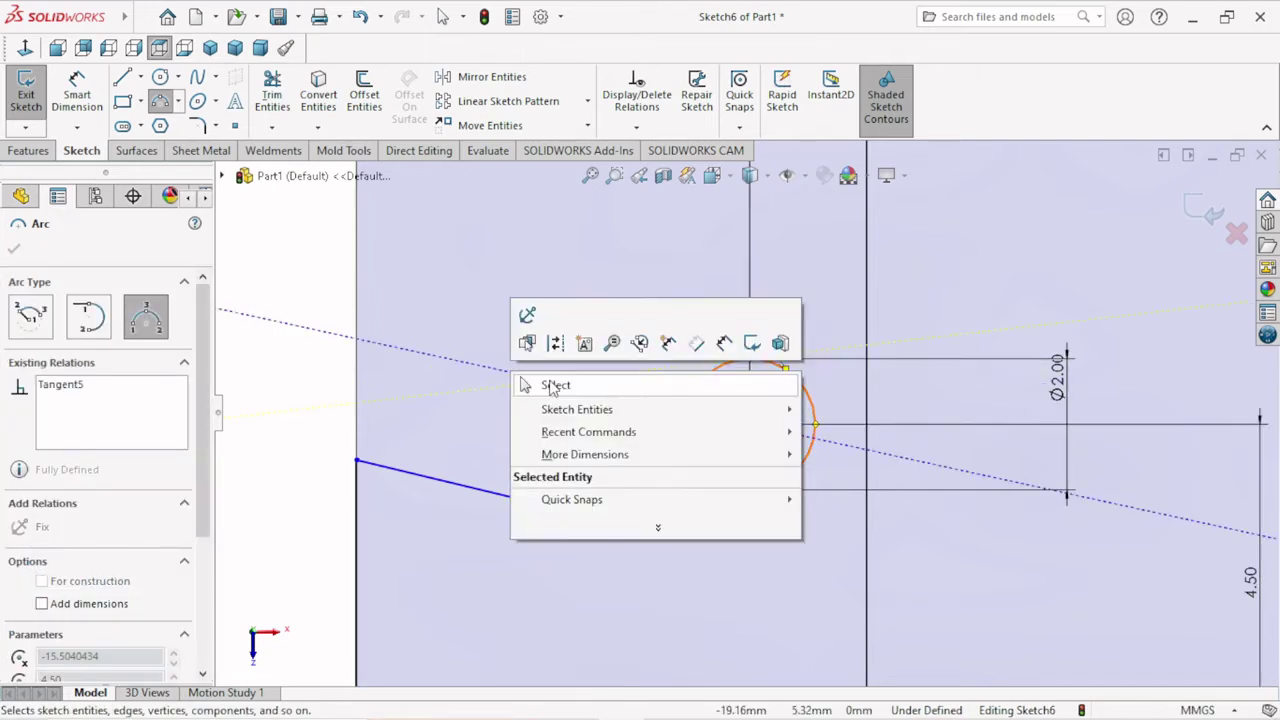
{"action": "left_click", "coordinate": [537, 381]}
{"action": "scroll", "coordinate": [618, 468], "scroll_direction": "down", "scroll_amount": 1}
{"action": "scroll", "coordinate": [618, 468], "scroll_direction": "up", "scroll_amount": 1}
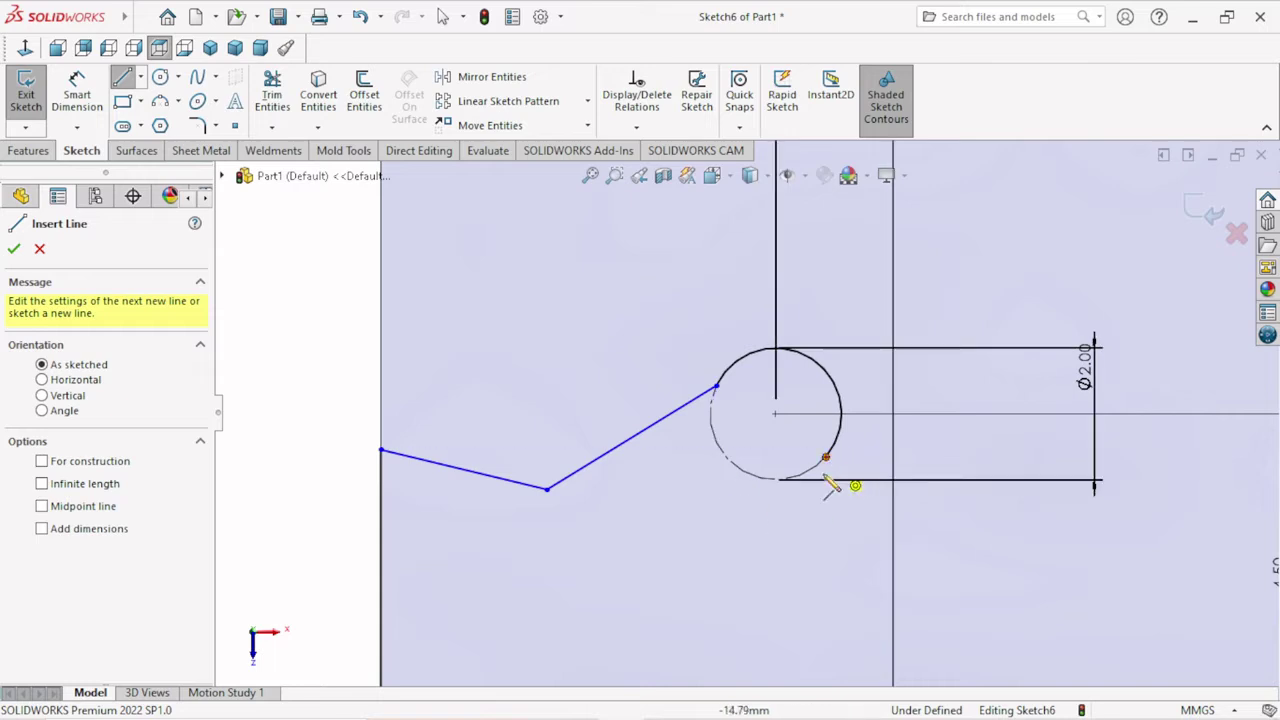
Step: Draw a slanted line down-left from the arc's lower end, then a short drop onto the centerline
{"action": "scroll", "coordinate": [826, 486], "scroll_direction": "up", "scroll_amount": 2}
{"action": "scroll", "coordinate": [790, 480], "scroll_direction": "down", "scroll_amount": 1}
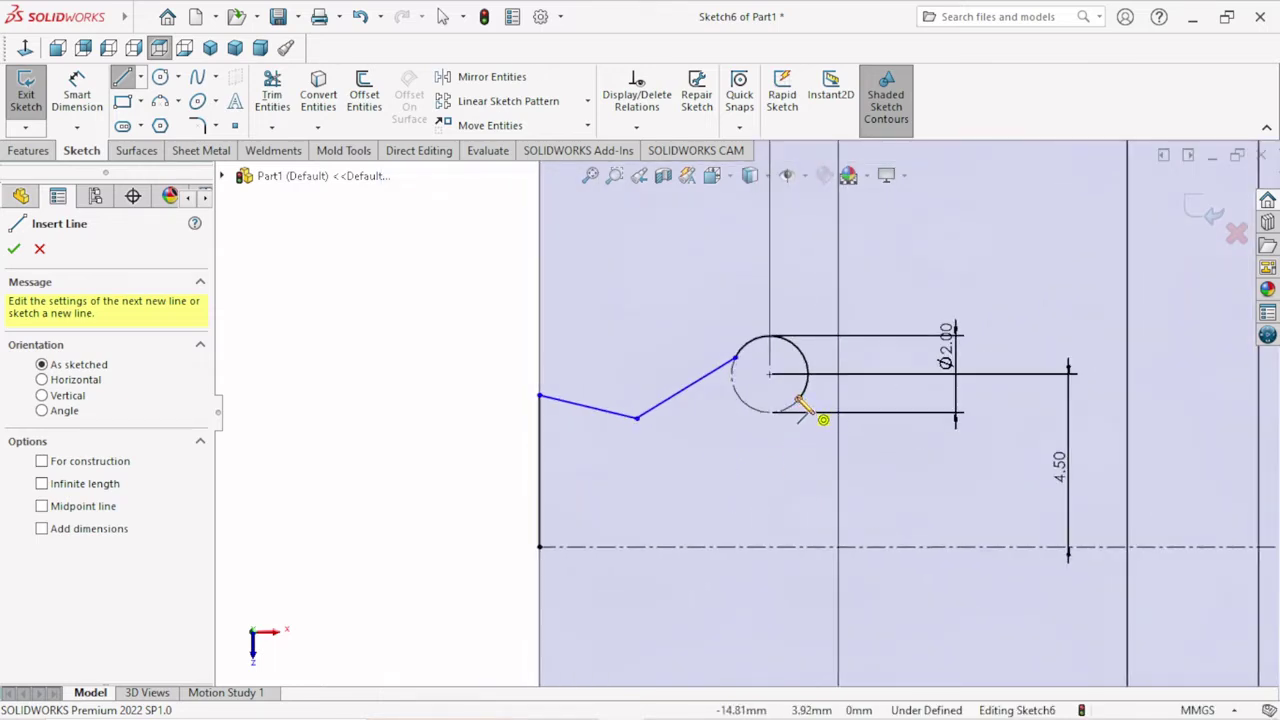
{"action": "left_click", "coordinate": [798, 401]}
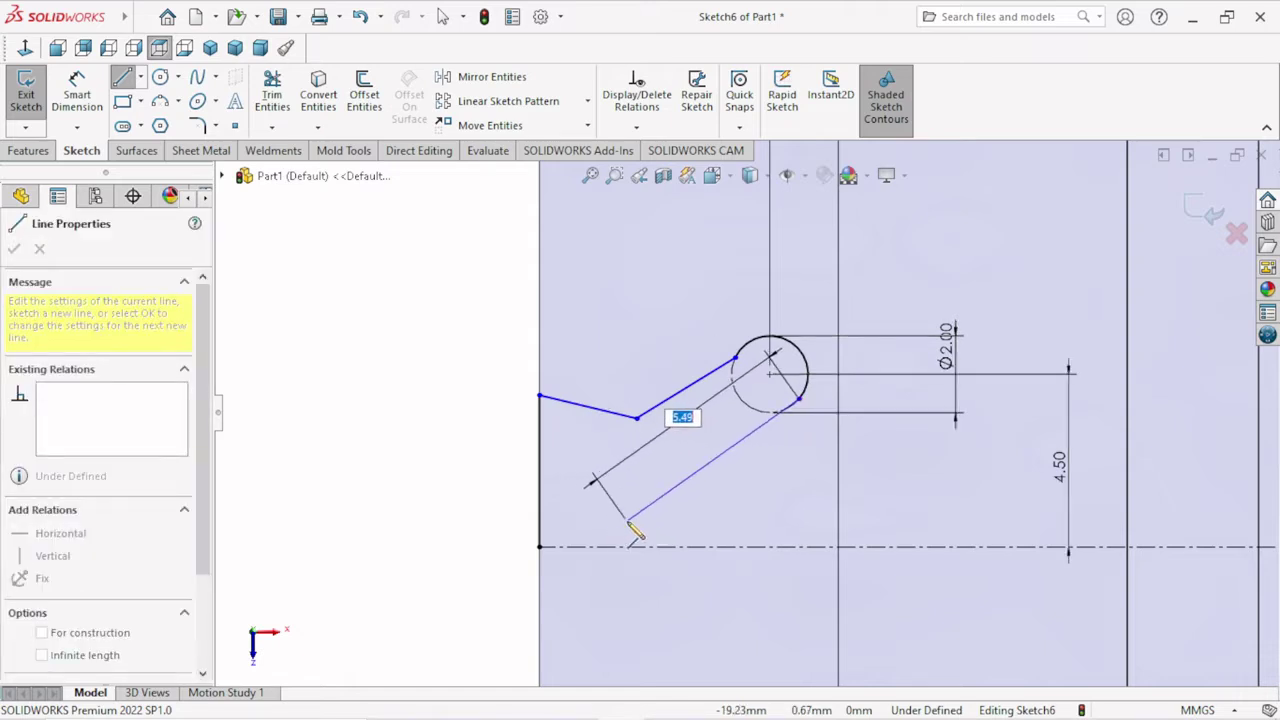
{"action": "left_click", "coordinate": [624, 521]}
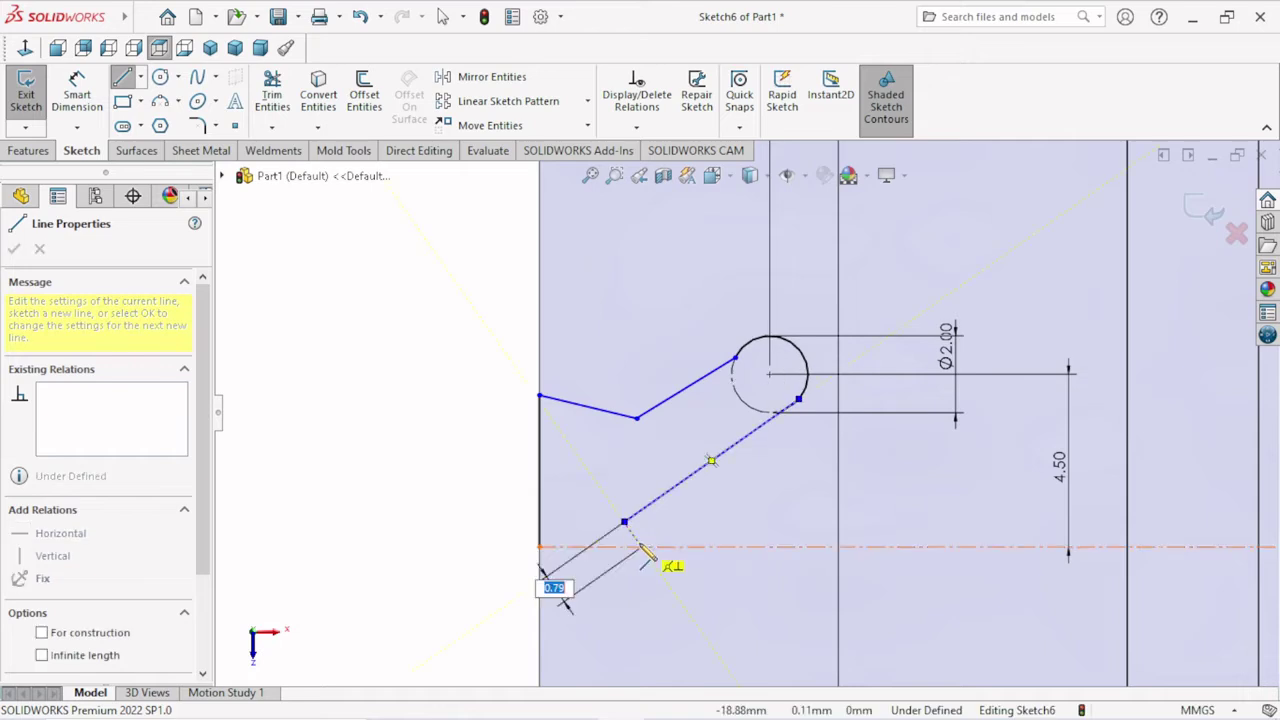
{"action": "left_click", "coordinate": [624, 545]}
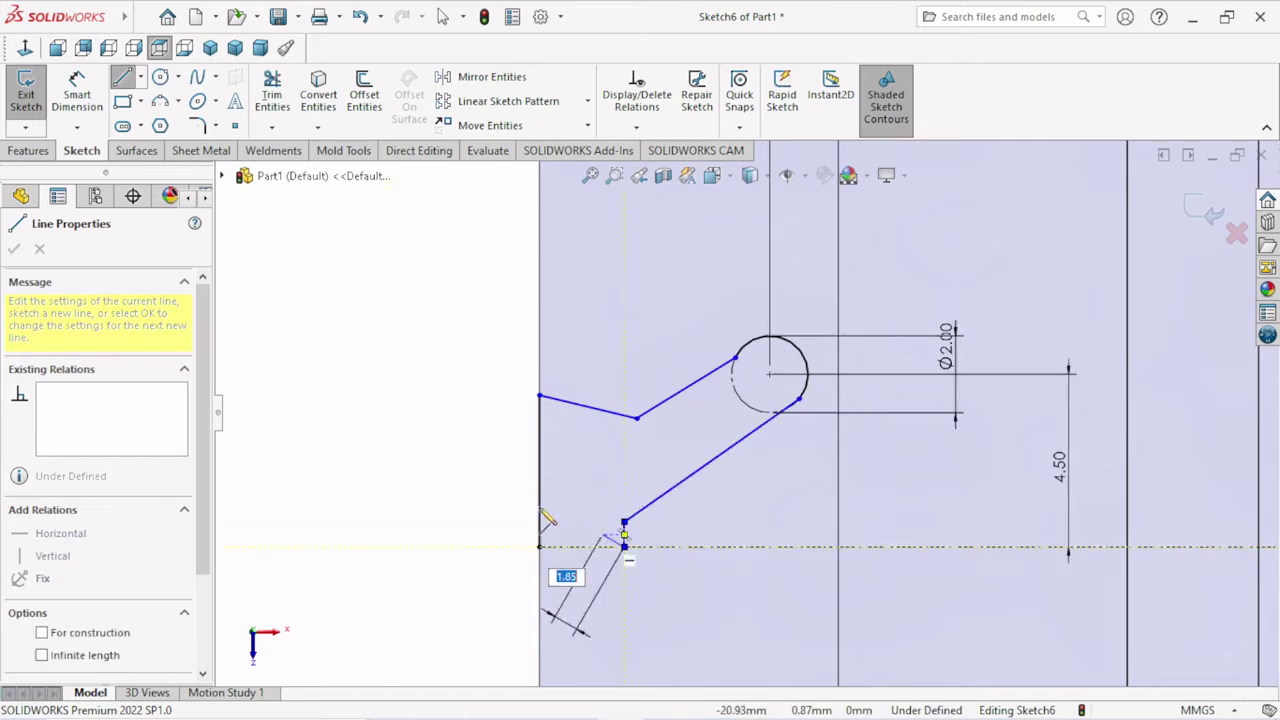
{"action": "right_click", "coordinate": [479, 490]}
{"action": "left_click", "coordinate": [515, 494]}
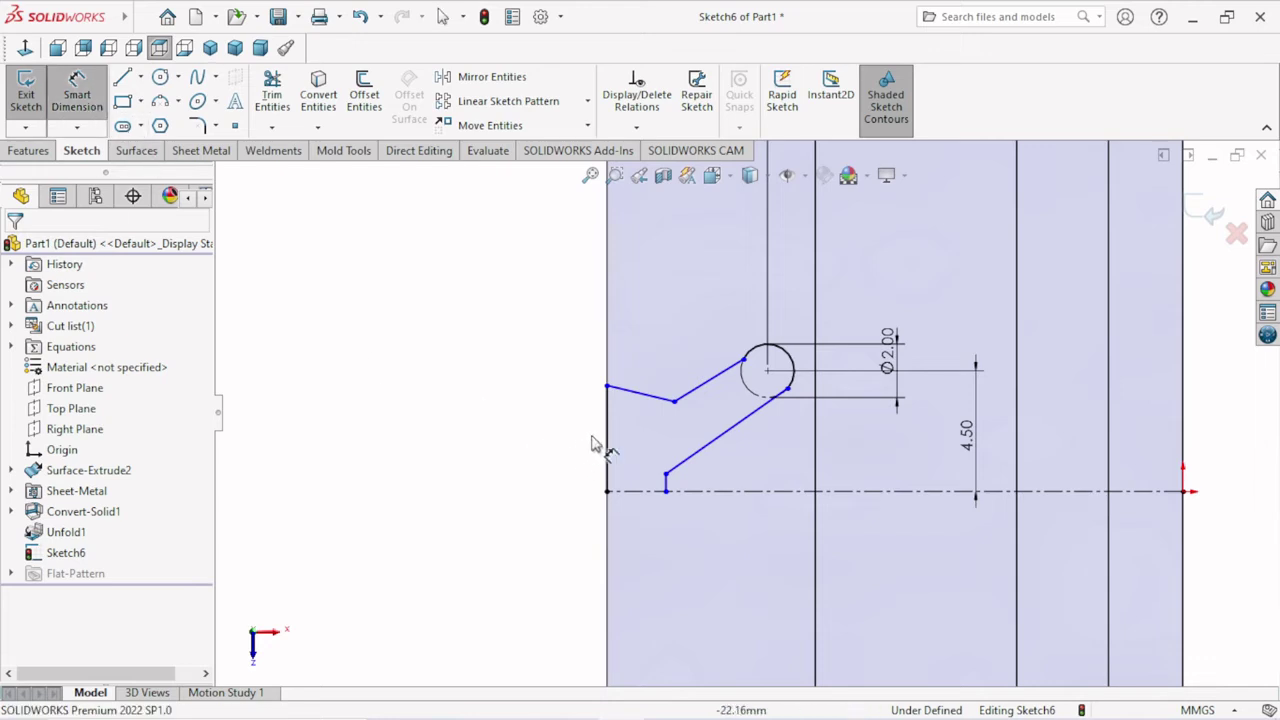
Step: Dimension the left vertical line to 5 mm
{"action": "left_click", "coordinate": [606, 440]}
{"action": "left_click", "coordinate": [557, 440]}
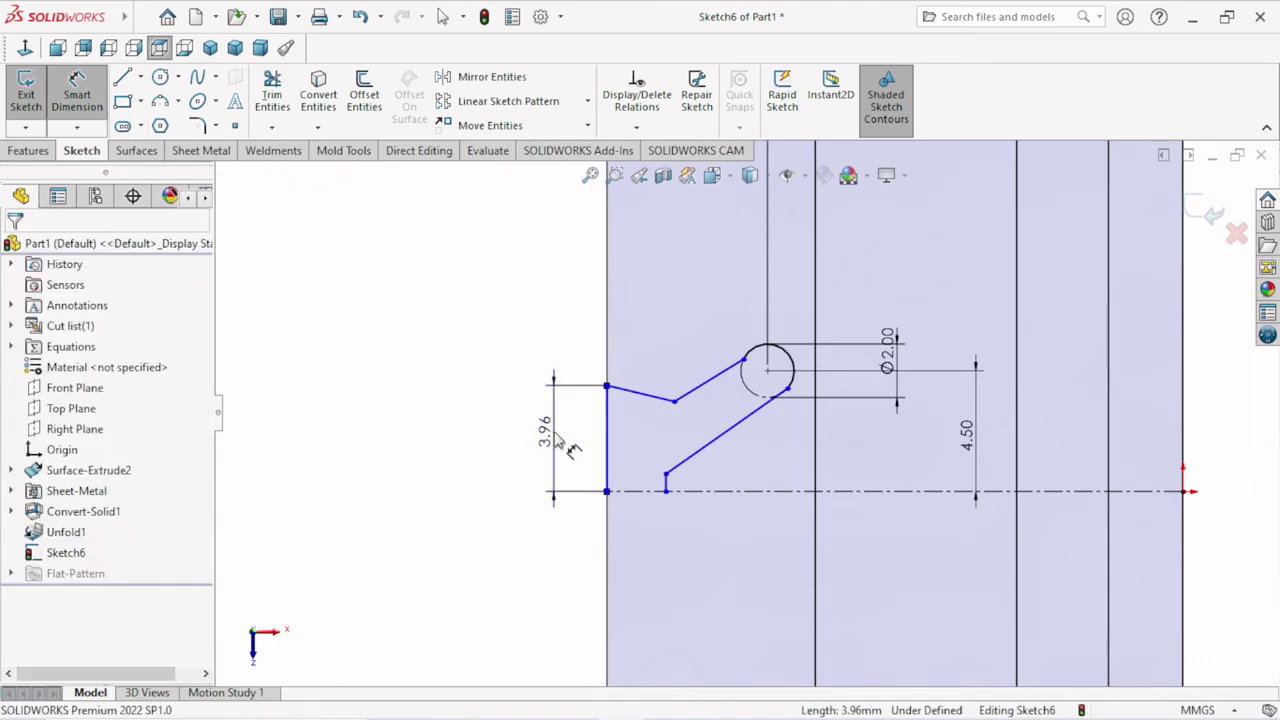
{"action": "type", "text": "5"}
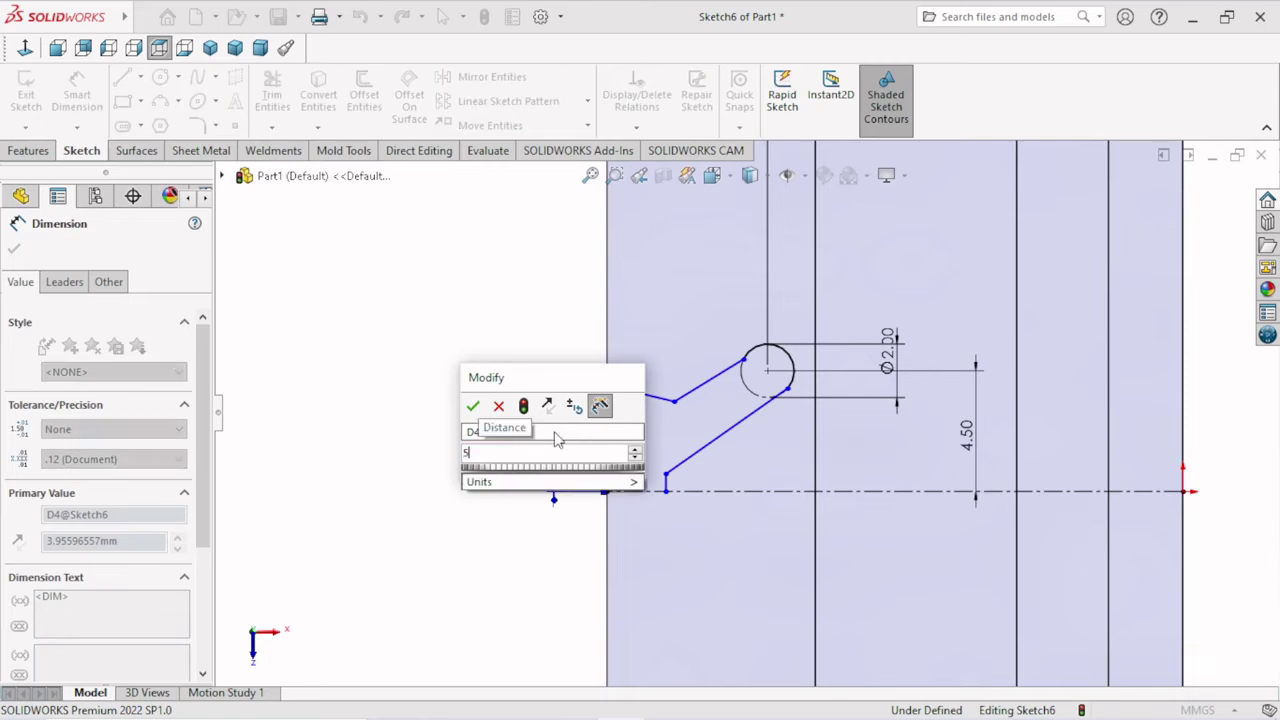
{"action": "left_click", "coordinate": [474, 406]}
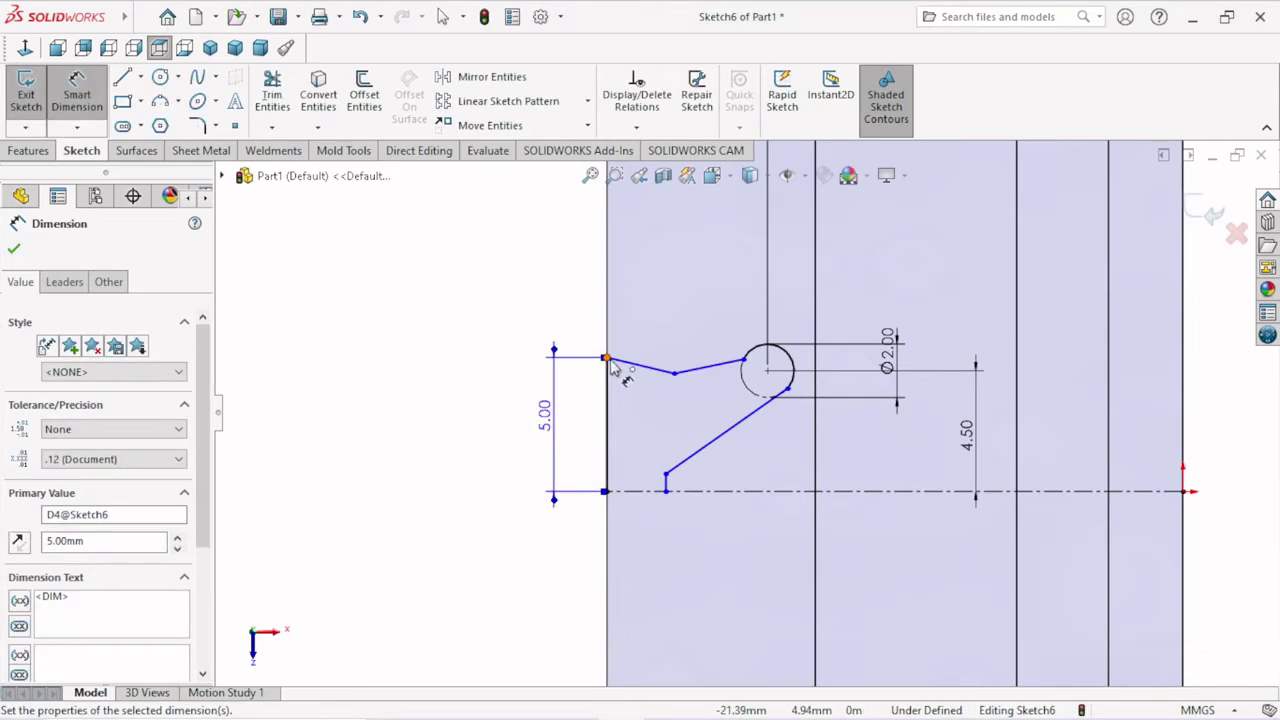
Step: Place the upper bend vertex 3 mm horizontally from the left line's top end
{"action": "left_click", "coordinate": [605, 358]}
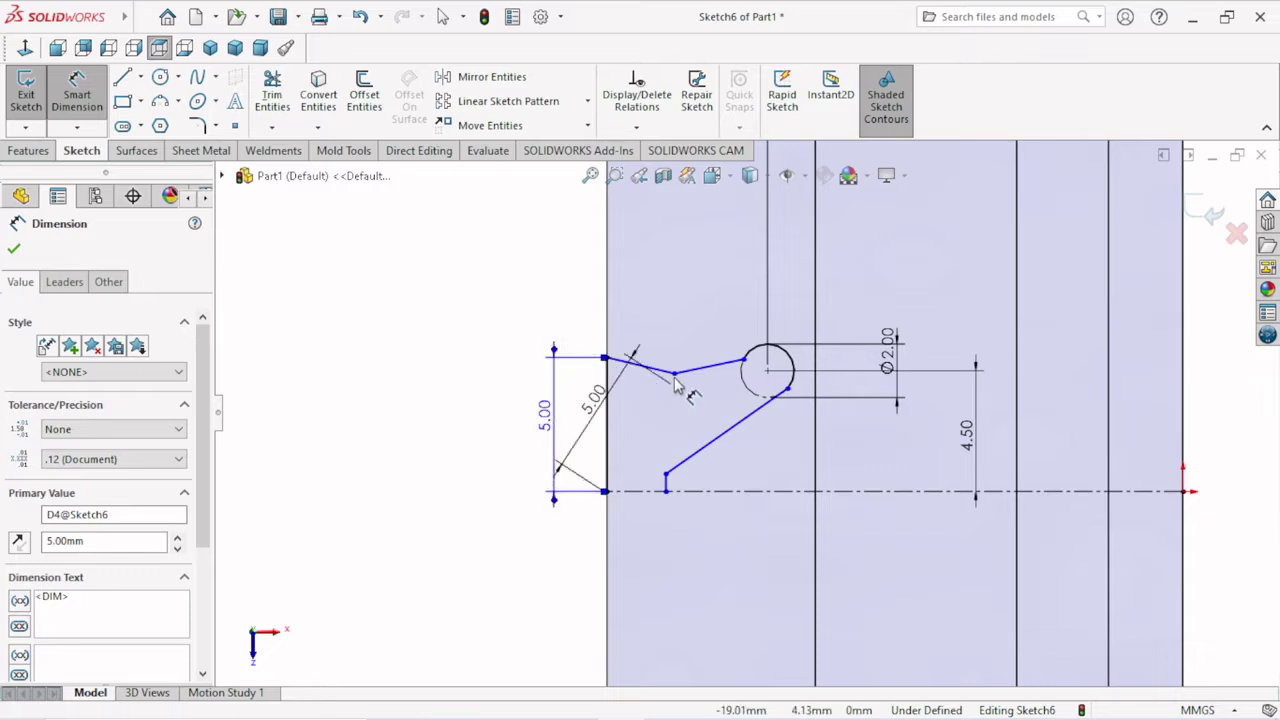
{"action": "key", "text": "Escape"}
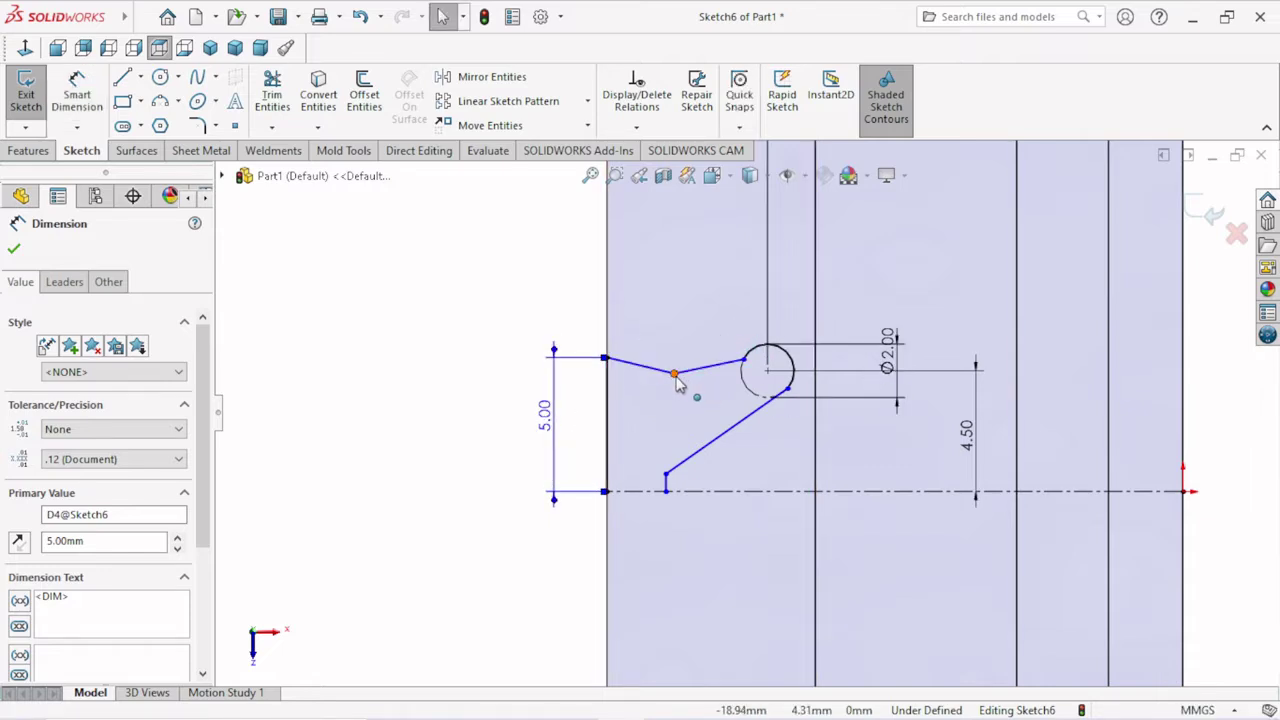
{"action": "left_click", "coordinate": [674, 373]}
{"action": "left_click", "coordinate": [606, 358]}
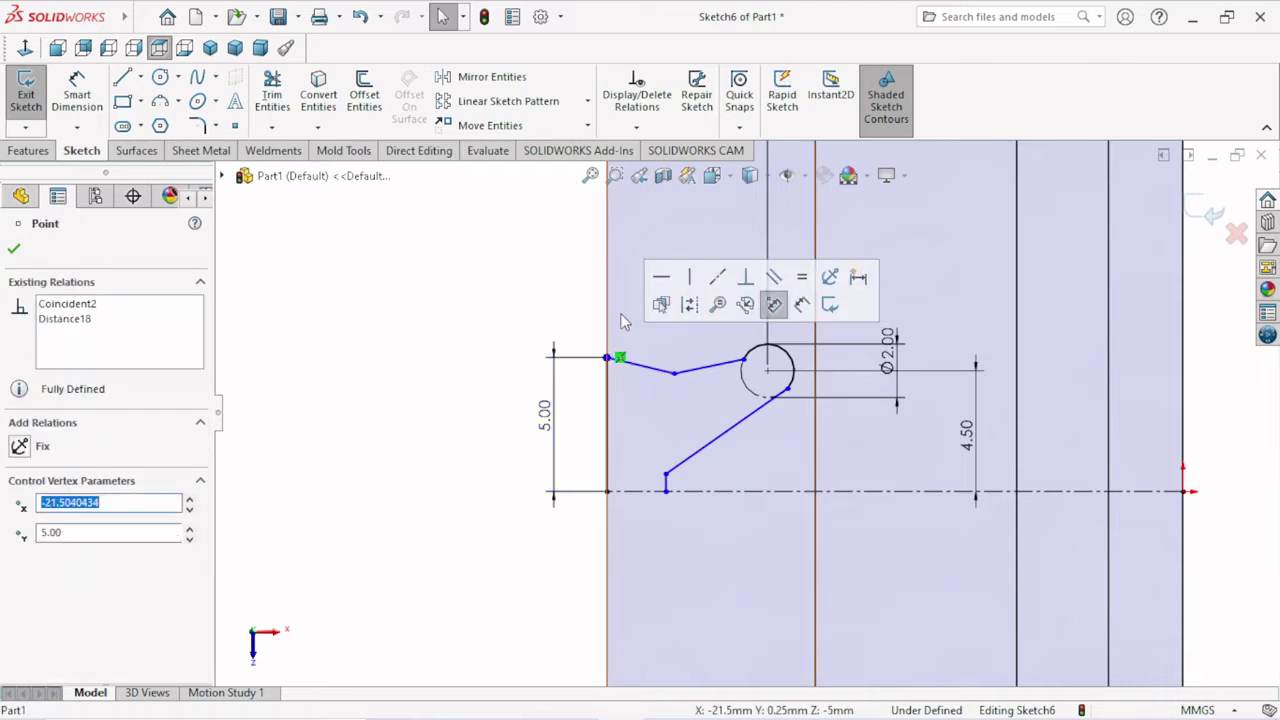
{"action": "left_click", "coordinate": [77, 95]}
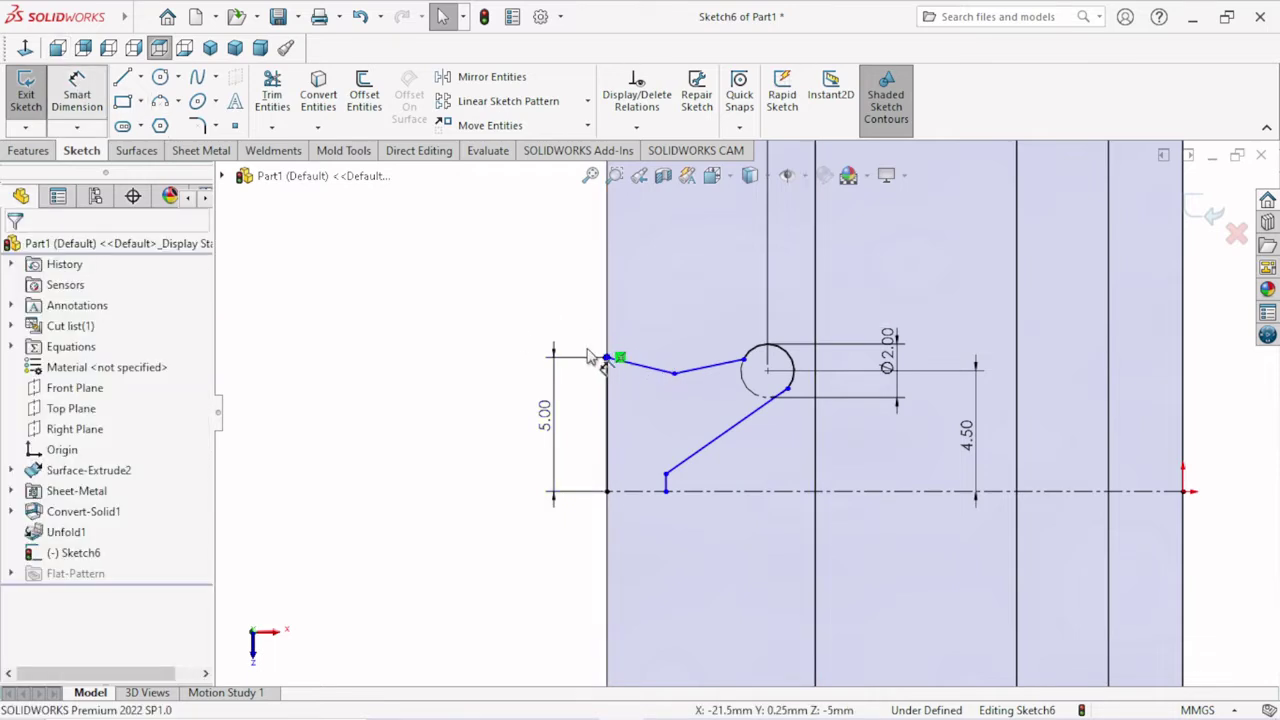
{"action": "left_click", "coordinate": [674, 373]}
{"action": "left_click", "coordinate": [606, 358]}
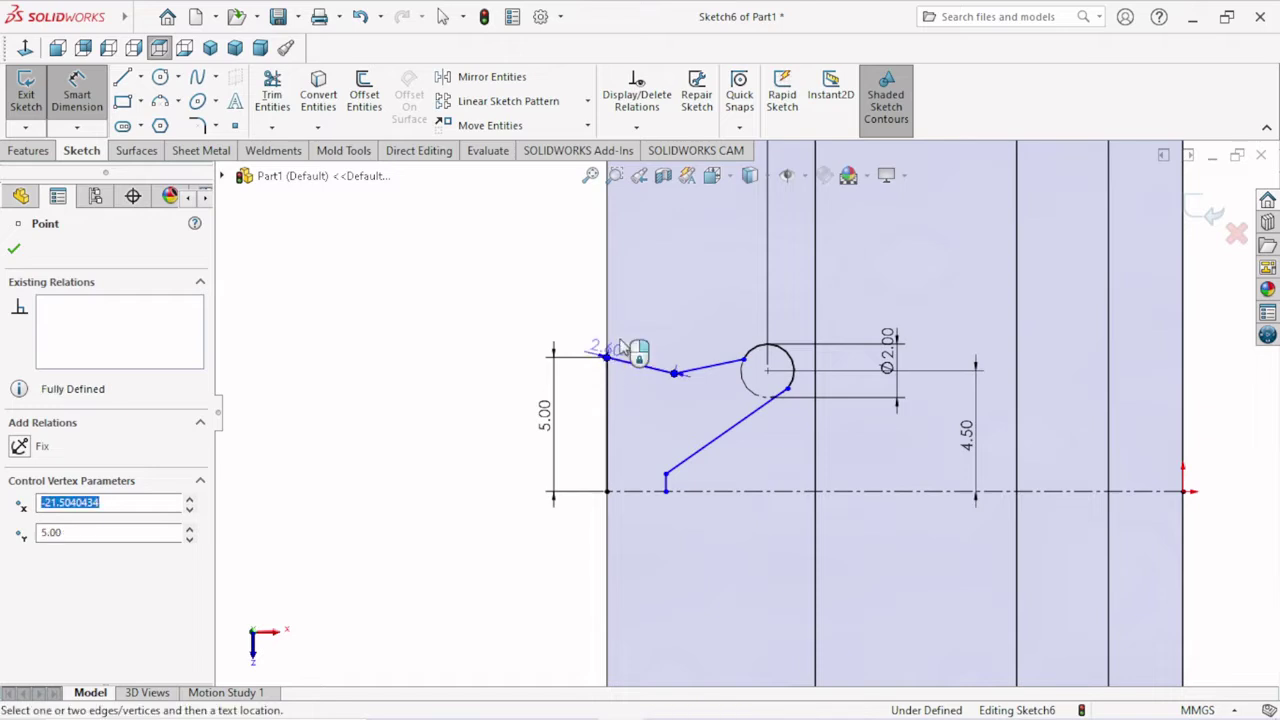
{"action": "left_click", "coordinate": [632, 321]}
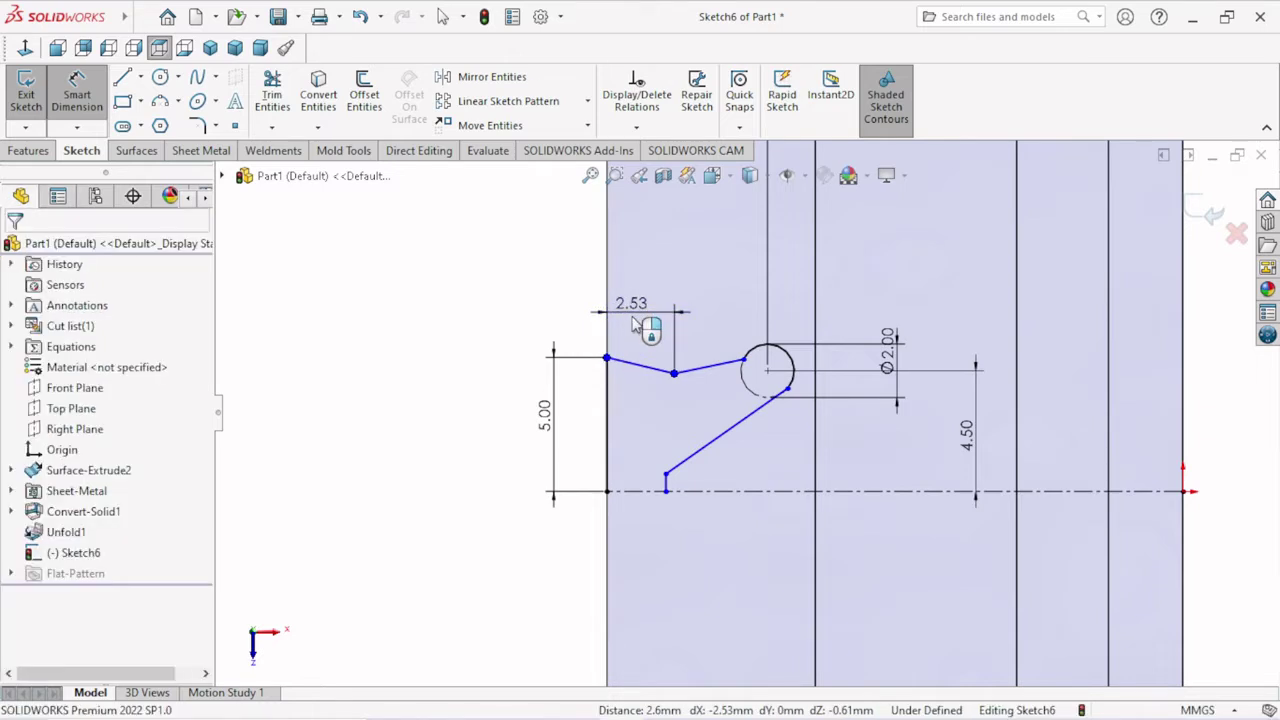
{"action": "type", "text": "3"}
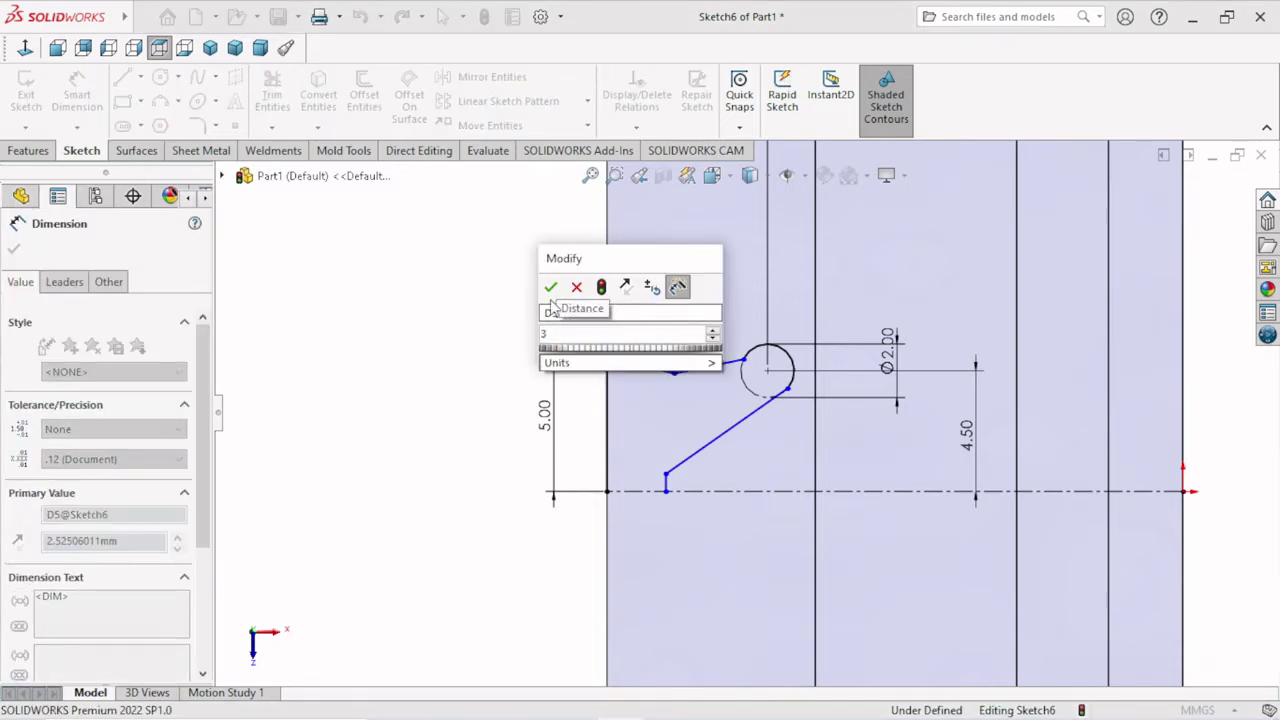
{"action": "left_click", "coordinate": [550, 288]}
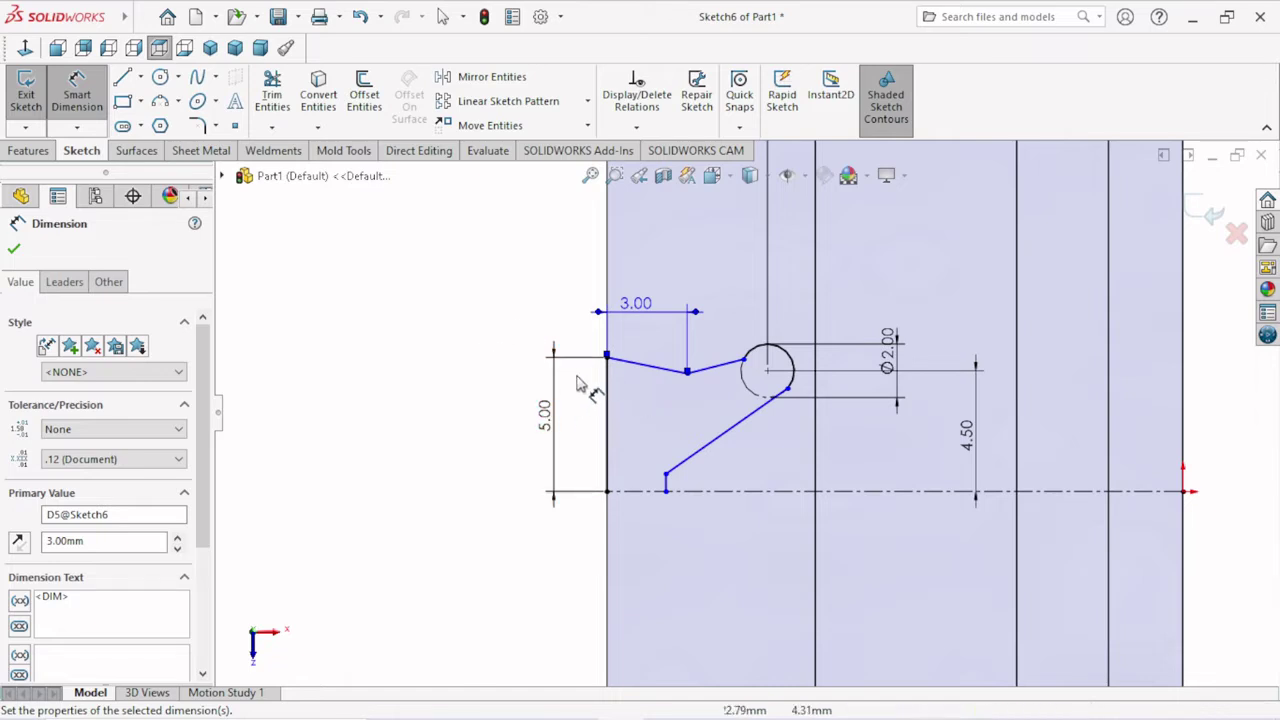
Step: Set the short bottom vertical line to 1.29 mm and move its label below the line
{"action": "left_click", "coordinate": [664, 484]}
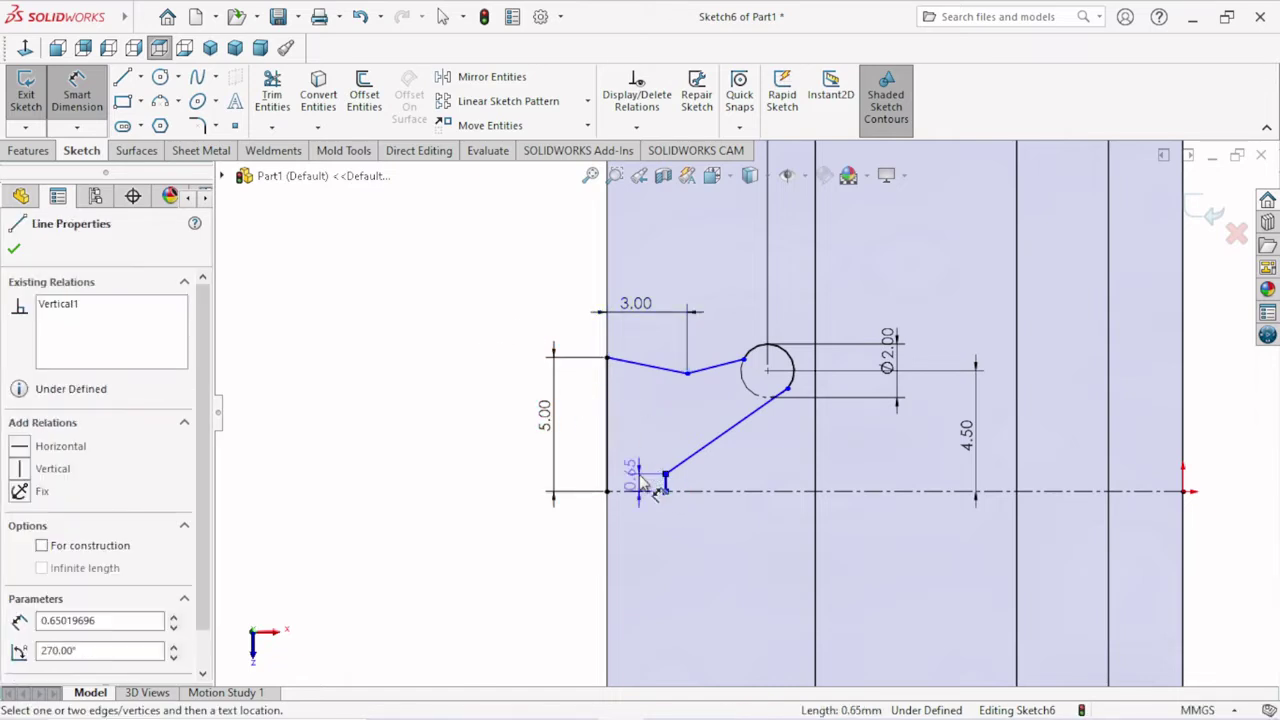
{"action": "left_click", "coordinate": [648, 460]}
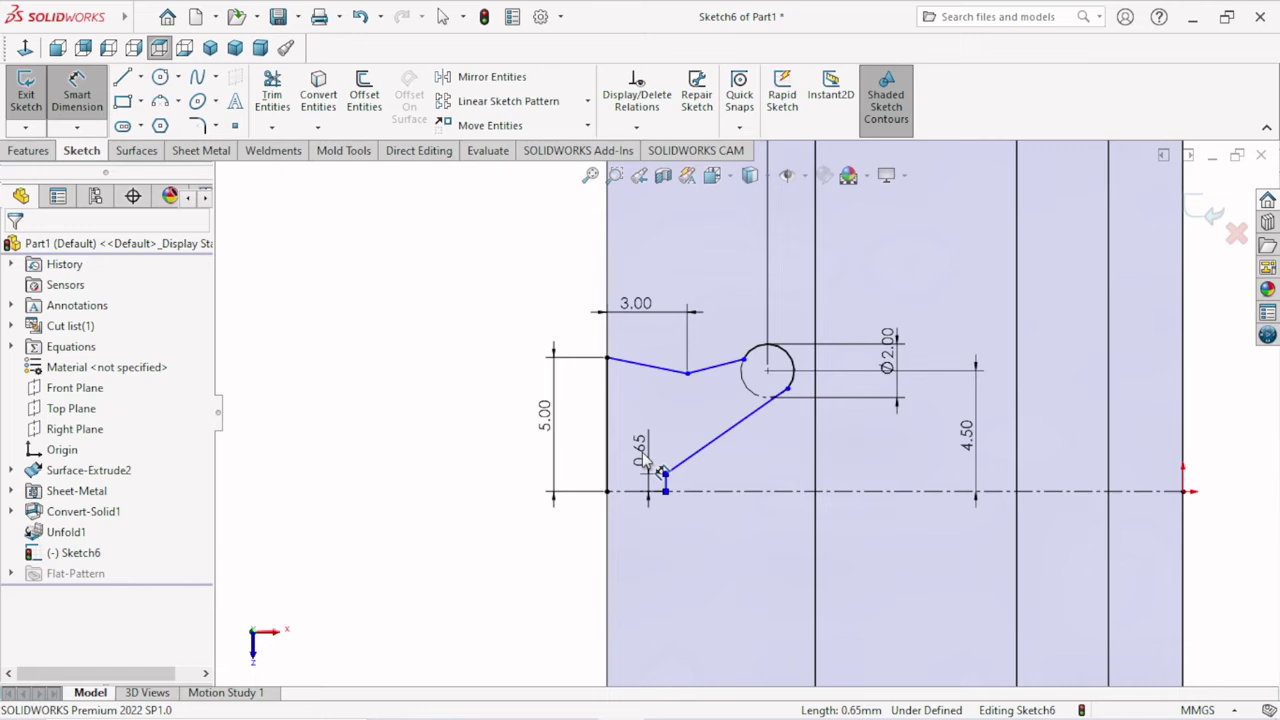
{"action": "type", "text": "1.2"}
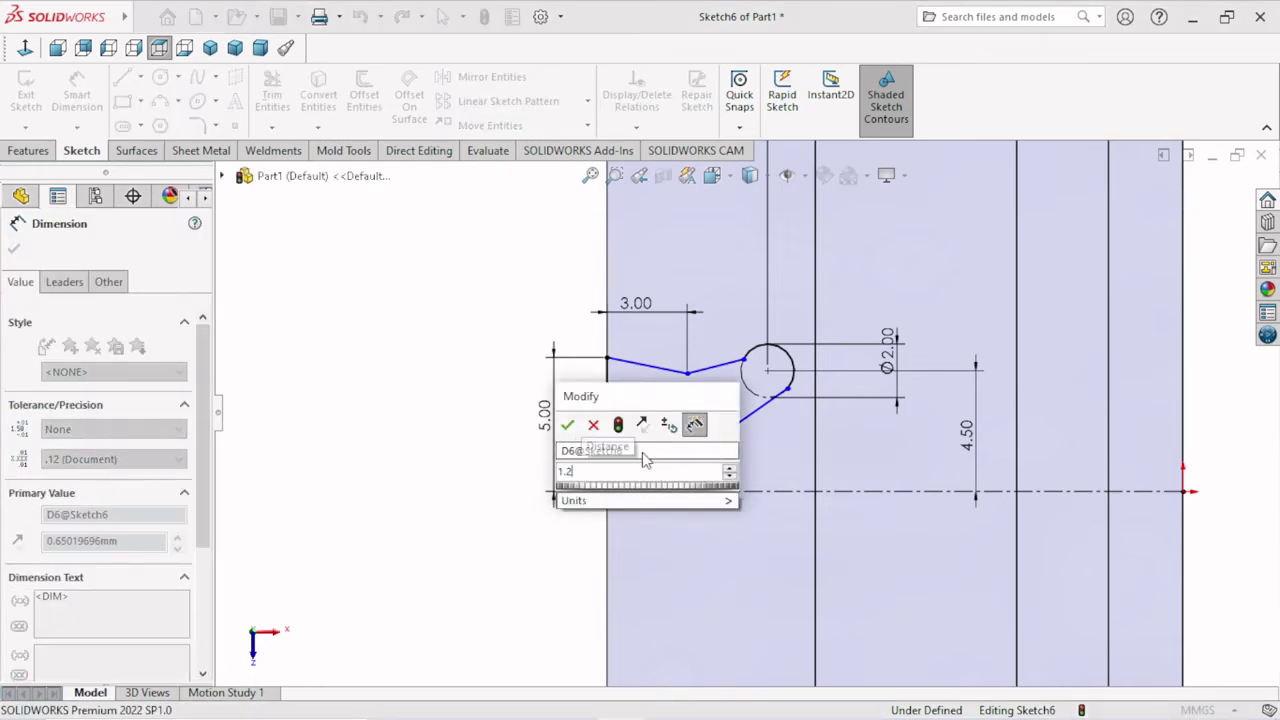
{"action": "type", "text": "8"}
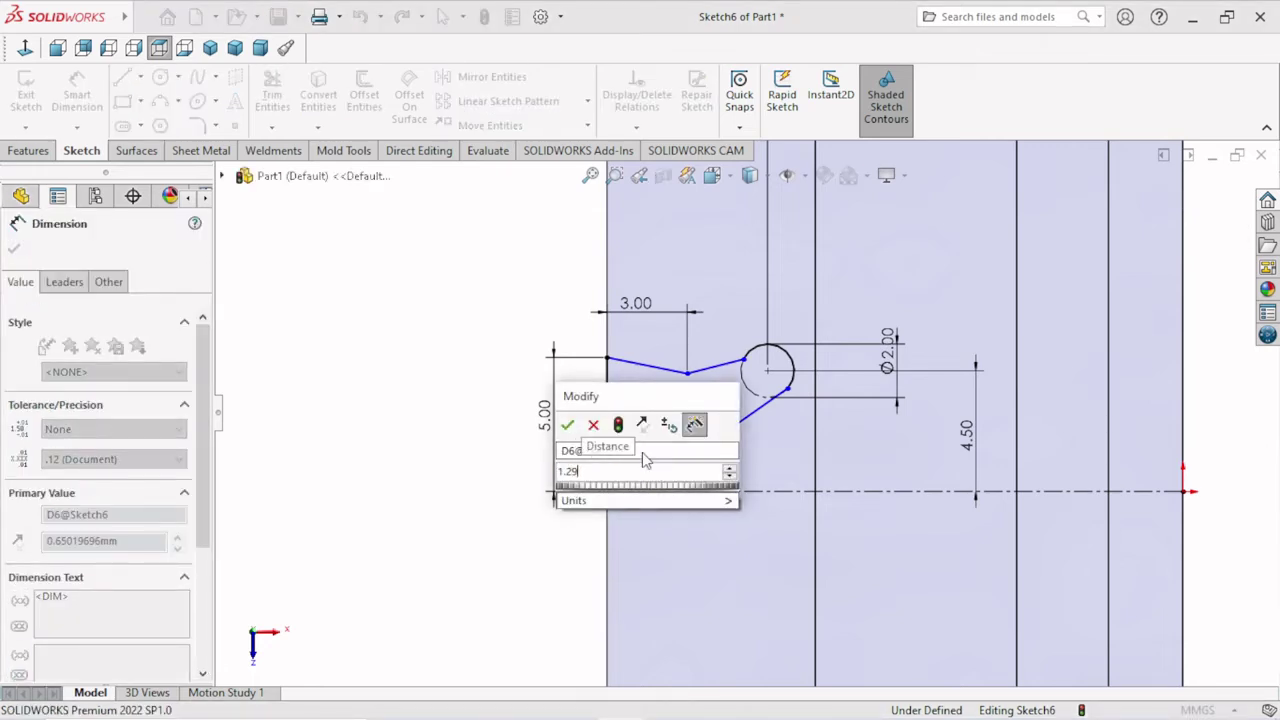
{"action": "key", "text": "Escape"}
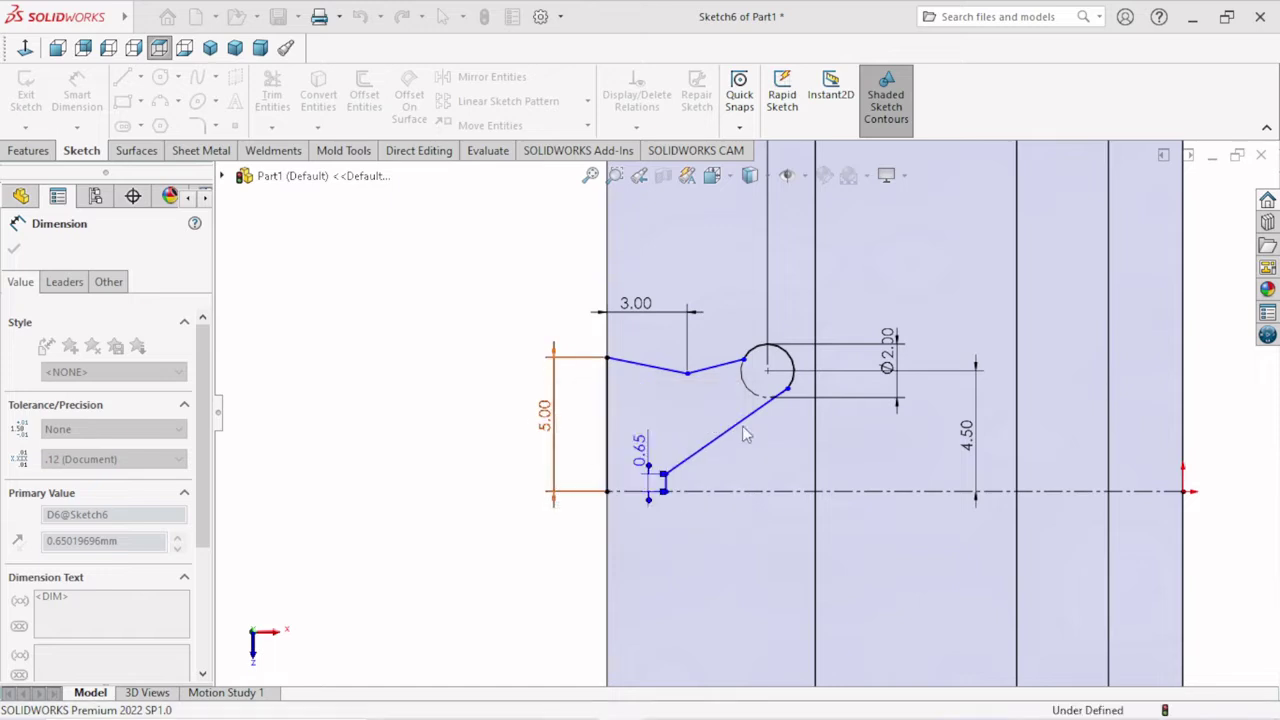
{"action": "scroll", "coordinate": [785, 460], "scroll_direction": "up", "scroll_amount": 2}
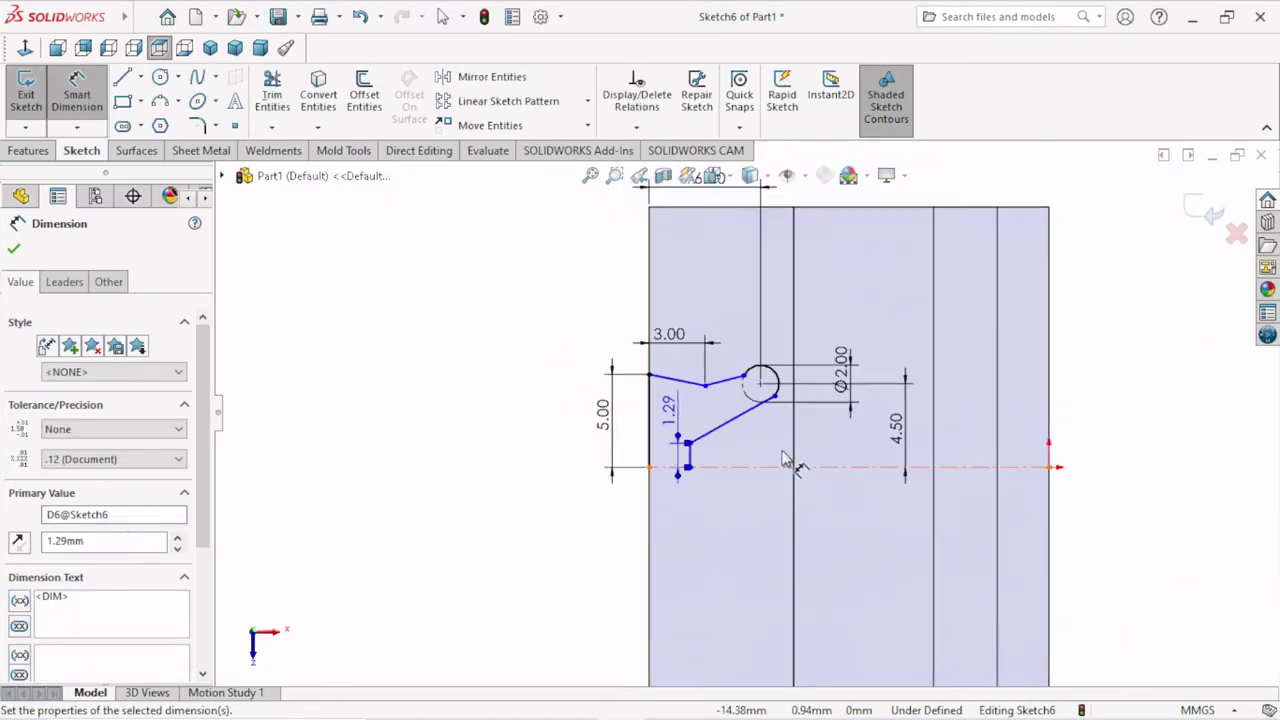
{"action": "scroll", "coordinate": [785, 460], "scroll_direction": "down", "scroll_amount": 2}
{"action": "mouse_move", "coordinate": [626, 405]}
{"action": "left_mouse_down"}
{"action": "mouse_move", "coordinate": [680, 452]}
{"action": "mouse_move", "coordinate": [679, 508]}
{"action": "left_mouse_up"}
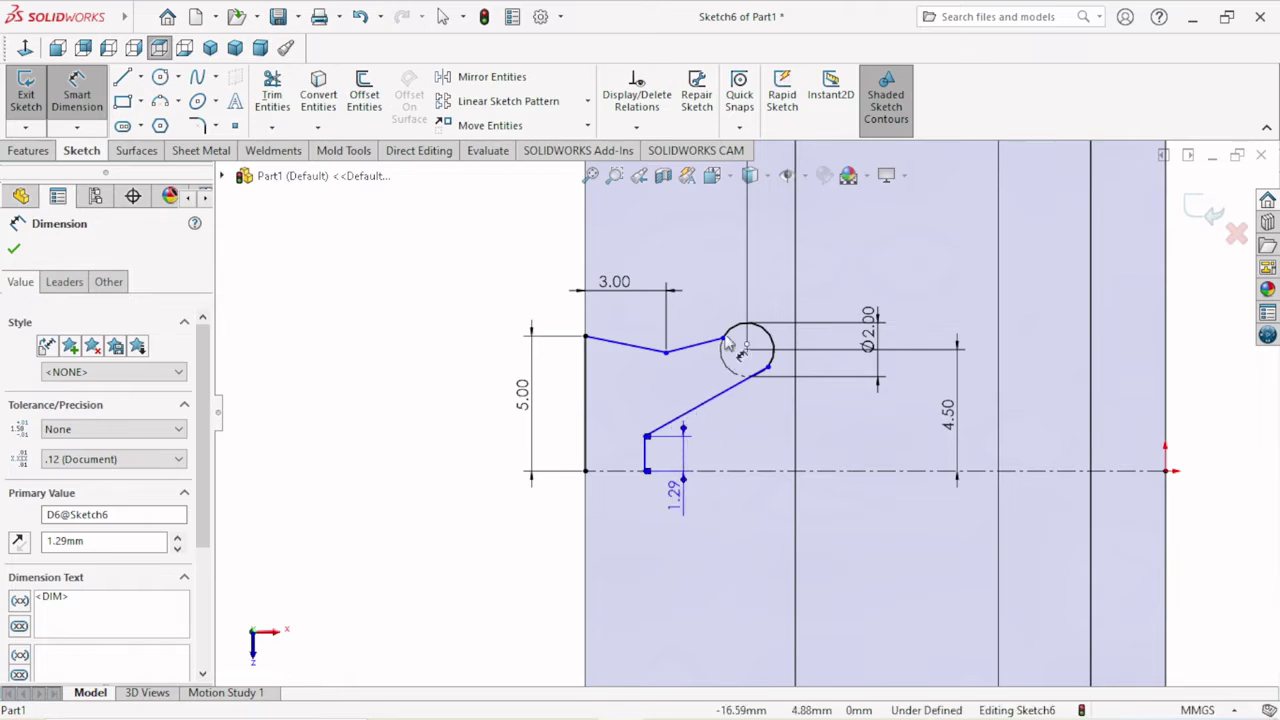
Step: Try dimensioning from the short line's top end to the upper bend vertex, then restart Smart Dimension
{"action": "scroll", "coordinate": [672, 365], "scroll_direction": "down", "scroll_amount": 1}
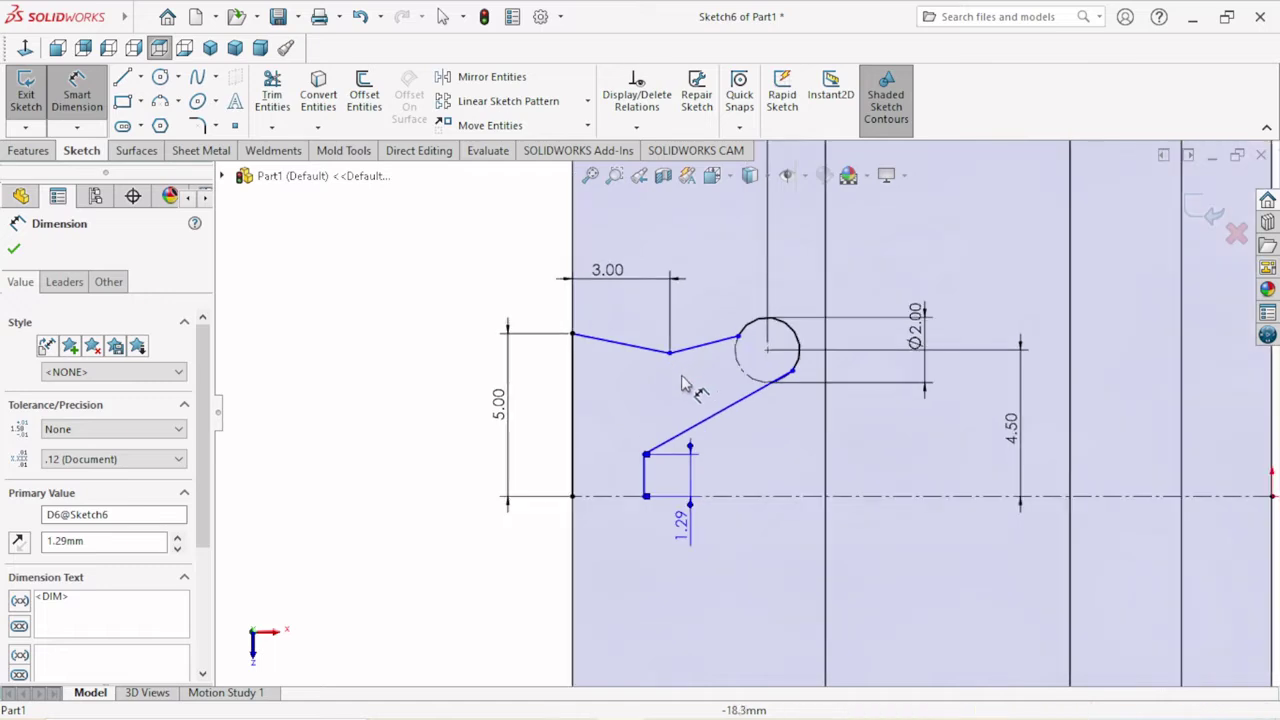
{"action": "left_click", "coordinate": [669, 353]}
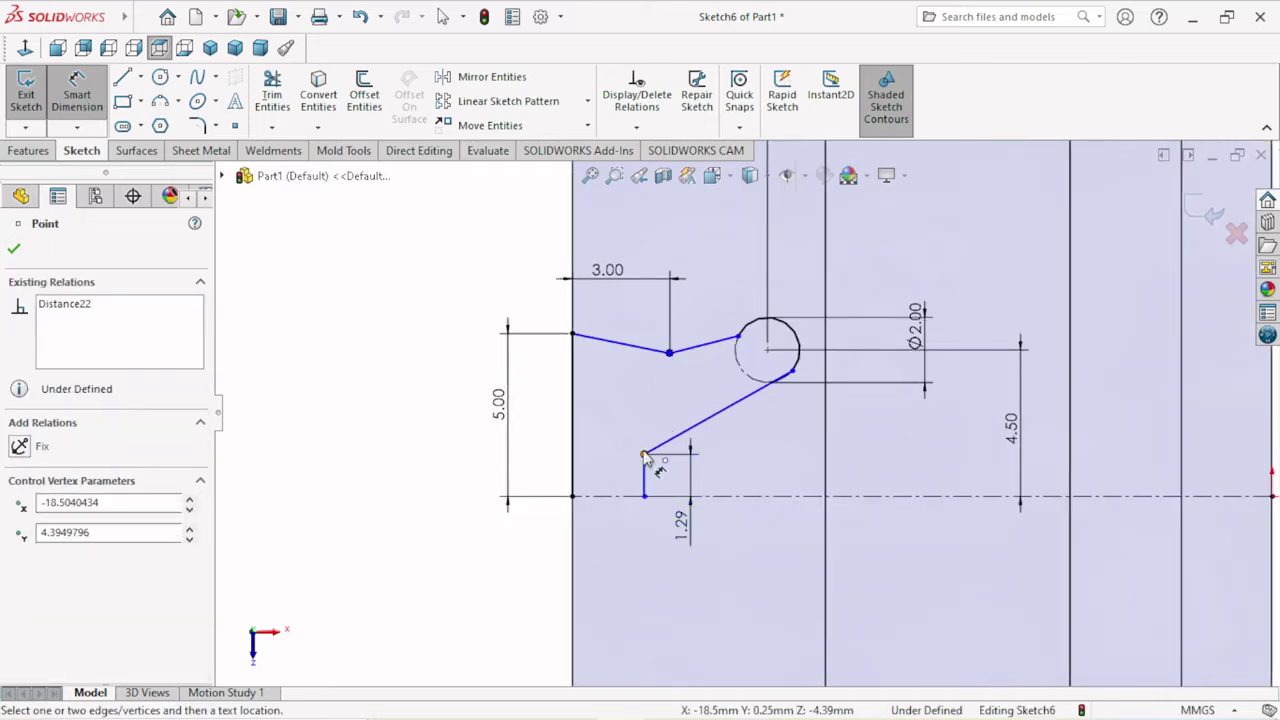
{"action": "left_click", "coordinate": [645, 454]}
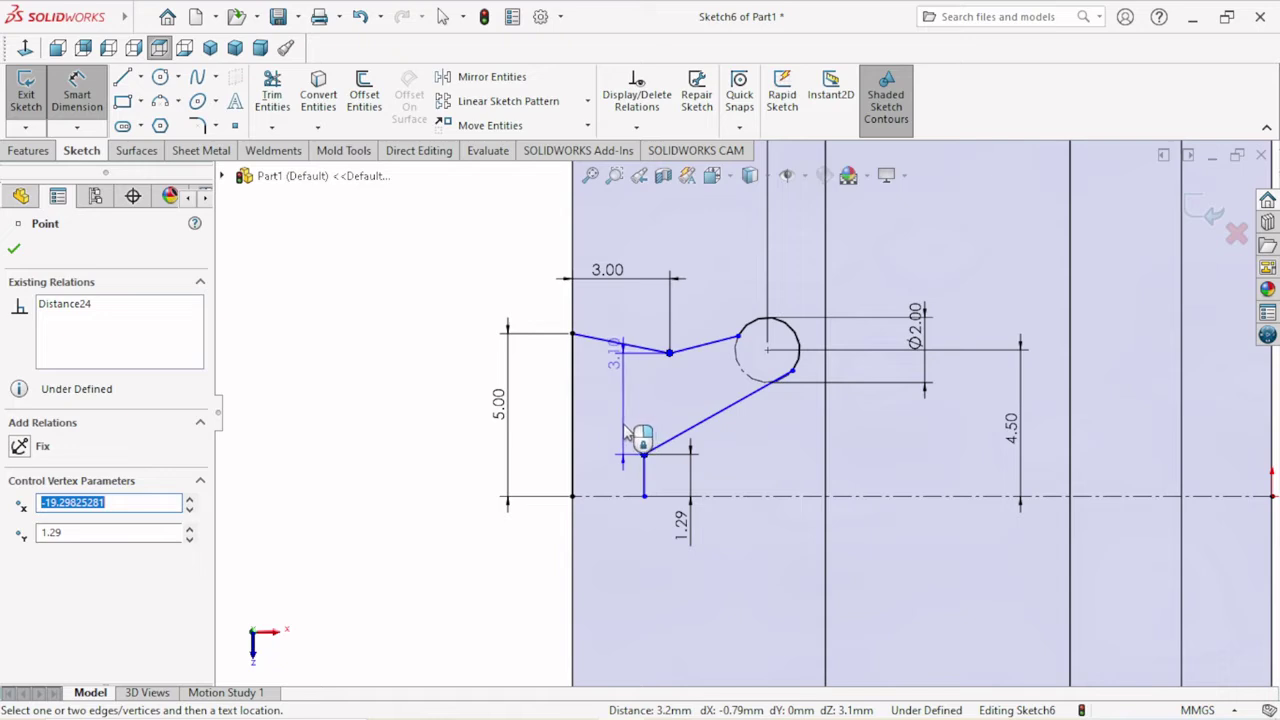
{"action": "key", "text": "Escape"}
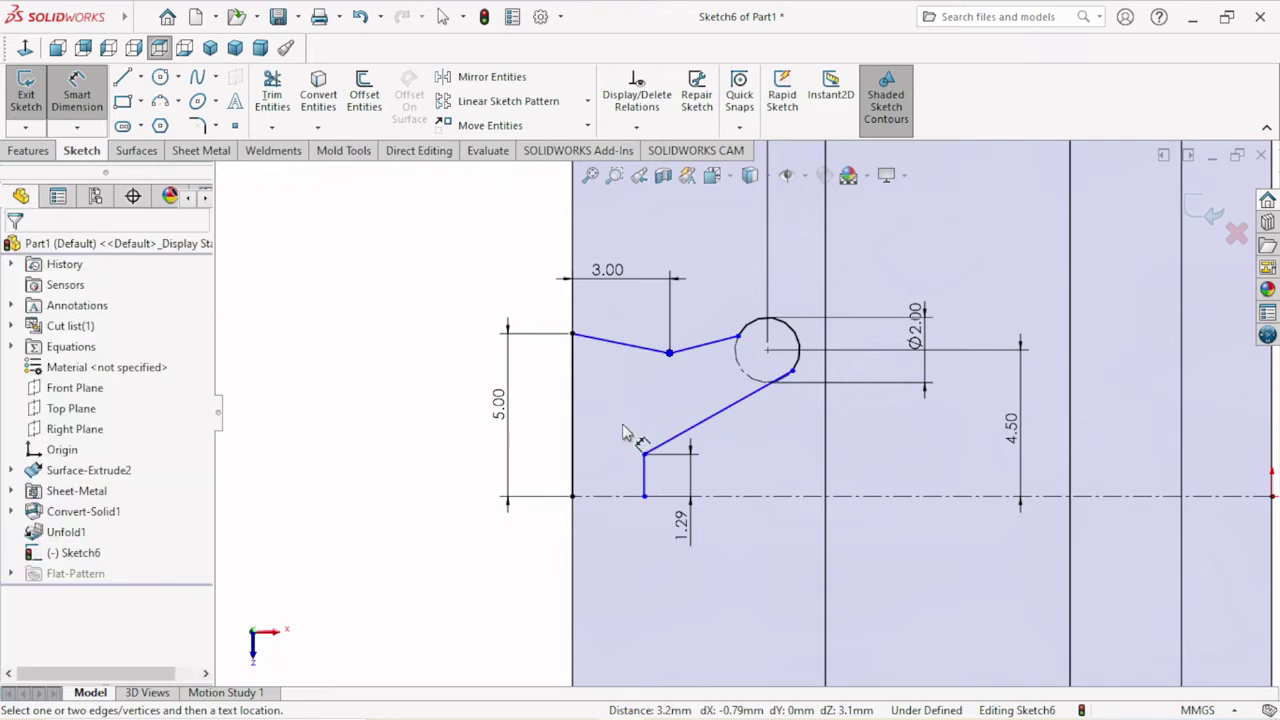
{"action": "left_click", "coordinate": [672, 360]}
{"action": "left_click", "coordinate": [672, 360]}
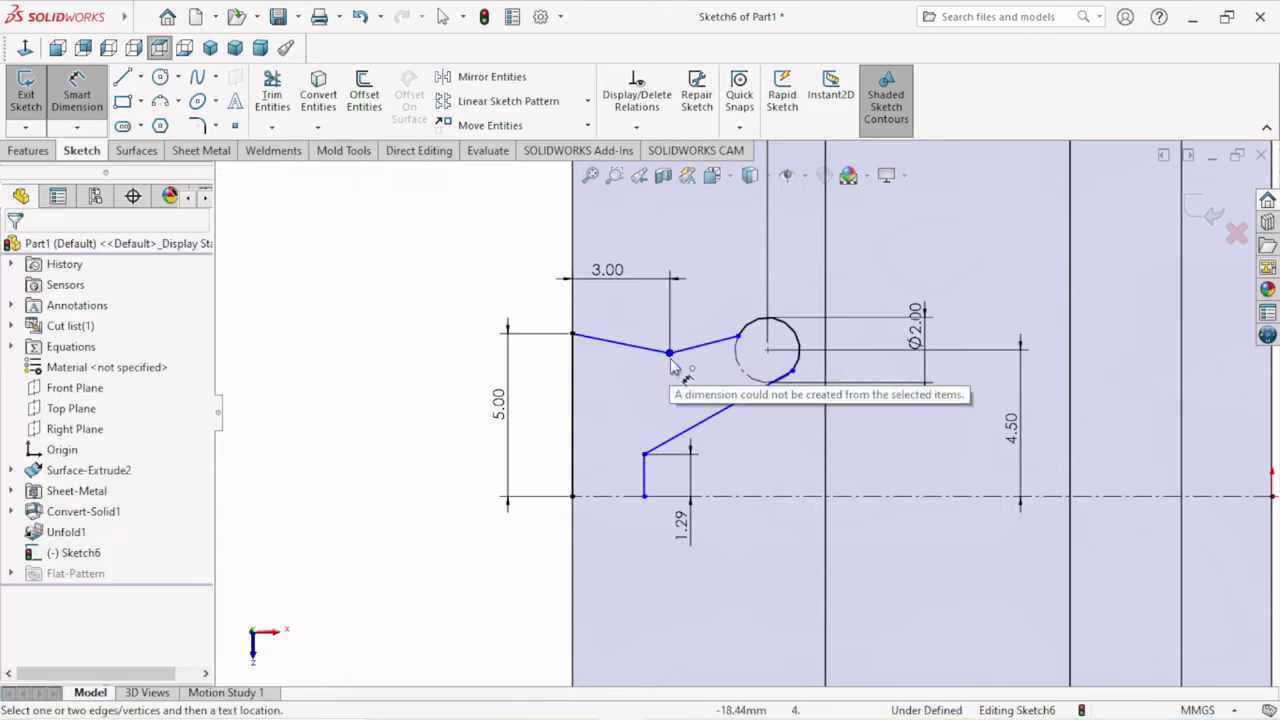
{"action": "left_click", "coordinate": [72, 88]}
{"action": "left_click", "coordinate": [77, 94]}
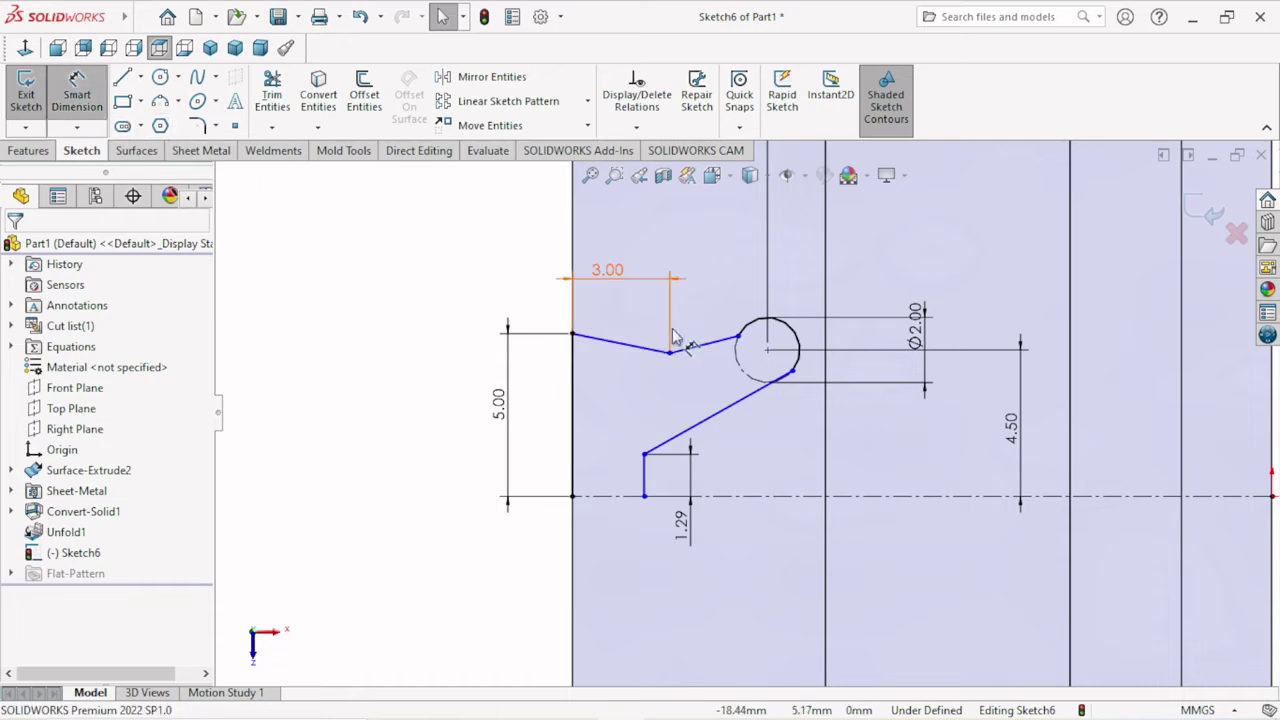
Step: Set the lower line's horizontal offset from the V-corner to 0.50 mm and place its label
{"action": "left_click", "coordinate": [670, 356]}
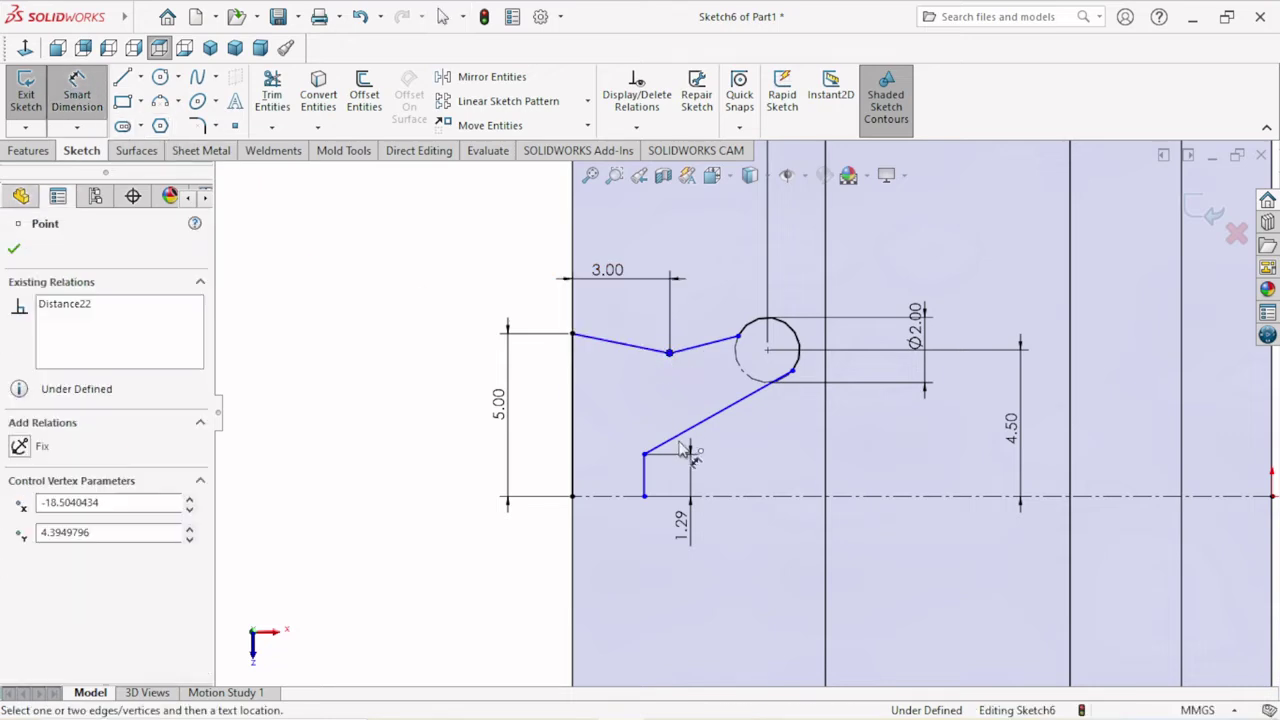
{"action": "left_click", "coordinate": [645, 455]}
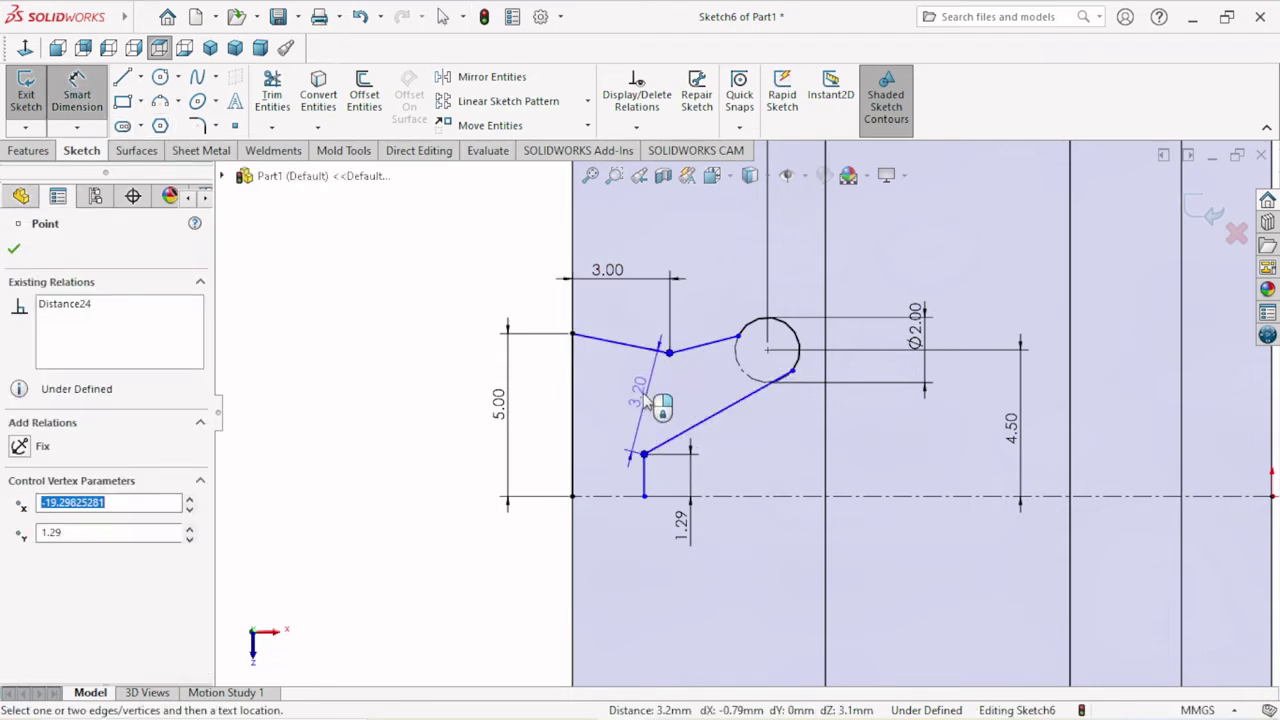
{"action": "left_click", "coordinate": [655, 330]}
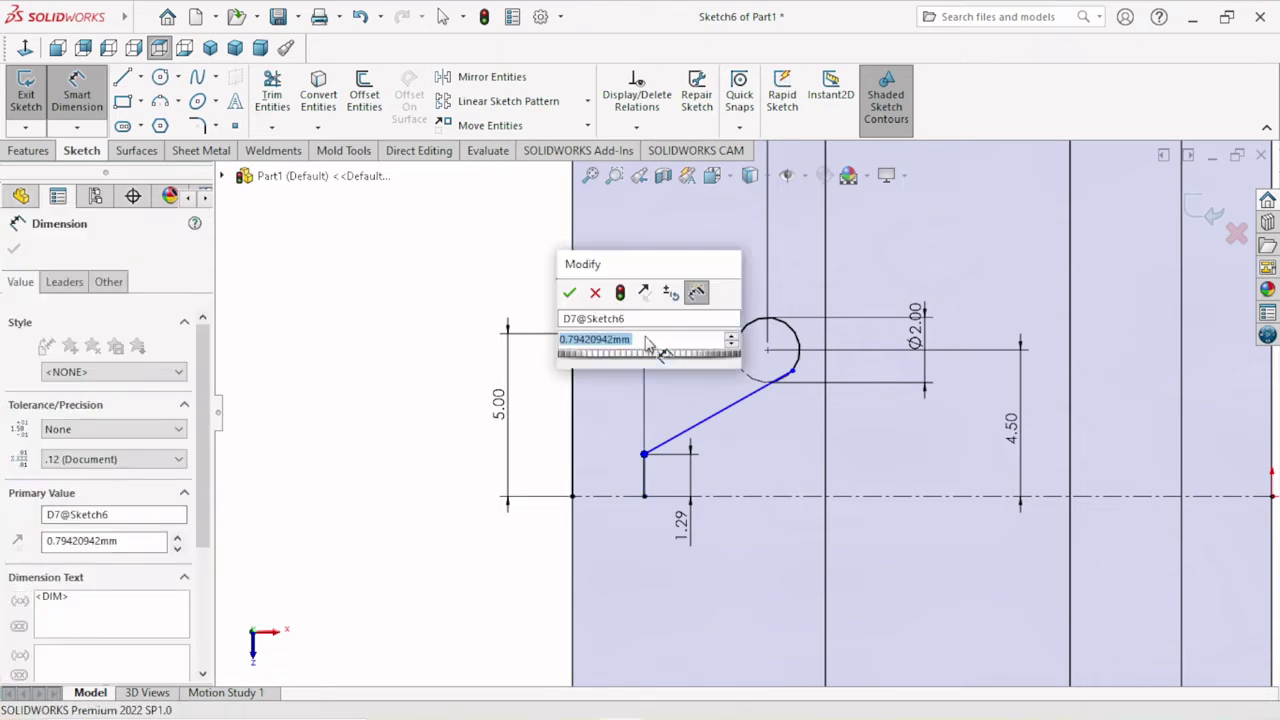
{"action": "type", "text": "0.5"}
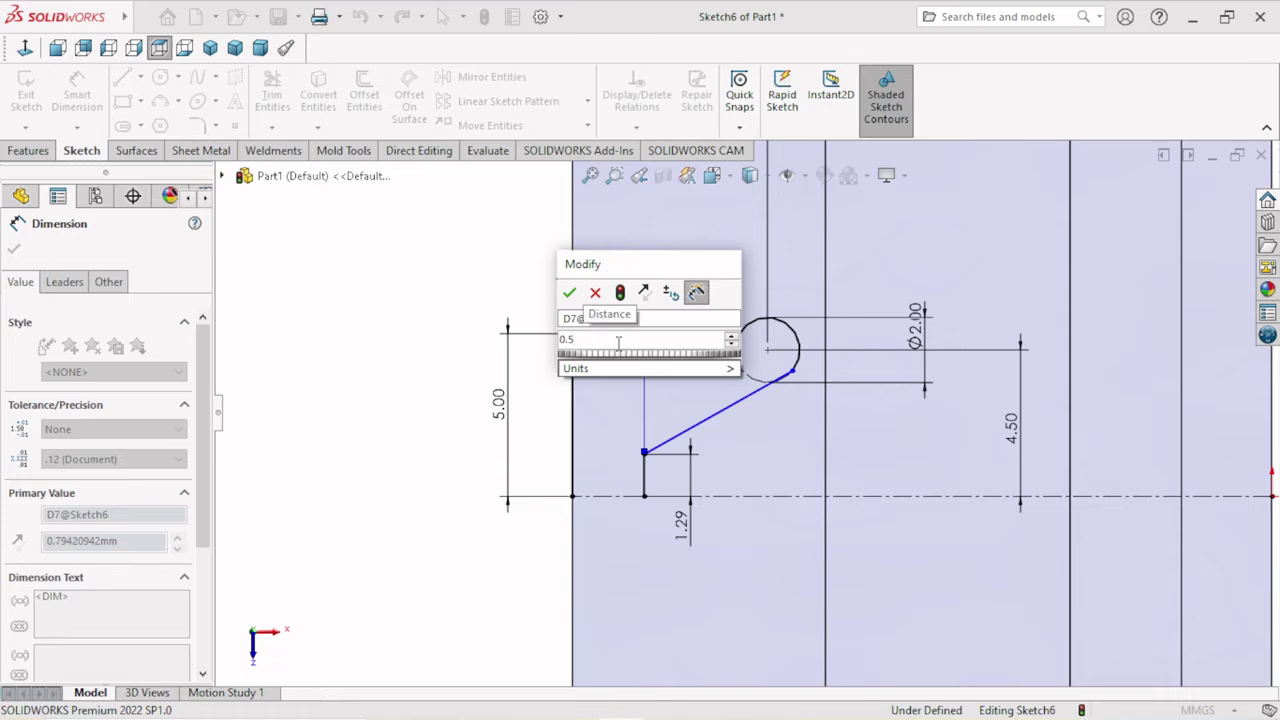
{"action": "left_click", "coordinate": [569, 292]}
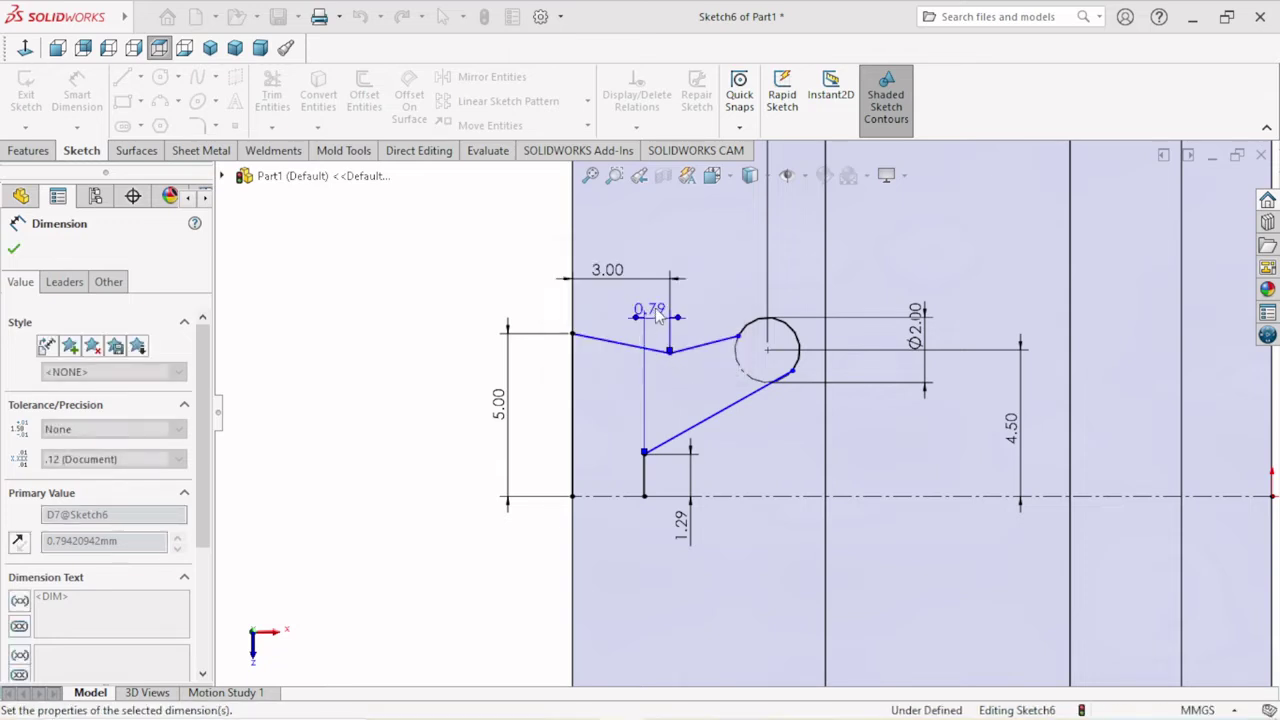
{"action": "left_click_drag", "start_coordinate": [660, 316], "coordinate": [640, 404]}
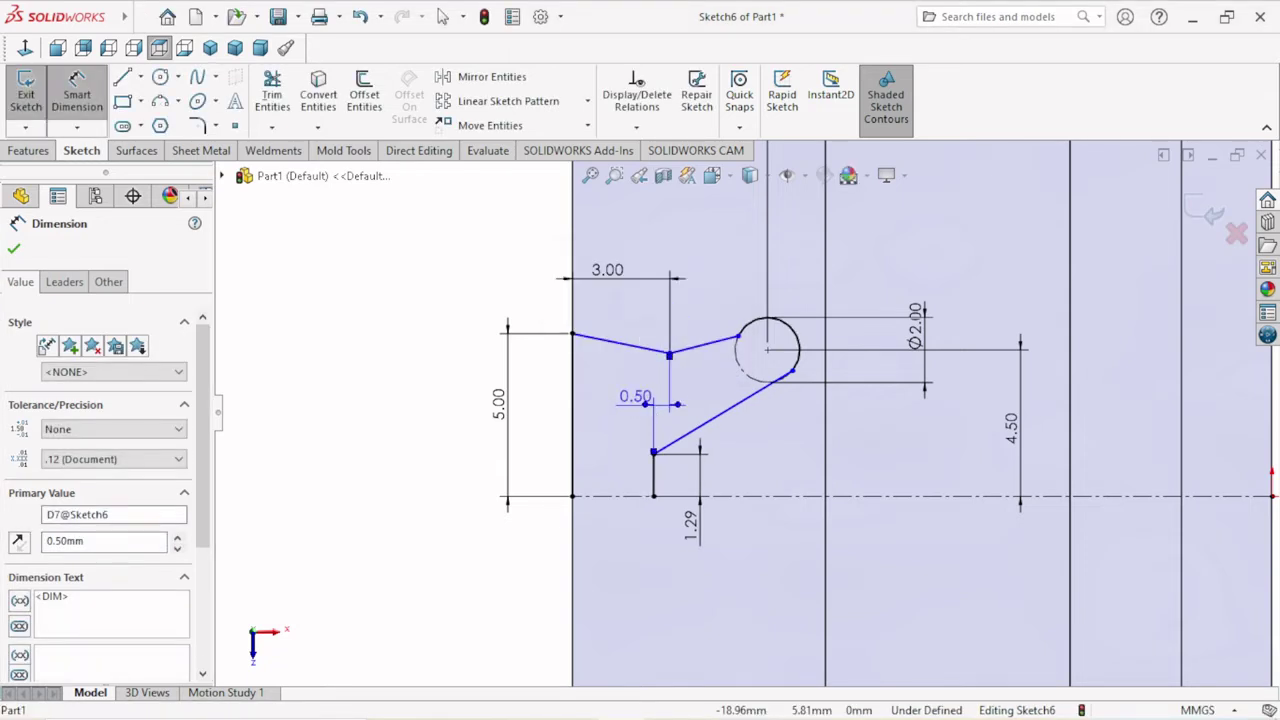
{"action": "left_click", "coordinate": [855, 478]}
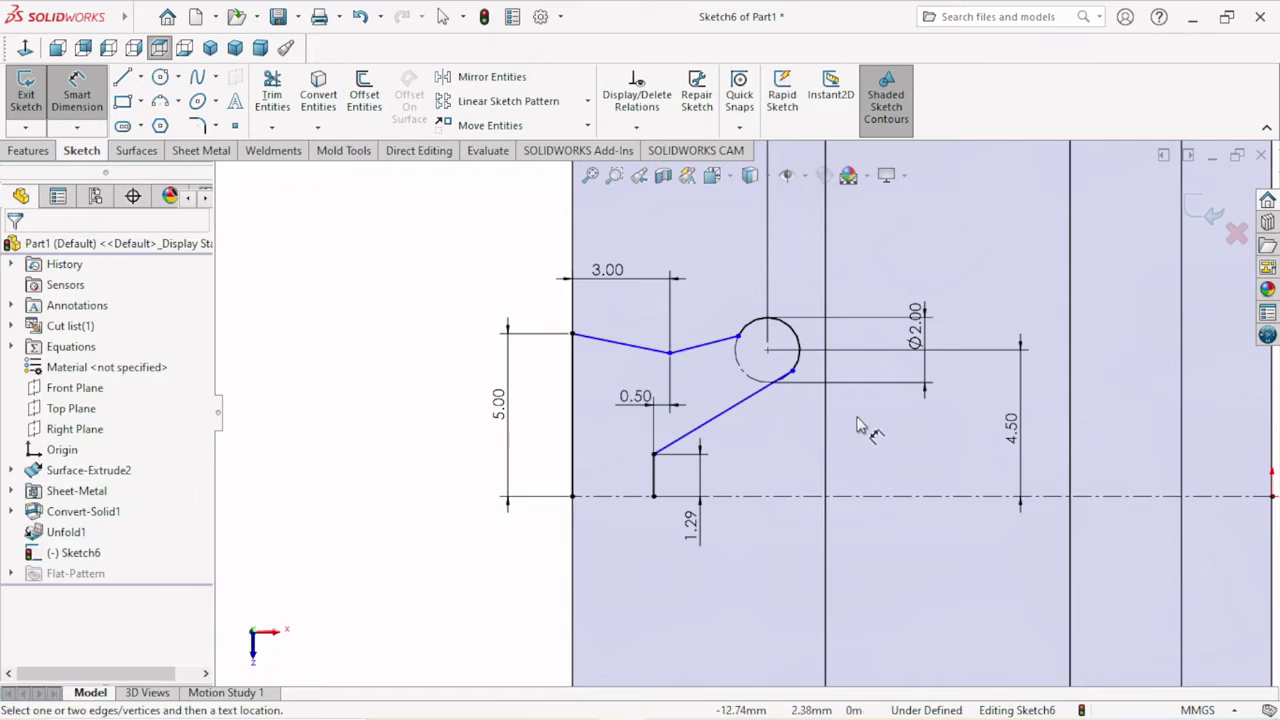
{"action": "scroll", "coordinate": [852, 418], "scroll_direction": "down", "scroll_amount": 2}
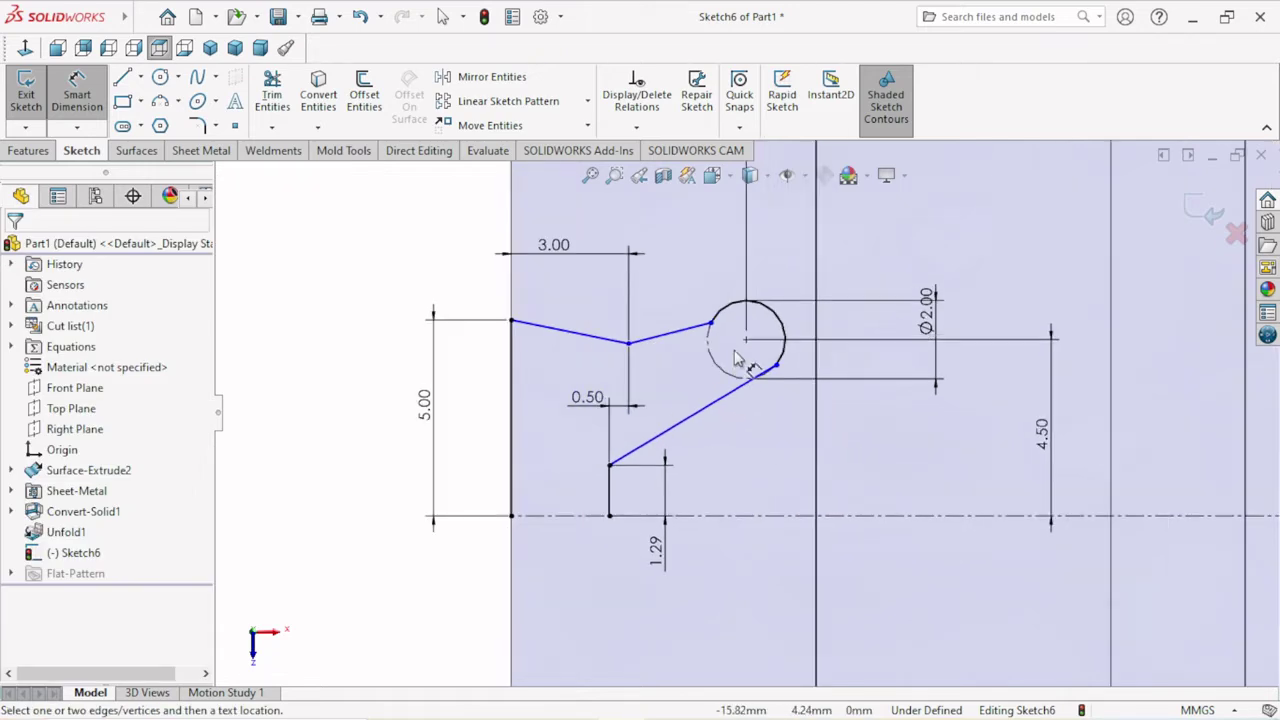
{"action": "scroll", "coordinate": [745, 408], "scroll_direction": "up", "scroll_amount": 1}
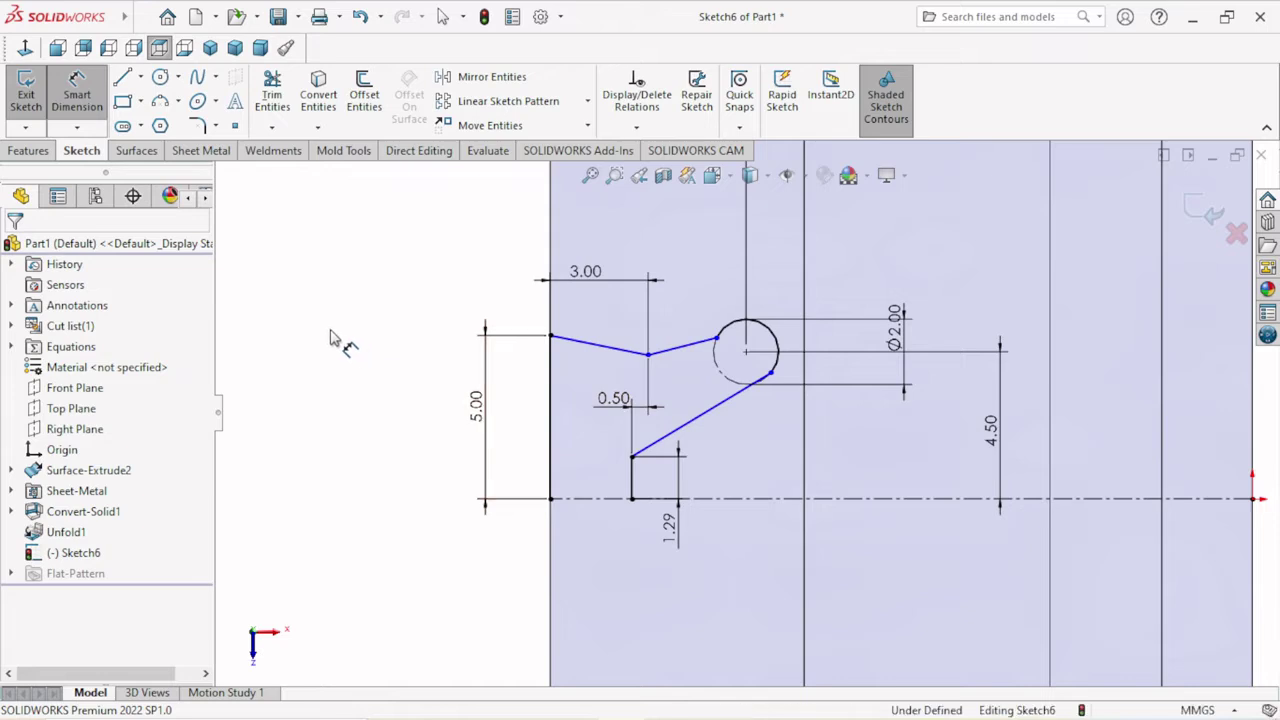
{"action": "left_click", "coordinate": [77, 97]}
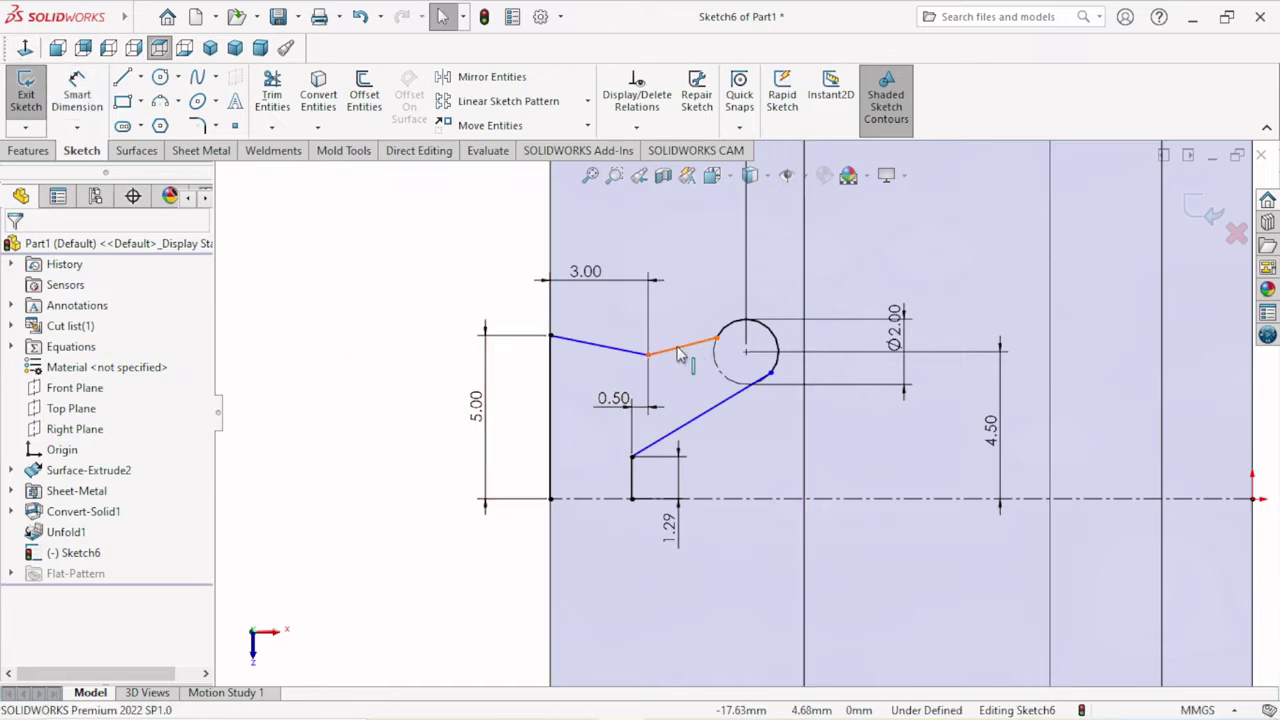
{"action": "left_click", "coordinate": [684, 346]}
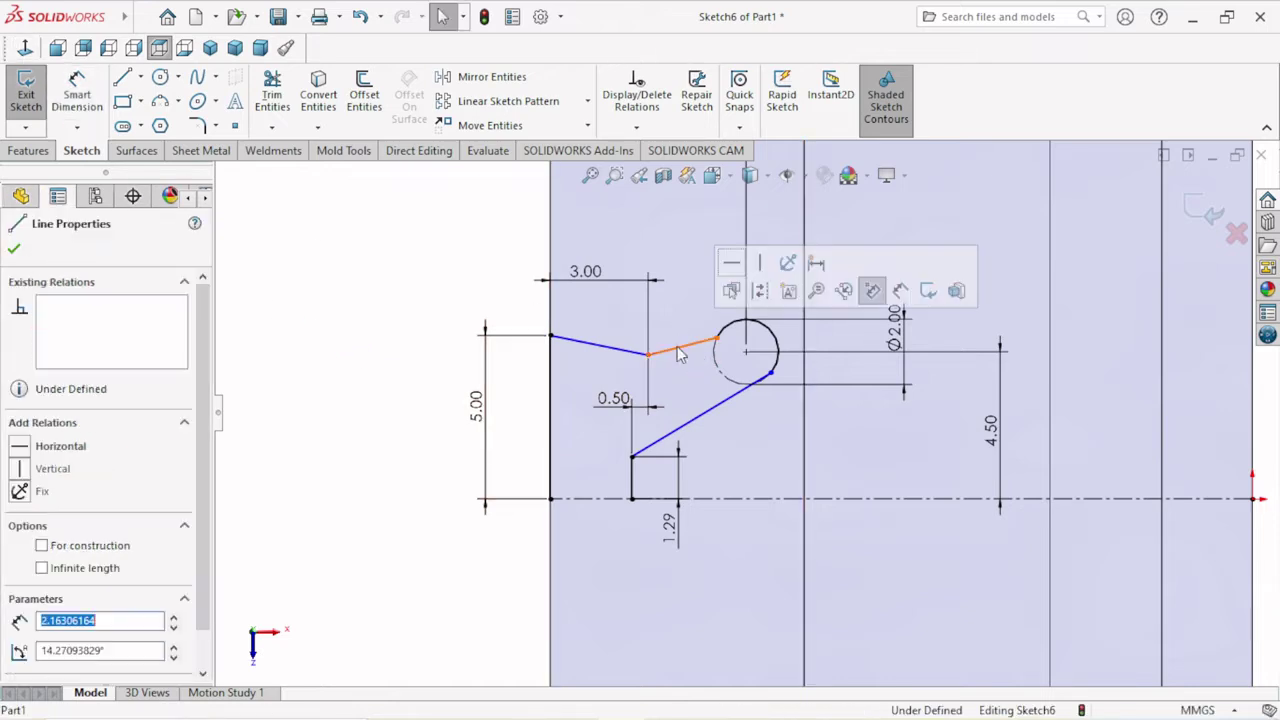
Step: Make the short upper line parallel to the lower slanted line, then select the knuckle and construction arcs
{"action": "left_click", "coordinate": [697, 424], "text": "ctrl"}
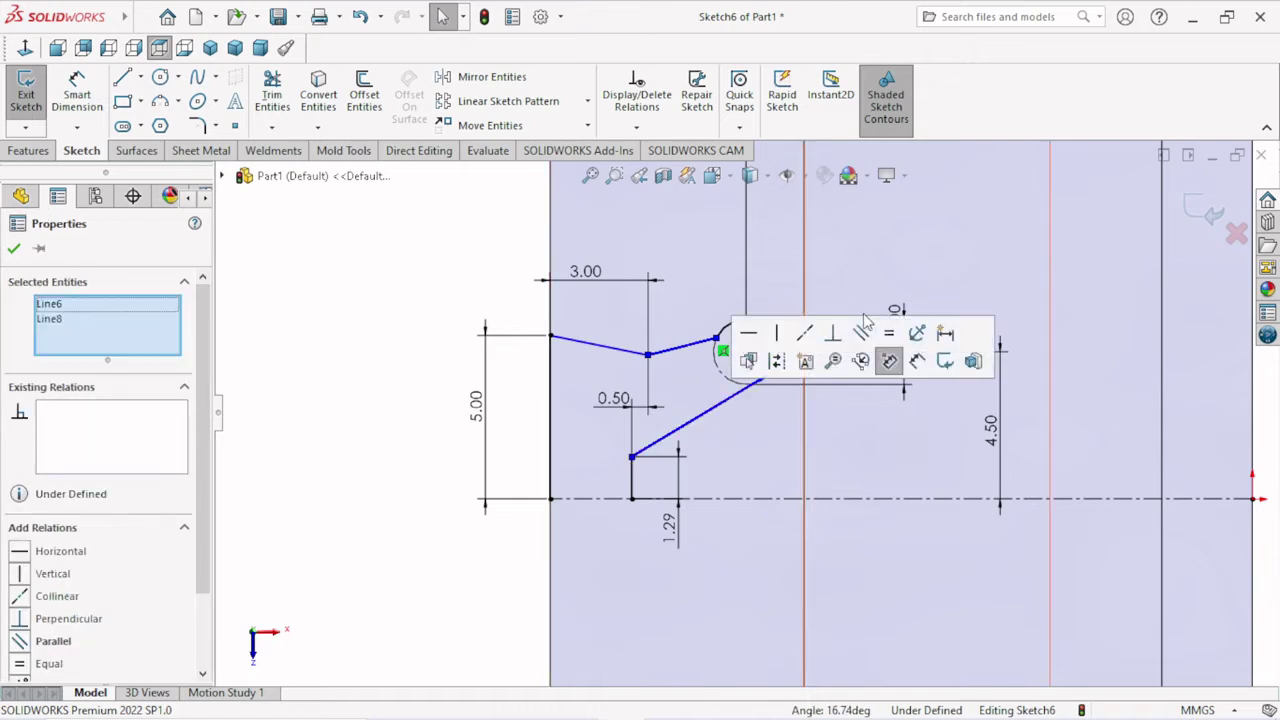
{"action": "left_click", "coordinate": [861, 333]}
{"action": "scroll", "coordinate": [730, 437], "scroll_direction": "up", "scroll_amount": 2}
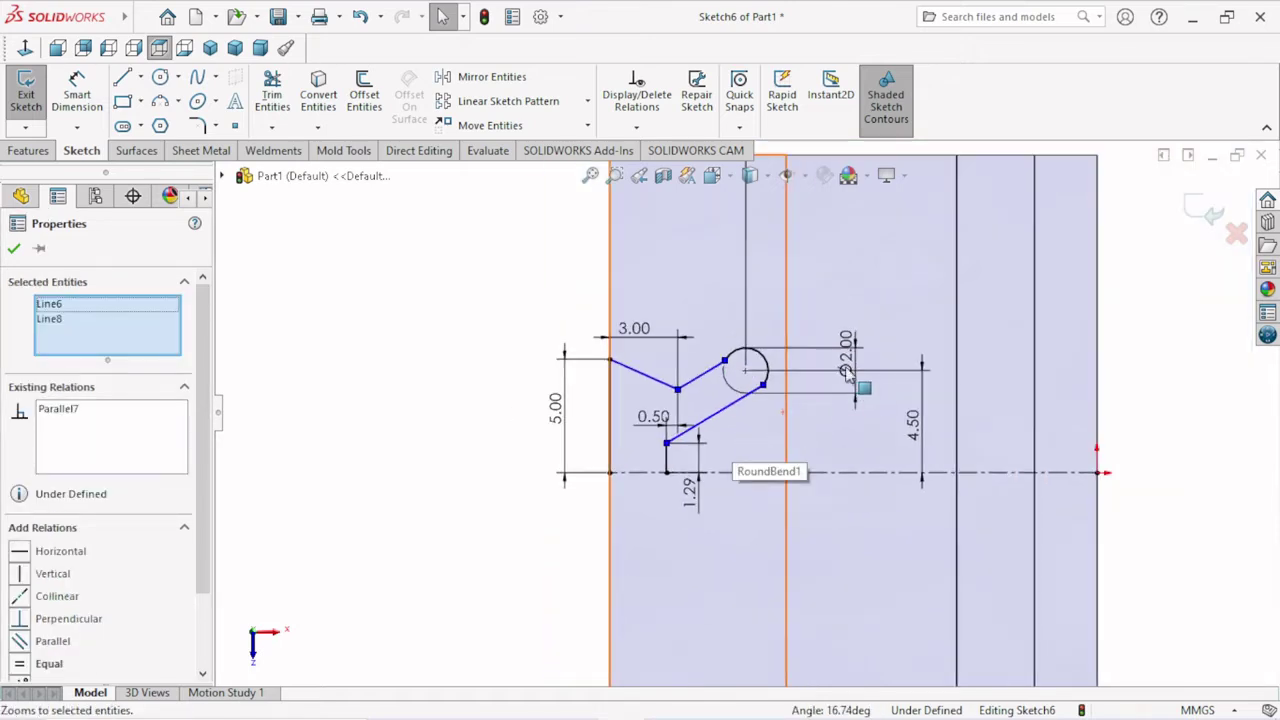
{"action": "scroll", "coordinate": [848, 372], "scroll_direction": "down", "scroll_amount": 3}
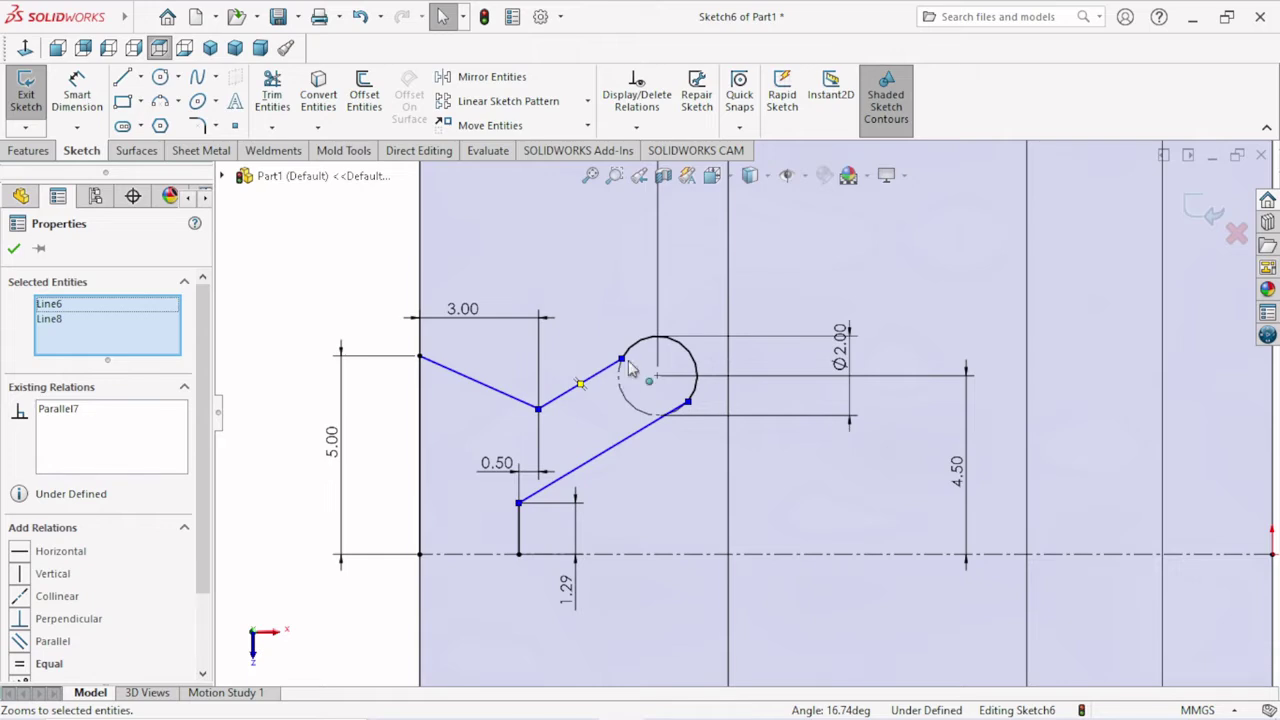
{"action": "scroll", "coordinate": [700, 372], "scroll_direction": "down", "scroll_amount": 2}
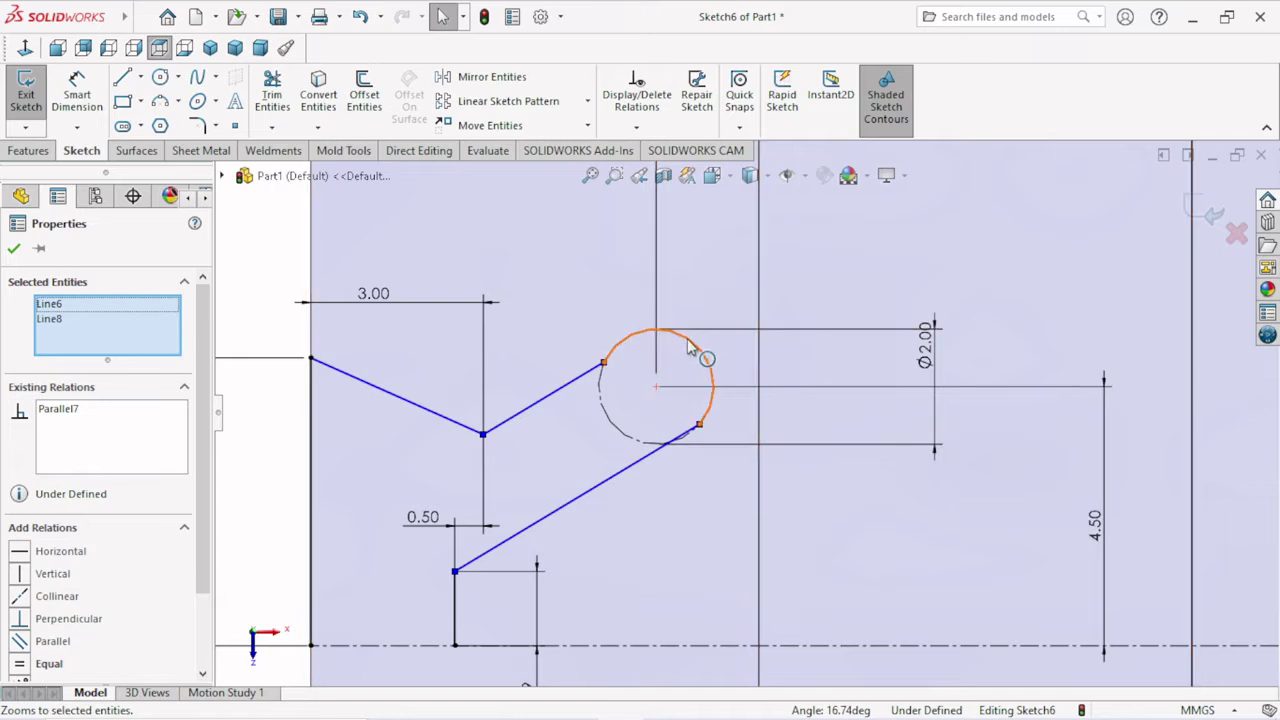
{"action": "left_click", "coordinate": [610, 431]}
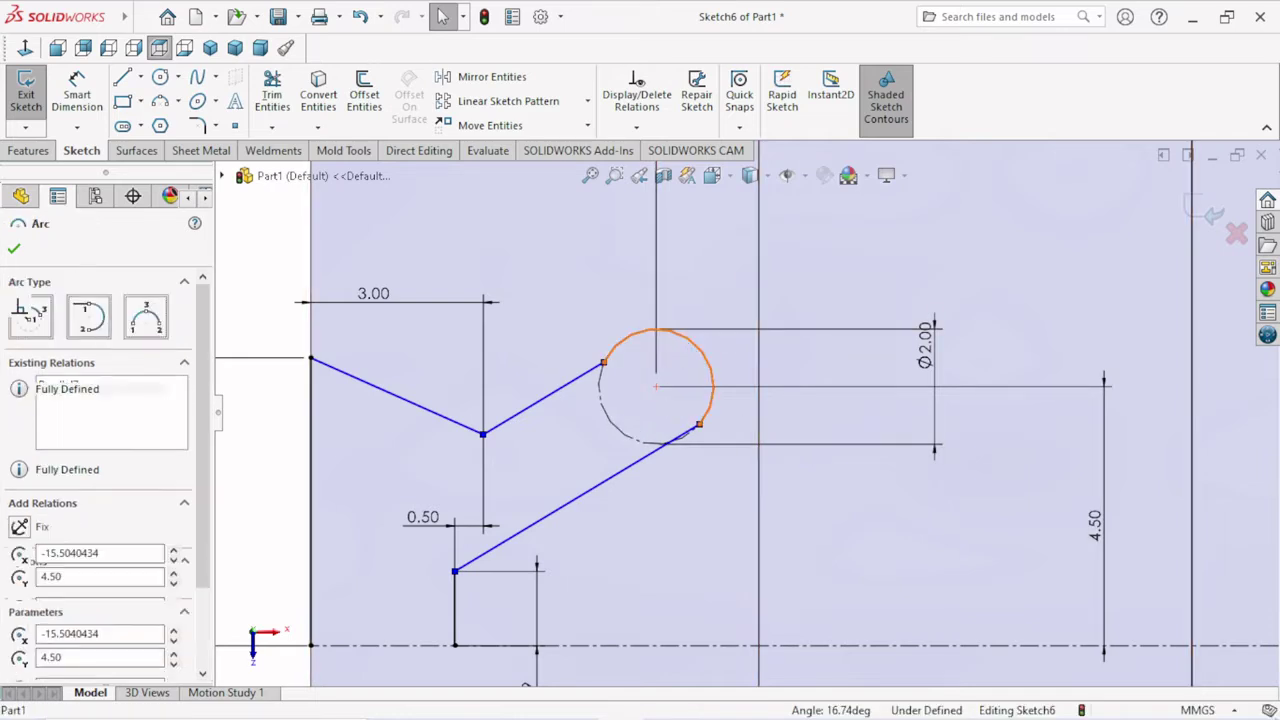
{"action": "left_click", "coordinate": [620, 430], "text": "ctrl"}
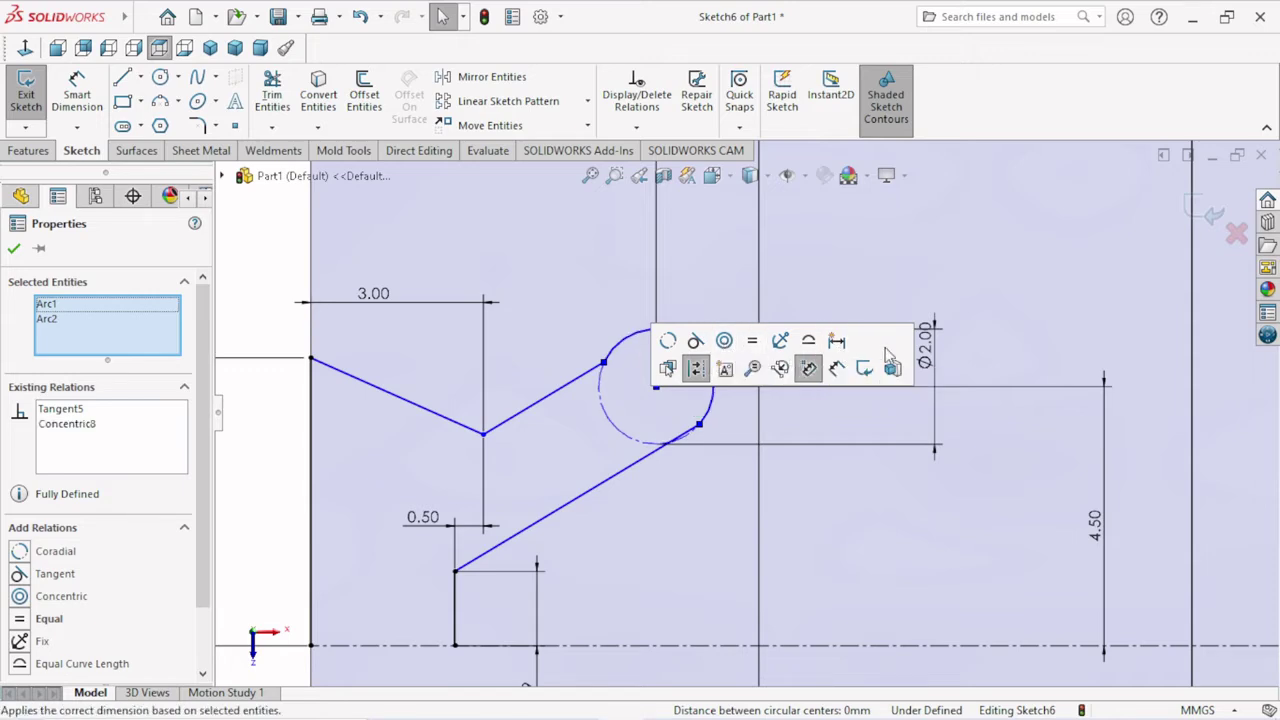
Step: Make the upper slanted line tangent to the knuckle arc
{"action": "left_click", "coordinate": [14, 248]}
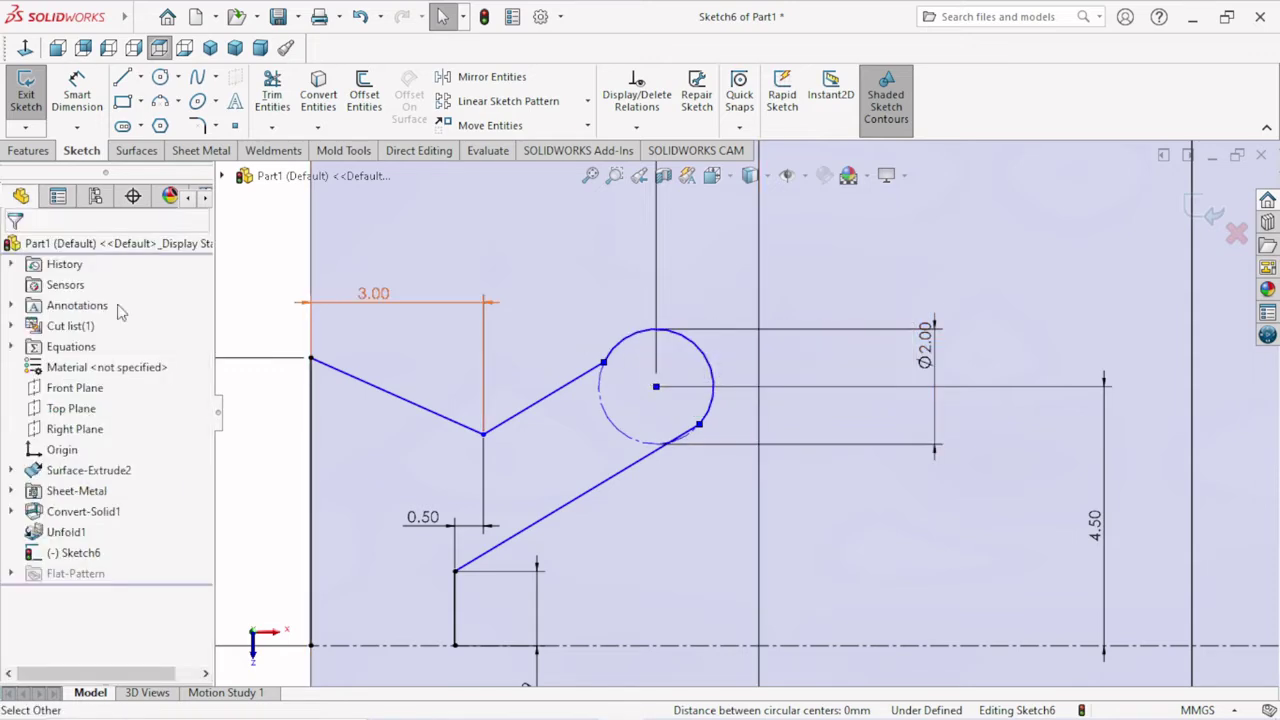
{"action": "left_click", "coordinate": [615, 343]}
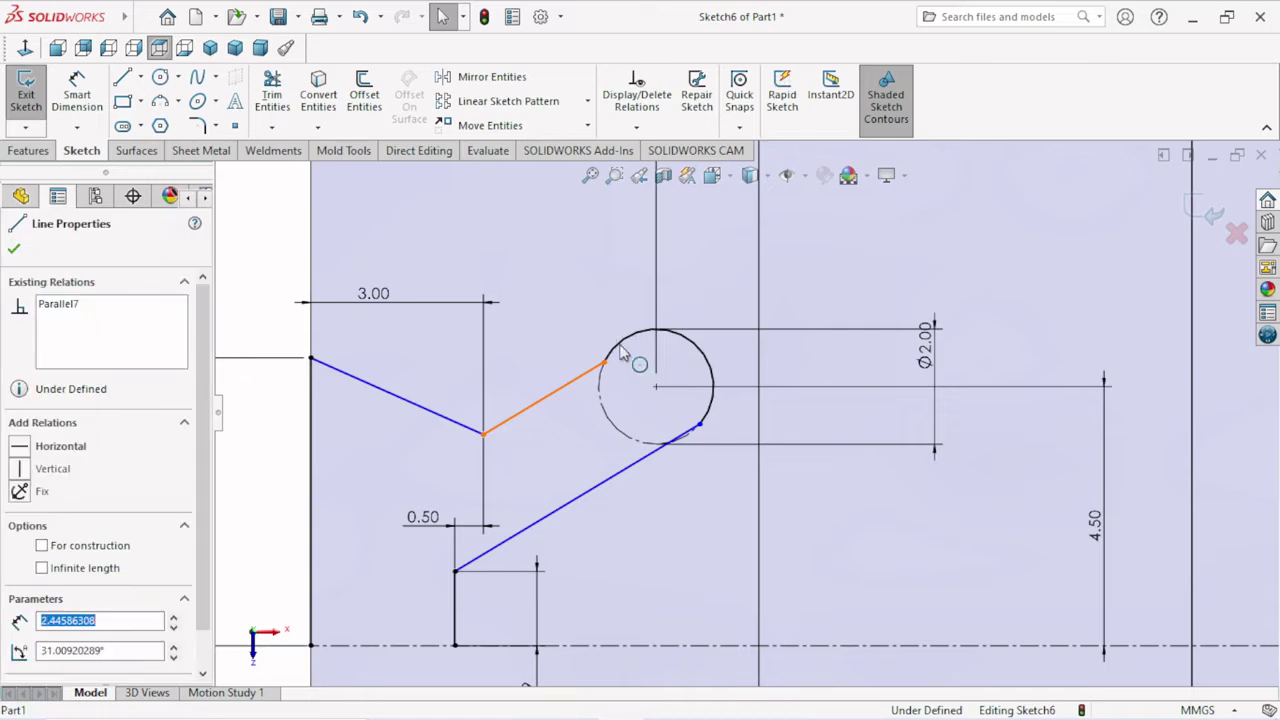
{"action": "left_click", "coordinate": [617, 346]}
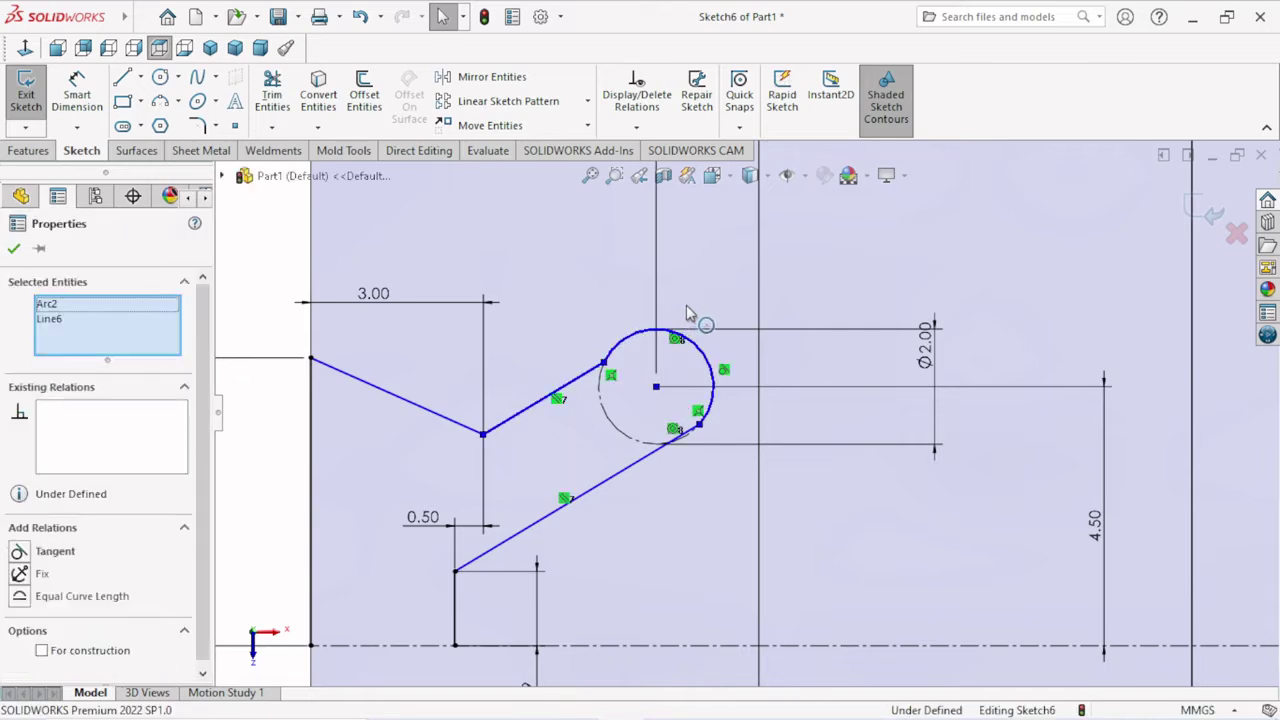
{"action": "left_click", "coordinate": [675, 262]}
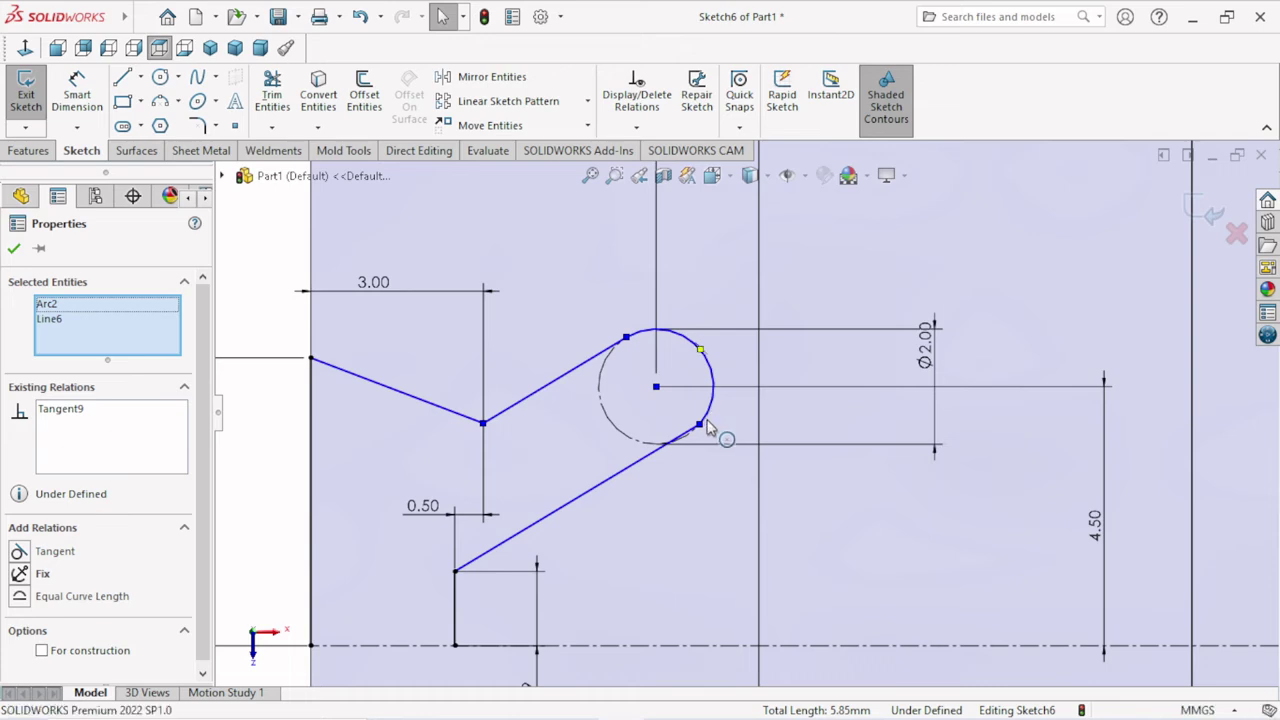
Step: Make the lower slanted line tangent to the knuckle arc and fit the sketch in view
{"action": "left_click", "coordinate": [652, 462], "text": "ctrl"}
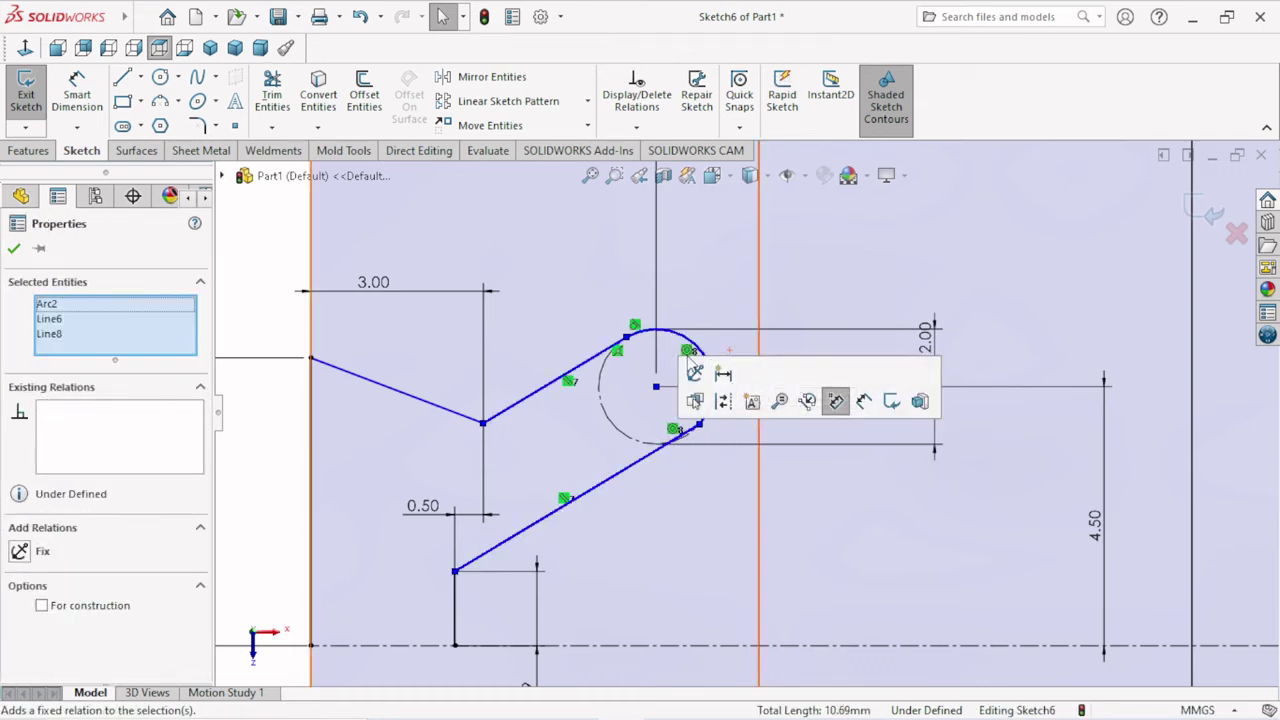
{"action": "left_click", "coordinate": [14, 249]}
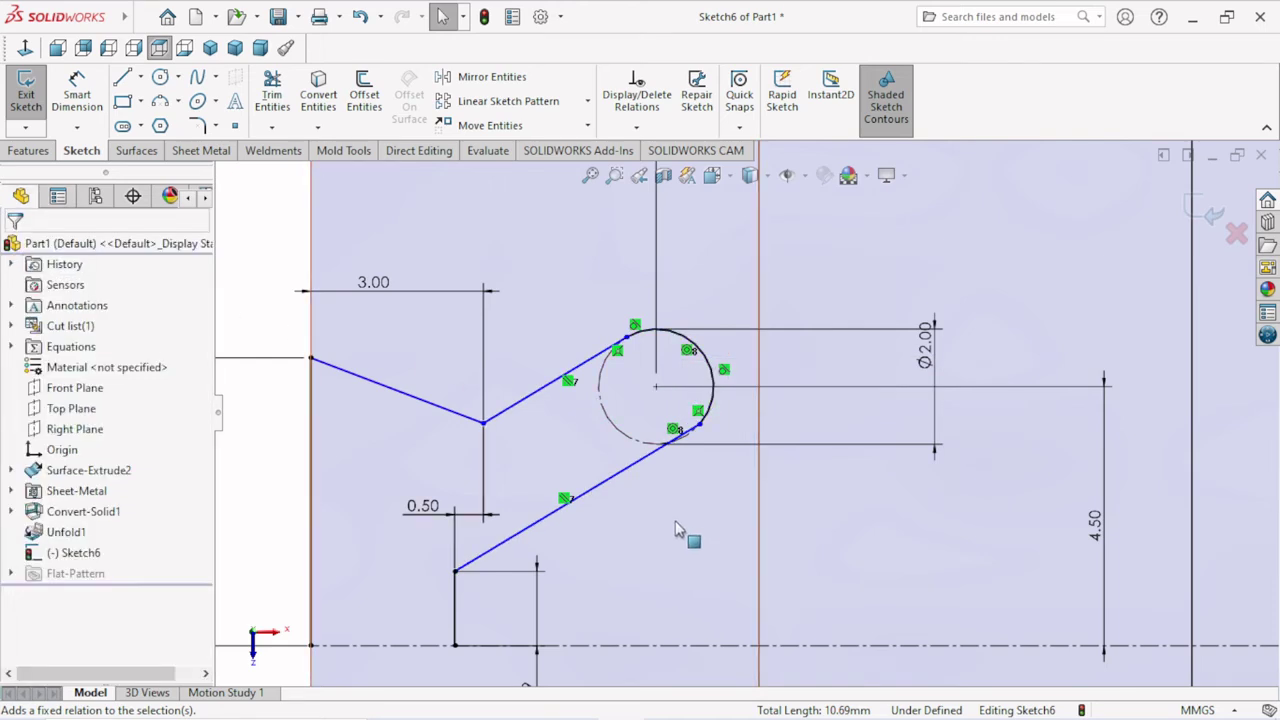
{"action": "left_click", "coordinate": [660, 450]}
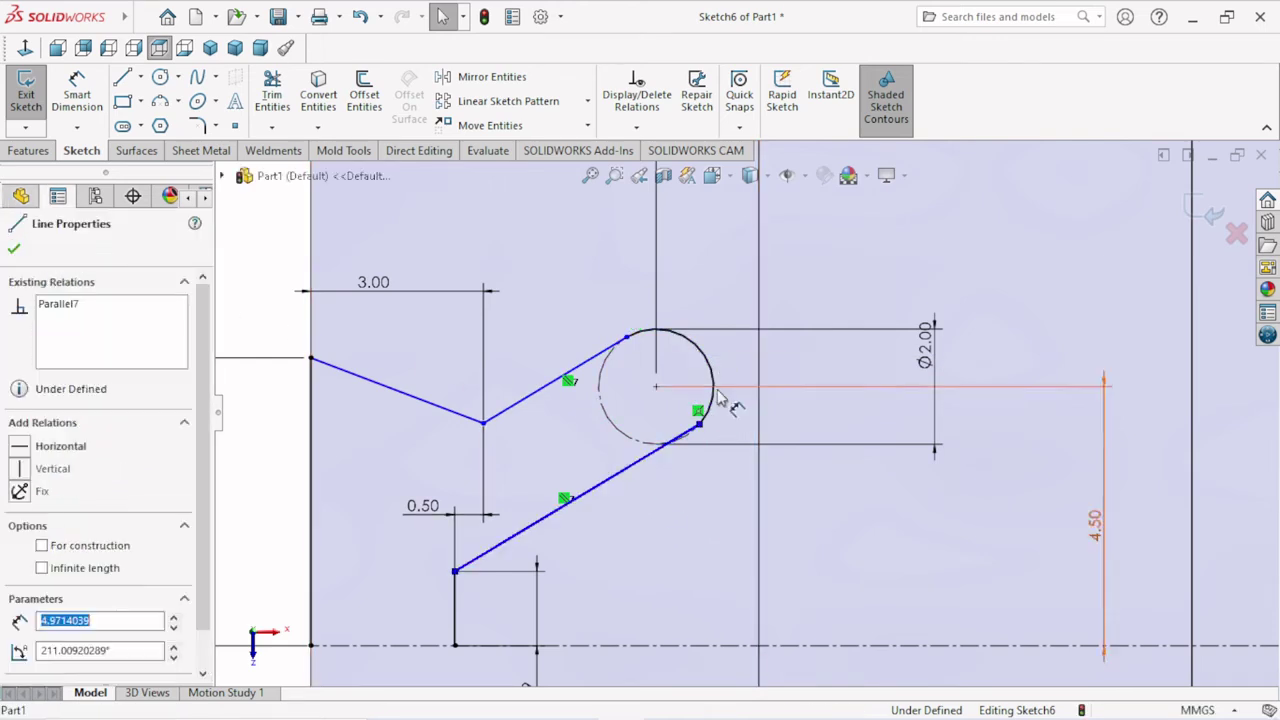
{"action": "left_click", "coordinate": [716, 398], "text": "ctrl"}
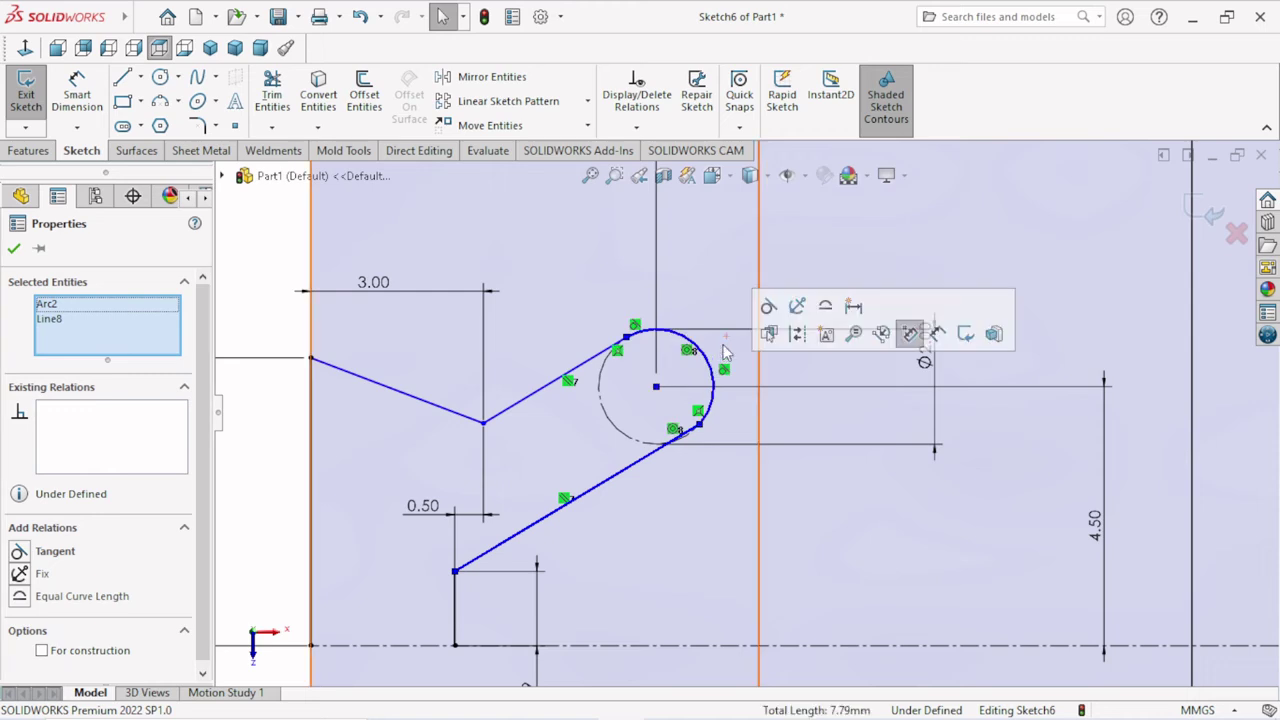
{"action": "left_click", "coordinate": [768, 308]}
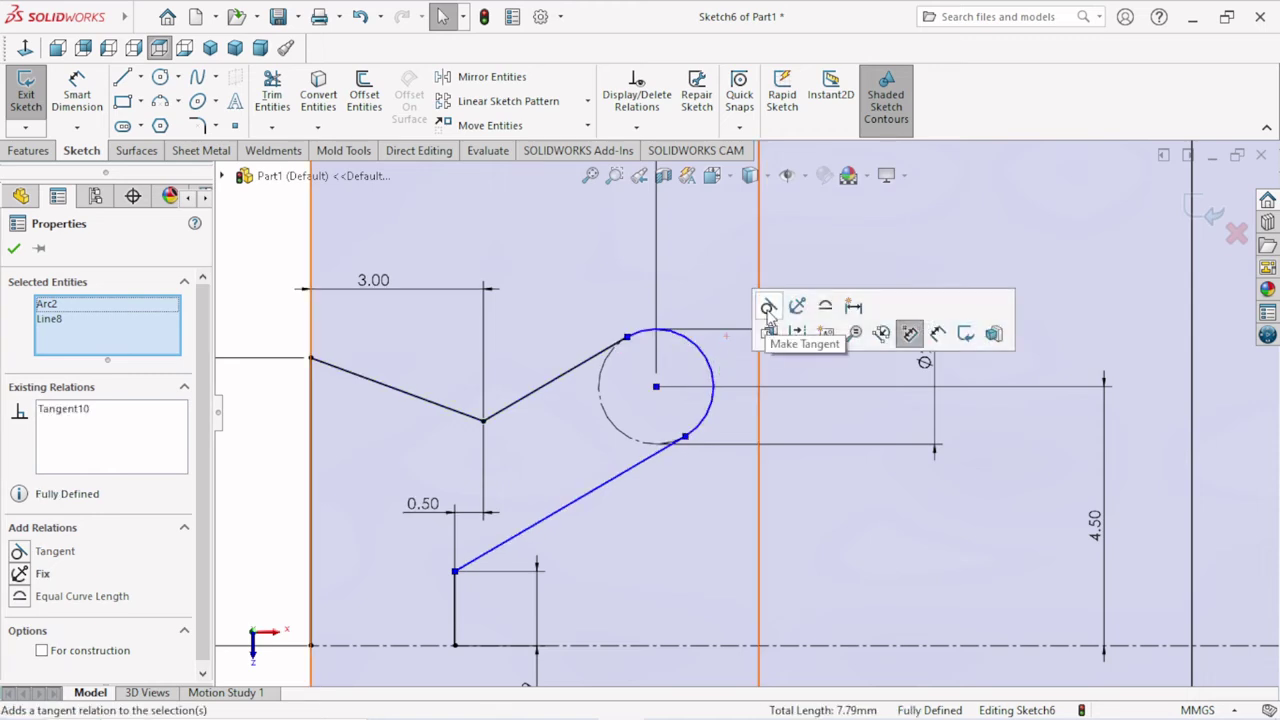
{"action": "left_click", "coordinate": [16, 246]}
{"action": "key", "text": "f"}
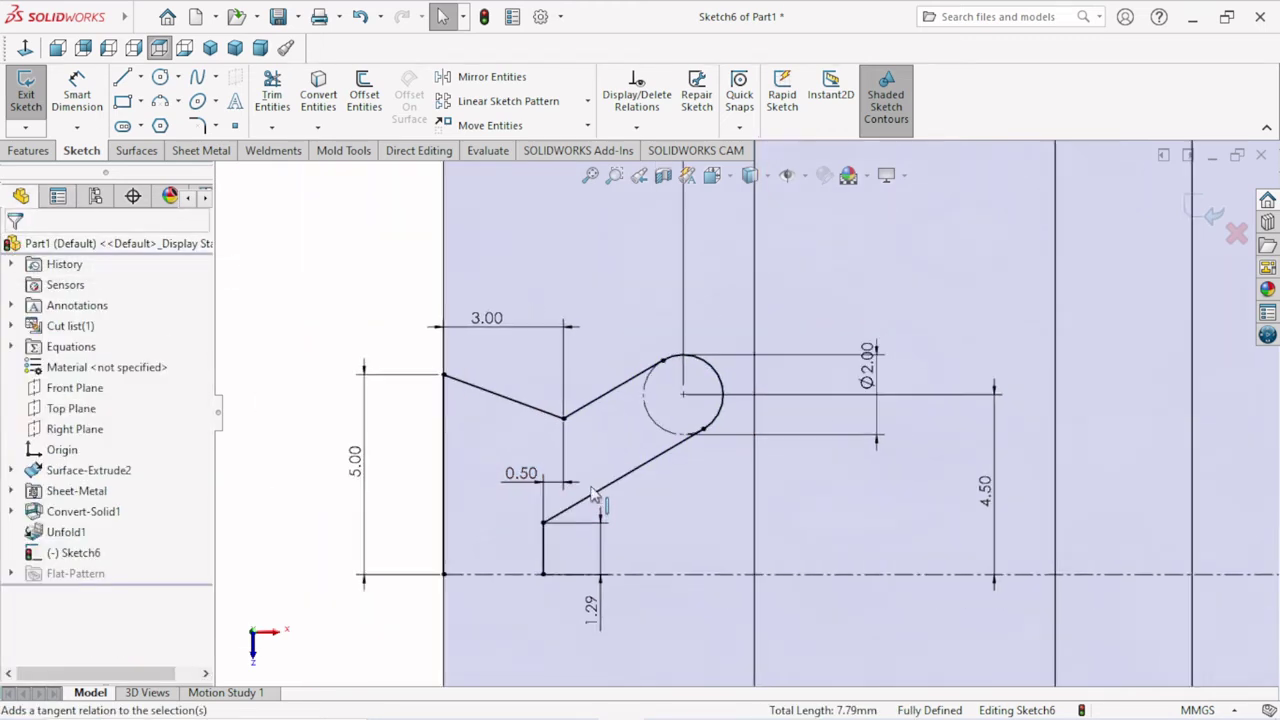
{"action": "scroll", "coordinate": [618, 500], "scroll_direction": "down", "scroll_amount": 1}
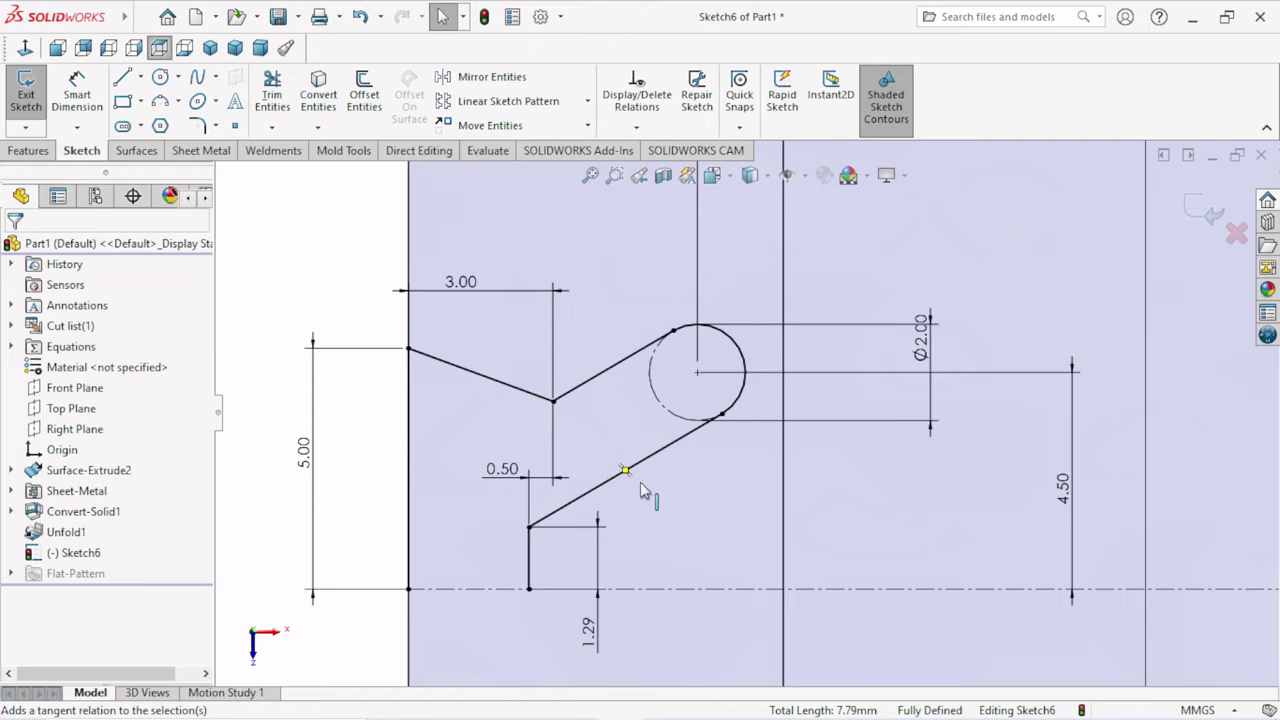
{"action": "key", "text": "ctrl+Right"}
{"action": "key", "text": "ctrl+Up"}
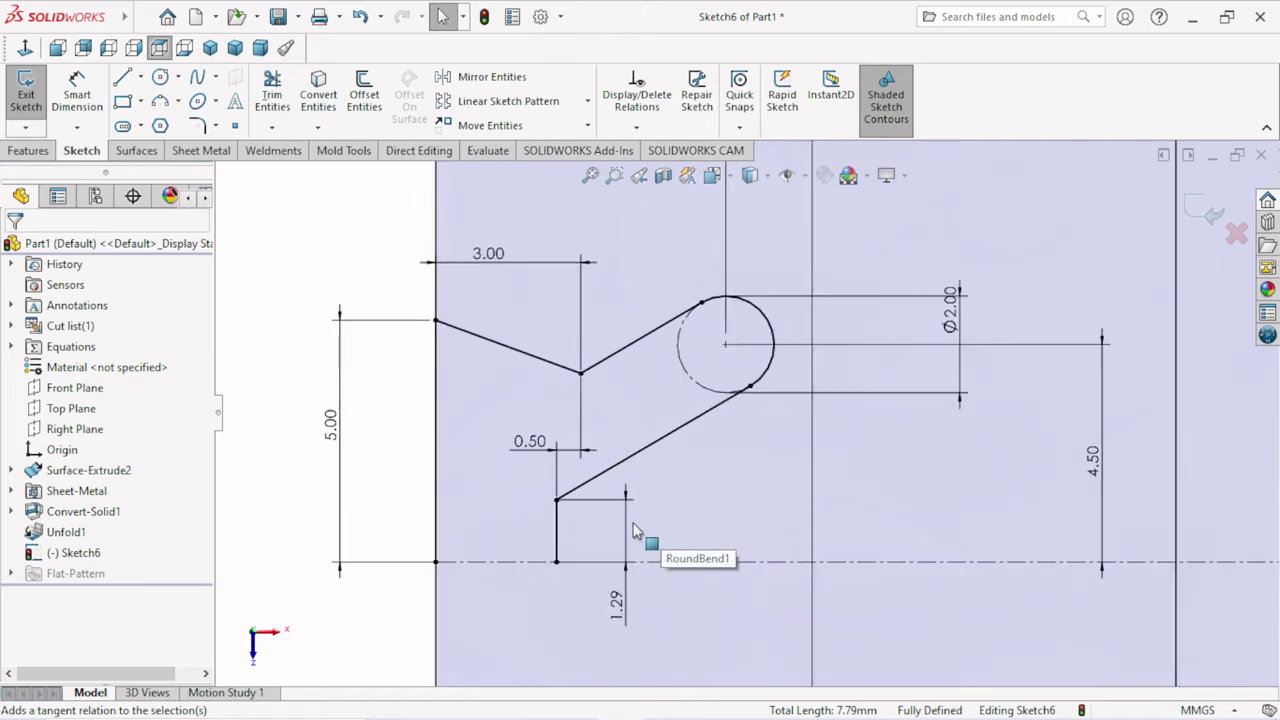
{"action": "key", "text": "z"}
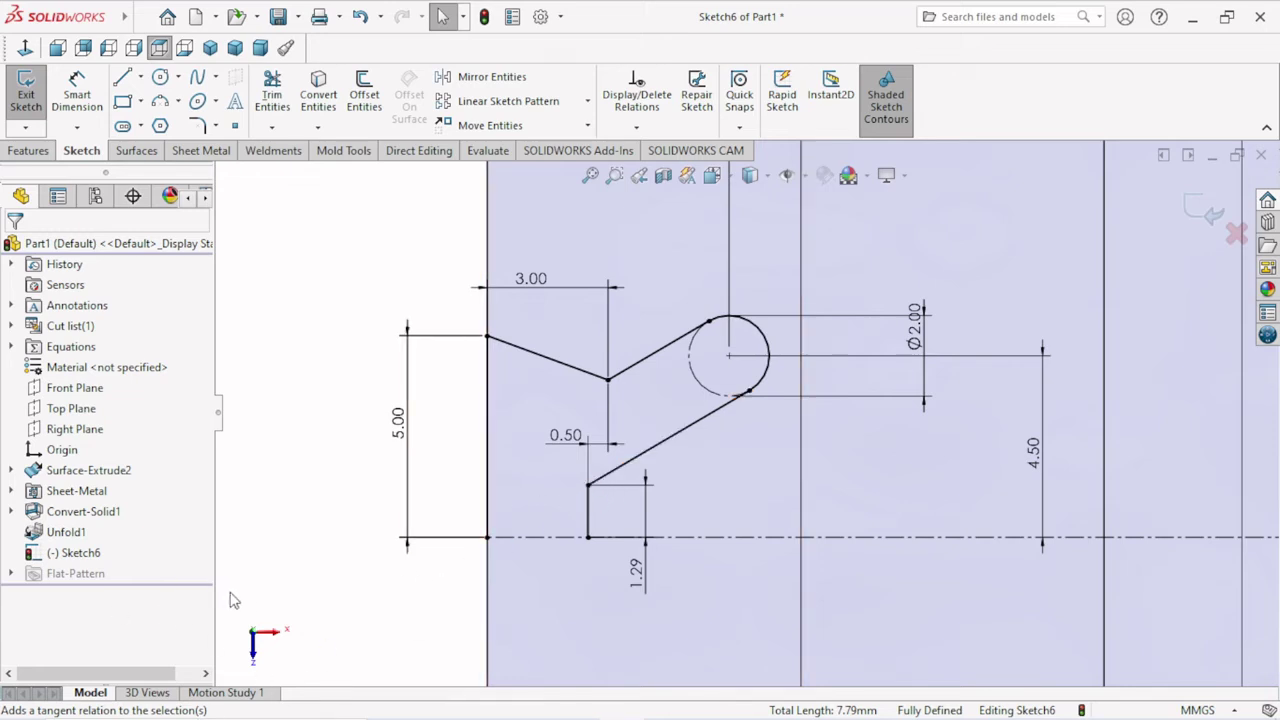
Step: Round the V-shaped corner and the lower corner with 1 mm sketch fillets
{"action": "left_click", "coordinate": [198, 130]}
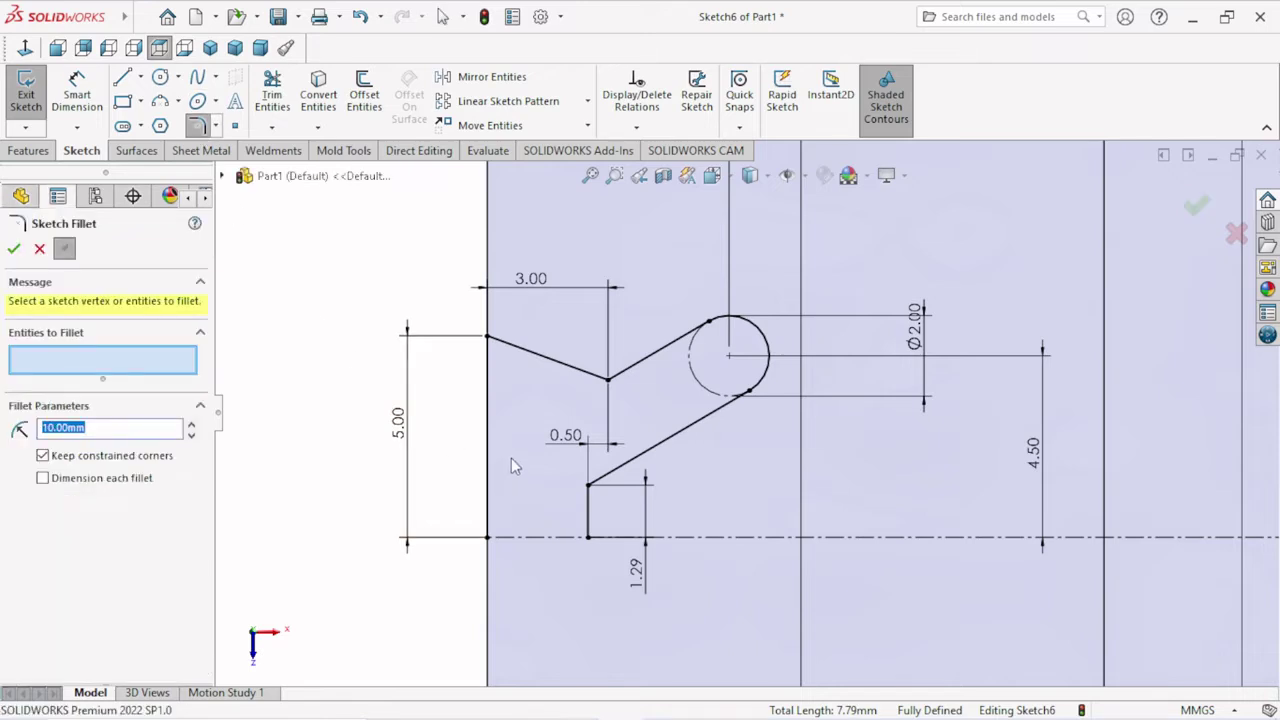
{"action": "left_click", "coordinate": [607, 381]}
{"action": "type", "text": "1"}
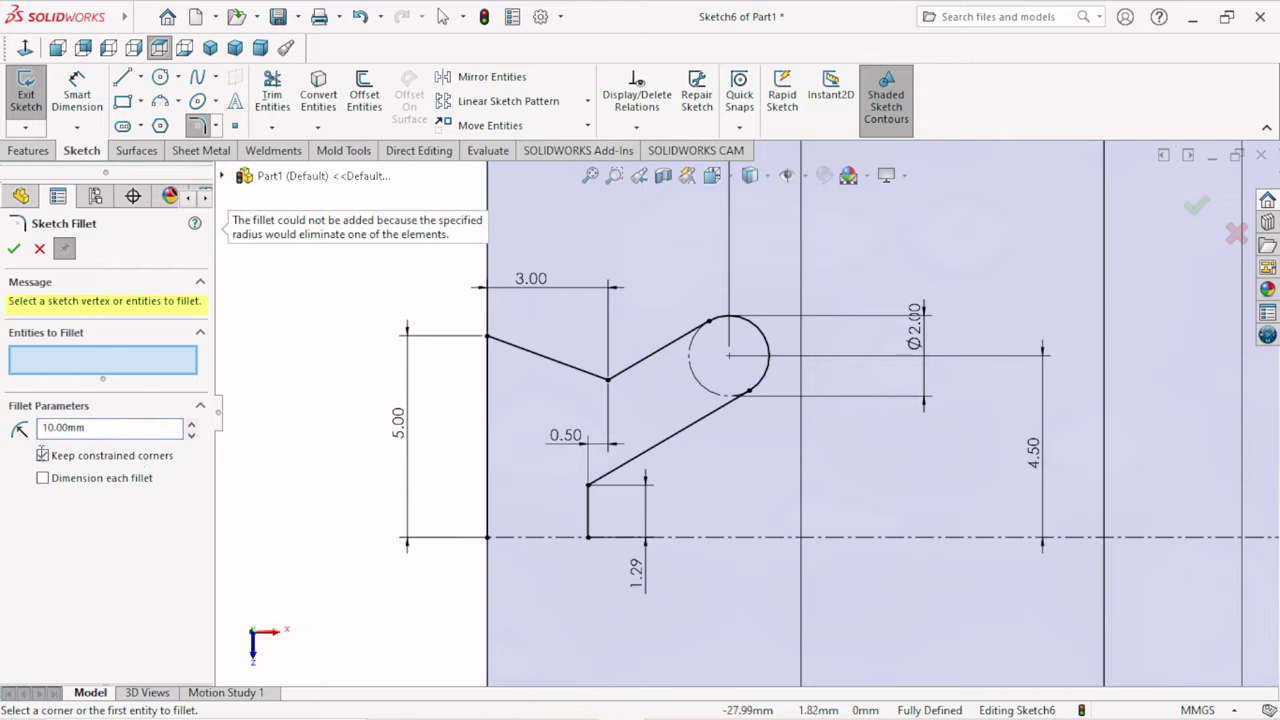
{"action": "left_click", "coordinate": [609, 383]}
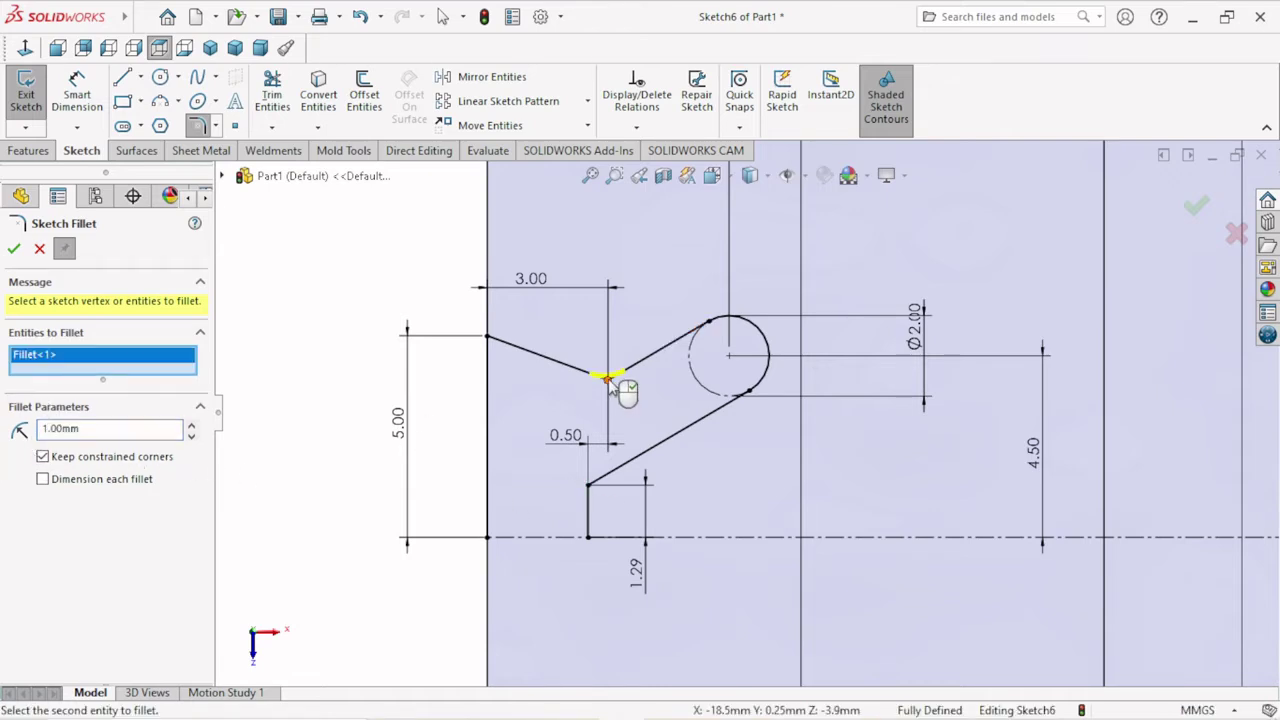
{"action": "left_click", "coordinate": [589, 486]}
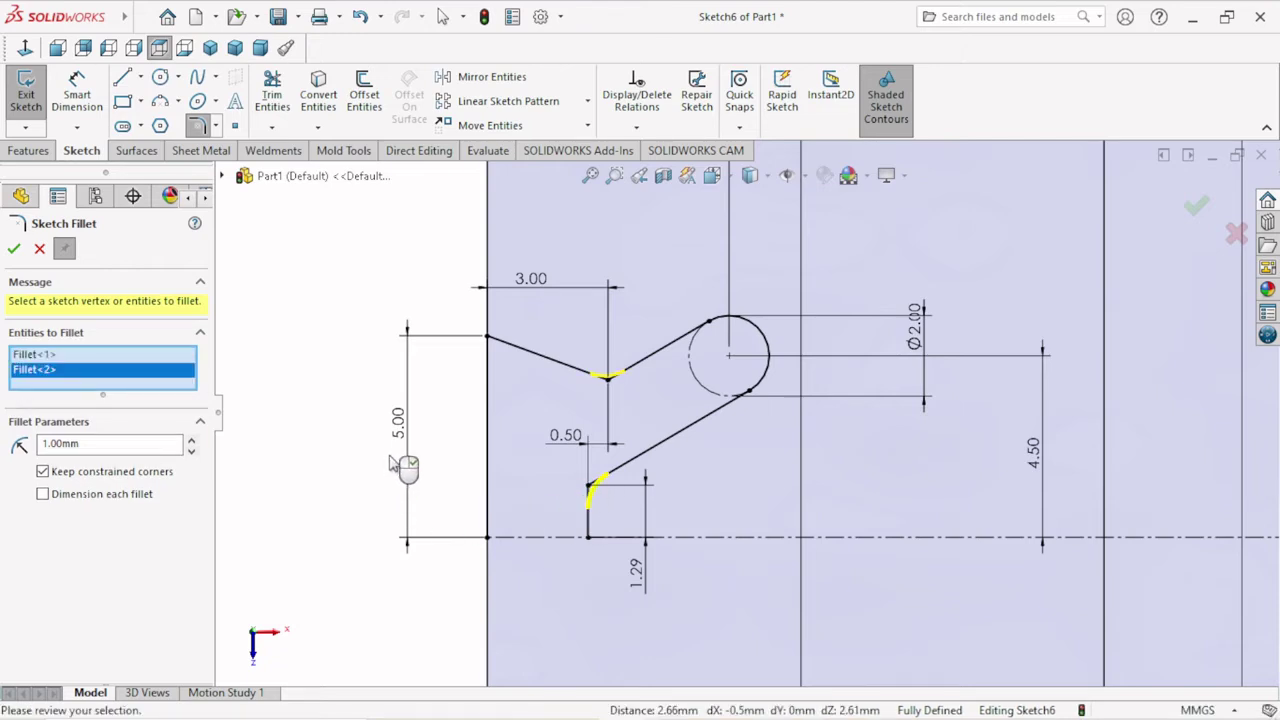
{"action": "left_click", "coordinate": [14, 249]}
Step: Apply another 1 mm fillet to the lower inner corner
{"action": "scroll", "coordinate": [720, 470], "scroll_direction": "up", "scroll_amount": 2}
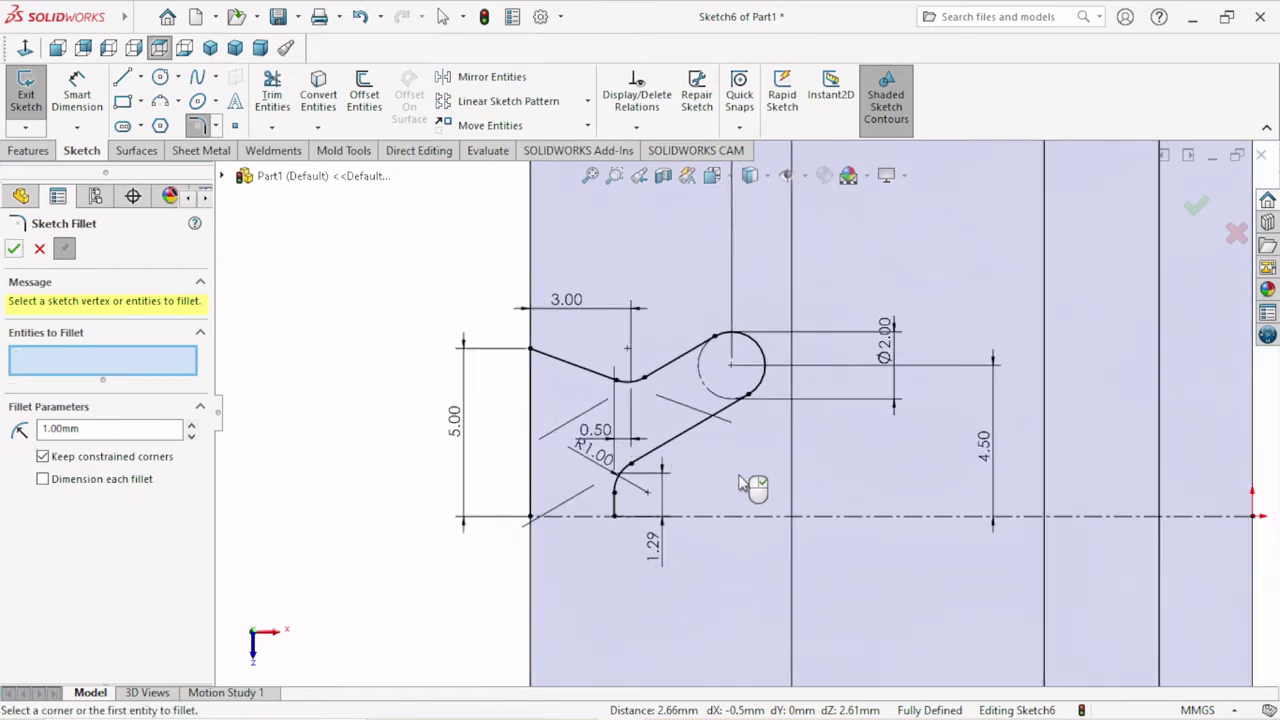
{"action": "scroll", "coordinate": [740, 485], "scroll_direction": "down", "scroll_amount": 1}
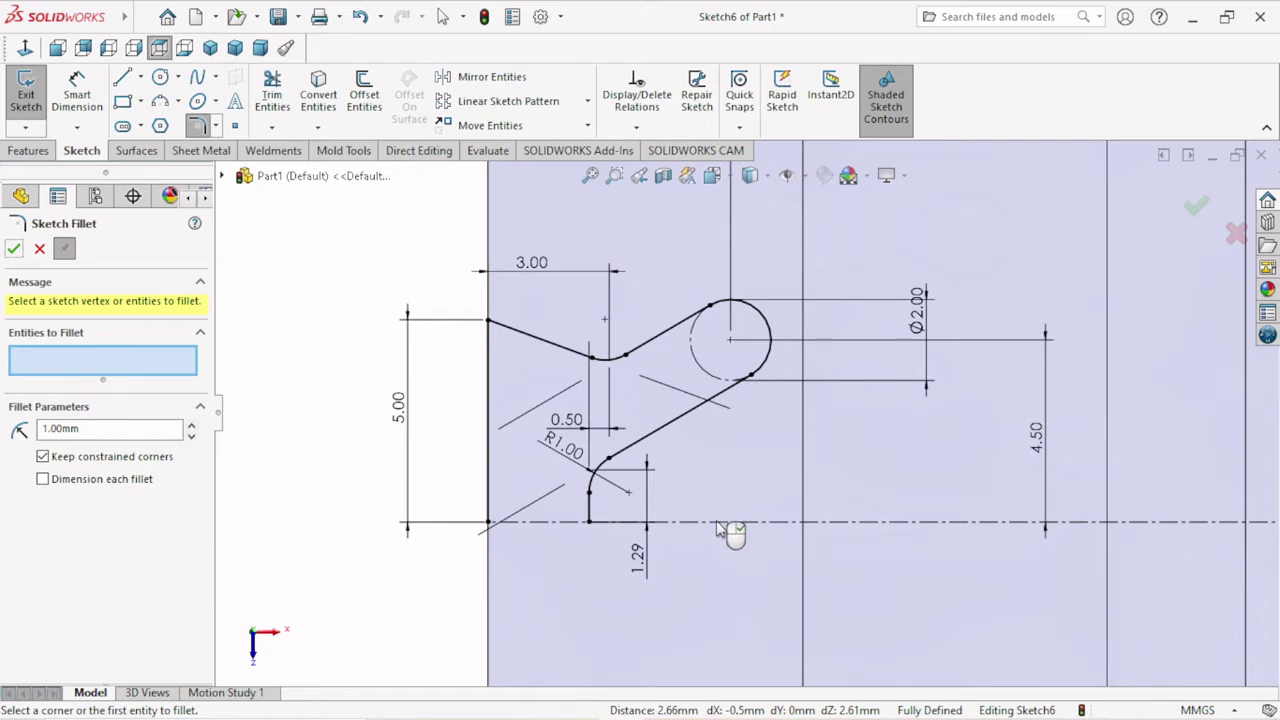
{"action": "scroll", "coordinate": [737, 451], "scroll_direction": "down", "scroll_amount": 1}
{"action": "scroll", "coordinate": [600, 445], "scroll_direction": "down", "scroll_amount": 1}
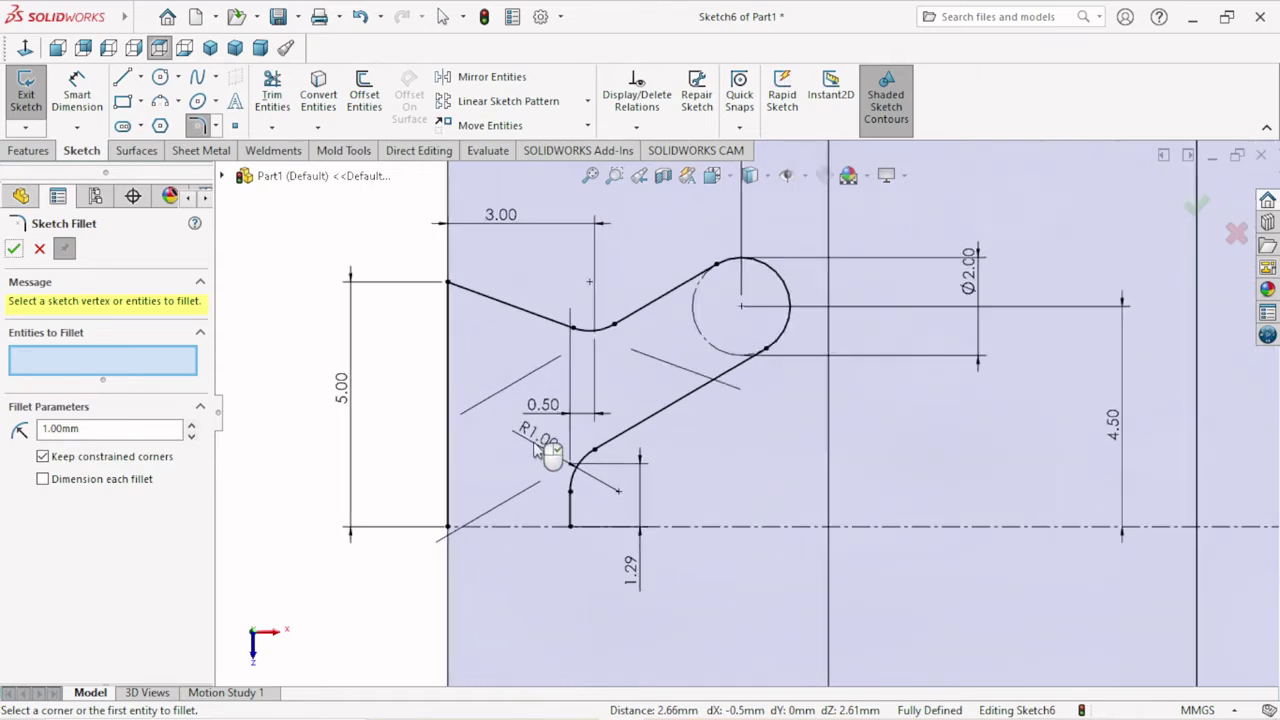
{"action": "left_click_drag", "start_coordinate": [523, 466], "coordinate": [528, 432]}
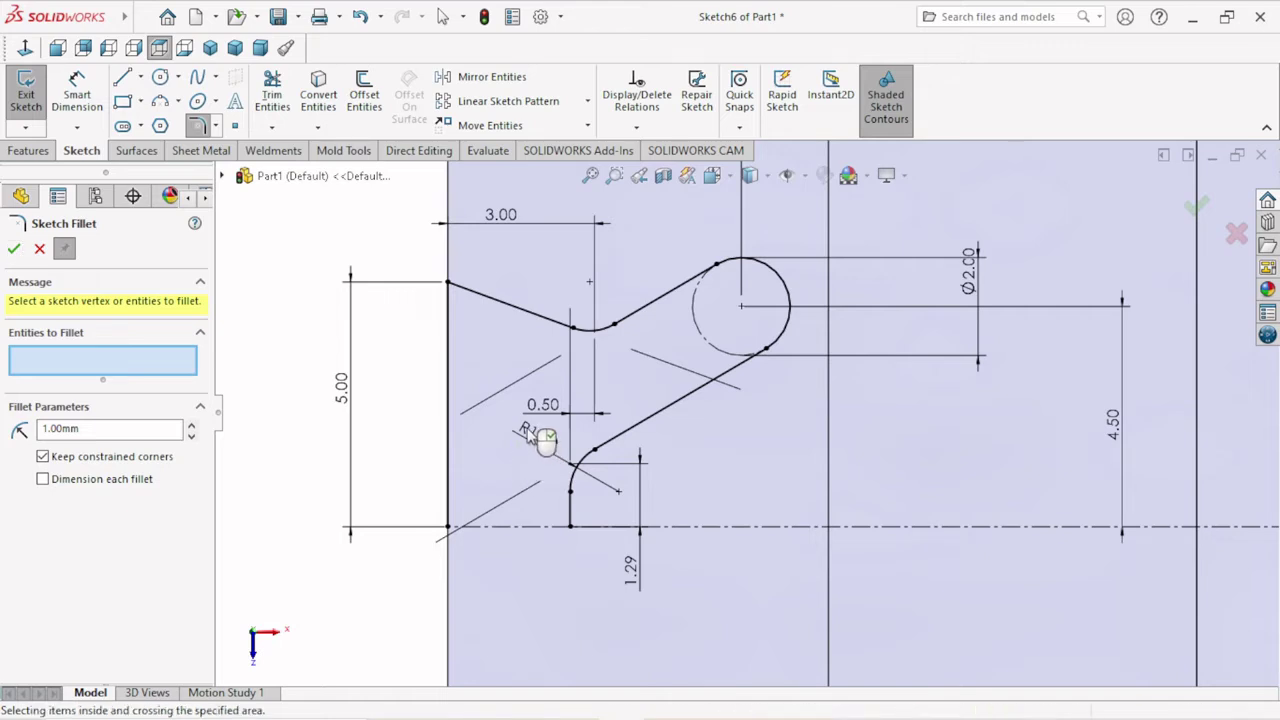
{"action": "left_click", "coordinate": [27, 245]}
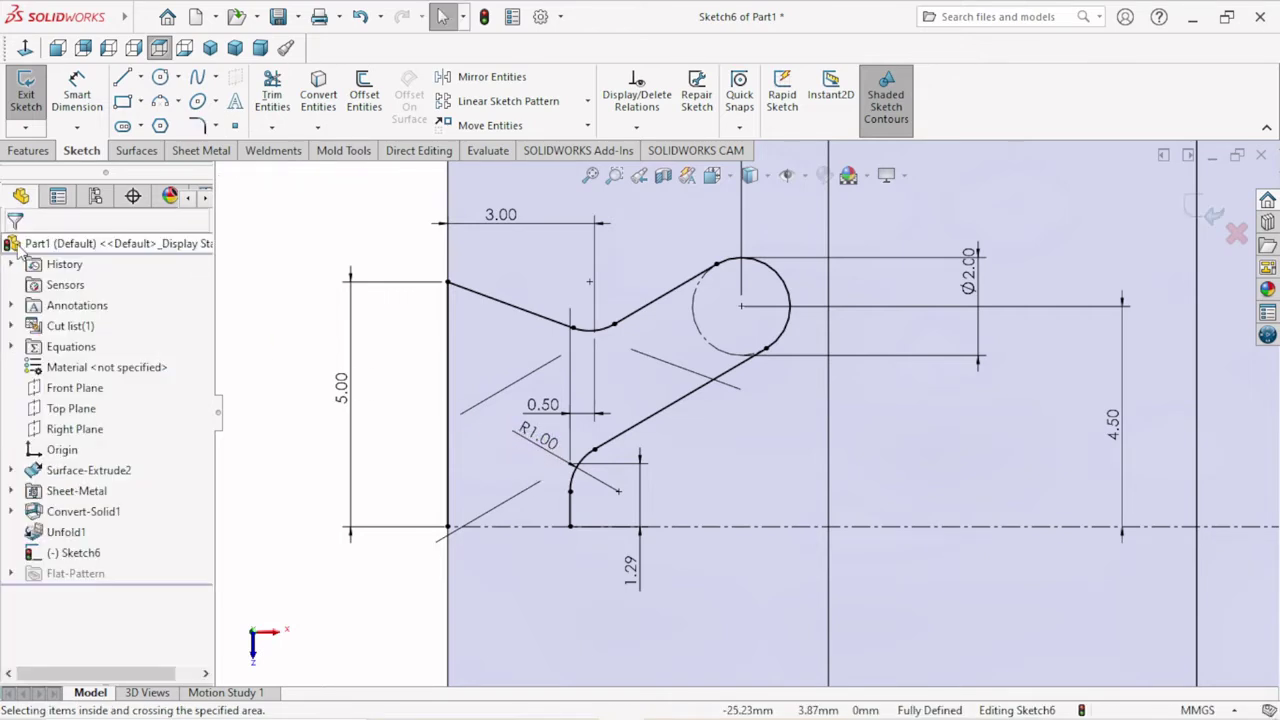
Step: Move the R1.00 dimension label clear of the geometry and close the Dimension panel
{"action": "left_click_drag", "start_coordinate": [527, 460], "coordinate": [510, 478]}
{"action": "left_click", "coordinate": [520, 460]}
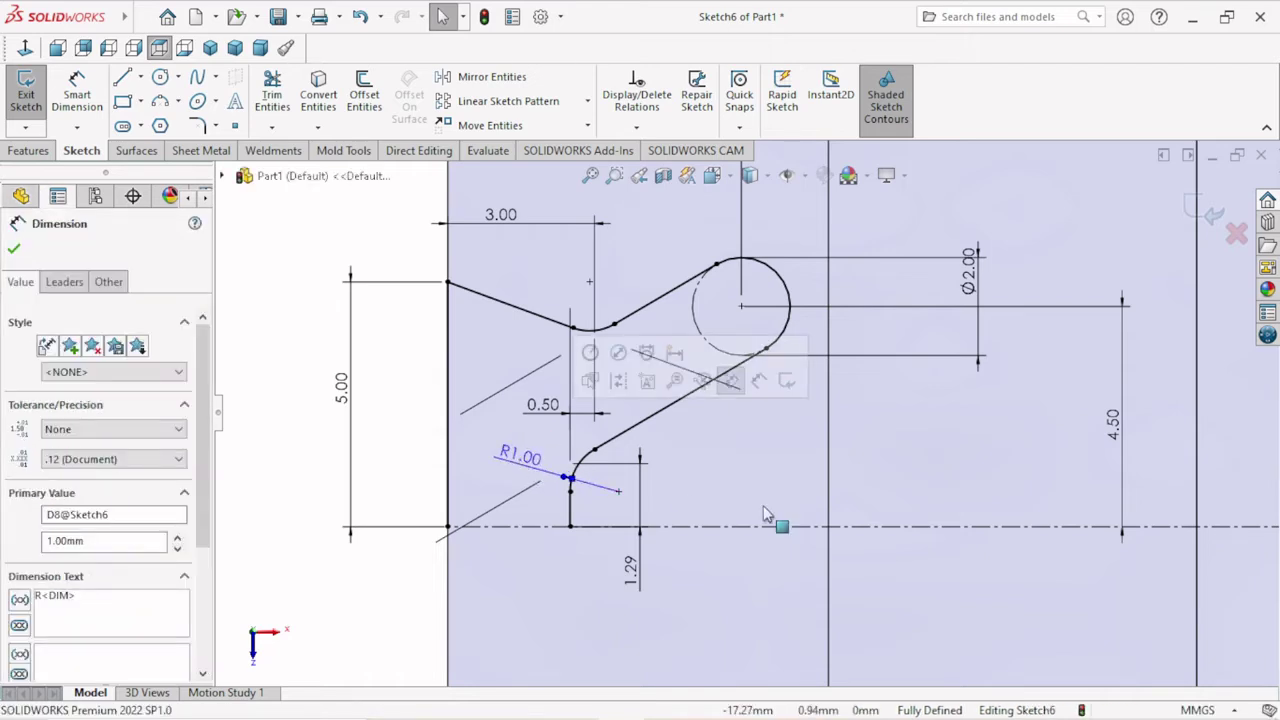
{"action": "scroll", "coordinate": [744, 408], "scroll_direction": "down", "scroll_amount": 2}
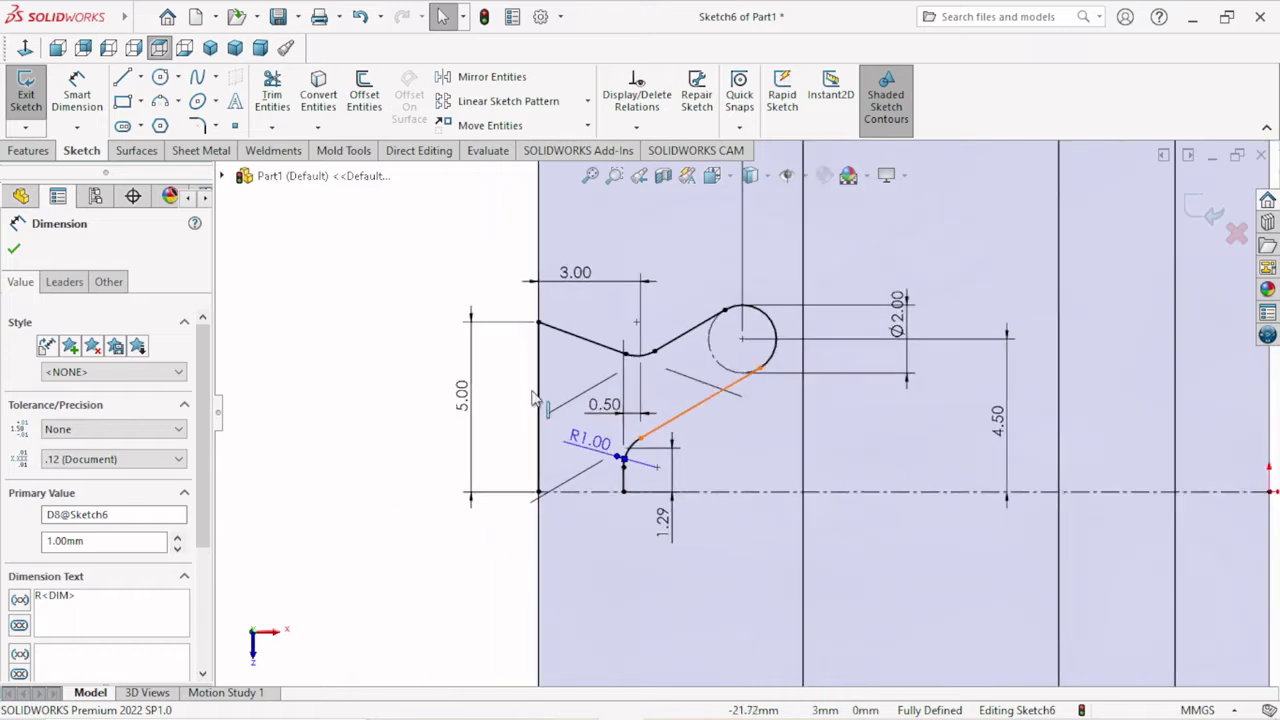
{"action": "left_click", "coordinate": [12, 248]}
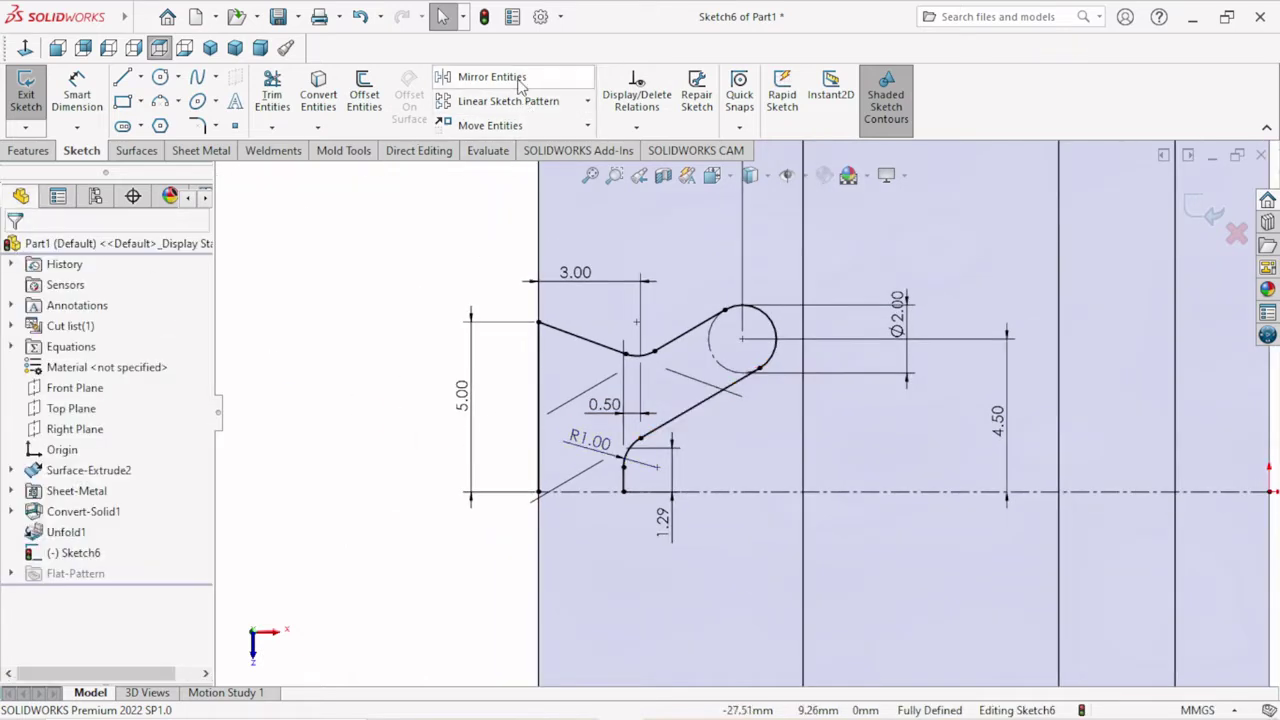
Step: Select the profile's lines, arcs and R1.00 fillet as entities to mirror
{"action": "left_click", "coordinate": [500, 77]}
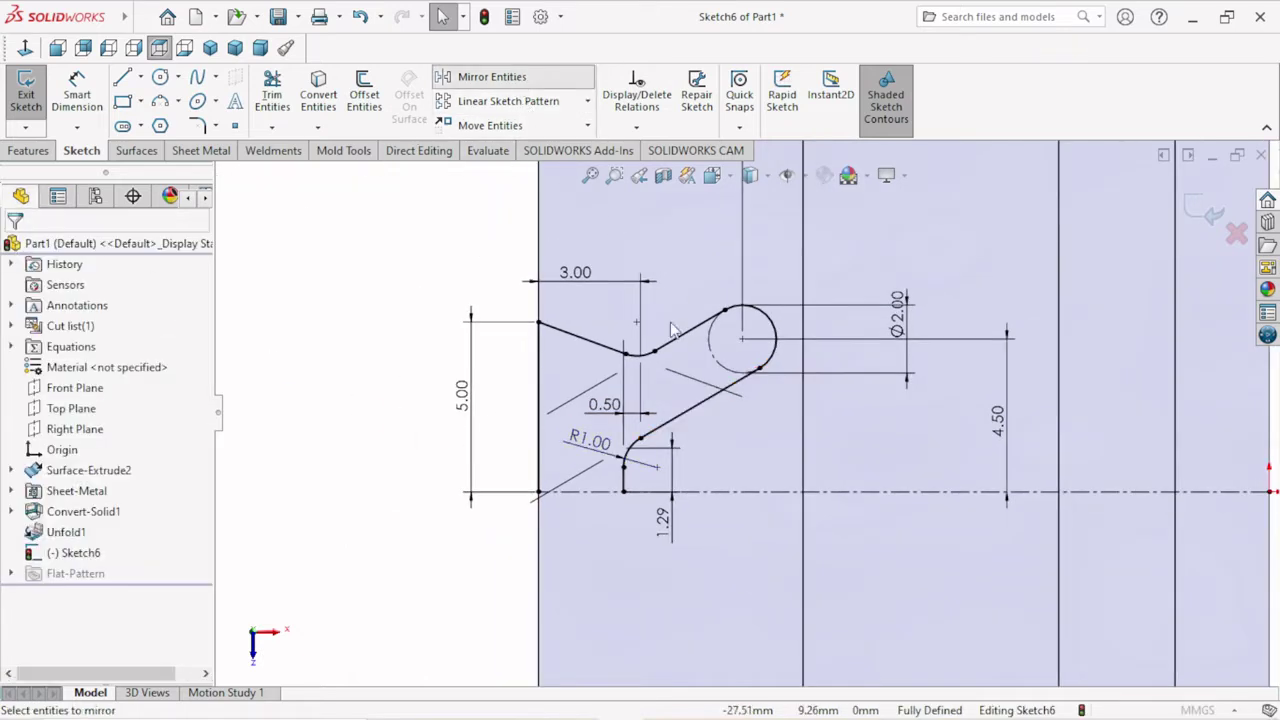
{"action": "left_click", "coordinate": [538, 360]}
{"action": "left_click", "coordinate": [585, 338]}
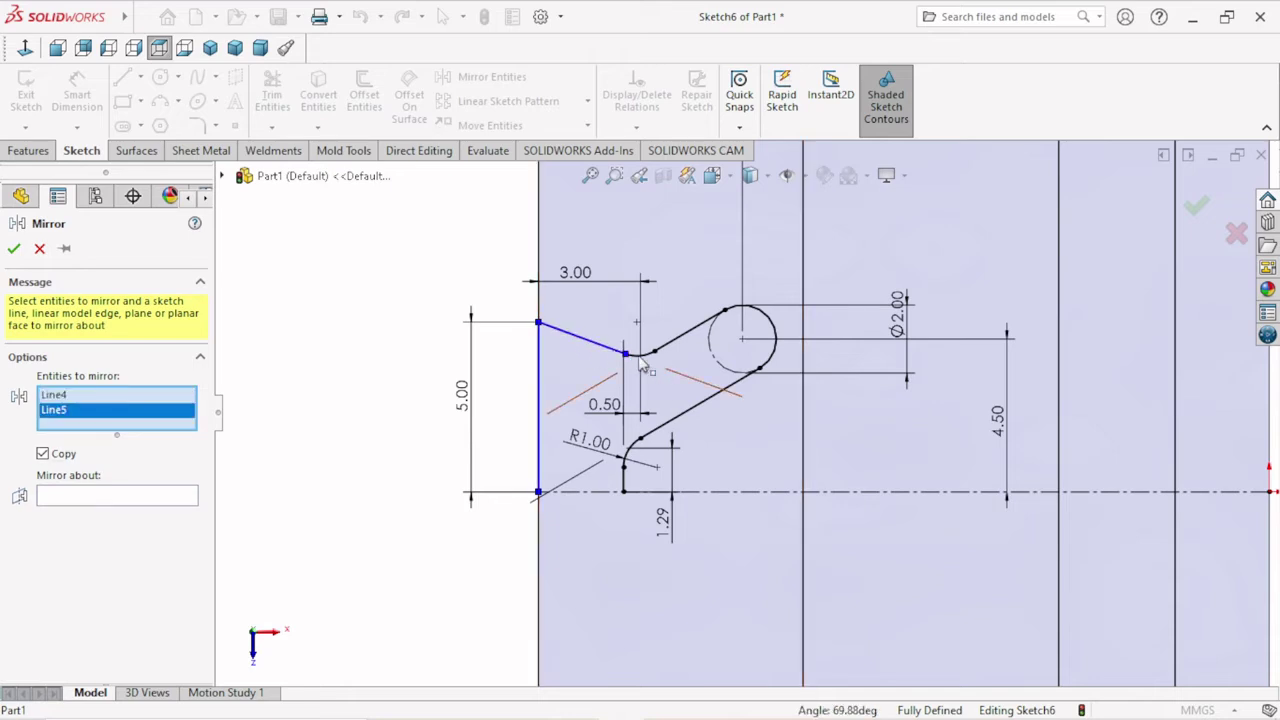
{"action": "left_click", "coordinate": [647, 358]}
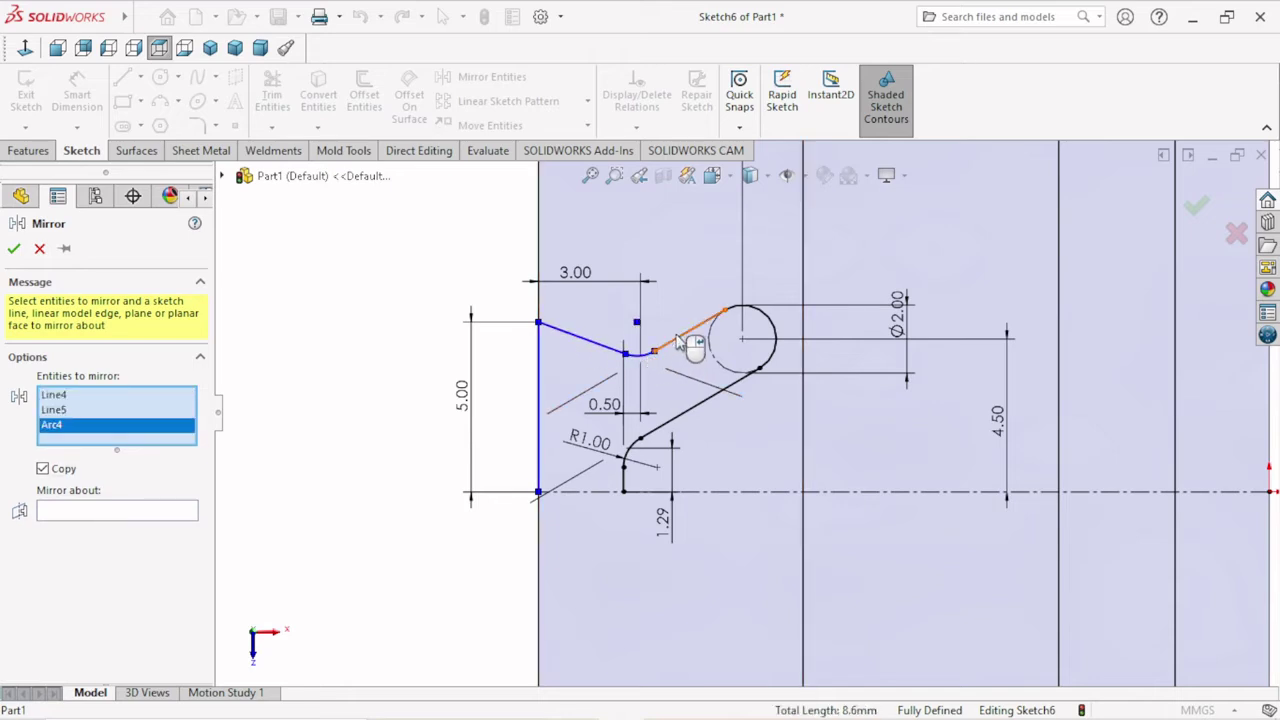
{"action": "left_click", "coordinate": [700, 326]}
{"action": "left_click", "coordinate": [770, 350]}
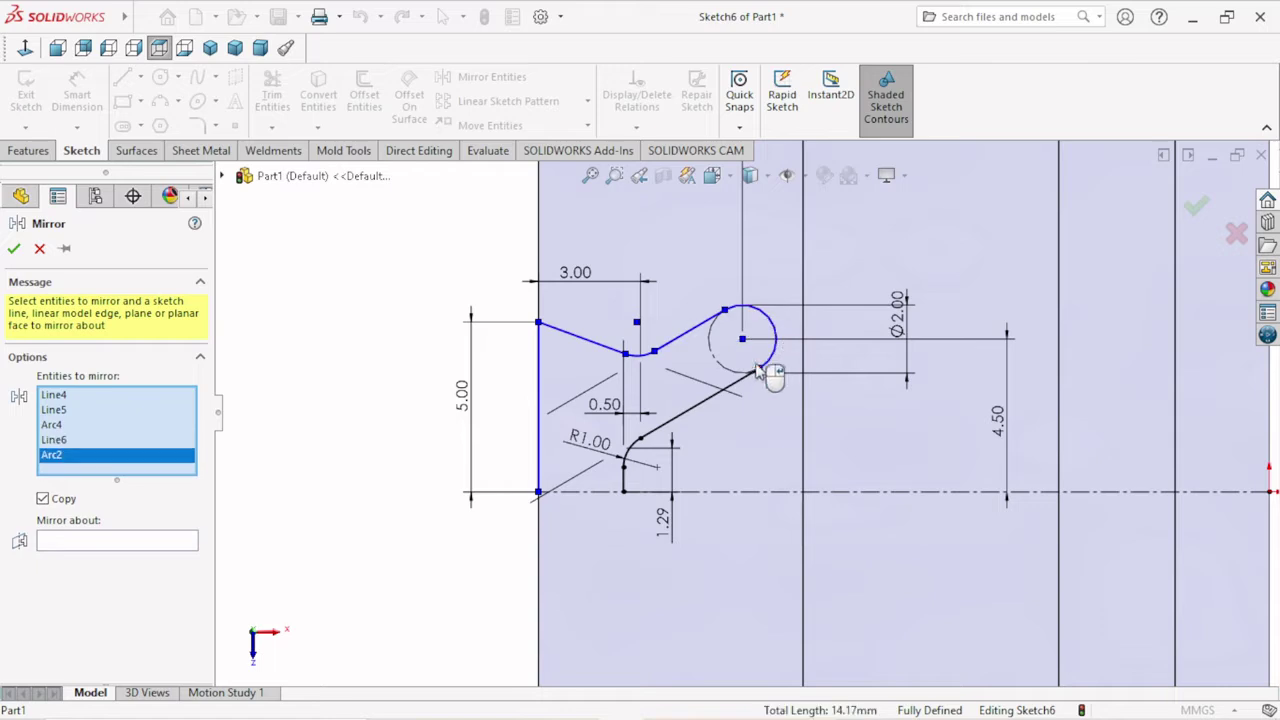
{"action": "left_click", "coordinate": [731, 393]}
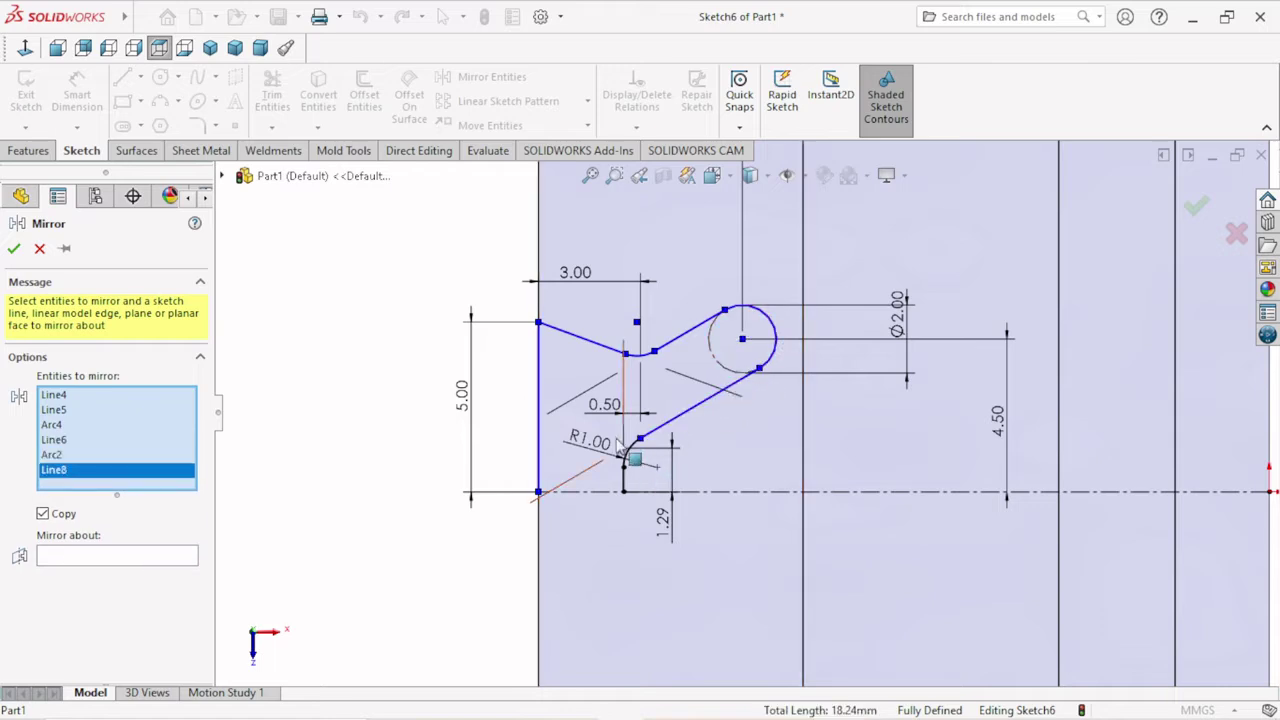
{"action": "left_click", "coordinate": [626, 471]}
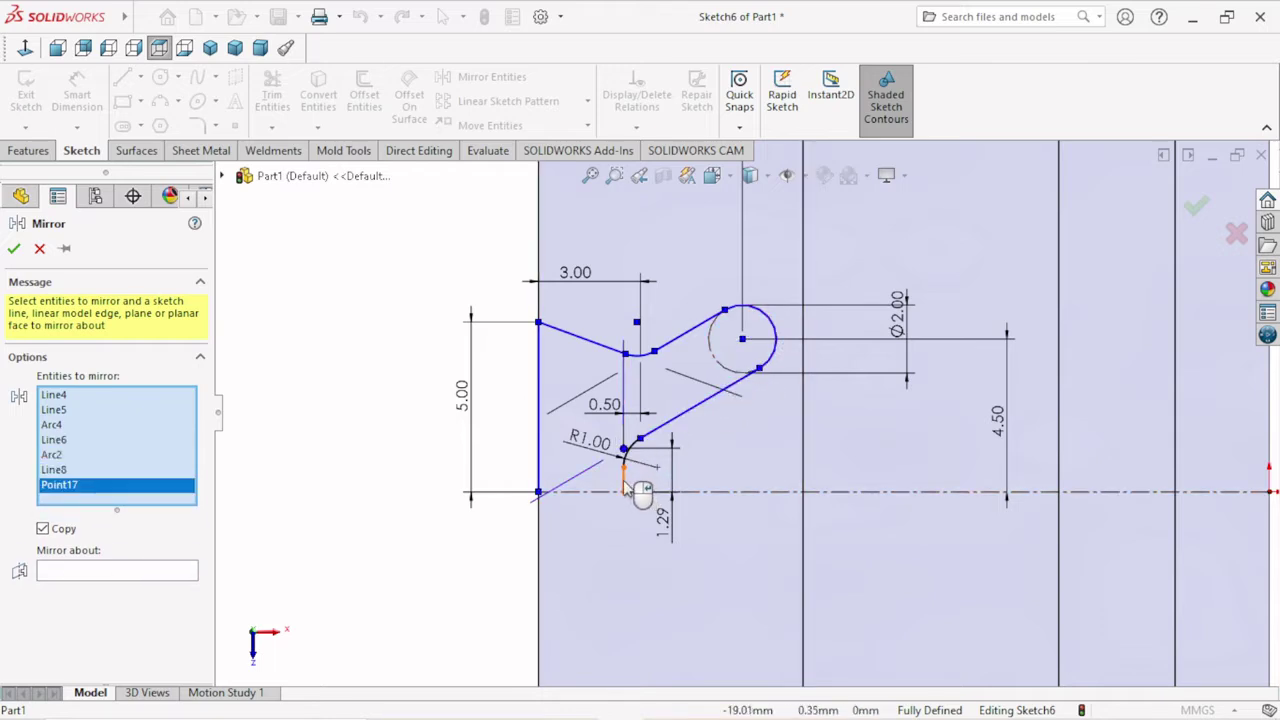
{"action": "left_click", "coordinate": [624, 476]}
{"action": "scroll", "coordinate": [648, 460], "scroll_direction": "down", "scroll_amount": 4}
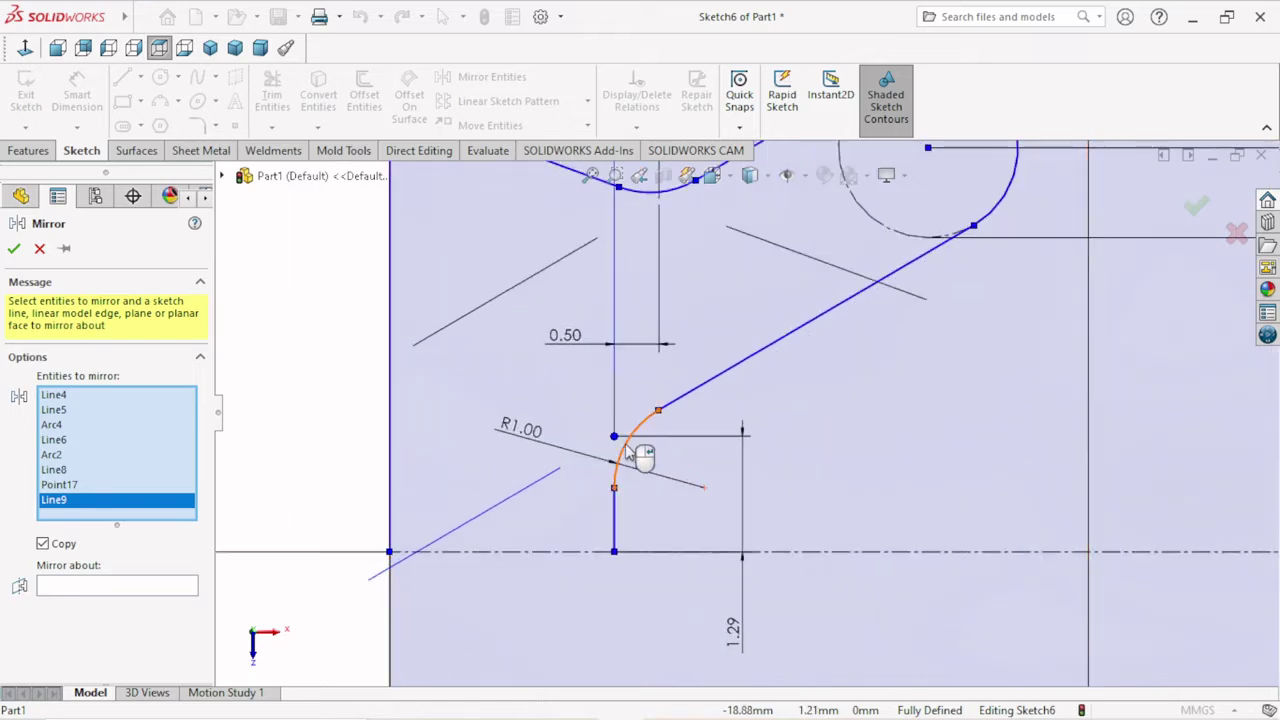
{"action": "left_click", "coordinate": [645, 455]}
{"action": "scroll", "coordinate": [652, 487], "scroll_direction": "up", "scroll_amount": 2}
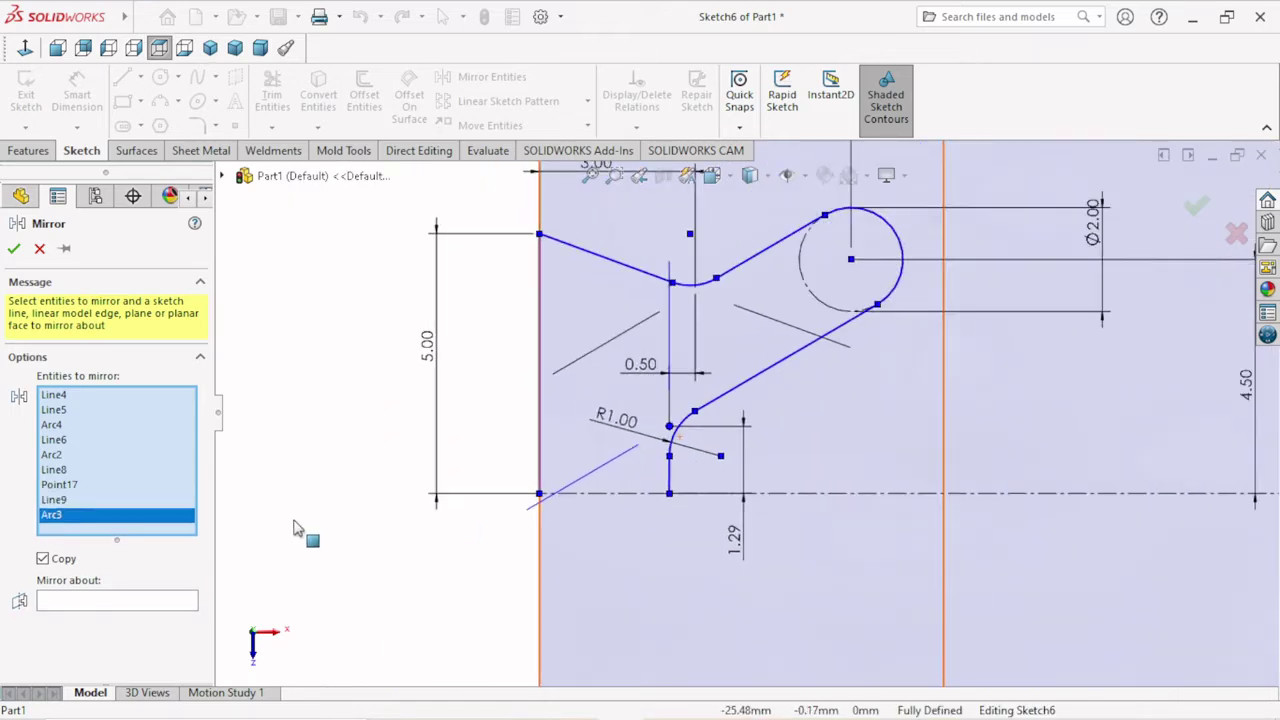
Step: Drop Point17 from the set and mirror the profile about the horizontal centerline Line1
{"action": "left_click", "coordinate": [70, 487]}
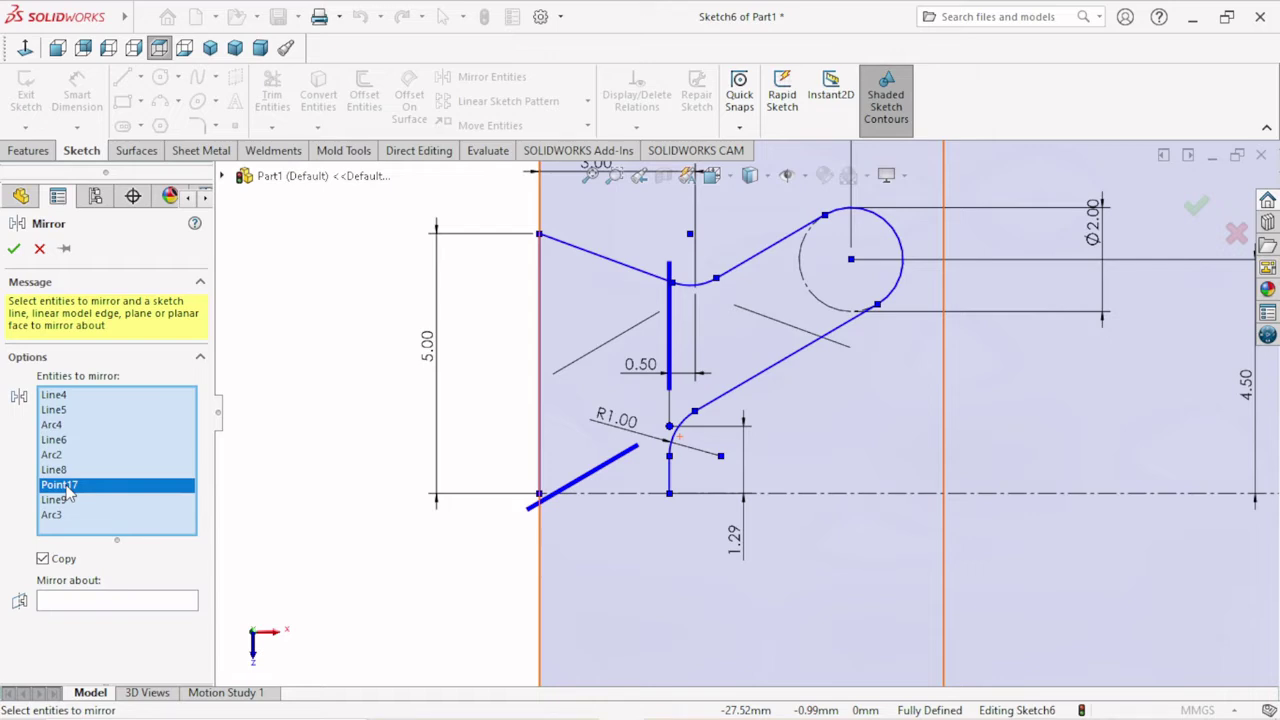
{"action": "right_click", "coordinate": [70, 487]}
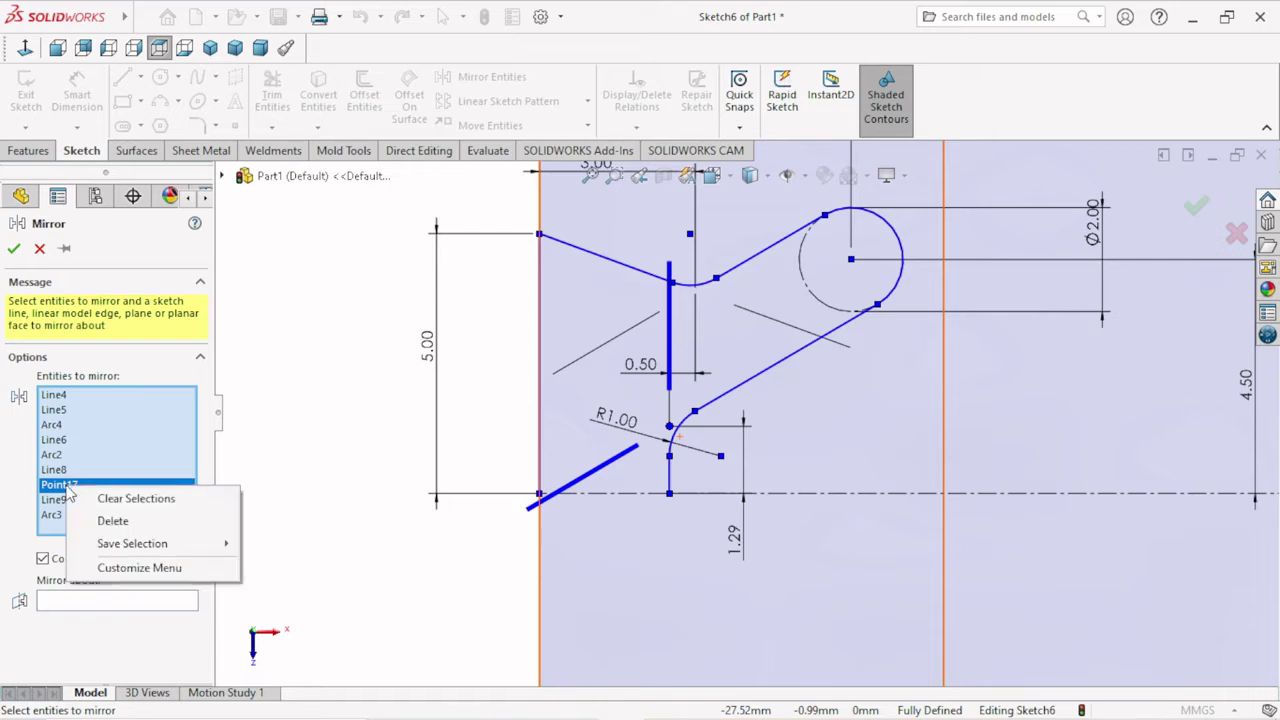
{"action": "left_click", "coordinate": [113, 521]}
{"action": "scroll", "coordinate": [700, 480], "scroll_direction": "up", "scroll_amount": 1}
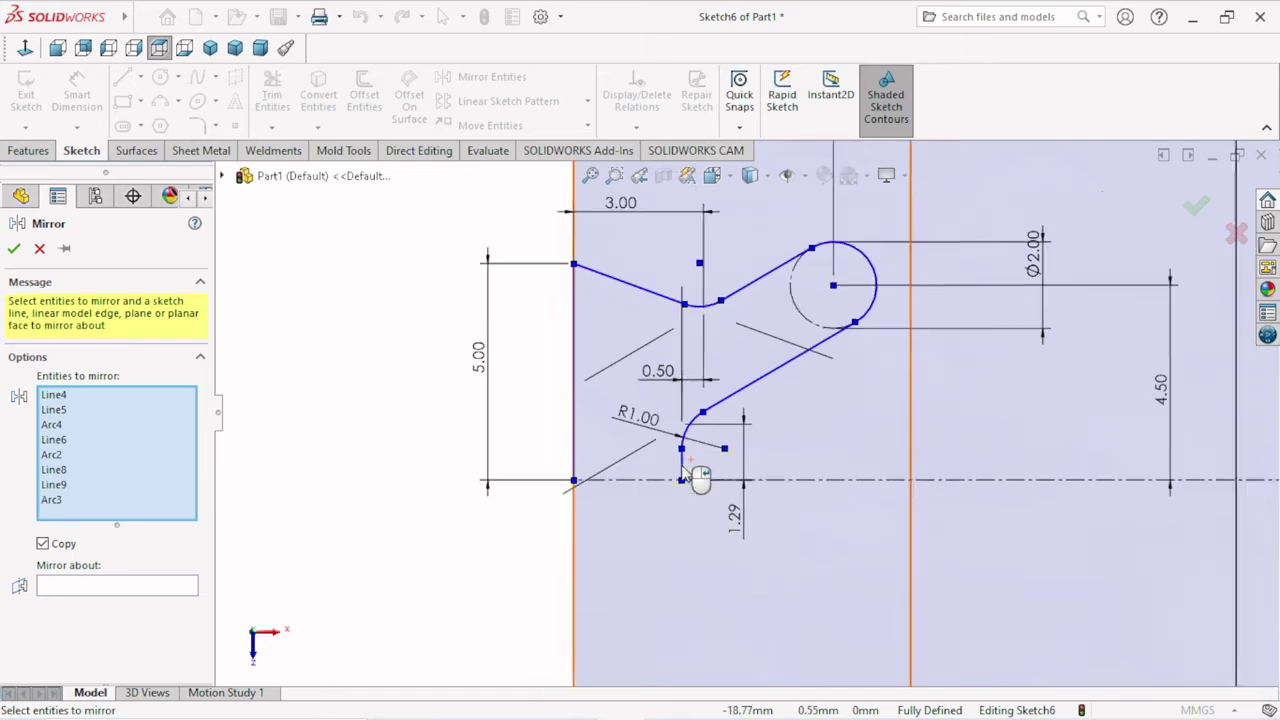
{"action": "scroll", "coordinate": [712, 484], "scroll_direction": "up", "scroll_amount": 1}
{"action": "left_click", "coordinate": [80, 588]}
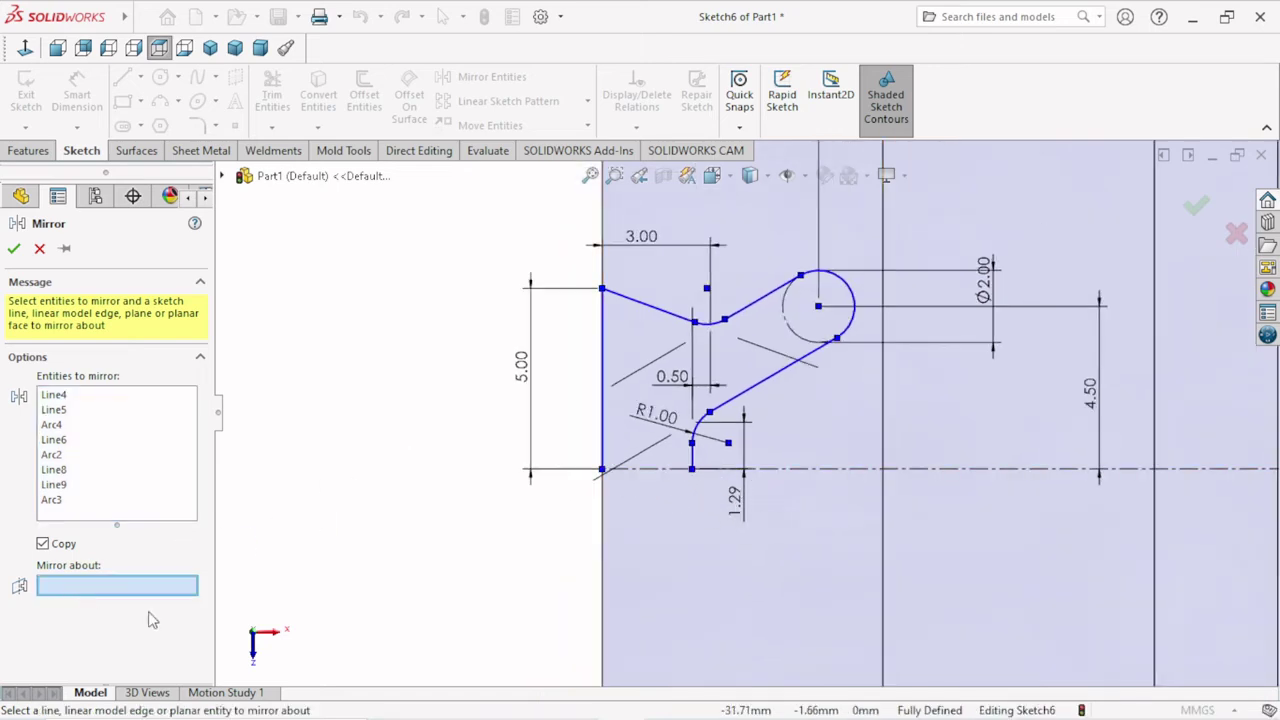
{"action": "left_click", "coordinate": [660, 470]}
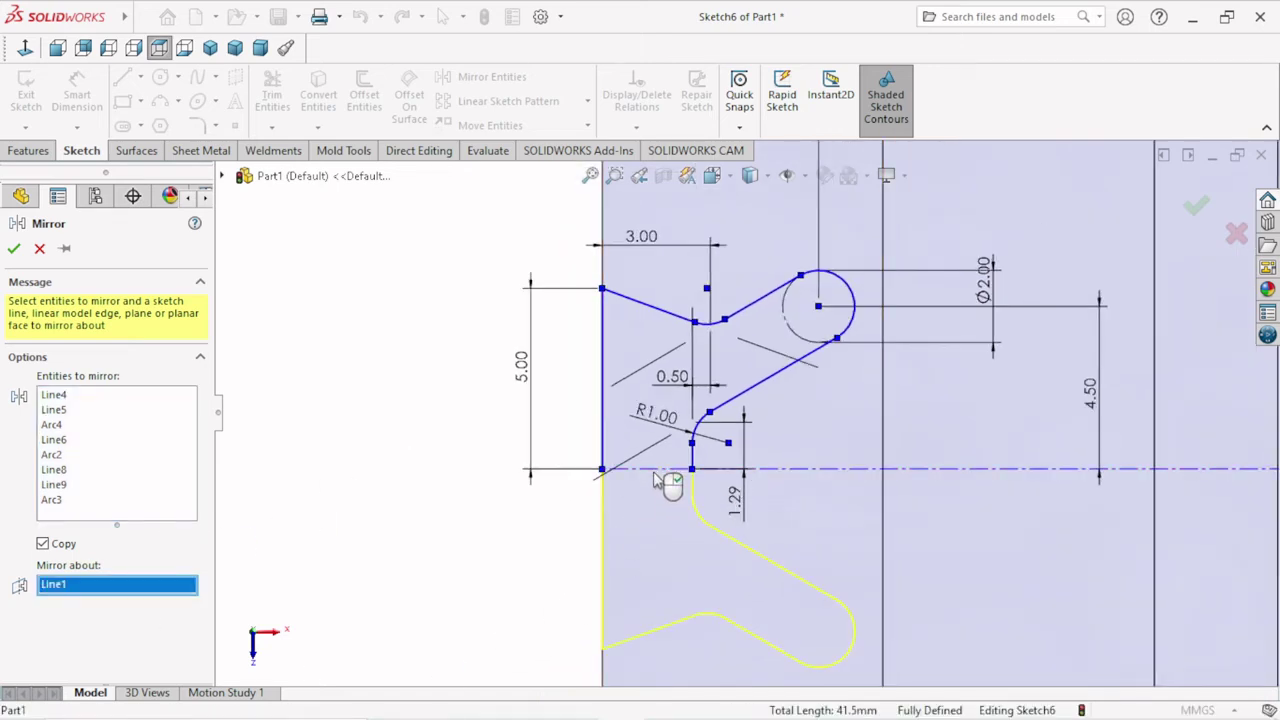
{"action": "left_click", "coordinate": [14, 249]}
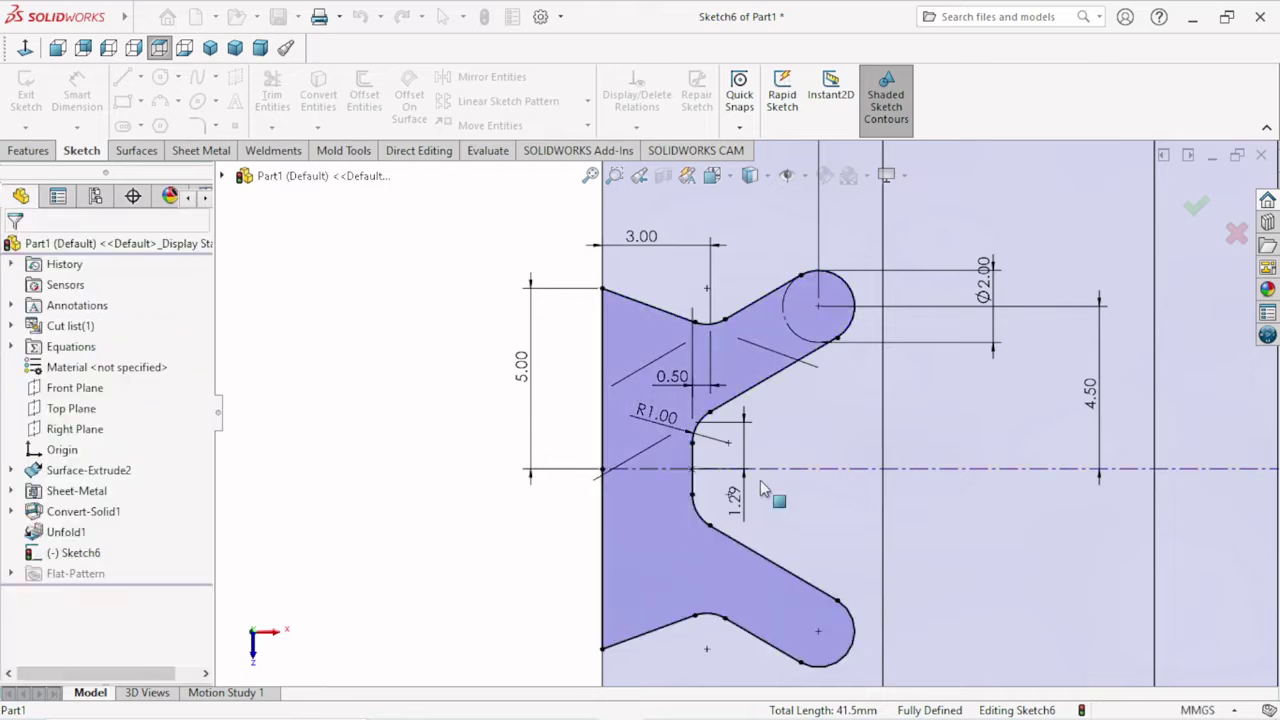
{"action": "scroll", "coordinate": [658, 435], "scroll_direction": "up", "scroll_amount": 4}
{"action": "middle_click_drag", "start_coordinate": [955, 367], "coordinate": [911, 378], "text": "ctrl"}
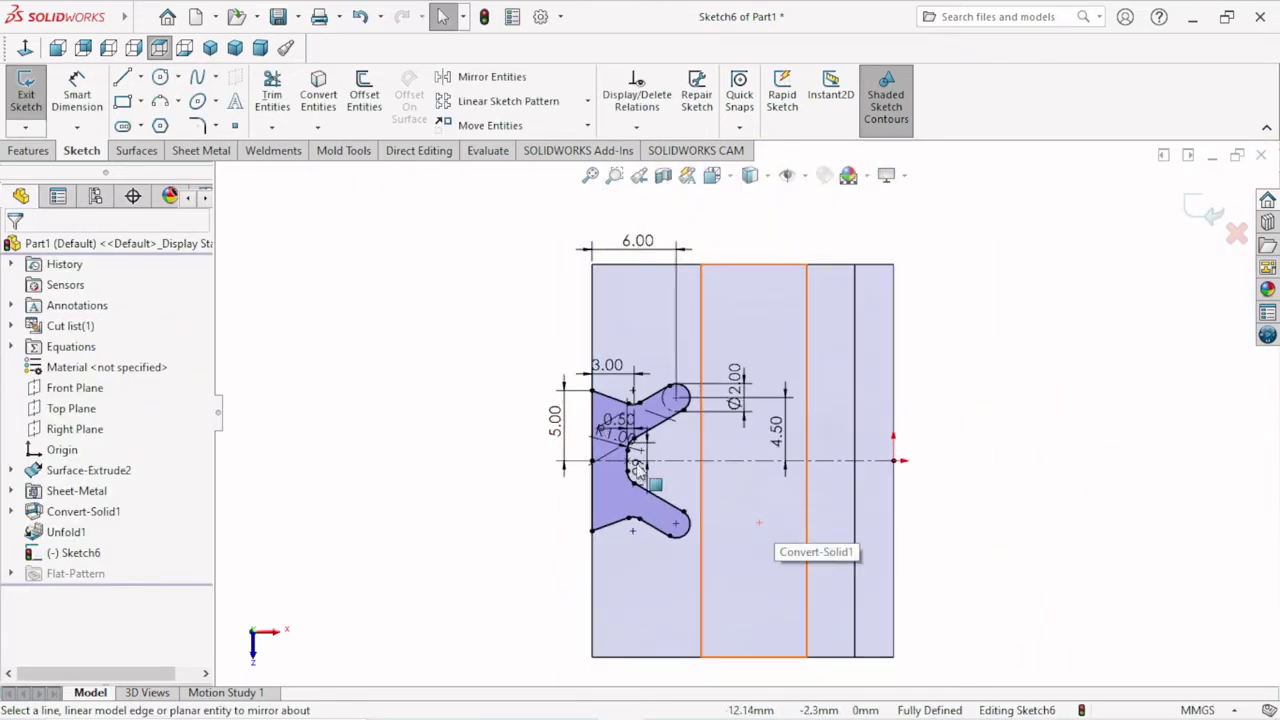
Step: Cut the V-notch profile Through All as an extruded cut
{"action": "left_click", "coordinate": [32, 150]}
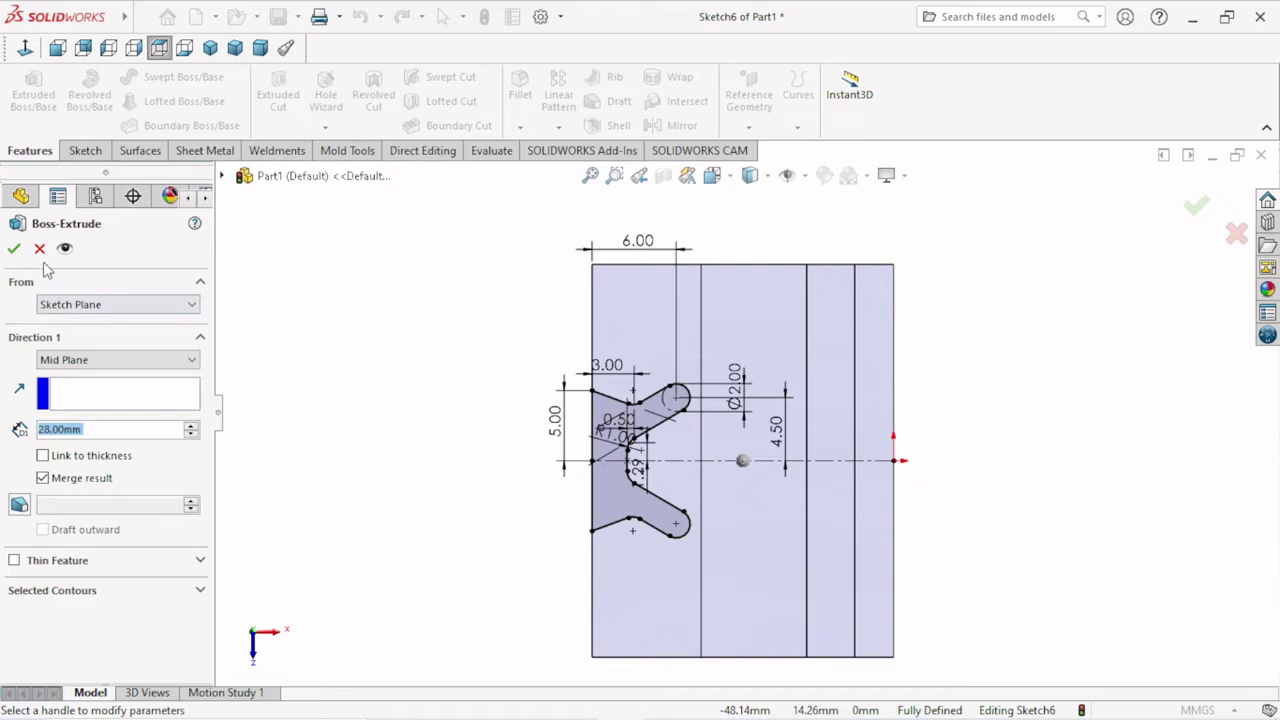
{"action": "left_click", "coordinate": [39, 248]}
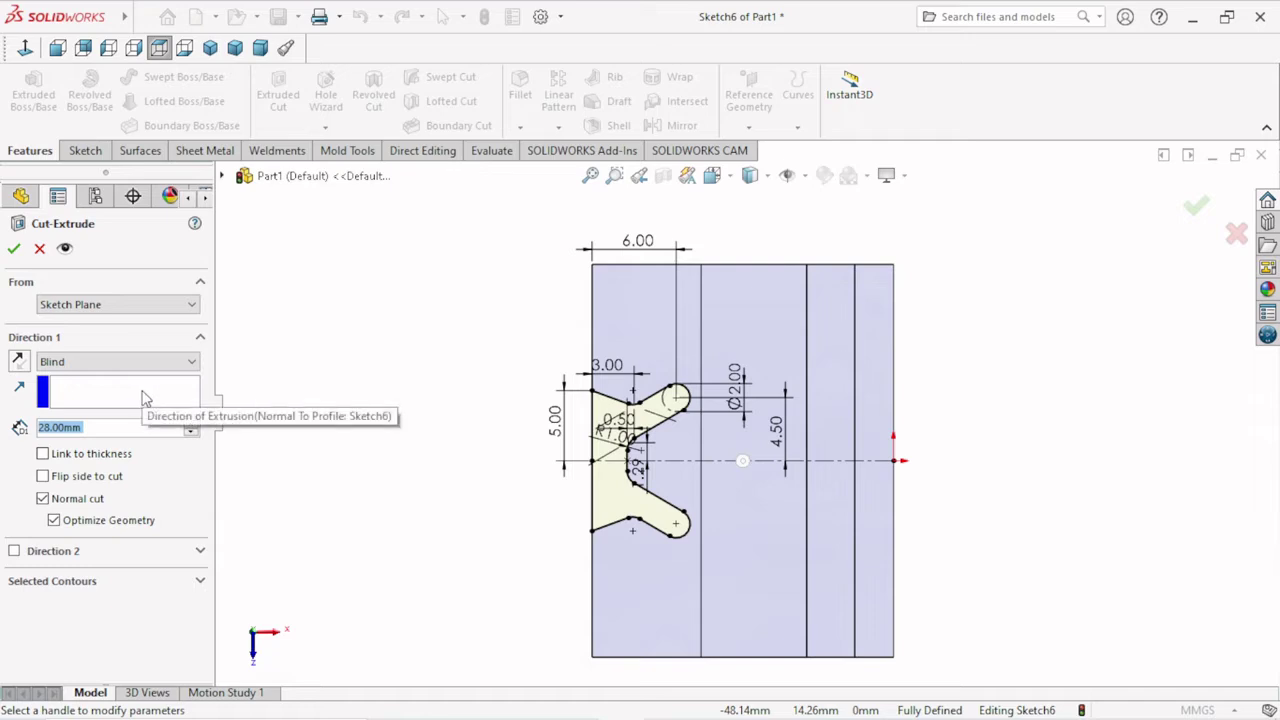
{"action": "left_click", "coordinate": [147, 365]}
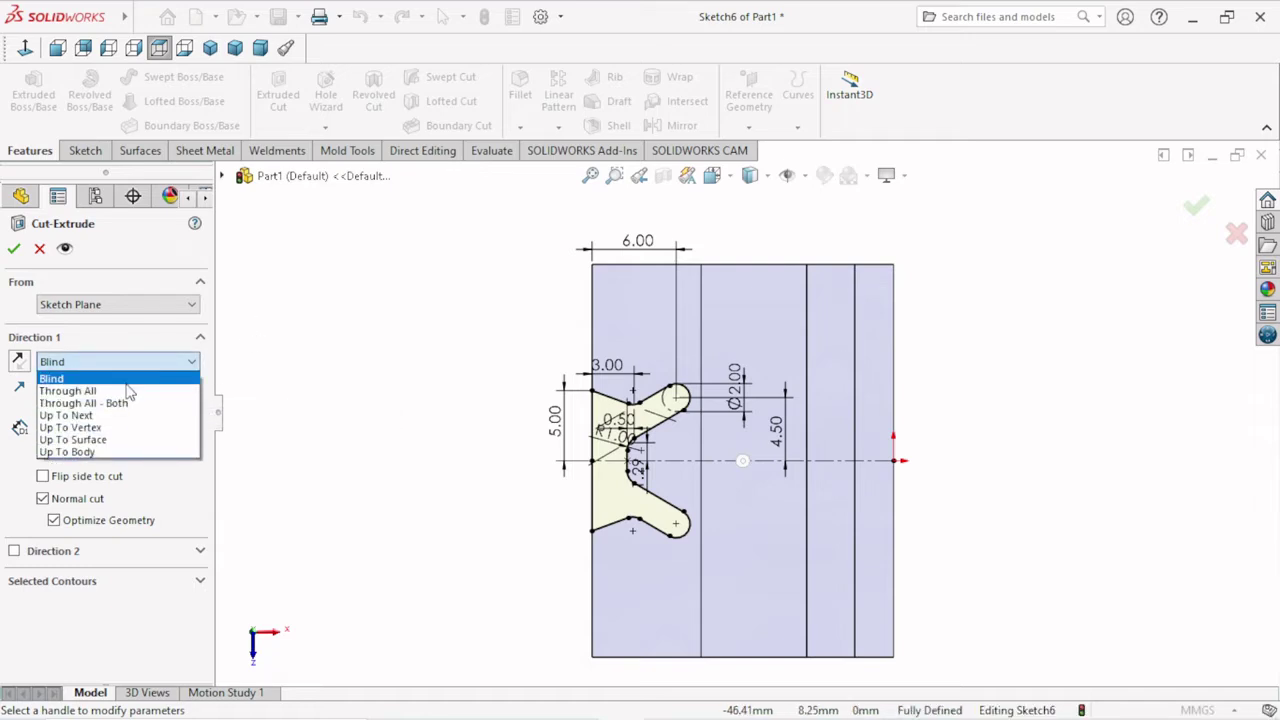
{"action": "left_click", "coordinate": [128, 391]}
{"action": "left_click", "coordinate": [14, 251]}
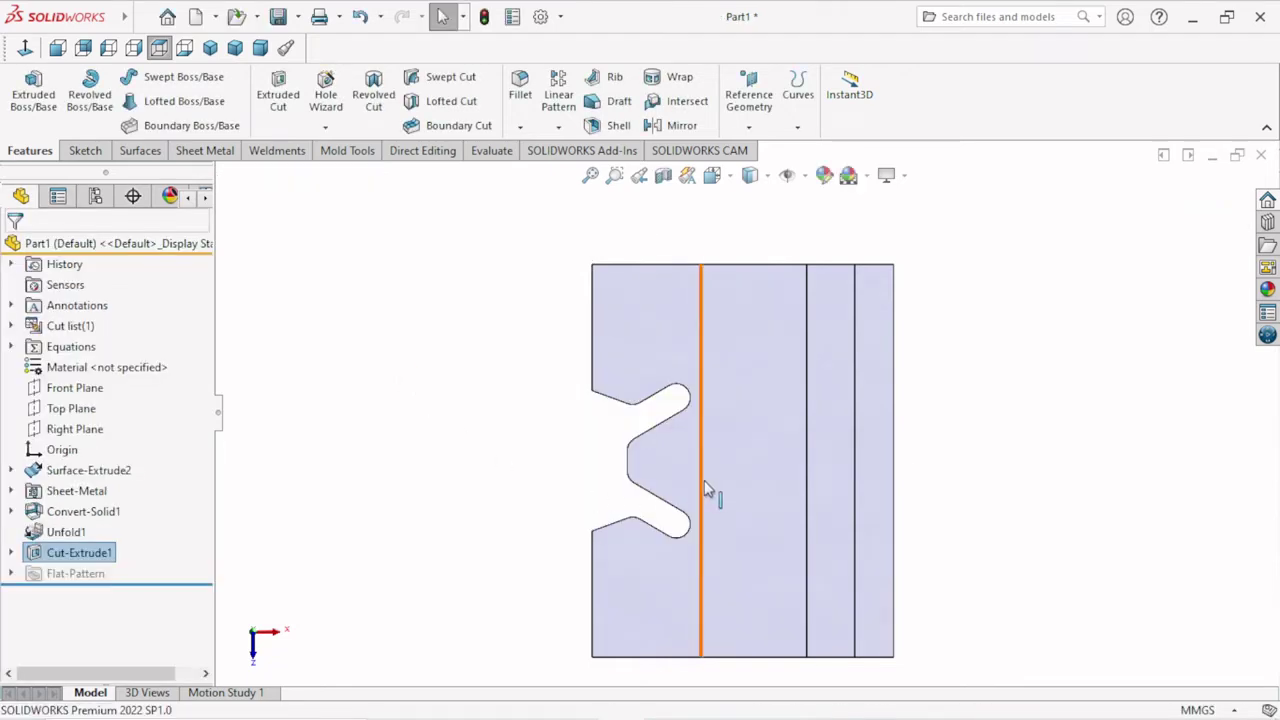
Step: Orbit the notched flat plate into a 3D view and bring up the Sheet Metal tools
{"action": "scroll", "coordinate": [683, 475], "scroll_direction": "up", "scroll_amount": 3}
{"action": "mouse_move", "coordinate": [925, 540]}
{"action": "middle_mouse_down"}
{"action": "mouse_move", "coordinate": [897, 411]}
{"action": "mouse_move", "coordinate": [843, 397]}
{"action": "mouse_move", "coordinate": [883, 480]}
{"action": "mouse_move", "coordinate": [909, 496]}
{"action": "mouse_move", "coordinate": [831, 406]}
{"action": "mouse_move", "coordinate": [851, 469]}
{"action": "mouse_move", "coordinate": [917, 503]}
{"action": "mouse_move", "coordinate": [894, 326]}
{"action": "mouse_move", "coordinate": [840, 409]}
{"action": "middle_mouse_up"}
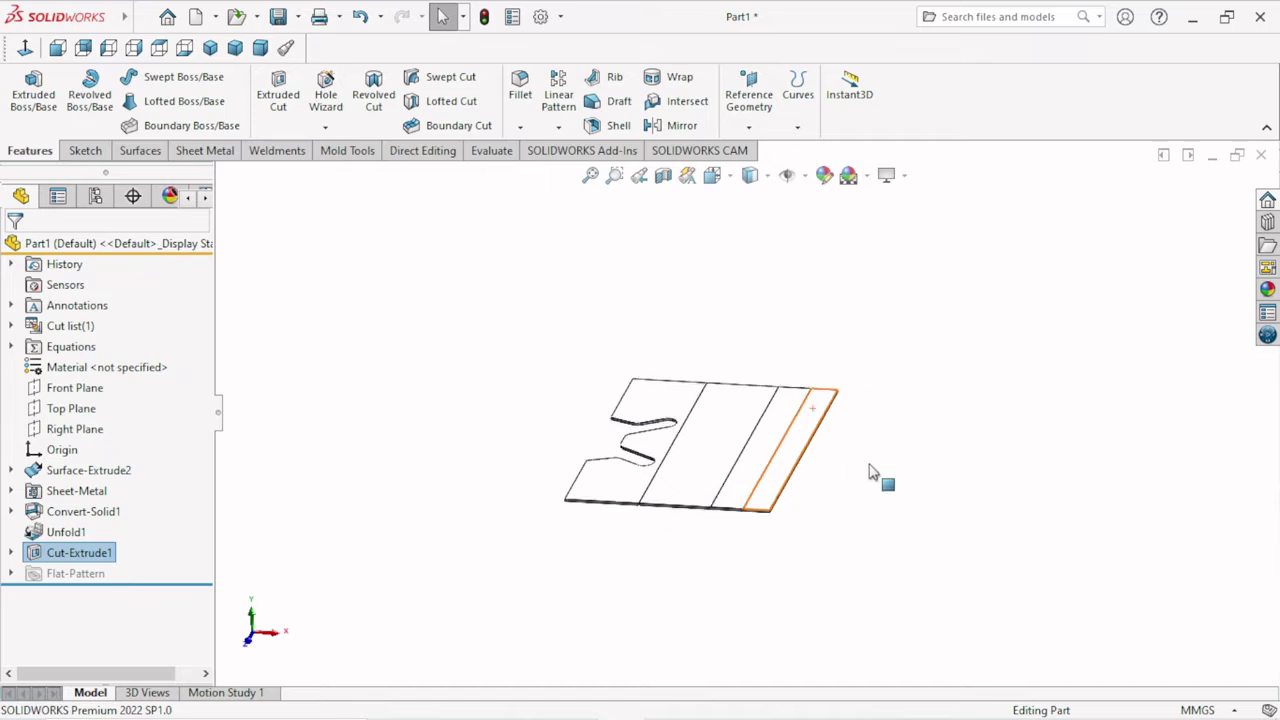
{"action": "mouse_move", "coordinate": [871, 474]}
{"action": "middle_mouse_down"}
{"action": "mouse_move", "coordinate": [869, 583]}
{"action": "mouse_move", "coordinate": [857, 571]}
{"action": "middle_mouse_up"}
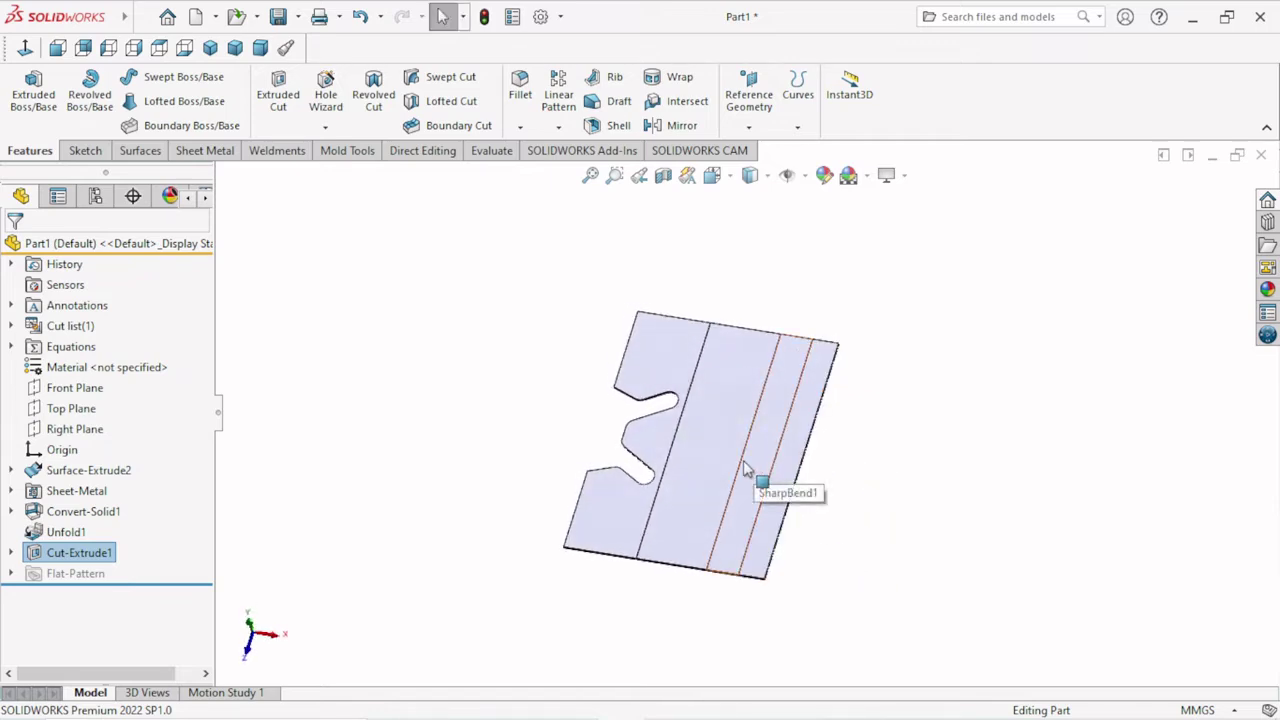
{"action": "left_click", "coordinate": [204, 151]}
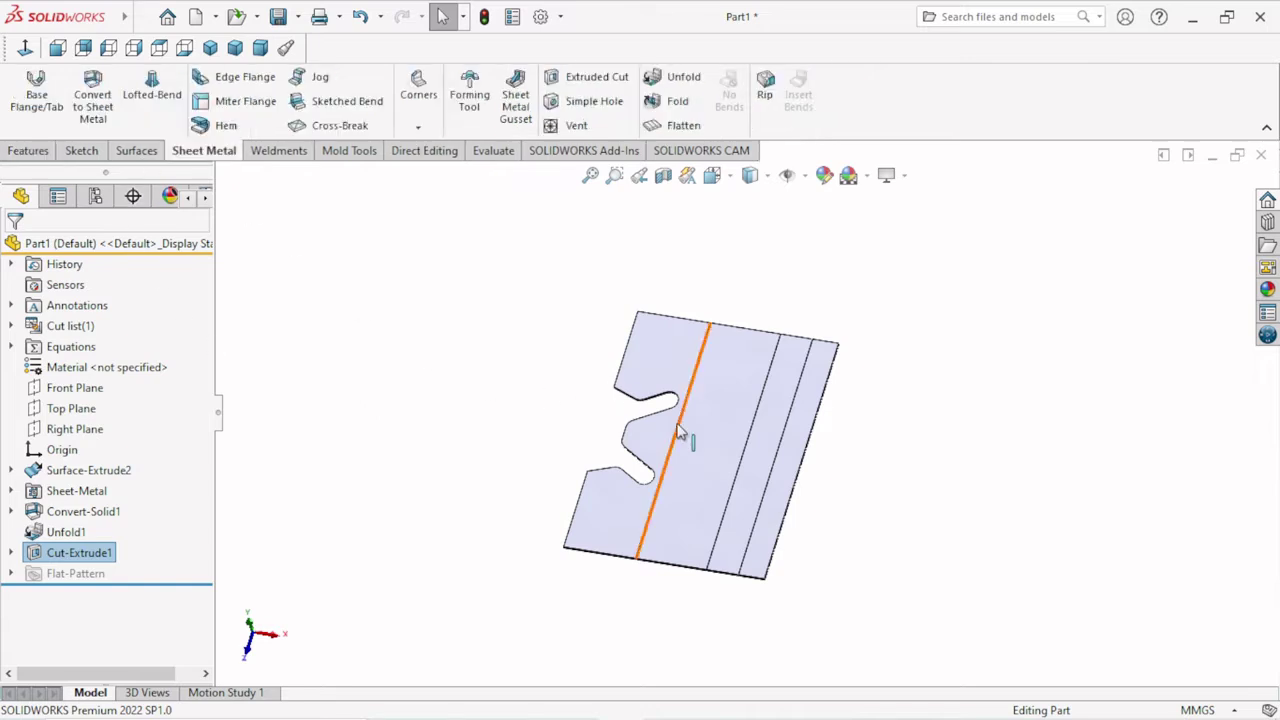
{"action": "scroll", "coordinate": [686, 437], "scroll_direction": "up", "scroll_amount": 1}
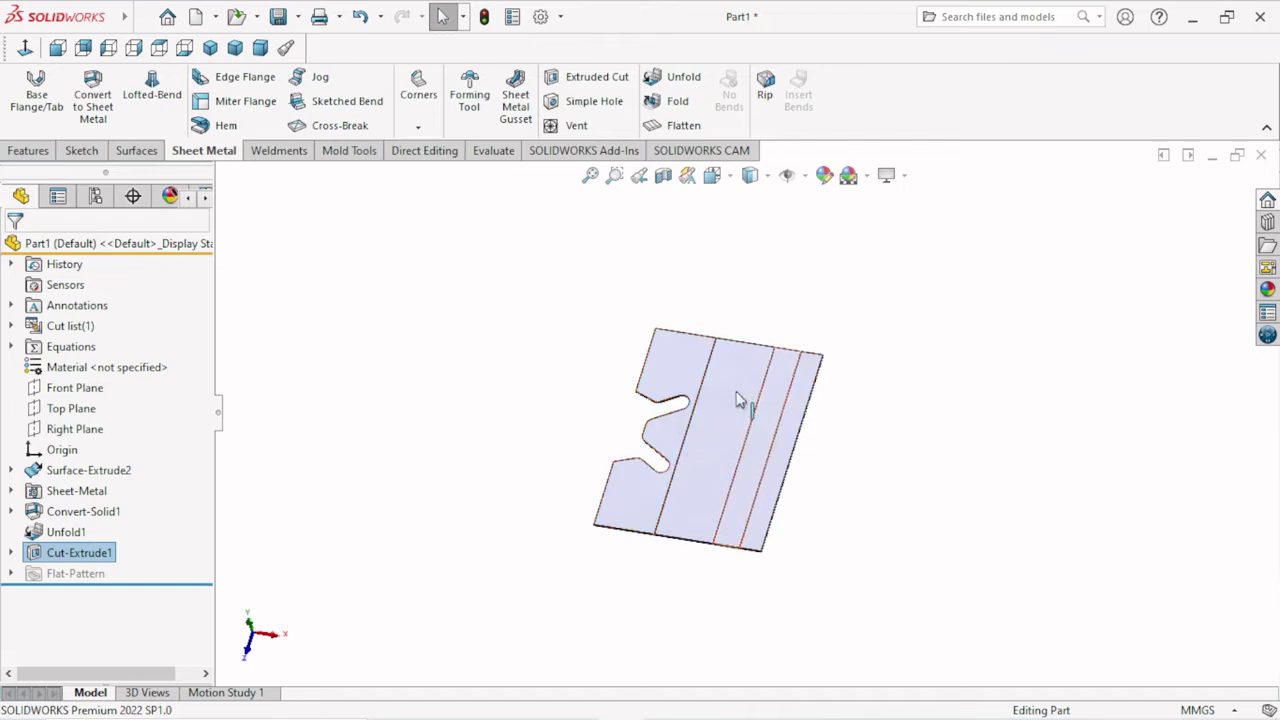
Step: Refold RoundBend1 and SharpBend1 into Fold1 with Collect All Bends, then inspect the folded leaf
{"action": "left_click", "coordinate": [670, 101]}
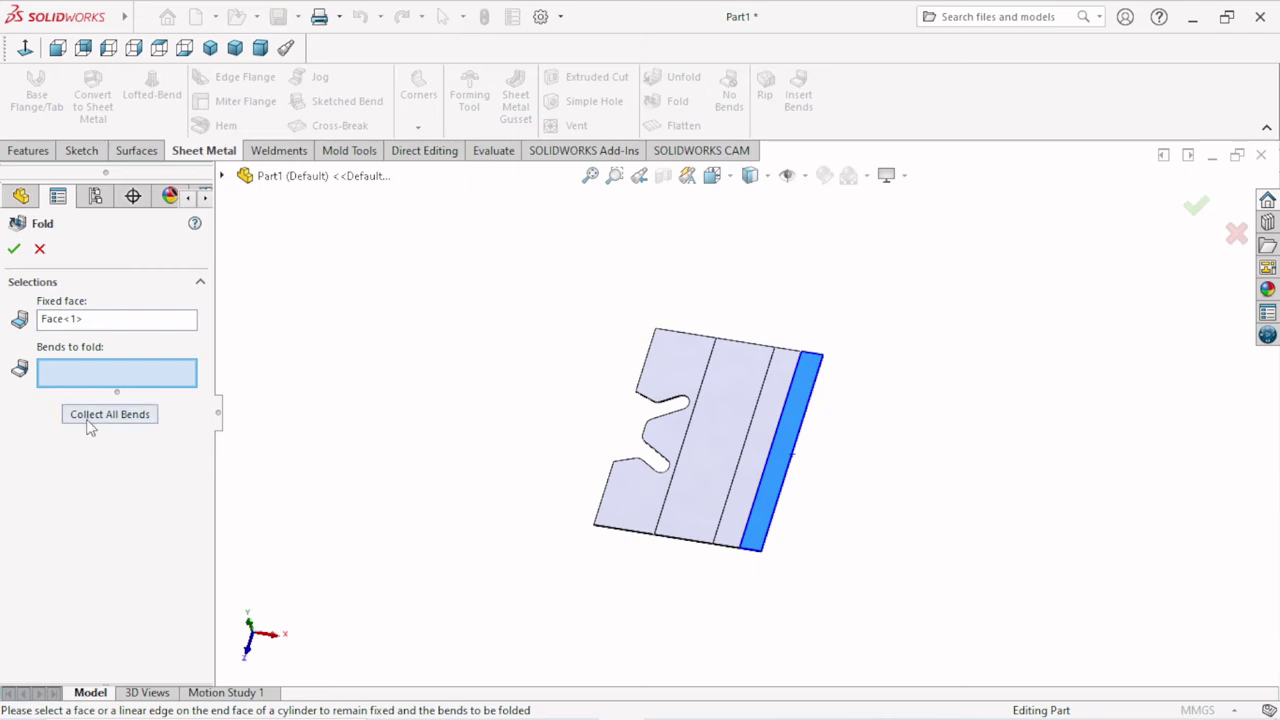
{"action": "left_click", "coordinate": [774, 409]}
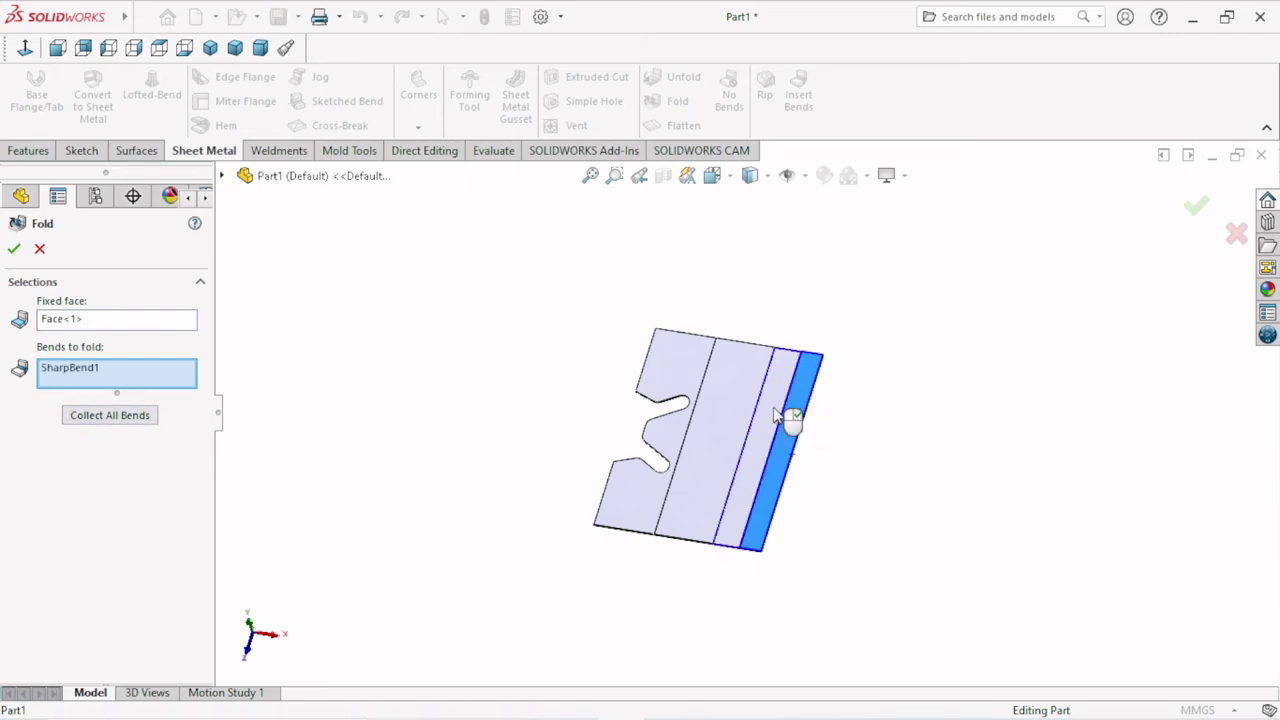
{"action": "left_click", "coordinate": [84, 418]}
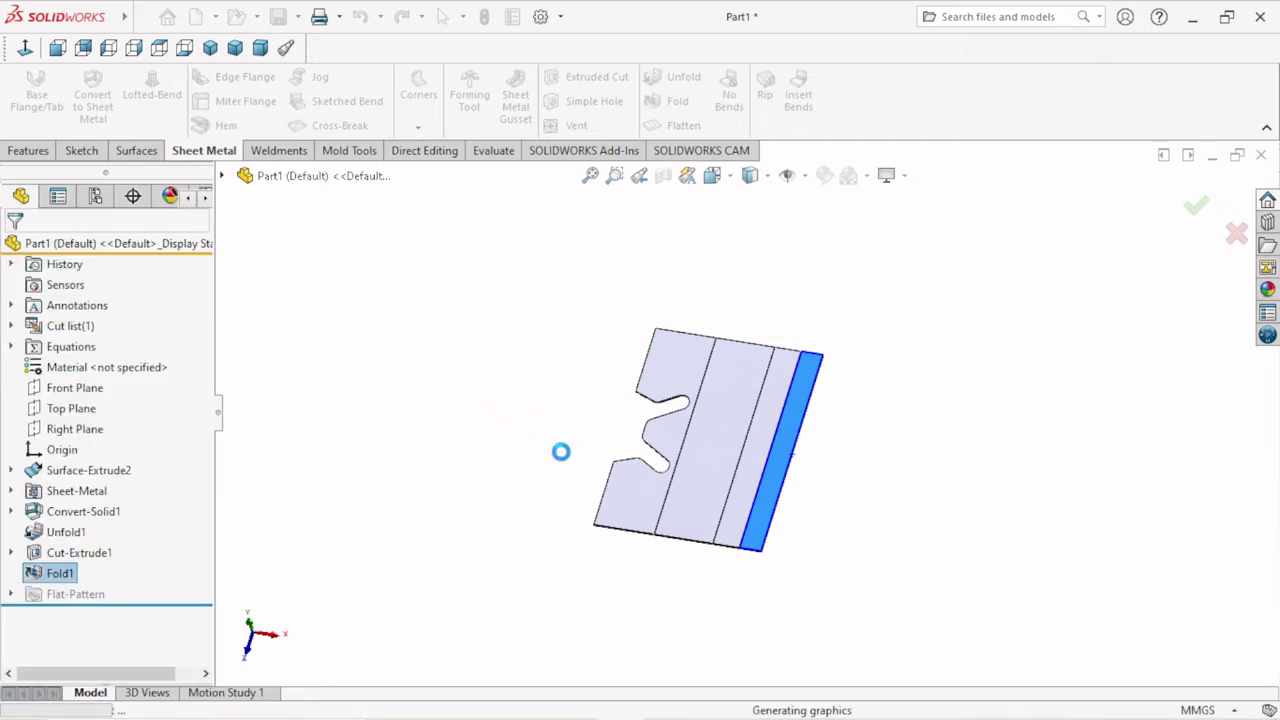
{"action": "mouse_move", "coordinate": [868, 487]}
{"action": "middle_mouse_down"}
{"action": "mouse_move", "coordinate": [868, 416]}
{"action": "mouse_move", "coordinate": [909, 523]}
{"action": "mouse_move", "coordinate": [729, 429]}
{"action": "mouse_move", "coordinate": [757, 514]}
{"action": "middle_mouse_up"}
{"action": "scroll", "coordinate": [783, 420], "scroll_direction": "down", "scroll_amount": 5}
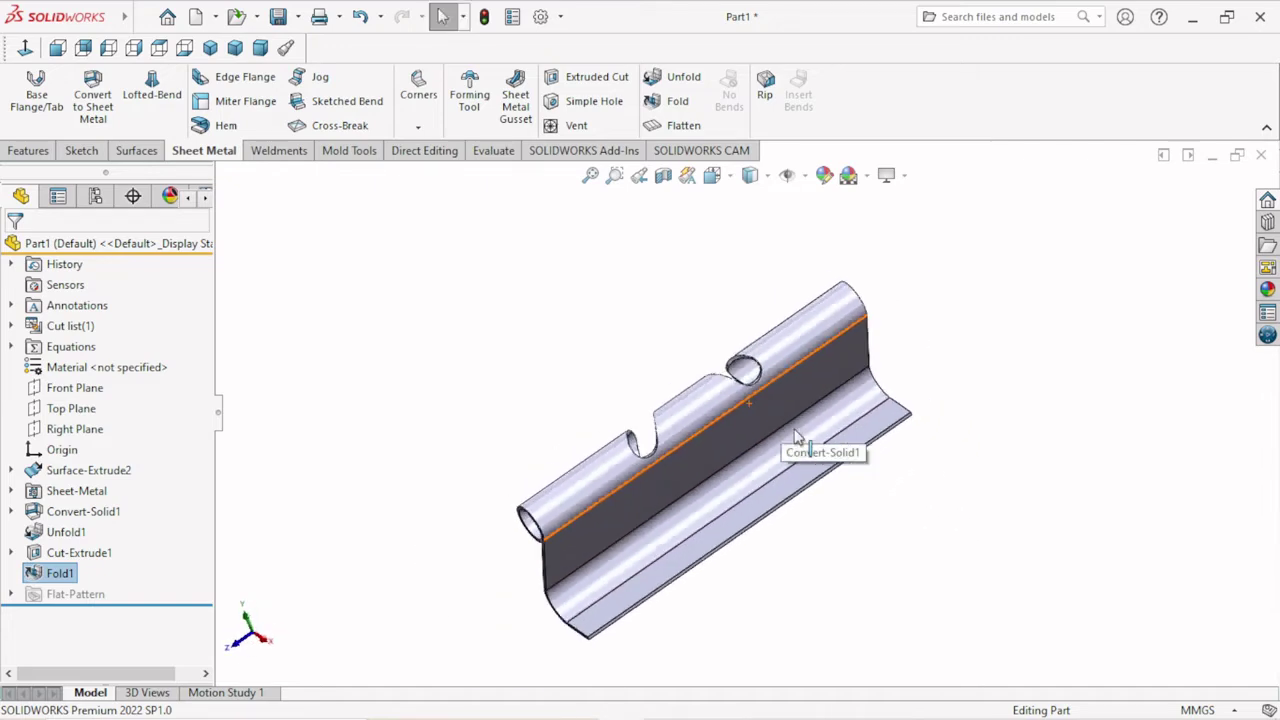
{"action": "mouse_move", "coordinate": [926, 531]}
{"action": "middle_mouse_down"}
{"action": "mouse_move", "coordinate": [815, 410]}
{"action": "mouse_move", "coordinate": [920, 420]}
{"action": "mouse_move", "coordinate": [925, 376]}
{"action": "mouse_move", "coordinate": [882, 385]}
{"action": "mouse_move", "coordinate": [837, 423]}
{"action": "mouse_move", "coordinate": [889, 511]}
{"action": "mouse_move", "coordinate": [851, 514]}
{"action": "mouse_move", "coordinate": [853, 476]}
{"action": "mouse_move", "coordinate": [872, 500]}
{"action": "middle_mouse_up"}
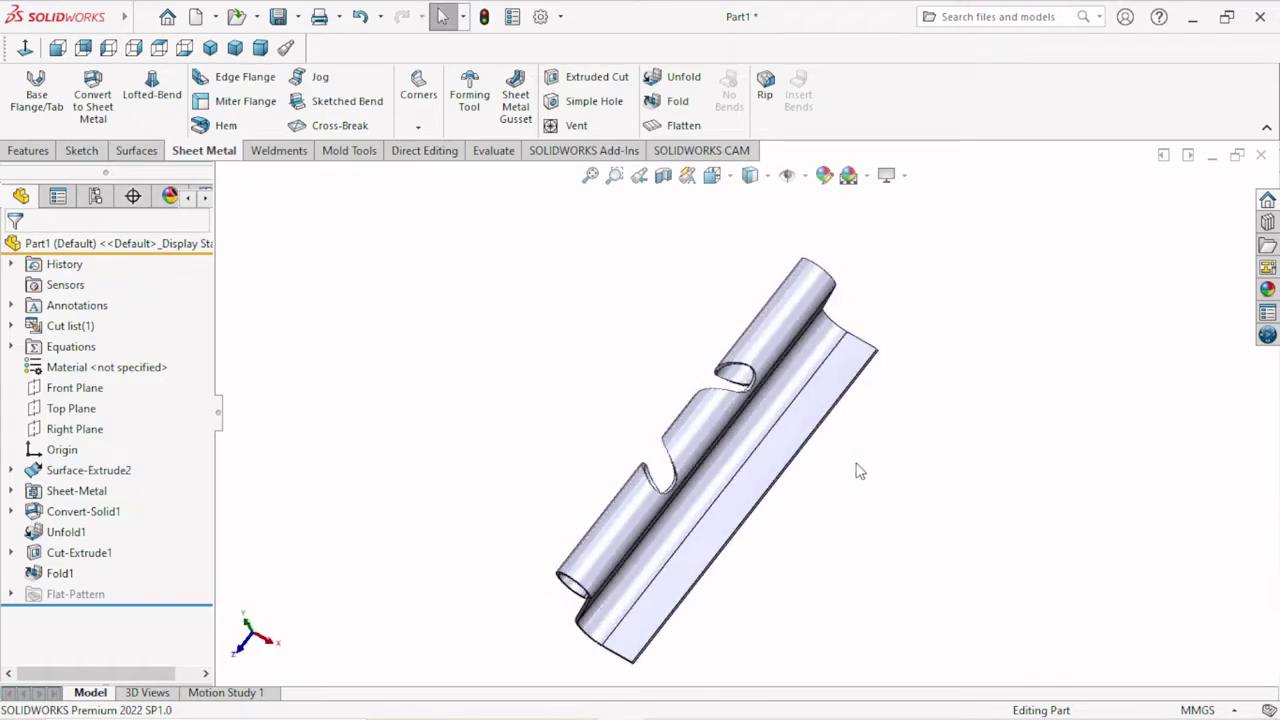
{"action": "mouse_move", "coordinate": [728, 410]}
{"action": "middle_mouse_down"}
{"action": "mouse_move", "coordinate": [776, 509]}
{"action": "mouse_move", "coordinate": [860, 539]}
{"action": "mouse_move", "coordinate": [766, 391]}
{"action": "mouse_move", "coordinate": [846, 409]}
{"action": "mouse_move", "coordinate": [783, 394]}
{"action": "mouse_move", "coordinate": [696, 474]}
{"action": "mouse_move", "coordinate": [877, 611]}
{"action": "mouse_move", "coordinate": [766, 557]}
{"action": "middle_mouse_up"}
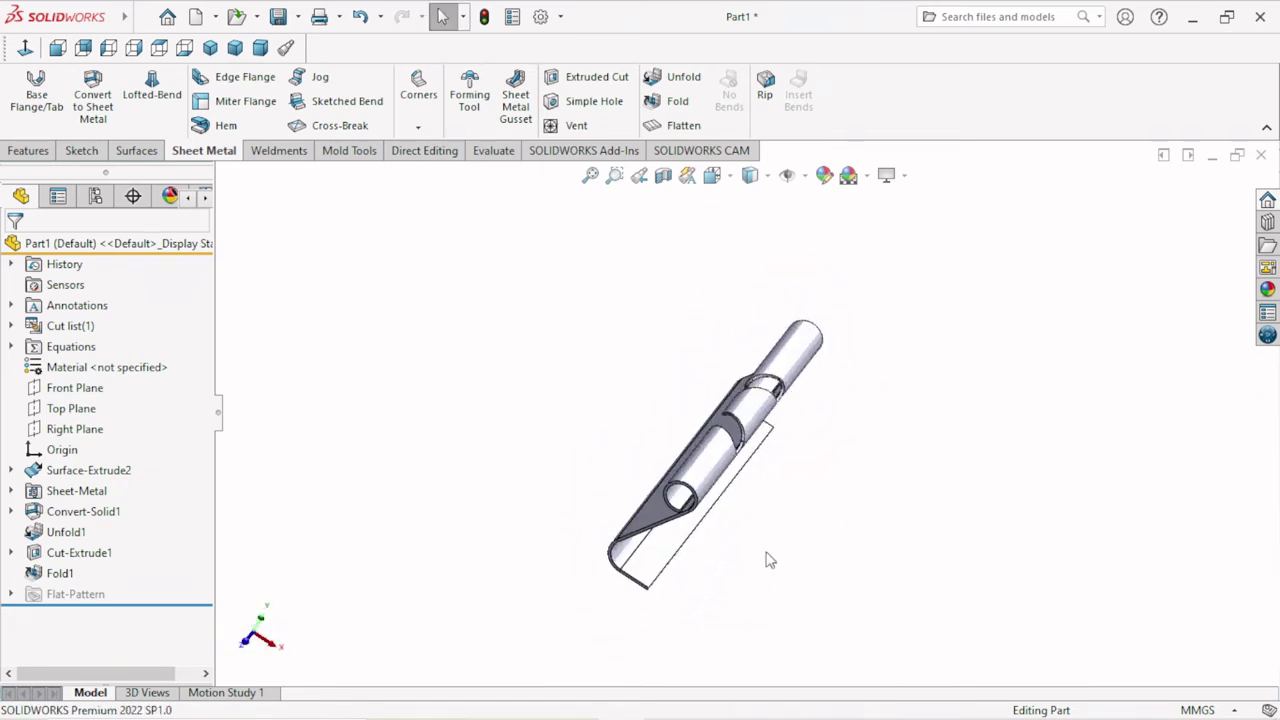
Step: Change Surface-Extrude2's depth from 28 mm to 20 mm and rebuild the hinge leaf
{"action": "left_click", "coordinate": [84, 472]}
{"action": "left_click", "coordinate": [94, 418]}
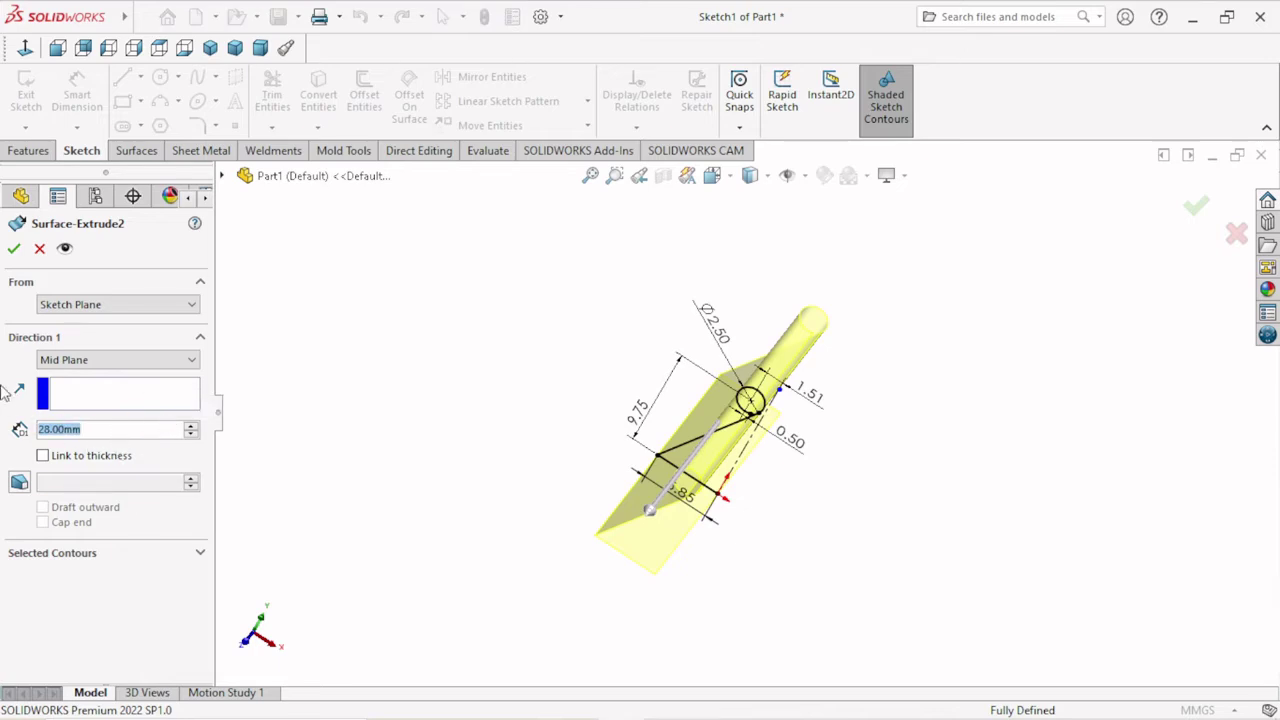
{"action": "type", "text": "20"}
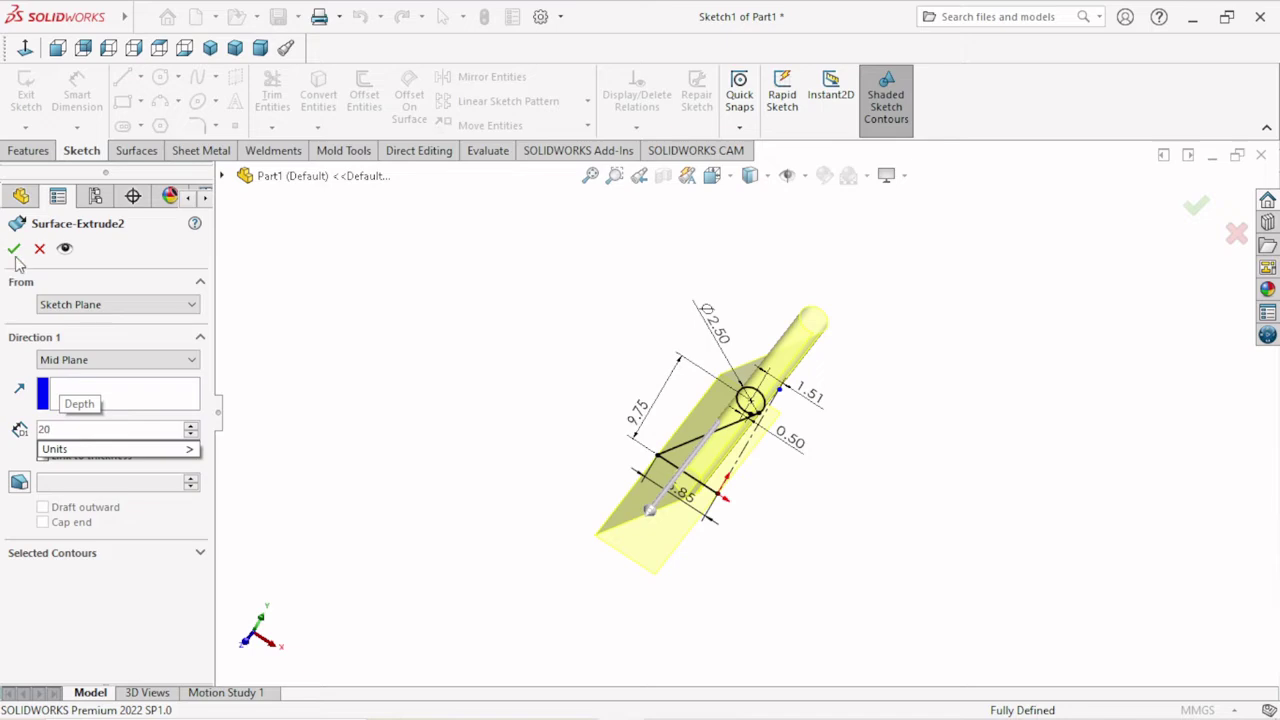
{"action": "key", "text": "Return"}
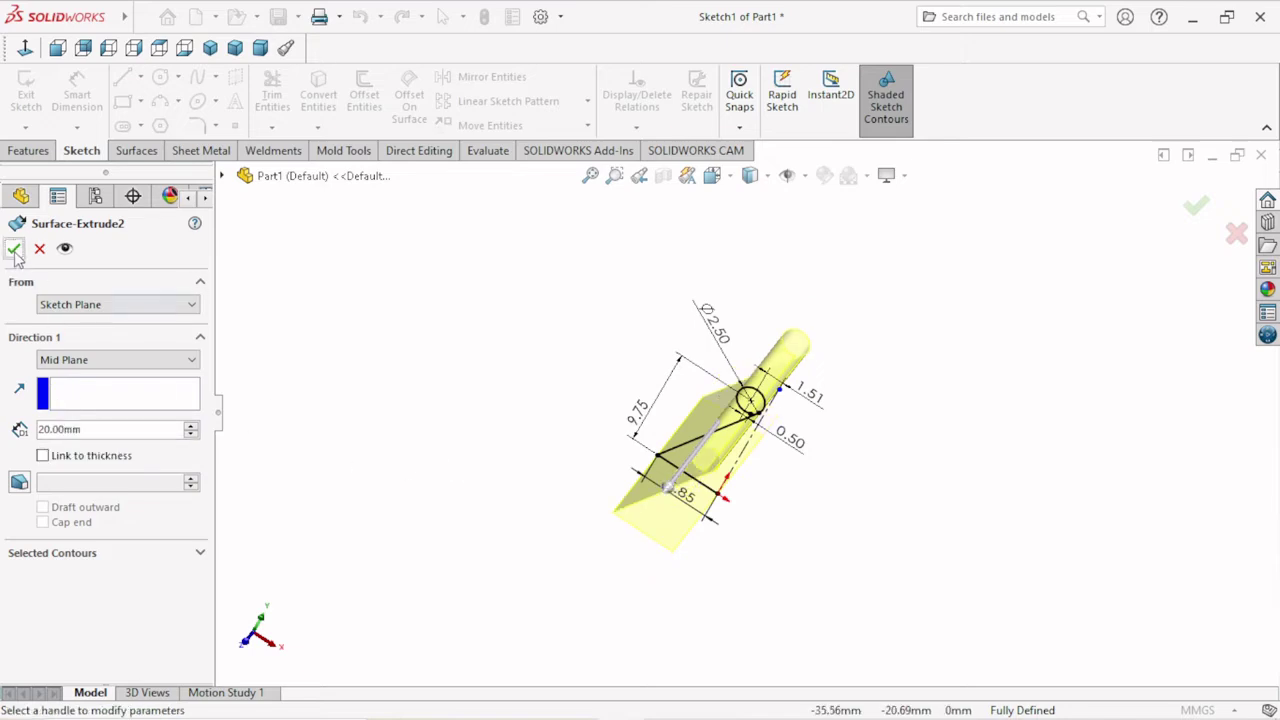
{"action": "left_click", "coordinate": [14, 250]}
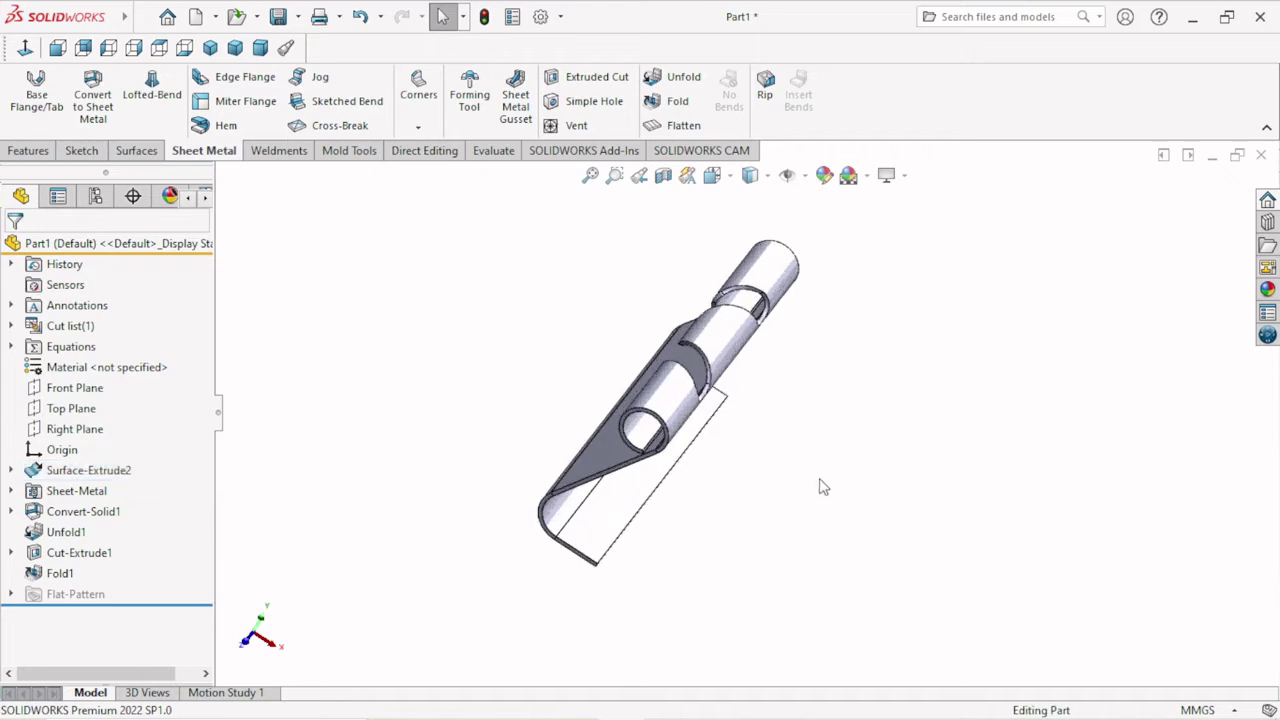
Step: Inspect the shortened hinge leaf from front and oblique angles, then show the Features commands
{"action": "key", "text": "ctrl+1"}
{"action": "mouse_move", "coordinate": [649, 354]}
{"action": "middle_mouse_down"}
{"action": "mouse_move", "coordinate": [671, 277]}
{"action": "mouse_move", "coordinate": [749, 337]}
{"action": "mouse_move", "coordinate": [749, 251]}
{"action": "mouse_move", "coordinate": [716, 401]}
{"action": "mouse_move", "coordinate": [731, 489]}
{"action": "mouse_move", "coordinate": [754, 480]}
{"action": "middle_mouse_up"}
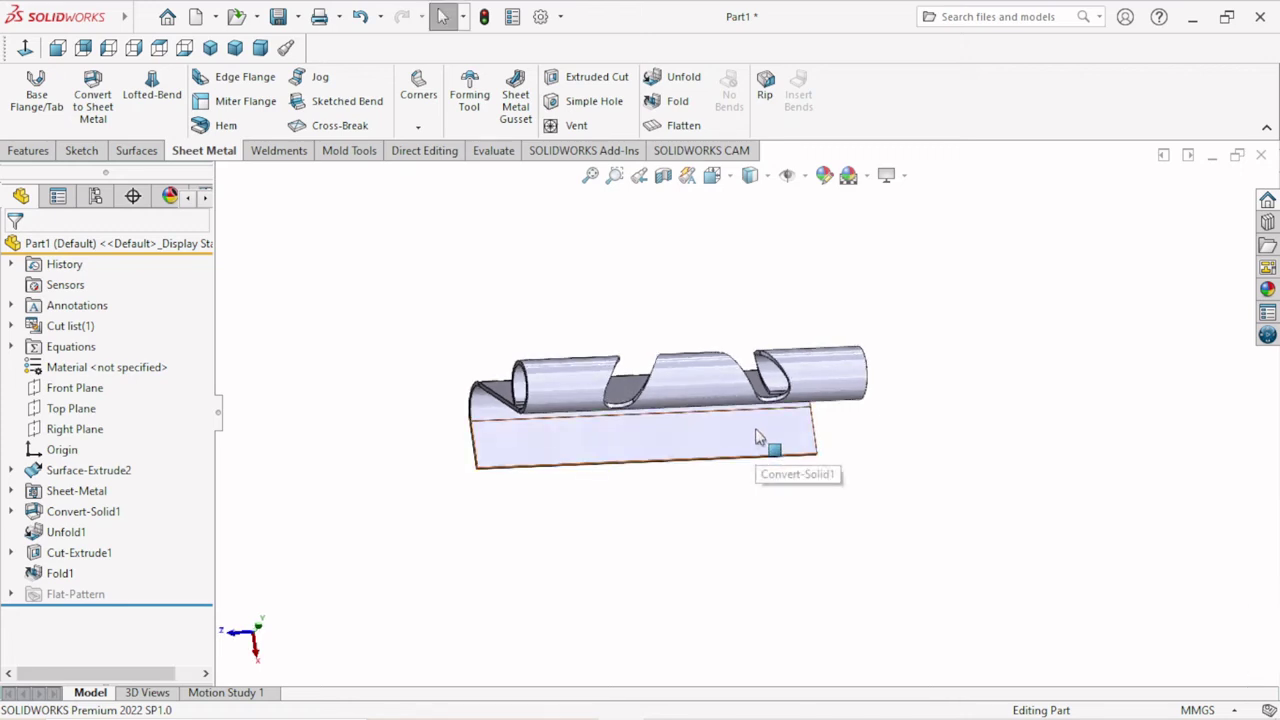
{"action": "mouse_move", "coordinate": [823, 503]}
{"action": "middle_mouse_down"}
{"action": "mouse_move", "coordinate": [785, 395]}
{"action": "mouse_move", "coordinate": [855, 320]}
{"action": "mouse_move", "coordinate": [983, 277]}
{"action": "mouse_move", "coordinate": [986, 254]}
{"action": "mouse_move", "coordinate": [943, 325]}
{"action": "middle_mouse_up"}
{"action": "scroll", "coordinate": [888, 372], "scroll_direction": "up", "scroll_amount": 2}
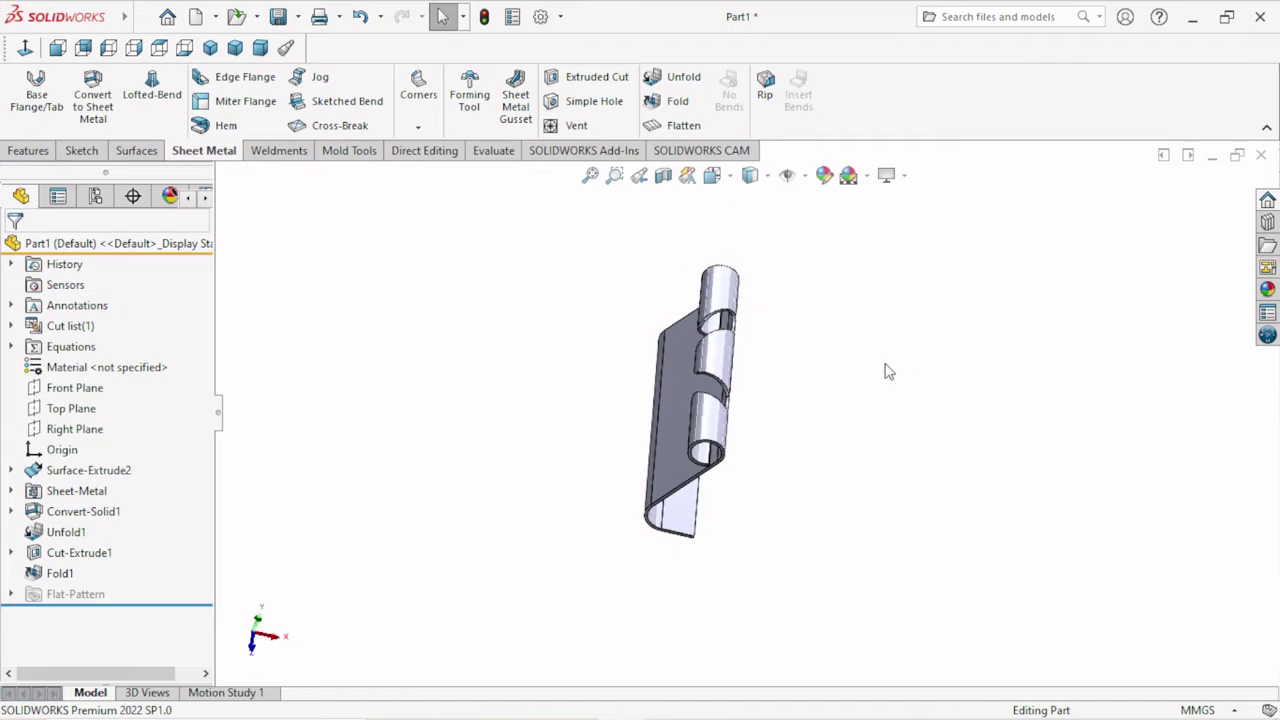
{"action": "mouse_move", "coordinate": [918, 384]}
{"action": "middle_mouse_down"}
{"action": "mouse_move", "coordinate": [823, 394]}
{"action": "mouse_move", "coordinate": [755, 326]}
{"action": "mouse_move", "coordinate": [750, 270]}
{"action": "middle_mouse_up"}
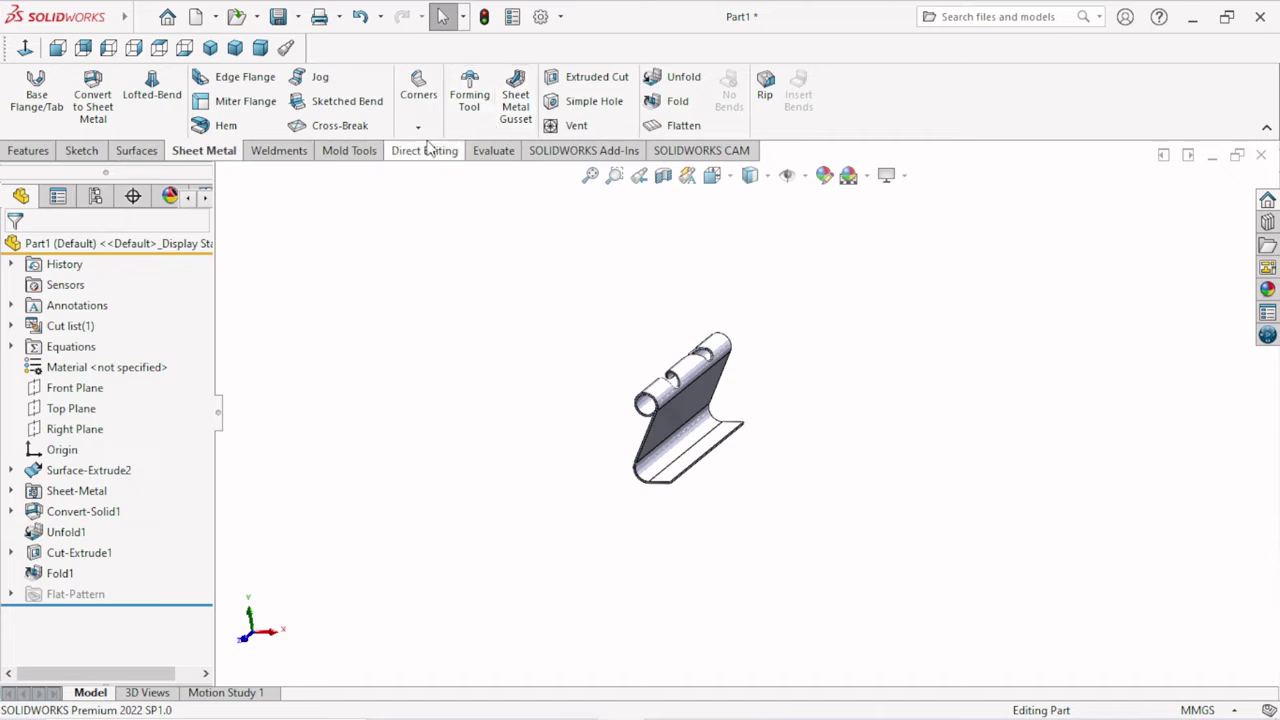
{"action": "left_click", "coordinate": [28, 150]}
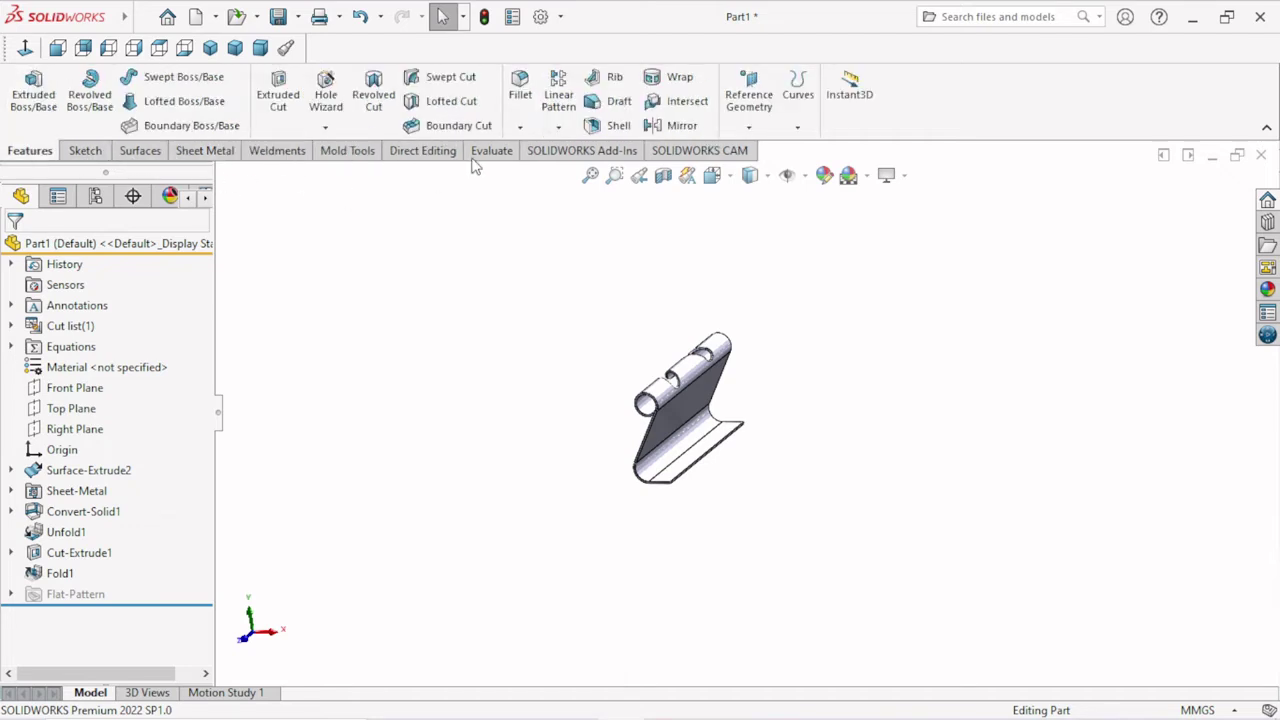
{"action": "left_click", "coordinate": [558, 127]}
{"action": "left_click", "coordinate": [600, 196]}
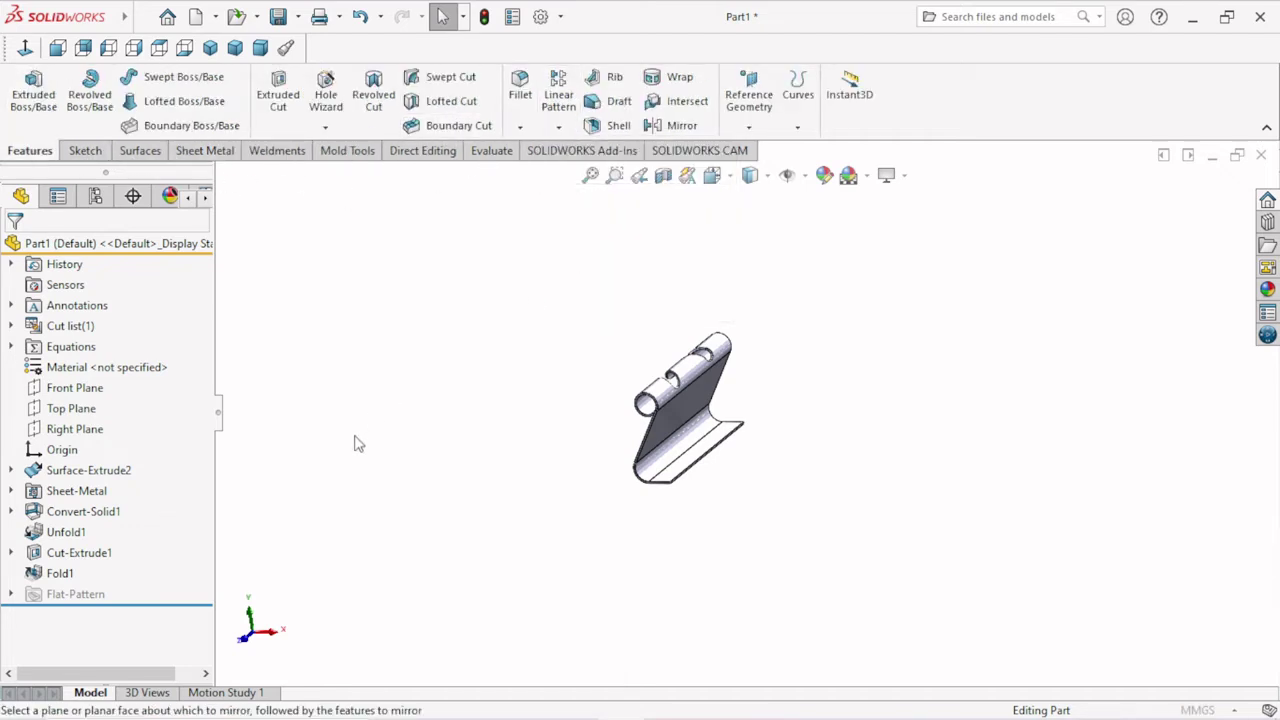
{"action": "scroll", "coordinate": [780, 475], "scroll_direction": "down", "scroll_amount": 1}
{"action": "scroll", "coordinate": [623, 451], "scroll_direction": "down", "scroll_amount": 2}
{"action": "scroll", "coordinate": [589, 443], "scroll_direction": "down", "scroll_amount": 2}
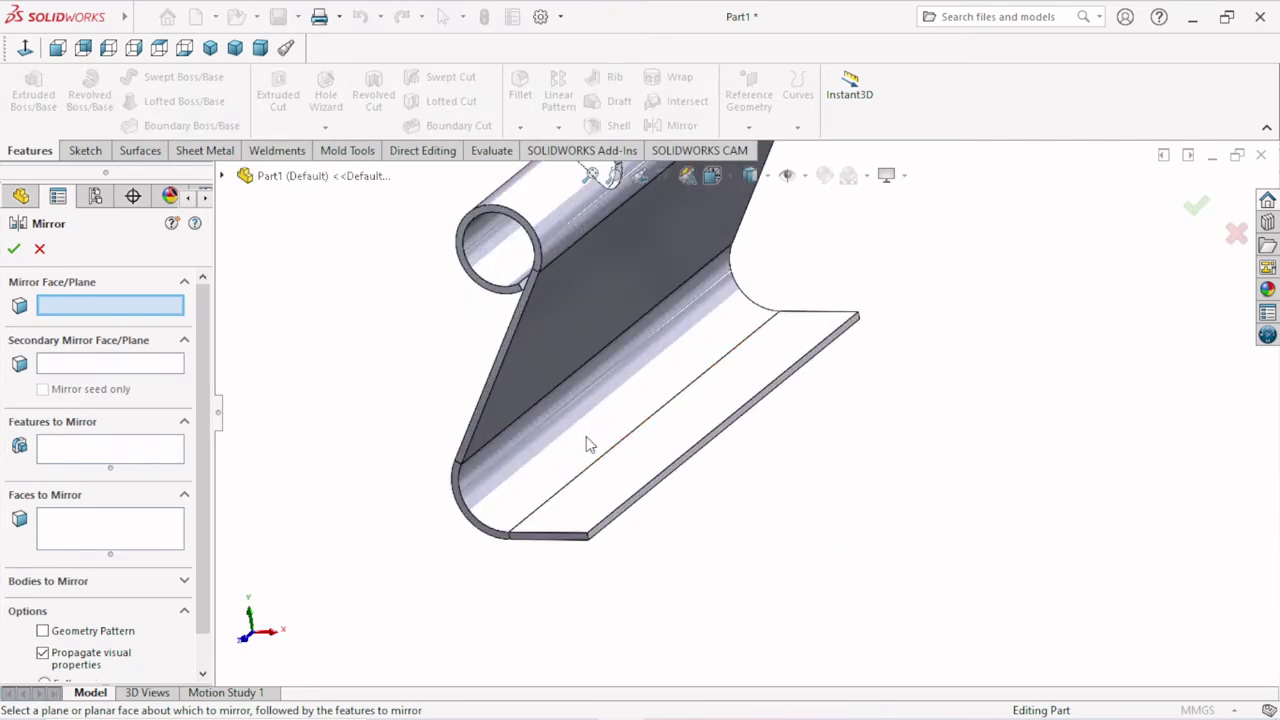
{"action": "scroll", "coordinate": [589, 443], "scroll_direction": "down", "scroll_amount": 3}
{"action": "left_click", "coordinate": [760, 450]}
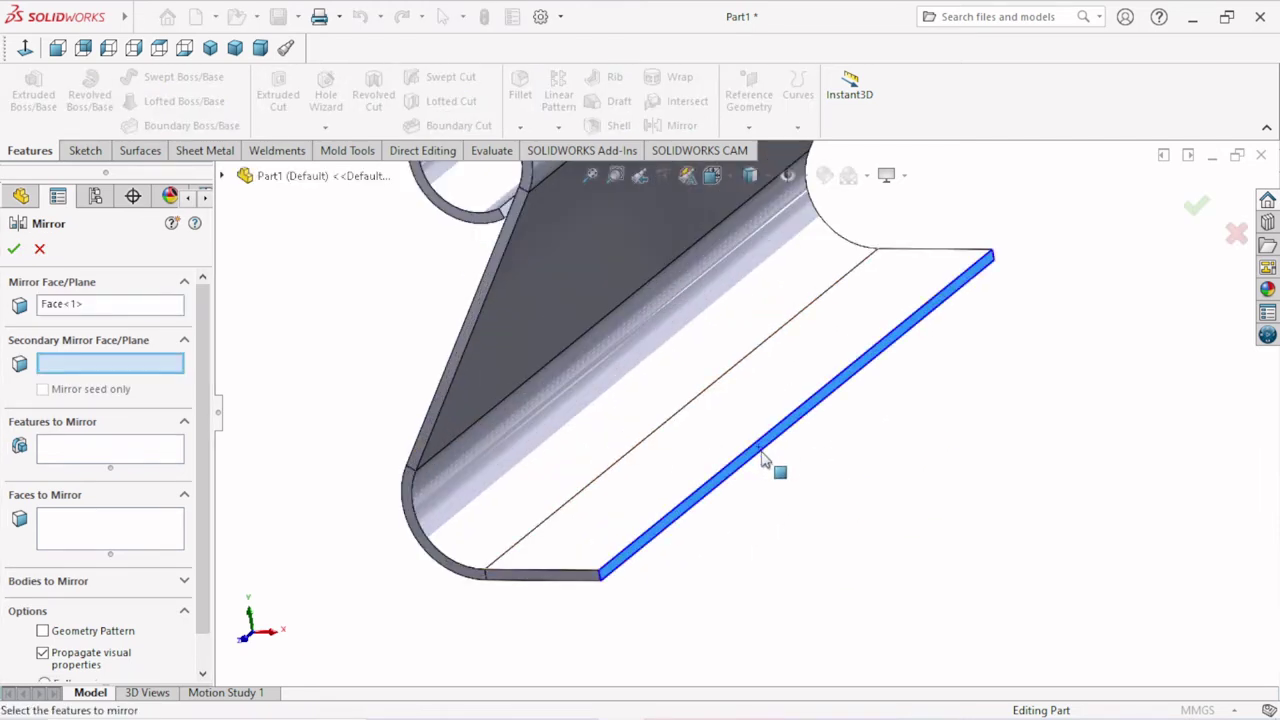
{"action": "scroll", "coordinate": [758, 480], "scroll_direction": "up", "scroll_amount": 3}
{"action": "left_click", "coordinate": [77, 452]}
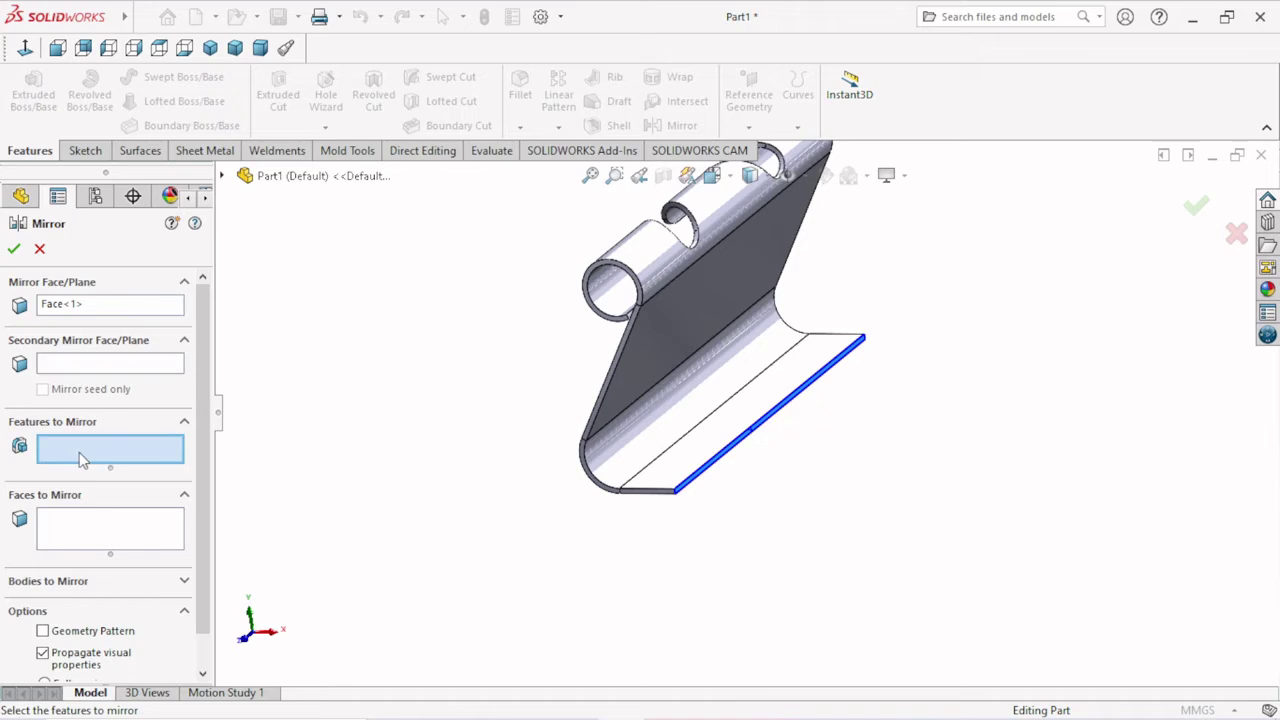
{"action": "left_click", "coordinate": [113, 546]}
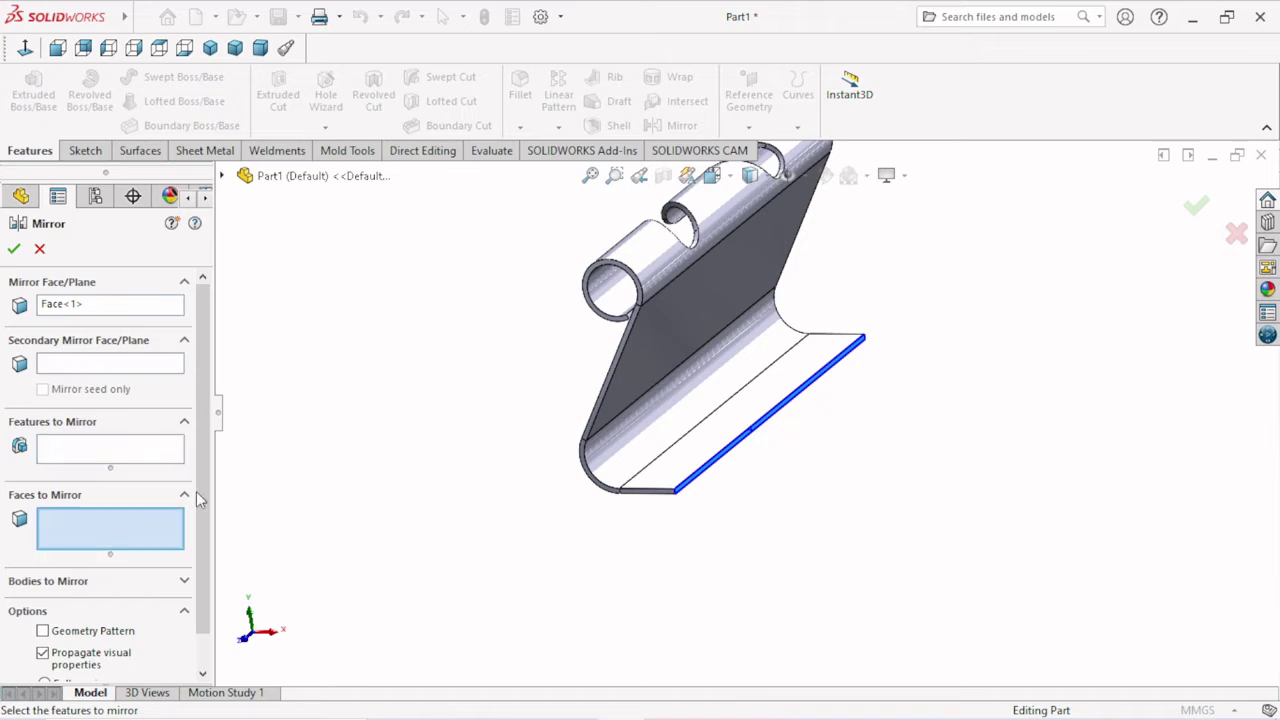
{"action": "left_click", "coordinate": [59, 450]}
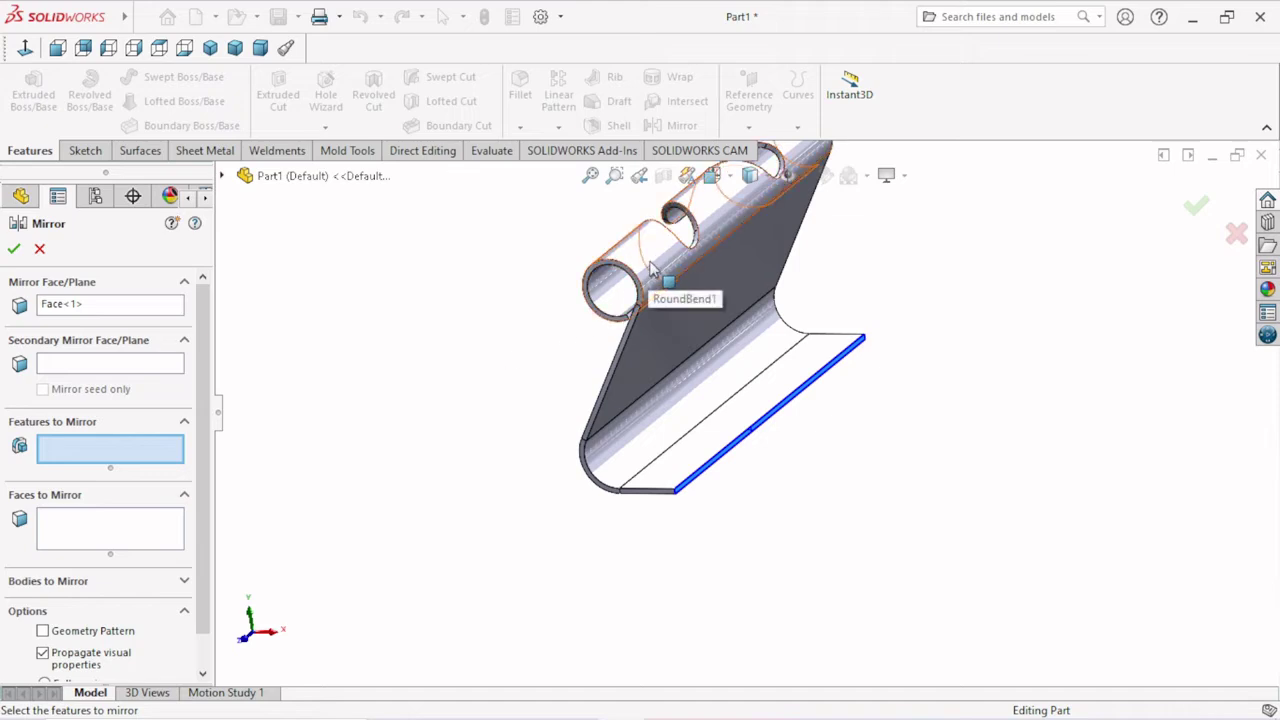
{"action": "left_click", "coordinate": [655, 376]}
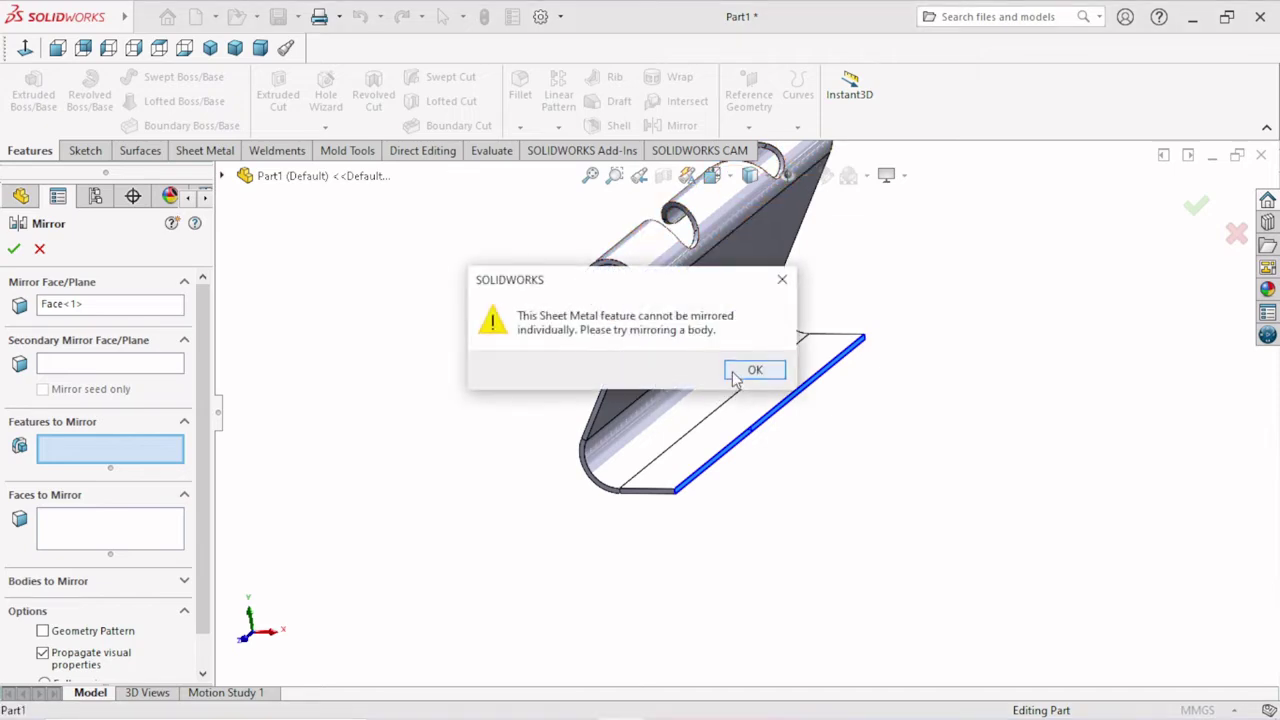
{"action": "left_click", "coordinate": [753, 369]}
{"action": "left_click", "coordinate": [639, 376]}
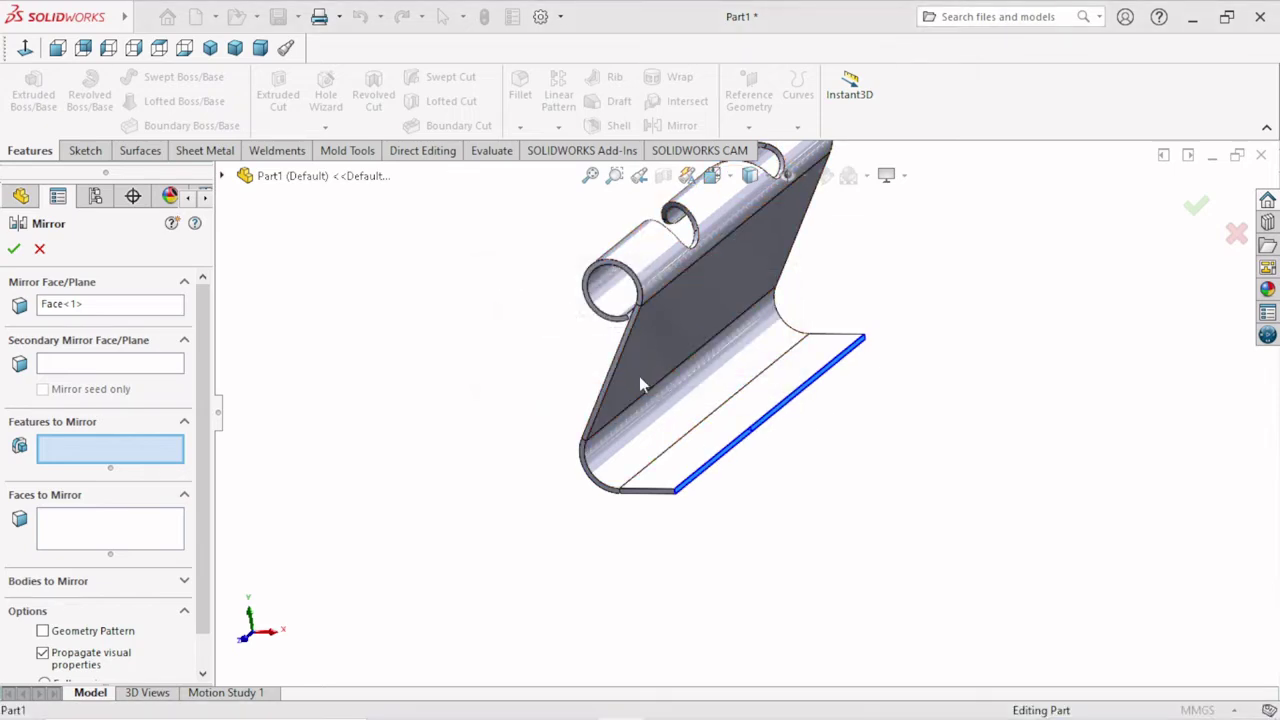
{"action": "left_click", "coordinate": [752, 369]}
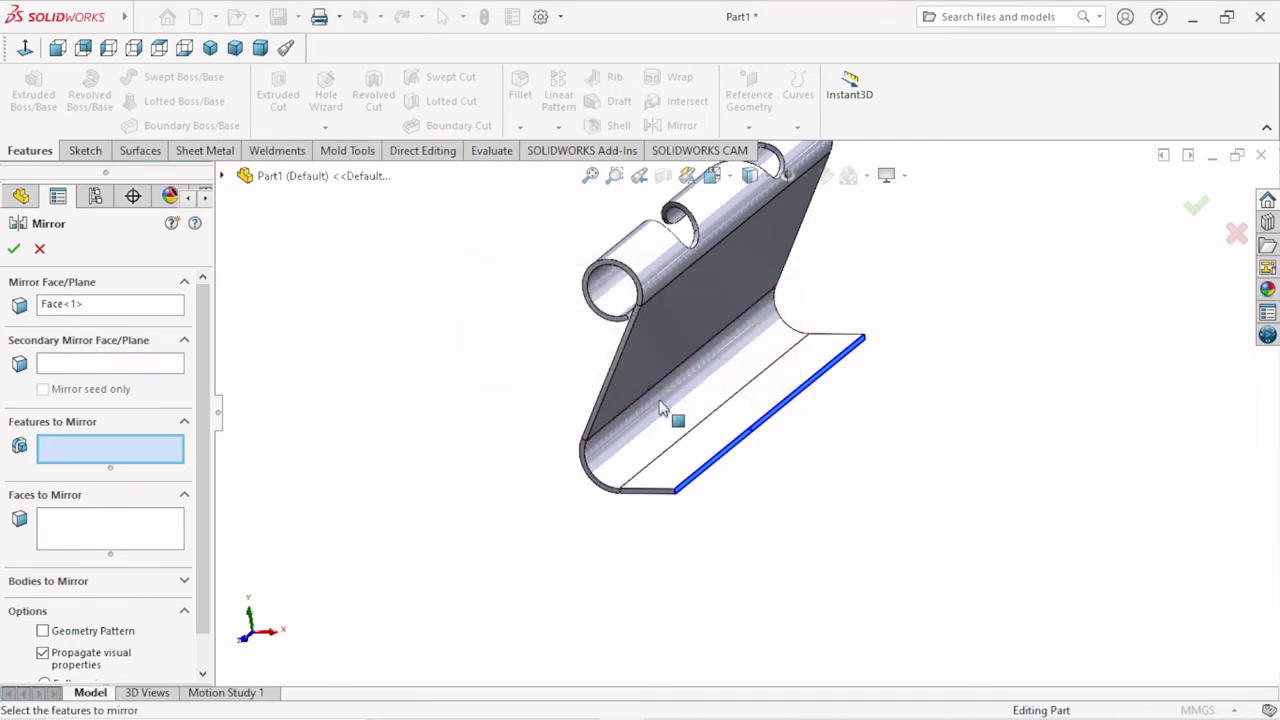
{"action": "middle_click_drag", "start_coordinate": [666, 408], "coordinate": [748, 420]}
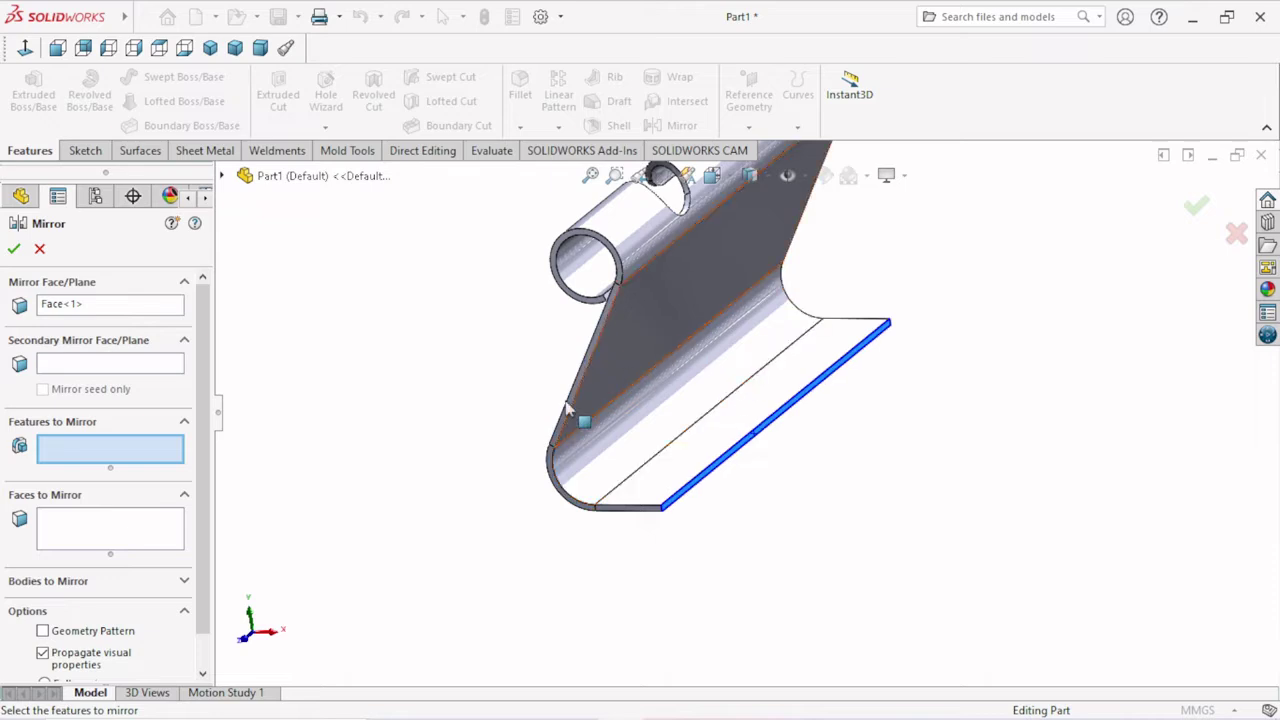
{"action": "mouse_move", "coordinate": [588, 568]}
{"action": "middle_mouse_down"}
{"action": "mouse_move", "coordinate": [626, 434]}
{"action": "mouse_move", "coordinate": [1023, 457]}
{"action": "mouse_move", "coordinate": [814, 289]}
{"action": "mouse_move", "coordinate": [943, 421]}
{"action": "middle_mouse_up"}
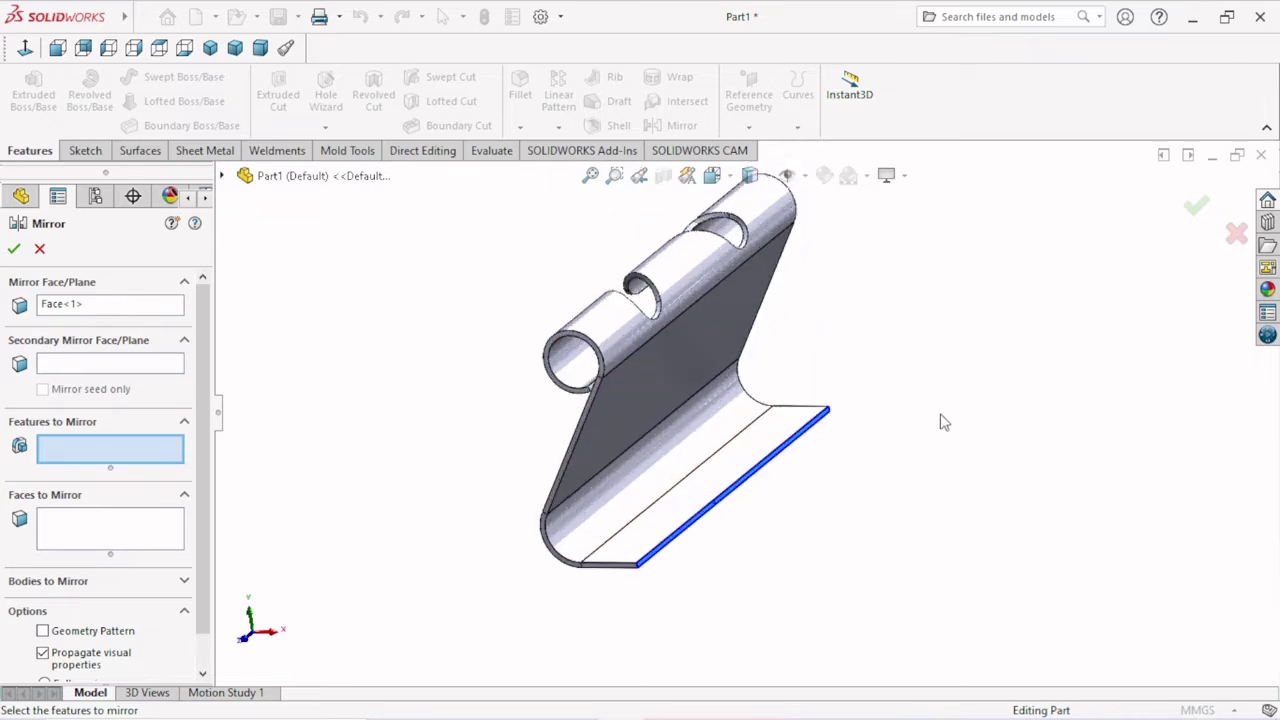
{"action": "left_click", "coordinate": [40, 249]}
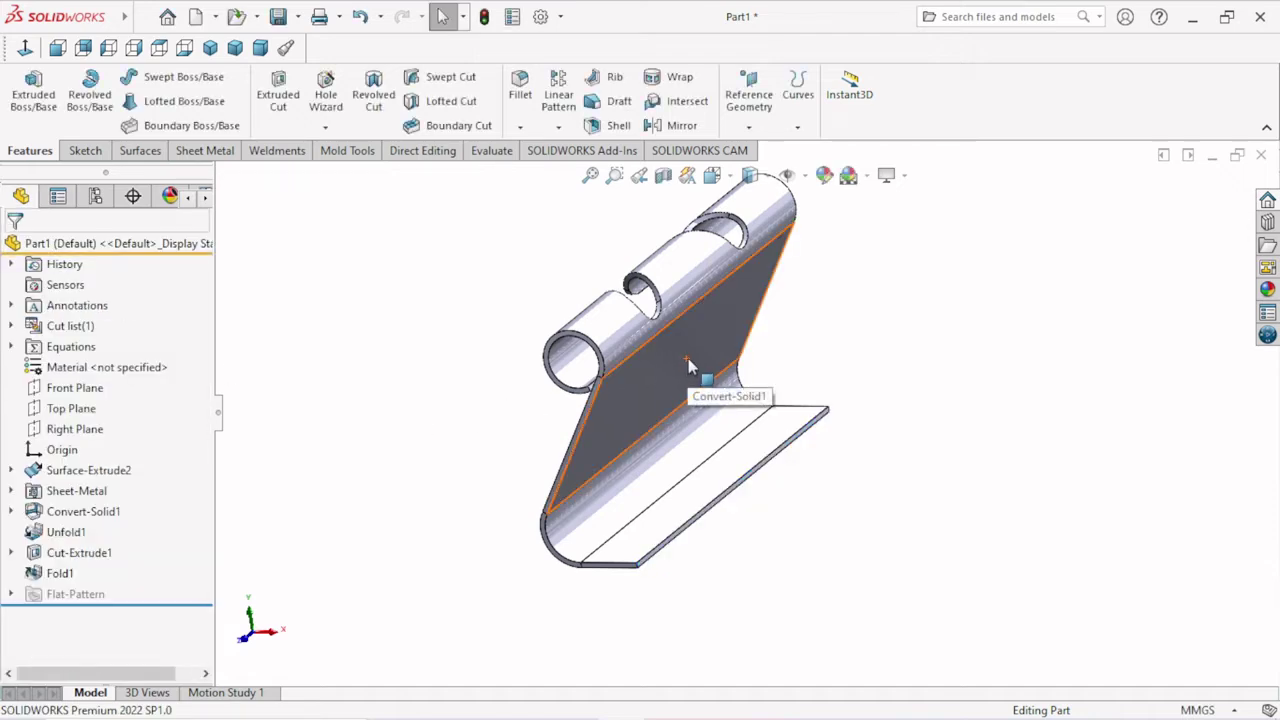
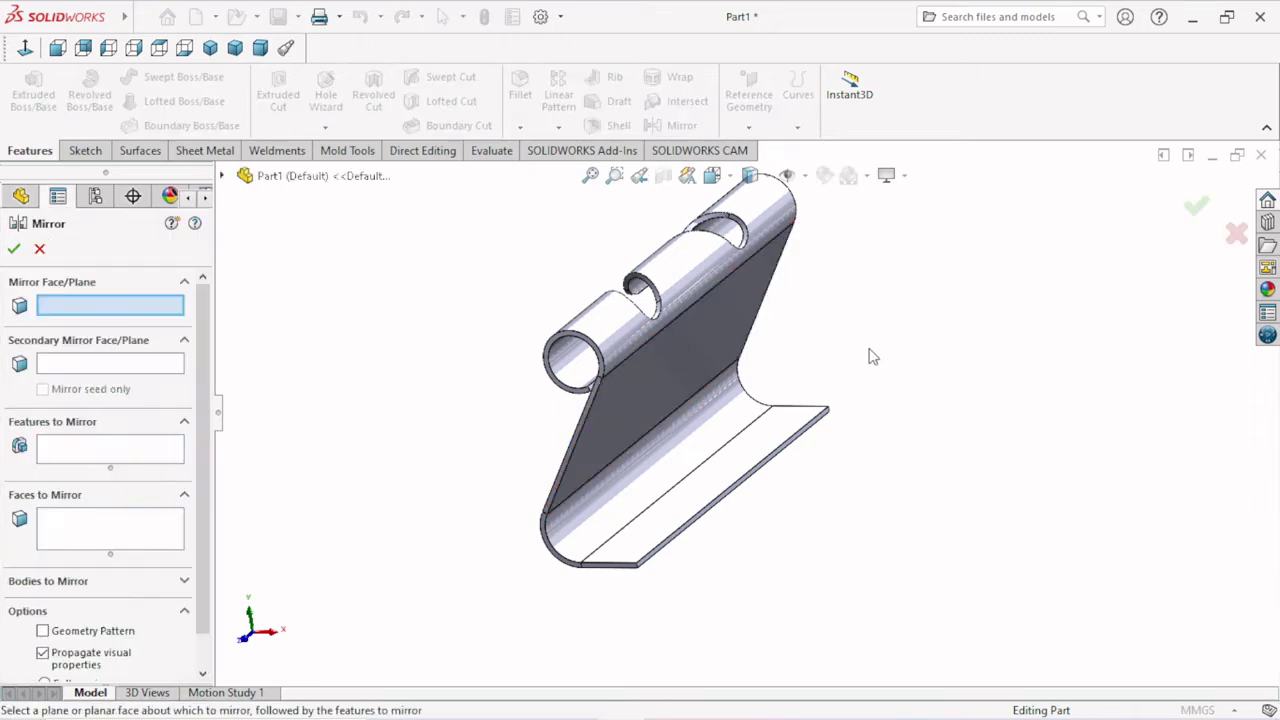
Step: Mirror the Fold1 body about the flange end face to close the triangular clip
{"action": "scroll", "coordinate": [720, 510], "scroll_direction": "down", "scroll_amount": 2}
{"action": "scroll", "coordinate": [775, 465], "scroll_direction": "down", "scroll_amount": 3}
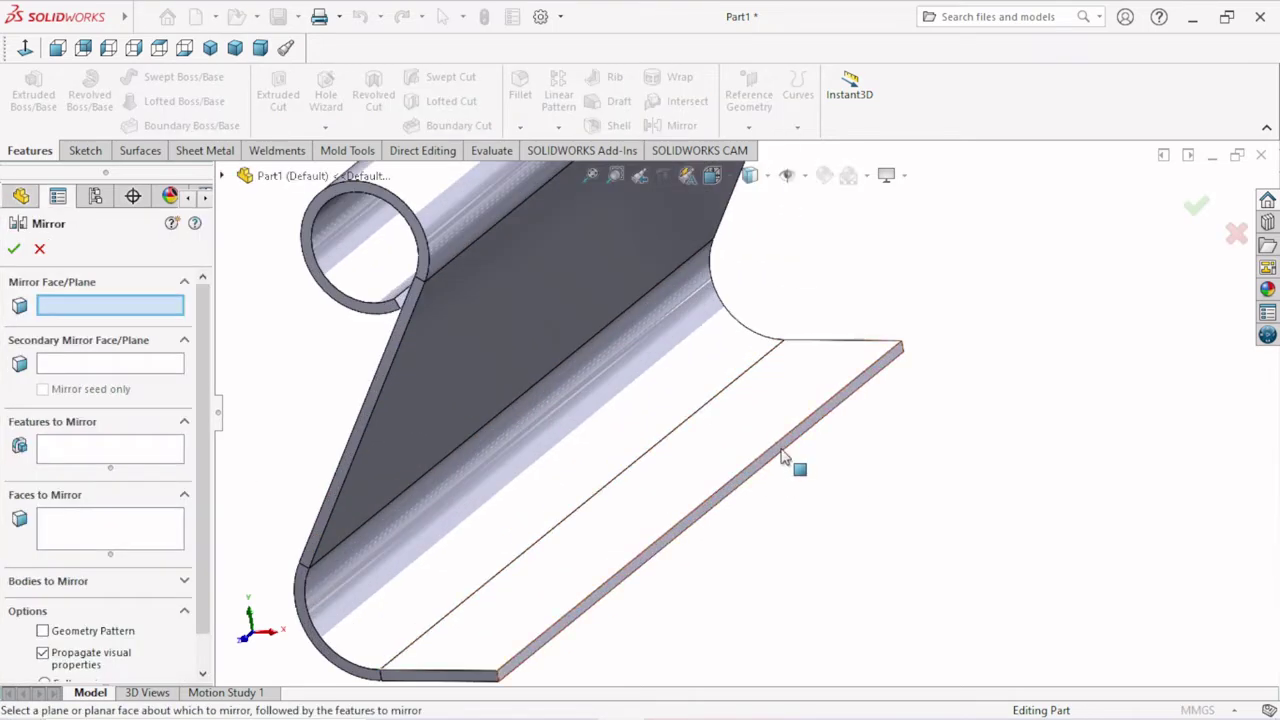
{"action": "left_click", "coordinate": [786, 450]}
{"action": "scroll", "coordinate": [734, 486], "scroll_direction": "up", "scroll_amount": 5}
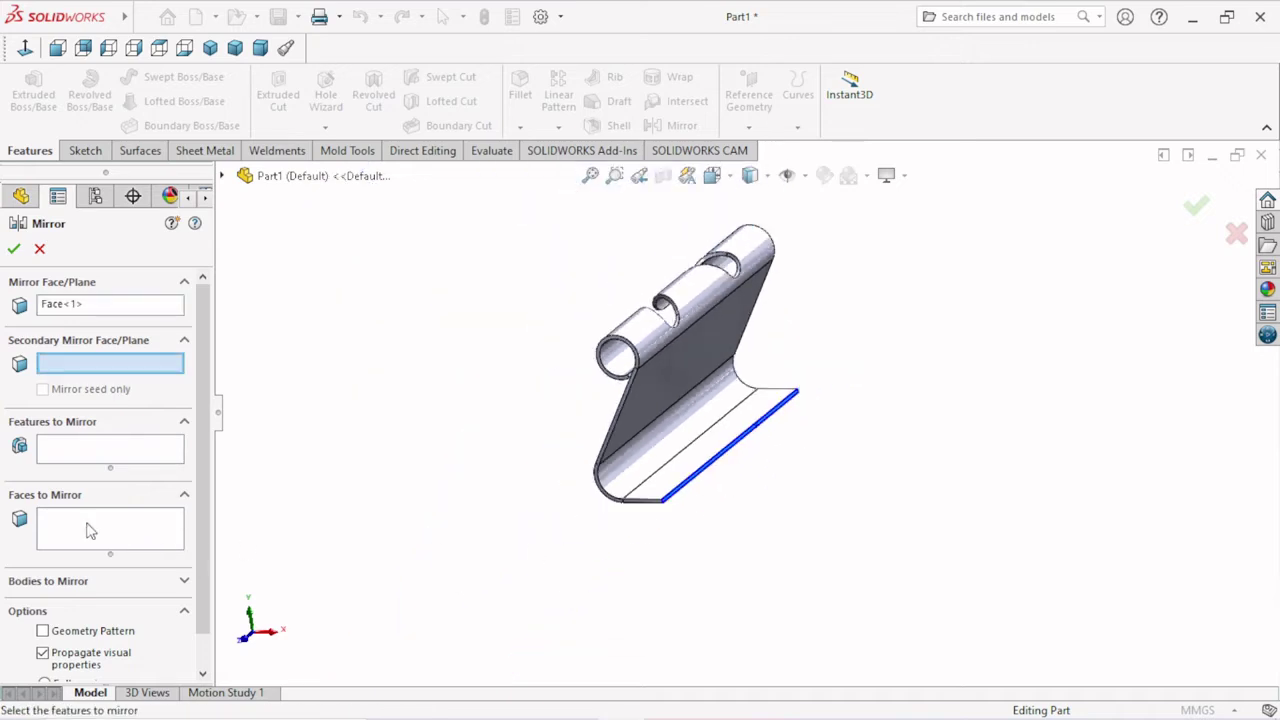
{"action": "left_click", "coordinate": [172, 584]}
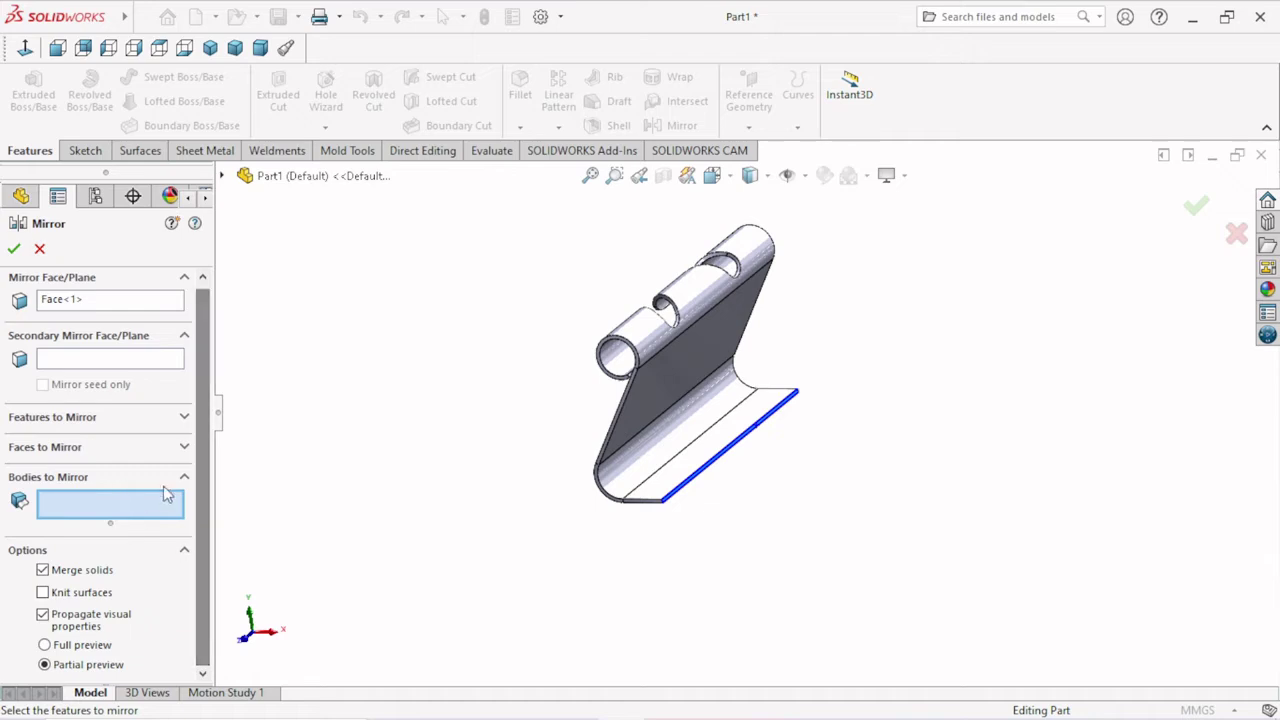
{"action": "left_click", "coordinate": [683, 350]}
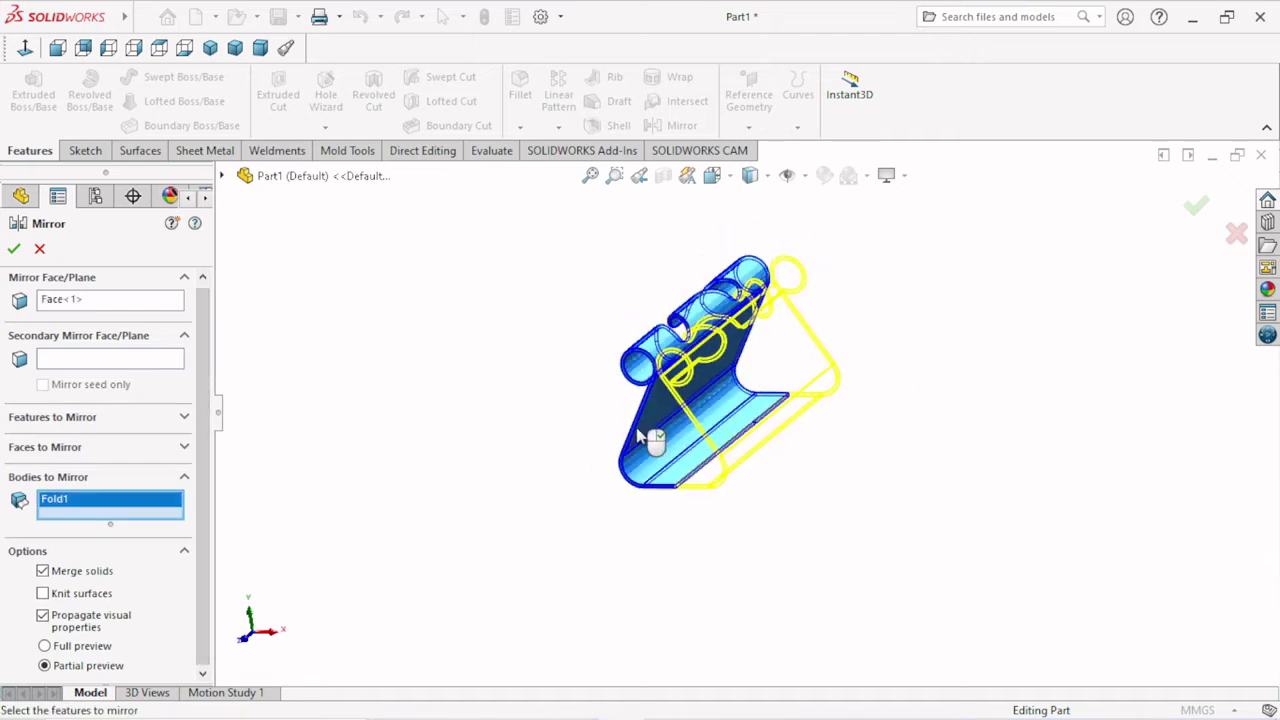
{"action": "left_click", "coordinate": [16, 252]}
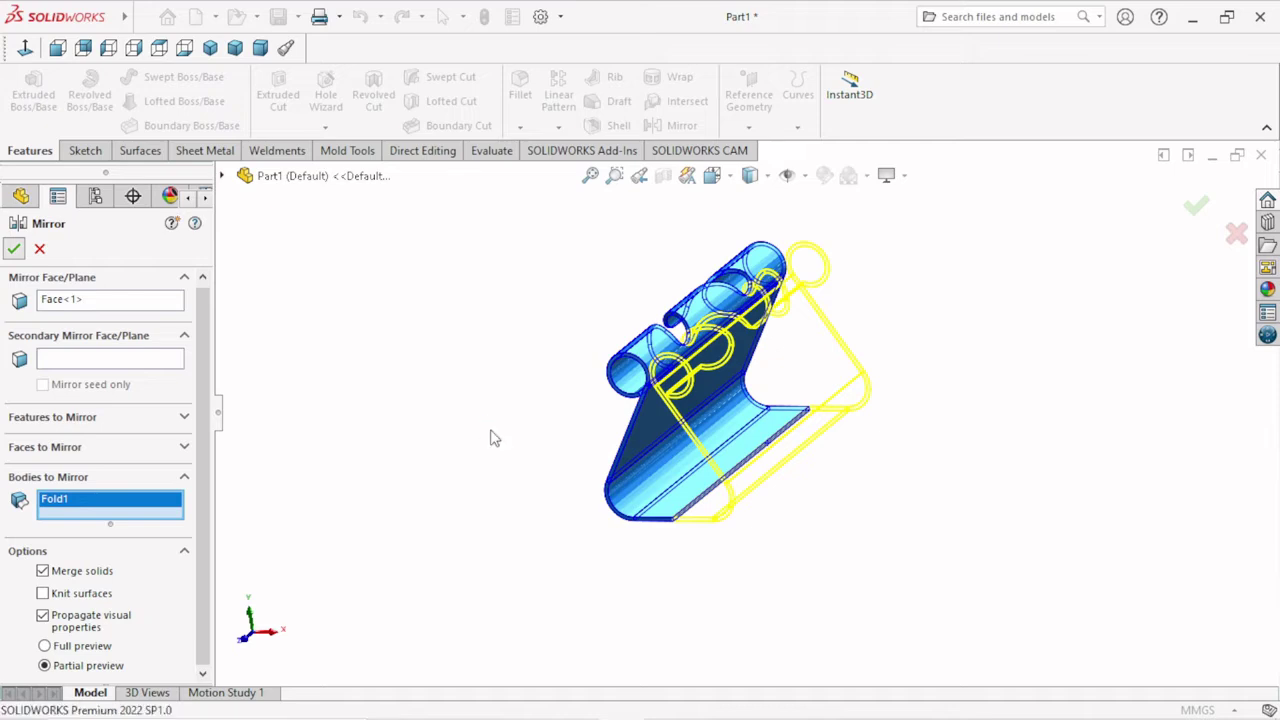
{"action": "mouse_move", "coordinate": [679, 457]}
{"action": "middle_mouse_down"}
{"action": "mouse_move", "coordinate": [654, 481]}
{"action": "mouse_move", "coordinate": [737, 623]}
{"action": "mouse_move", "coordinate": [694, 549]}
{"action": "mouse_move", "coordinate": [654, 423]}
{"action": "mouse_move", "coordinate": [693, 483]}
{"action": "mouse_move", "coordinate": [734, 434]}
{"action": "middle_mouse_up"}
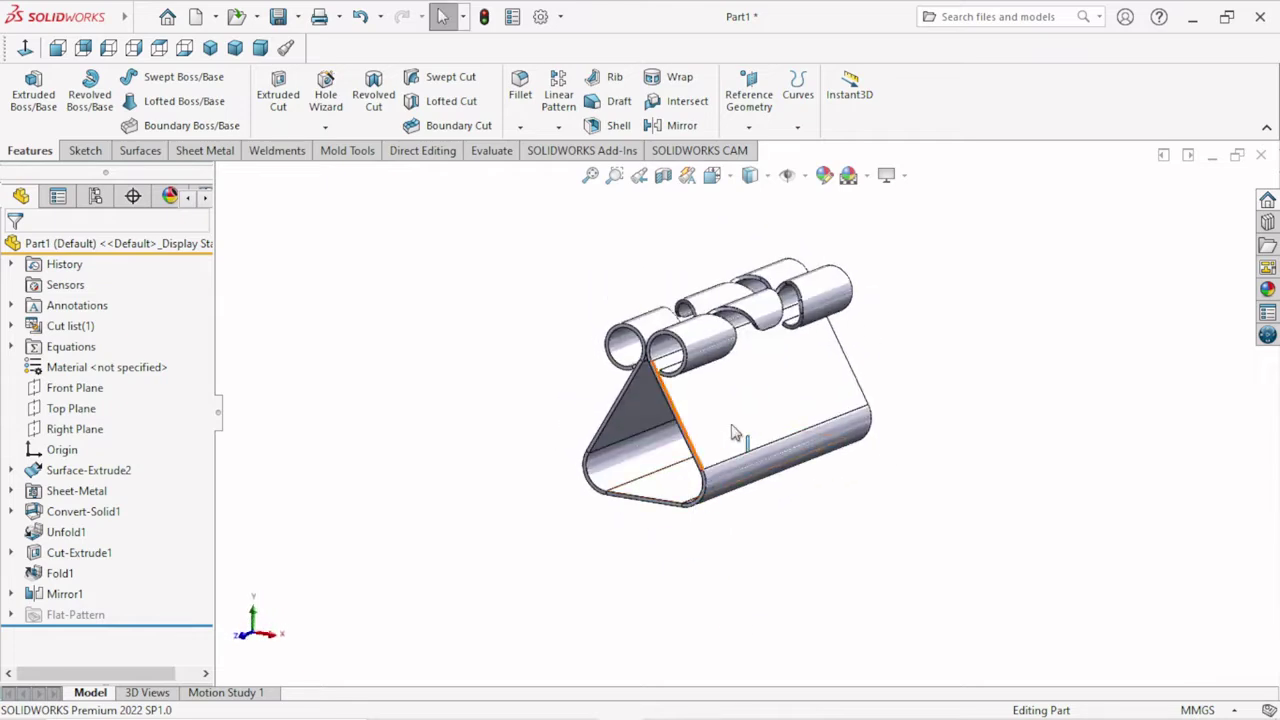
Step: Apply the brushed steel appearance from Appearances(color) > Metal > Steel to the part
{"action": "scroll", "coordinate": [880, 351], "scroll_direction": "down", "scroll_amount": 2}
{"action": "scroll", "coordinate": [877, 357], "scroll_direction": "up", "scroll_amount": 3}
{"action": "scroll", "coordinate": [884, 383], "scroll_direction": "up", "scroll_amount": 1}
{"action": "mouse_move", "coordinate": [882, 382]}
{"action": "middle_mouse_down"}
{"action": "mouse_move", "coordinate": [863, 474]}
{"action": "mouse_move", "coordinate": [900, 443]}
{"action": "mouse_move", "coordinate": [877, 369]}
{"action": "mouse_move", "coordinate": [855, 349]}
{"action": "mouse_move", "coordinate": [880, 391]}
{"action": "mouse_move", "coordinate": [829, 391]}
{"action": "middle_mouse_up"}
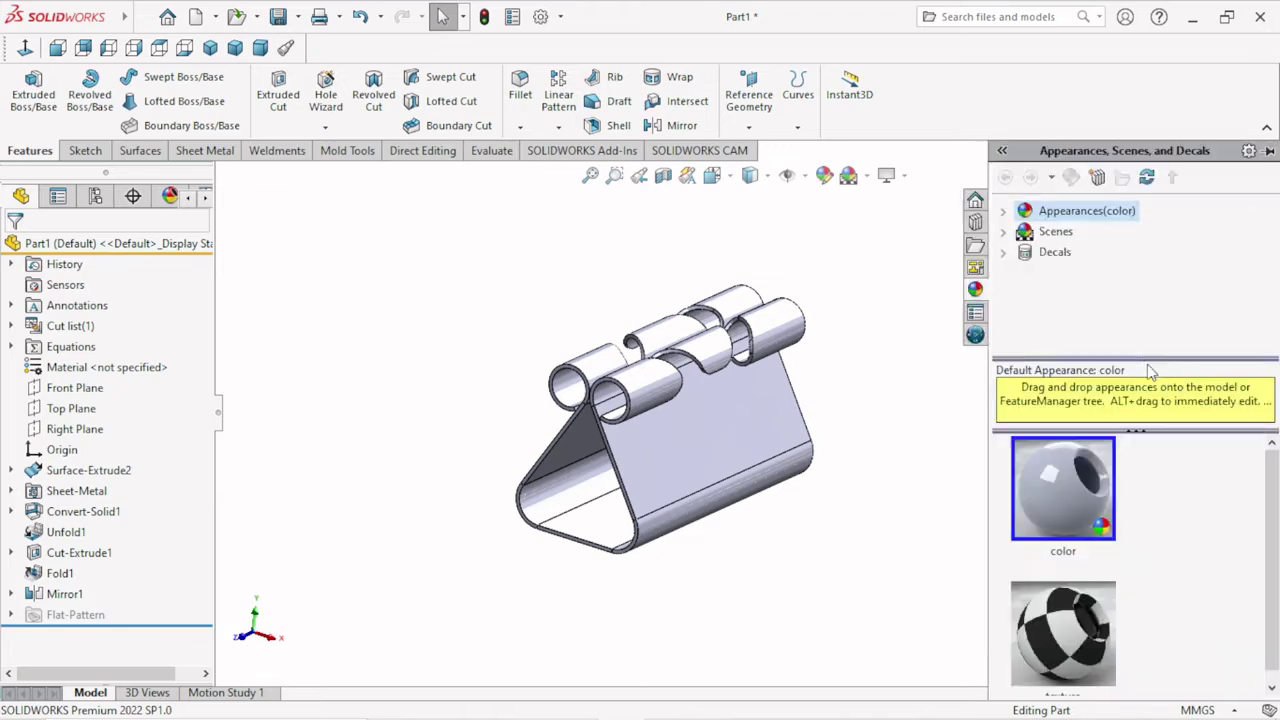
{"action": "double_click", "coordinate": [1020, 212]}
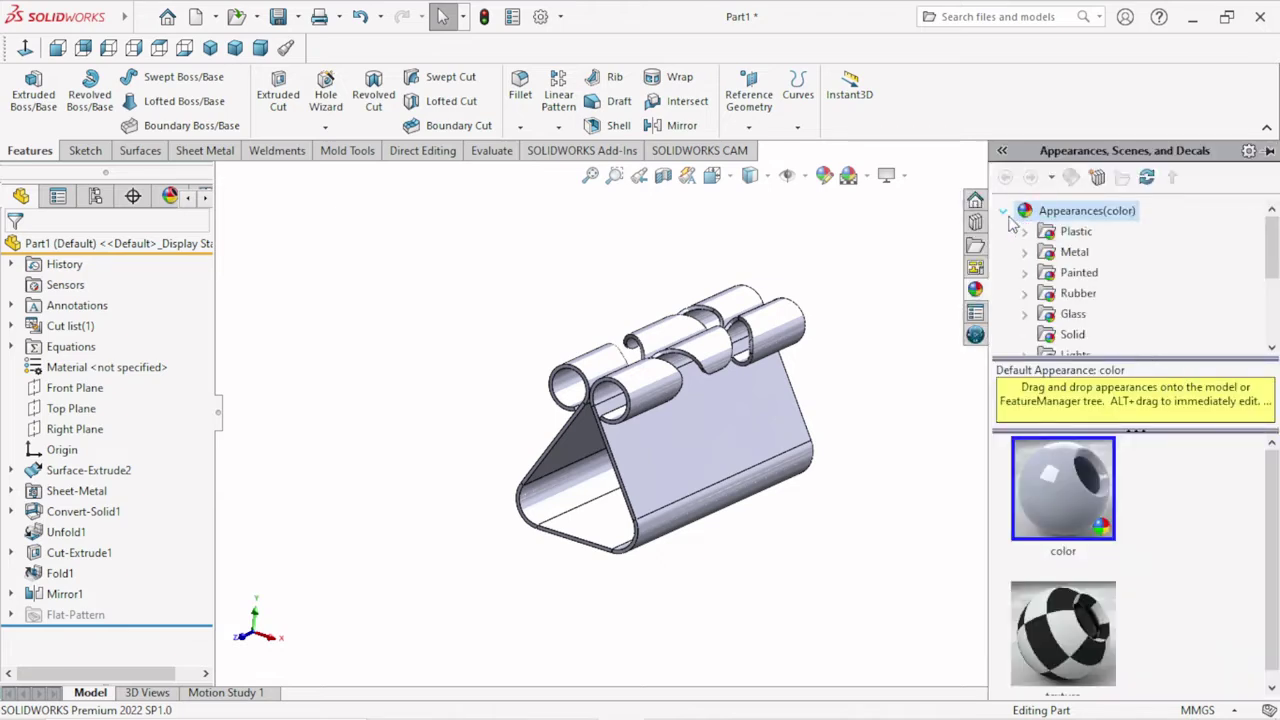
{"action": "left_click", "coordinate": [1075, 255]}
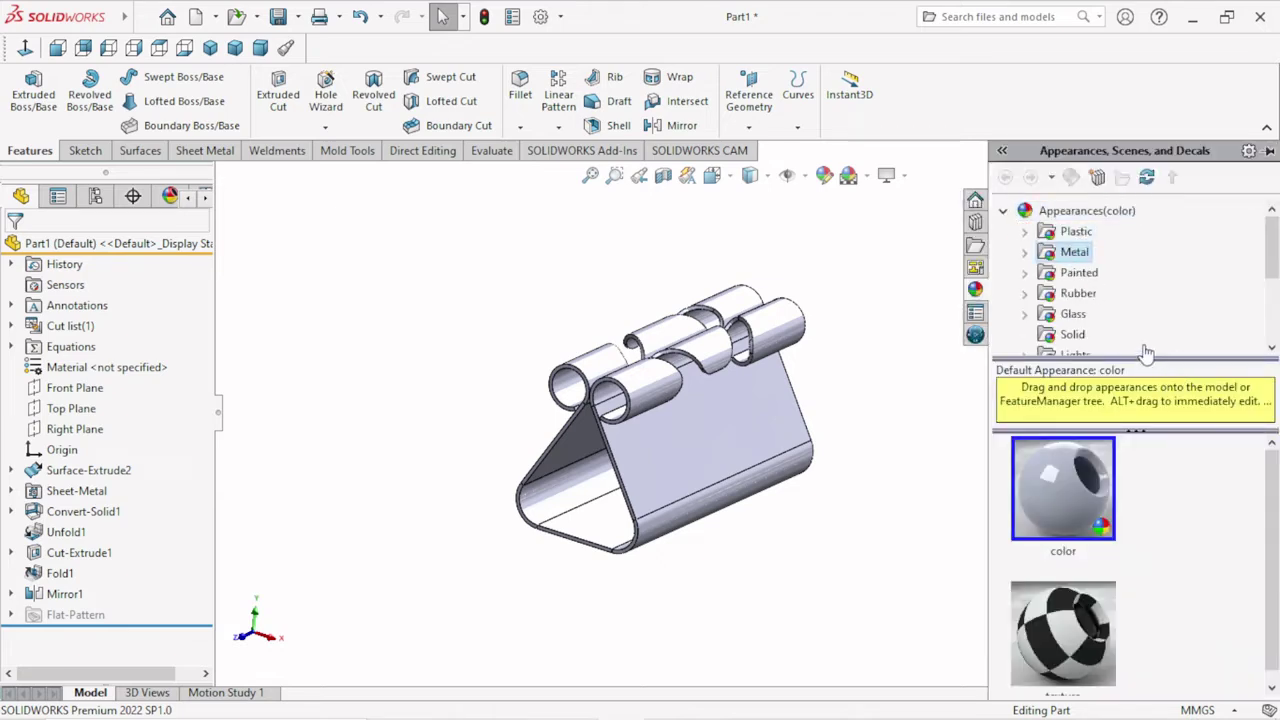
{"action": "double_click", "coordinate": [1075, 252]}
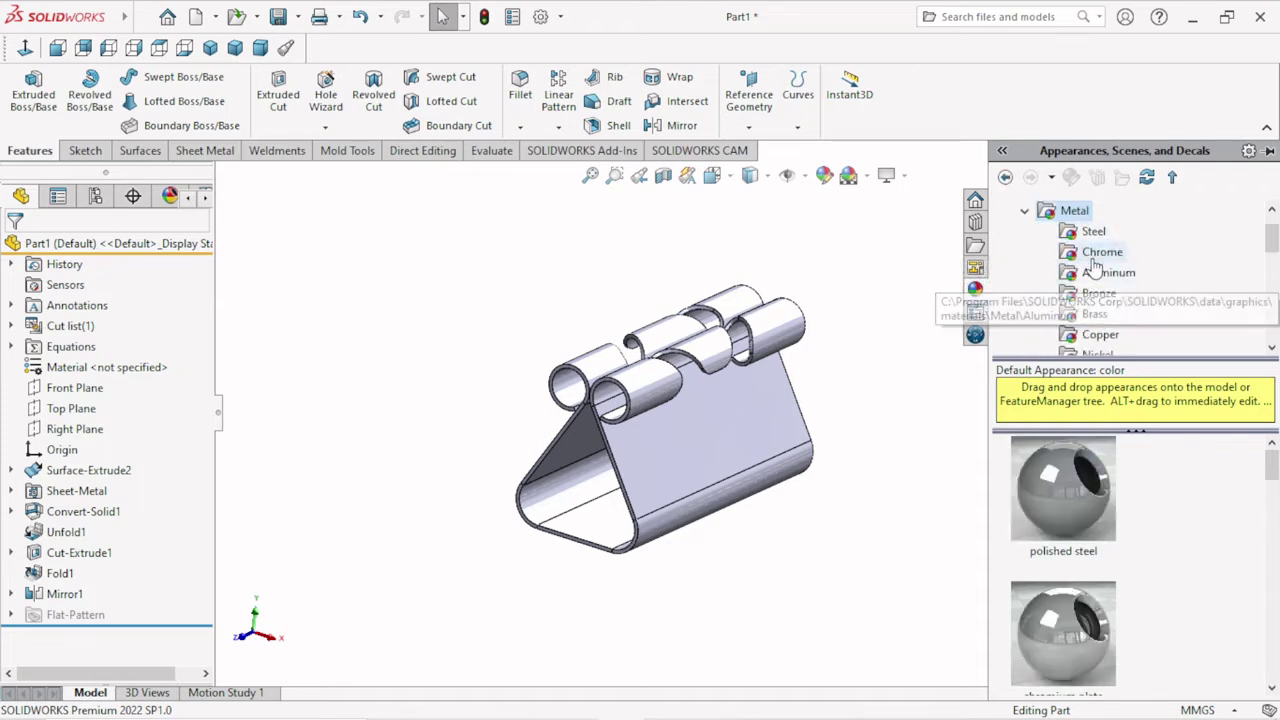
{"action": "left_click", "coordinate": [1092, 236]}
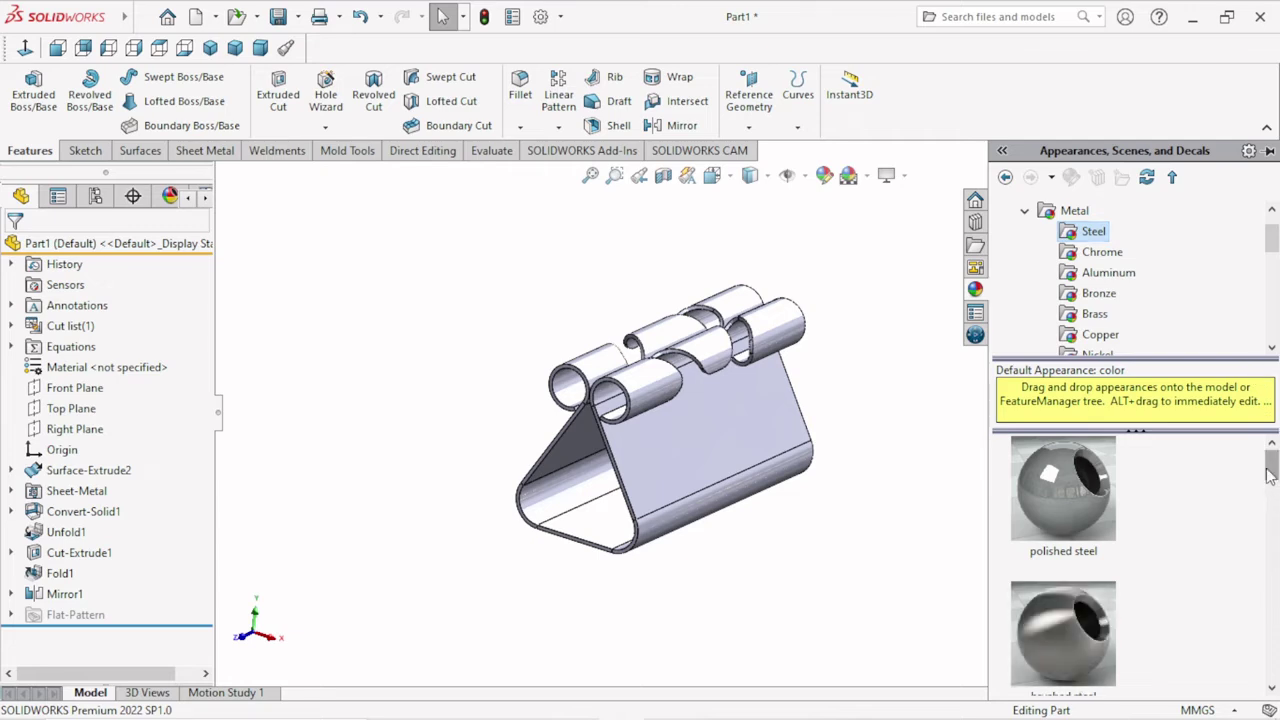
{"action": "left_click_drag", "start_coordinate": [1268, 475], "coordinate": [1273, 490]}
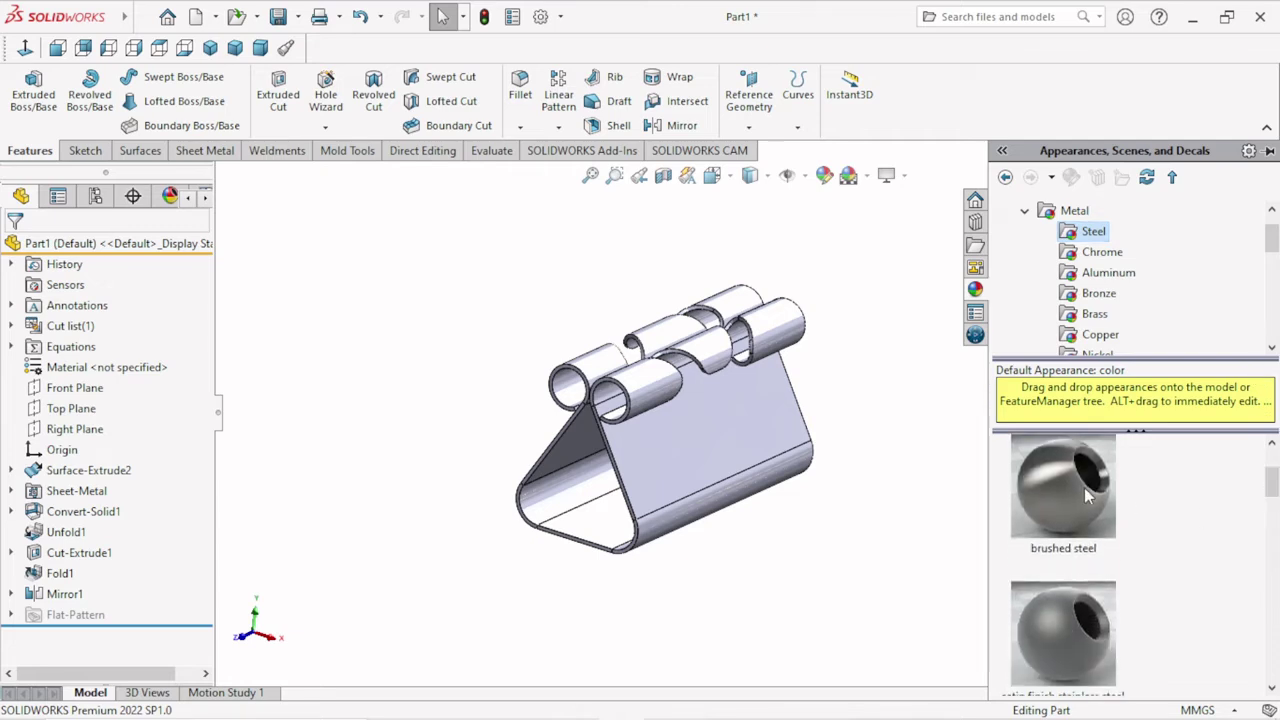
{"action": "left_click", "coordinate": [1086, 489]}
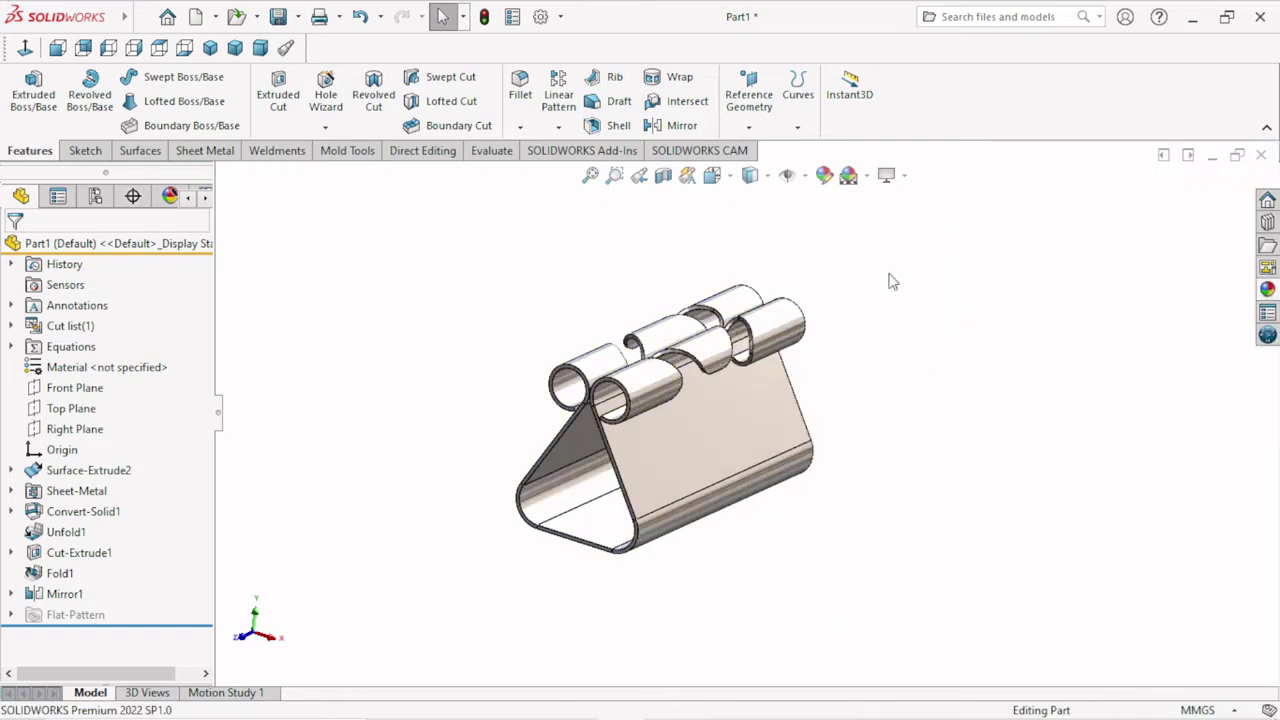
Step: Toggle realistic reflective rendering off and back on, then enlarge the model view
{"action": "left_click", "coordinate": [905, 176]}
{"action": "left_click", "coordinate": [930, 201]}
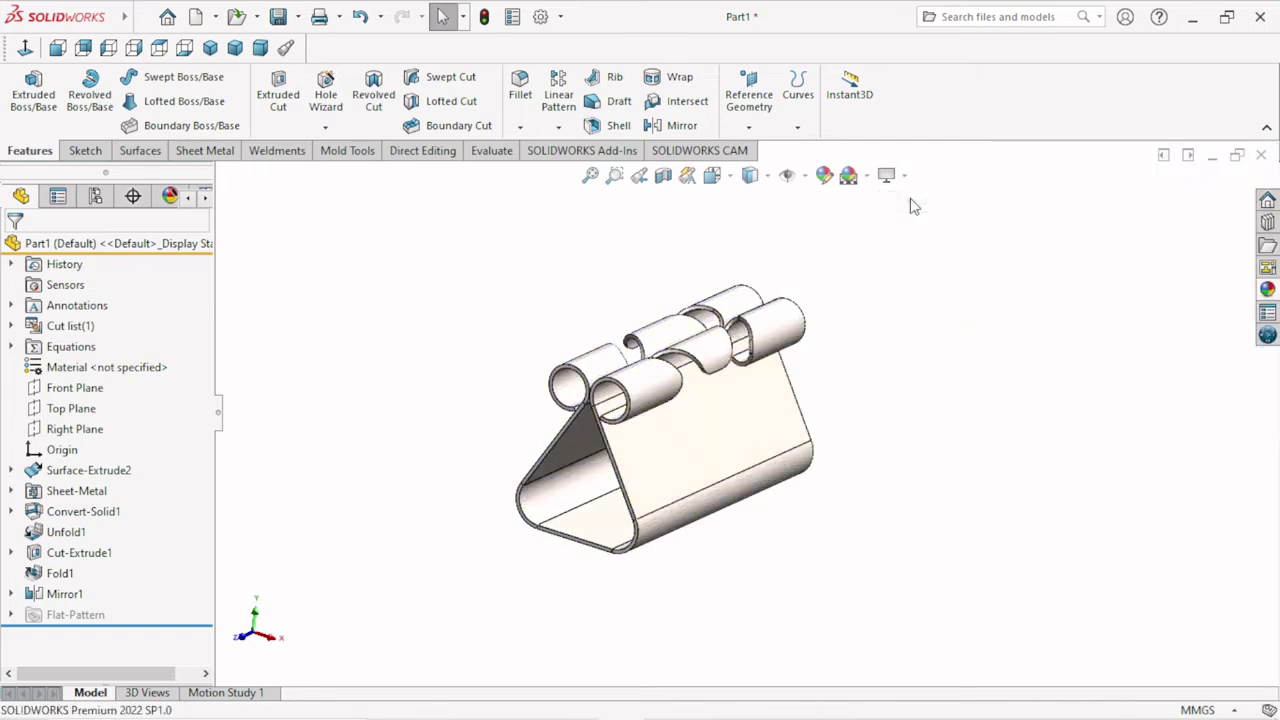
{"action": "left_click", "coordinate": [907, 179]}
{"action": "left_click", "coordinate": [912, 201]}
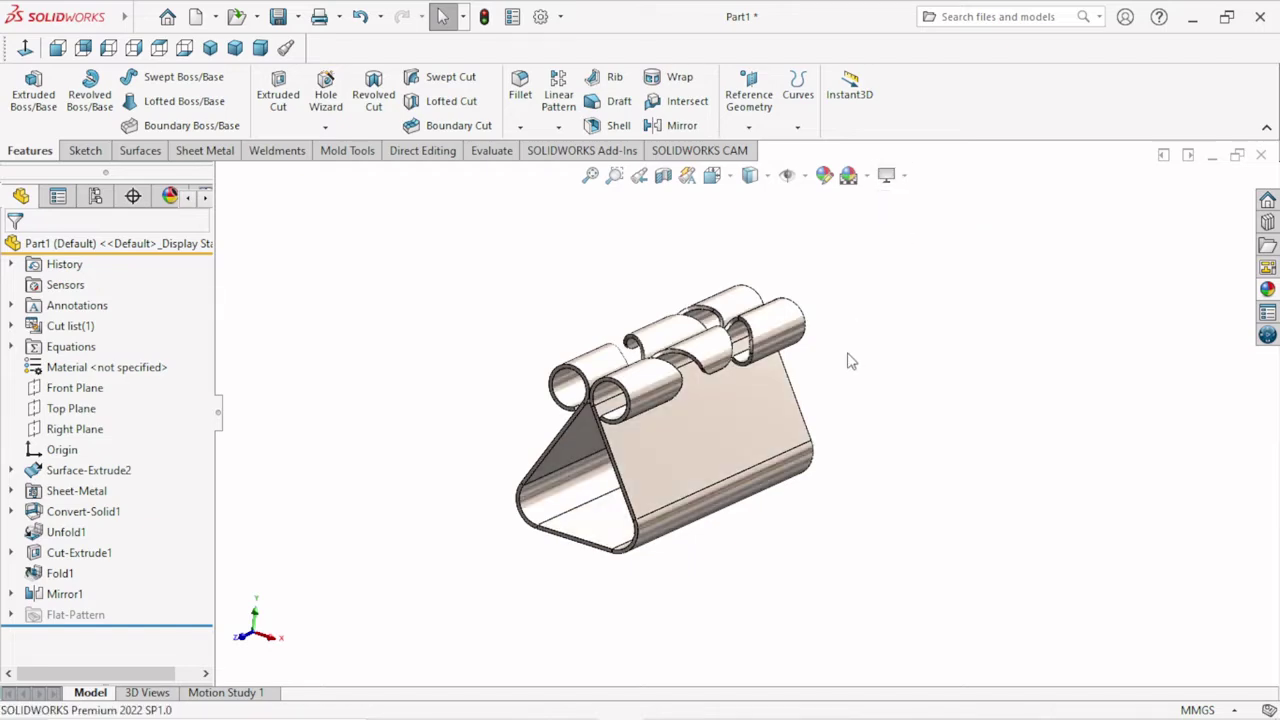
{"action": "mouse_move", "coordinate": [849, 363]}
{"action": "middle_mouse_down"}
{"action": "mouse_move", "coordinate": [846, 380]}
{"action": "mouse_move", "coordinate": [768, 357]}
{"action": "mouse_move", "coordinate": [730, 370]}
{"action": "middle_mouse_up"}
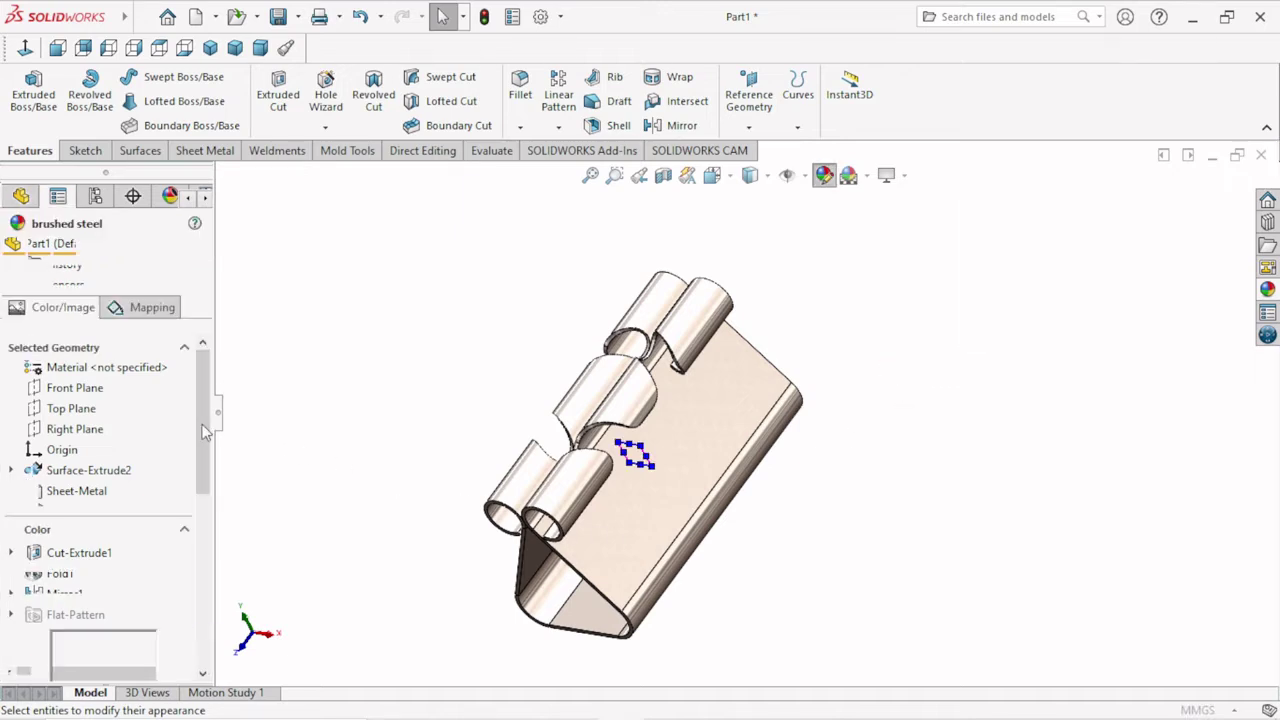
Step: Recolour the brushed steel appearance cyan with Green at 255 and accept it
{"action": "scroll", "coordinate": [100, 460], "scroll_direction": "down", "scroll_amount": 3}
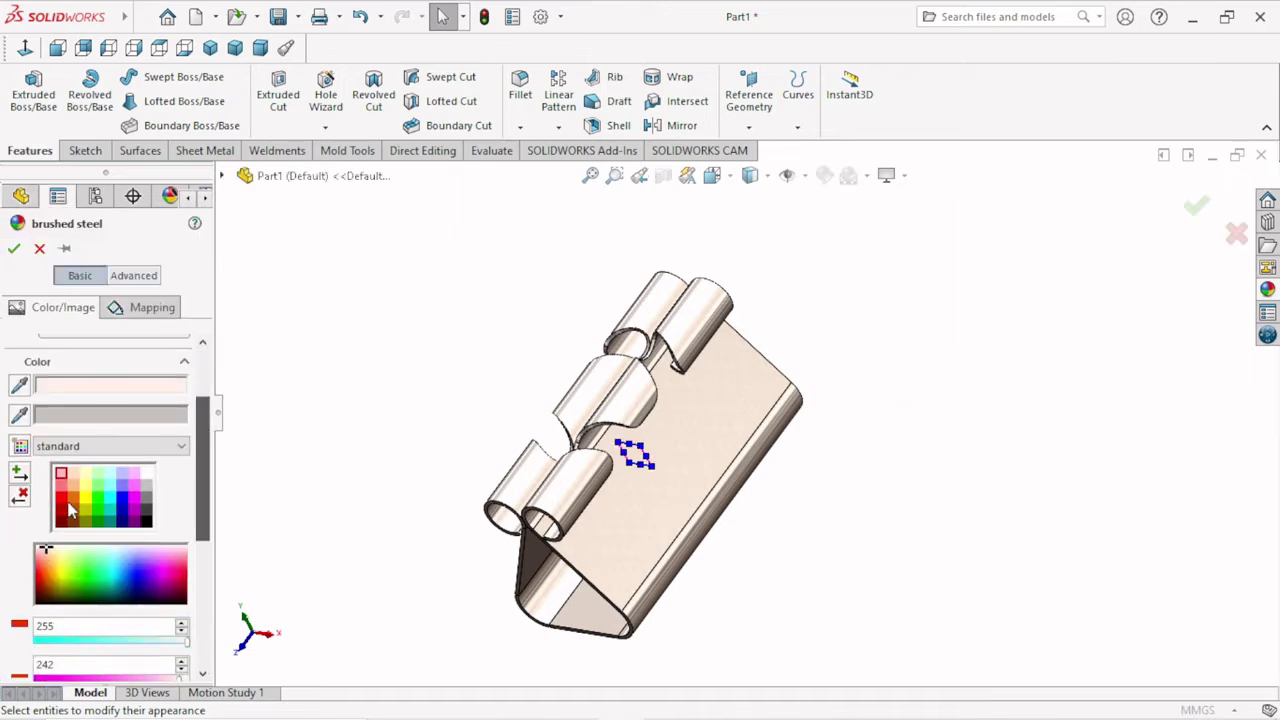
{"action": "left_click", "coordinate": [60, 512]}
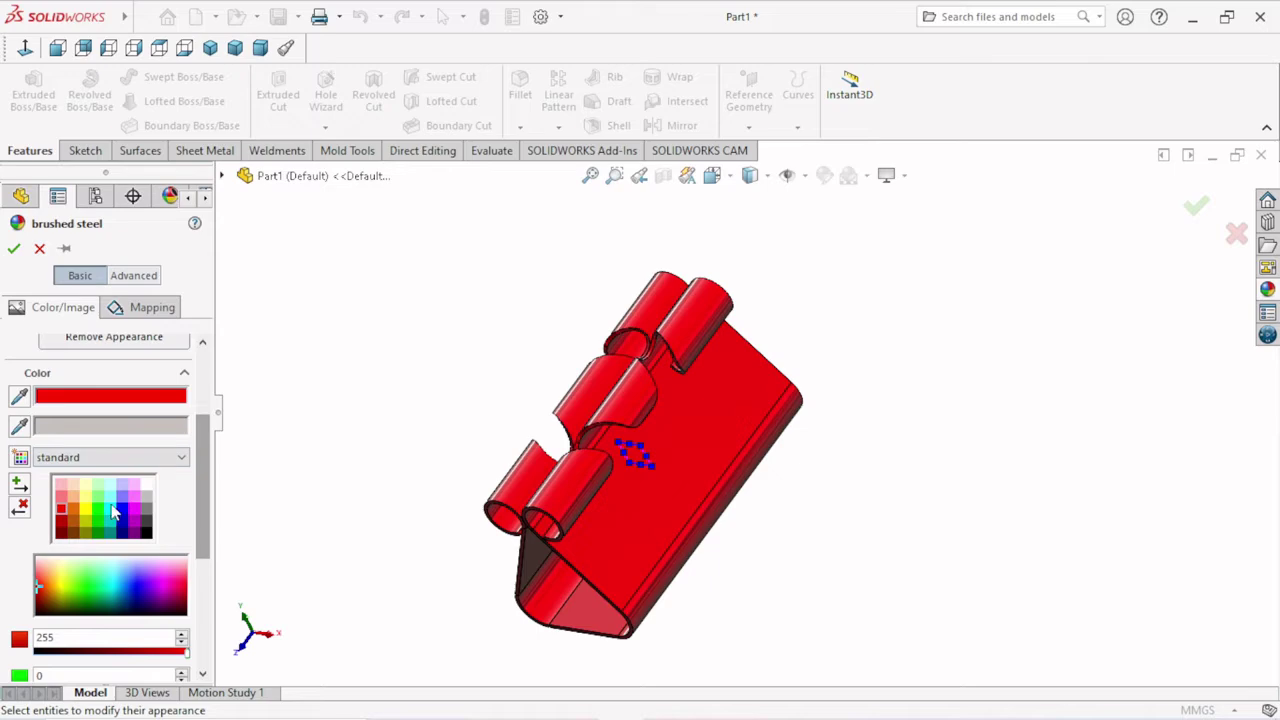
{"action": "left_click", "coordinate": [113, 512]}
{"action": "mouse_move", "coordinate": [580, 600]}
{"action": "middle_mouse_down"}
{"action": "mouse_move", "coordinate": [430, 427]}
{"action": "mouse_move", "coordinate": [733, 544]}
{"action": "mouse_move", "coordinate": [720, 614]}
{"action": "mouse_move", "coordinate": [600, 600]}
{"action": "mouse_move", "coordinate": [571, 634]}
{"action": "middle_mouse_up"}
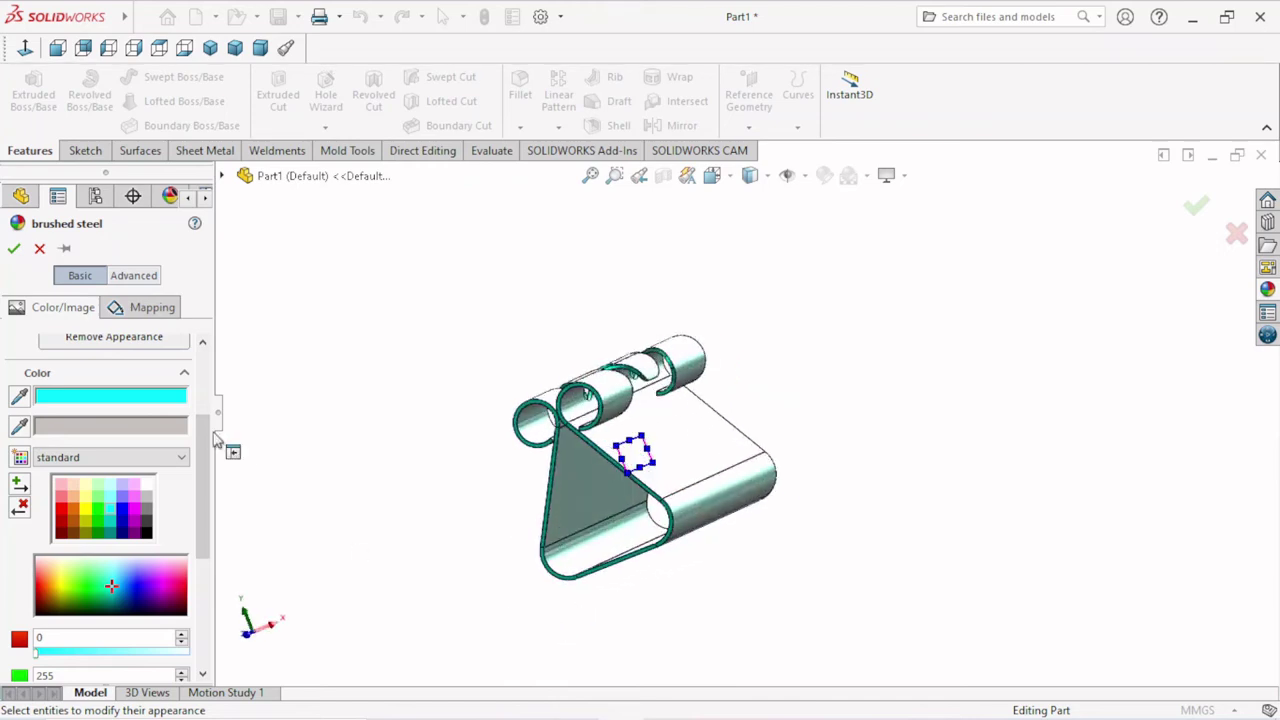
{"action": "scroll", "coordinate": [110, 470], "scroll_direction": "down", "scroll_amount": 2}
{"action": "scroll", "coordinate": [110, 470], "scroll_direction": "down", "scroll_amount": 2}
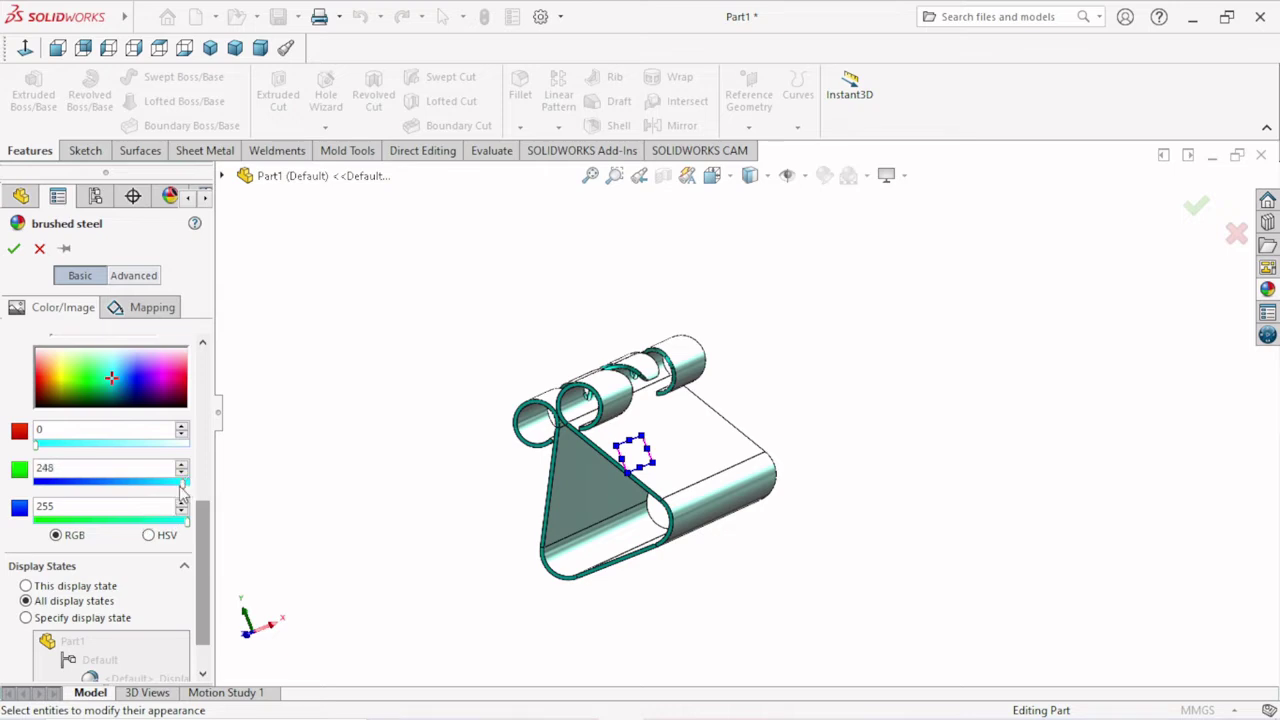
{"action": "left_click_drag", "start_coordinate": [185, 488], "coordinate": [195, 485]}
{"action": "scroll", "coordinate": [608, 538], "scroll_direction": "down", "scroll_amount": 3}
{"action": "middle_click_drag", "start_coordinate": [780, 594], "coordinate": [782, 590]}
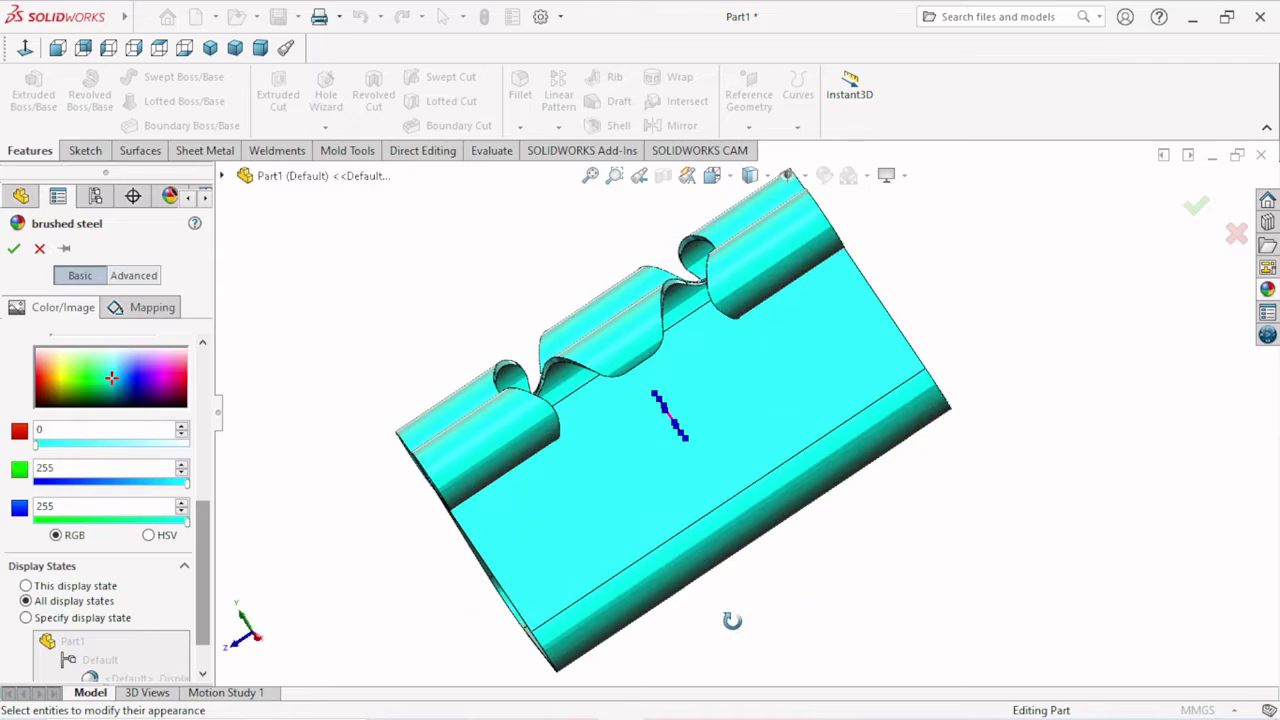
{"action": "left_click", "coordinate": [14, 249]}
Step: Orbit the clip to inspect it end-on, the rolled tabs, and from the lower front
{"action": "scroll", "coordinate": [726, 467], "scroll_direction": "up", "scroll_amount": 2}
{"action": "scroll", "coordinate": [726, 467], "scroll_direction": "up", "scroll_amount": 2}
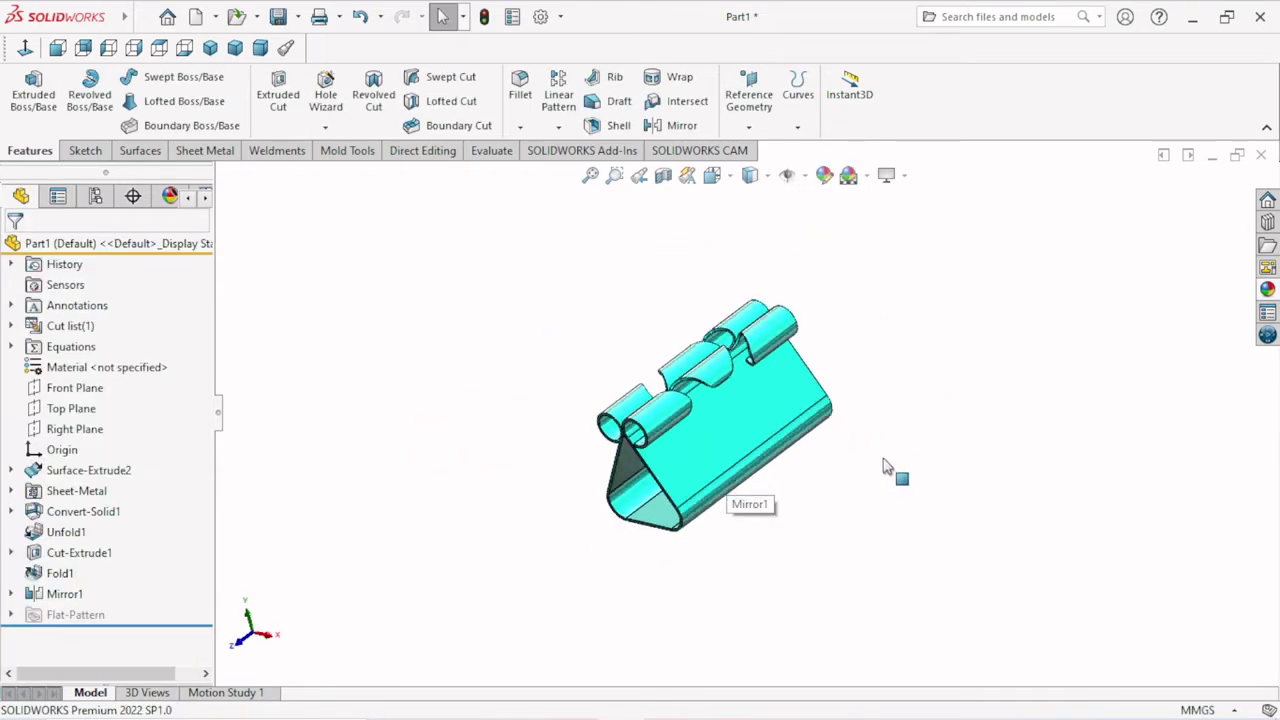
{"action": "mouse_move", "coordinate": [843, 480]}
{"action": "middle_mouse_down"}
{"action": "mouse_move", "coordinate": [692, 435]}
{"action": "mouse_move", "coordinate": [769, 634]}
{"action": "middle_mouse_up"}
{"action": "scroll", "coordinate": [770, 430], "scroll_direction": "down", "scroll_amount": 3}
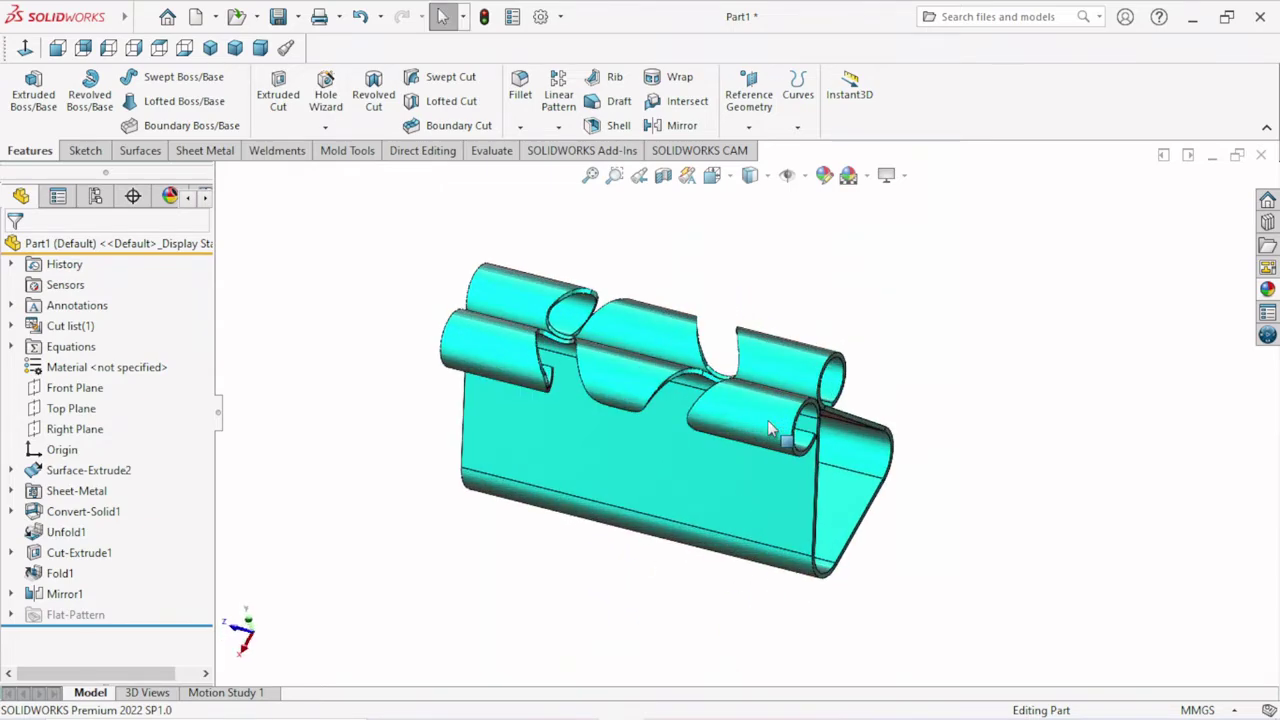
{"action": "middle_click_drag", "start_coordinate": [770, 430], "coordinate": [828, 374]}
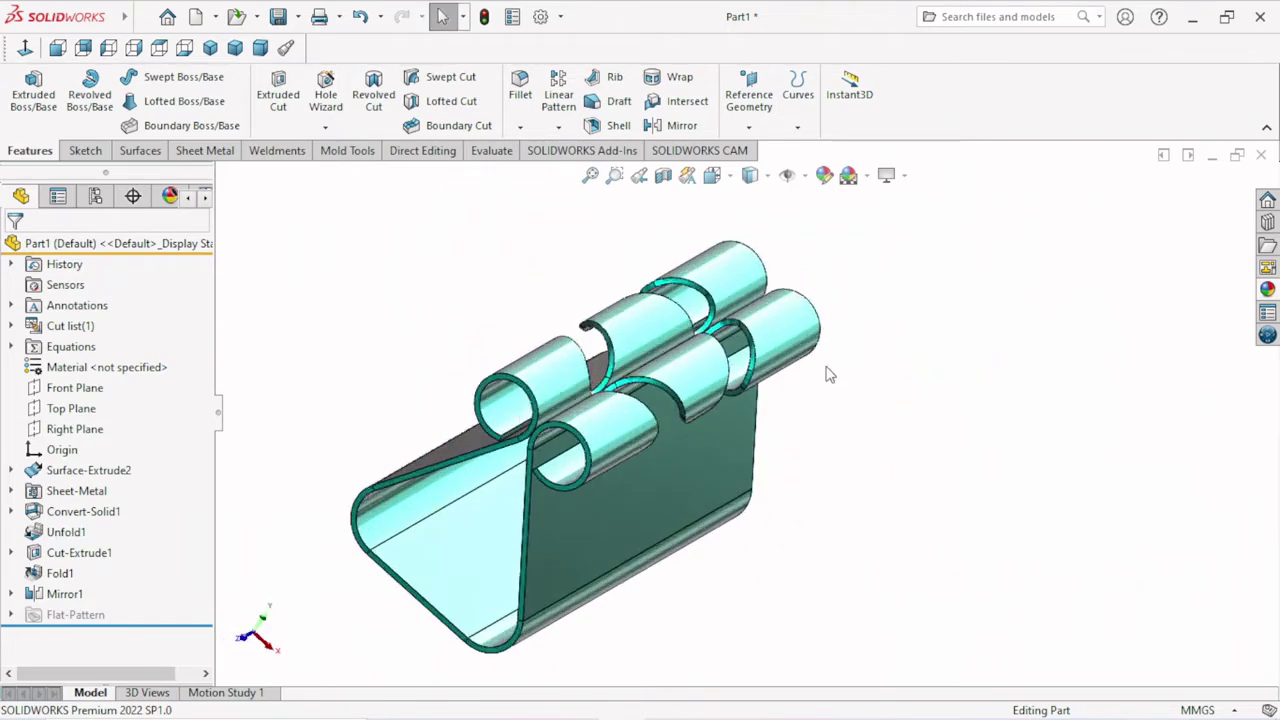
{"action": "mouse_move", "coordinate": [943, 431]}
{"action": "middle_mouse_down"}
{"action": "mouse_move", "coordinate": [938, 572]}
{"action": "mouse_move", "coordinate": [846, 507]}
{"action": "mouse_move", "coordinate": [834, 423]}
{"action": "mouse_move", "coordinate": [840, 474]}
{"action": "mouse_move", "coordinate": [786, 463]}
{"action": "mouse_move", "coordinate": [893, 393]}
{"action": "mouse_move", "coordinate": [929, 431]}
{"action": "middle_mouse_up"}
Step: Save the part as 'clip' in the 3D folder on the Desktop
{"action": "left_click", "coordinate": [278, 16]}
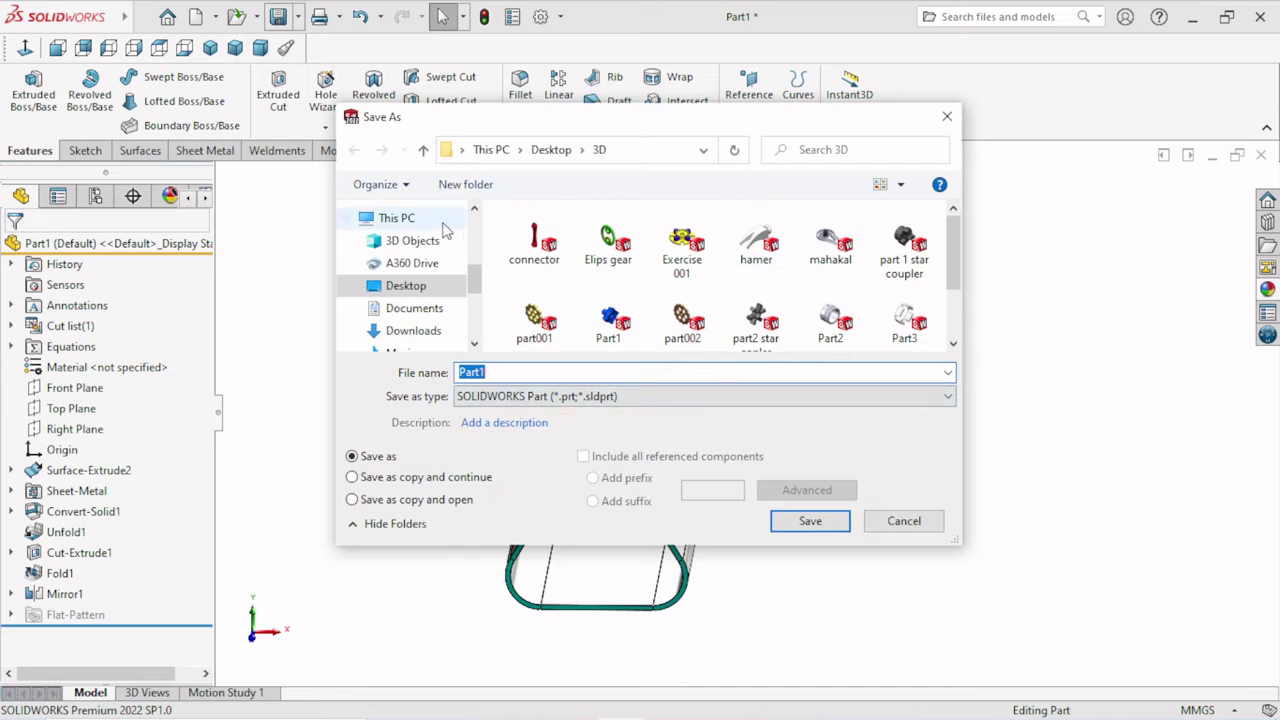
{"action": "mouse_move", "coordinate": [405, 280]}
{"action": "left_click_drag", "start_coordinate": [474, 281], "coordinate": [468, 222]}
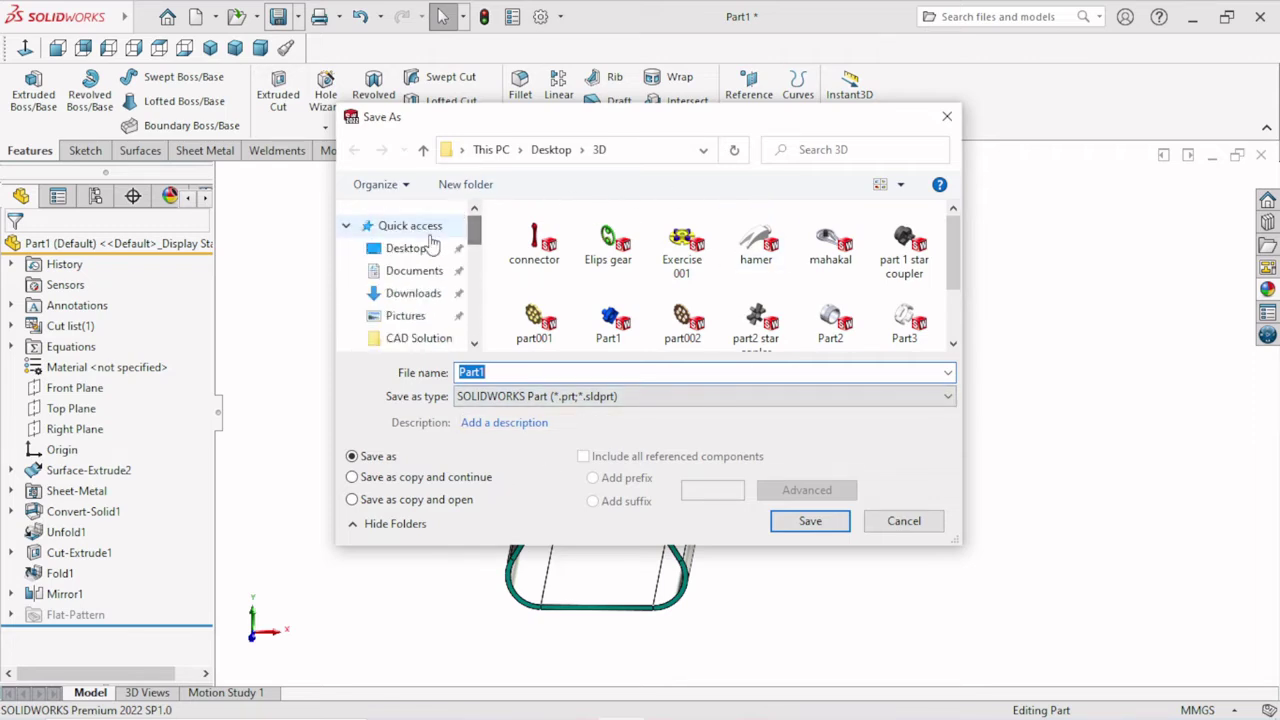
{"action": "left_click", "coordinate": [406, 248]}
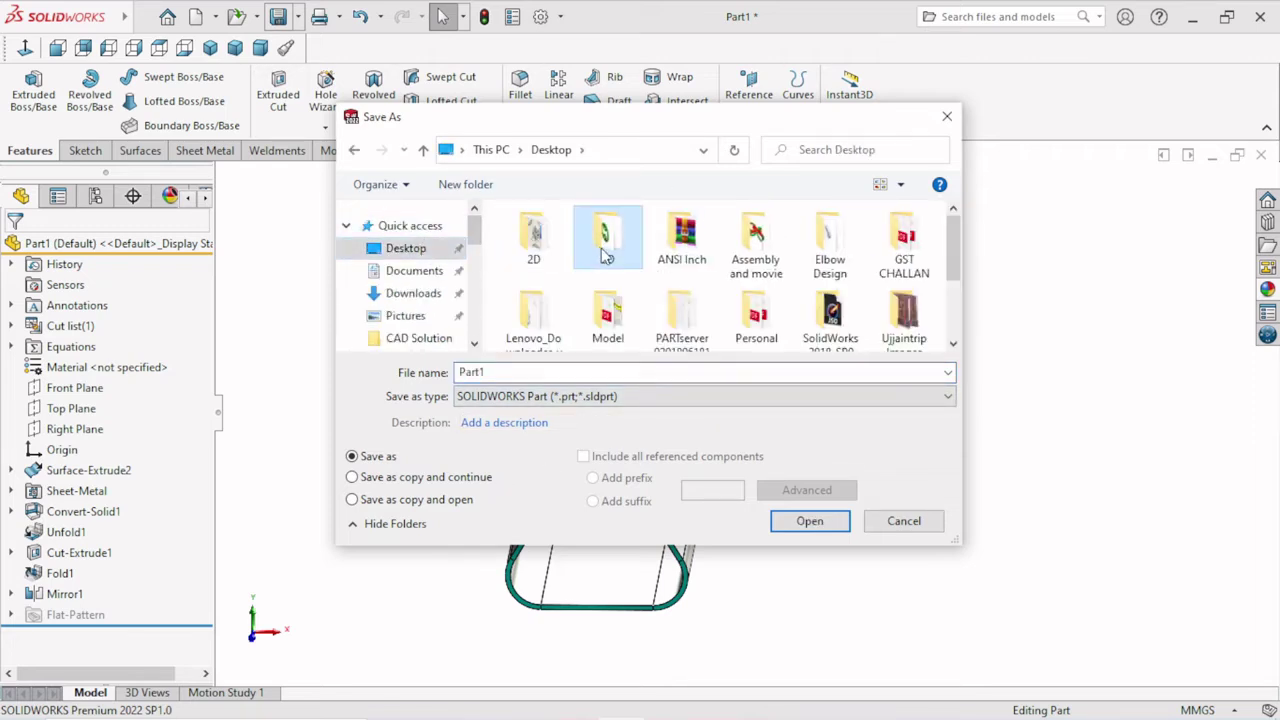
{"action": "double_click", "coordinate": [606, 245]}
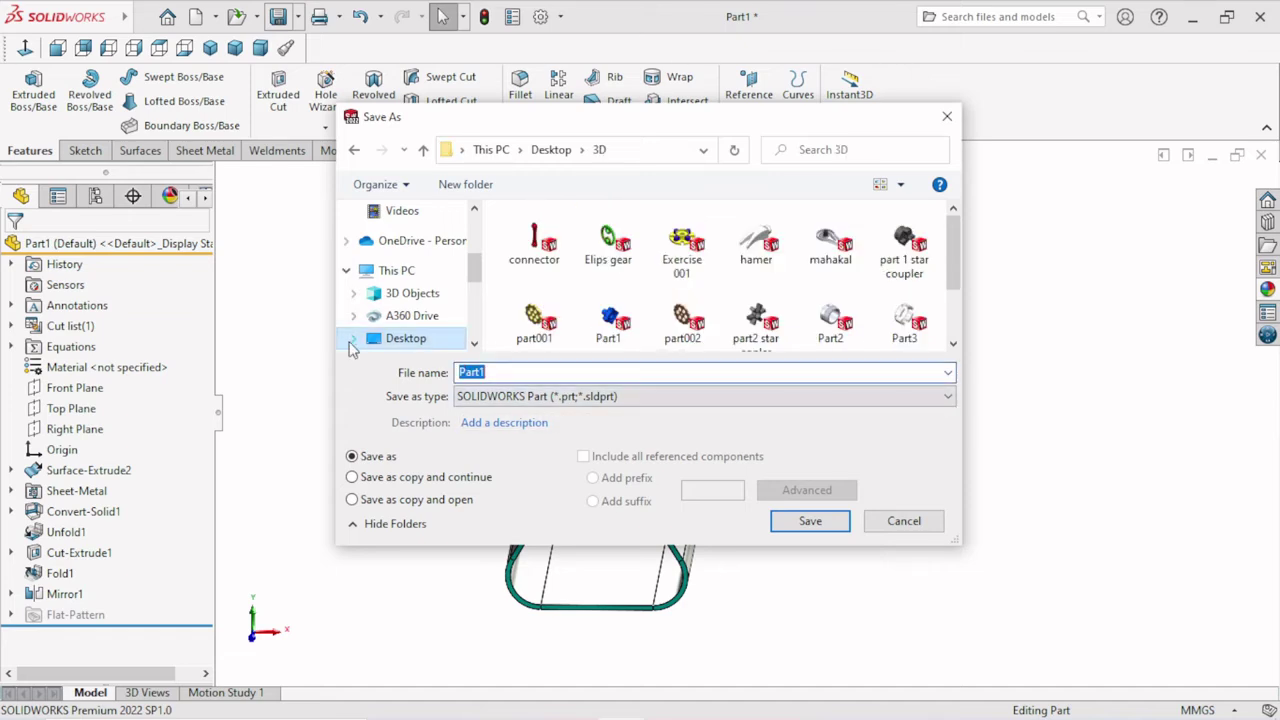
{"action": "type", "text": "clip"}
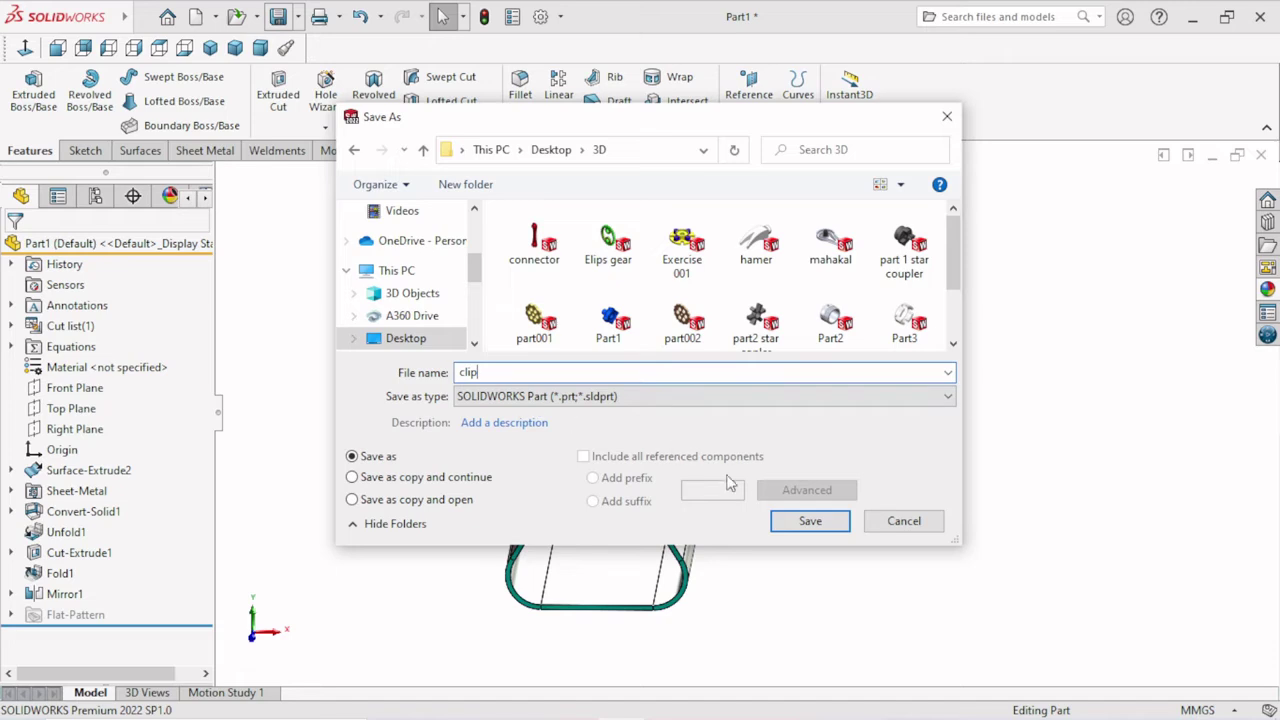
{"action": "left_click", "coordinate": [811, 522]}
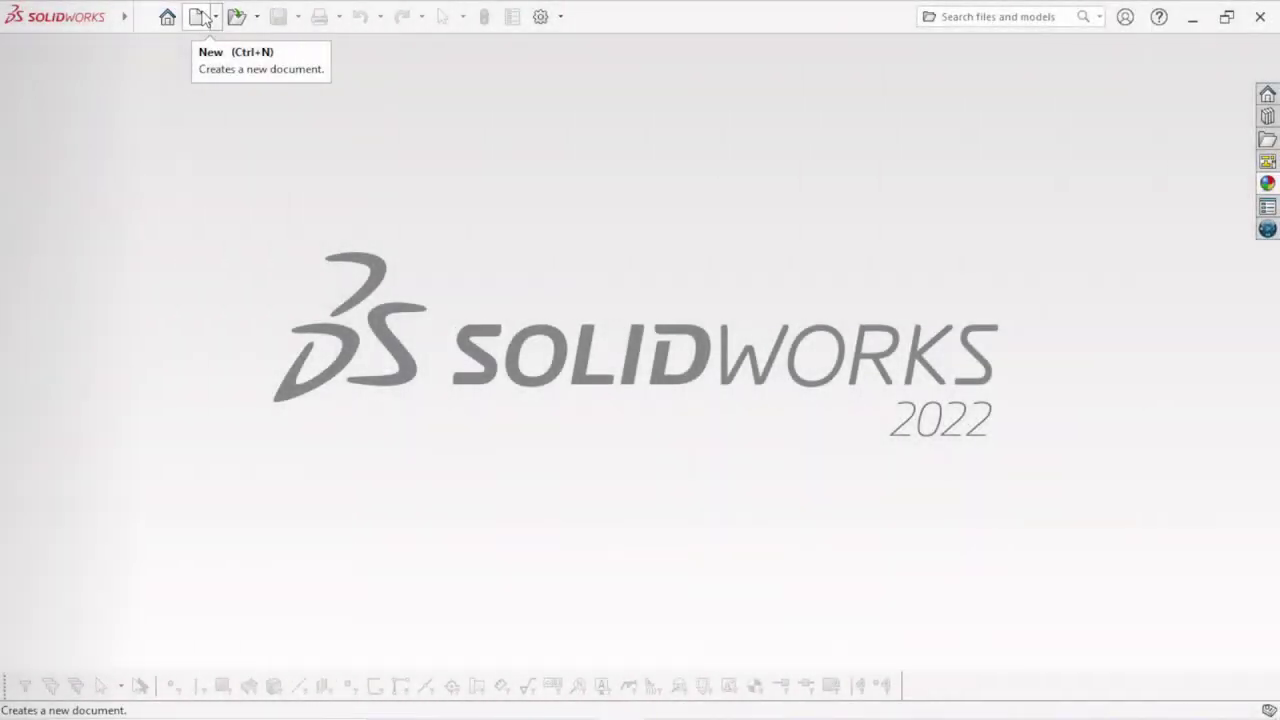
Step: Create a new part document, Part2, with the Plain White background scene
{"action": "left_click", "coordinate": [200, 17]}
{"action": "left_click", "coordinate": [484, 268]}
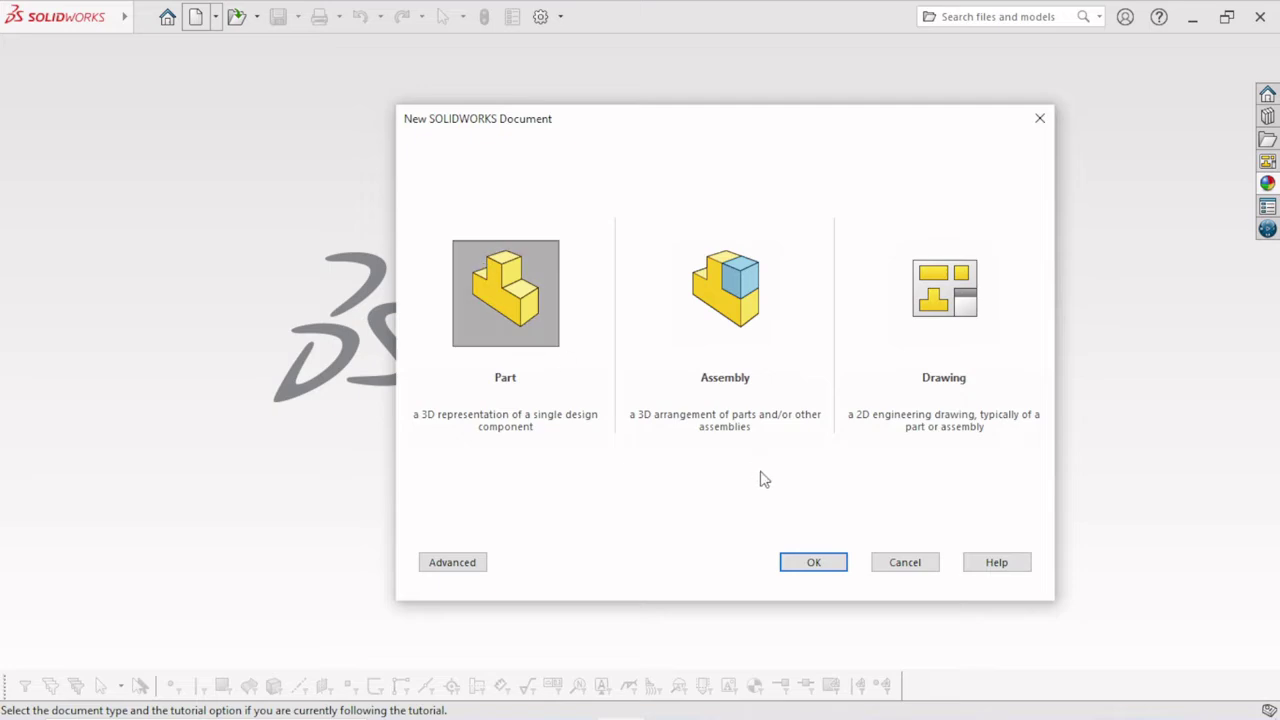
{"action": "left_click", "coordinate": [790, 564]}
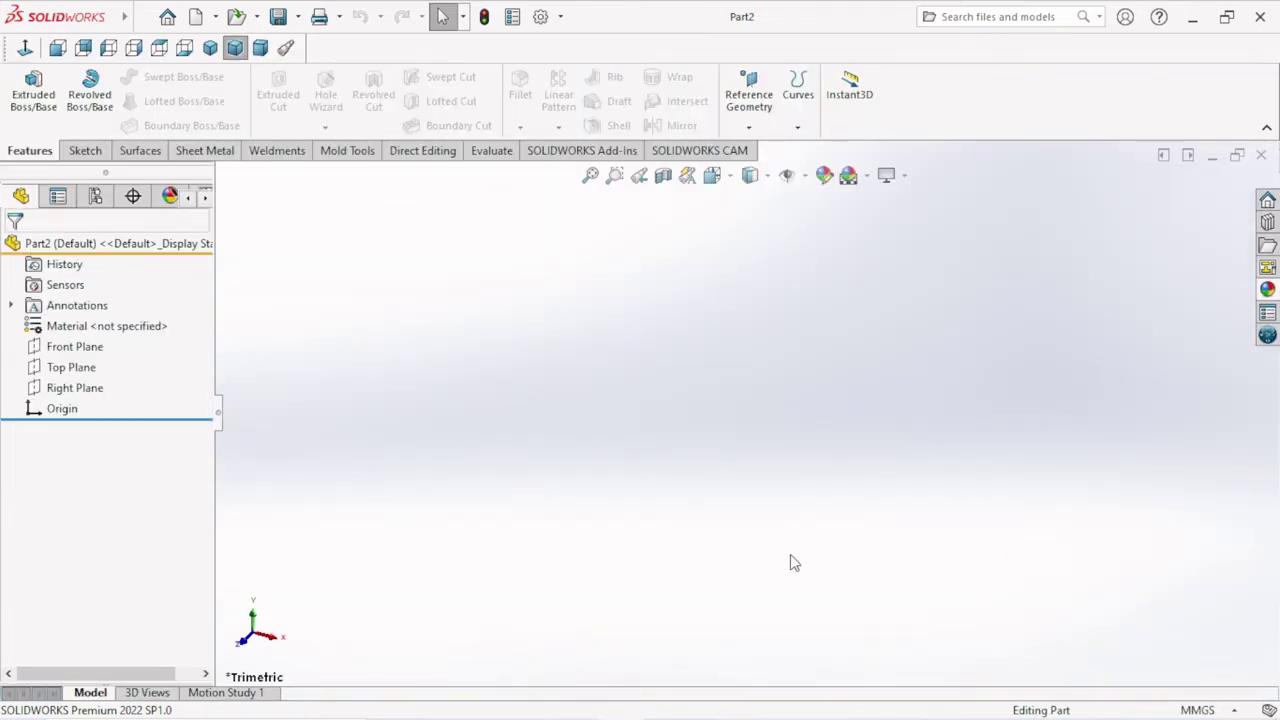
{"action": "left_click", "coordinate": [867, 177]}
{"action": "left_click", "coordinate": [899, 226]}
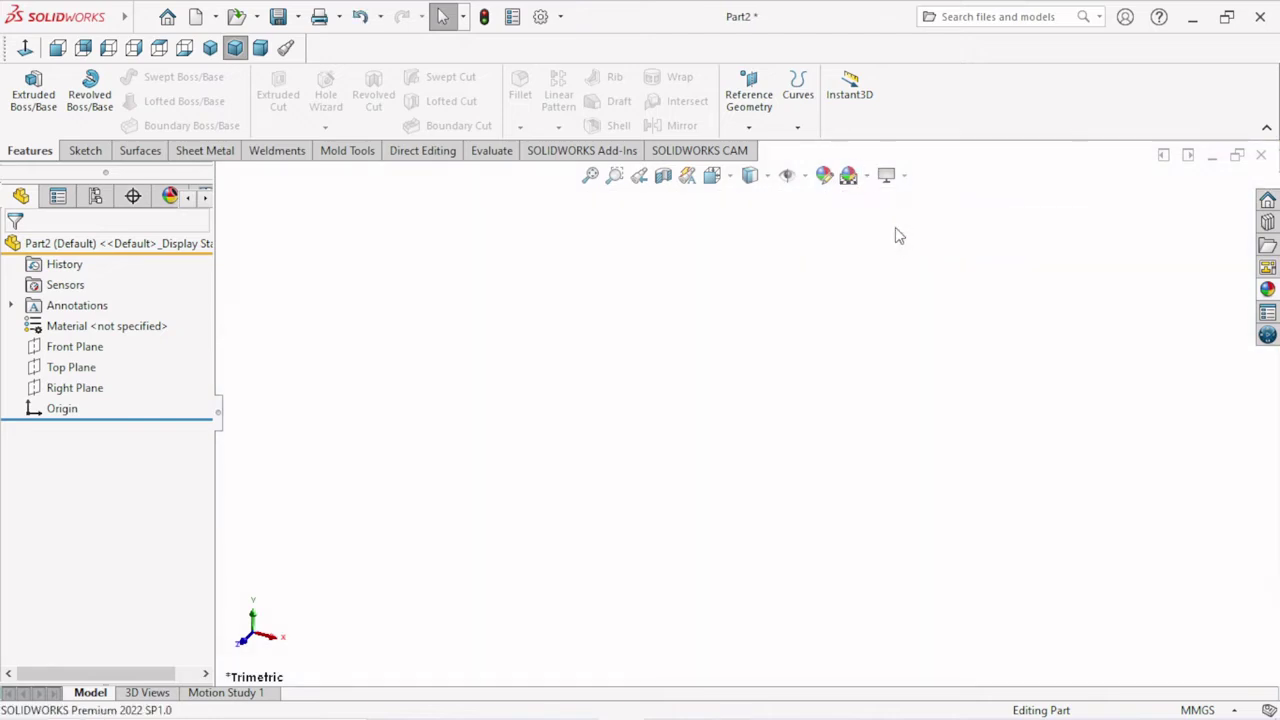
Step: Start a new sketch on the Top Plane
{"action": "left_click", "coordinate": [95, 368]}
{"action": "left_click", "coordinate": [107, 335]}
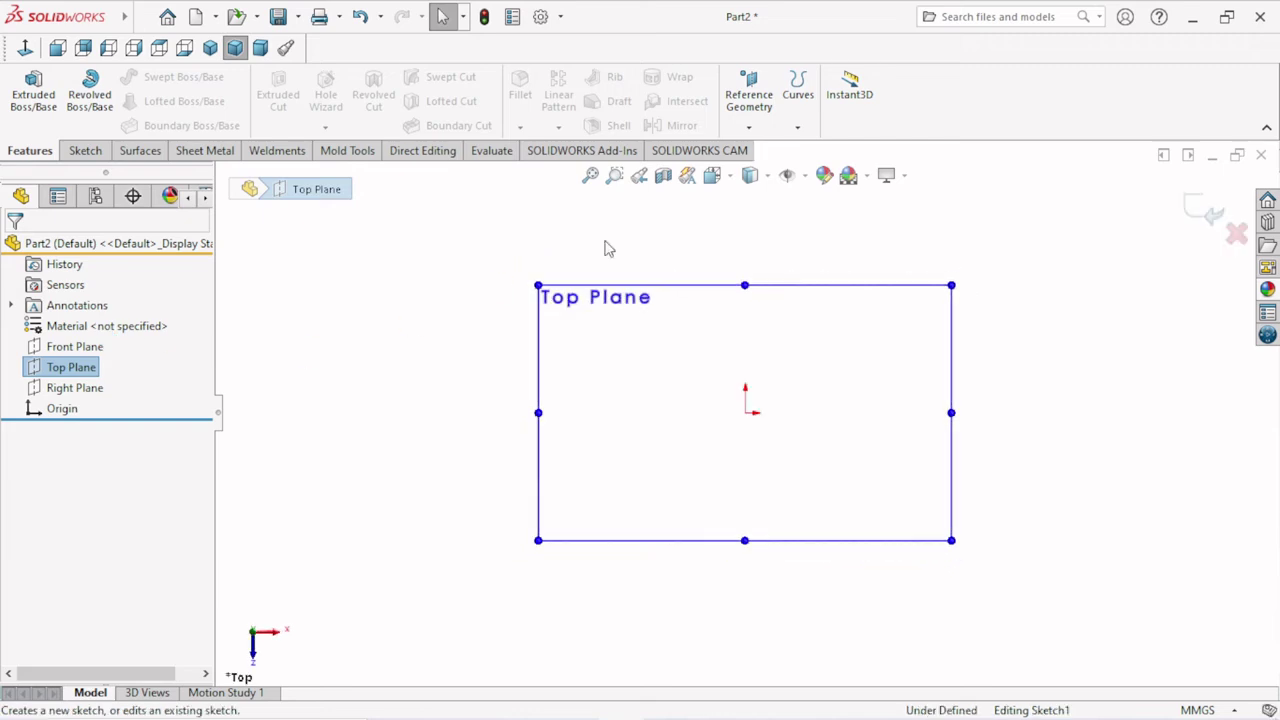
{"action": "scroll", "coordinate": [800, 360], "scroll_direction": "down", "scroll_amount": 1}
{"action": "scroll", "coordinate": [830, 370], "scroll_direction": "up", "scroll_amount": 2}
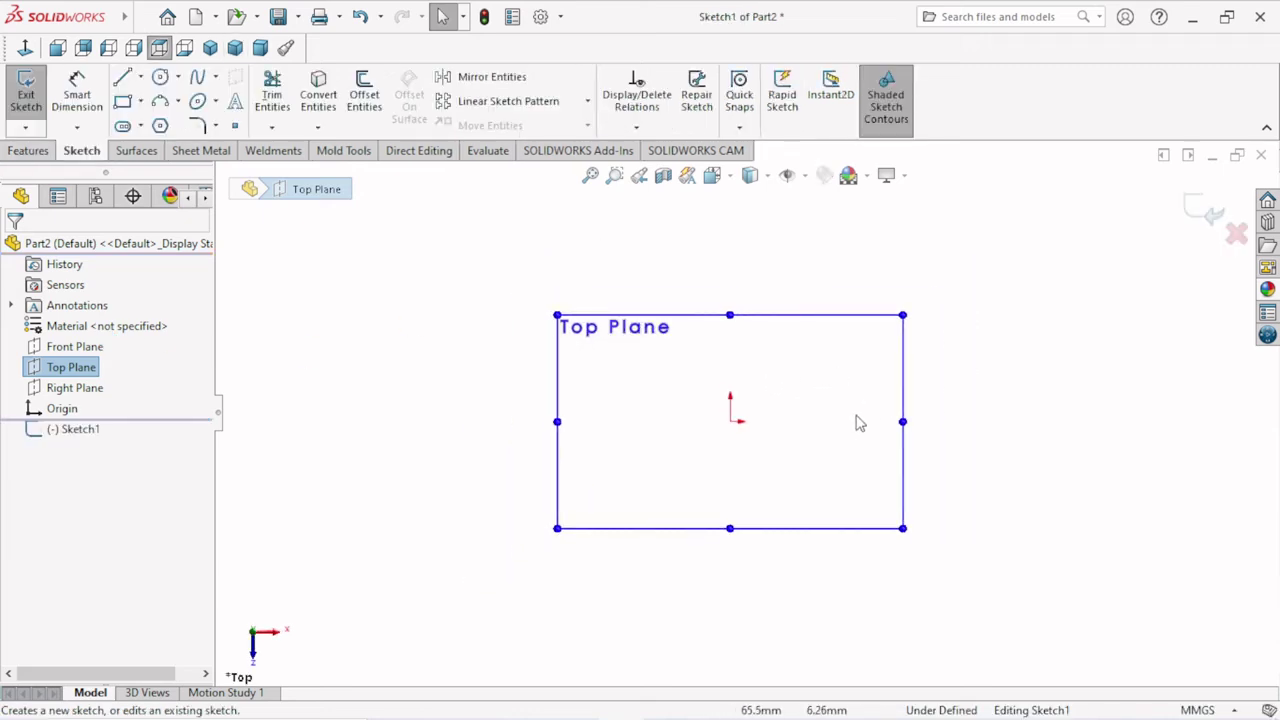
{"action": "scroll", "coordinate": [997, 394], "scroll_direction": "down", "scroll_amount": 1}
{"action": "left_click", "coordinate": [995, 393]}
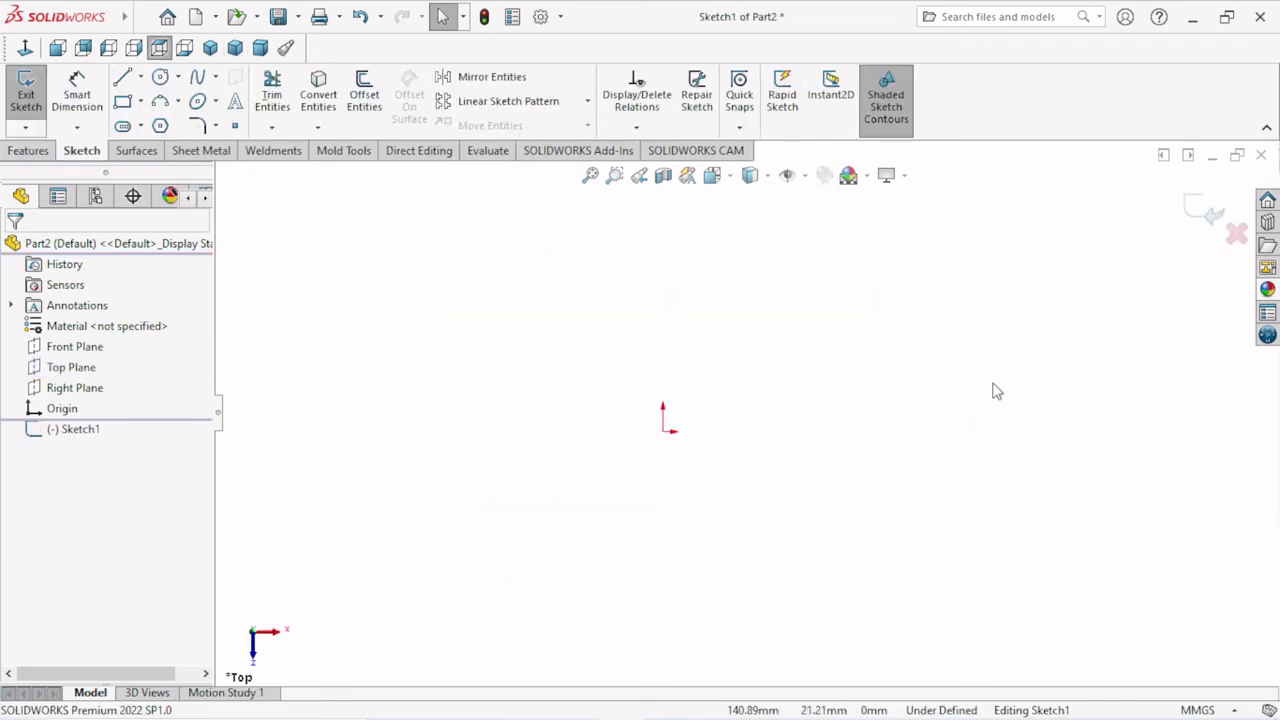
{"action": "key", "text": "alt"}
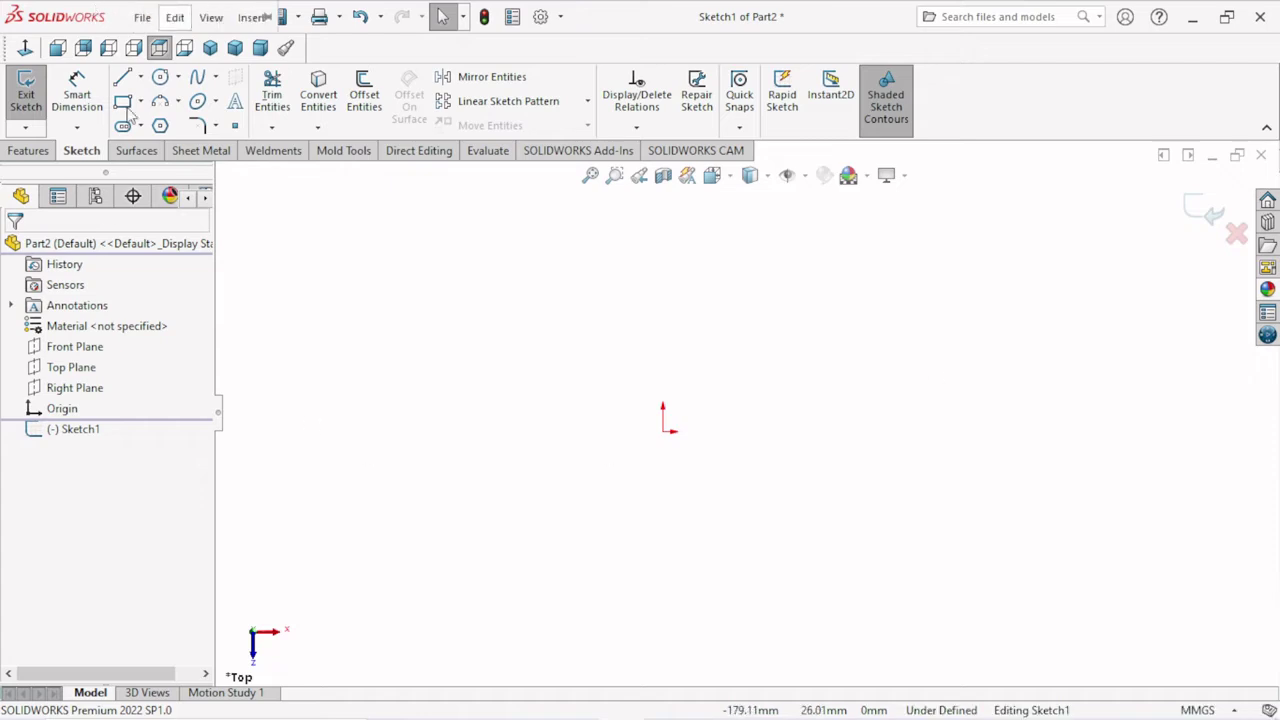
{"action": "key", "text": "e"}
Step: Draw a horizontal centerline running left from the origin
{"action": "left_click", "coordinate": [124, 82]}
{"action": "left_click", "coordinate": [124, 82]}
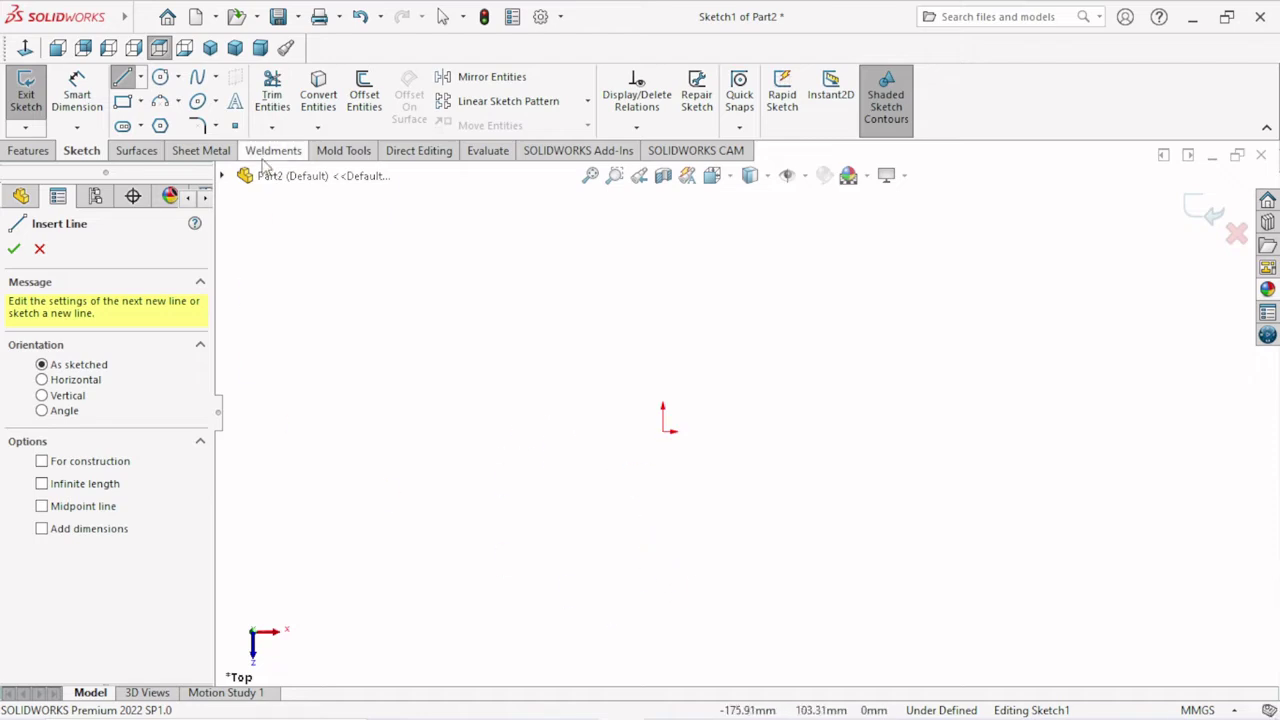
{"action": "left_click", "coordinate": [141, 77]}
{"action": "left_click", "coordinate": [160, 124]}
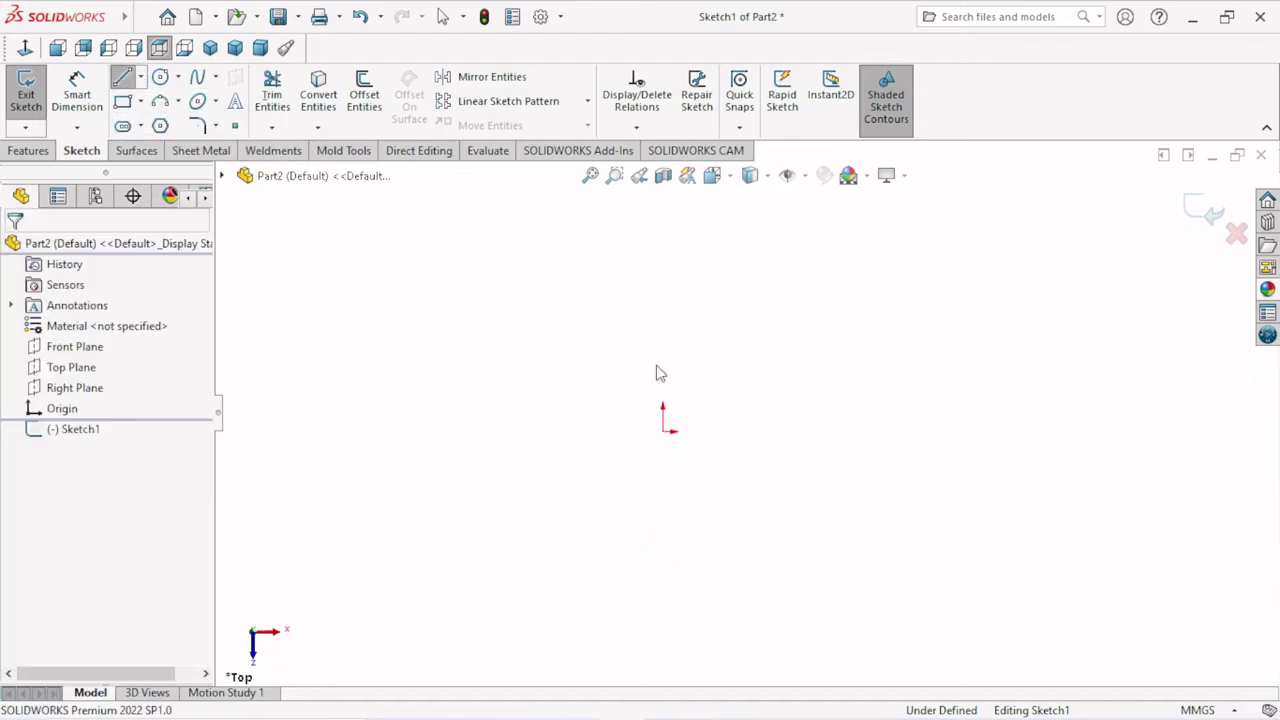
{"action": "left_click", "coordinate": [662, 432]}
{"action": "left_click", "coordinate": [380, 432]}
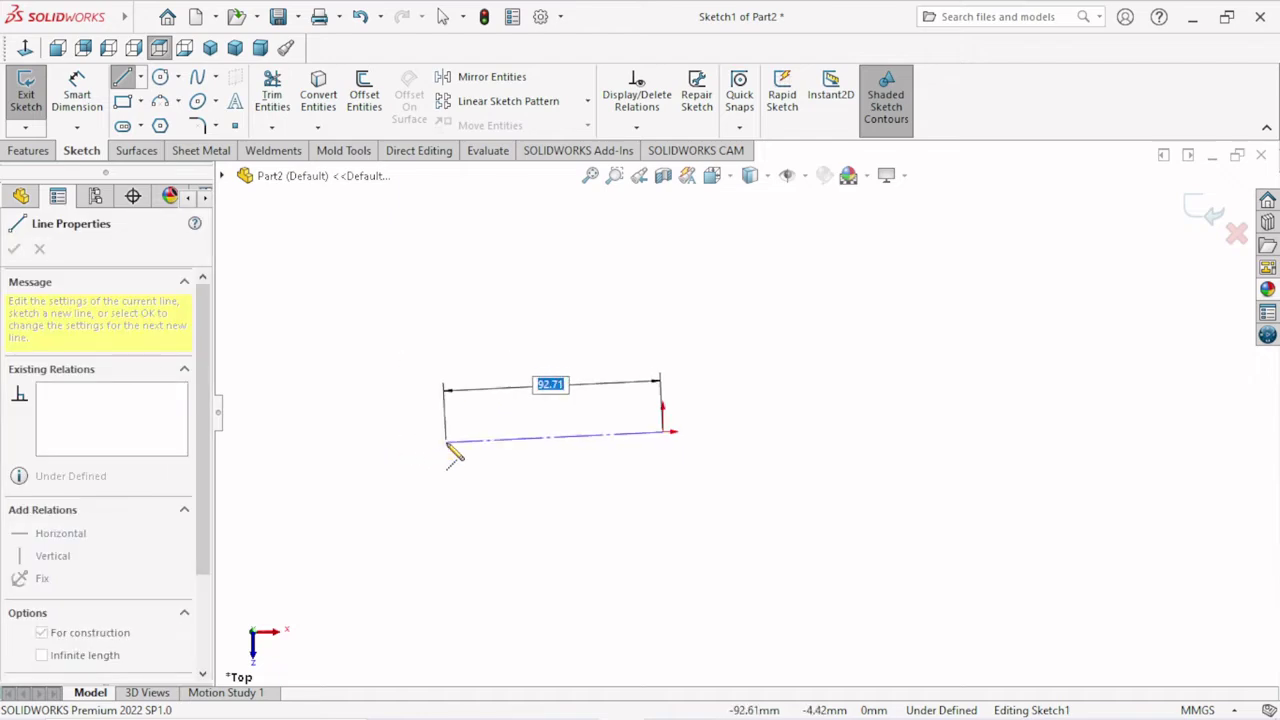
{"action": "left_click", "coordinate": [553, 432]}
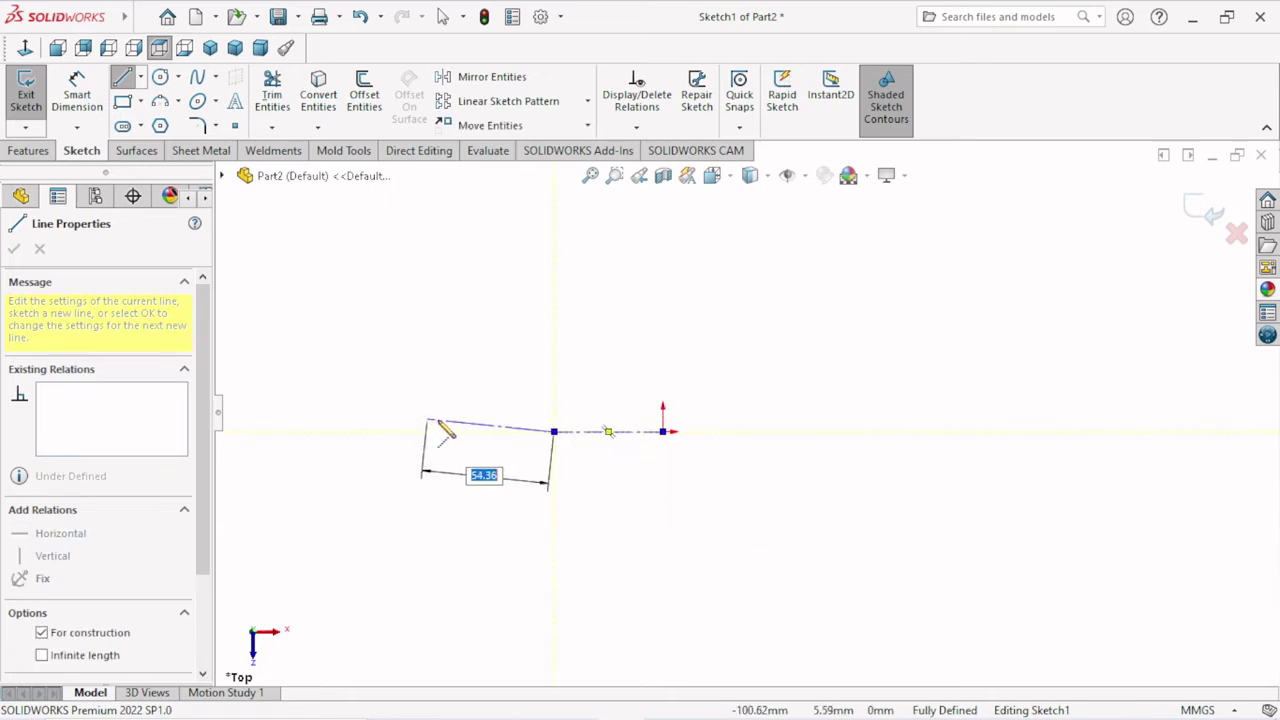
{"action": "right_click", "coordinate": [426, 421]}
{"action": "left_click", "coordinate": [473, 435]}
Step: Draw a vertical centerline running up from the origin
{"action": "left_click", "coordinate": [140, 77]}
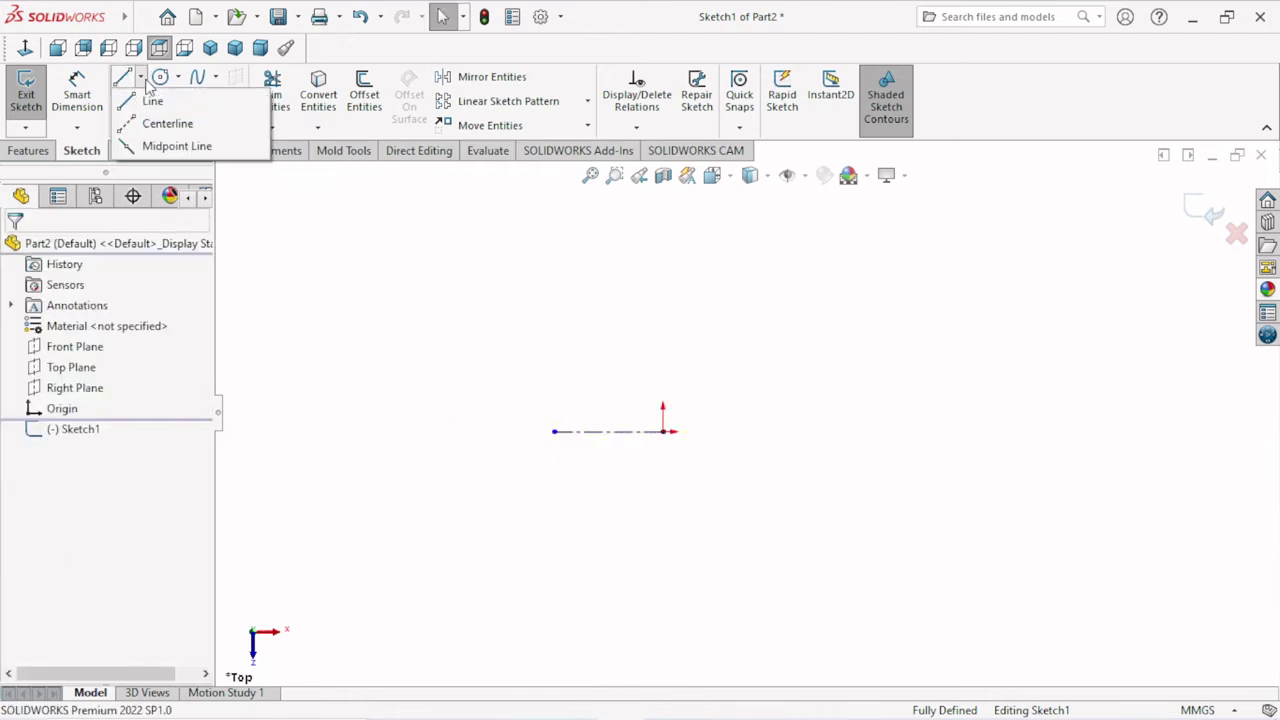
{"action": "left_click", "coordinate": [158, 124]}
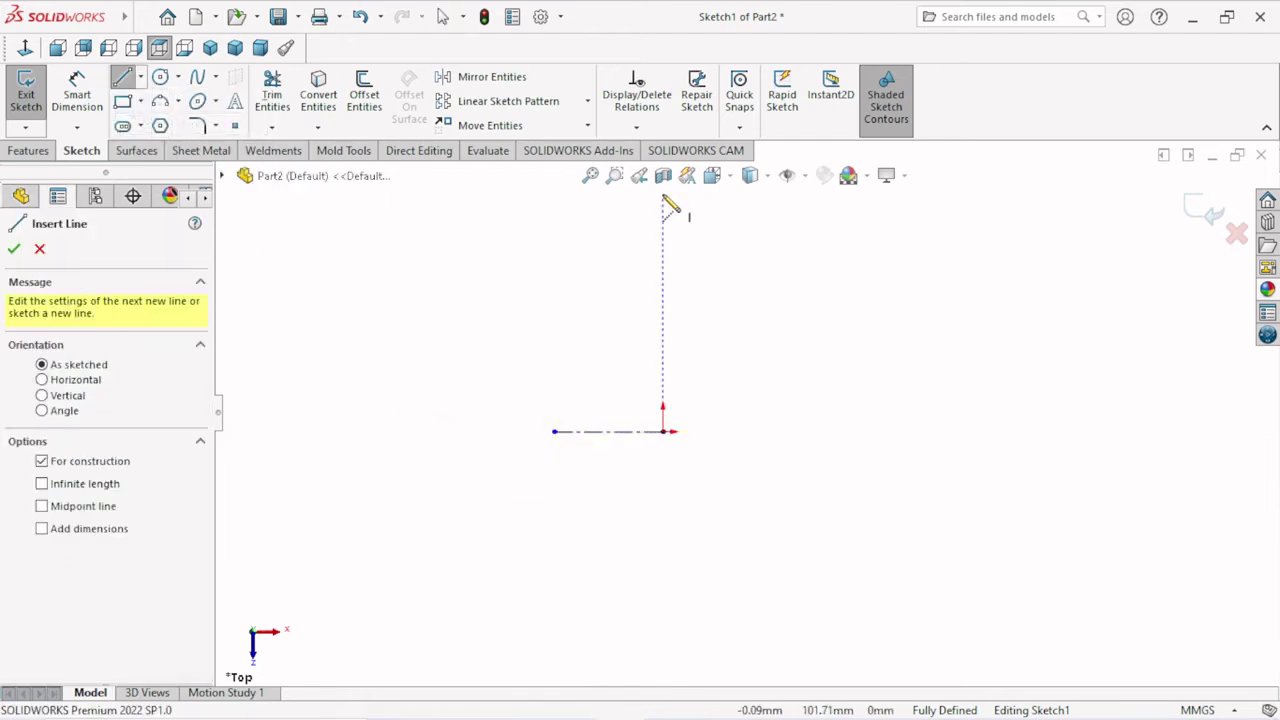
{"action": "left_click", "coordinate": [662, 228]}
{"action": "left_click", "coordinate": [662, 228]}
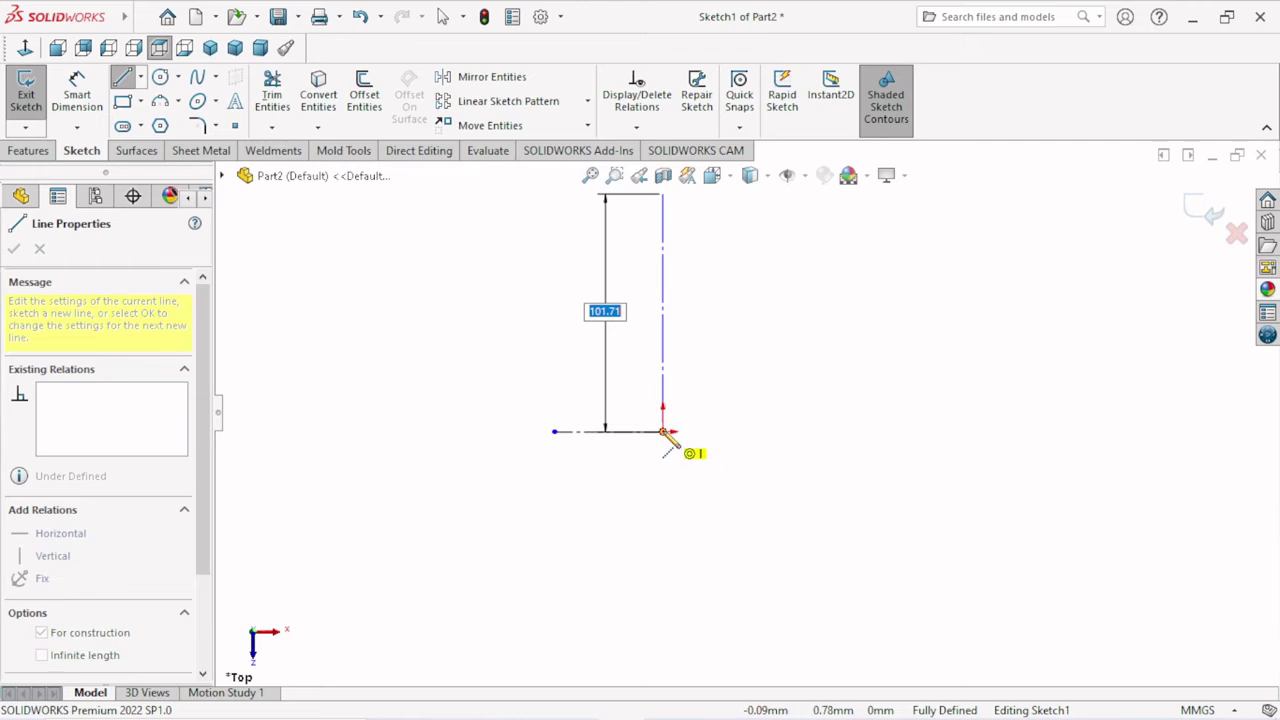
{"action": "right_click", "coordinate": [710, 370]}
{"action": "left_click", "coordinate": [736, 384]}
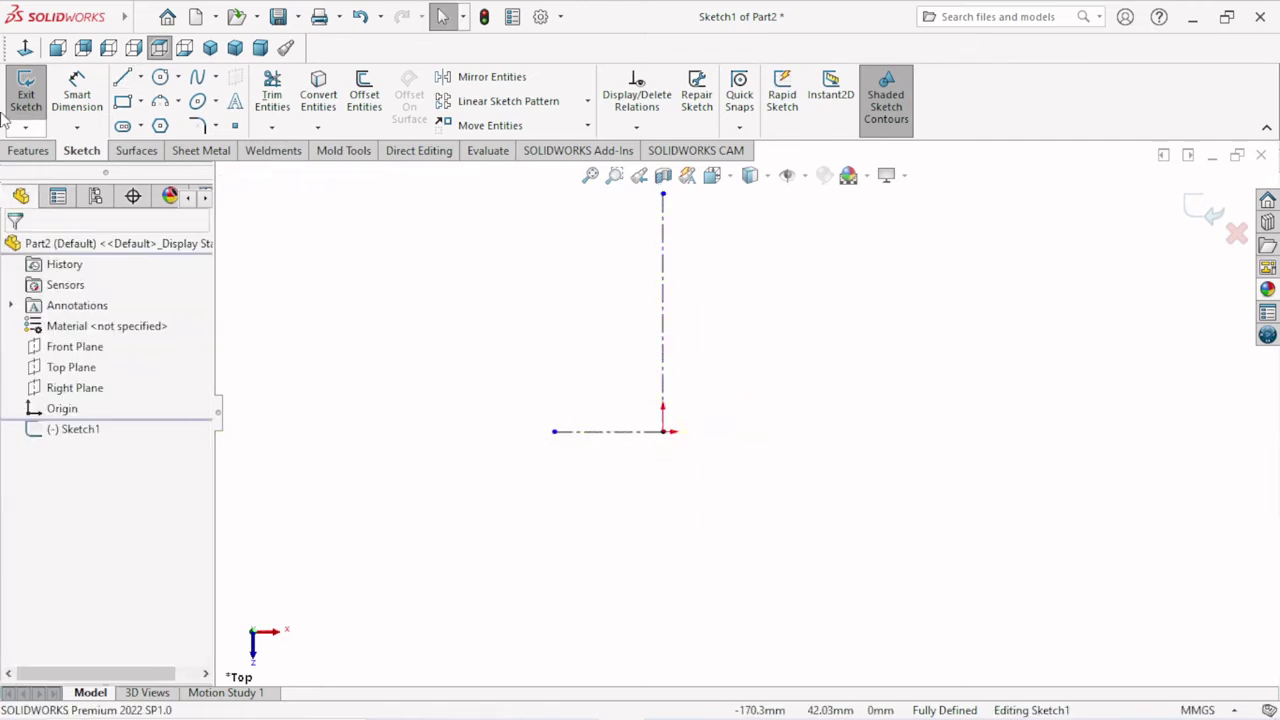
Step: Place a length dimension below the horizontal centerline, currently 46.55 mm
{"action": "left_click", "coordinate": [80, 98]}
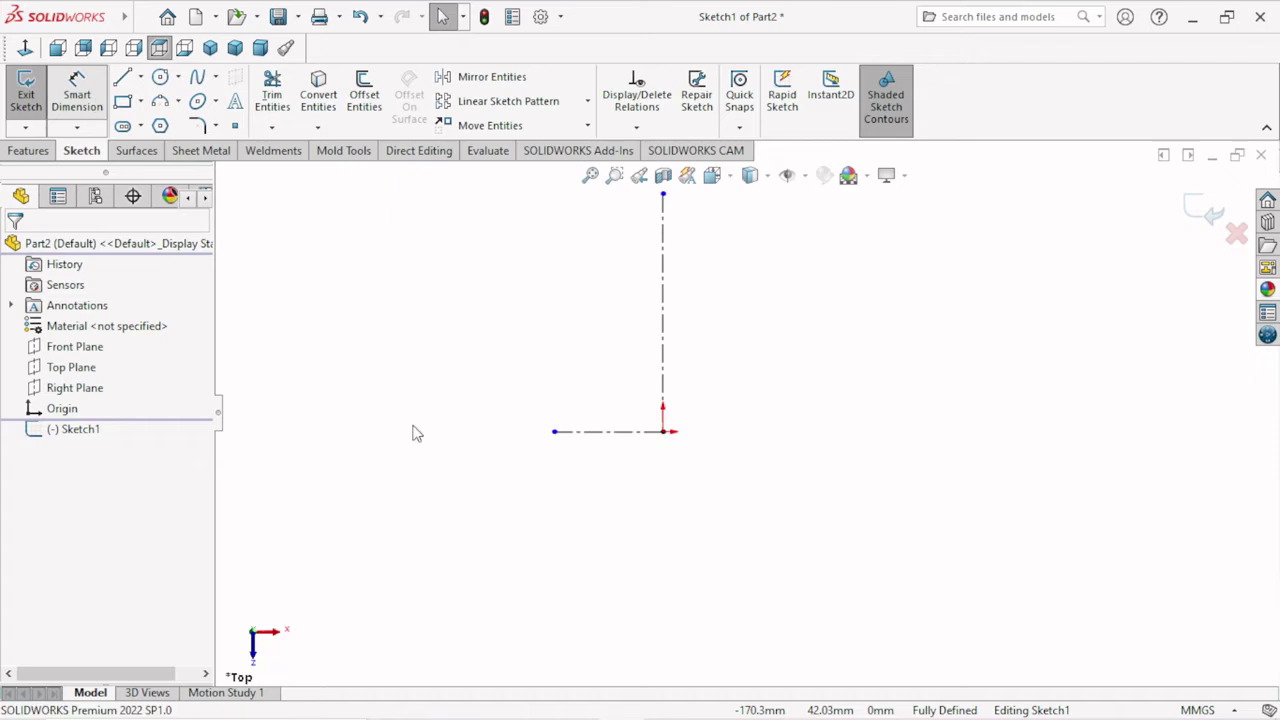
{"action": "left_click", "coordinate": [611, 446]}
{"action": "left_click", "coordinate": [605, 490]}
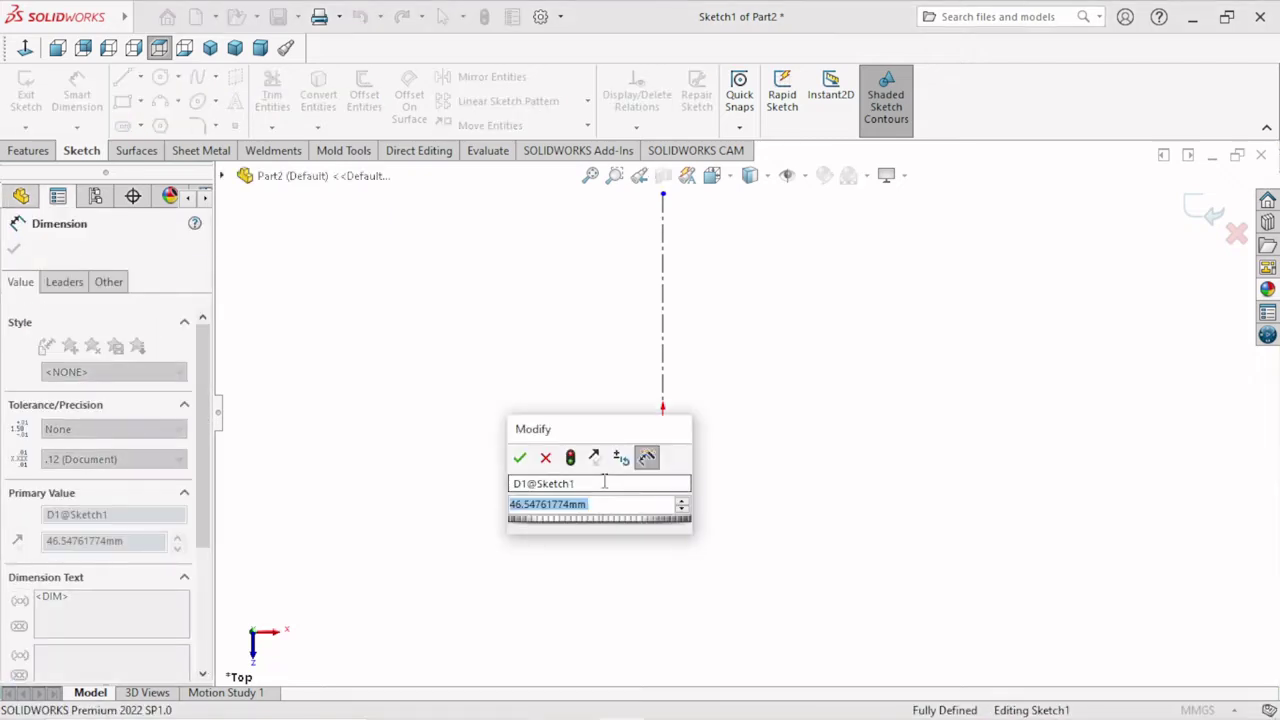
Step: Dimension the horizontal centerline 8 mm and the vertical centerline 23.5 mm
{"action": "type", "text": "8"}
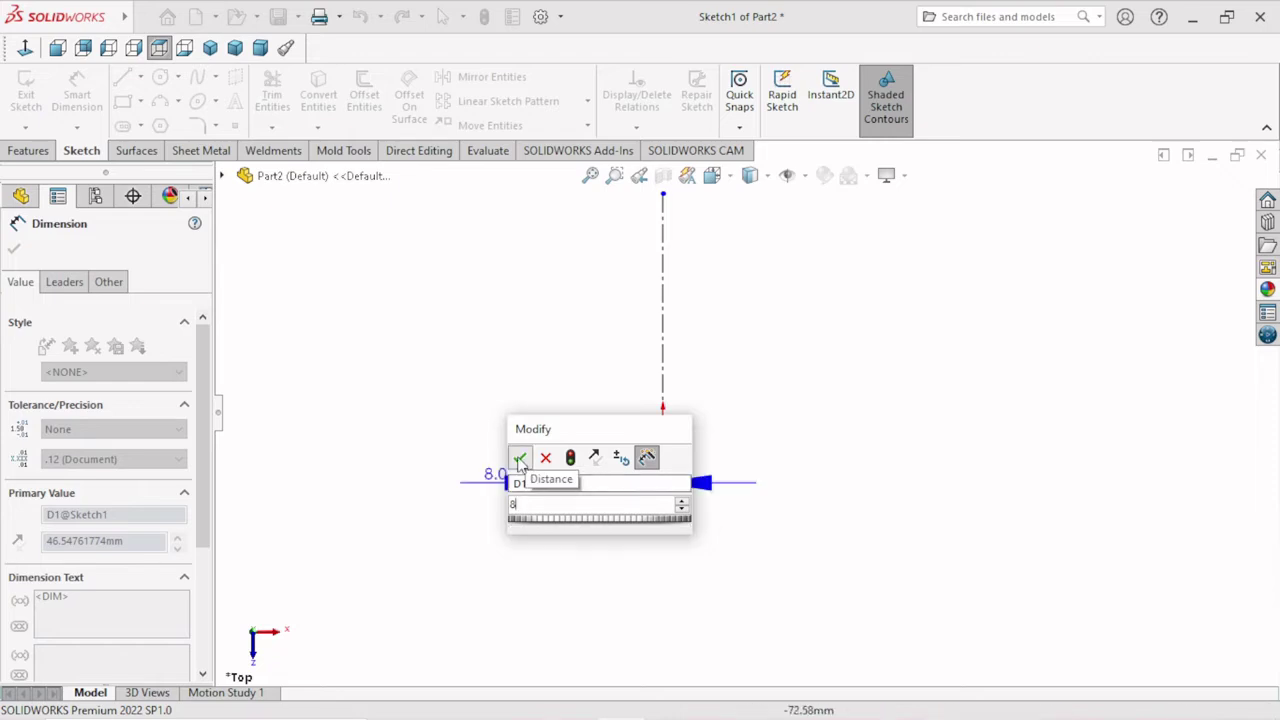
{"action": "left_click", "coordinate": [520, 457]}
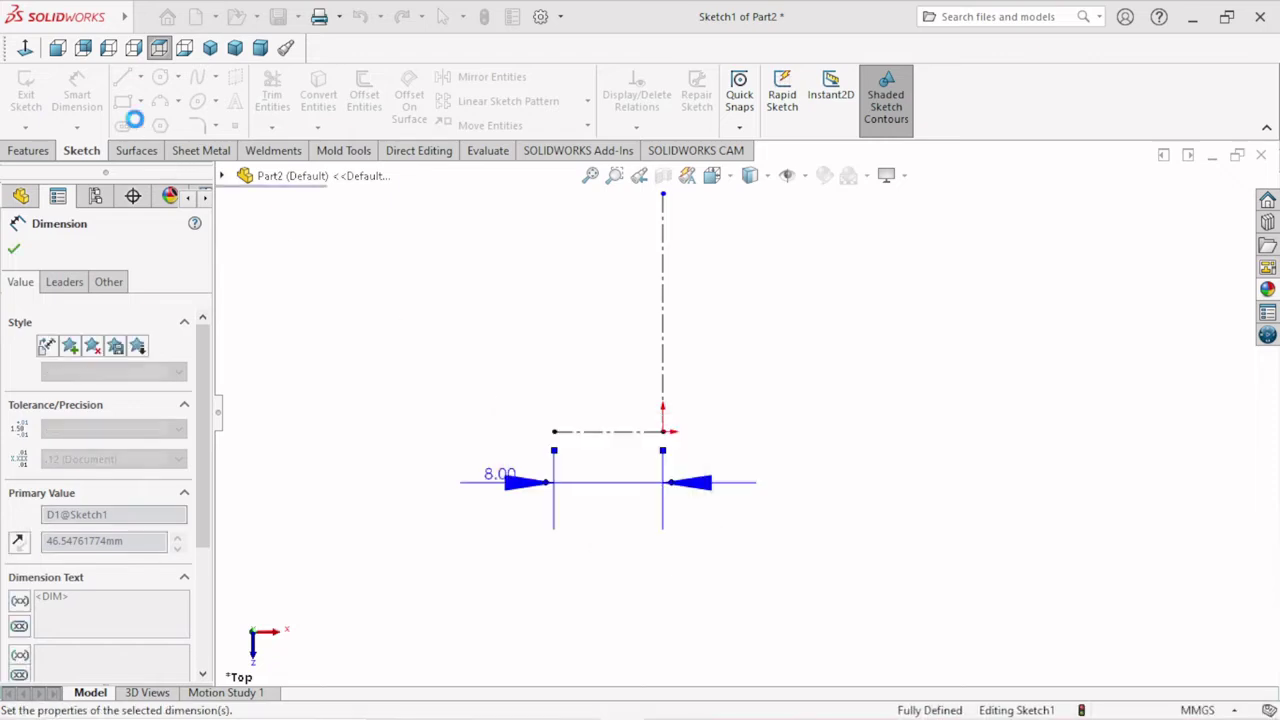
{"action": "left_click", "coordinate": [665, 314]}
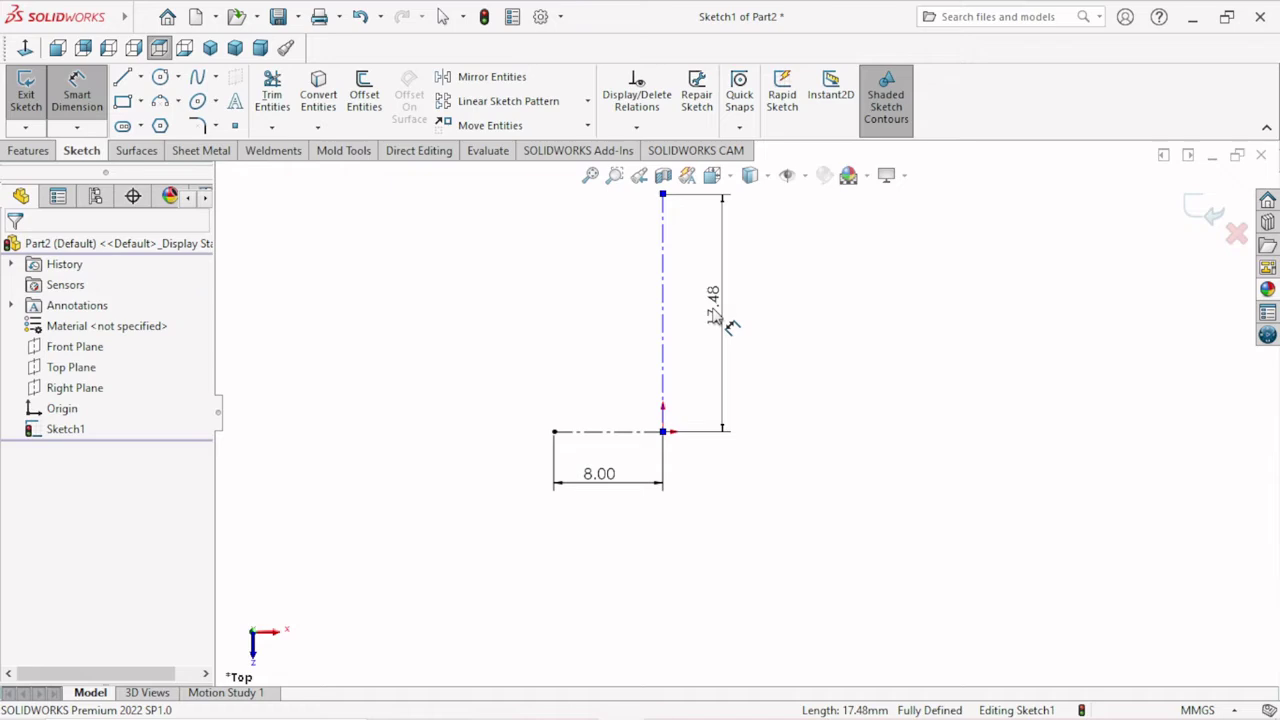
{"action": "left_click", "coordinate": [710, 312]}
{"action": "type", "text": "23."}
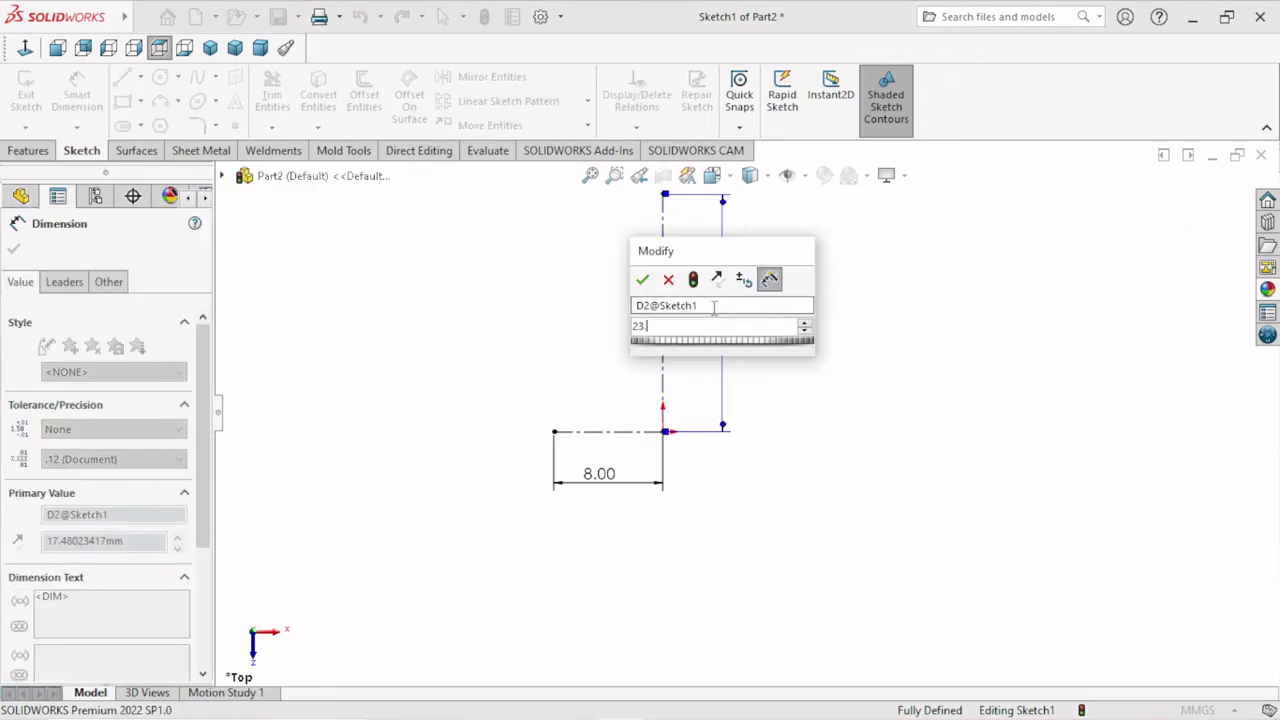
{"action": "type", "text": "5"}
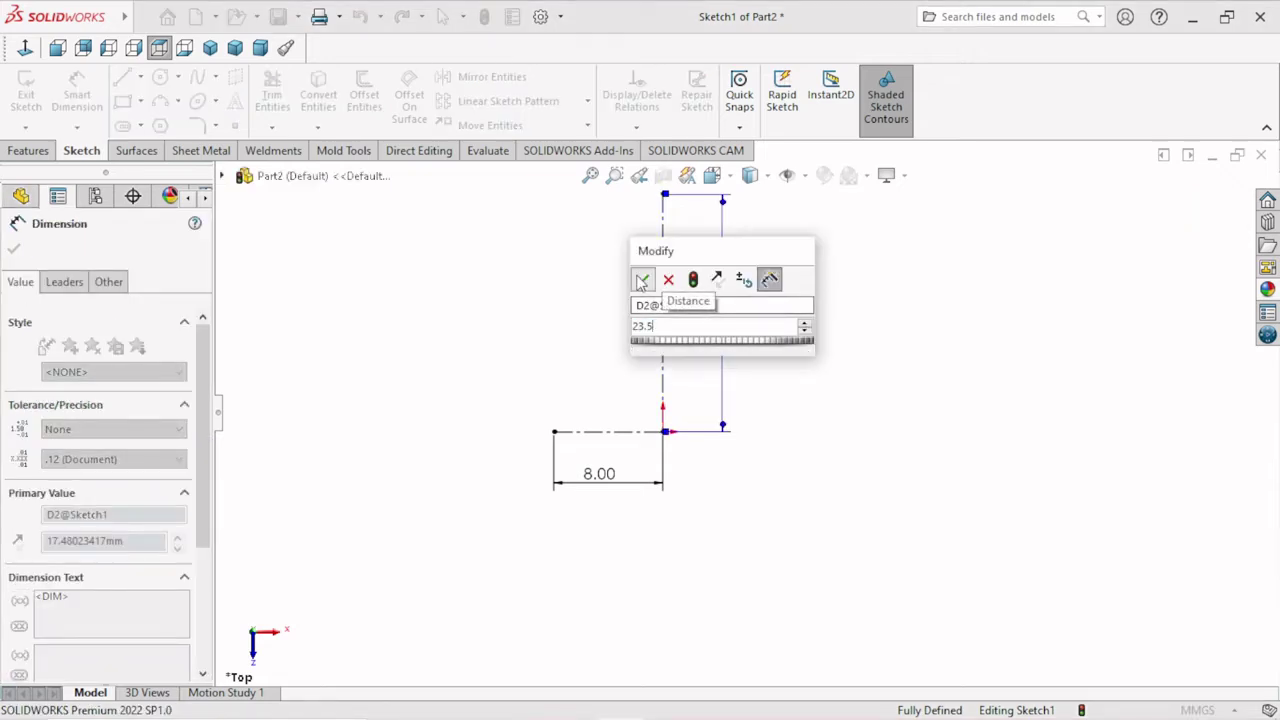
{"action": "key", "text": "Return"}
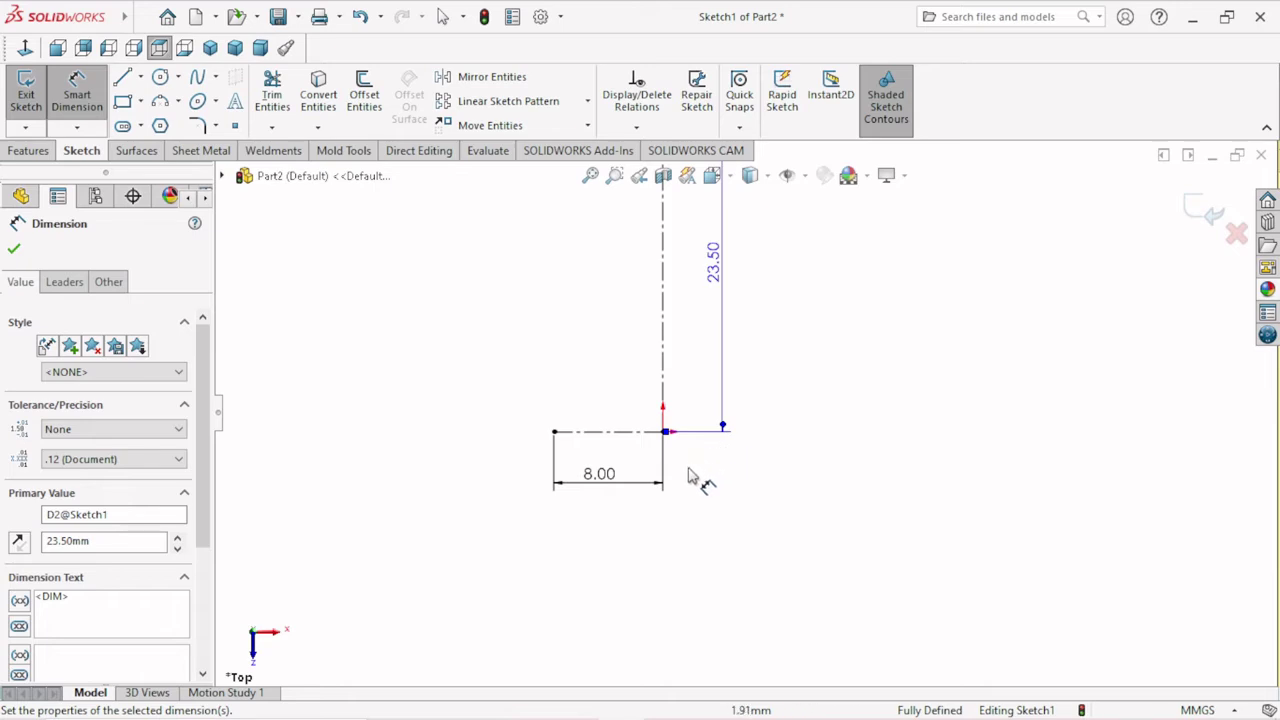
{"action": "left_click", "coordinate": [18, 252]}
{"action": "left_click", "coordinate": [160, 76]}
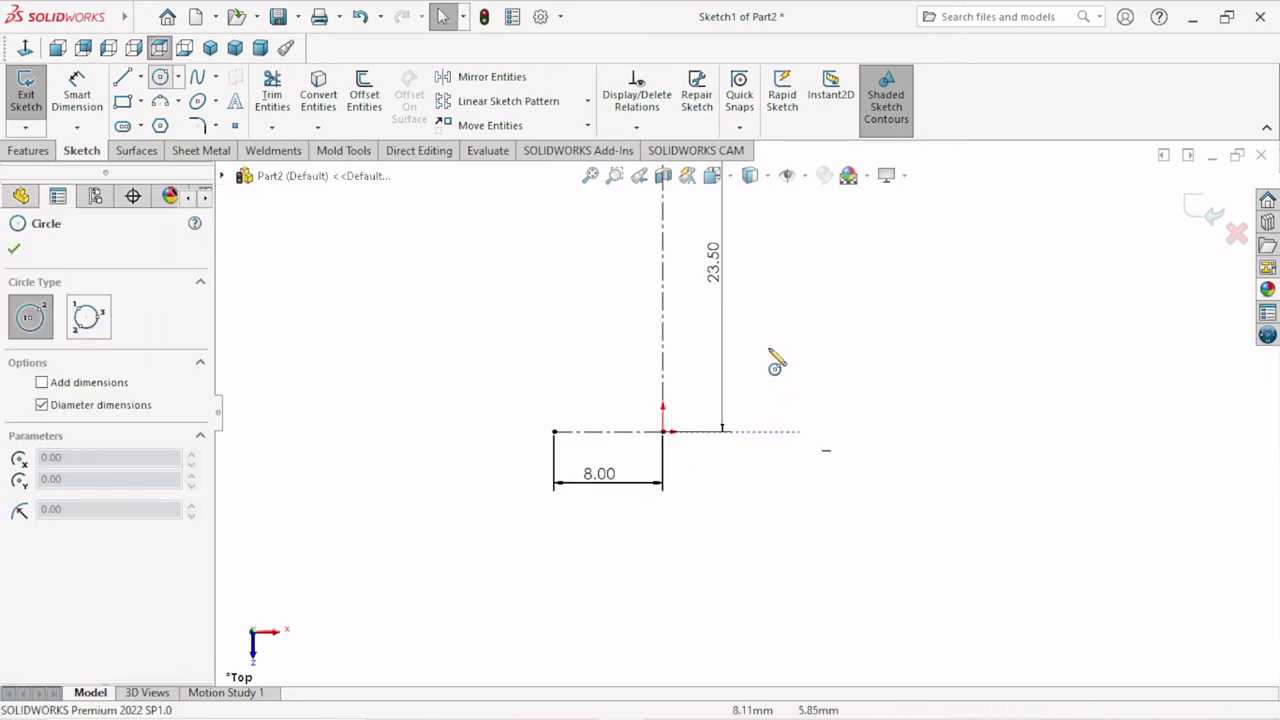
Step: Draw a construction circle centred on the vertical centerline's top end
{"action": "scroll", "coordinate": [776, 362], "scroll_direction": "up", "scroll_amount": 2}
{"action": "scroll", "coordinate": [740, 286], "scroll_direction": "up", "scroll_amount": 1}
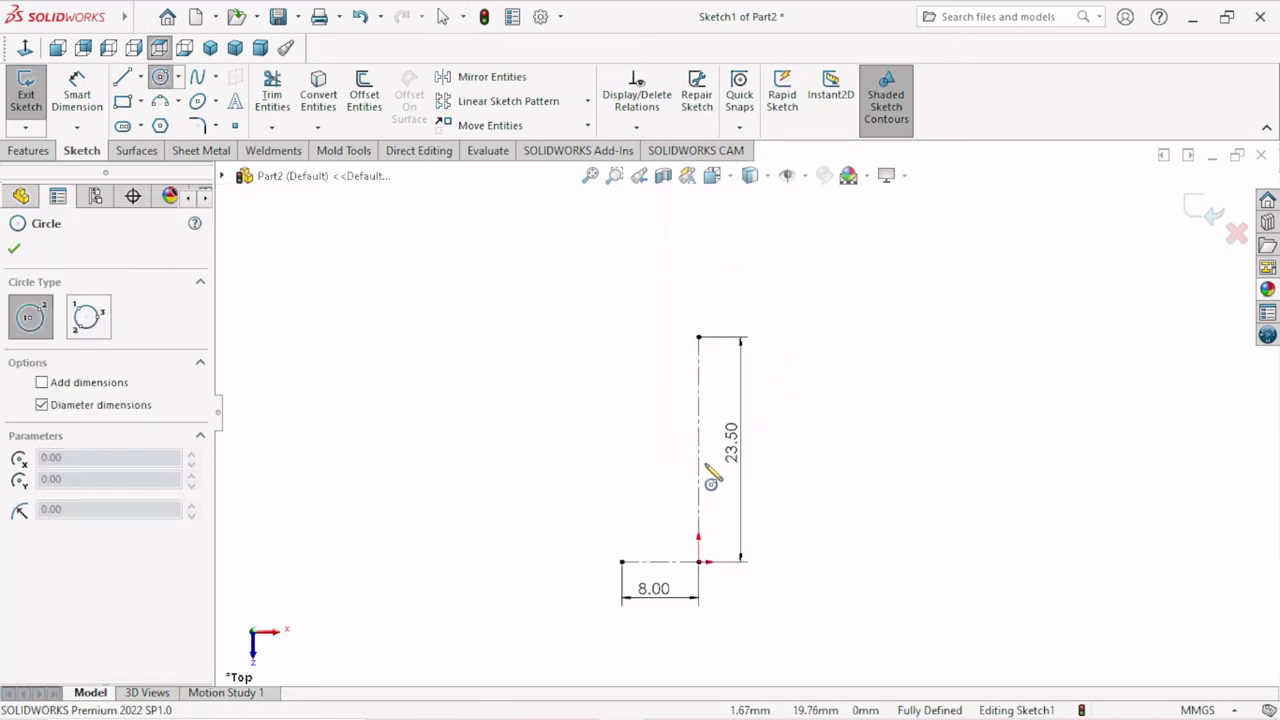
{"action": "scroll", "coordinate": [712, 480], "scroll_direction": "down", "scroll_amount": 3}
{"action": "left_click", "coordinate": [673, 391]}
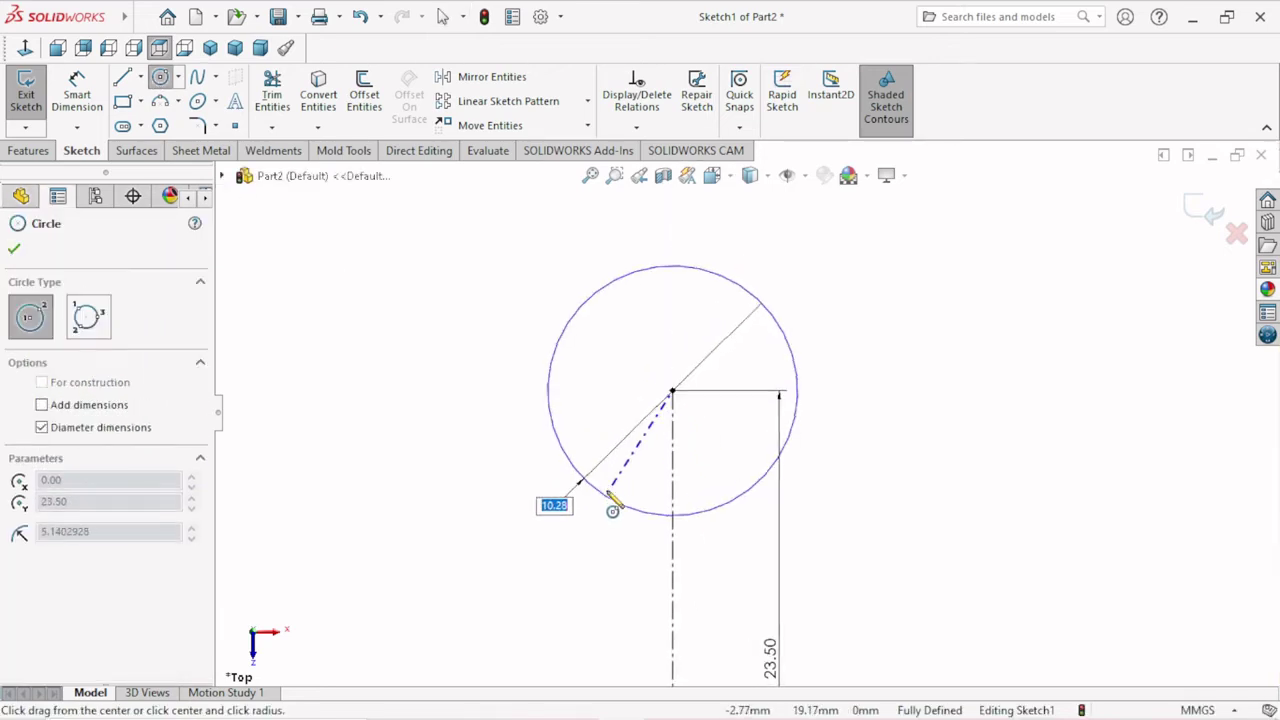
{"action": "left_click", "coordinate": [608, 432]}
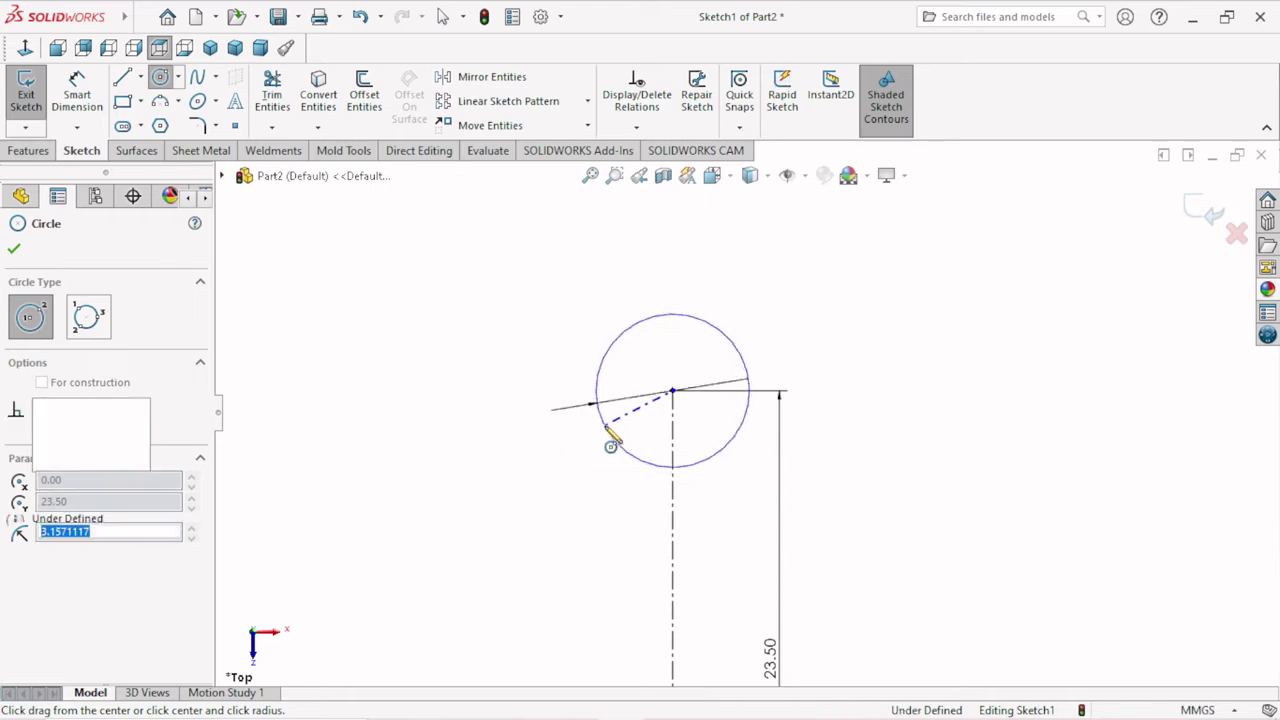
{"action": "left_click", "coordinate": [54, 585]}
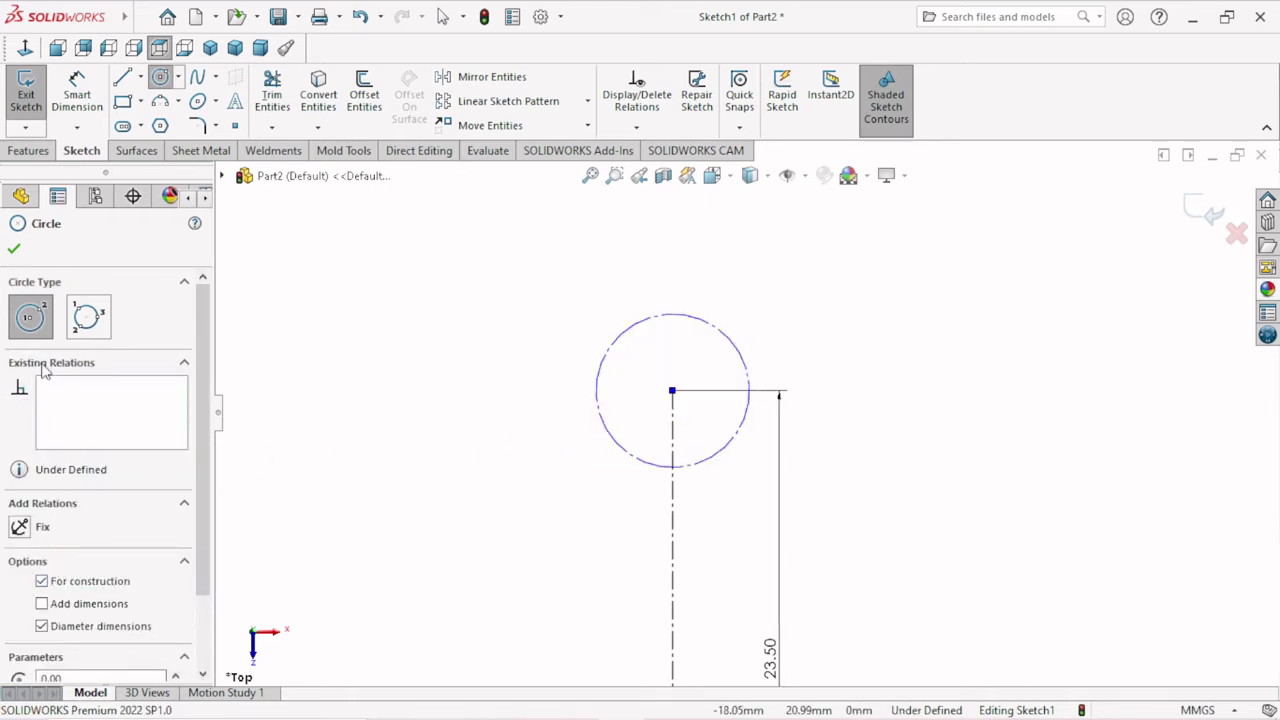
{"action": "left_click", "coordinate": [13, 250]}
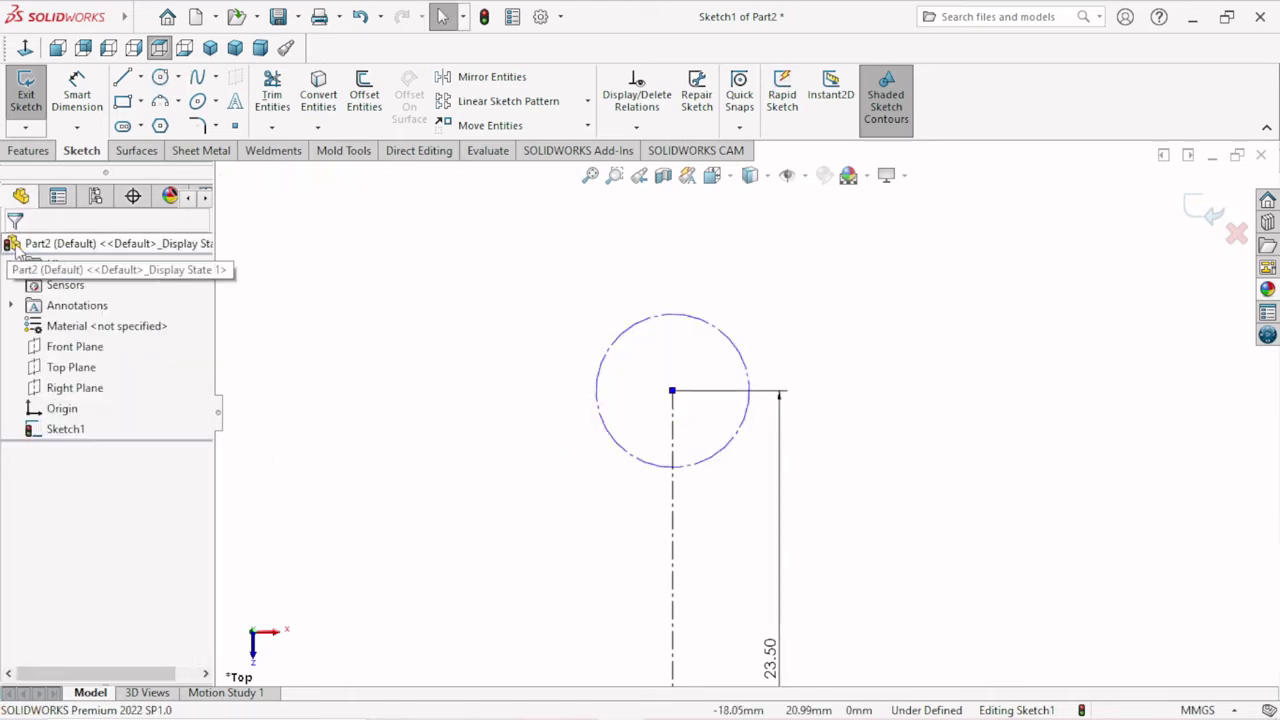
Step: Dimension the construction circle's diameter to 10.75 mm
{"action": "left_click", "coordinate": [77, 95]}
{"action": "left_click", "coordinate": [605, 389]}
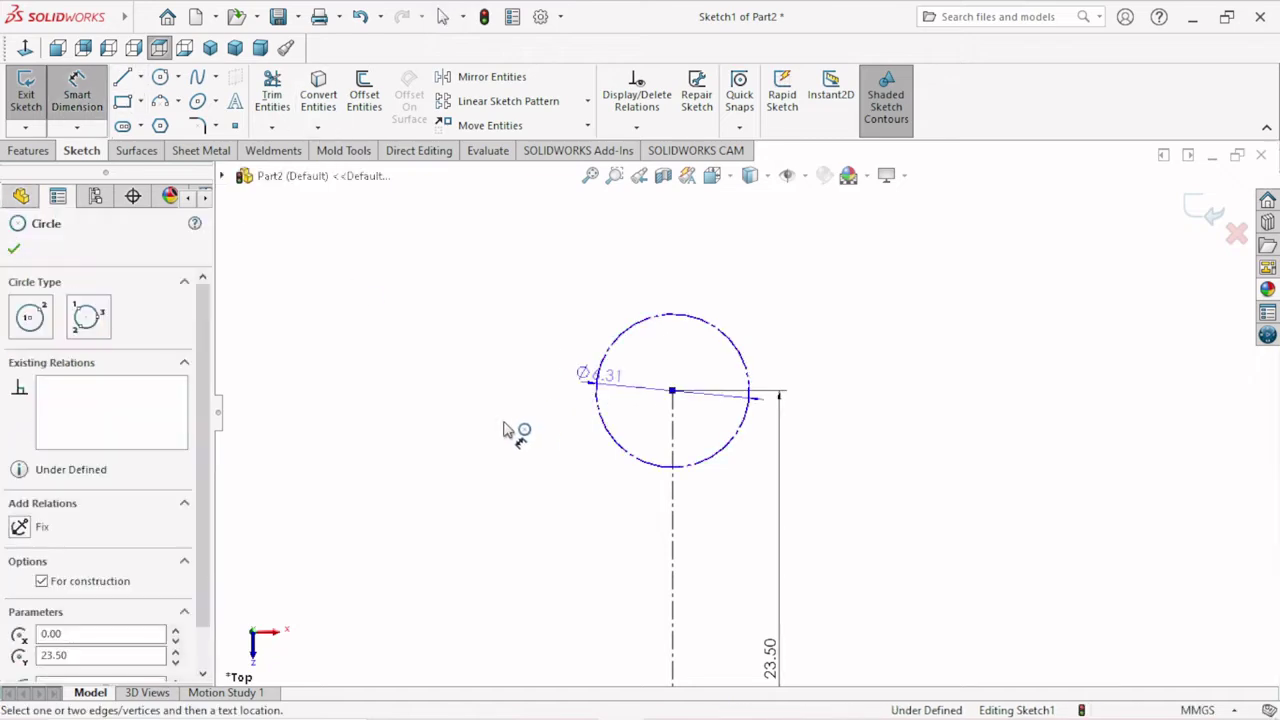
{"action": "left_click", "coordinate": [509, 427]}
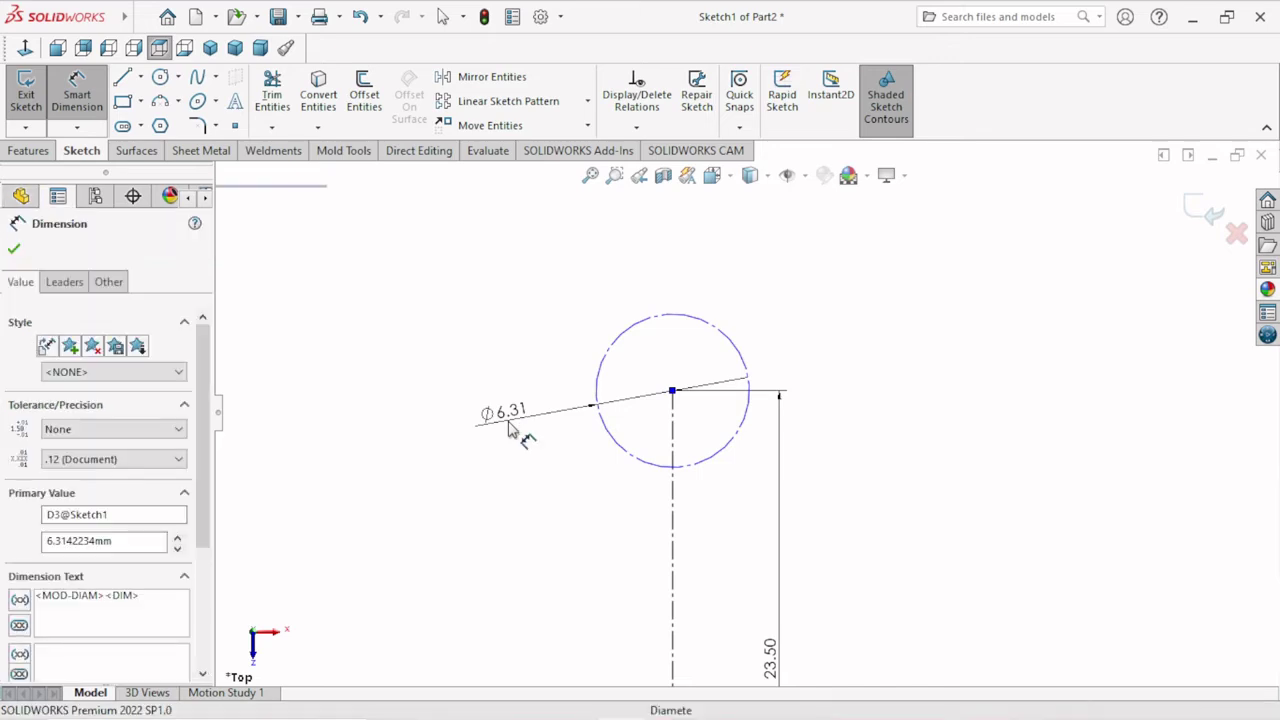
{"action": "type", "text": "10.75"}
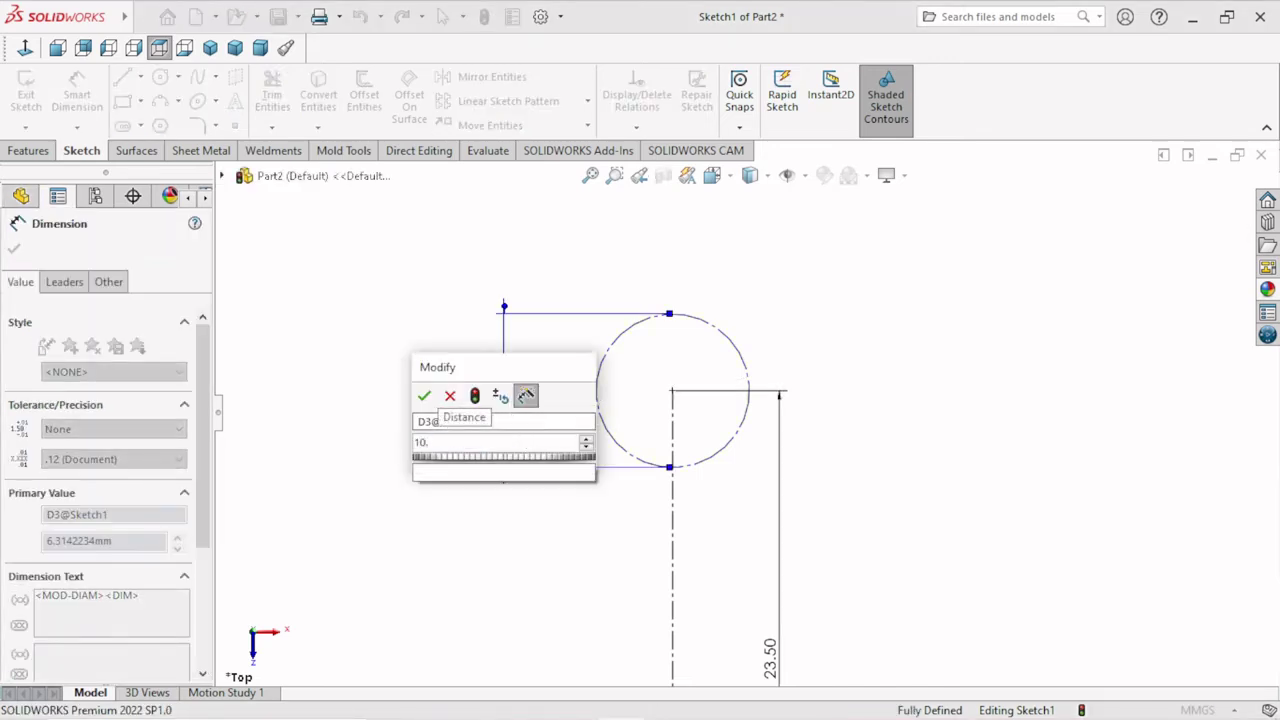
{"action": "left_click", "coordinate": [422, 397]}
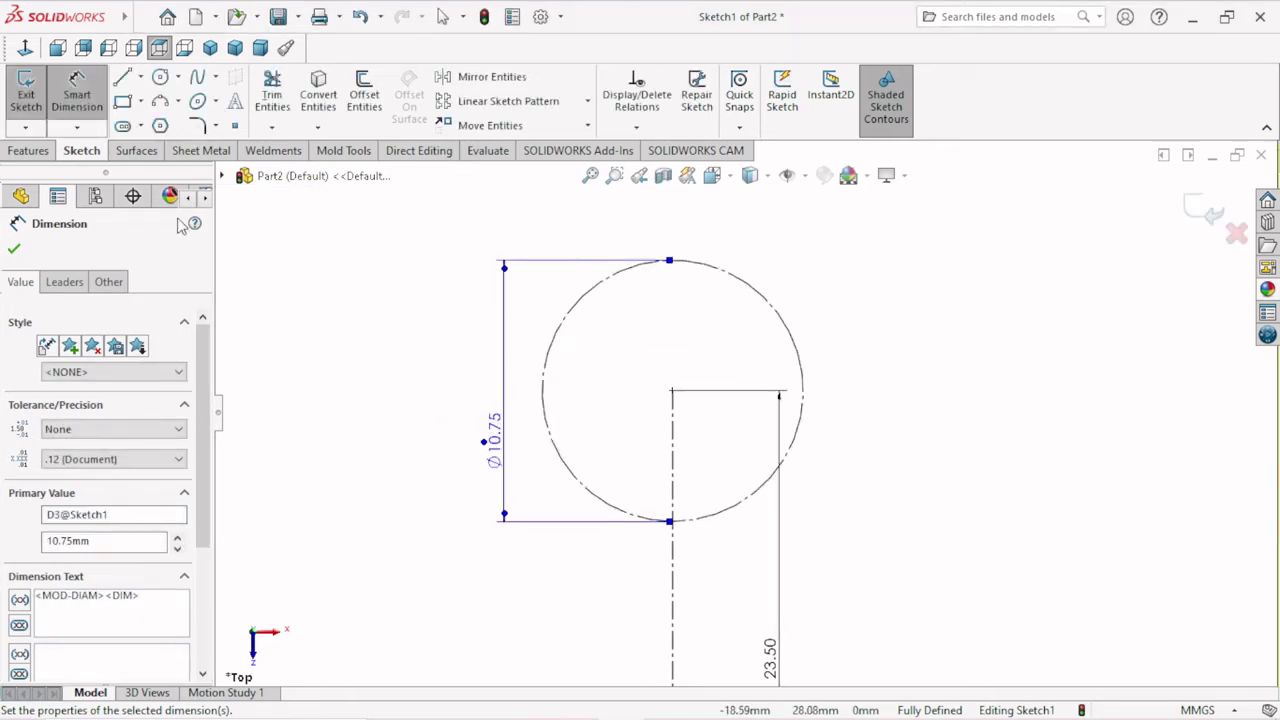
{"action": "left_click", "coordinate": [15, 243]}
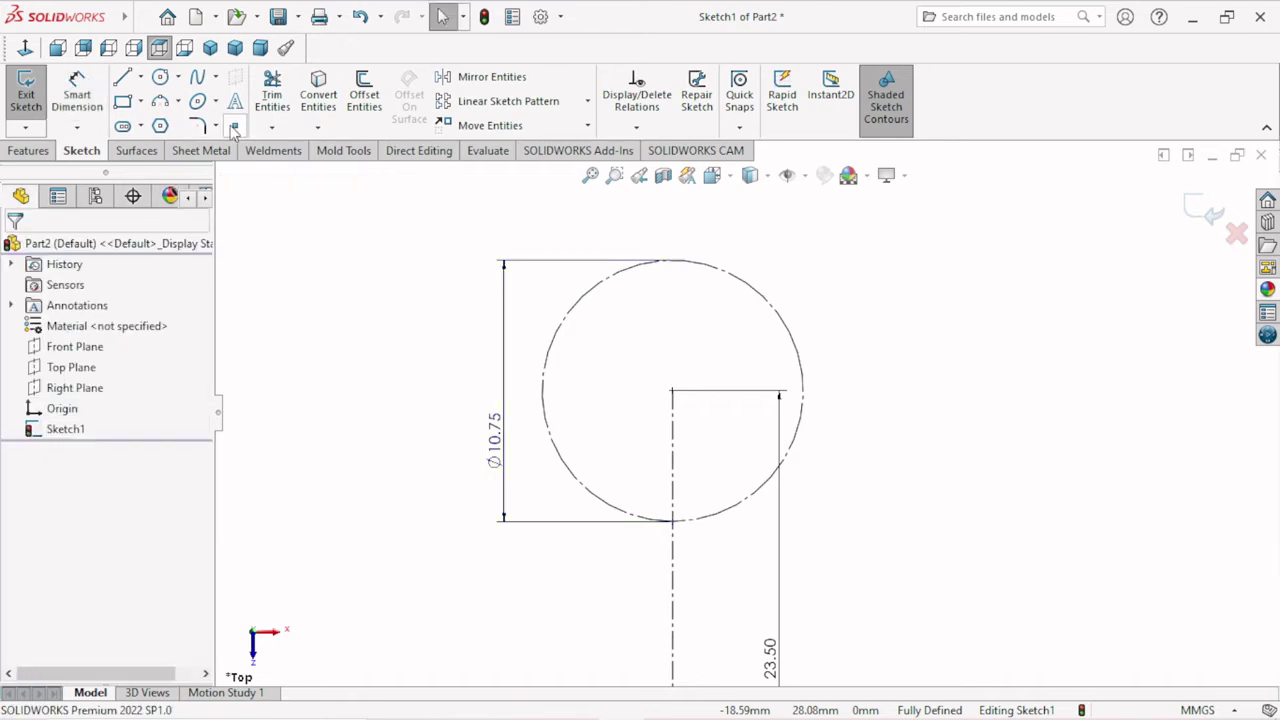
{"action": "left_click", "coordinate": [234, 127]}
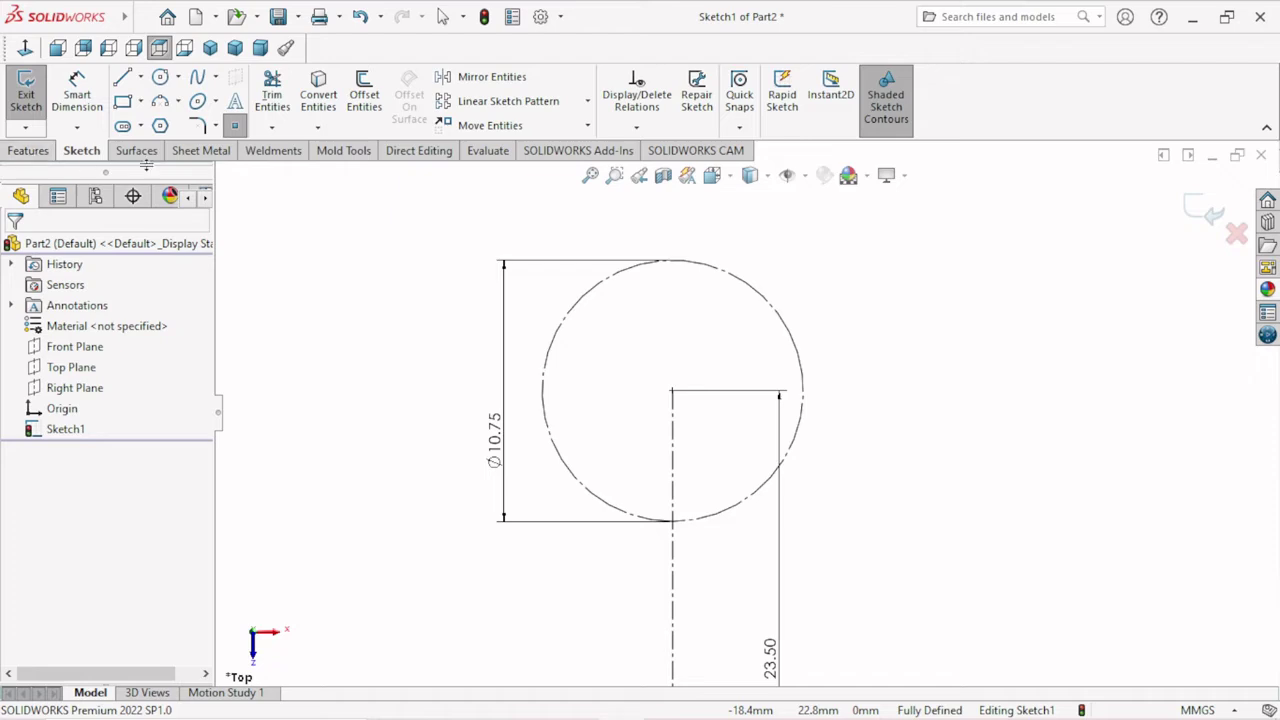
Step: Draw a horizontal centerline from the circle centre to its left edge
{"action": "left_click", "coordinate": [140, 77]}
{"action": "left_click", "coordinate": [165, 118]}
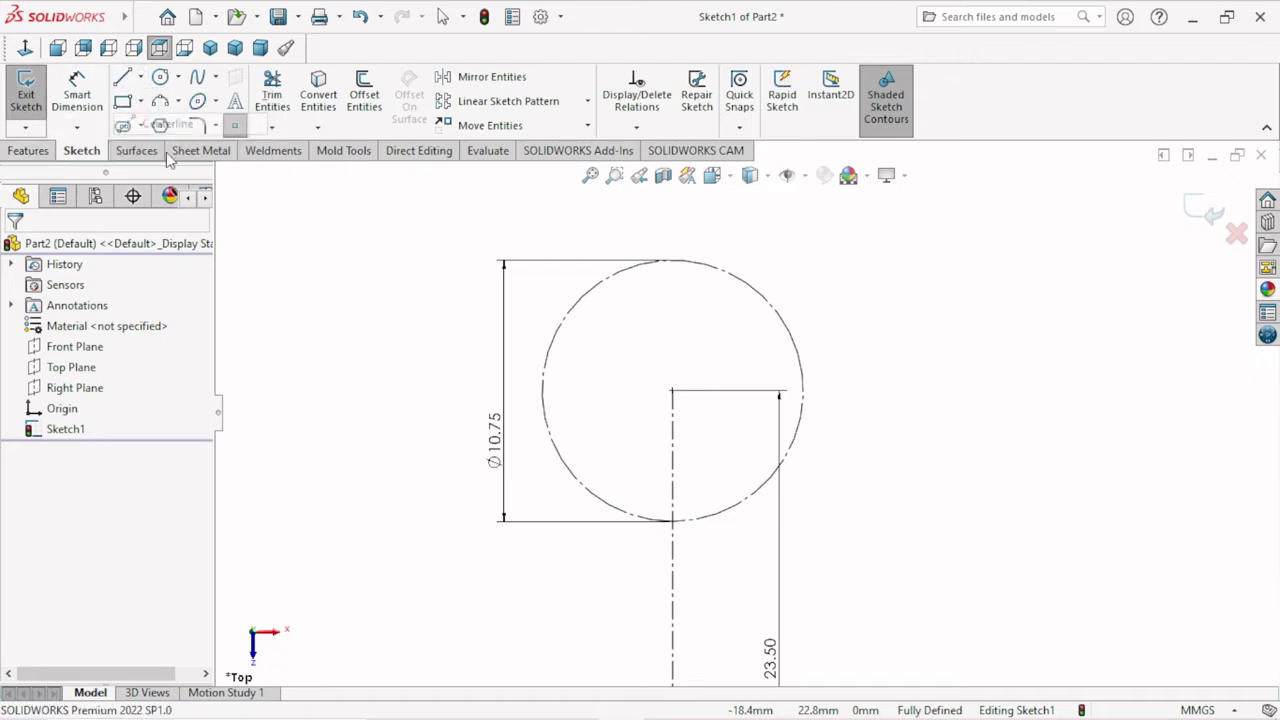
{"action": "left_click", "coordinate": [672, 391]}
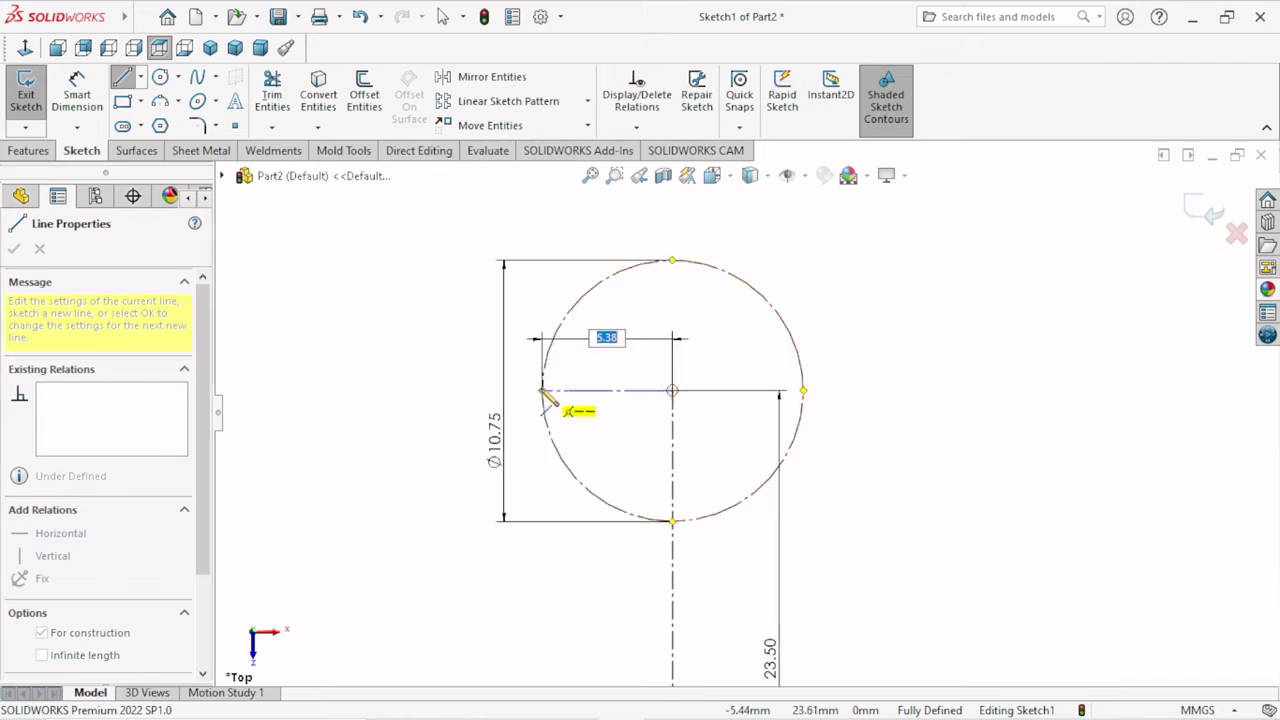
{"action": "left_click", "coordinate": [541, 390]}
{"action": "right_click", "coordinate": [372, 335]}
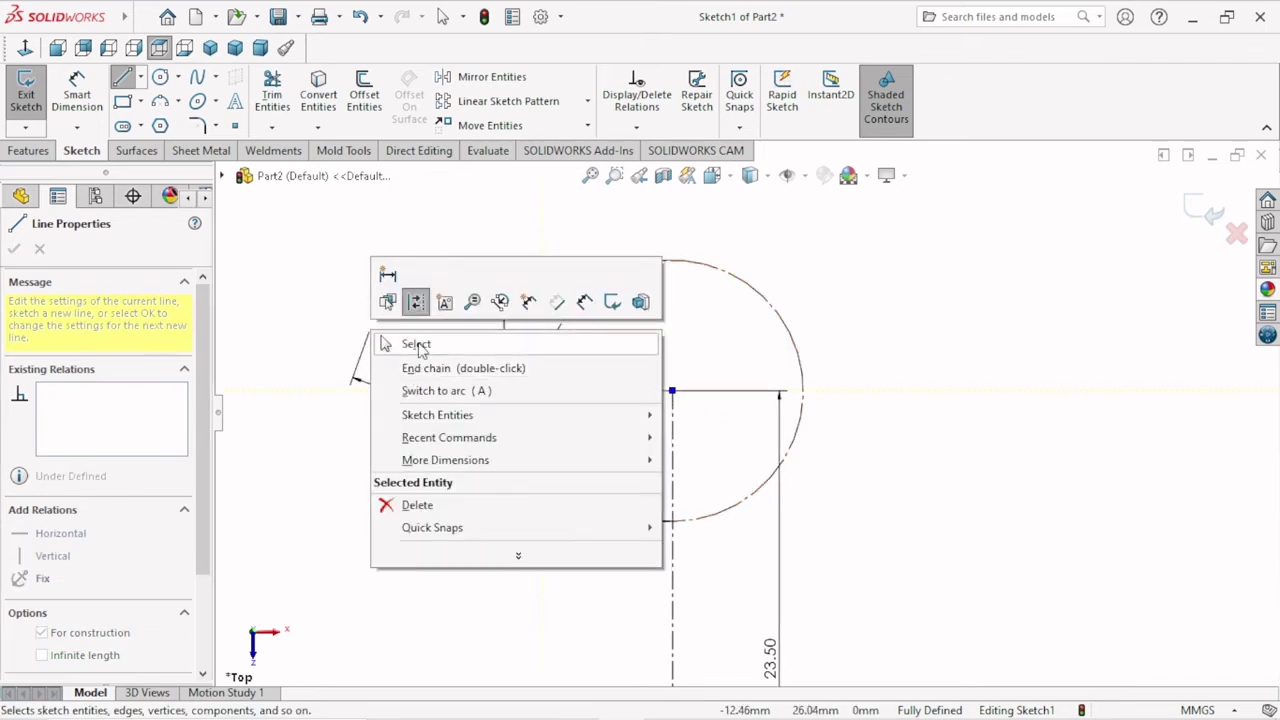
{"action": "left_click", "coordinate": [418, 345]}
Step: Place a sketch point inside the circle at its lower left
{"action": "left_click", "coordinate": [236, 127]}
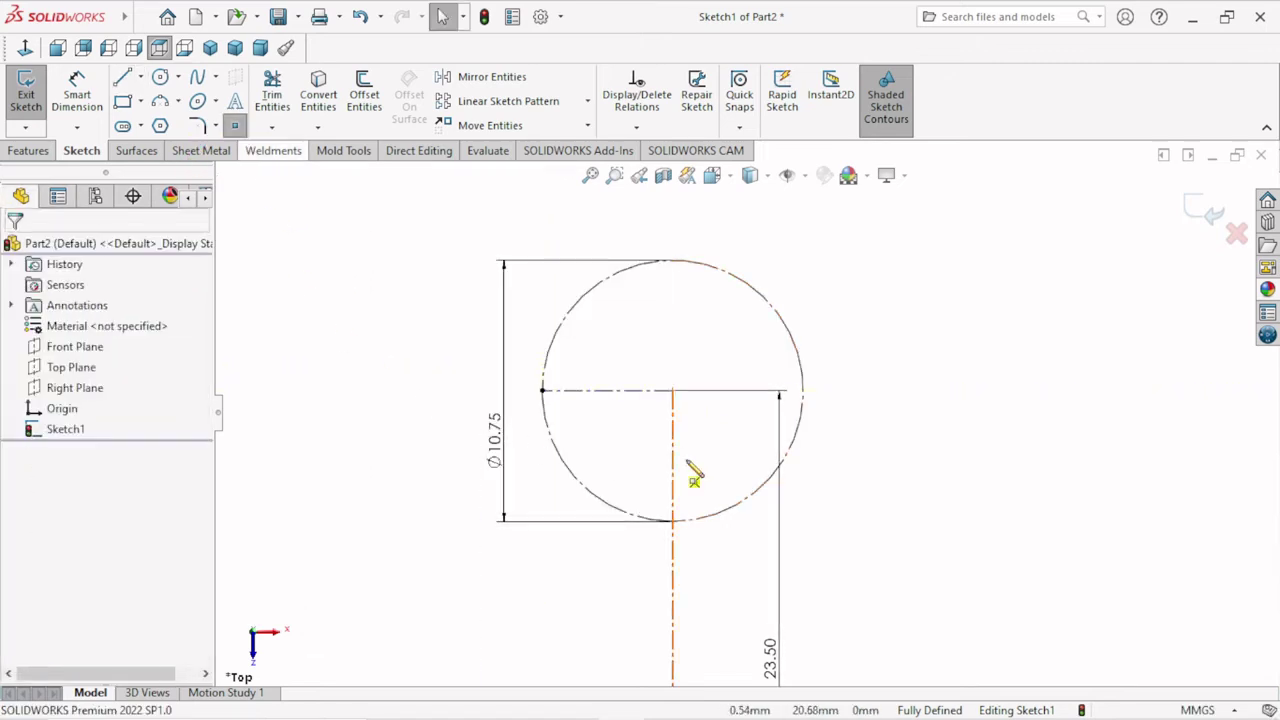
{"action": "left_click", "coordinate": [617, 443]}
{"action": "right_click", "coordinate": [700, 342]}
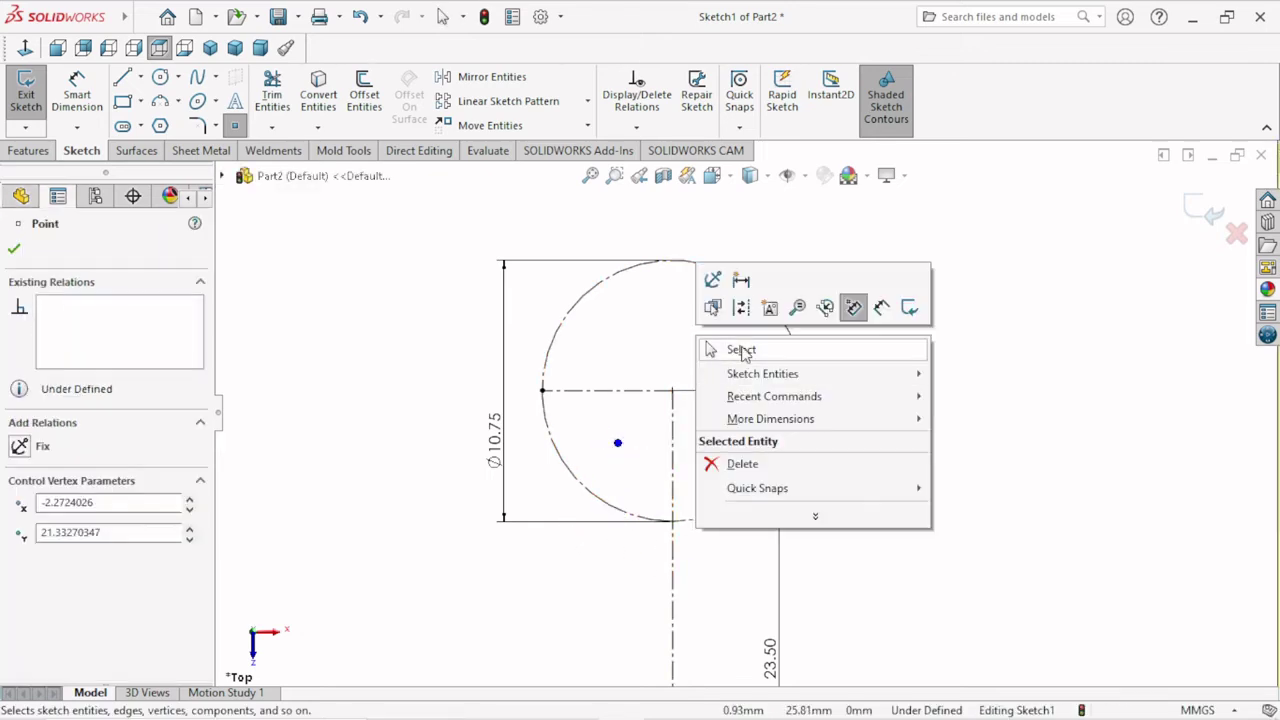
{"action": "left_click", "coordinate": [741, 349]}
Step: Dimension the point 2.00 mm from the vertical and 3.25 mm from the horizontal centerline
{"action": "left_click", "coordinate": [77, 90]}
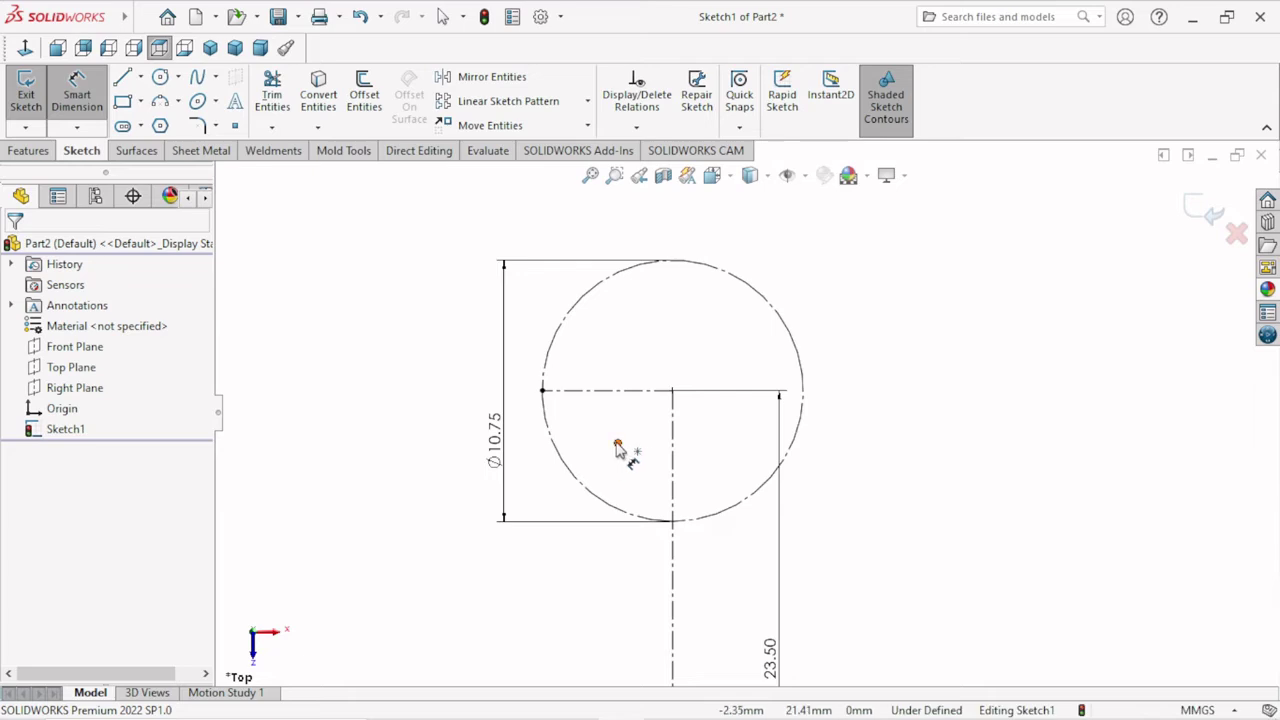
{"action": "left_click", "coordinate": [618, 444]}
{"action": "left_click", "coordinate": [673, 450]}
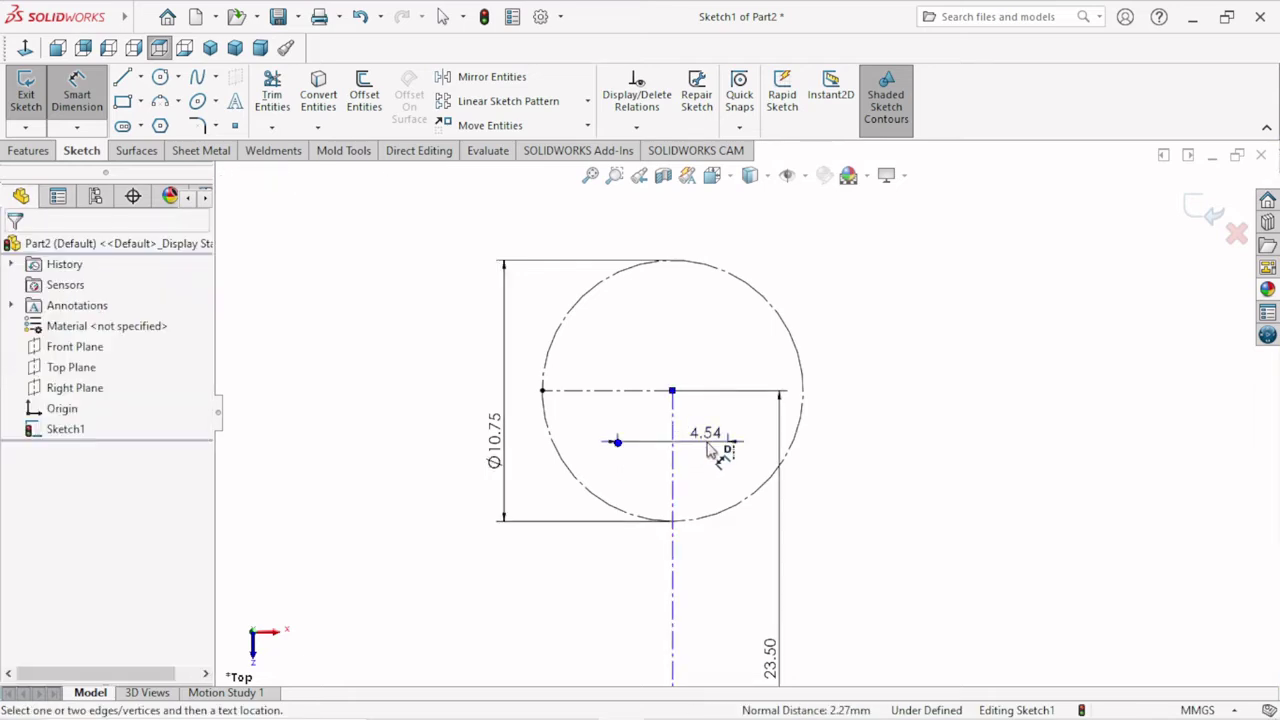
{"action": "left_click", "coordinate": [706, 450]}
{"action": "type", "text": "2"}
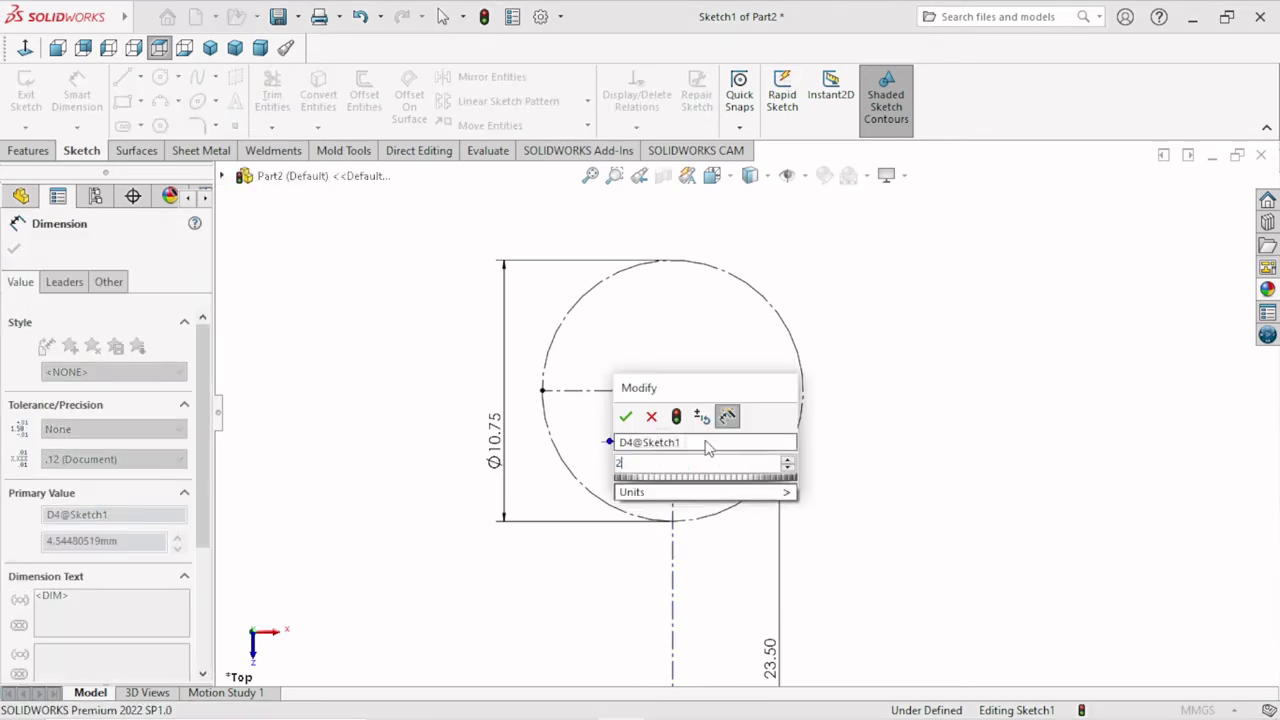
{"action": "left_click", "coordinate": [622, 417]}
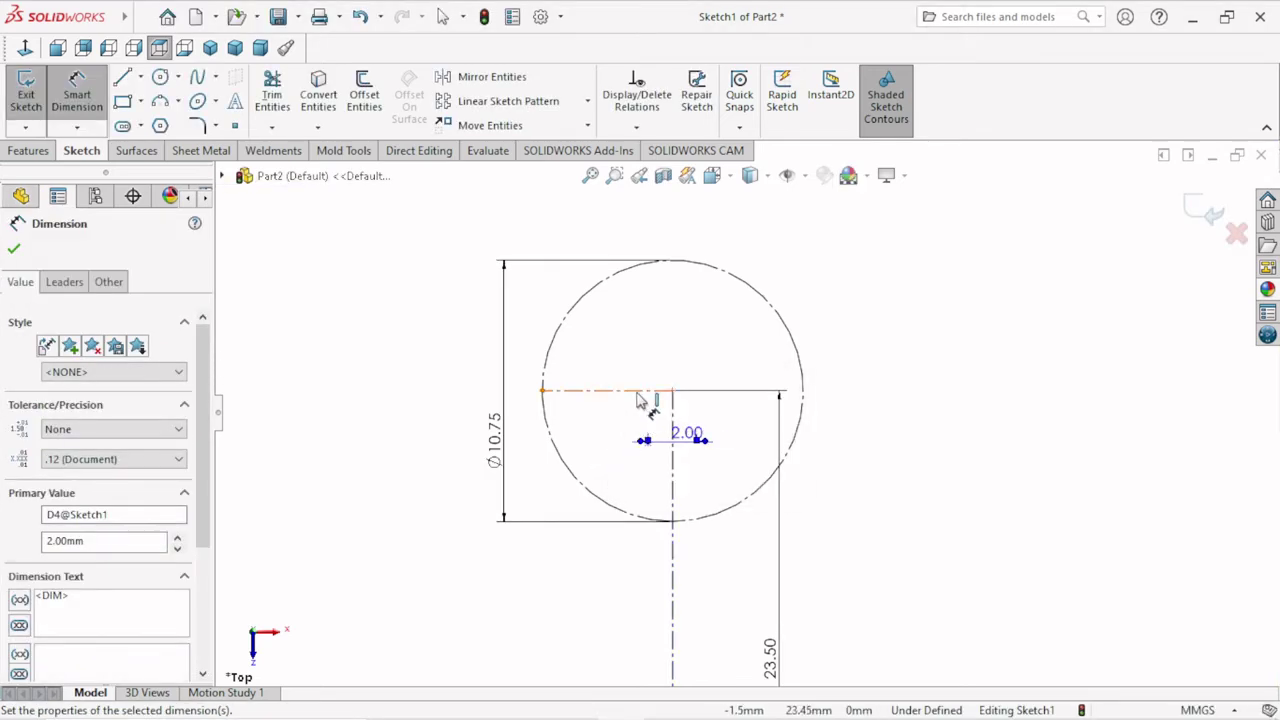
{"action": "left_click", "coordinate": [648, 391]}
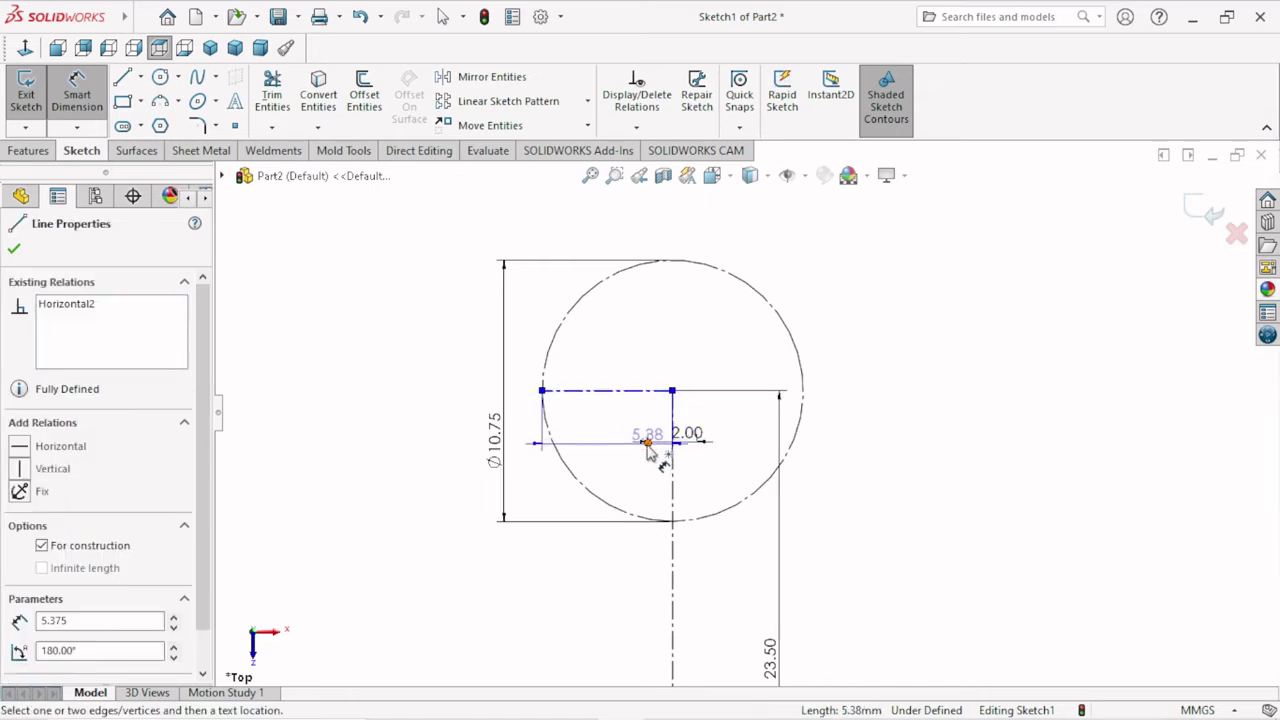
{"action": "left_click", "coordinate": [645, 441]}
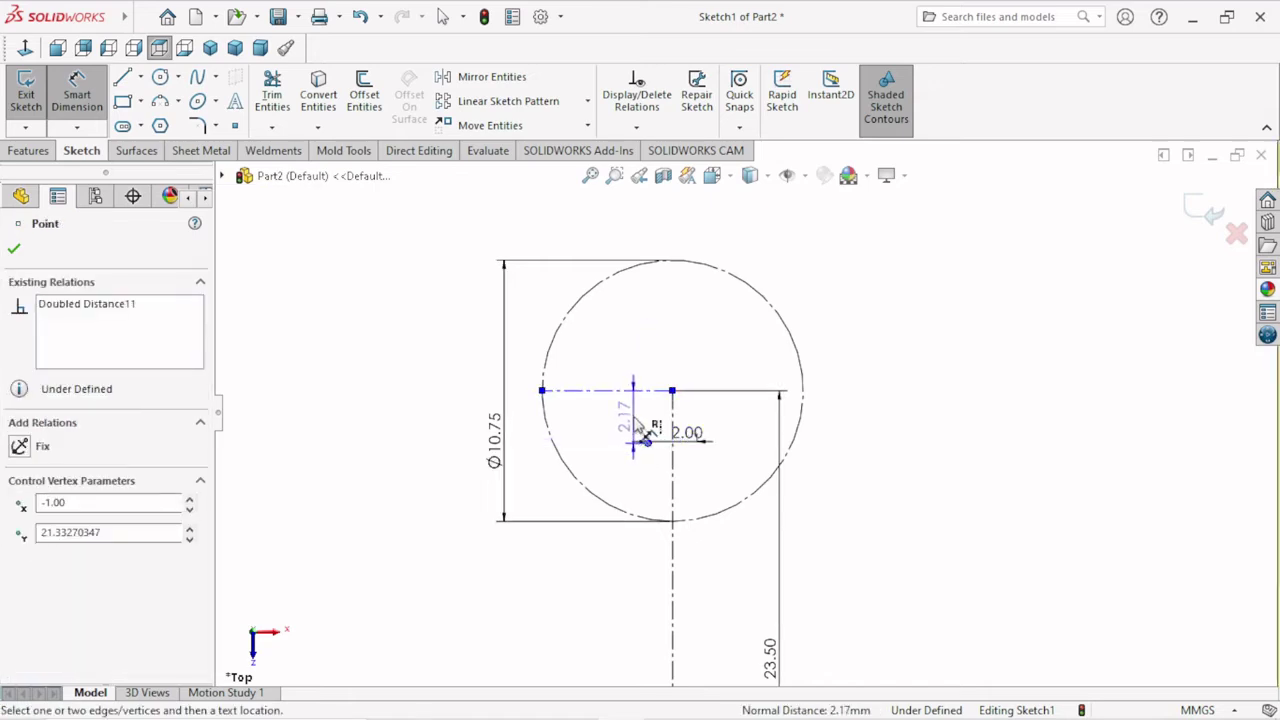
{"action": "left_click", "coordinate": [635, 426]}
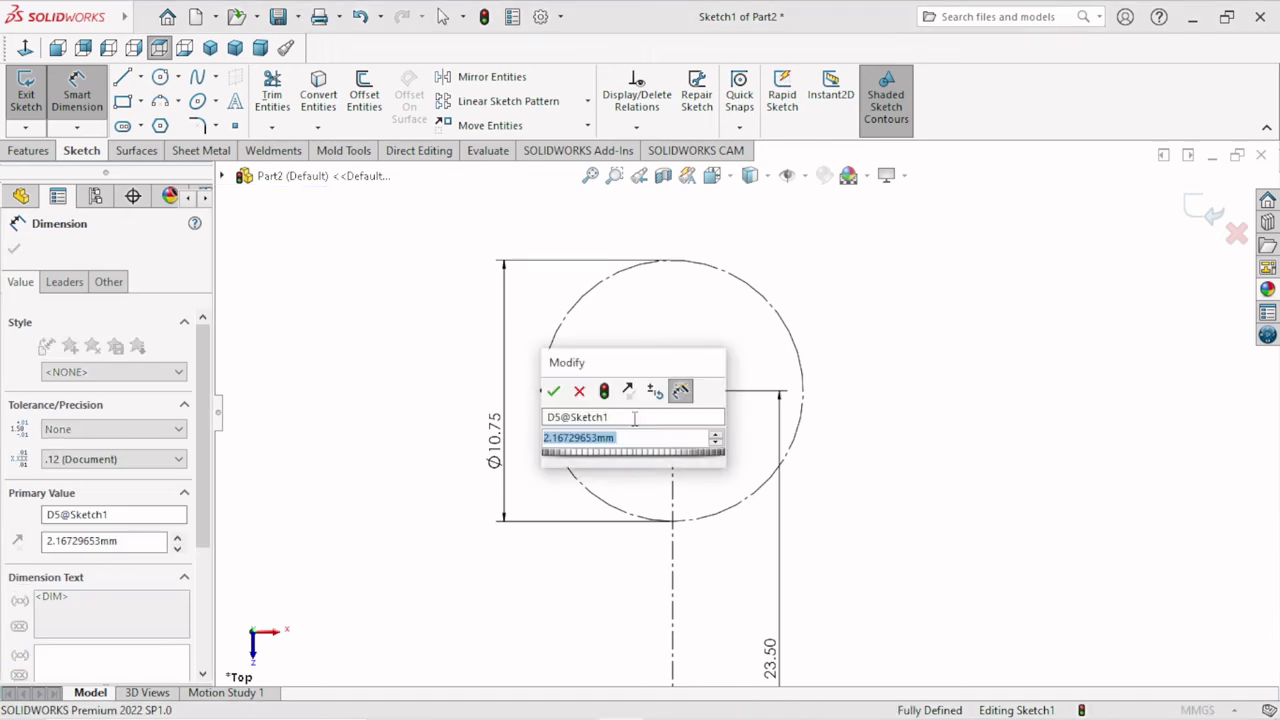
{"action": "type", "text": "3.25"}
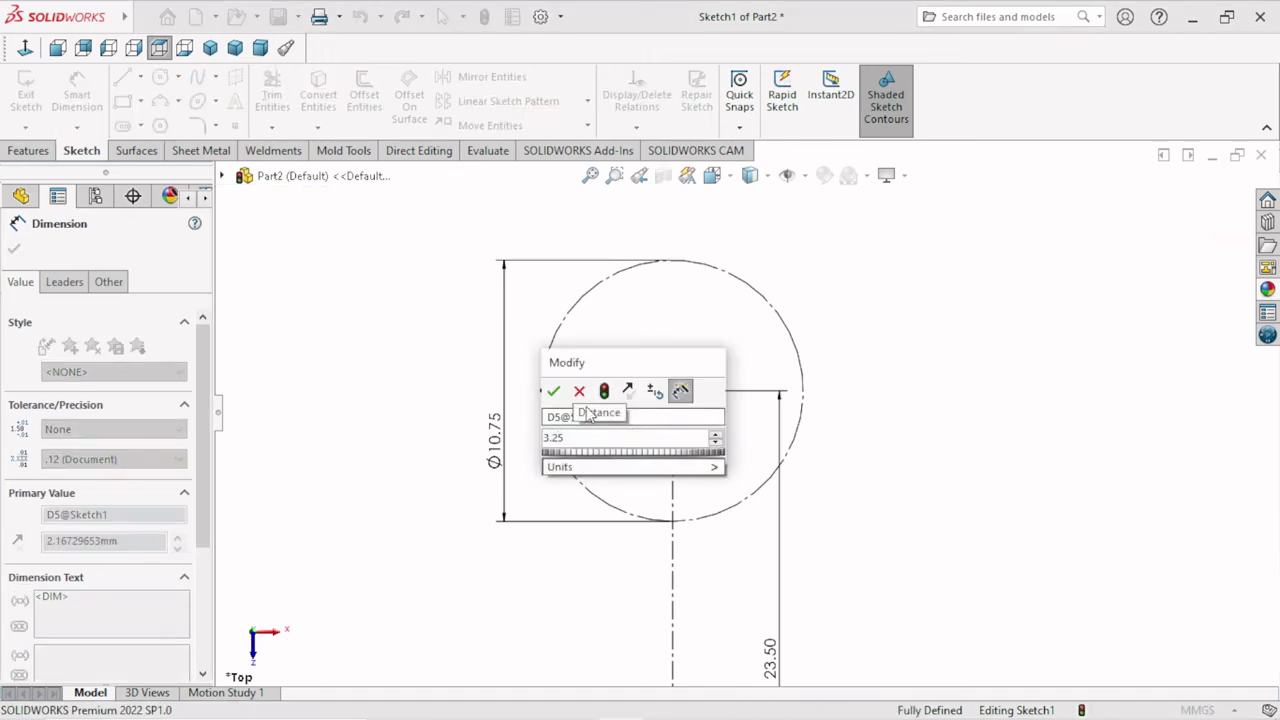
{"action": "left_click", "coordinate": [555, 391]}
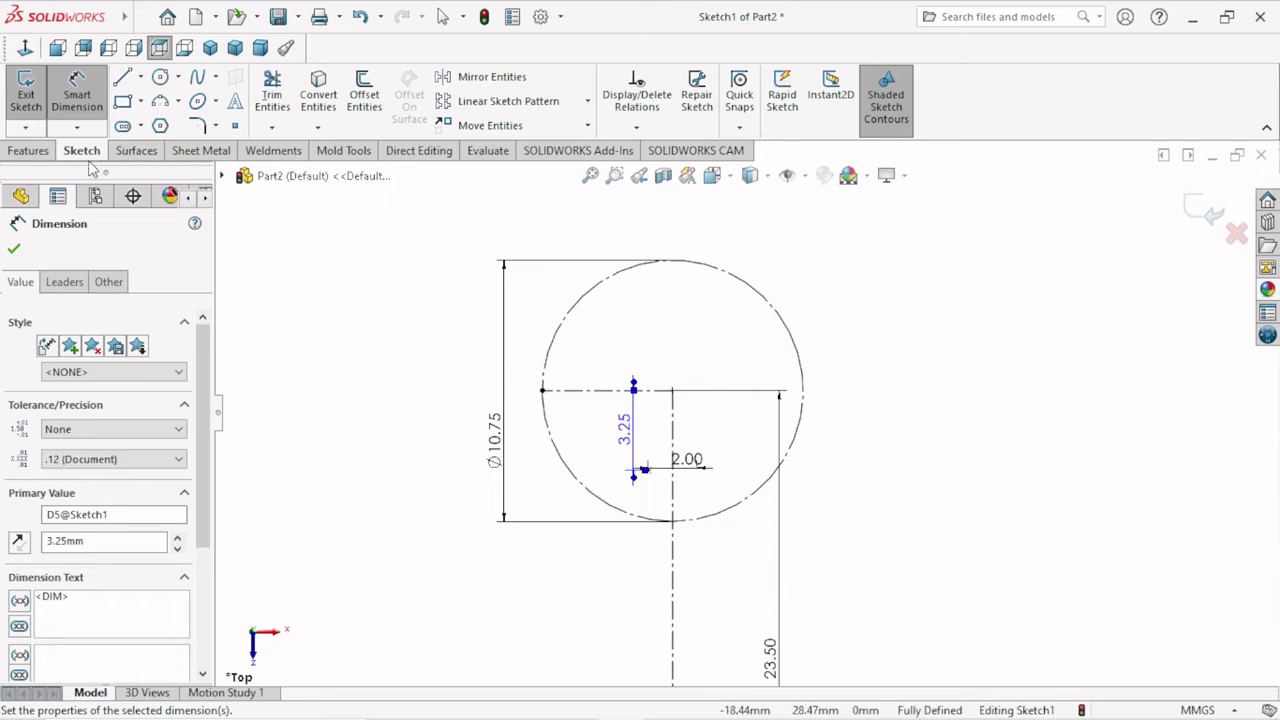
{"action": "left_click", "coordinate": [20, 252]}
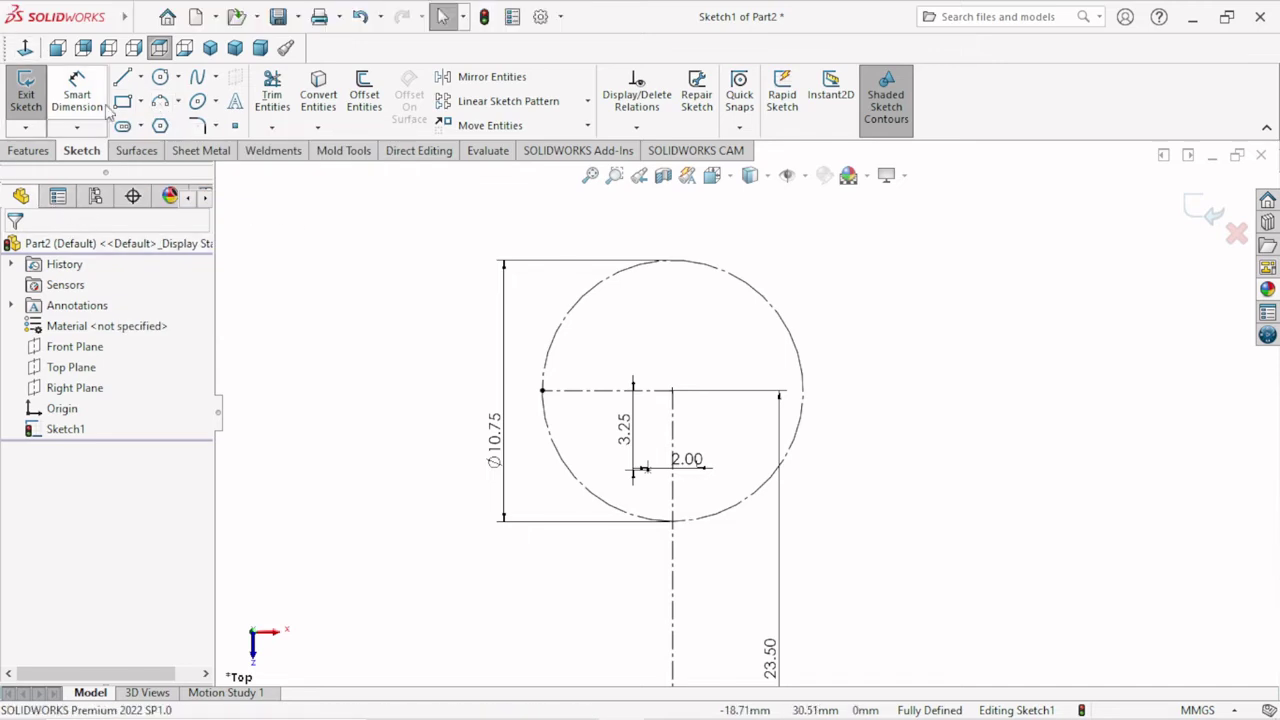
Step: Draw a three-point arc across the top of the construction circle
{"action": "left_click", "coordinate": [160, 104]}
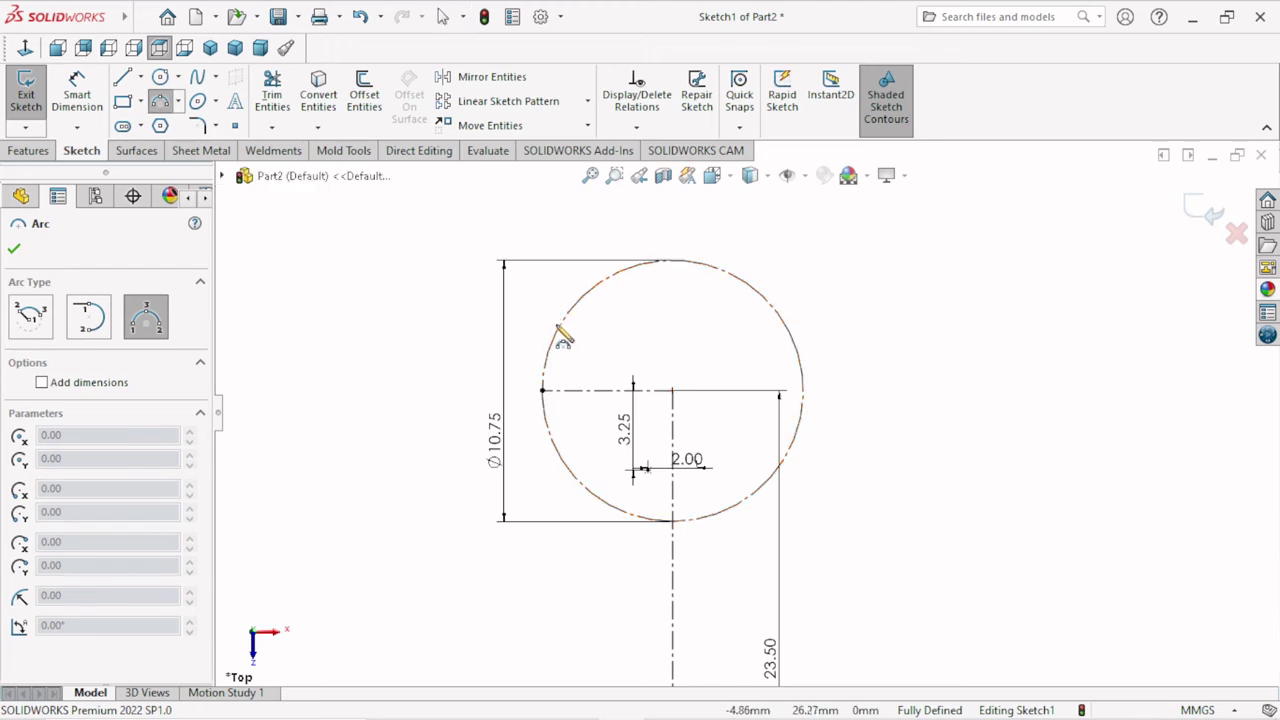
{"action": "left_click", "coordinate": [562, 320]}
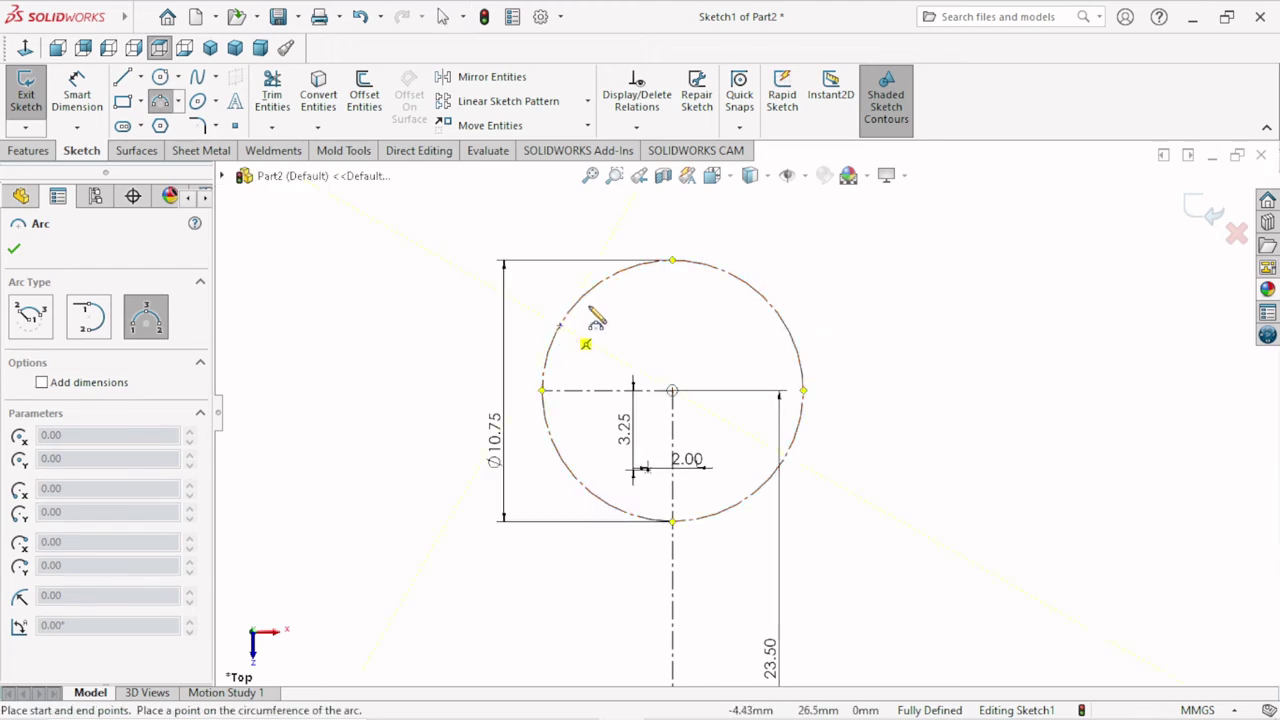
{"action": "left_click", "coordinate": [786, 328]}
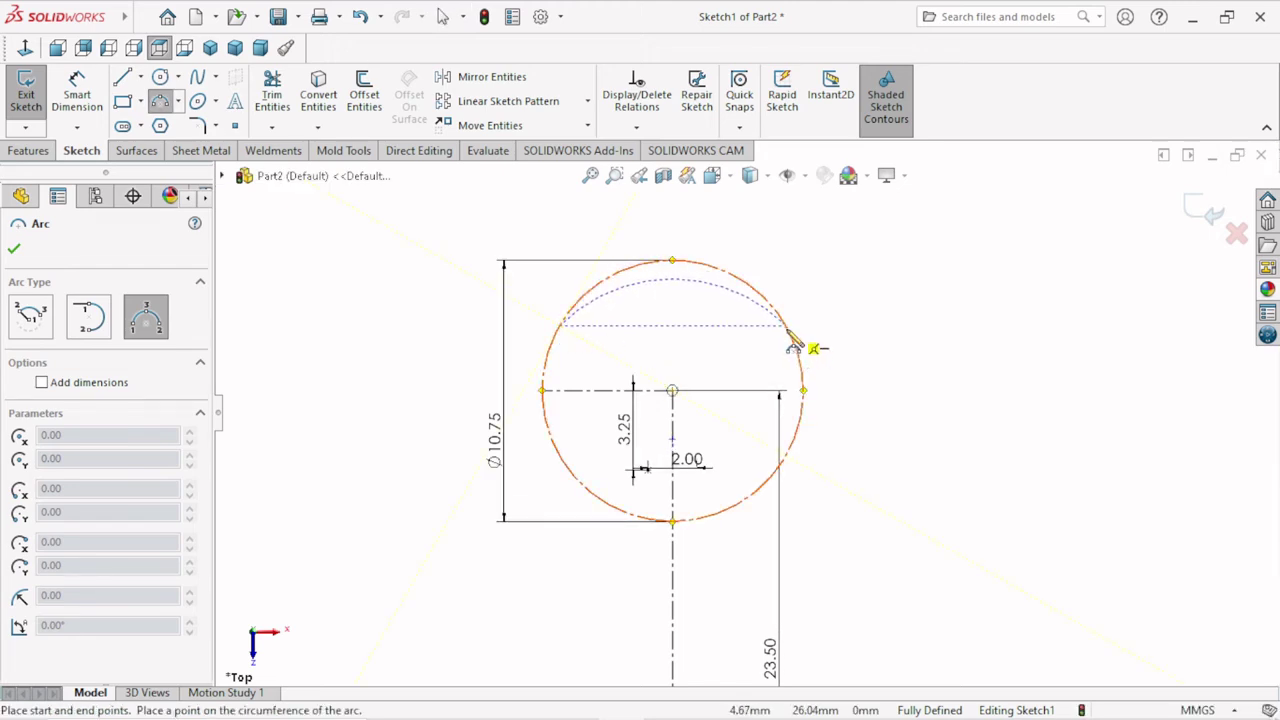
{"action": "left_click", "coordinate": [678, 262]}
{"action": "right_click", "coordinate": [708, 242]}
{"action": "left_click", "coordinate": [736, 251]}
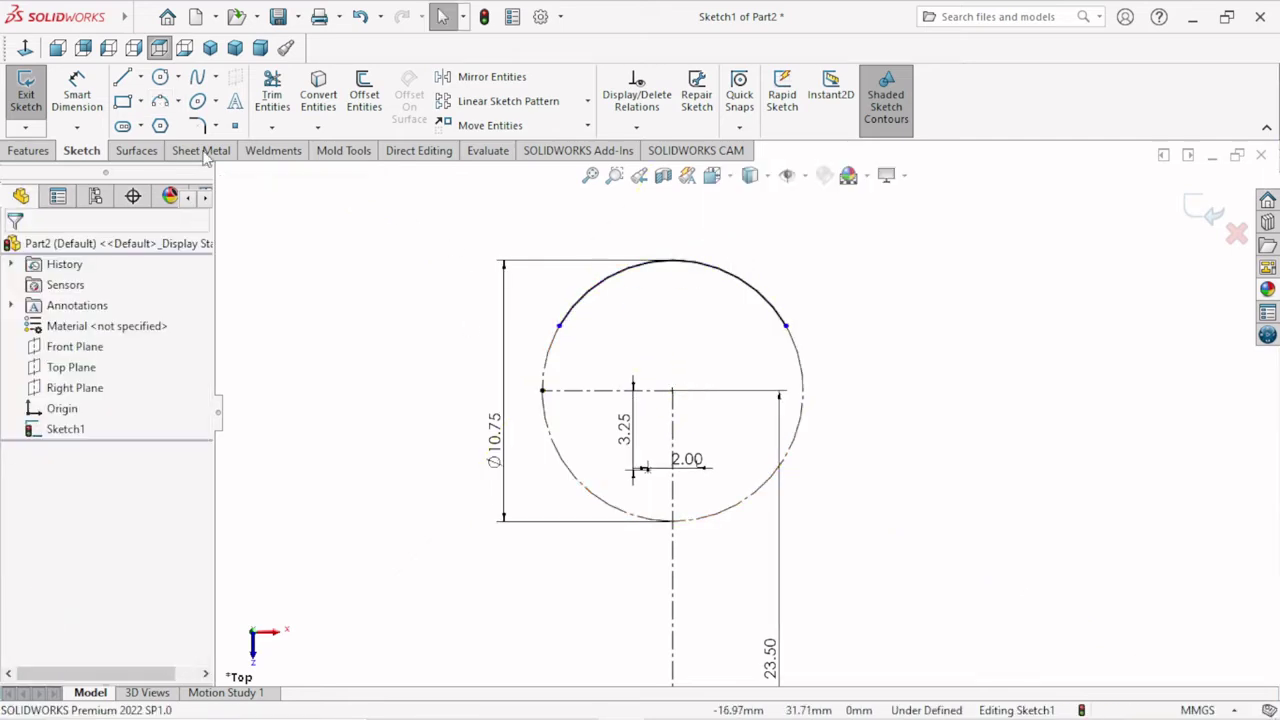
Step: Add a relation between the arc's left and right endpoints
{"action": "left_click", "coordinate": [560, 333]}
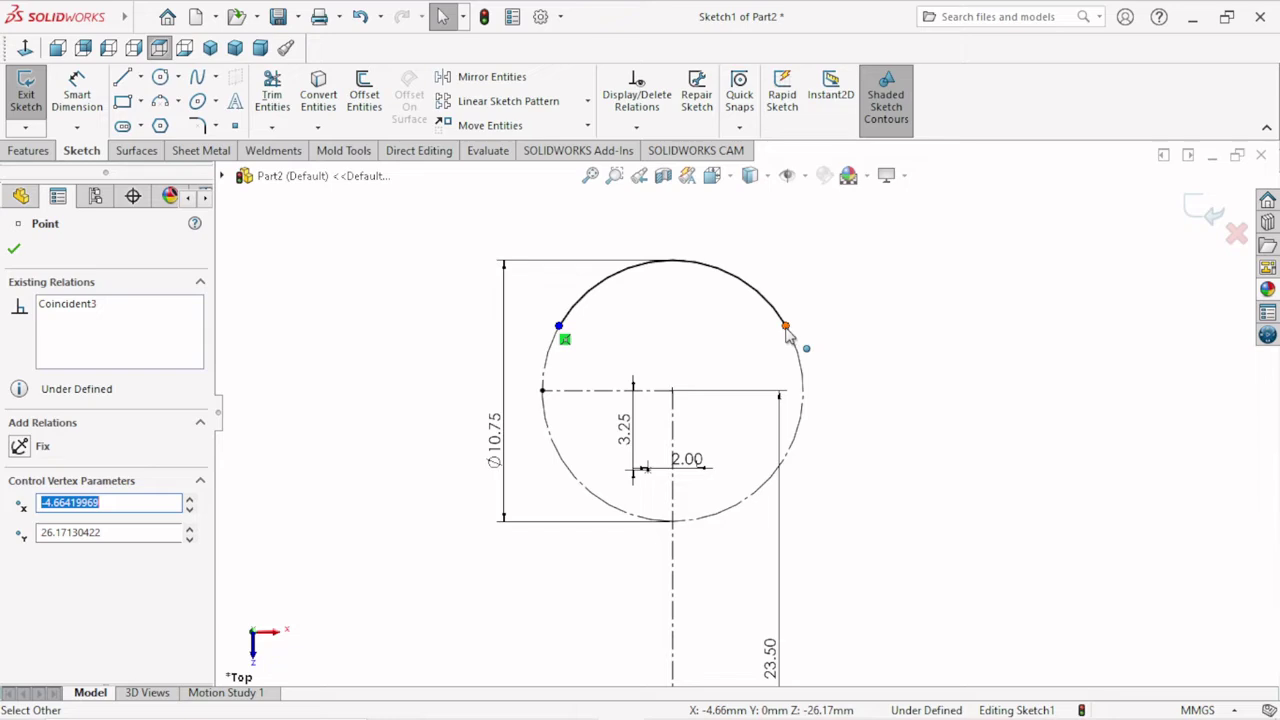
{"action": "left_click", "coordinate": [786, 328], "text": "ctrl"}
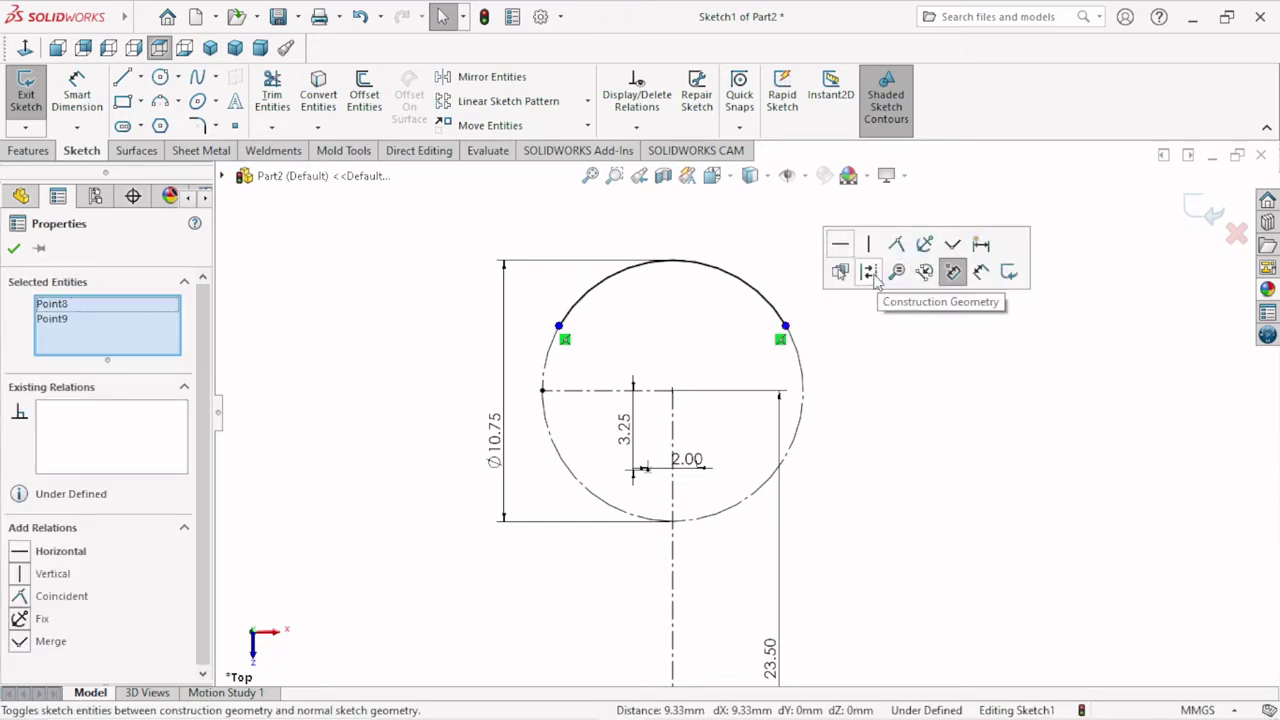
{"action": "left_click", "coordinate": [13, 250]}
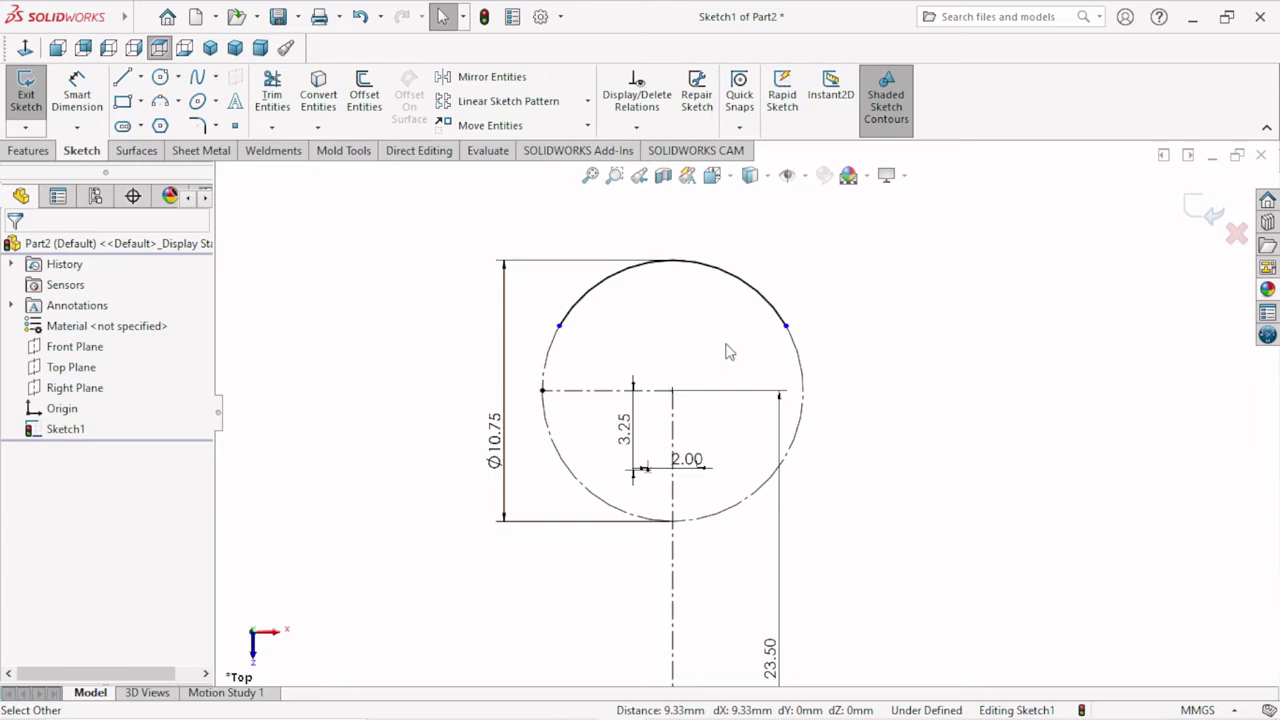
Step: Make the arc concentric with the Ø10.75 construction circle
{"action": "left_click", "coordinate": [560, 320]}
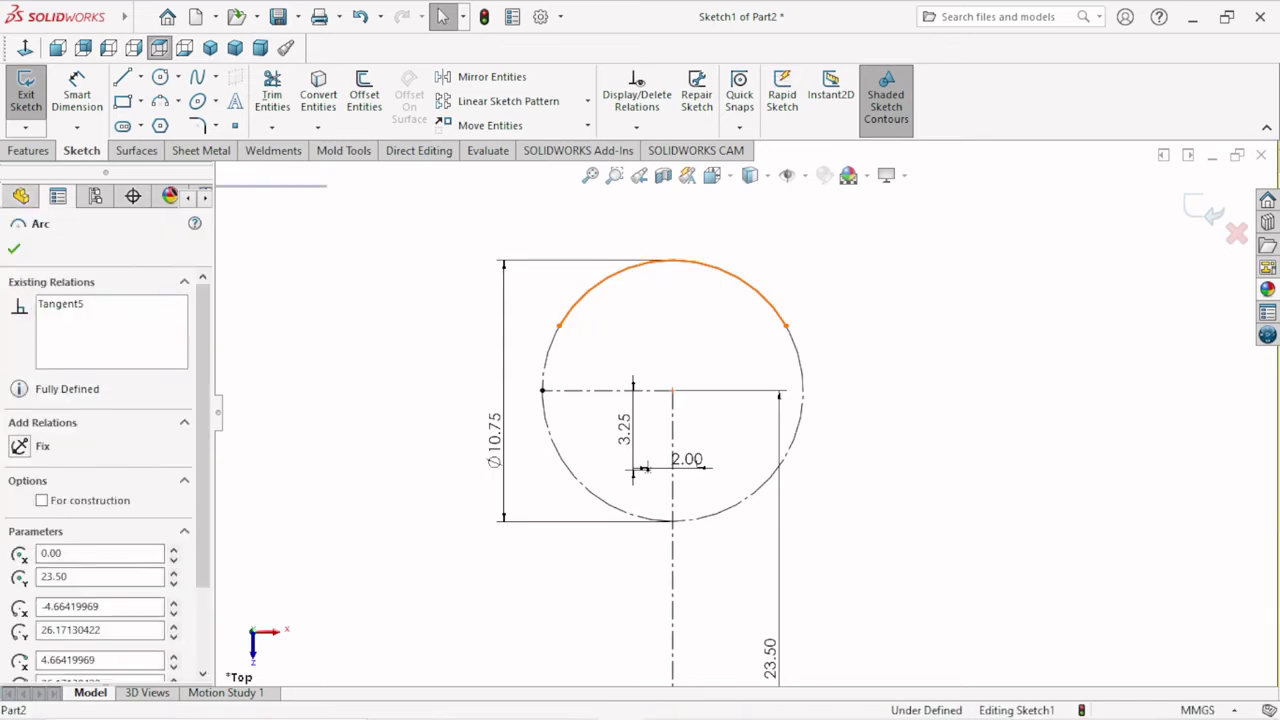
{"action": "left_click", "coordinate": [547, 362], "text": "ctrl"}
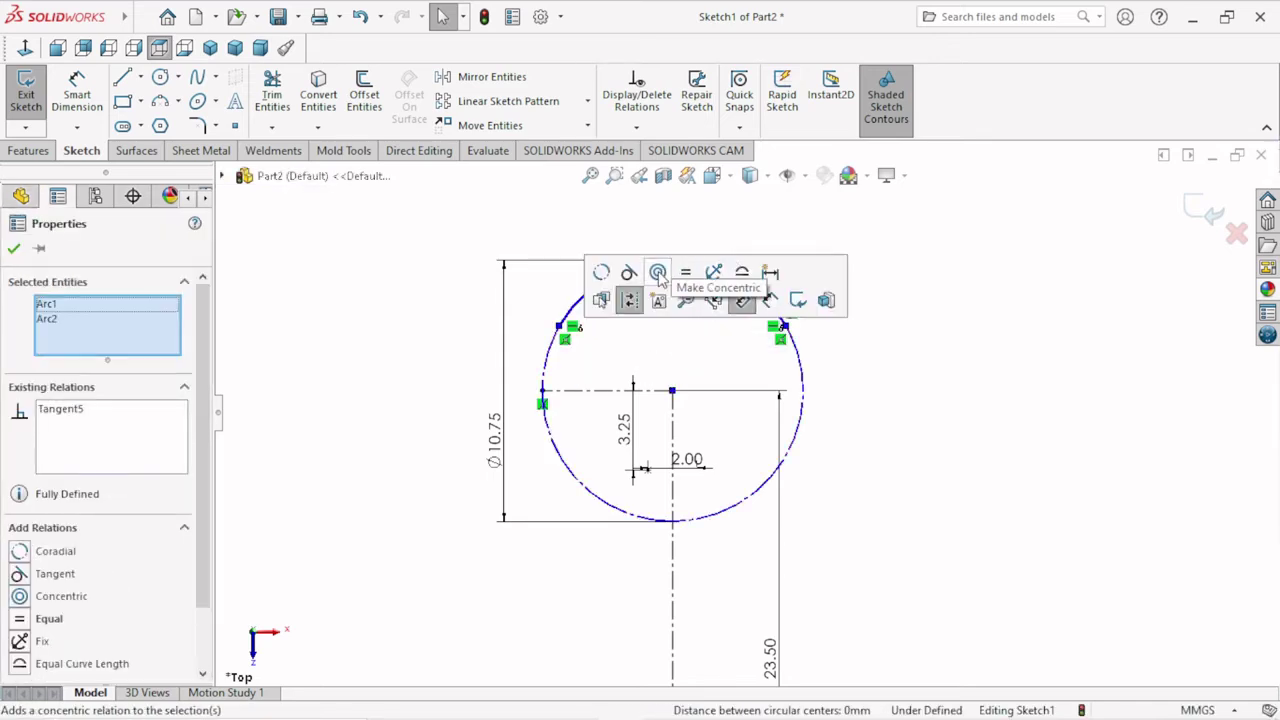
{"action": "left_click", "coordinate": [657, 272]}
{"action": "left_click", "coordinate": [13, 248]}
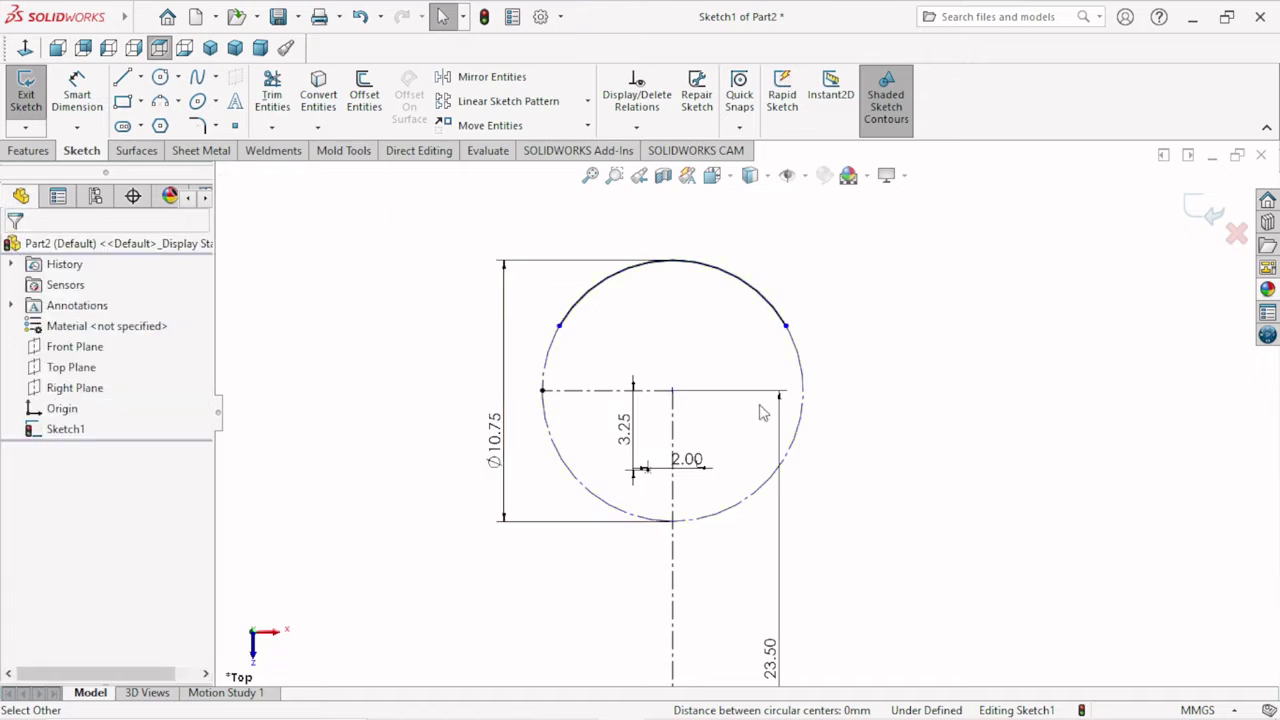
{"action": "scroll", "coordinate": [742, 390], "scroll_direction": "up", "scroll_amount": 1}
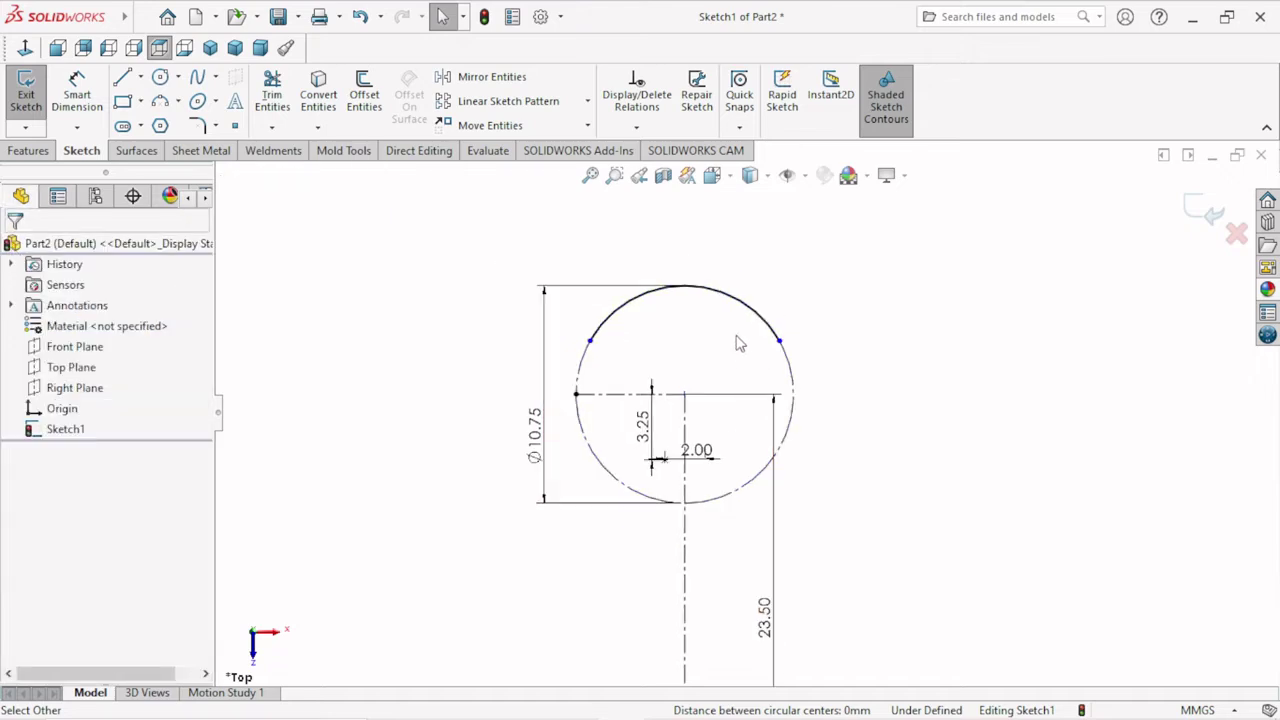
{"action": "left_click", "coordinate": [122, 77]}
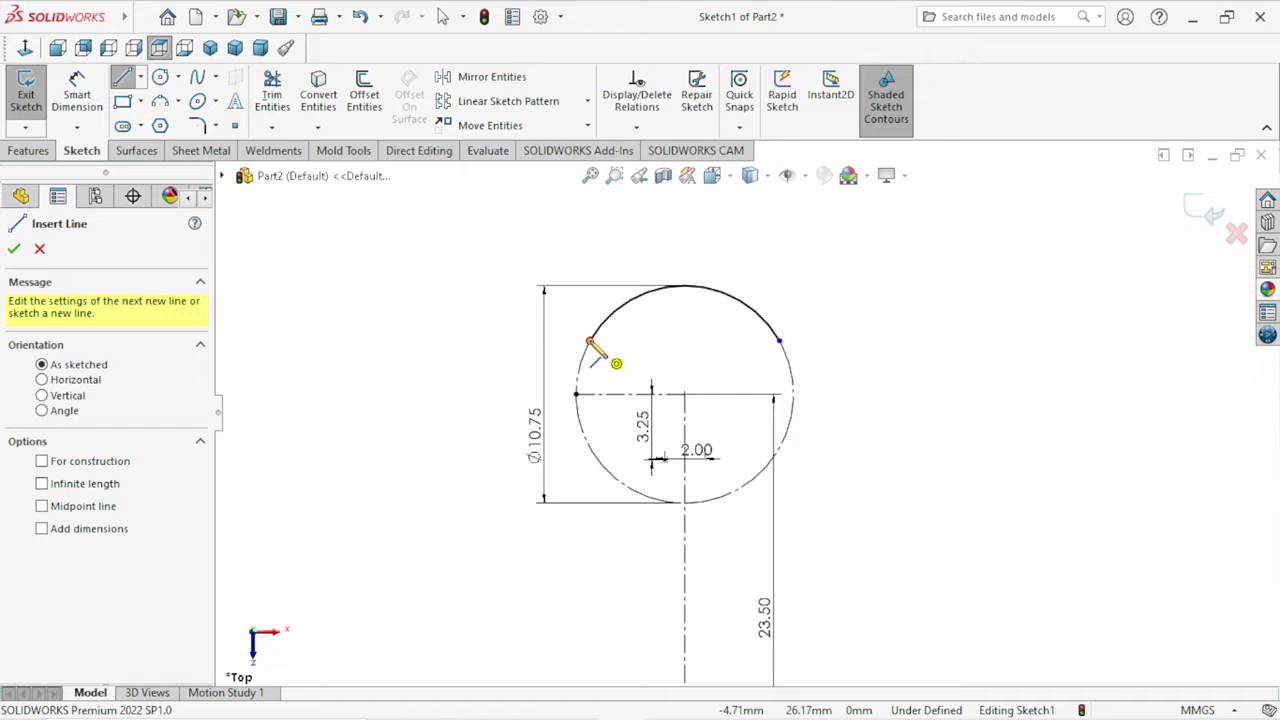
{"action": "left_click", "coordinate": [590, 341]}
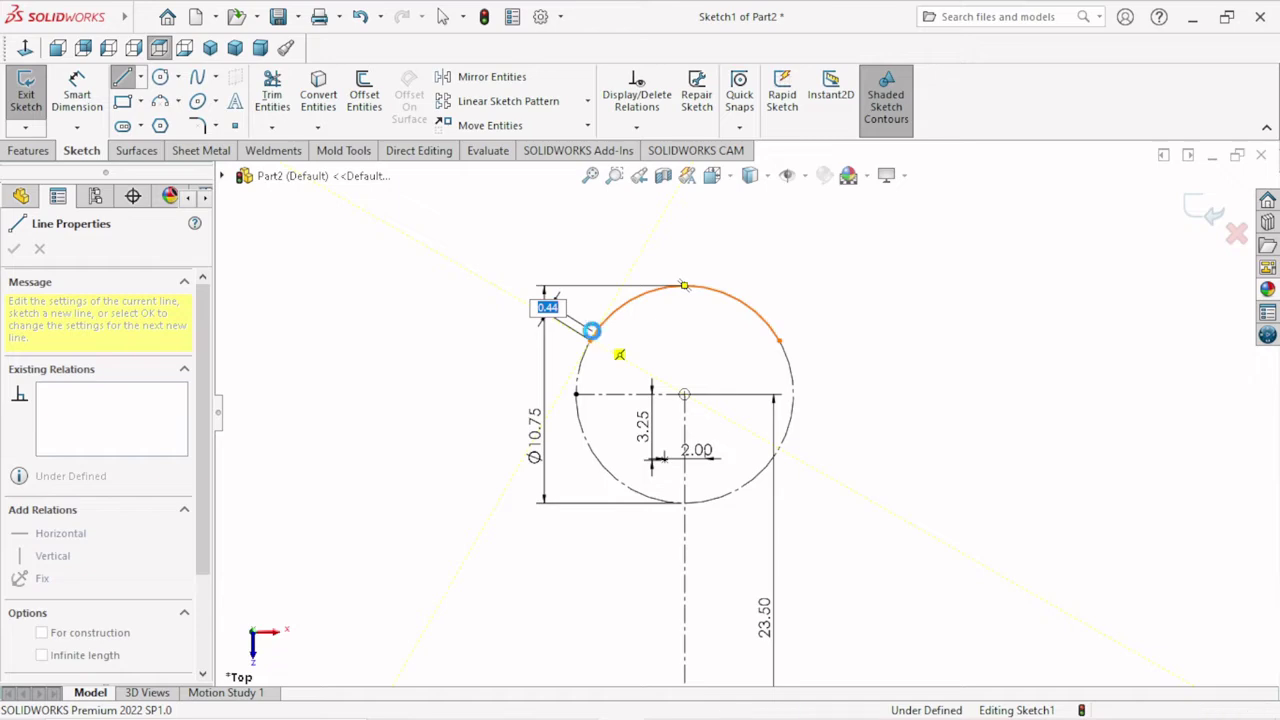
{"action": "key", "text": "Escape"}
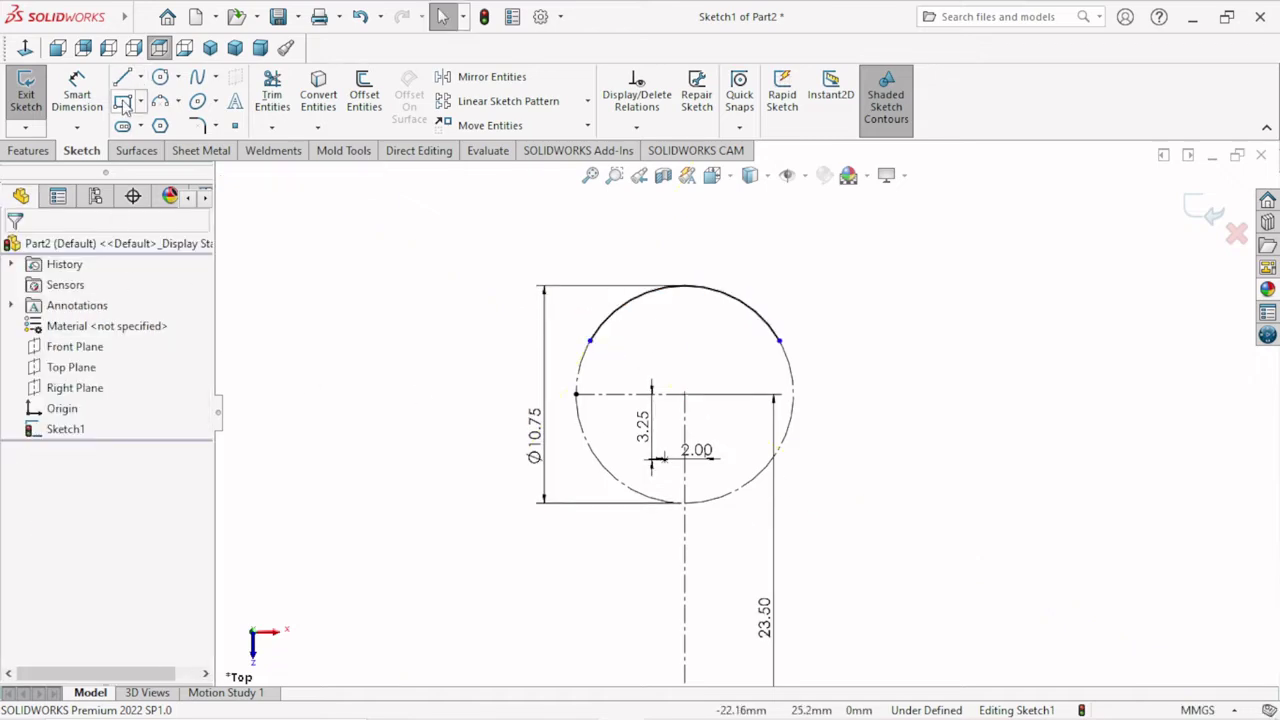
Step: Dimension the arc's left endpoint 1.50 above the circle's centreline point and move the 2.00 dimension aside
{"action": "left_click", "coordinate": [77, 92]}
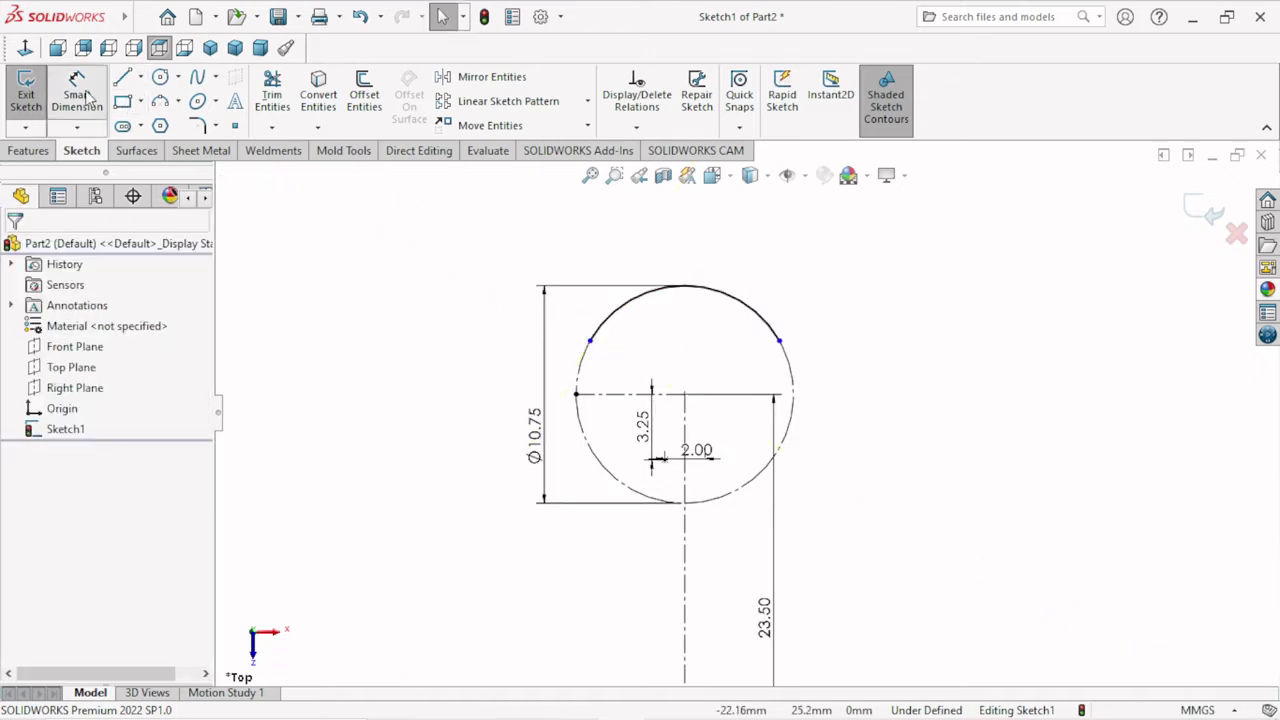
{"action": "left_click", "coordinate": [590, 342]}
{"action": "left_click", "coordinate": [575, 394]}
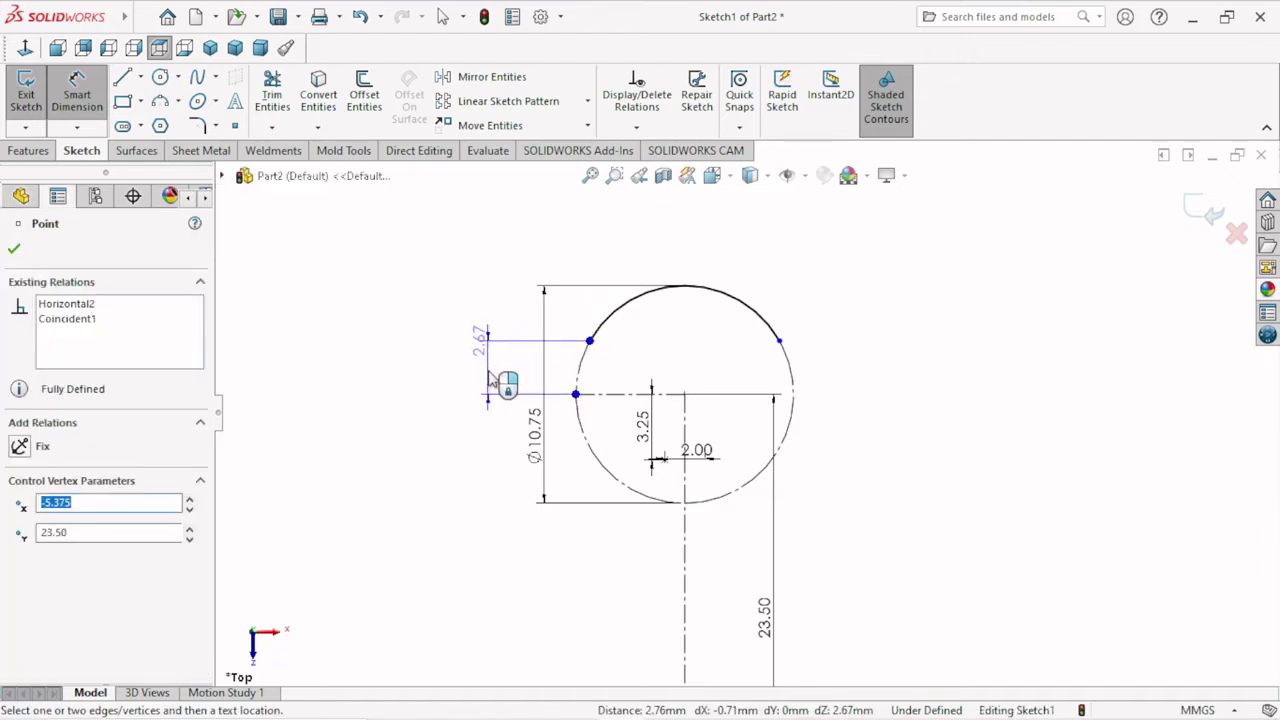
{"action": "left_click", "coordinate": [489, 372]}
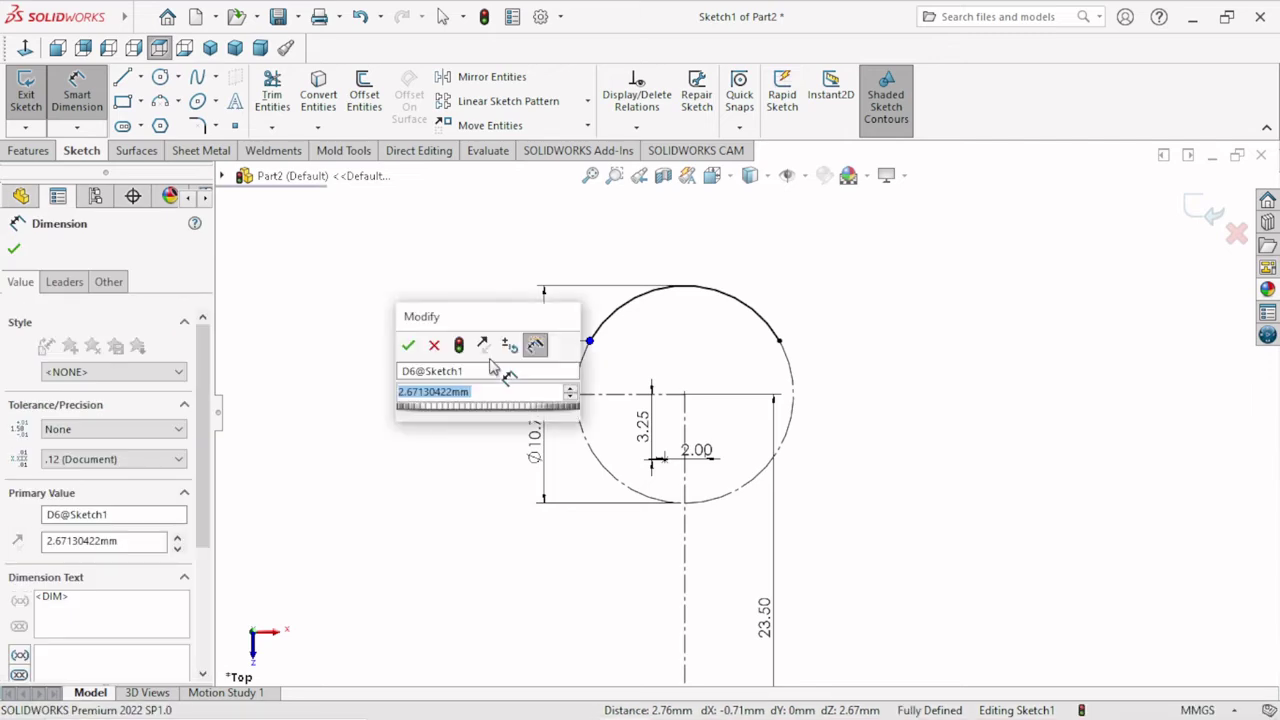
{"action": "type", "text": "1.50"}
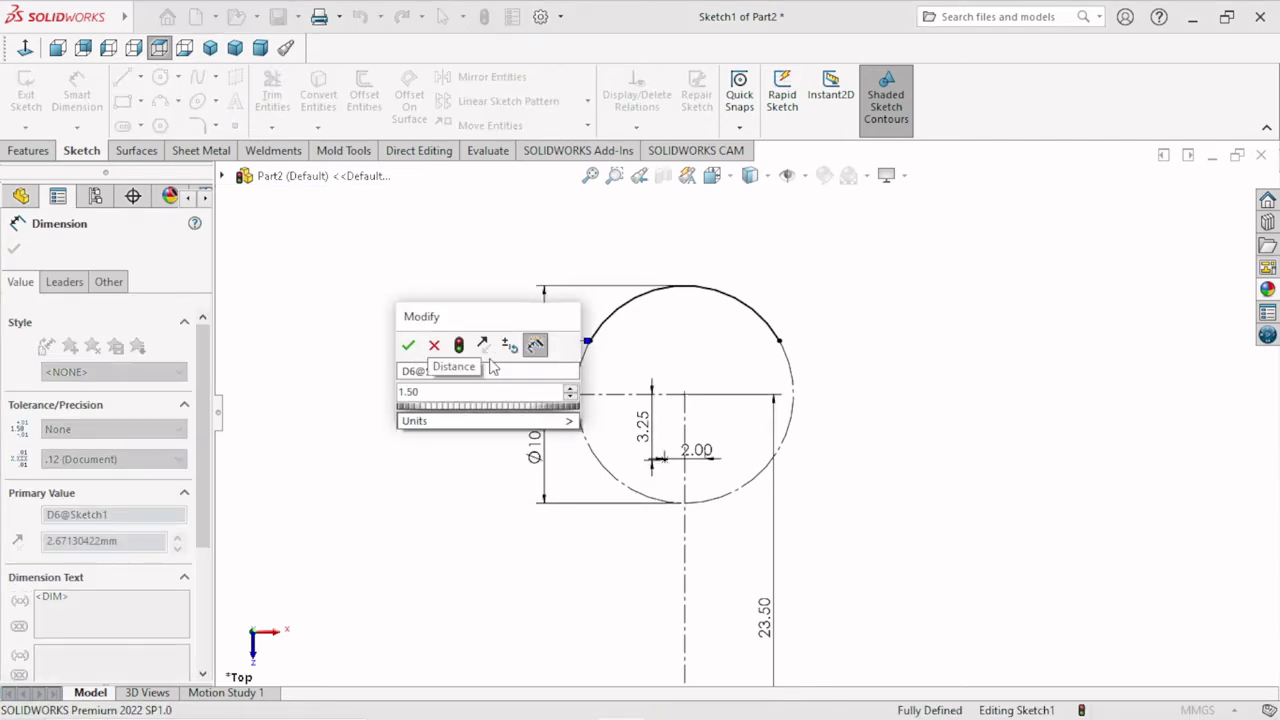
{"action": "left_click", "coordinate": [408, 346]}
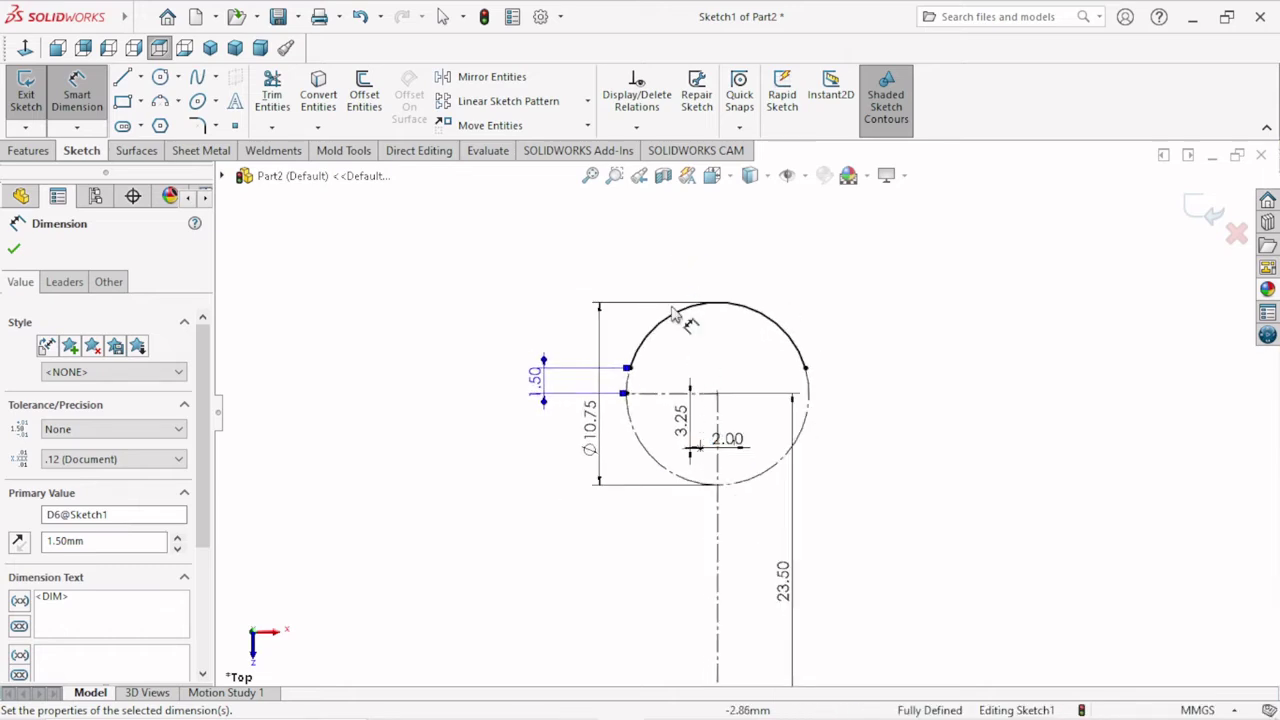
{"action": "left_click_drag", "start_coordinate": [752, 458], "coordinate": [780, 447]}
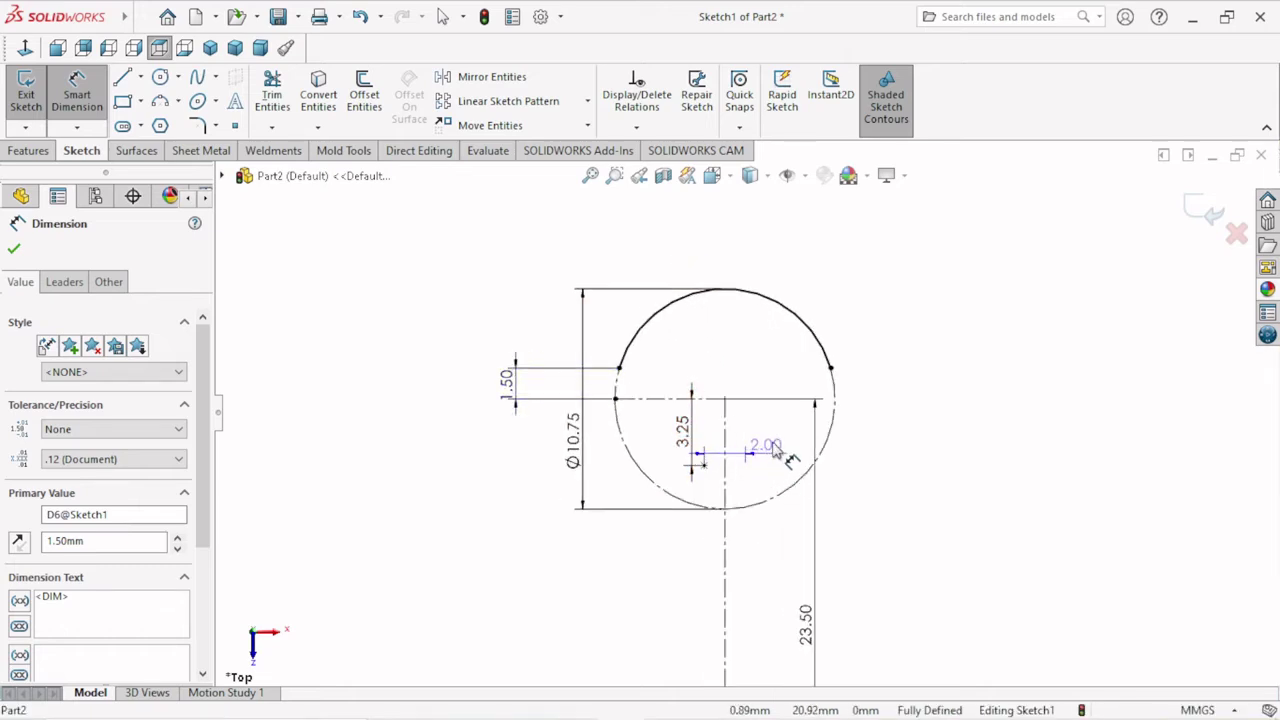
{"action": "left_click", "coordinate": [13, 250]}
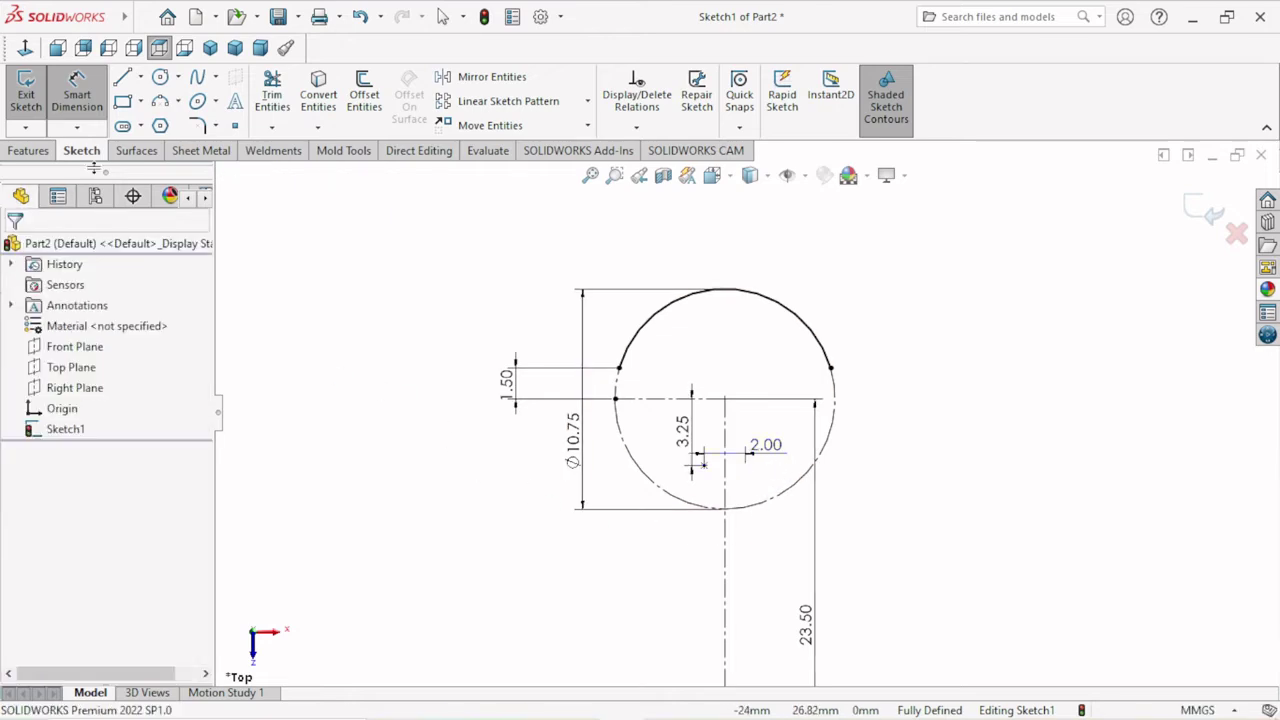
Step: Draw two connected lines from the arc's left end to the inner sketch point, then down to the centreline's end
{"action": "left_click", "coordinate": [125, 82]}
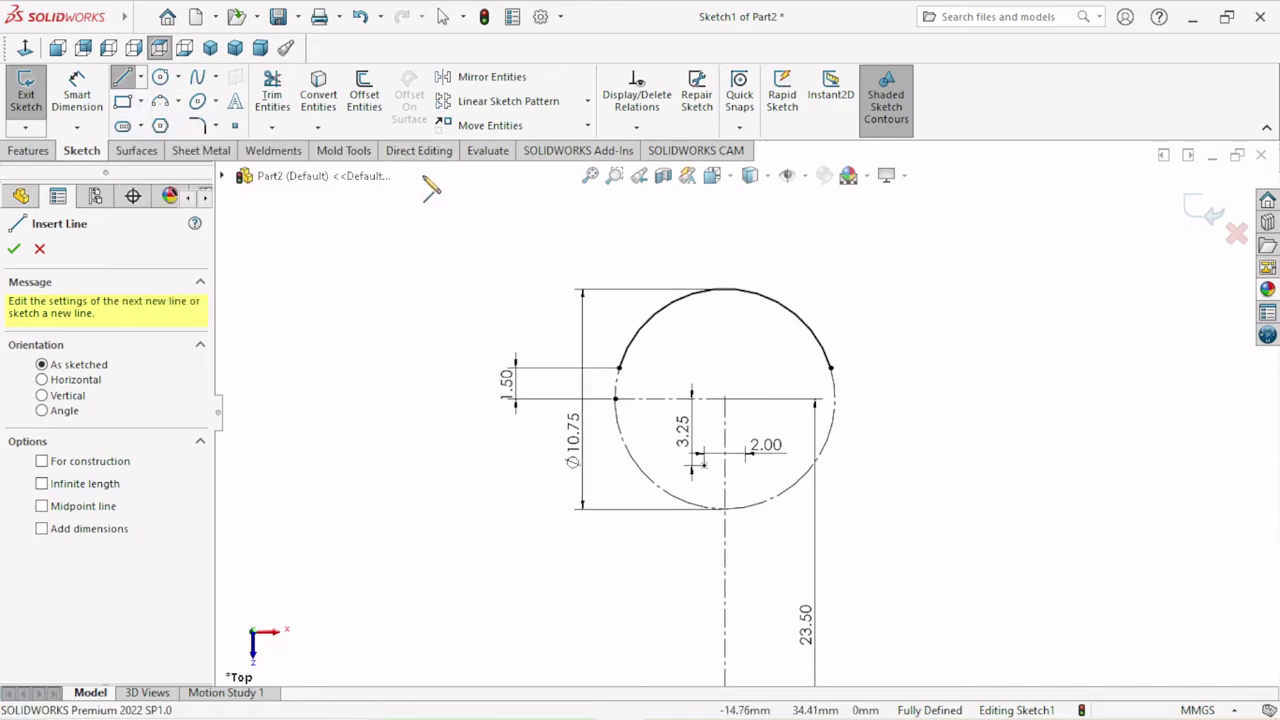
{"action": "scroll", "coordinate": [530, 237], "scroll_direction": "down", "scroll_amount": 1}
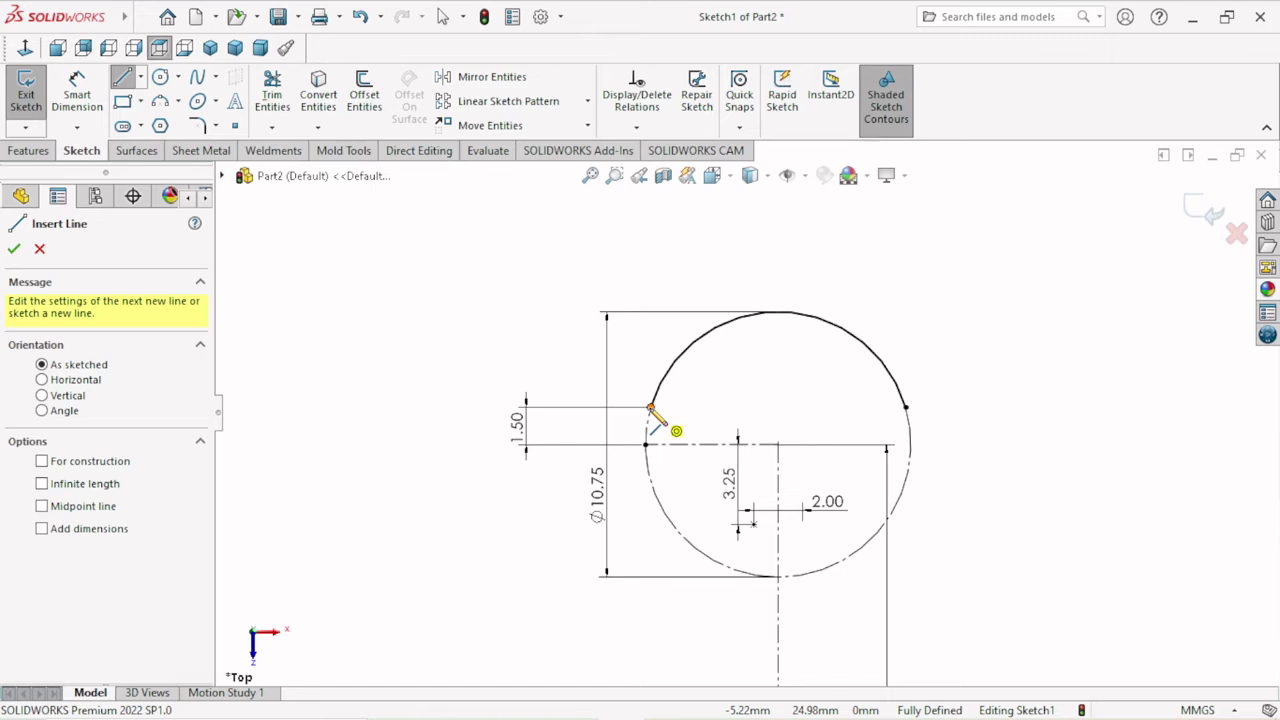
{"action": "left_click_drag", "start_coordinate": [651, 409], "coordinate": [752, 524]}
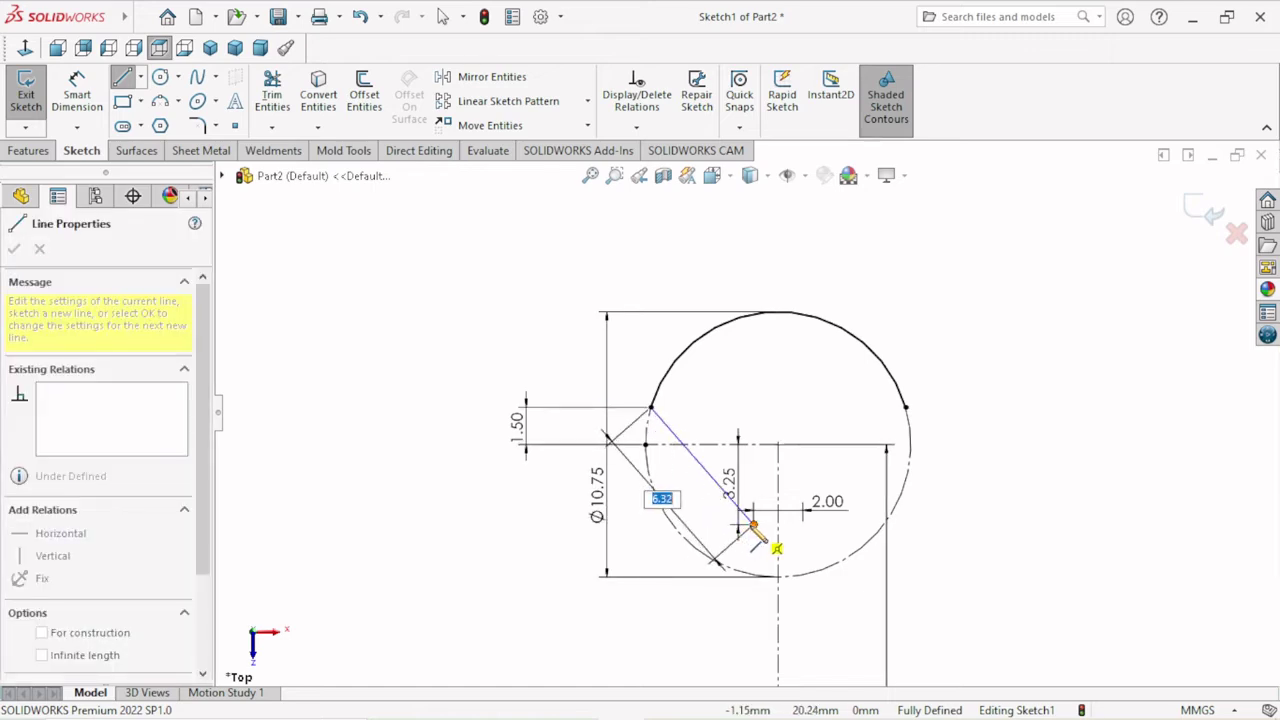
{"action": "left_click", "coordinate": [752, 524]}
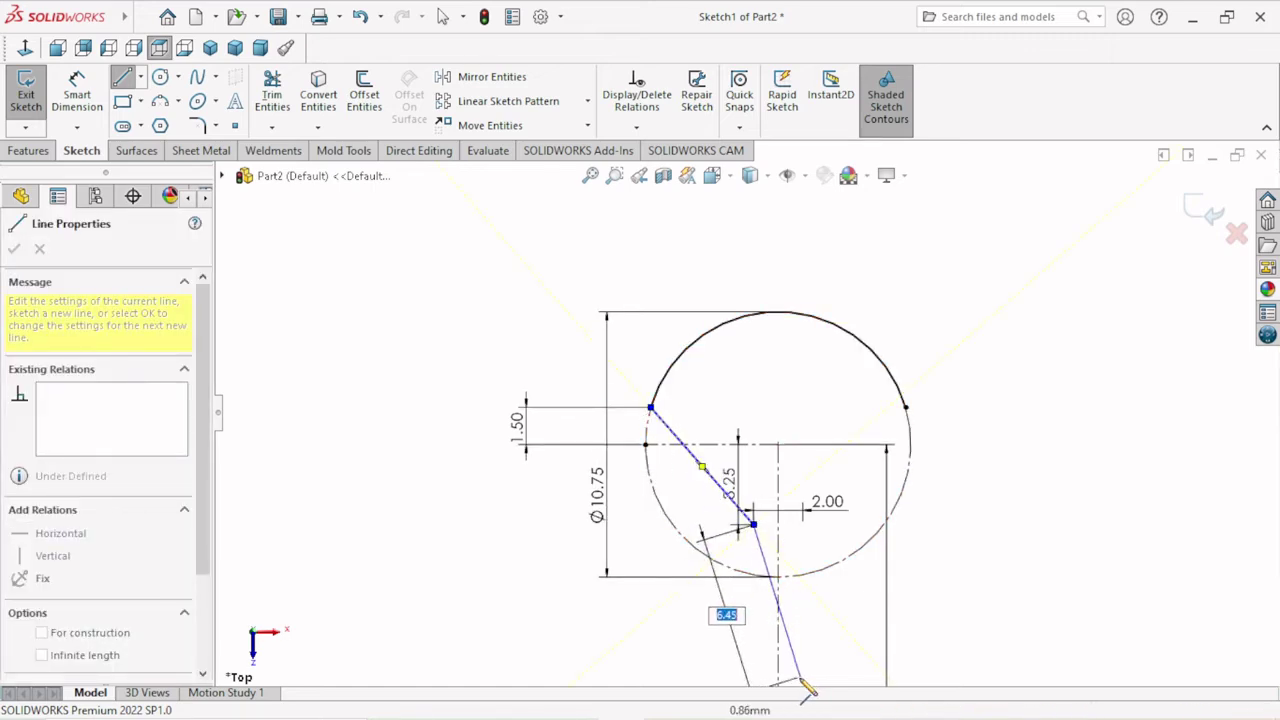
{"action": "scroll", "coordinate": [771, 629], "scroll_direction": "up", "scroll_amount": 2}
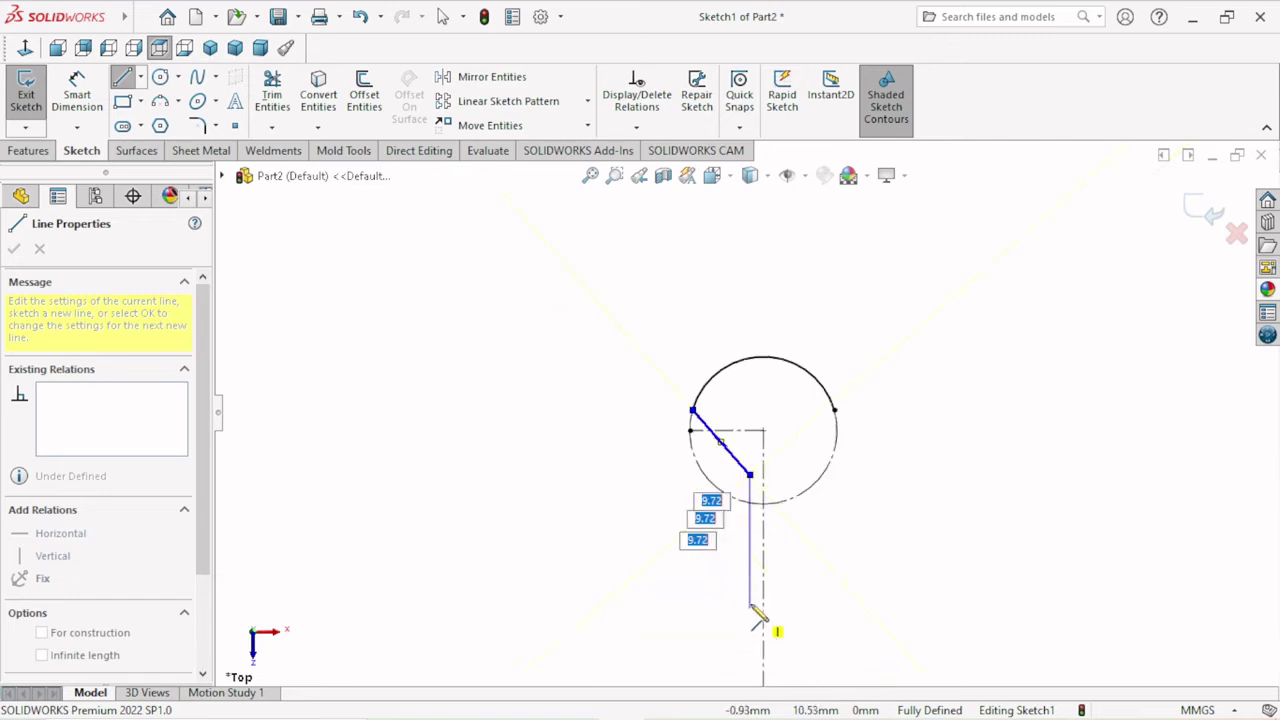
{"action": "scroll", "coordinate": [760, 617], "scroll_direction": "up", "scroll_amount": 5}
{"action": "scroll", "coordinate": [734, 591], "scroll_direction": "down", "scroll_amount": 2}
{"action": "scroll", "coordinate": [729, 557], "scroll_direction": "down", "scroll_amount": 3}
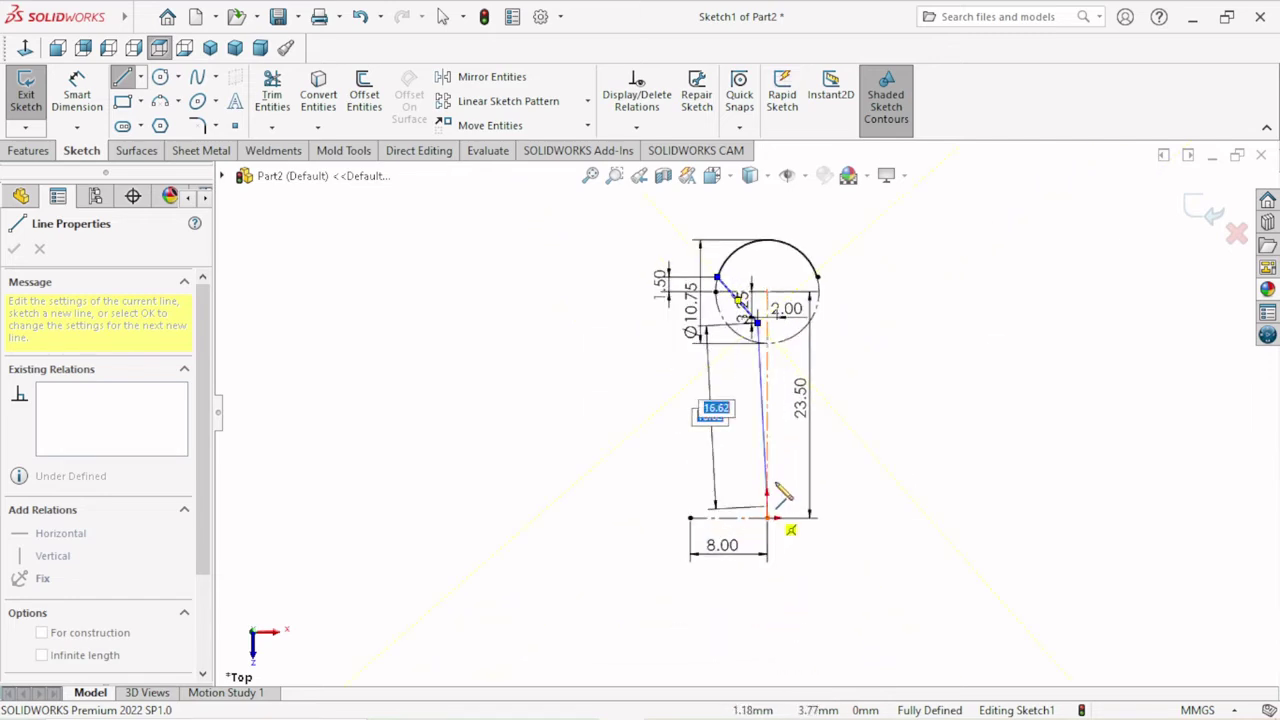
{"action": "left_click", "coordinate": [728, 517]}
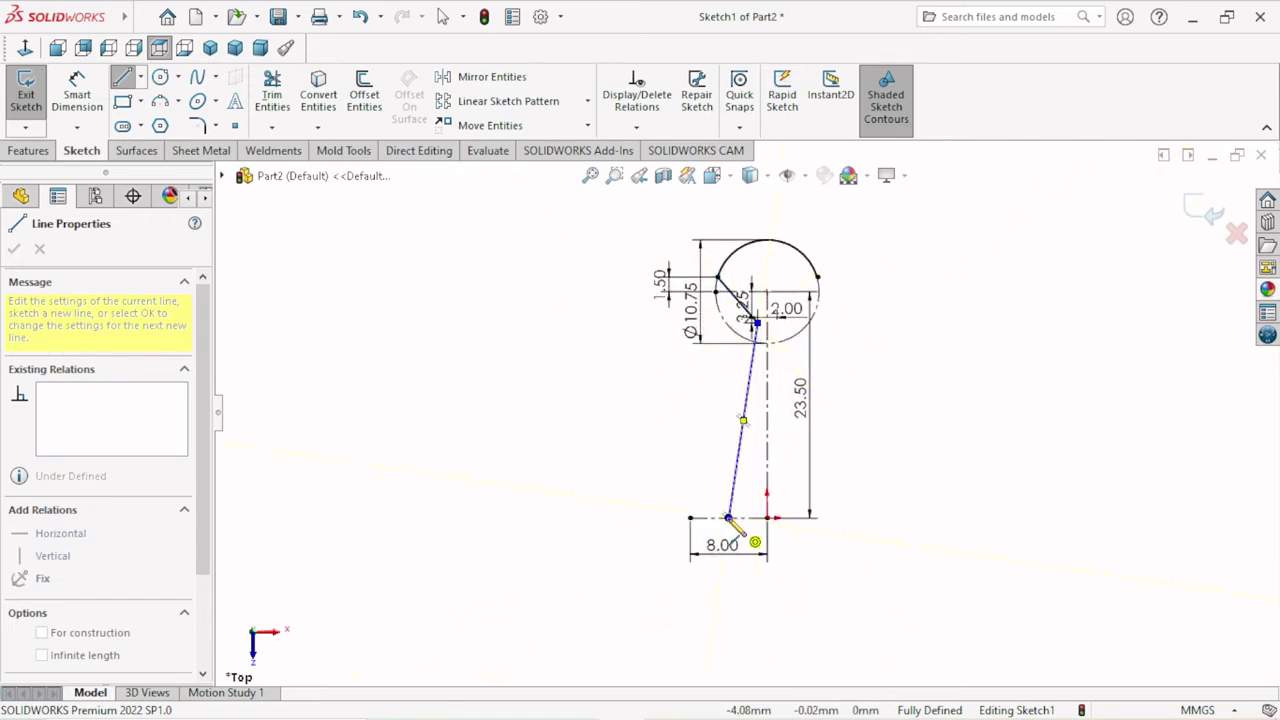
{"action": "right_click", "coordinate": [595, 470]}
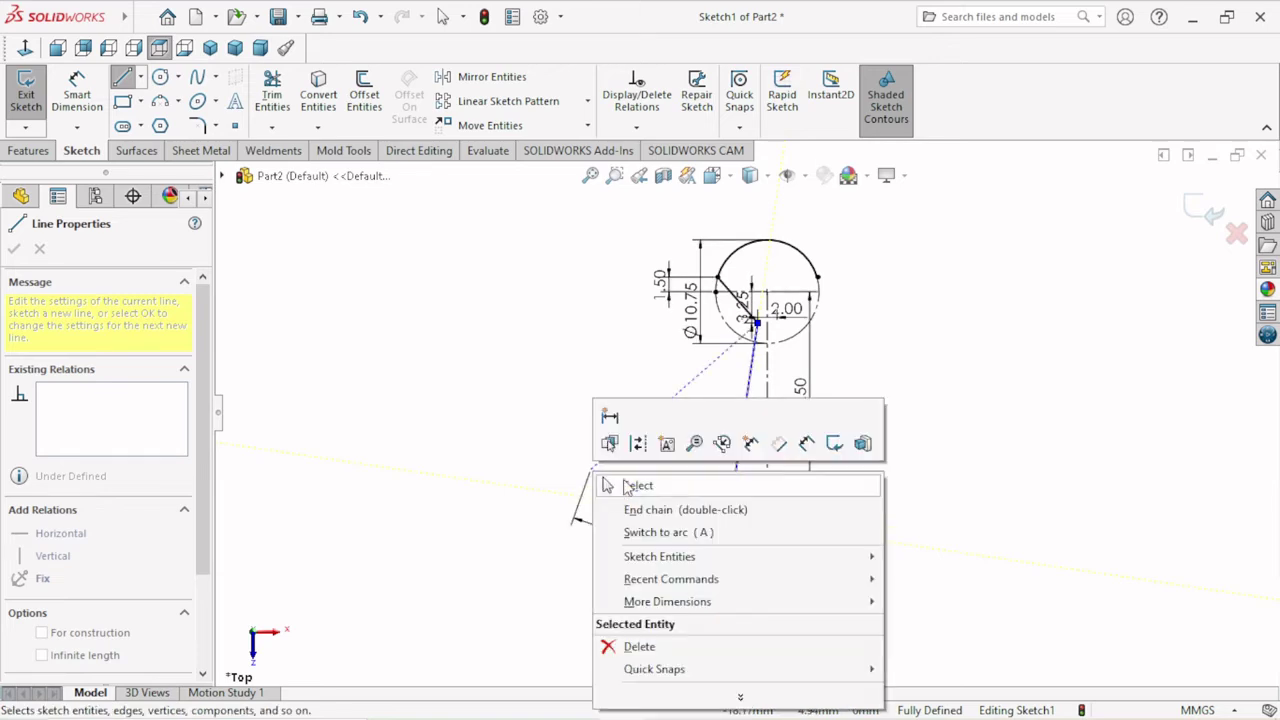
{"action": "left_click", "coordinate": [640, 505]}
{"action": "key", "text": "Escape"}
{"action": "scroll", "coordinate": [766, 420], "scroll_direction": "down", "scroll_amount": 2}
{"action": "scroll", "coordinate": [750, 330], "scroll_direction": "down", "scroll_amount": 2}
Step: Move the 3.25 and 2.00 dimensions clear of the circle
{"action": "scroll", "coordinate": [740, 315], "scroll_direction": "down", "scroll_amount": 2}
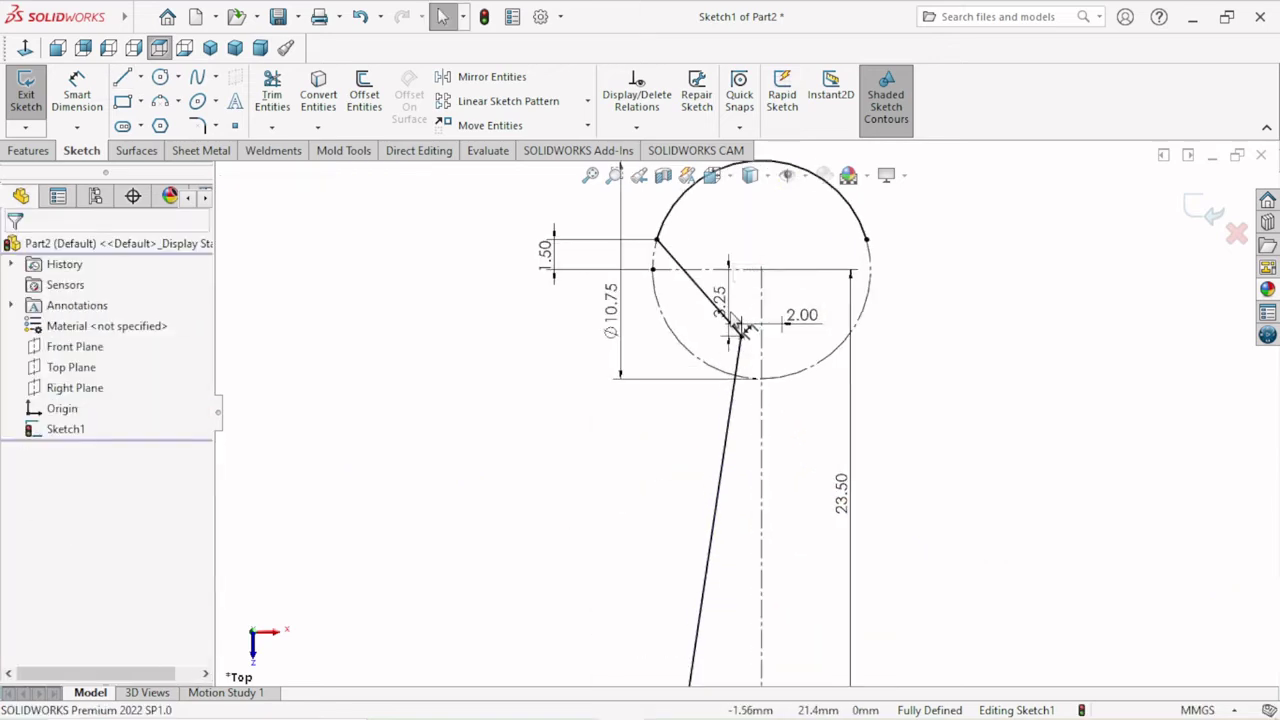
{"action": "left_click_drag", "start_coordinate": [738, 318], "coordinate": [925, 305]}
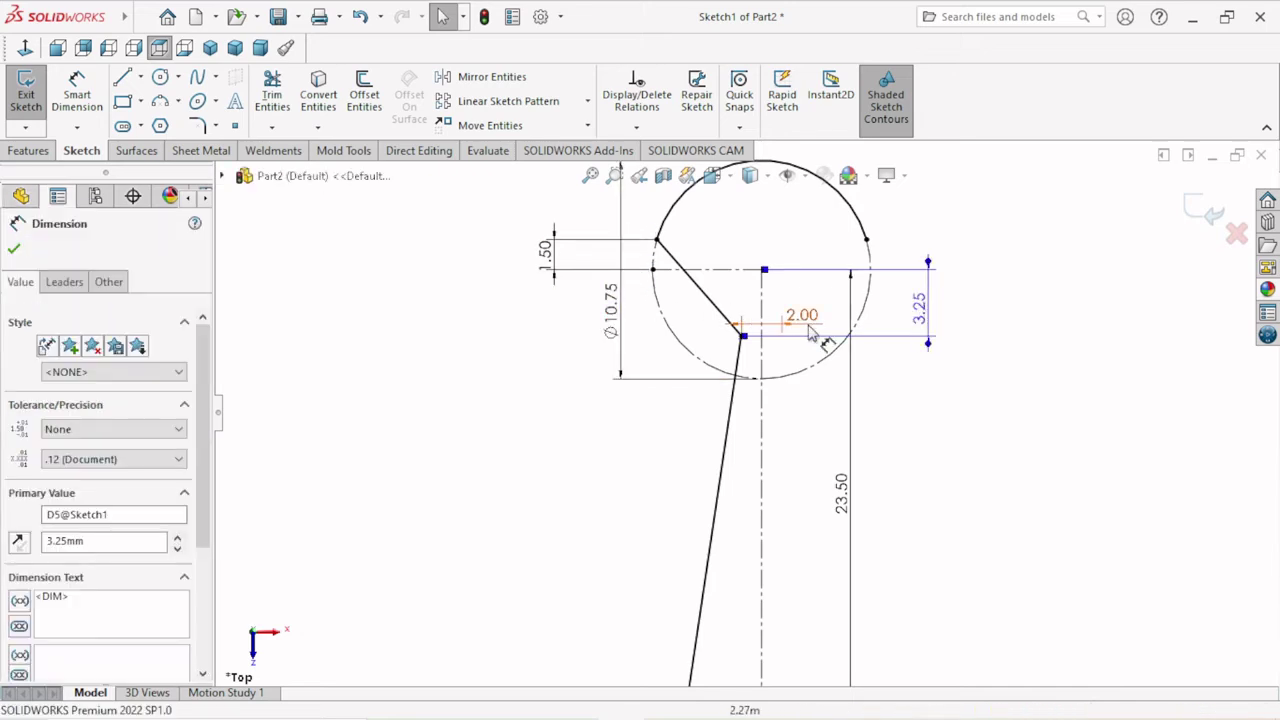
{"action": "mouse_move", "coordinate": [797, 318]}
{"action": "left_mouse_down"}
{"action": "mouse_move", "coordinate": [770, 232]}
{"action": "mouse_move", "coordinate": [830, 244]}
{"action": "left_mouse_up"}
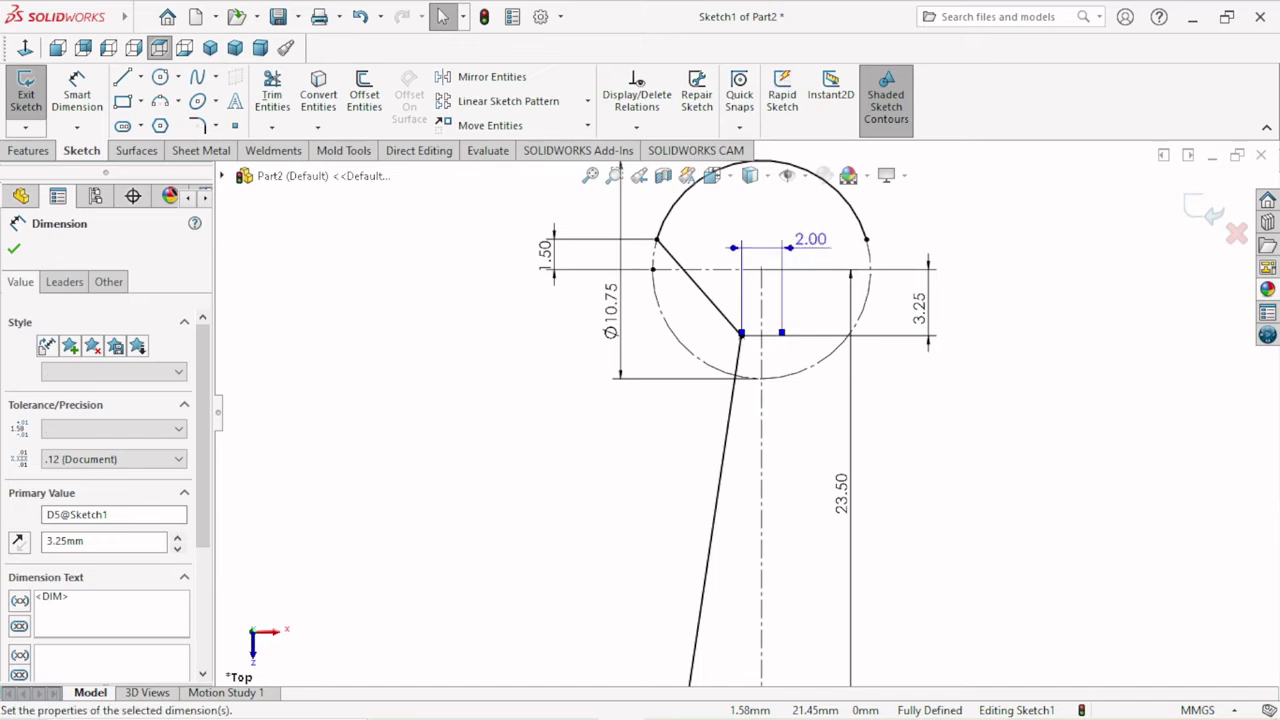
{"action": "left_click", "coordinate": [1013, 507]}
{"action": "scroll", "coordinate": [792, 350], "scroll_direction": "down", "scroll_amount": 1}
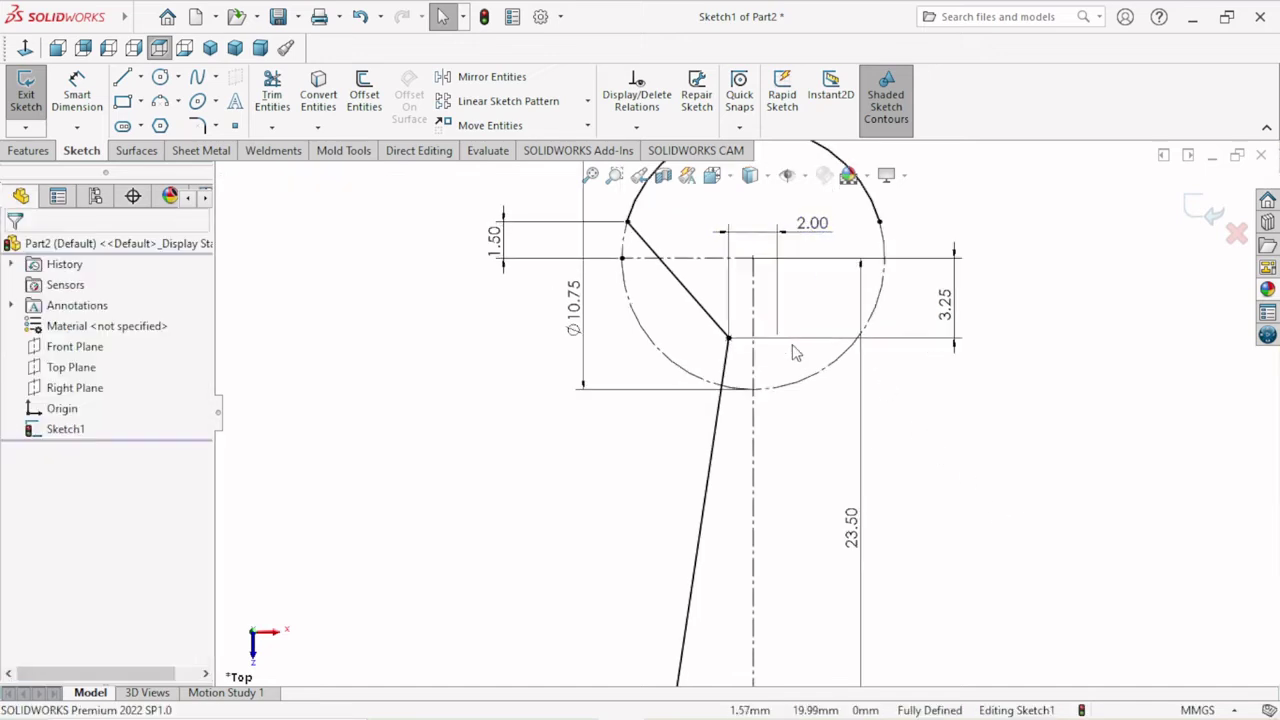
{"action": "scroll", "coordinate": [766, 368], "scroll_direction": "up", "scroll_amount": 1}
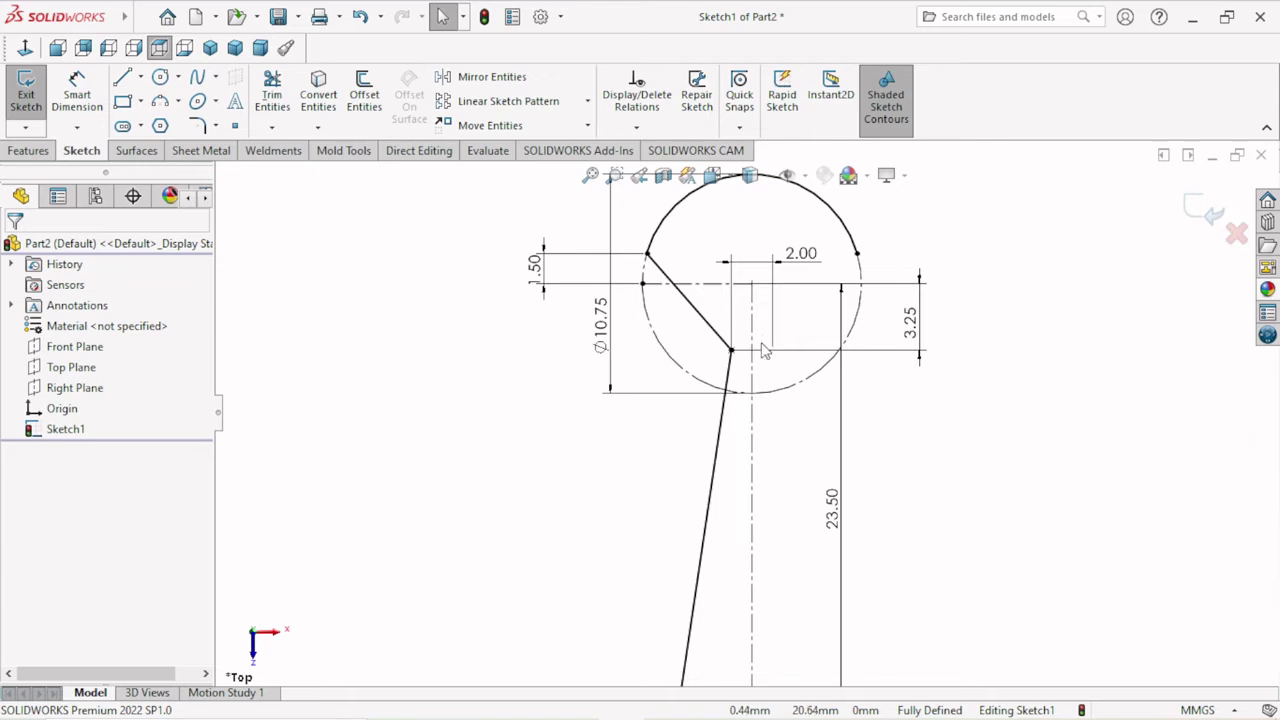
{"action": "scroll", "coordinate": [788, 358], "scroll_direction": "down", "scroll_amount": 2}
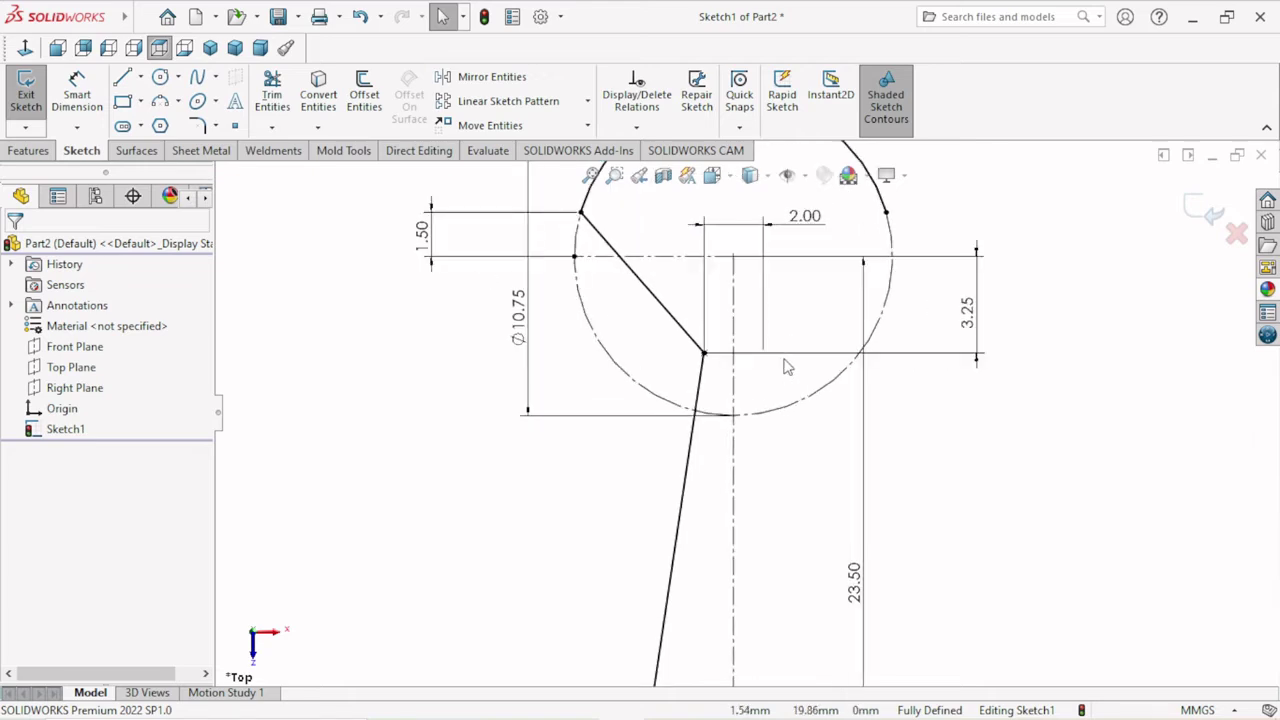
Step: Change the inner point's 2.00 horizontal dimension to 4.00 mm and reposition it
{"action": "left_click", "coordinate": [800, 228]}
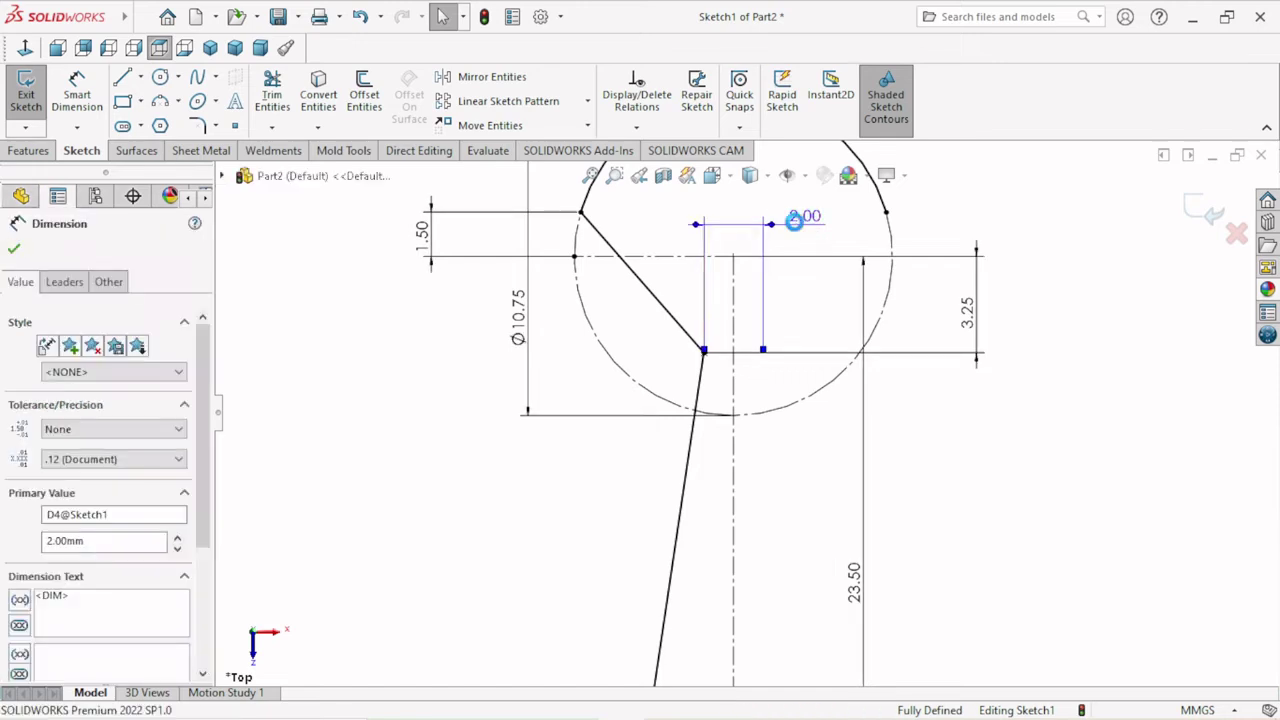
{"action": "double_click", "coordinate": [798, 229]}
{"action": "type", "text": "4"}
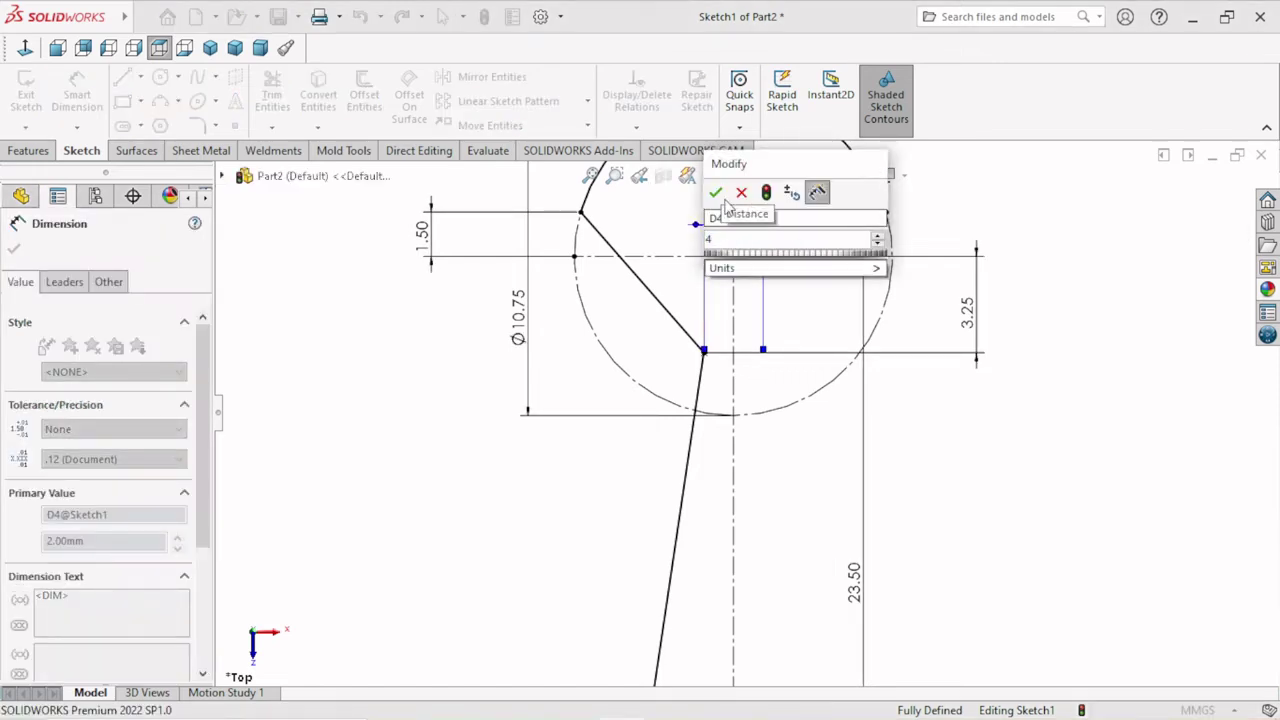
{"action": "left_click", "coordinate": [716, 193]}
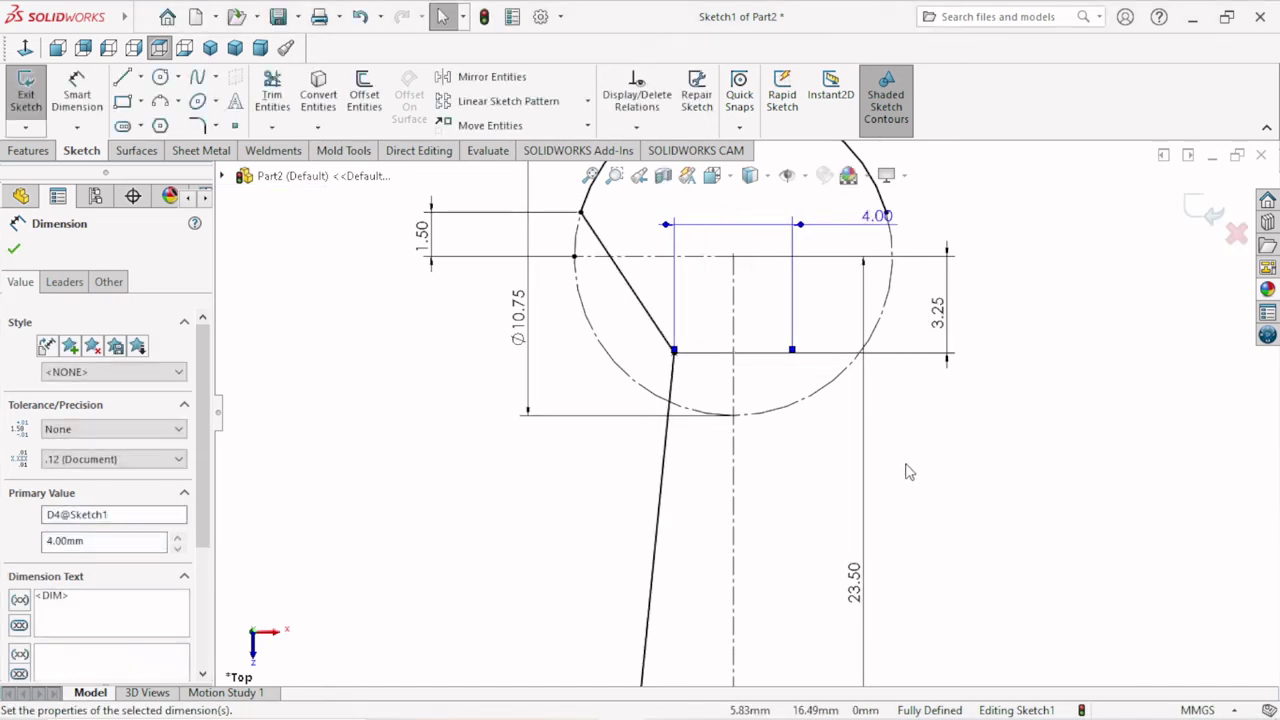
{"action": "scroll", "coordinate": [894, 490], "scroll_direction": "up", "scroll_amount": 1}
{"action": "scroll", "coordinate": [837, 403], "scroll_direction": "up", "scroll_amount": 1}
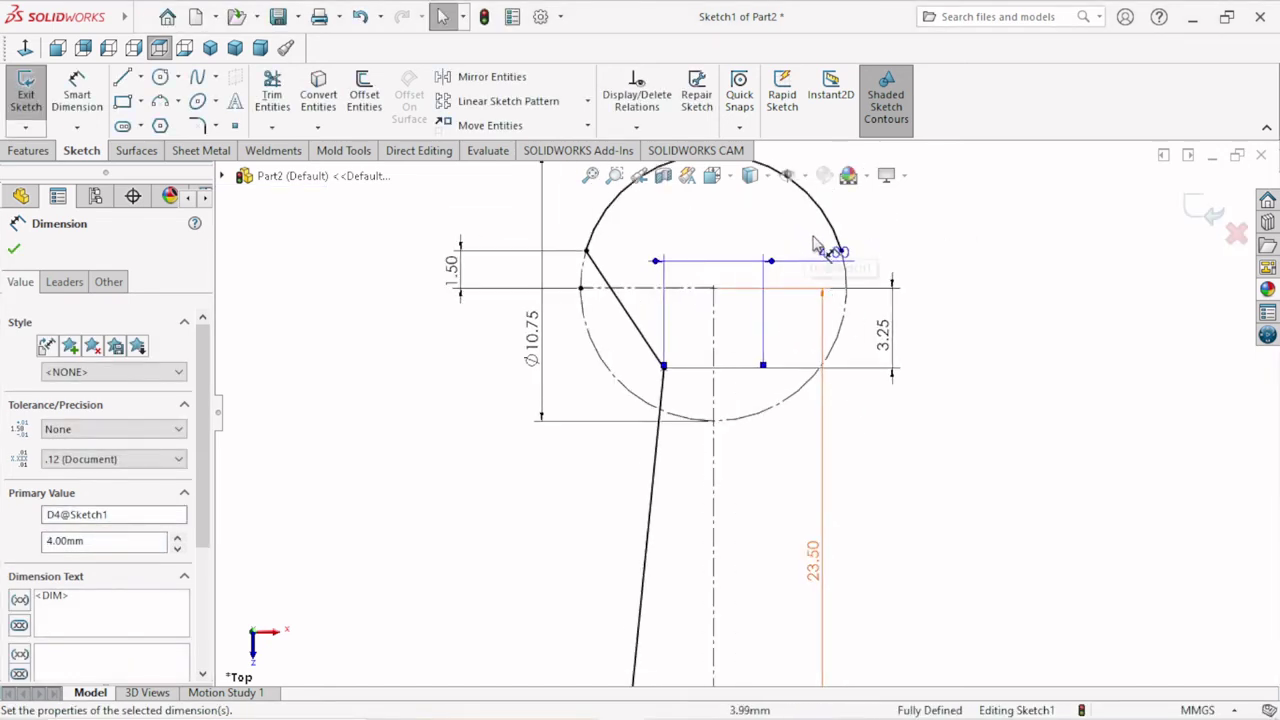
{"action": "left_click_drag", "start_coordinate": [823, 253], "coordinate": [708, 233]}
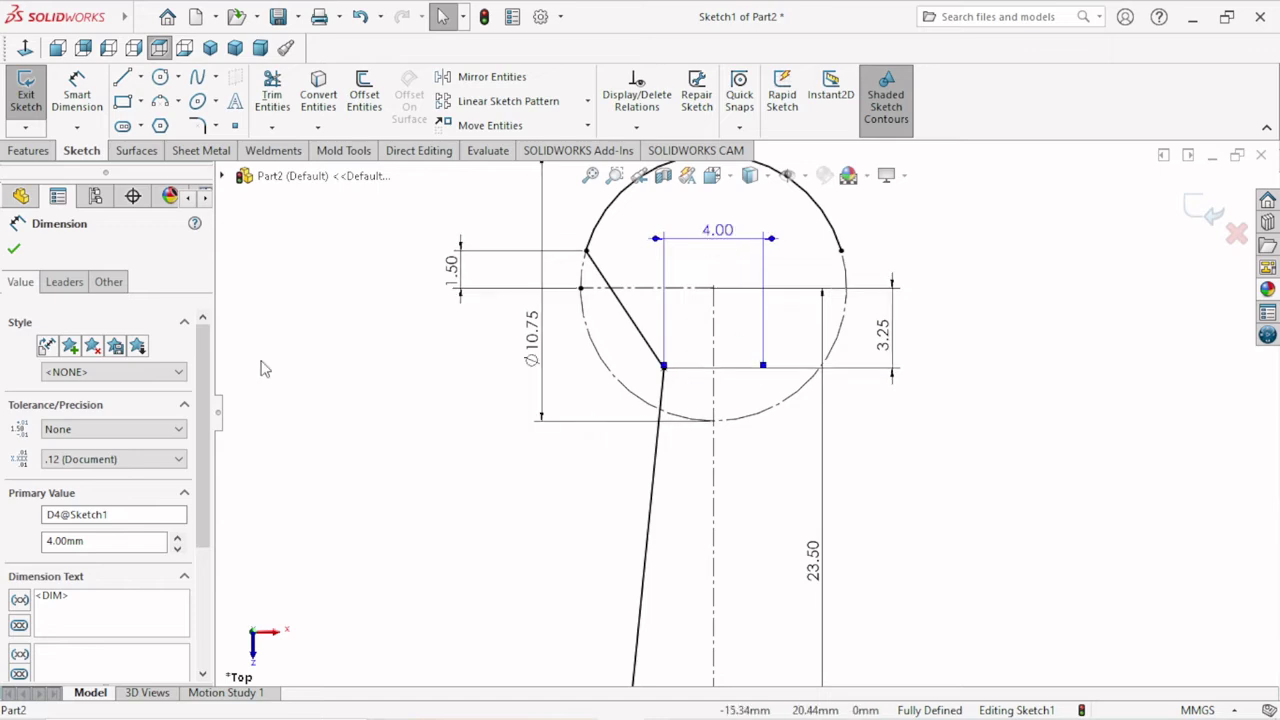
{"action": "left_click", "coordinate": [14, 250]}
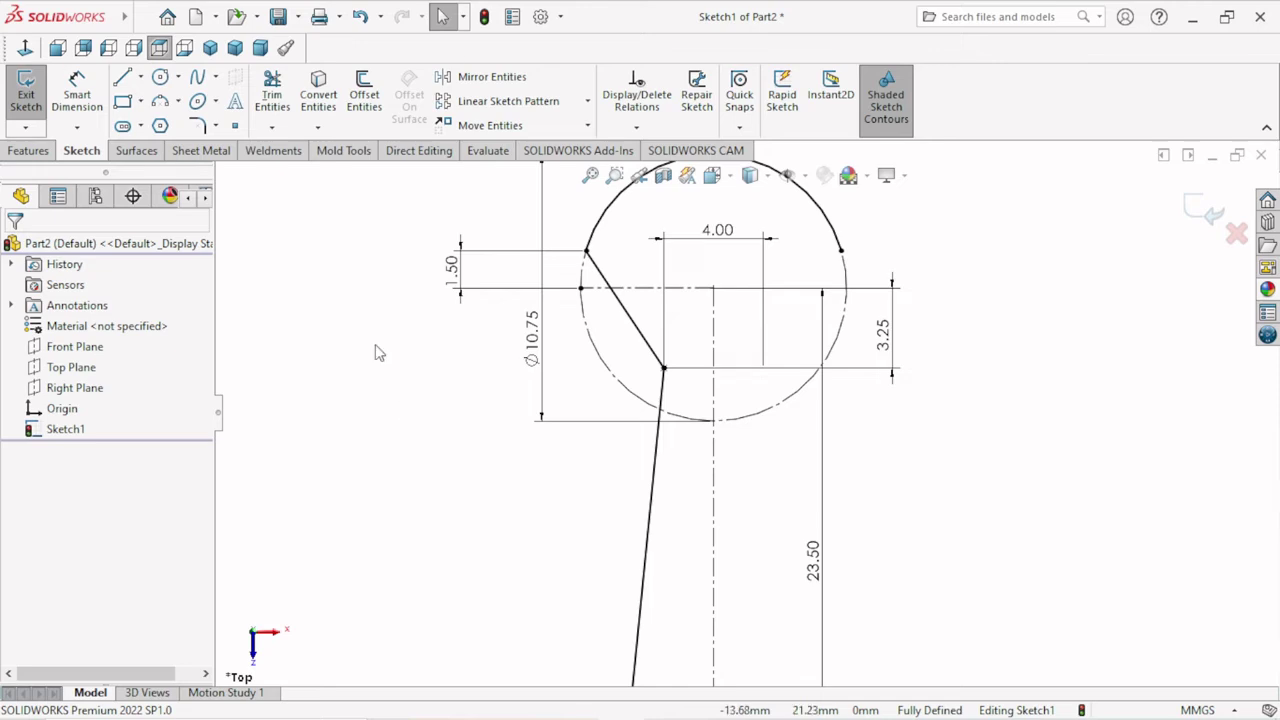
{"action": "scroll", "coordinate": [745, 470], "scroll_direction": "up", "scroll_amount": 2}
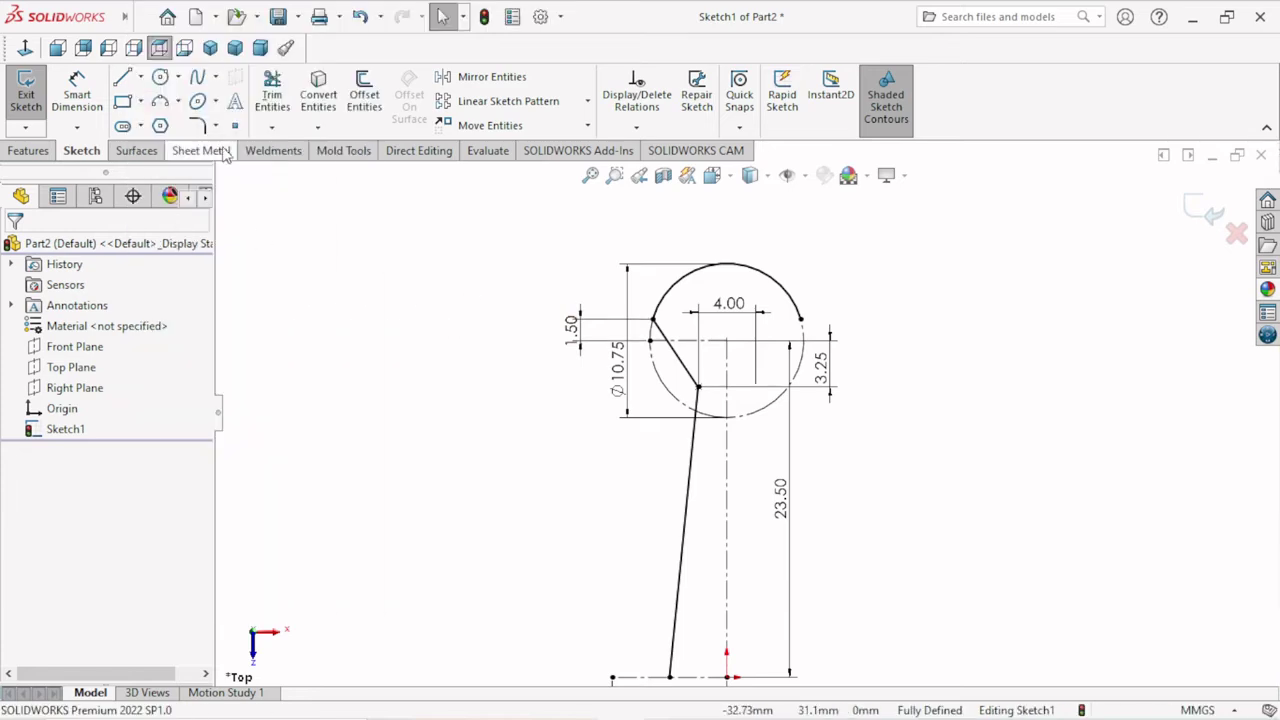
Step: Round the corner between the slanted line and the long leg with an R6.00 sketch fillet
{"action": "left_click", "coordinate": [199, 128]}
{"action": "scroll", "coordinate": [703, 428], "scroll_direction": "down", "scroll_amount": 3}
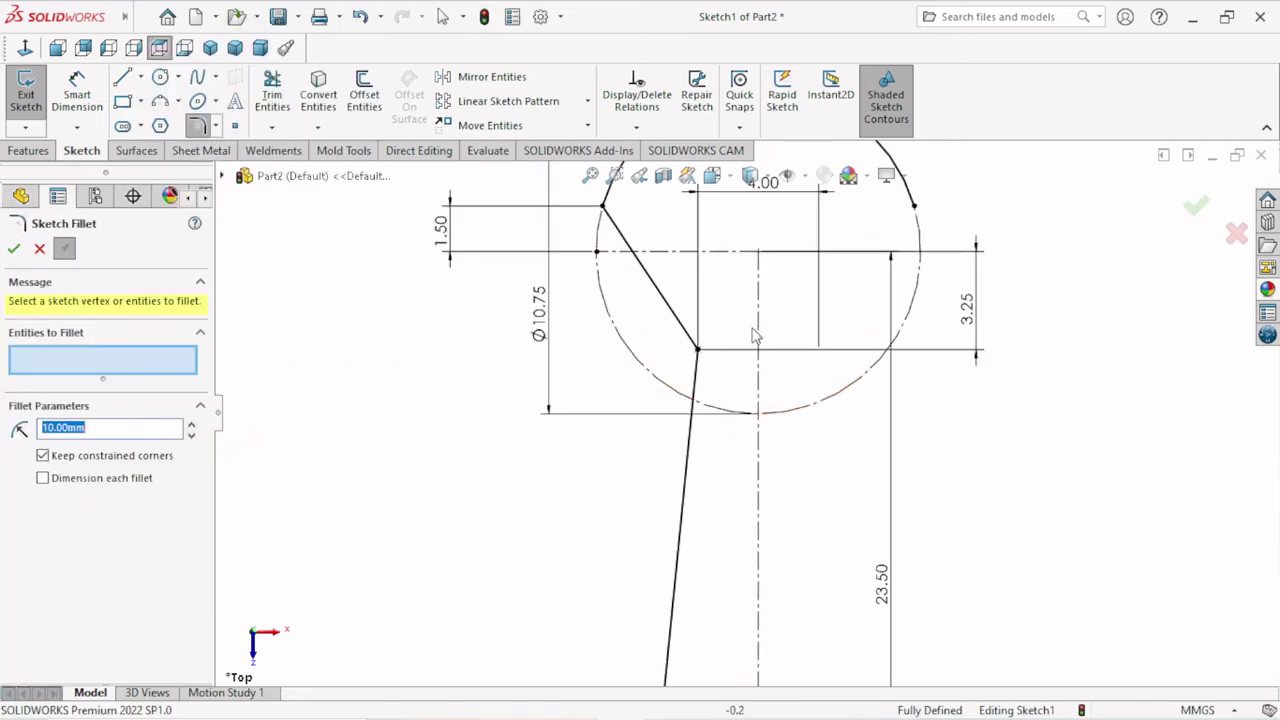
{"action": "scroll", "coordinate": [703, 428], "scroll_direction": "down", "scroll_amount": 1}
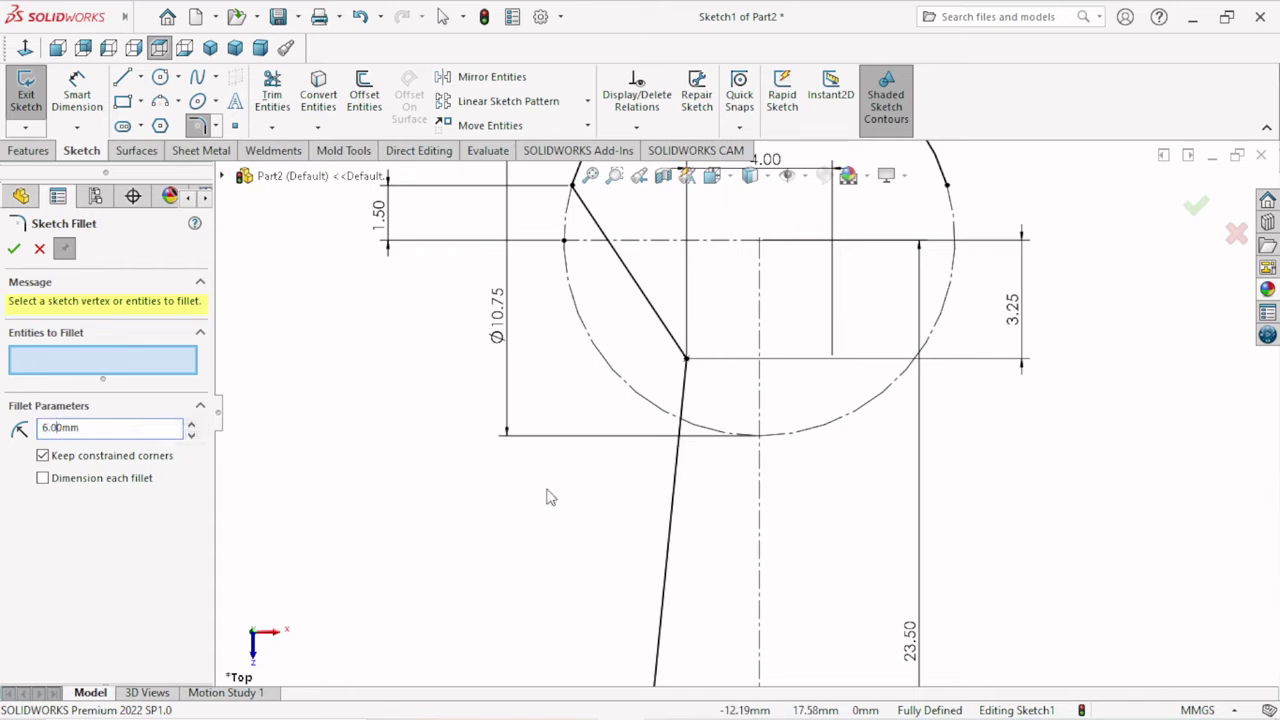
{"action": "left_click", "coordinate": [680, 352]}
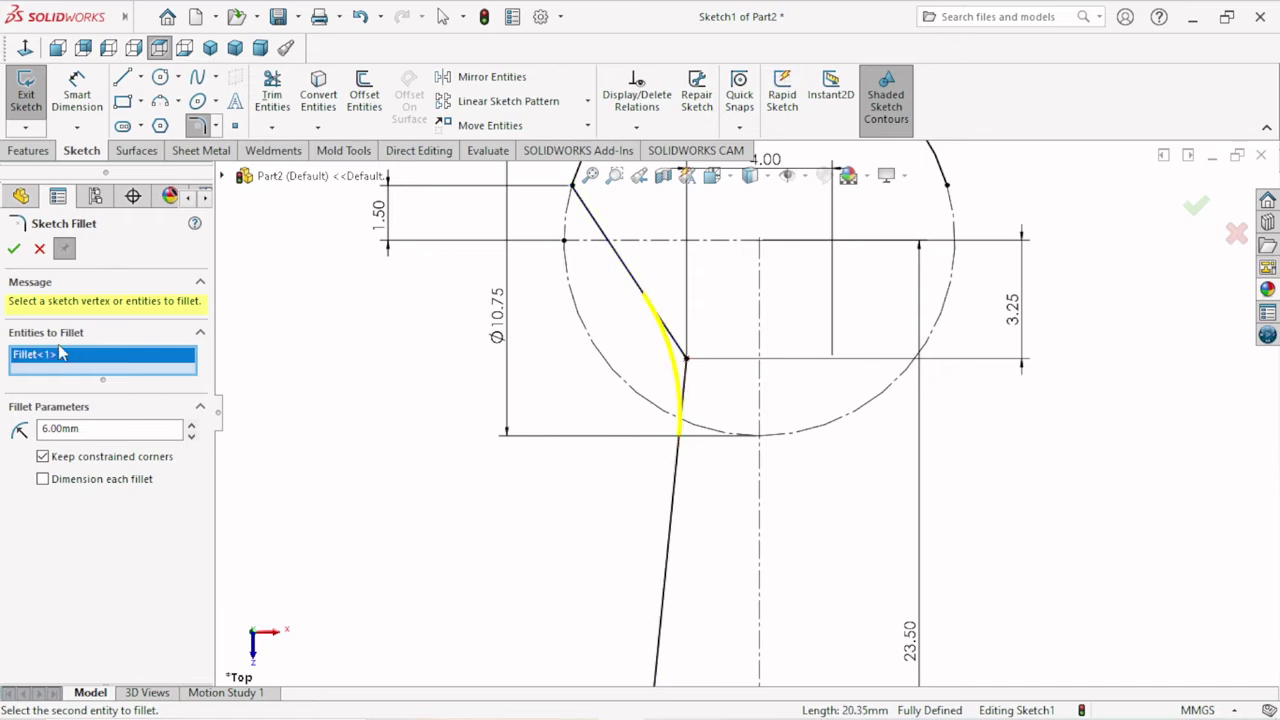
{"action": "left_click", "coordinate": [13, 252]}
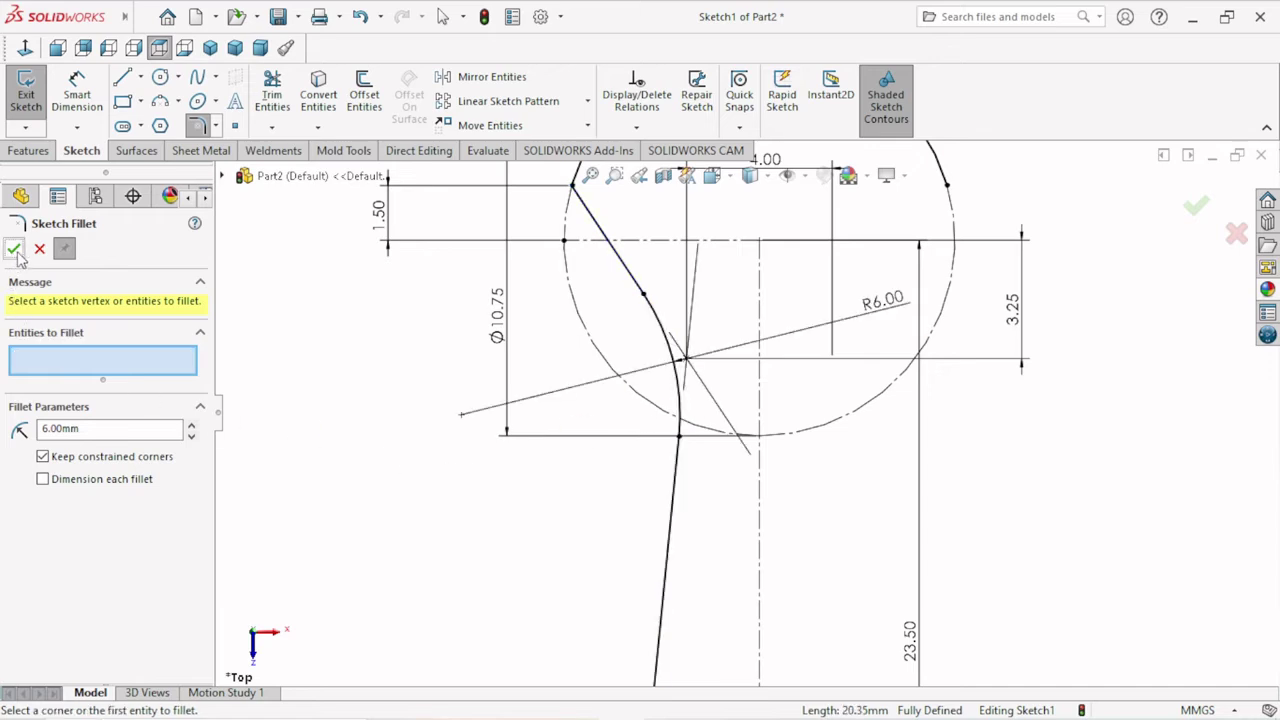
Step: Select the fillet radius value so it can be replaced with 2 mm
{"action": "scroll", "coordinate": [586, 509], "scroll_direction": "up", "scroll_amount": 3}
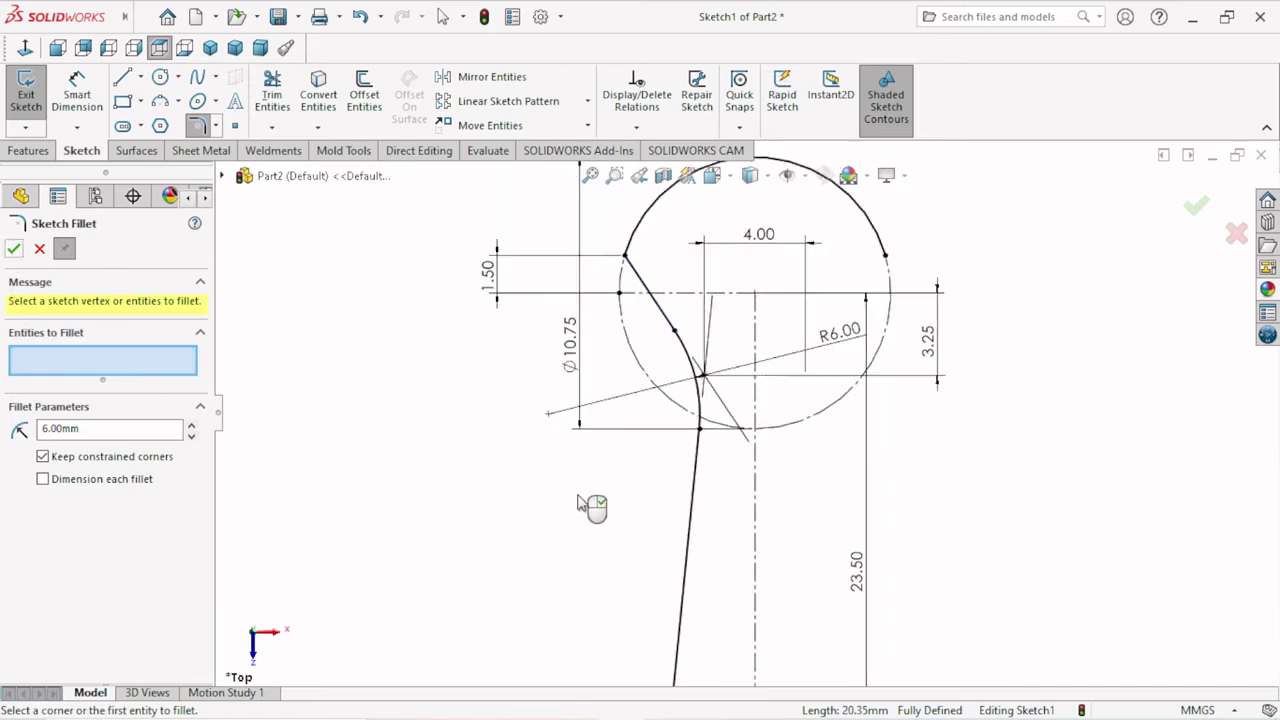
{"action": "scroll", "coordinate": [749, 394], "scroll_direction": "down", "scroll_amount": 2}
{"action": "scroll", "coordinate": [723, 363], "scroll_direction": "down", "scroll_amount": 2}
{"action": "scroll", "coordinate": [666, 414], "scroll_direction": "down", "scroll_amount": 2}
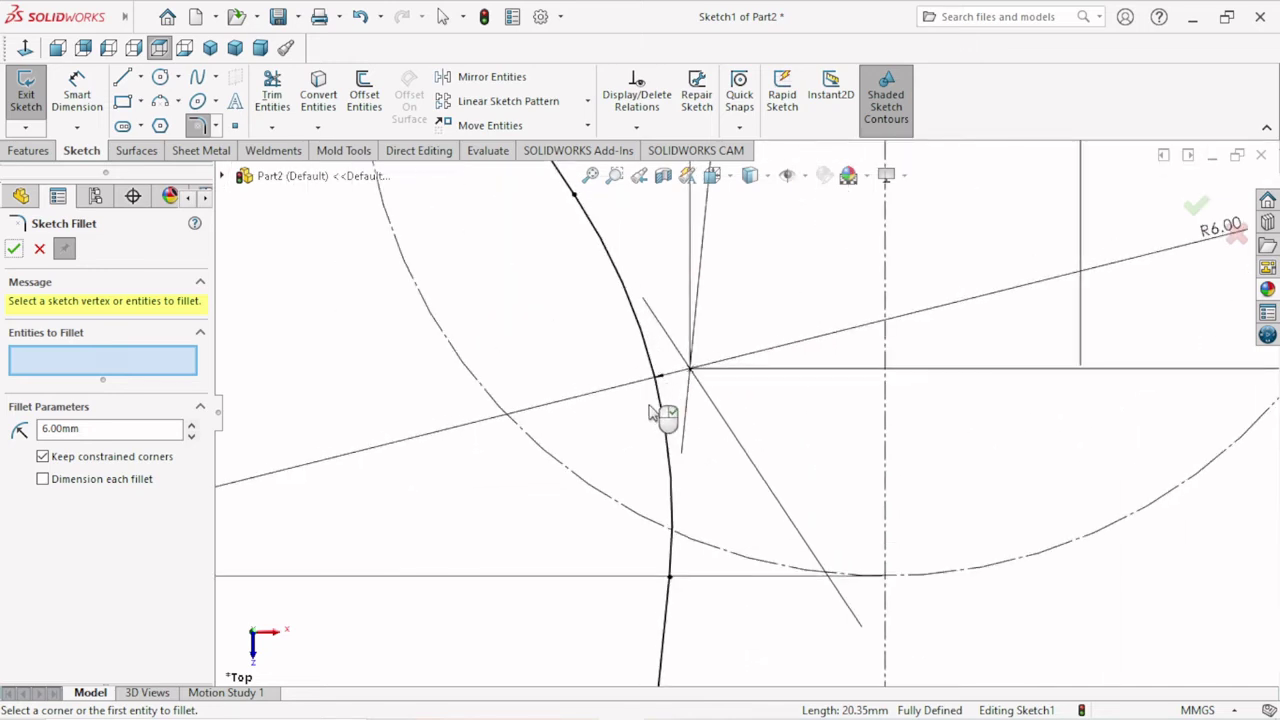
{"action": "scroll", "coordinate": [660, 418], "scroll_direction": "up", "scroll_amount": 2}
{"action": "scroll", "coordinate": [660, 418], "scroll_direction": "up", "scroll_amount": 2}
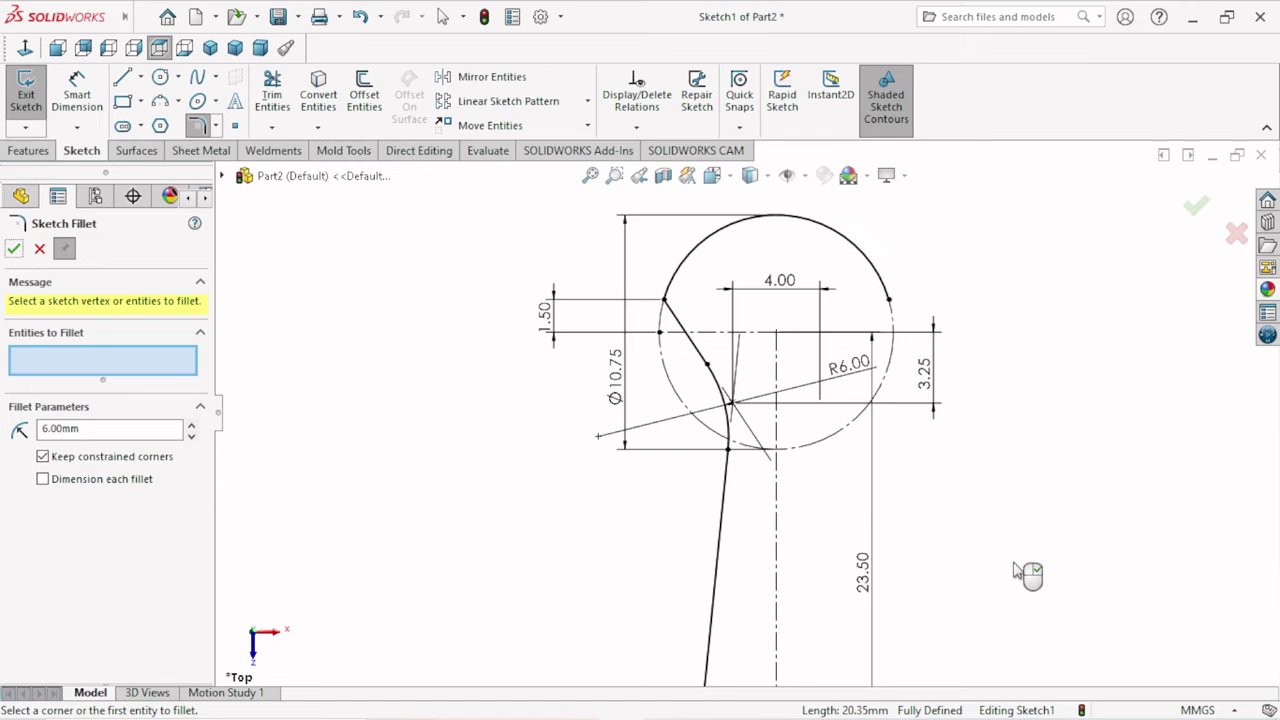
{"action": "scroll", "coordinate": [987, 569], "scroll_direction": "up", "scroll_amount": 1}
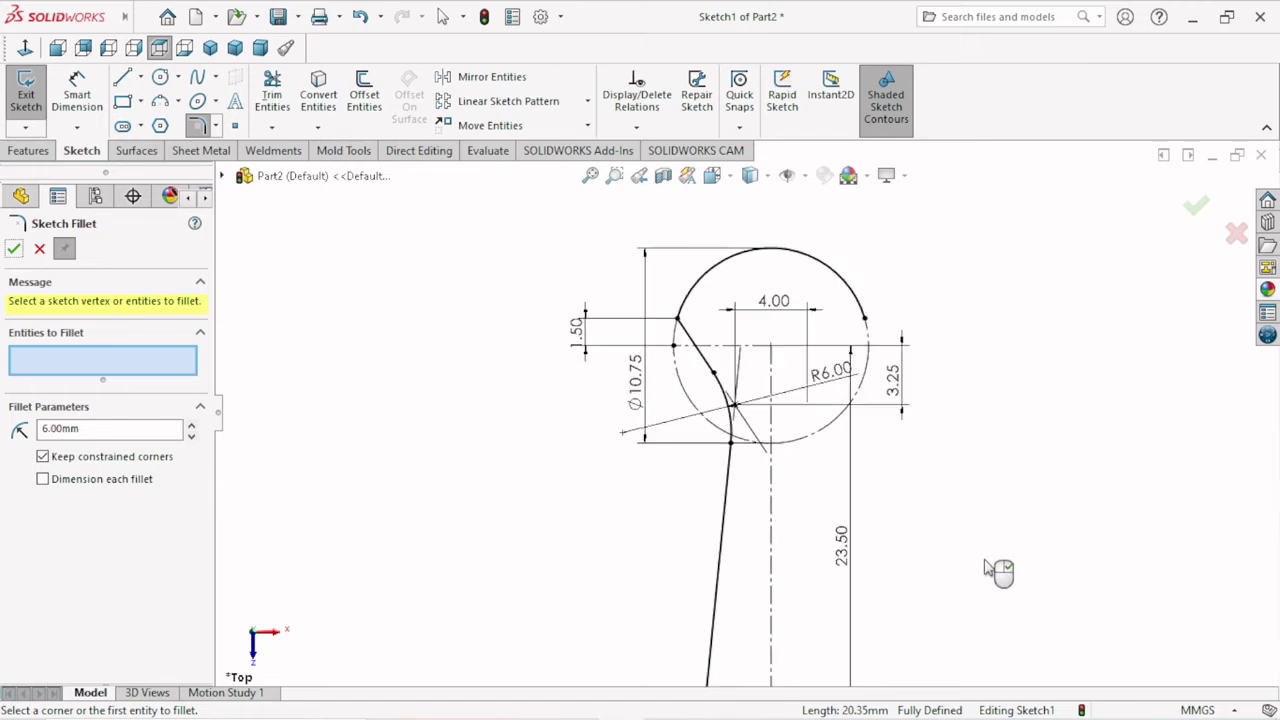
{"action": "scroll", "coordinate": [975, 575], "scroll_direction": "down", "scroll_amount": 1}
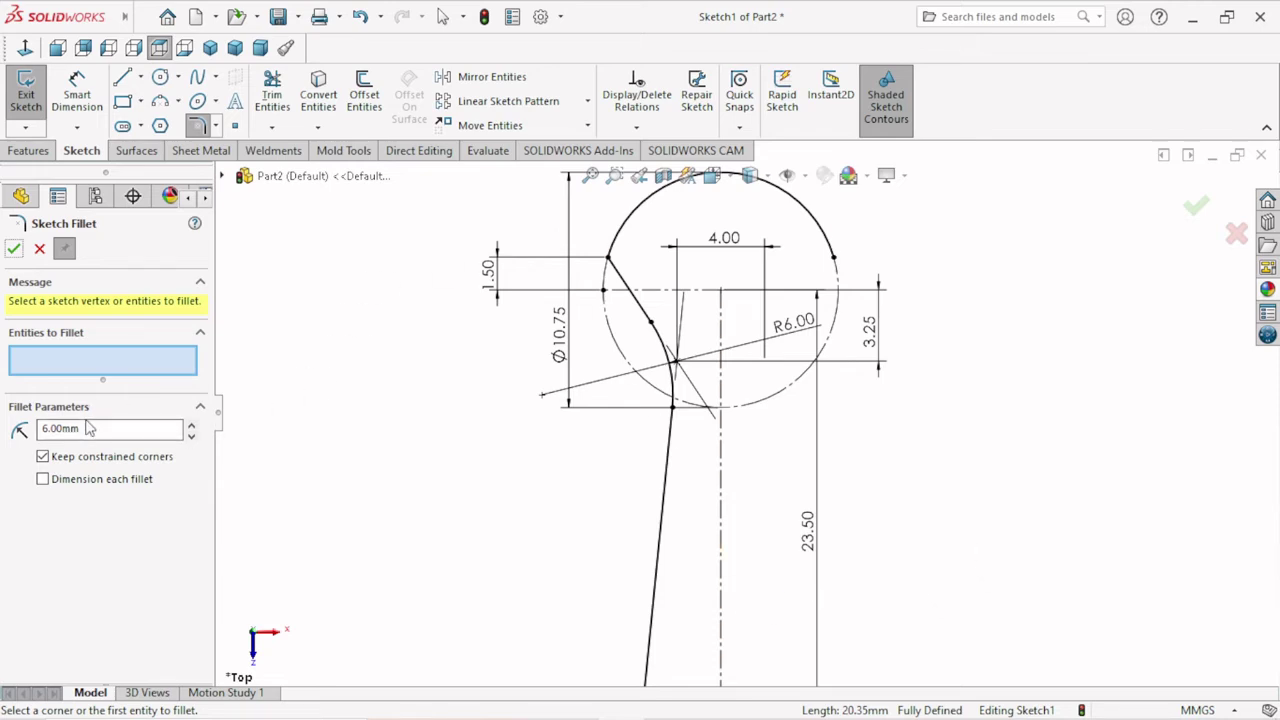
{"action": "left_click_drag", "start_coordinate": [101, 428], "coordinate": [3, 428]}
{"action": "type", "text": "2"}
Step: Draw a short horizontal foot line closing the bottom of the profile
{"action": "key", "text": "z"}
{"action": "key", "text": "z"}
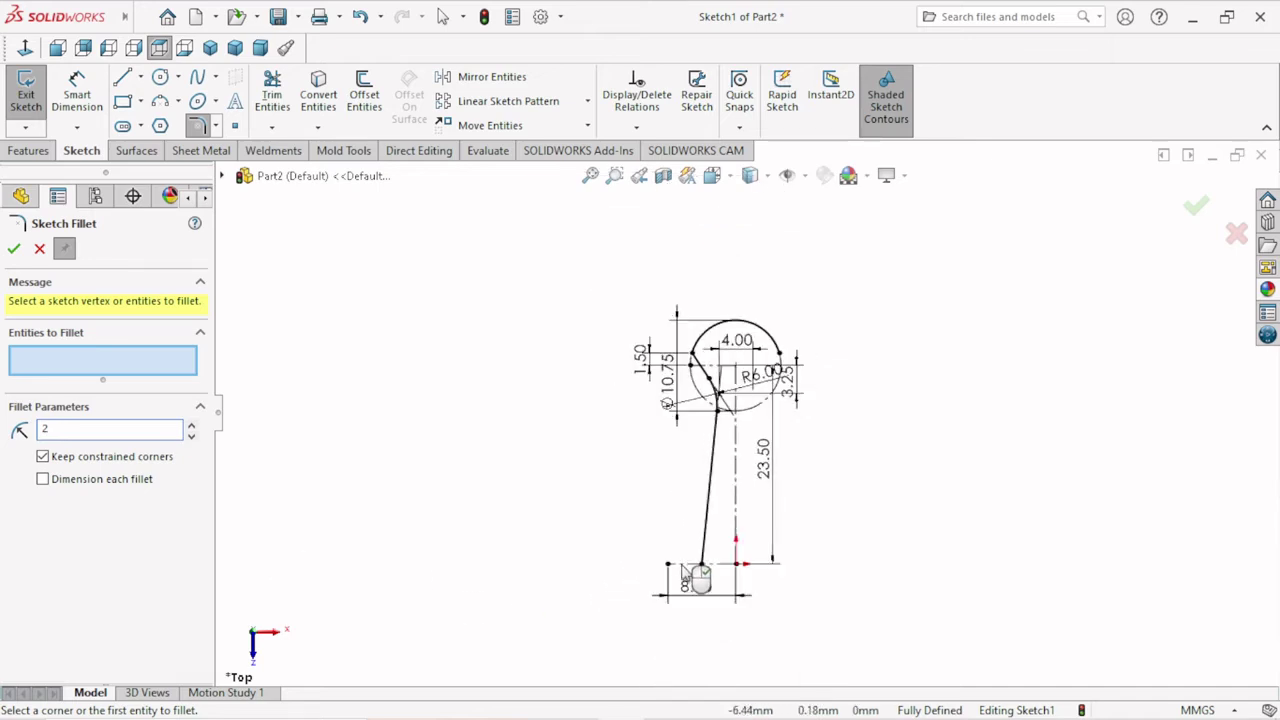
{"action": "scroll", "coordinate": [700, 558], "scroll_direction": "down", "scroll_amount": 3}
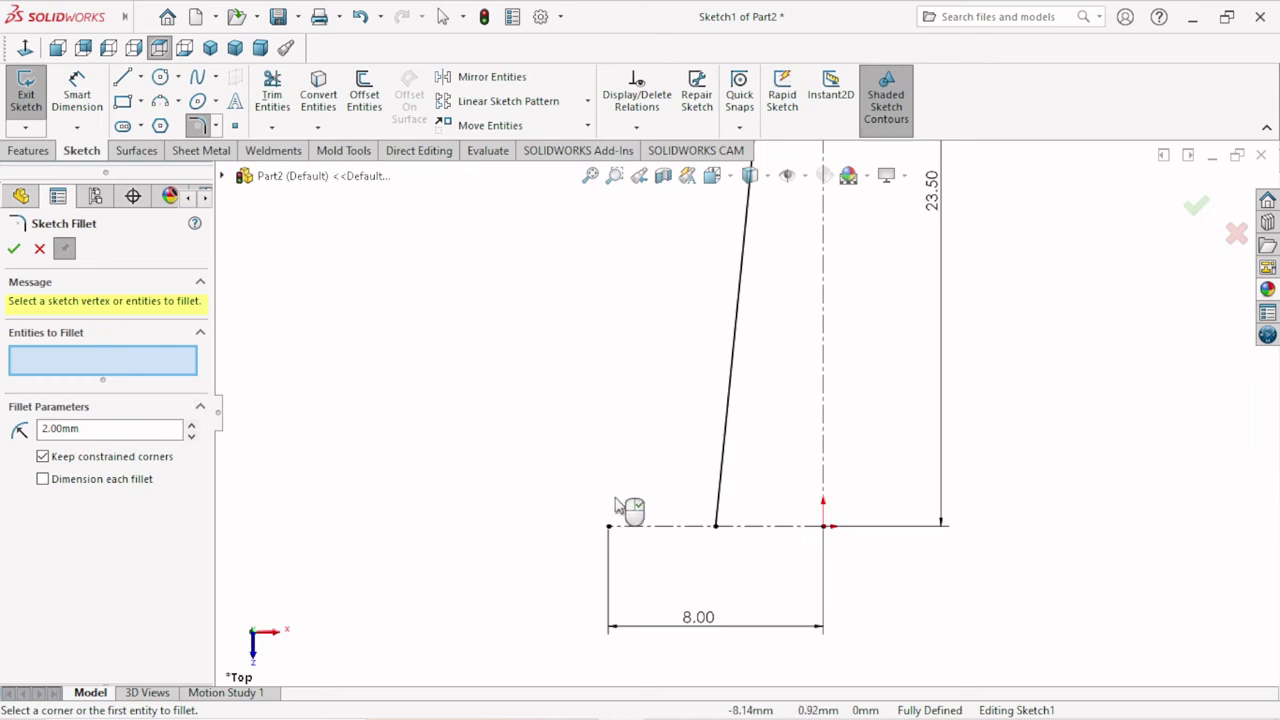
{"action": "left_click", "coordinate": [39, 249]}
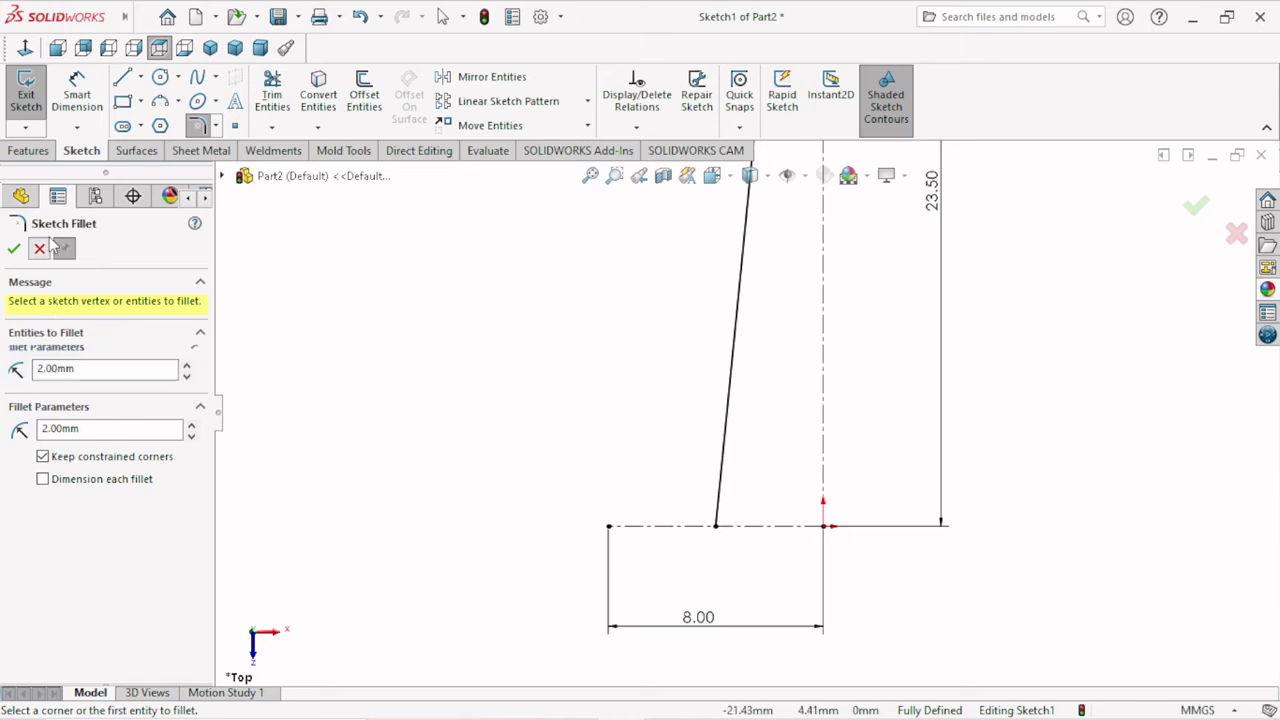
{"action": "key", "text": "l"}
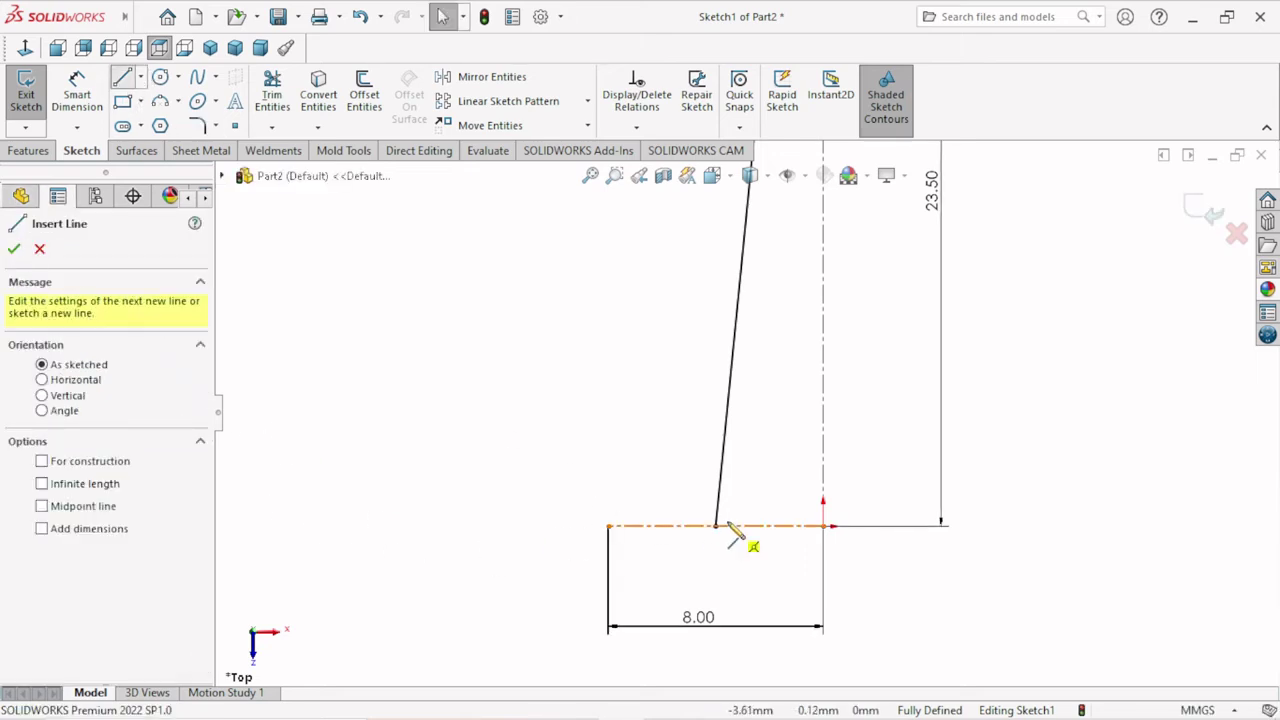
{"action": "left_click_drag", "start_coordinate": [716, 526], "coordinate": [610, 526]}
{"action": "left_click", "coordinate": [611, 526]}
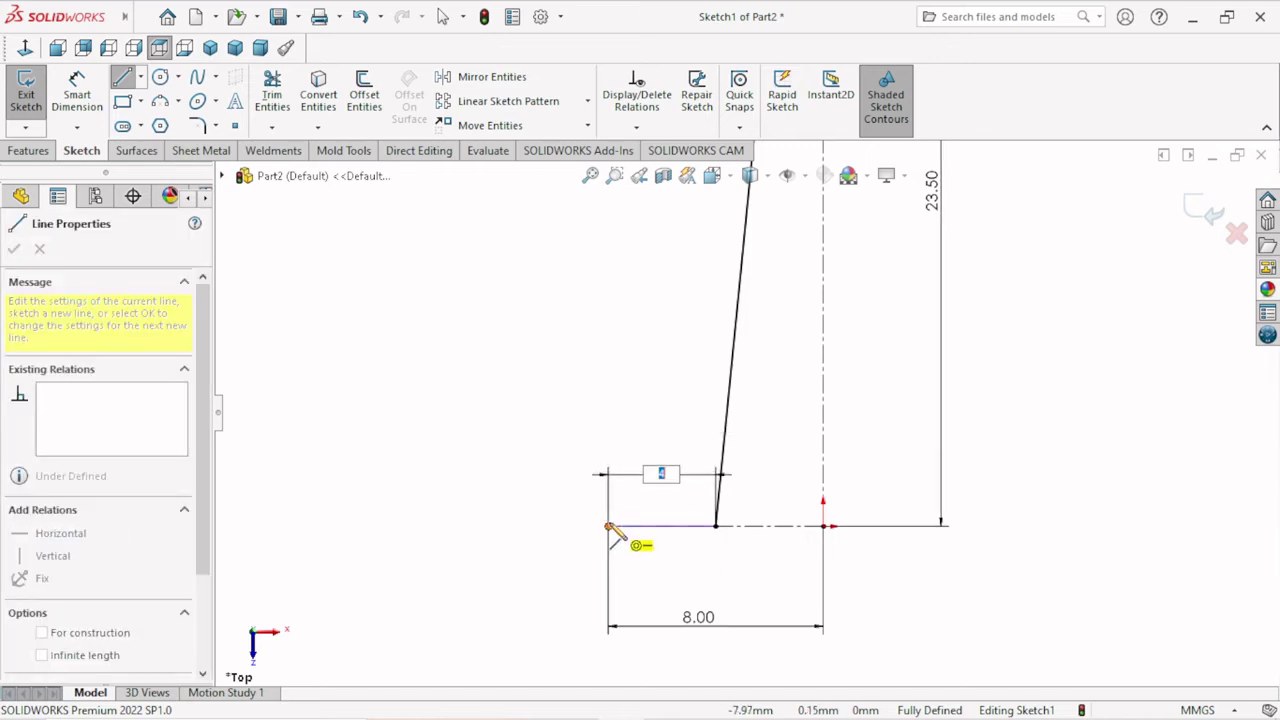
{"action": "right_click", "coordinate": [548, 482]}
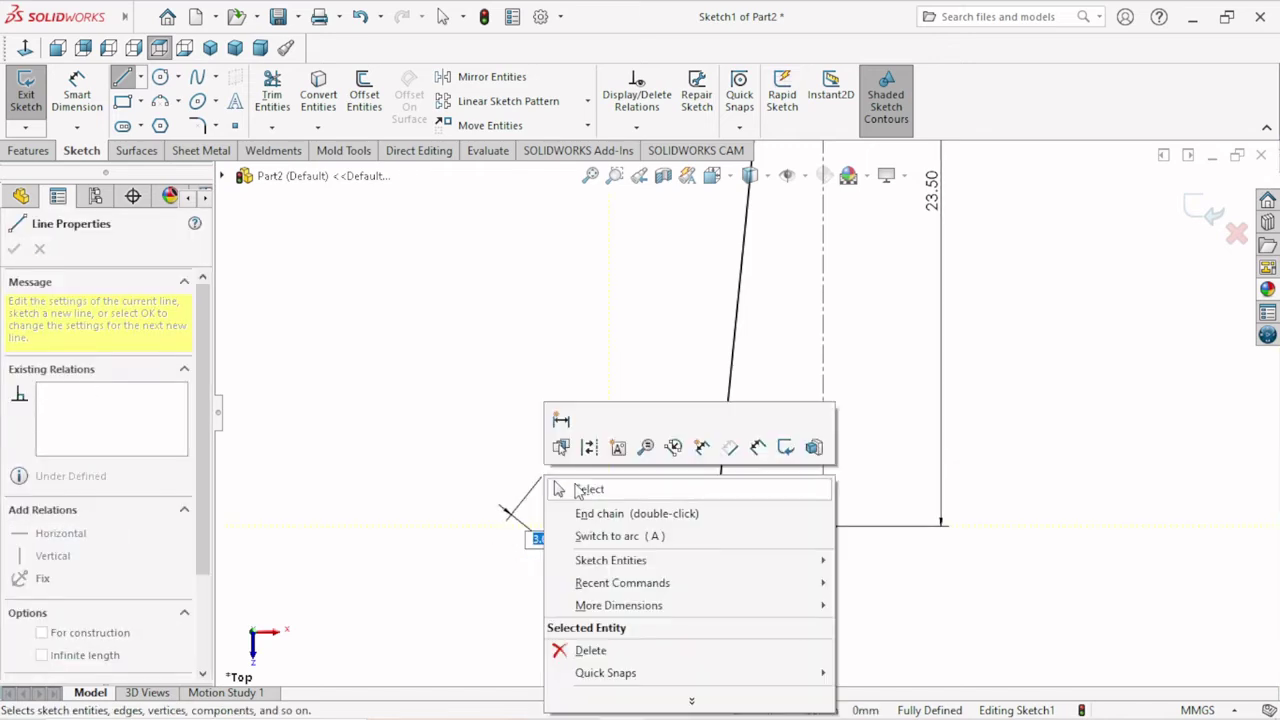
{"action": "left_click", "coordinate": [560, 489]}
Step: Round the leg-to-foot corner and the slanted-line-to-arc corner with R2.00 fillets
{"action": "left_click", "coordinate": [198, 125]}
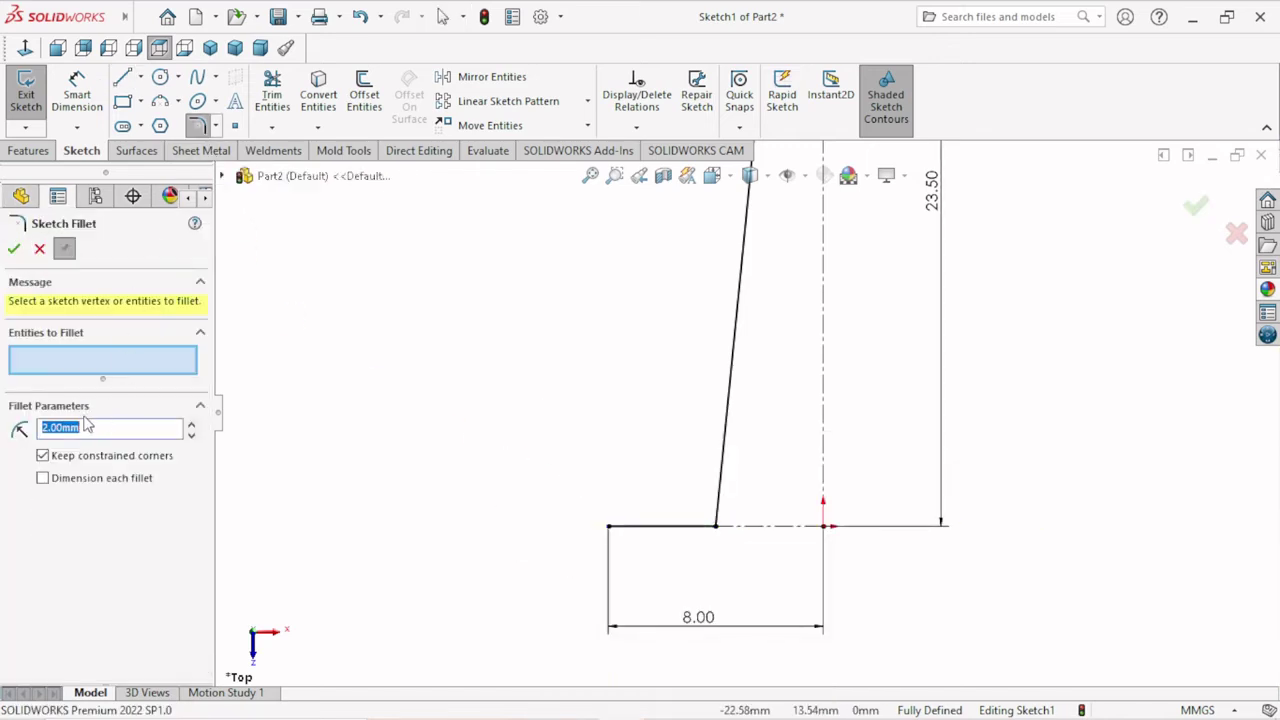
{"action": "left_click", "coordinate": [716, 527]}
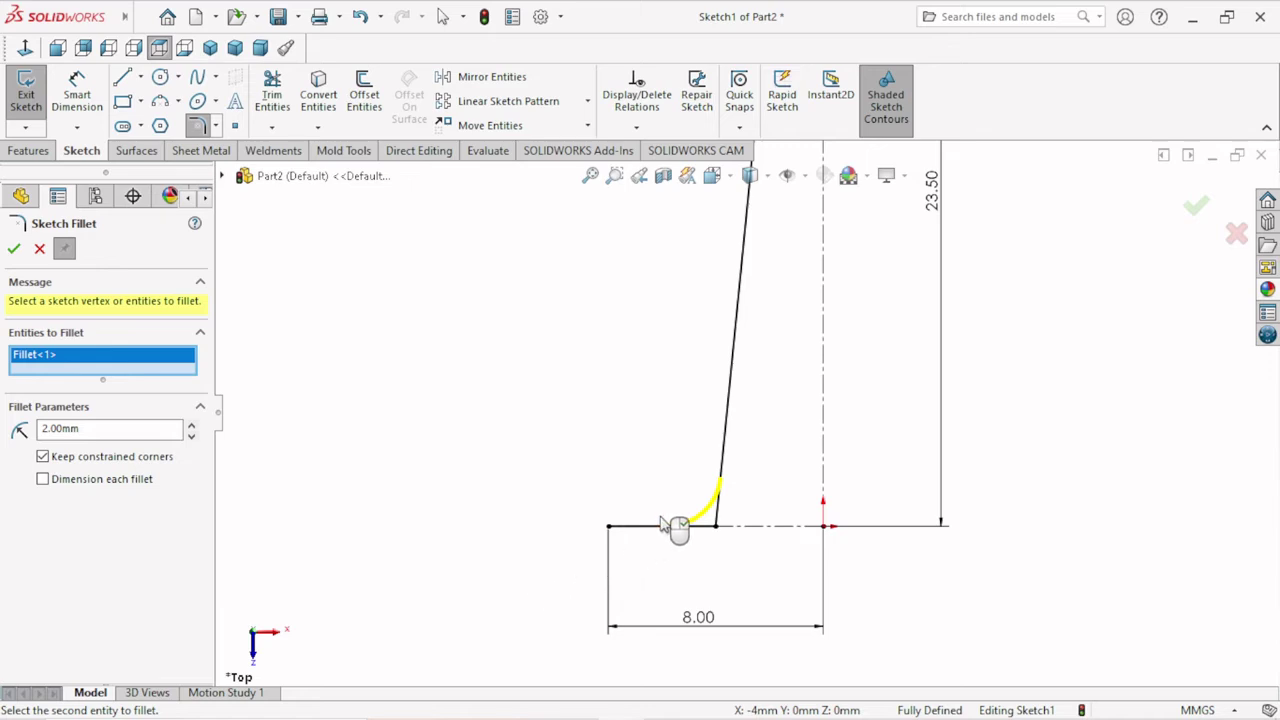
{"action": "key", "text": "f"}
{"action": "left_click", "coordinate": [14, 249]}
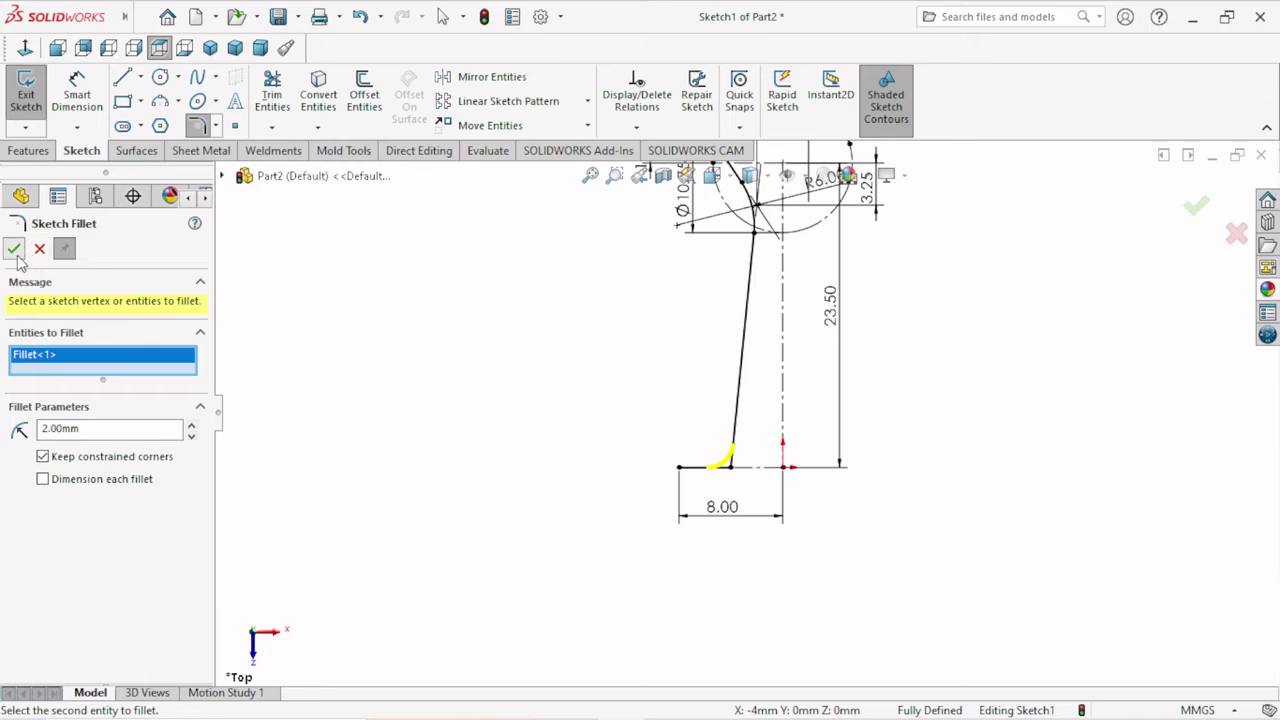
{"action": "scroll", "coordinate": [700, 395], "scroll_direction": "up", "scroll_amount": 3}
{"action": "scroll", "coordinate": [783, 332], "scroll_direction": "down", "scroll_amount": 3}
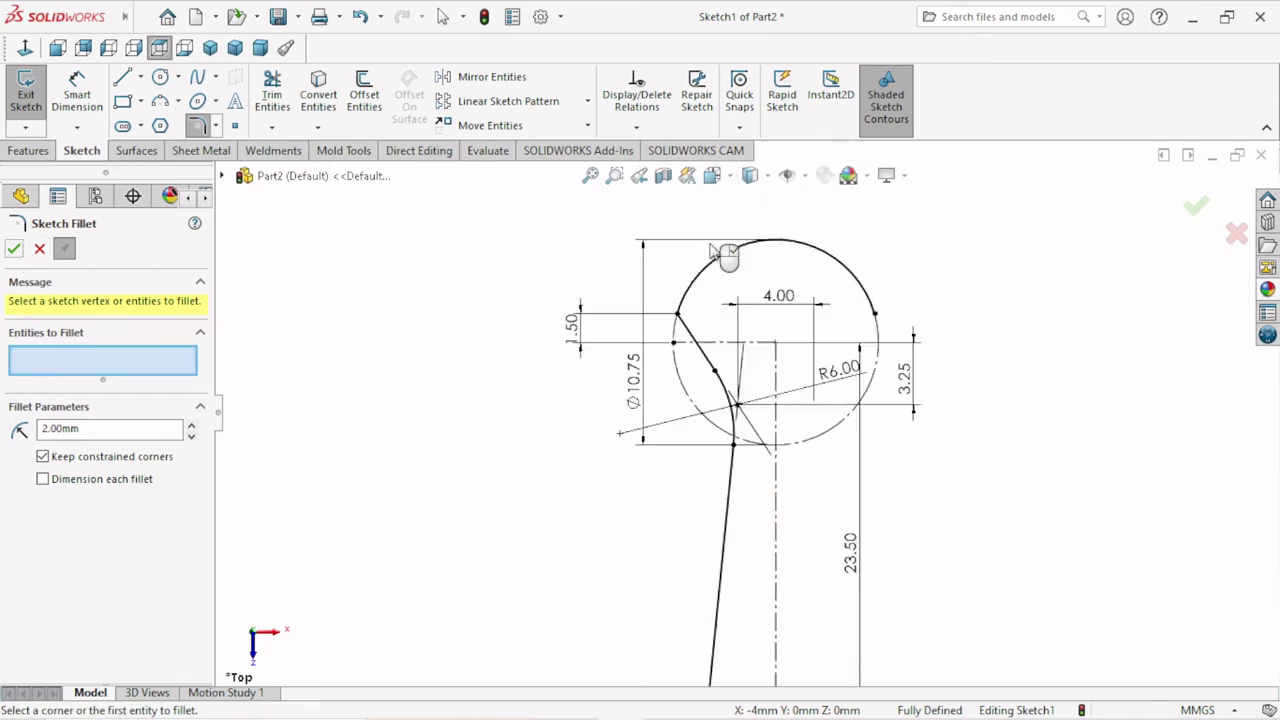
{"action": "scroll", "coordinate": [715, 322], "scroll_direction": "down", "scroll_amount": 3}
{"action": "scroll", "coordinate": [690, 408], "scroll_direction": "down", "scroll_amount": 2}
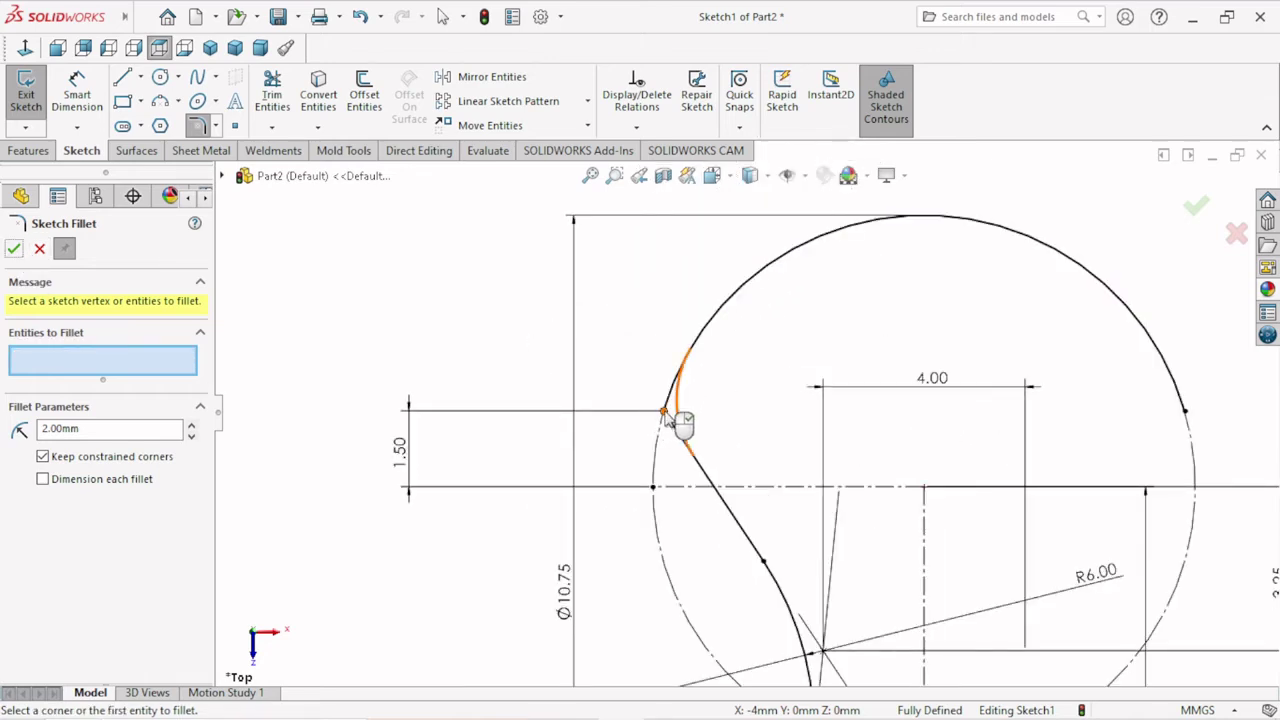
{"action": "left_click", "coordinate": [666, 411]}
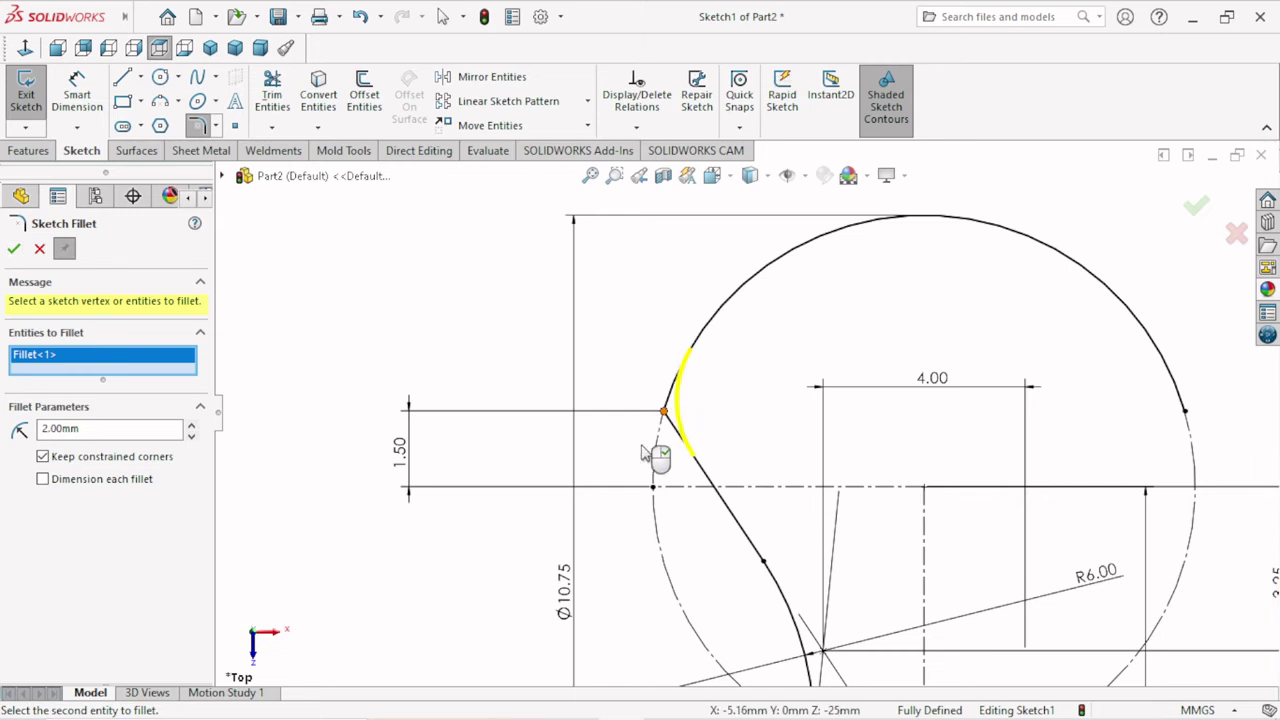
{"action": "left_click", "coordinate": [14, 249]}
{"action": "left_click", "coordinate": [1196, 205]}
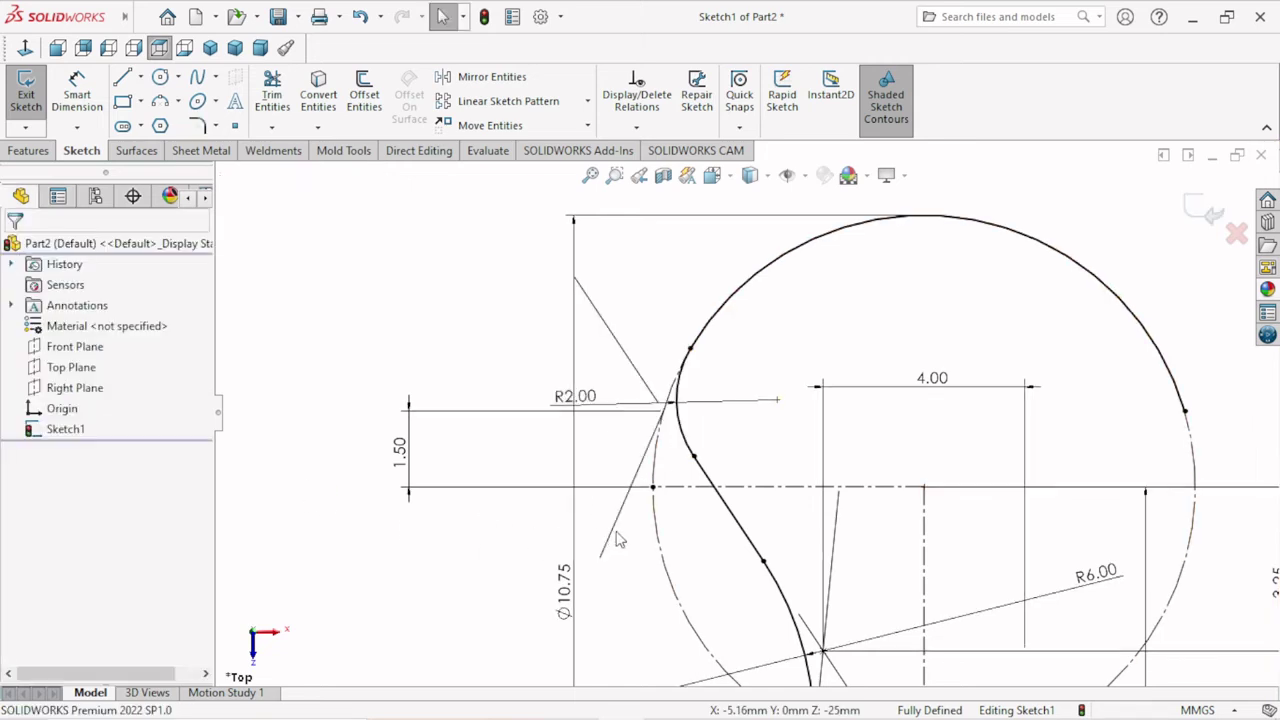
Step: Move the R2.00 dimension clear of the profile
{"action": "scroll", "coordinate": [727, 528], "scroll_direction": "up", "scroll_amount": 2}
{"action": "scroll", "coordinate": [725, 528], "scroll_direction": "up", "scroll_amount": 3}
{"action": "scroll", "coordinate": [822, 588], "scroll_direction": "down", "scroll_amount": 3}
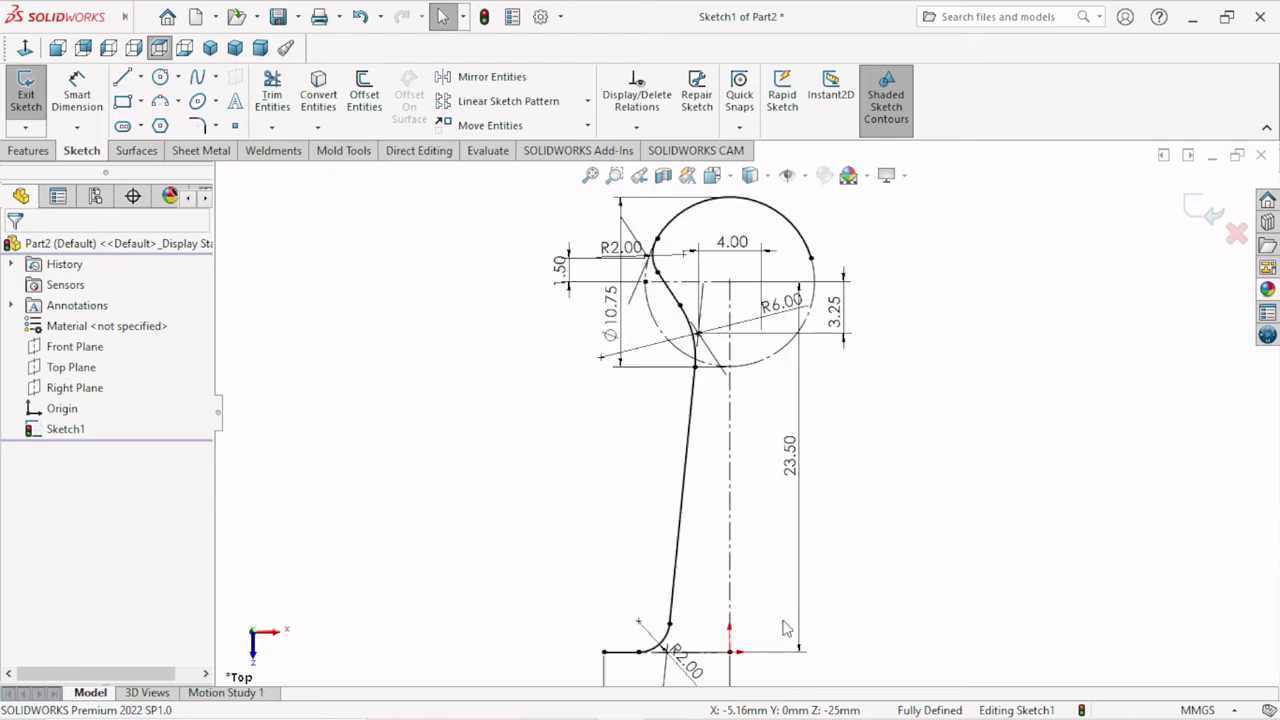
{"action": "scroll", "coordinate": [783, 620], "scroll_direction": "up", "scroll_amount": 2}
{"action": "mouse_move", "coordinate": [700, 598]}
{"action": "left_mouse_down"}
{"action": "mouse_move", "coordinate": [775, 638]}
{"action": "mouse_move", "coordinate": [768, 630]}
{"action": "left_mouse_up"}
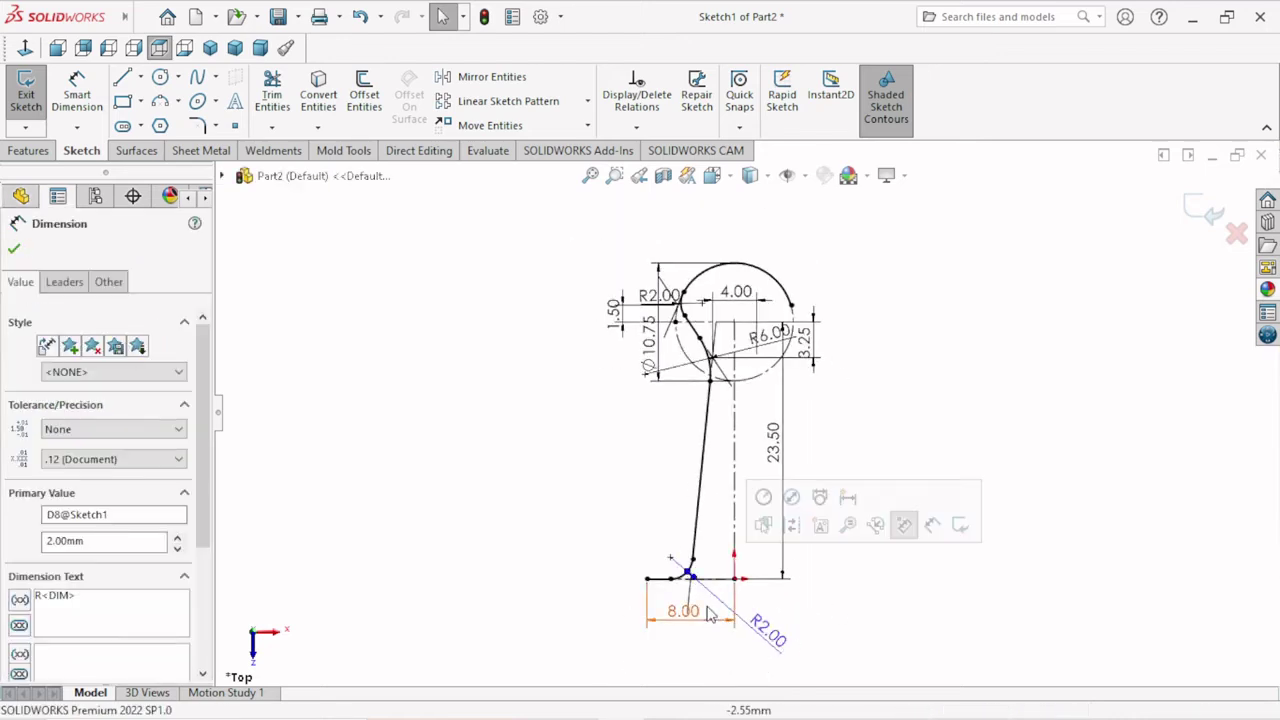
{"action": "scroll", "coordinate": [707, 612], "scroll_direction": "down", "scroll_amount": 2}
{"action": "key", "text": "Escape"}
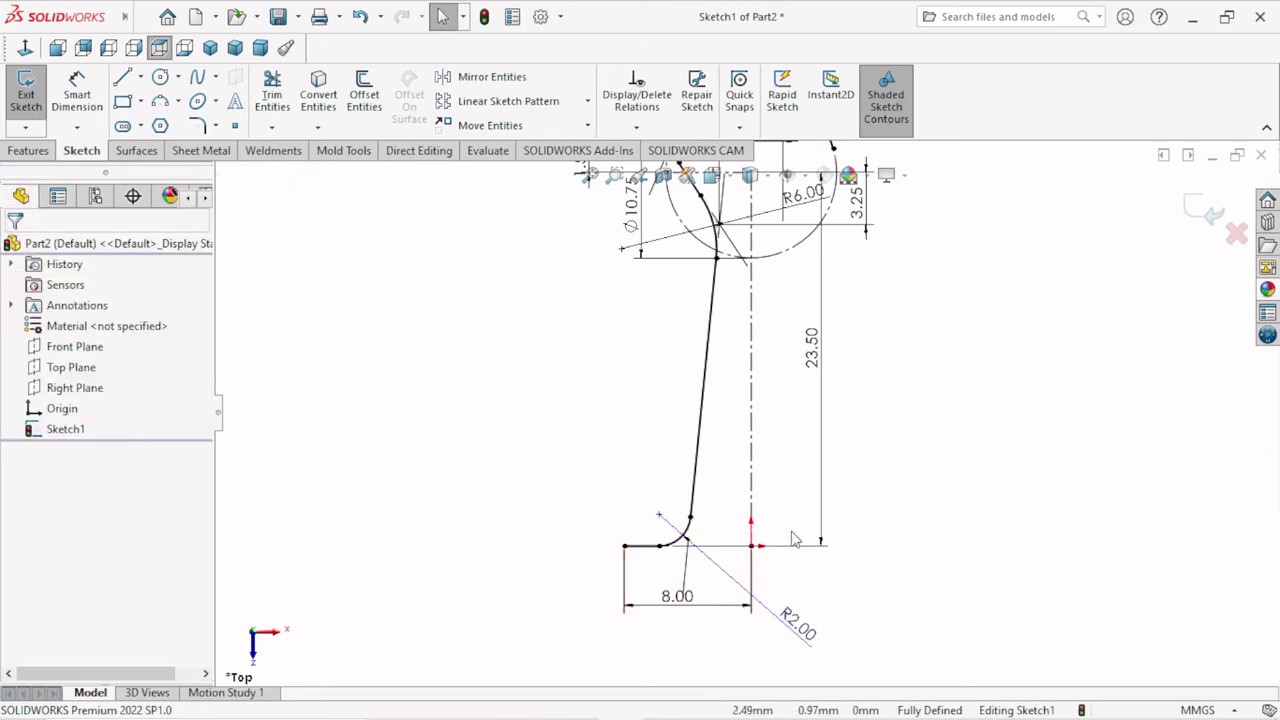
{"action": "scroll", "coordinate": [793, 532], "scroll_direction": "up", "scroll_amount": 1}
{"action": "scroll", "coordinate": [793, 532], "scroll_direction": "up", "scroll_amount": 2}
{"action": "scroll", "coordinate": [805, 395], "scroll_direction": "down", "scroll_amount": 2}
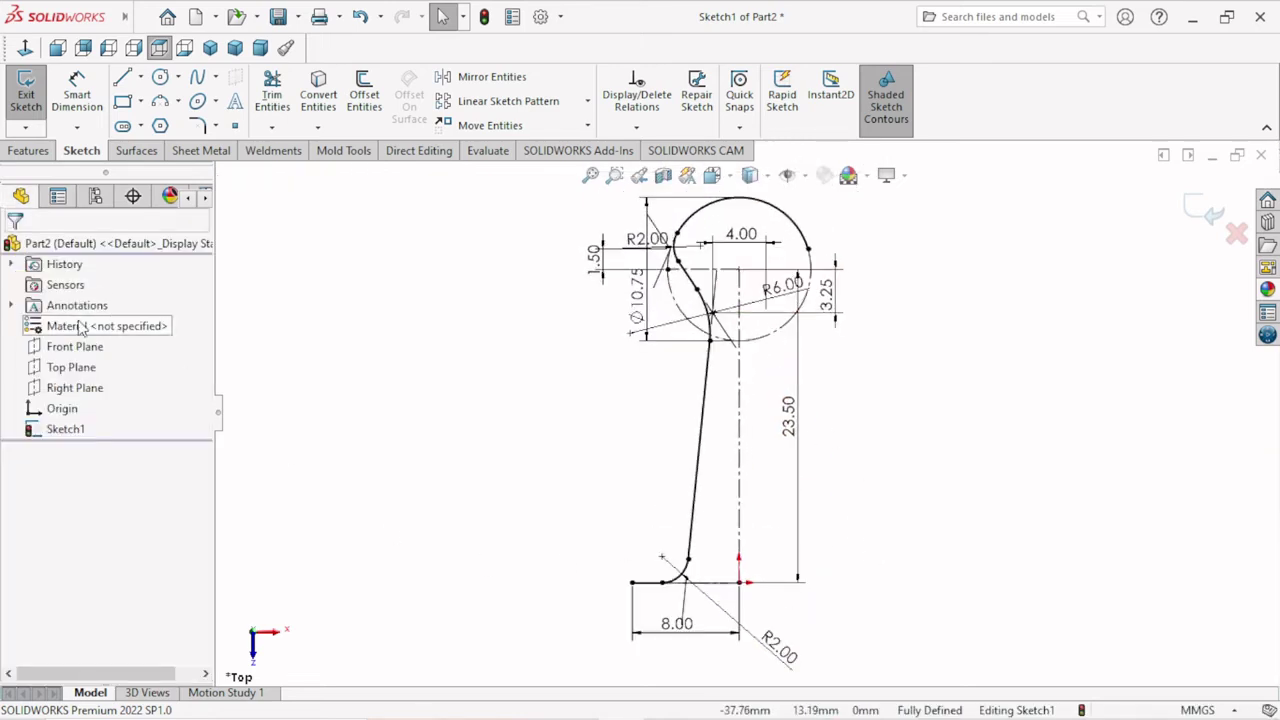
Step: Select Arc5, Line4, Arc3, Line5, Arc4 and Line6 for Mirror Entities
{"action": "left_click", "coordinate": [495, 77]}
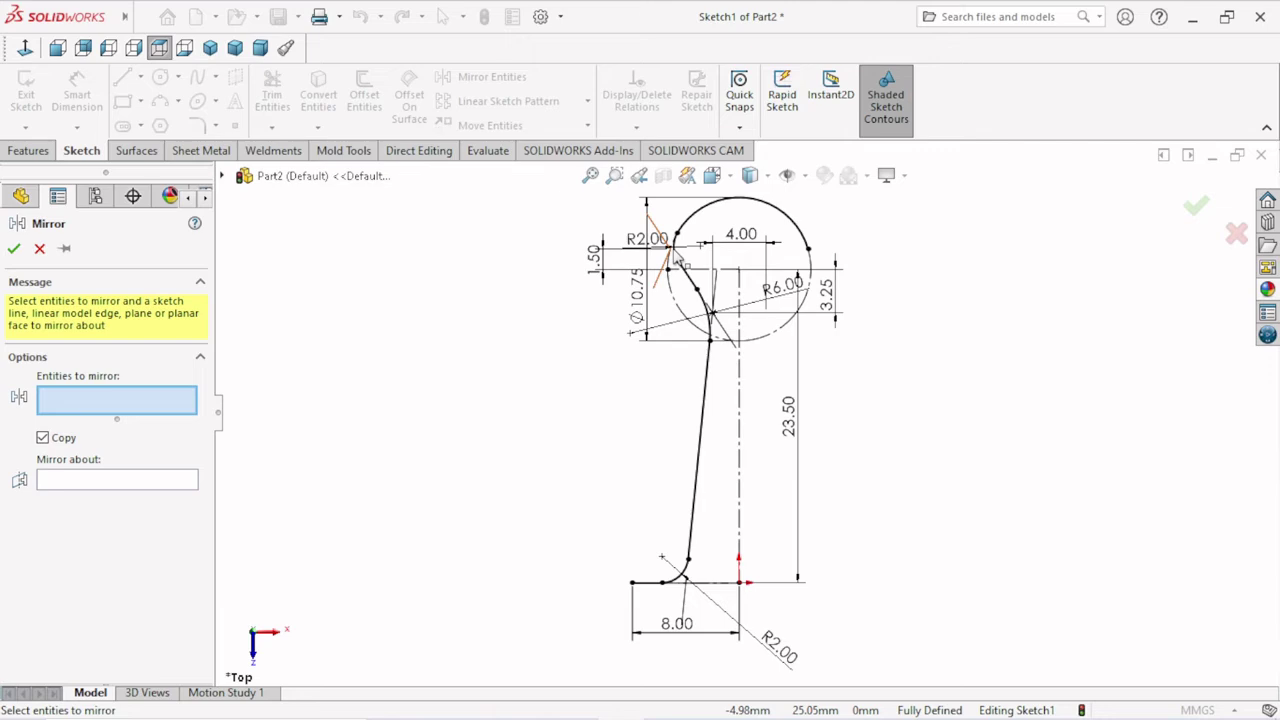
{"action": "scroll", "coordinate": [678, 258], "scroll_direction": "down", "scroll_amount": 5}
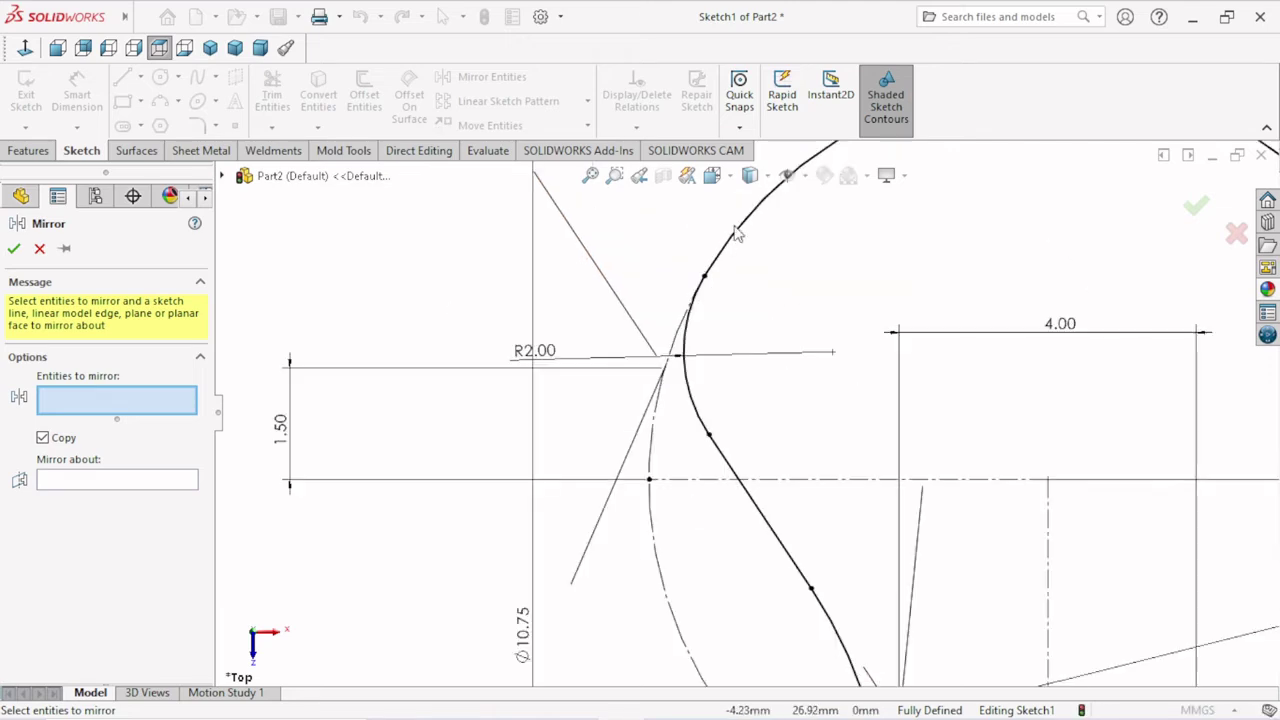
{"action": "left_click", "coordinate": [698, 341]}
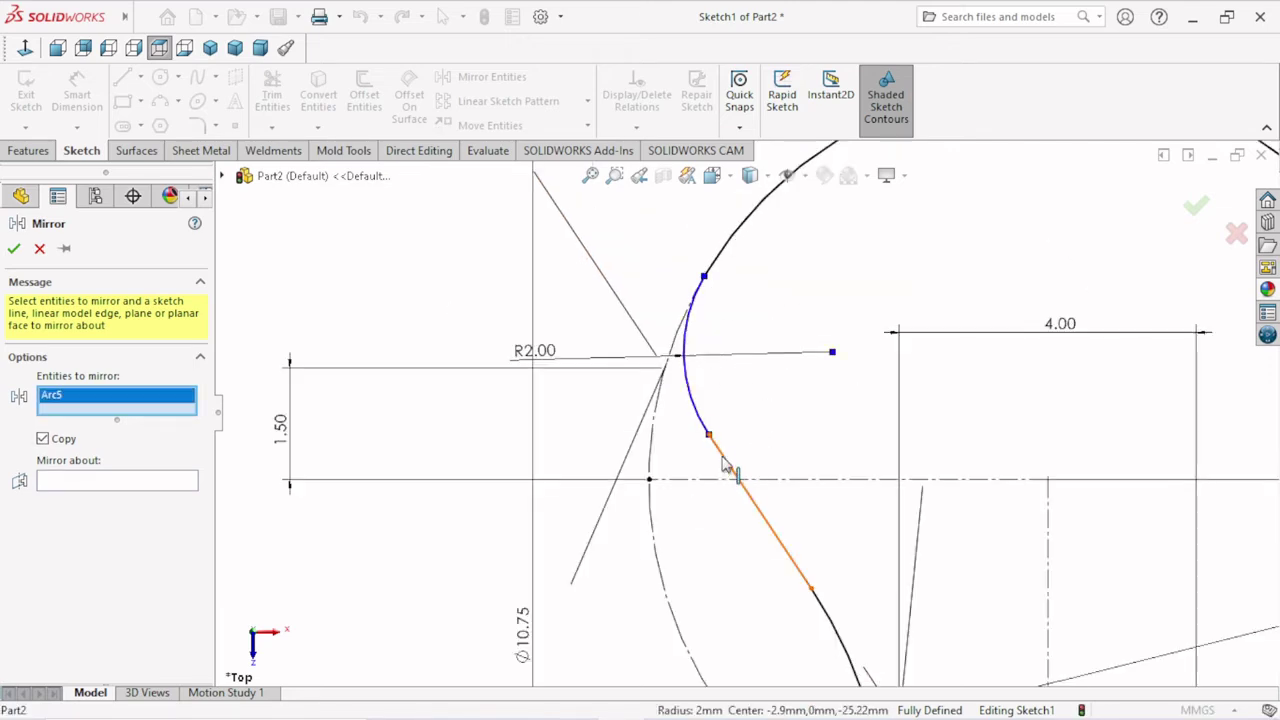
{"action": "left_click", "coordinate": [728, 467]}
{"action": "scroll", "coordinate": [805, 525], "scroll_direction": "up", "scroll_amount": 3}
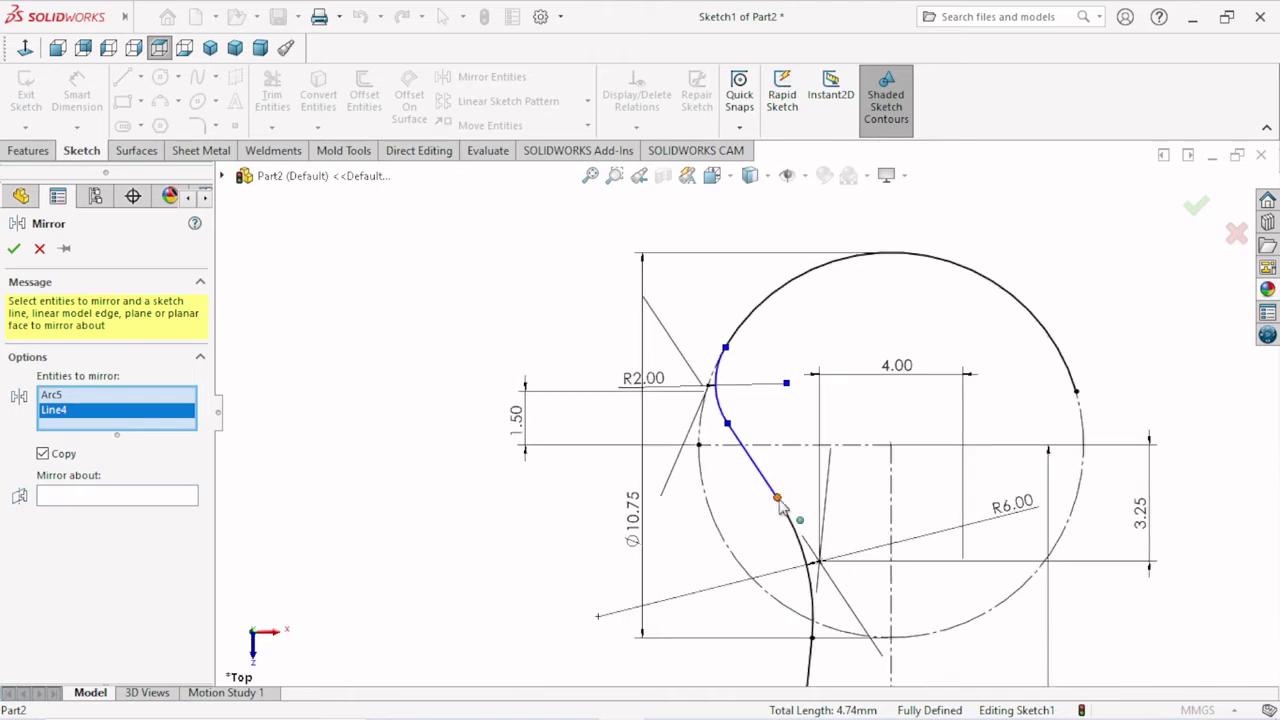
{"action": "left_click", "coordinate": [787, 530]}
{"action": "scroll", "coordinate": [784, 560], "scroll_direction": "up", "scroll_amount": 3}
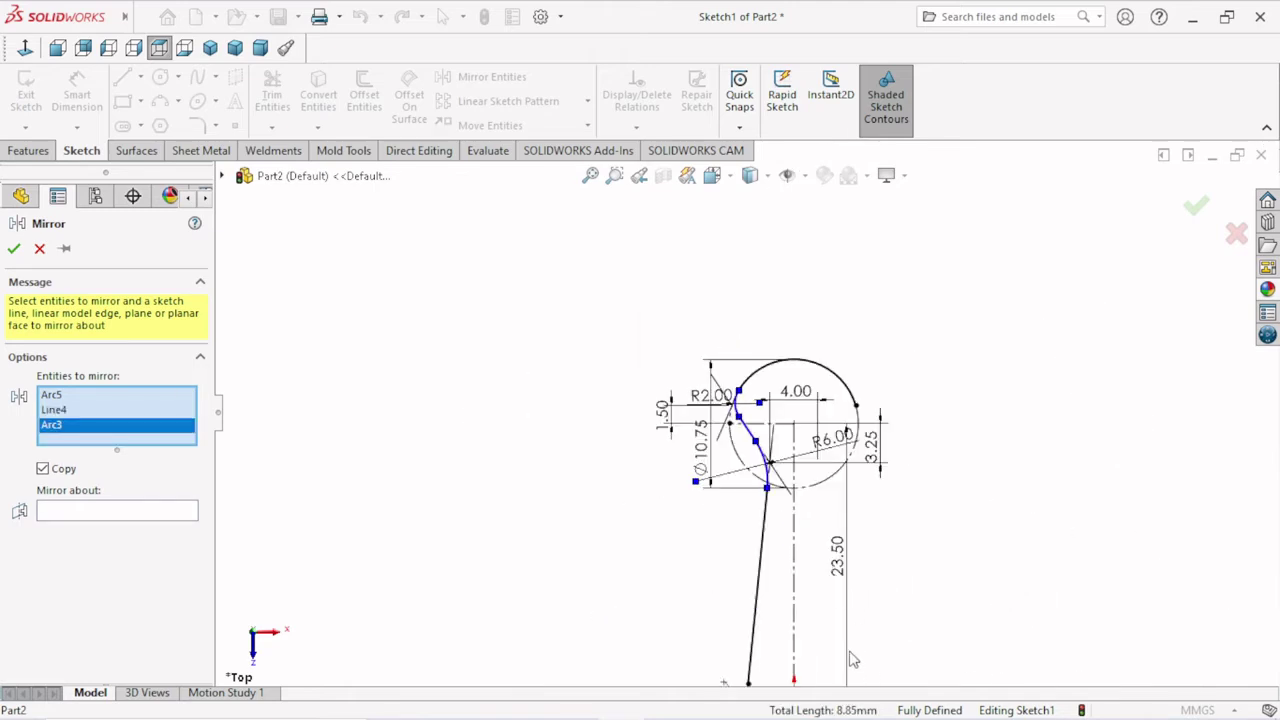
{"action": "scroll", "coordinate": [782, 569], "scroll_direction": "down", "scroll_amount": 3}
{"action": "left_click", "coordinate": [736, 482]}
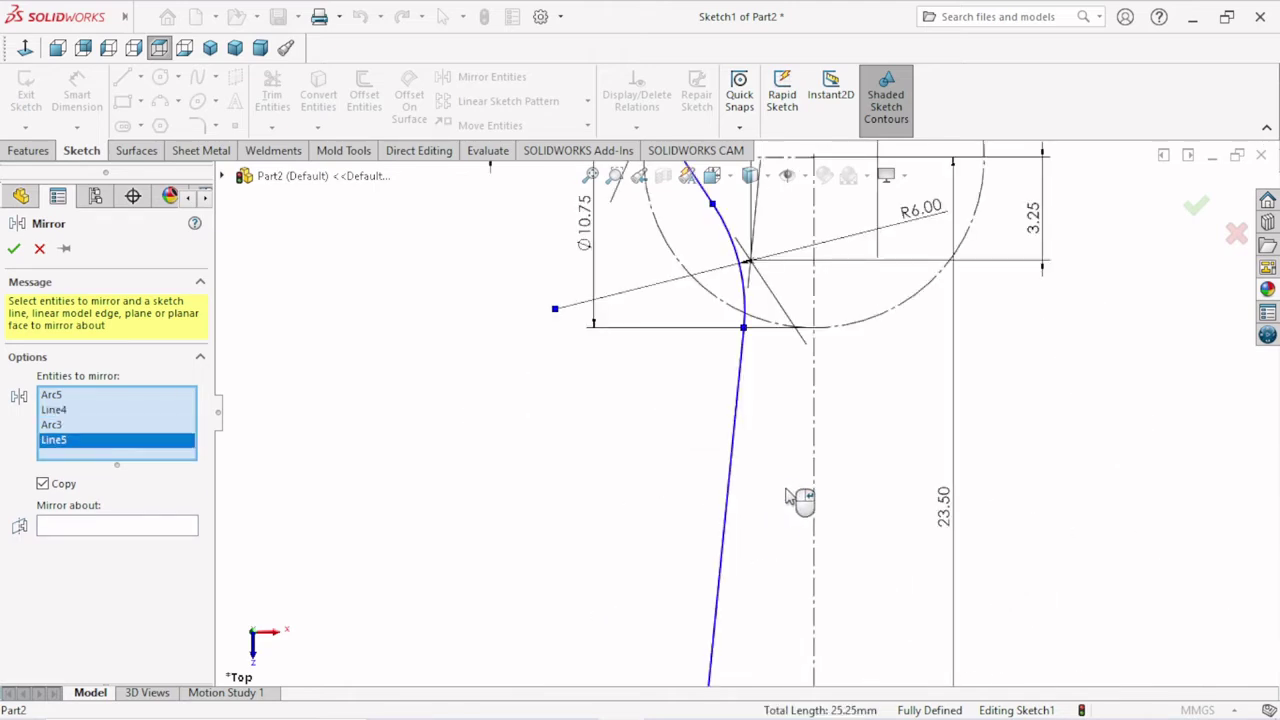
{"action": "scroll", "coordinate": [800, 500], "scroll_direction": "up", "scroll_amount": 4}
{"action": "scroll", "coordinate": [737, 590], "scroll_direction": "down", "scroll_amount": 2}
{"action": "scroll", "coordinate": [730, 582], "scroll_direction": "down", "scroll_amount": 2}
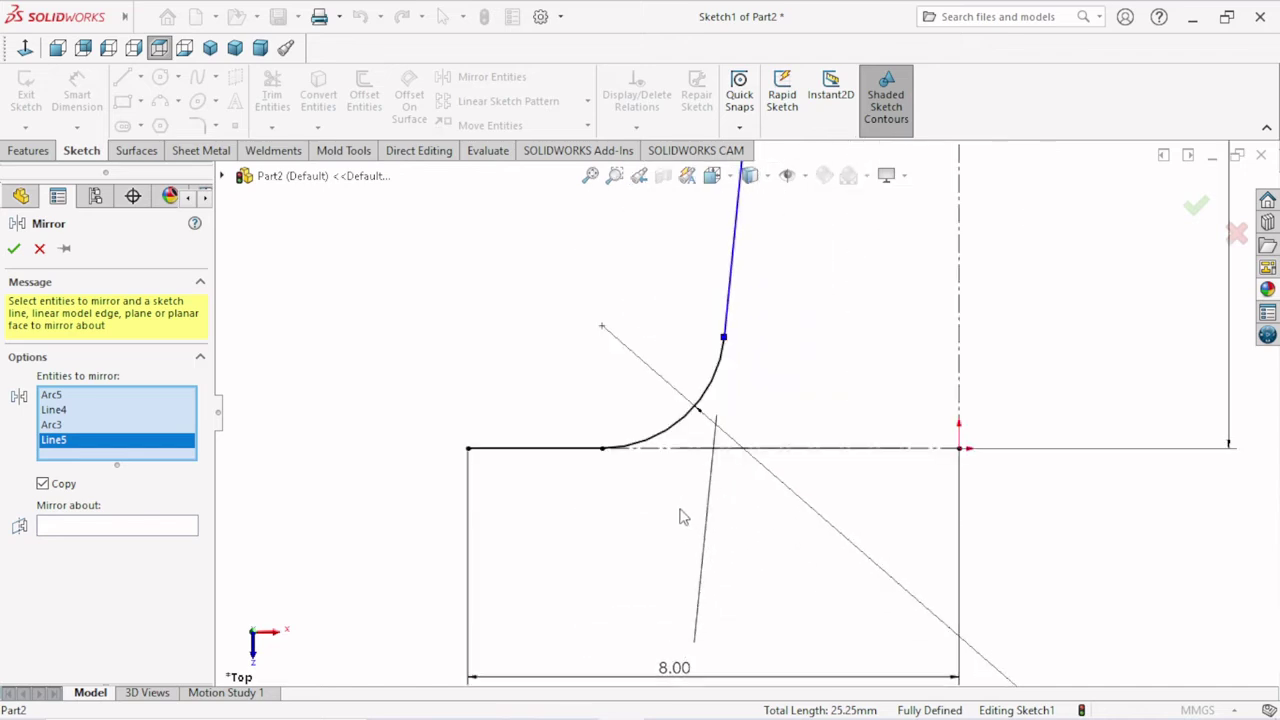
{"action": "left_click", "coordinate": [662, 438]}
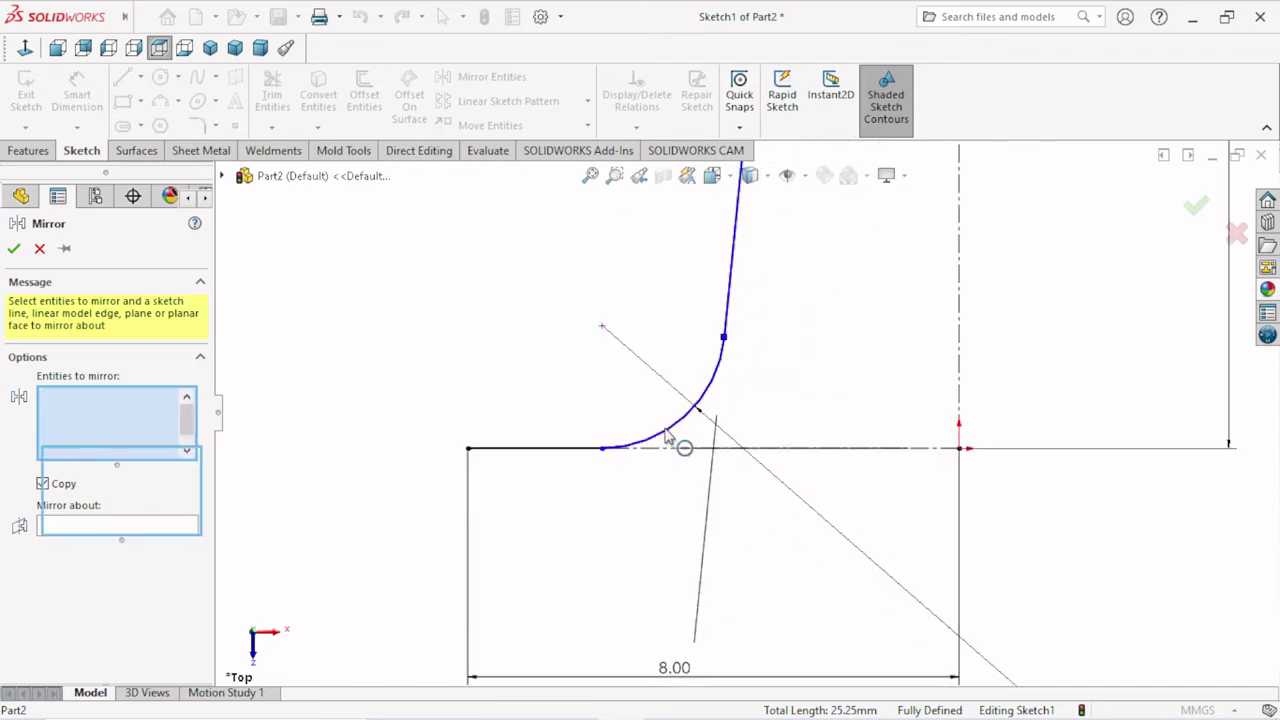
{"action": "left_click", "coordinate": [570, 452]}
{"action": "scroll", "coordinate": [660, 515], "scroll_direction": "up", "scroll_amount": 5}
{"action": "scroll", "coordinate": [585, 515], "scroll_direction": "up", "scroll_amount": 1}
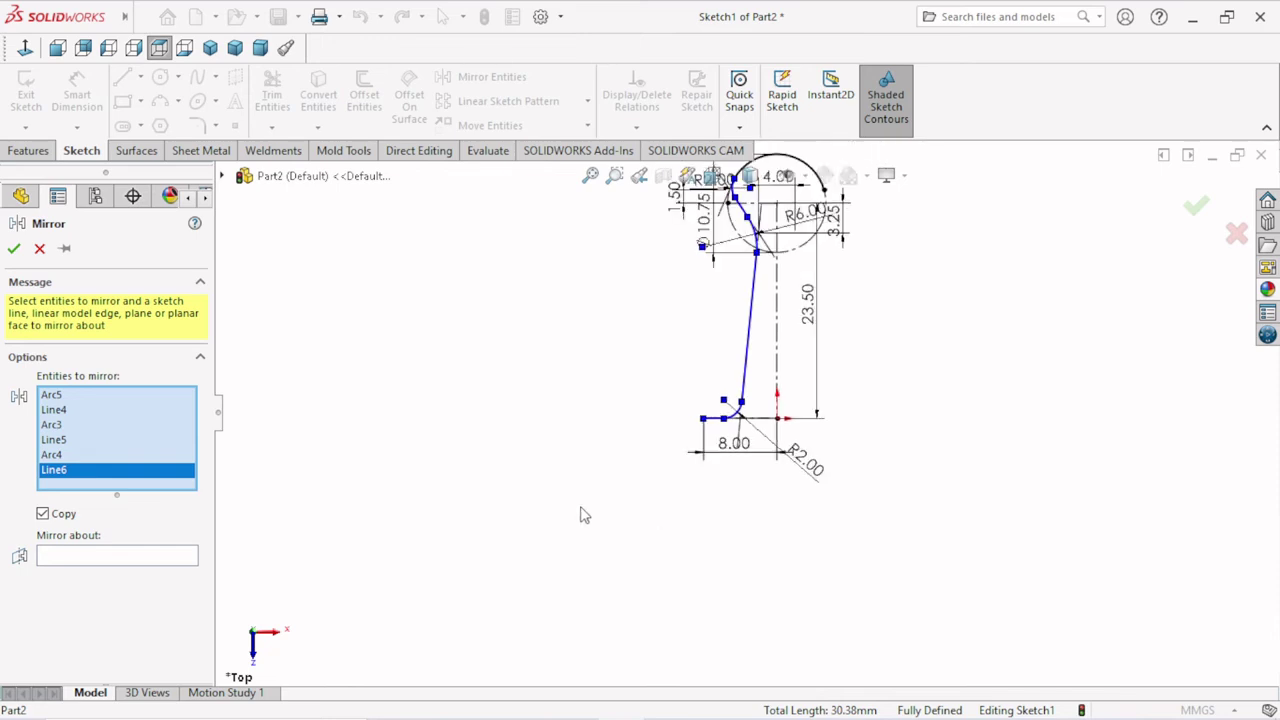
Step: Mirror the selected entities about the vertical centreline Line2
{"action": "left_click", "coordinate": [144, 558]}
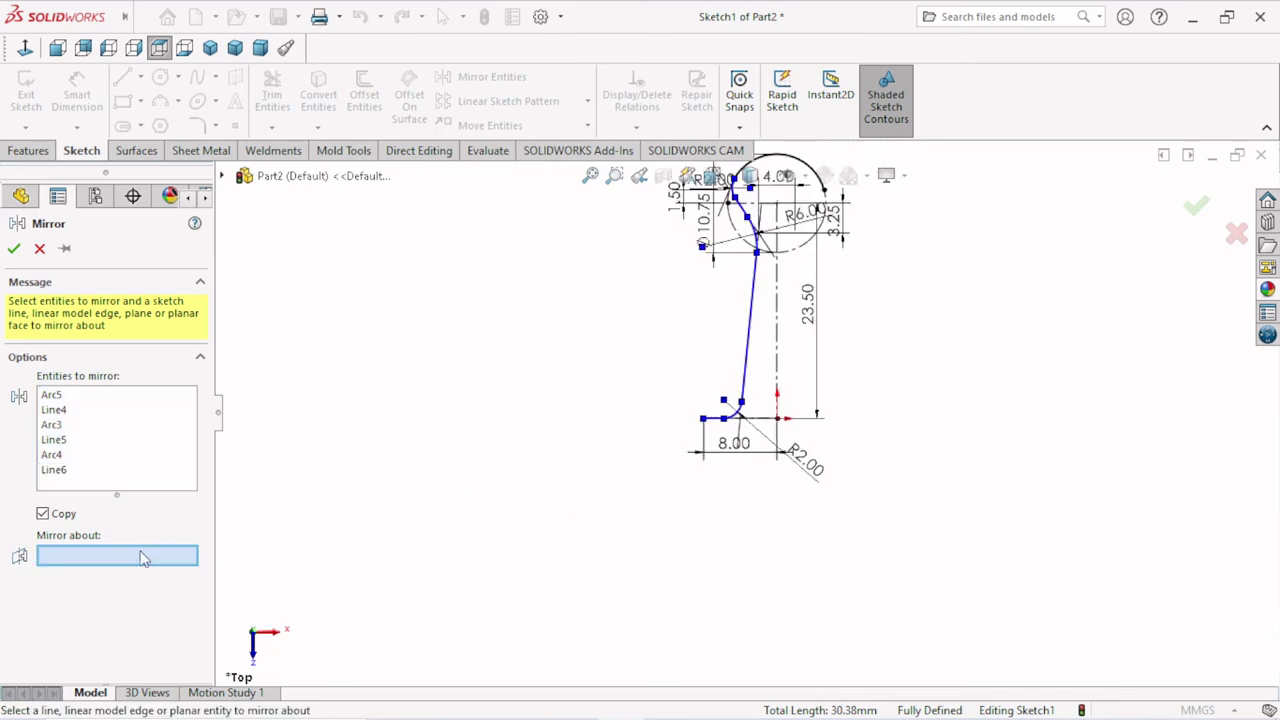
{"action": "left_click", "coordinate": [777, 366]}
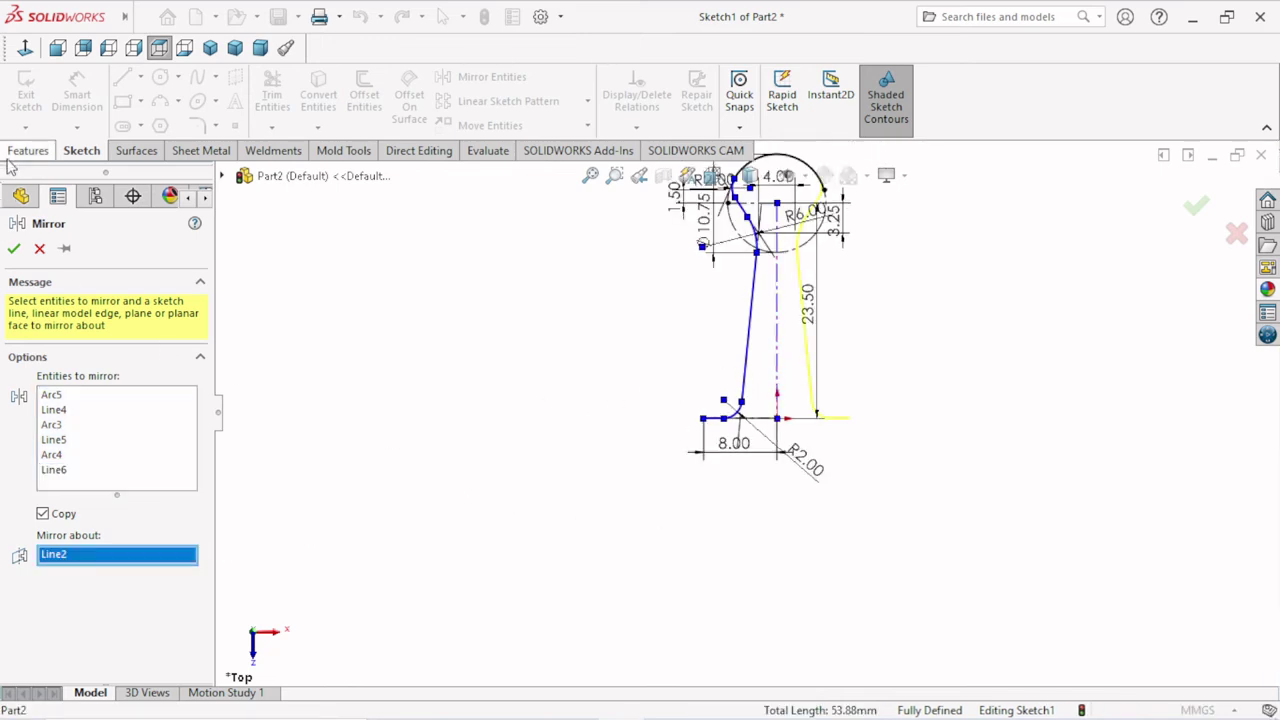
{"action": "left_click", "coordinate": [14, 249]}
{"action": "scroll", "coordinate": [860, 322], "scroll_direction": "up", "scroll_amount": 2}
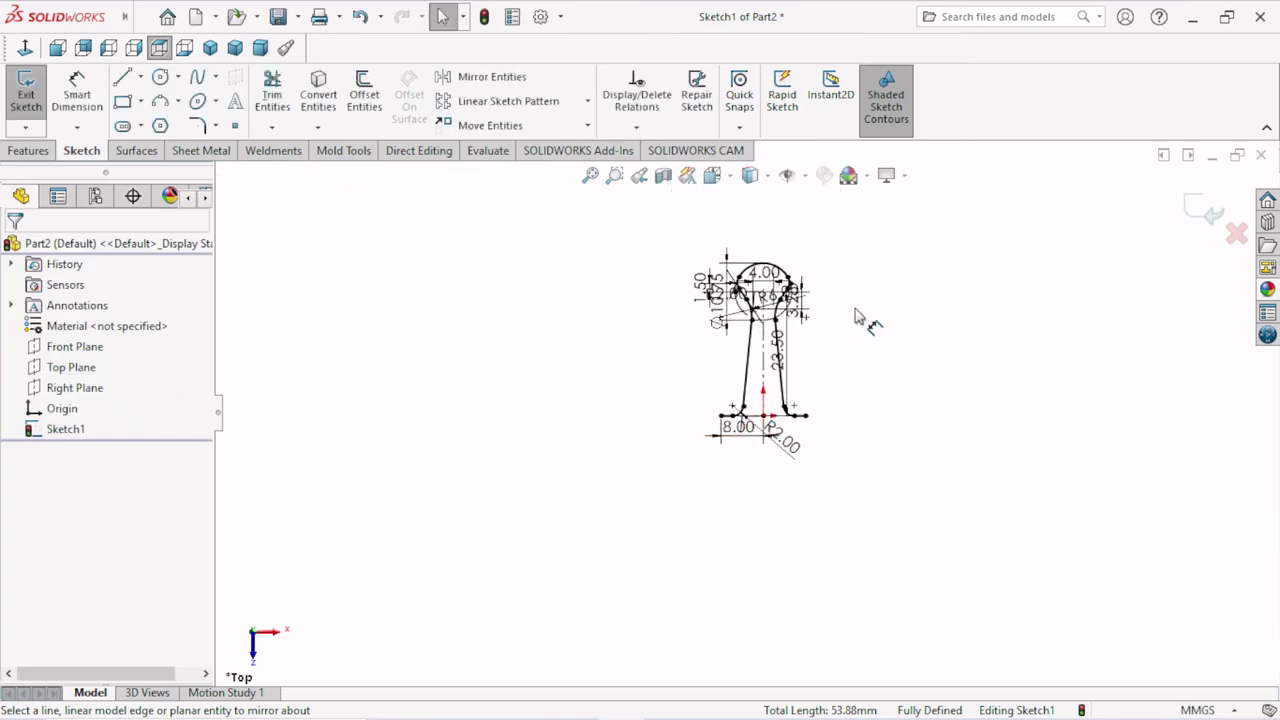
{"action": "scroll", "coordinate": [815, 380], "scroll_direction": "down", "scroll_amount": 3}
{"action": "scroll", "coordinate": [765, 460], "scroll_direction": "down", "scroll_amount": 2}
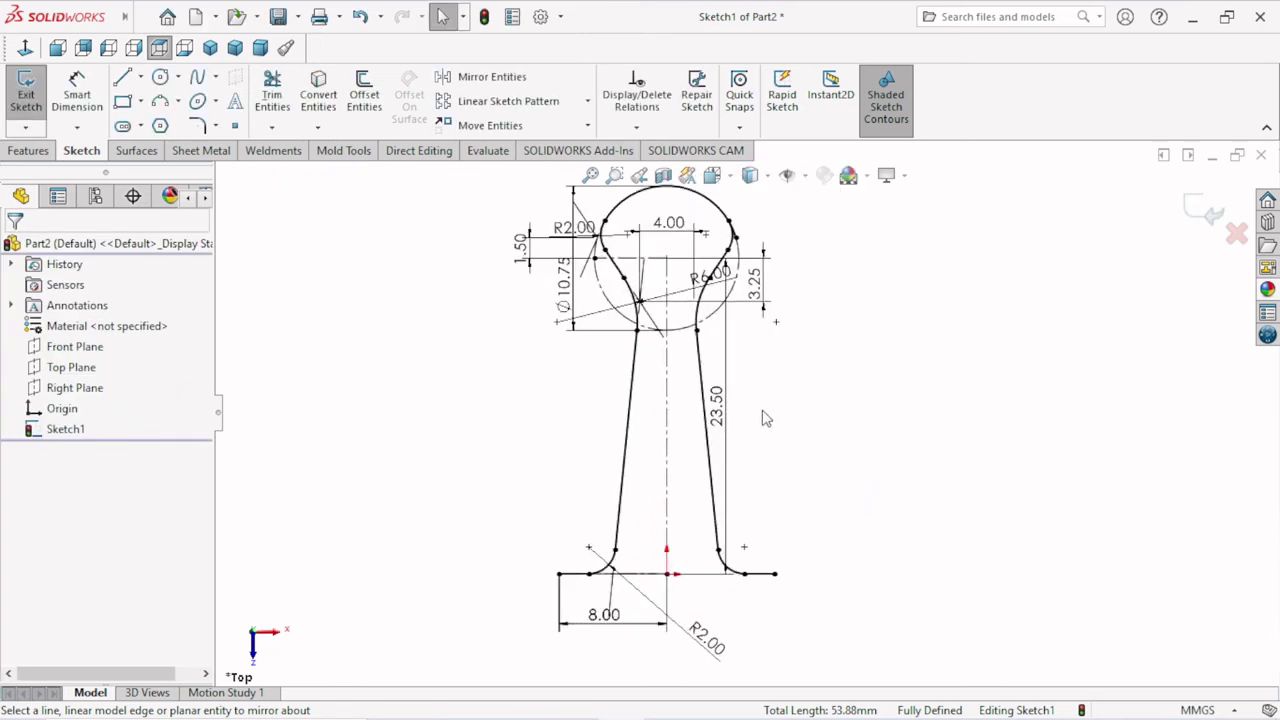
Step: Power-trim the short leftover segments near the head, then undo the last trim
{"action": "middle_click_drag", "start_coordinate": [843, 434], "coordinate": [843, 443]}
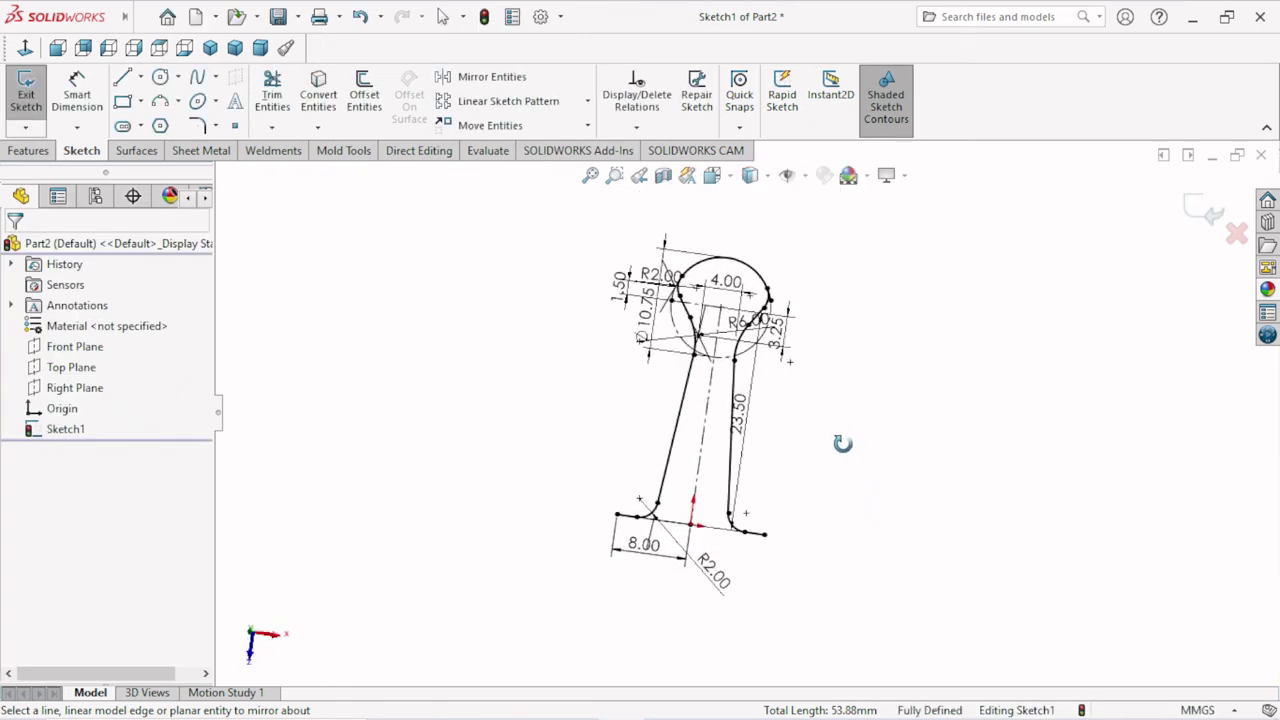
{"action": "scroll", "coordinate": [813, 336], "scroll_direction": "down", "scroll_amount": 2}
{"action": "scroll", "coordinate": [823, 346], "scroll_direction": "down", "scroll_amount": 2}
{"action": "scroll", "coordinate": [716, 298], "scroll_direction": "down", "scroll_amount": 2}
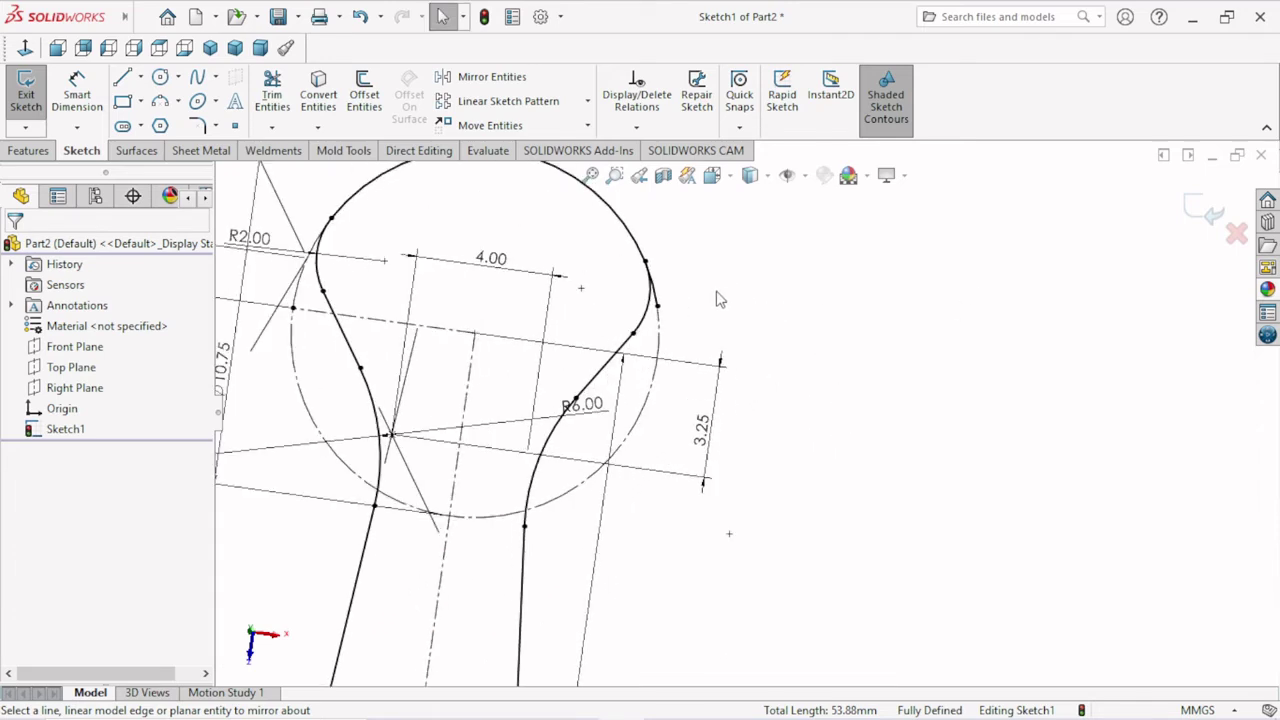
{"action": "scroll", "coordinate": [716, 298], "scroll_direction": "down", "scroll_amount": 1}
{"action": "scroll", "coordinate": [620, 263], "scroll_direction": "down", "scroll_amount": 2}
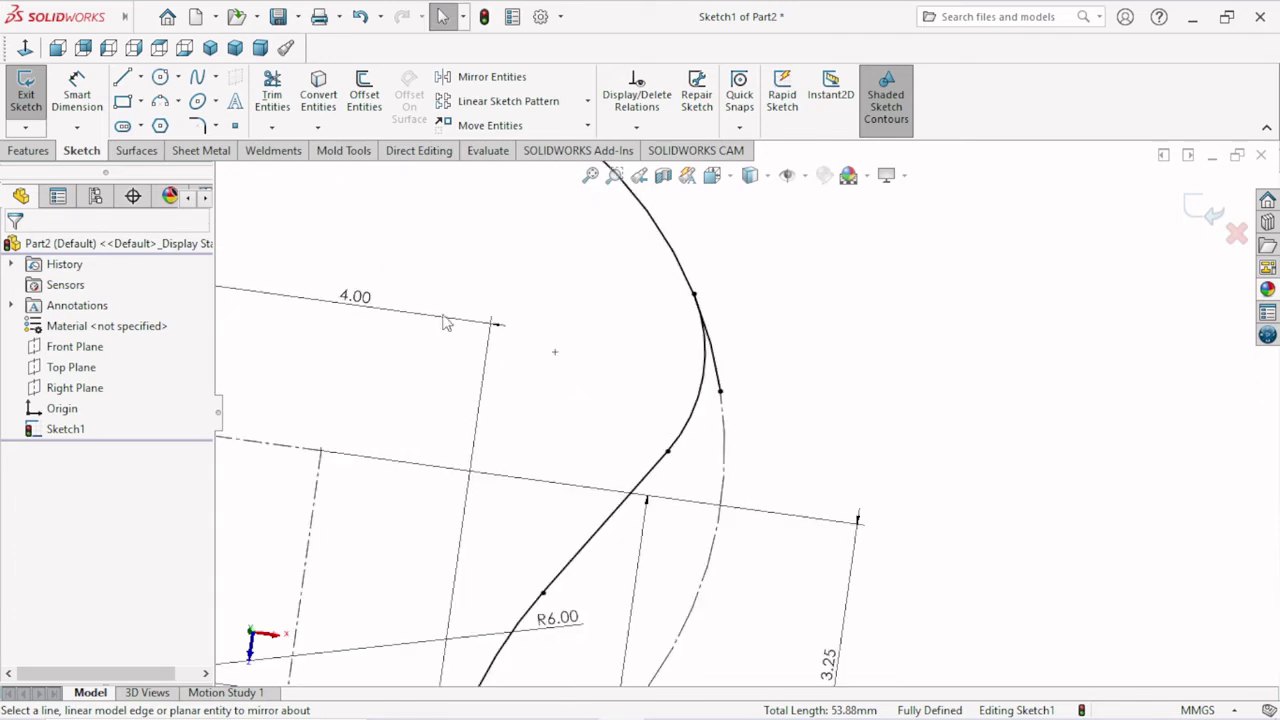
{"action": "left_click", "coordinate": [272, 100]}
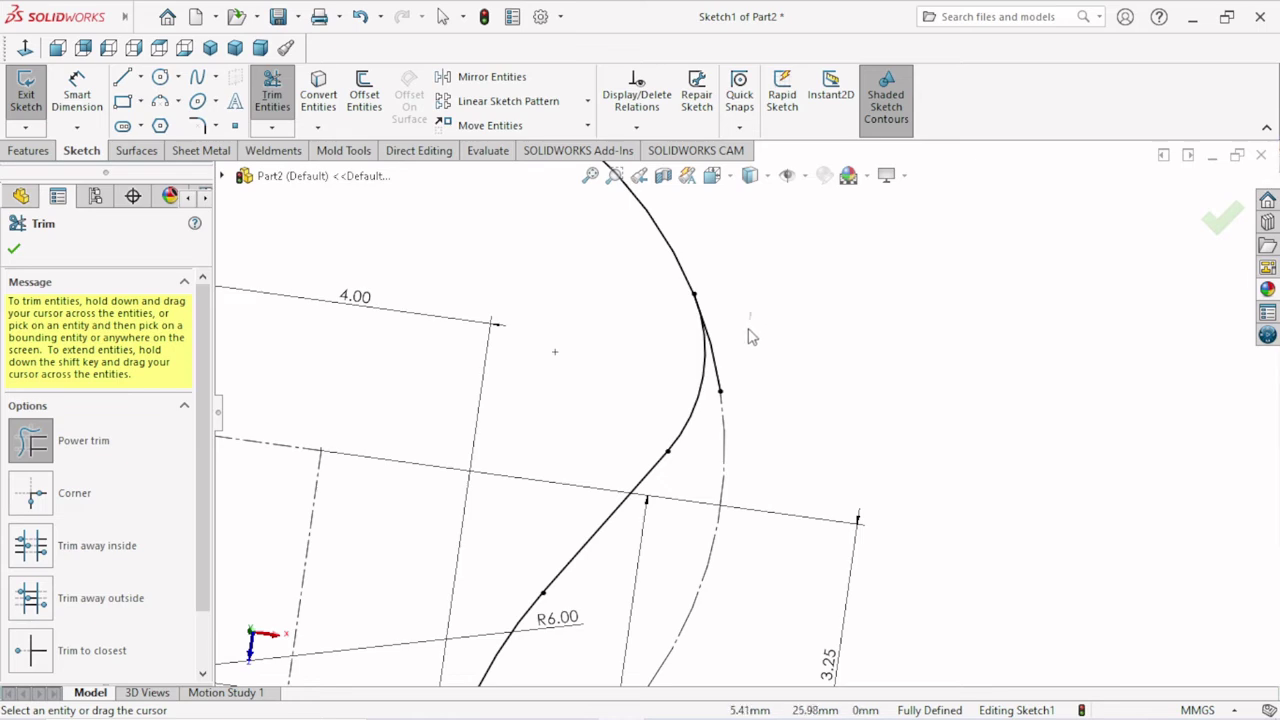
{"action": "left_click_drag", "start_coordinate": [720, 395], "coordinate": [708, 388]}
{"action": "scroll", "coordinate": [771, 423], "scroll_direction": "up", "scroll_amount": 1}
{"action": "scroll", "coordinate": [760, 415], "scroll_direction": "up", "scroll_amount": 2}
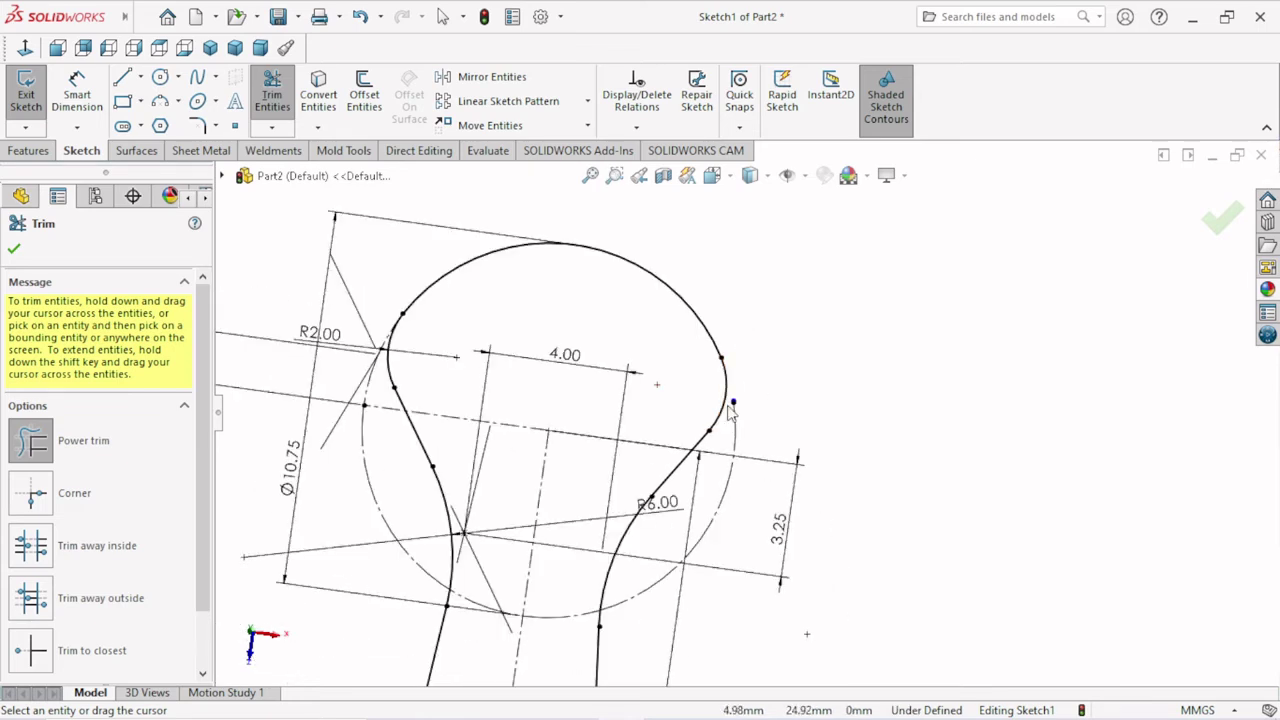
{"action": "scroll", "coordinate": [745, 405], "scroll_direction": "down", "scroll_amount": 3}
{"action": "middle_click_drag", "start_coordinate": [774, 399], "coordinate": [729, 407], "text": "ctrl"}
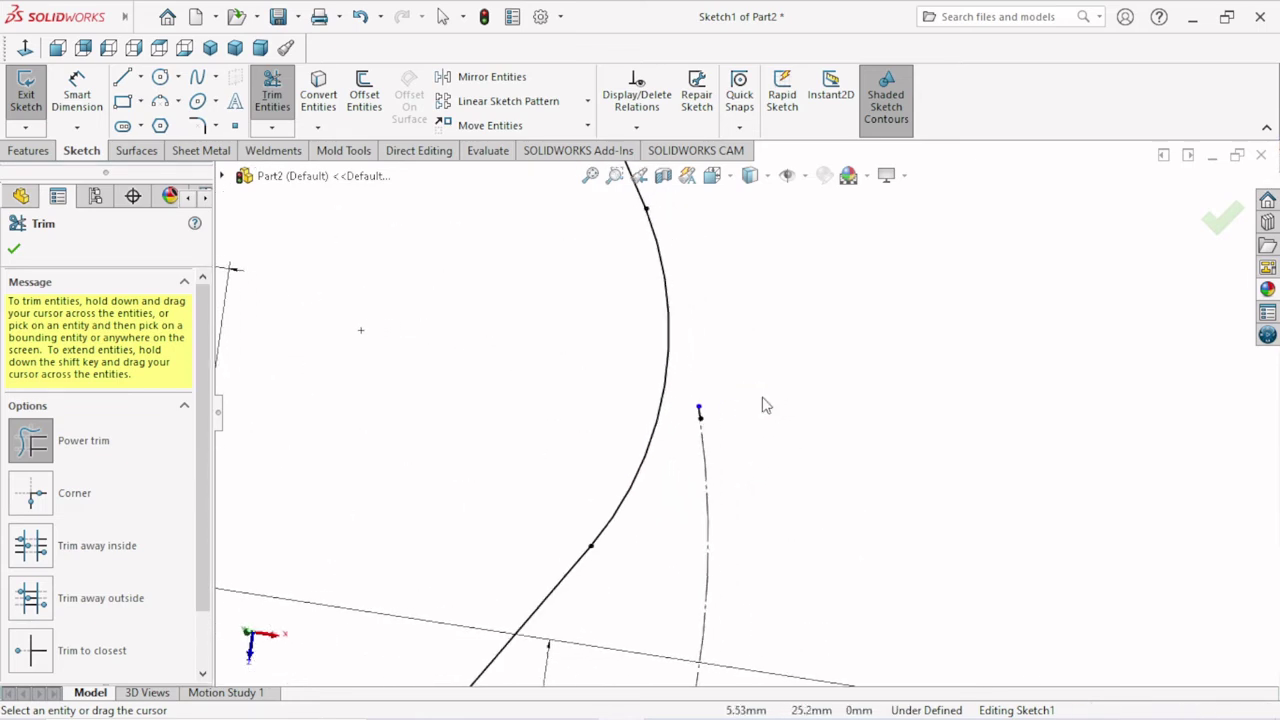
{"action": "left_click_drag", "start_coordinate": [700, 424], "coordinate": [729, 409]}
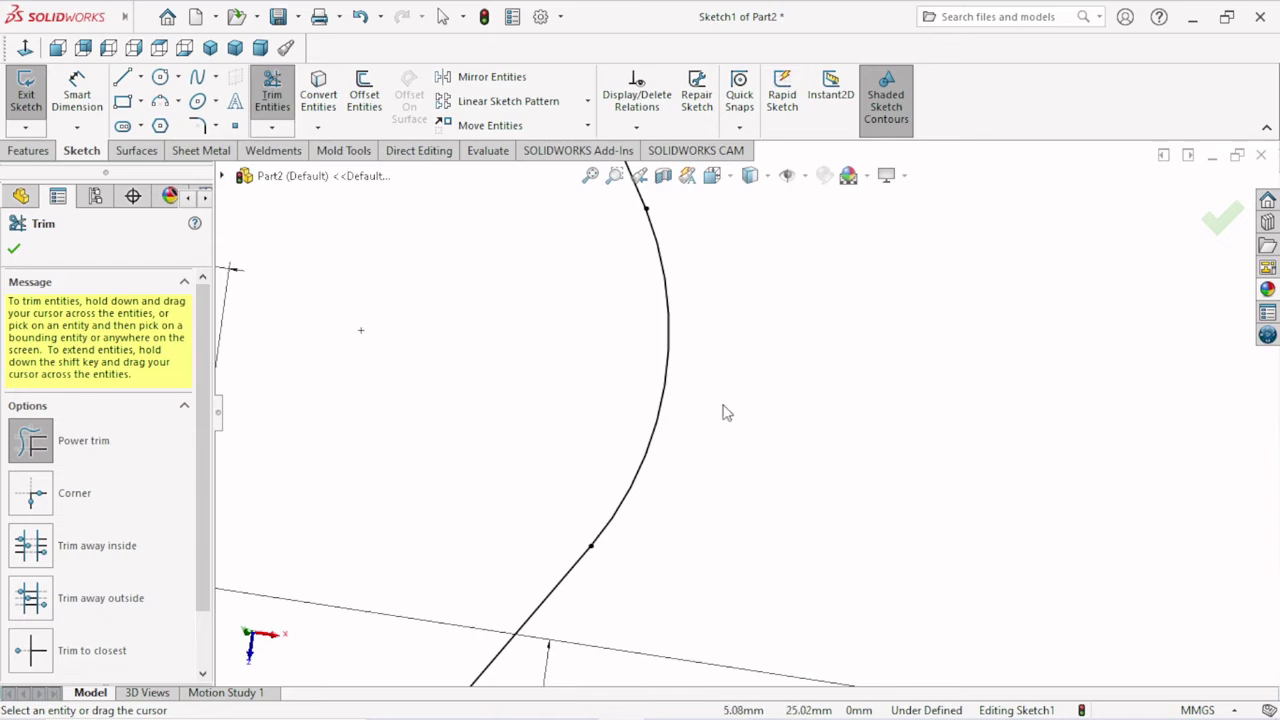
{"action": "scroll", "coordinate": [771, 433], "scroll_direction": "up", "scroll_amount": 2}
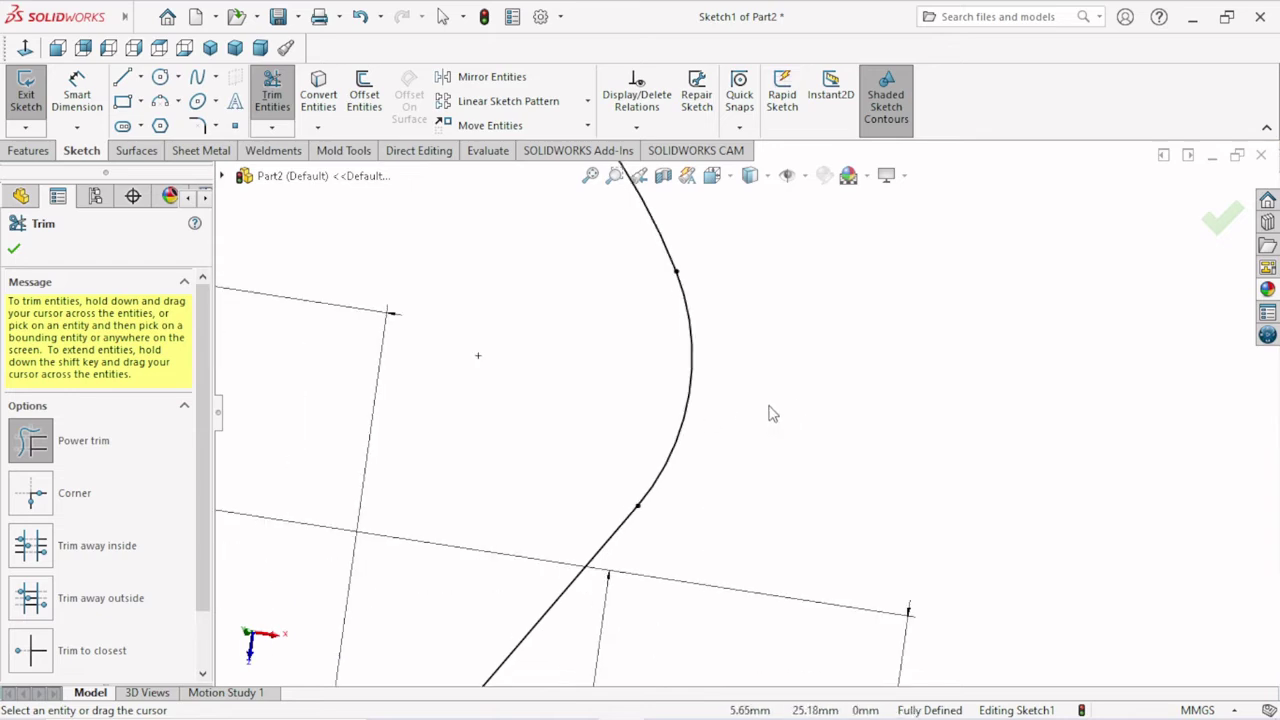
{"action": "key", "text": "ctrl+z"}
{"action": "scroll", "coordinate": [763, 435], "scroll_direction": "up", "scroll_amount": 3}
{"action": "scroll", "coordinate": [763, 440], "scroll_direction": "up", "scroll_amount": 2}
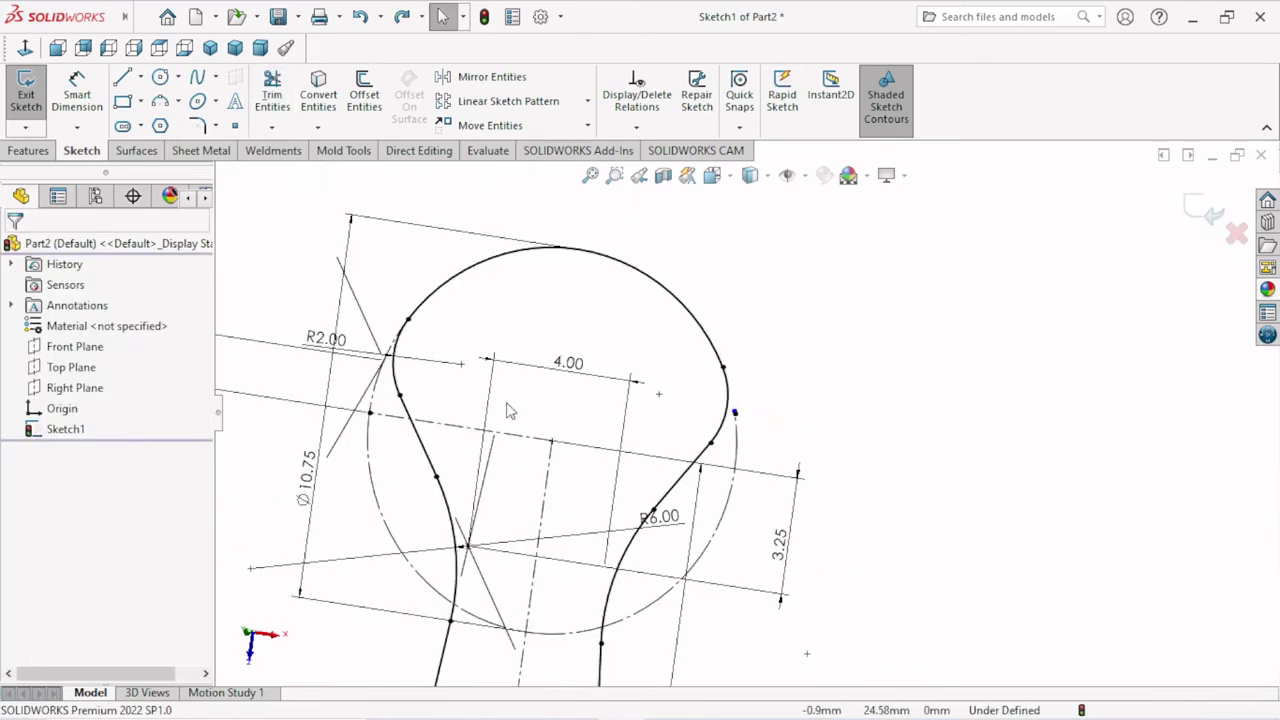
Step: Delete the small stray arc beside the head's right side
{"action": "scroll", "coordinate": [420, 375], "scroll_direction": "down", "scroll_amount": 2}
{"action": "scroll", "coordinate": [517, 334], "scroll_direction": "down", "scroll_amount": 2}
{"action": "scroll", "coordinate": [523, 294], "scroll_direction": "down", "scroll_amount": 2}
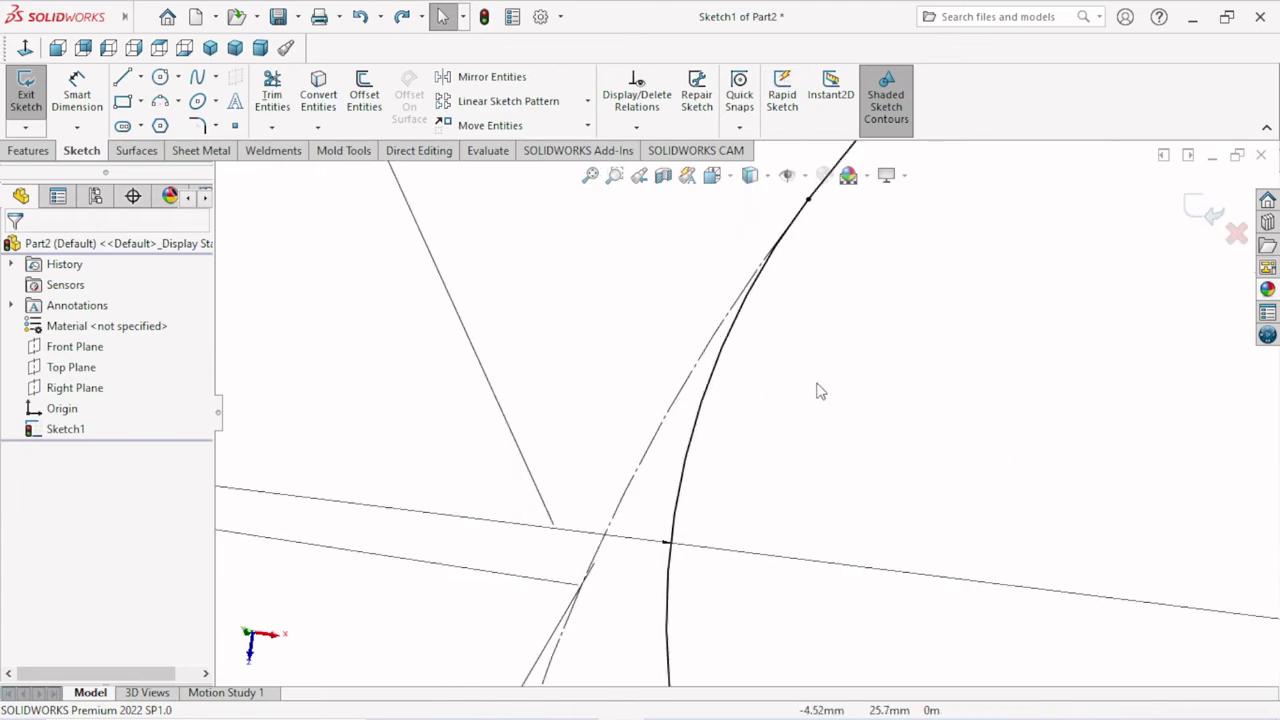
{"action": "scroll", "coordinate": [777, 423], "scroll_direction": "up", "scroll_amount": 2}
{"action": "scroll", "coordinate": [843, 457], "scroll_direction": "up", "scroll_amount": 2}
{"action": "scroll", "coordinate": [1057, 514], "scroll_direction": "up", "scroll_amount": 2}
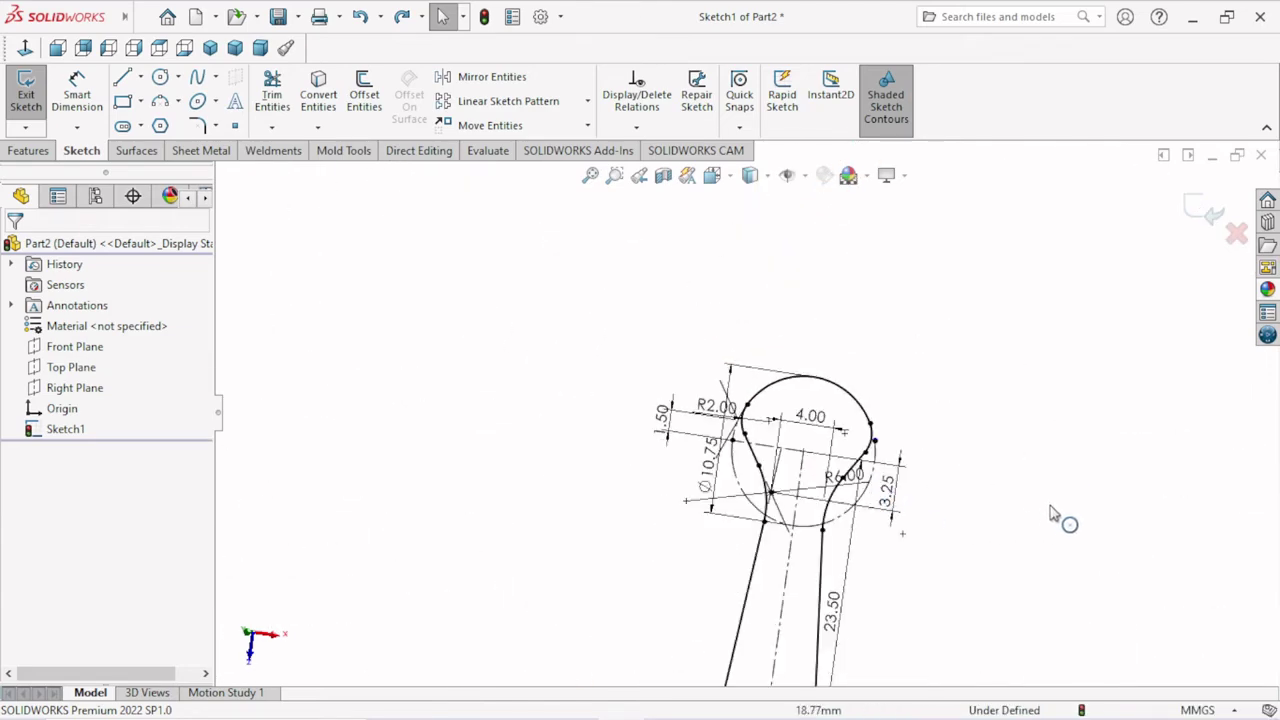
{"action": "scroll", "coordinate": [925, 493], "scroll_direction": "down", "scroll_amount": 1}
{"action": "scroll", "coordinate": [925, 493], "scroll_direction": "down", "scroll_amount": 3}
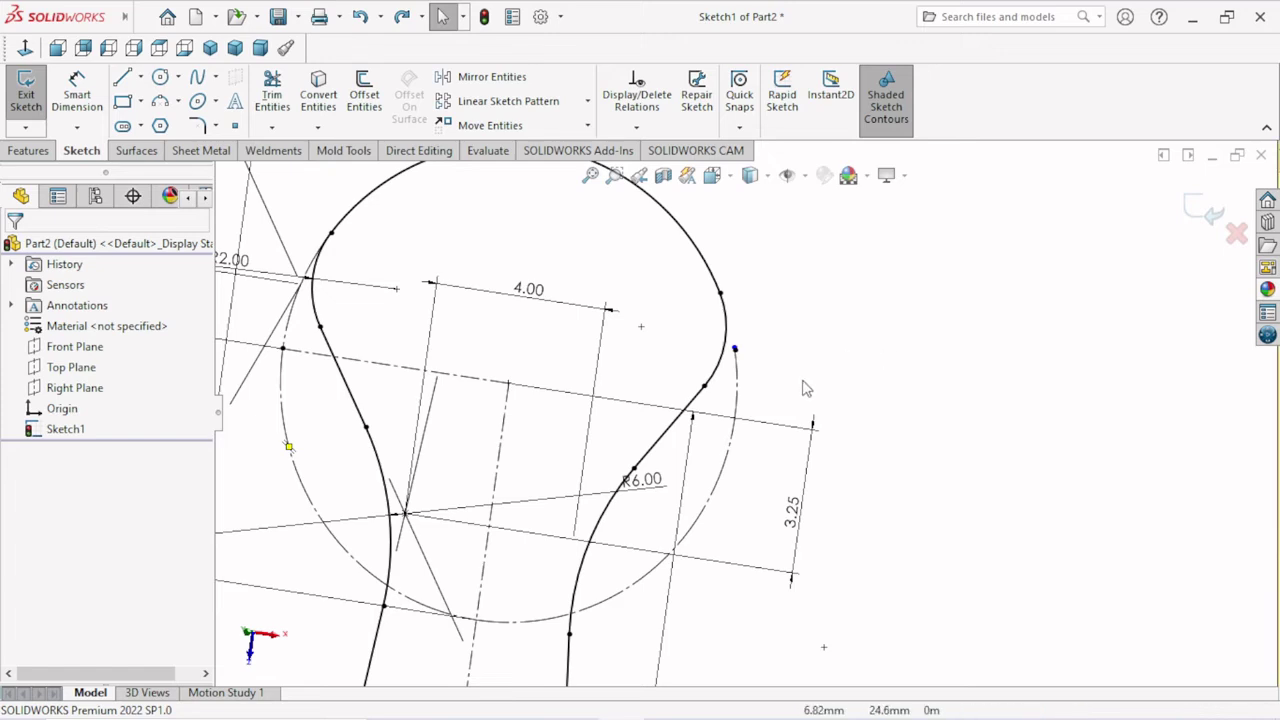
{"action": "scroll", "coordinate": [866, 346], "scroll_direction": "down", "scroll_amount": 3}
{"action": "scroll", "coordinate": [707, 375], "scroll_direction": "down", "scroll_amount": 2}
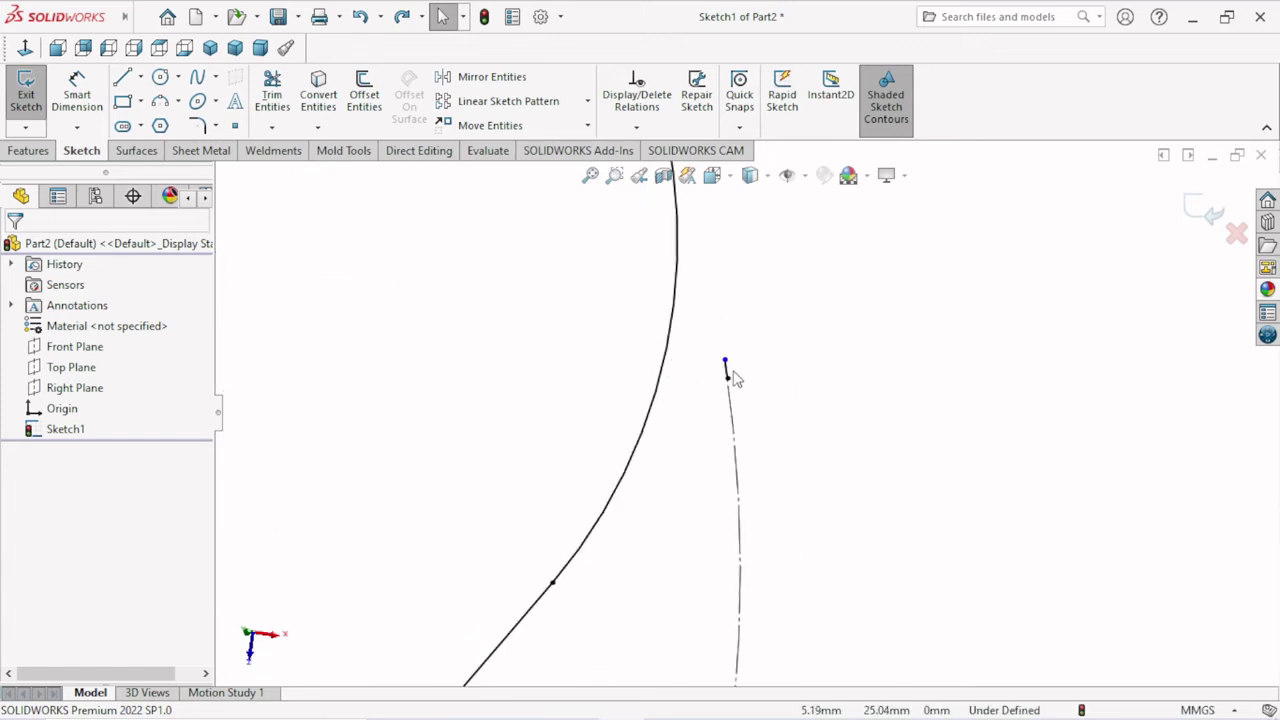
{"action": "left_click", "coordinate": [727, 372]}
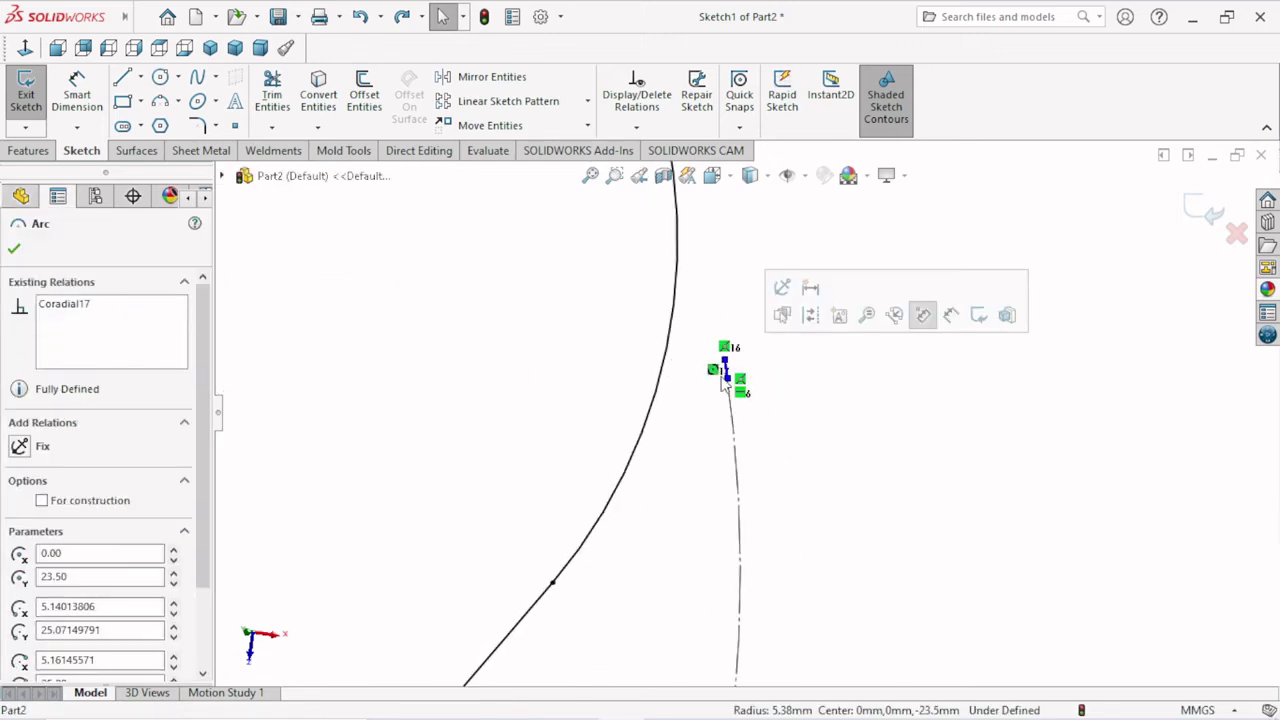
{"action": "right_click", "coordinate": [733, 378]}
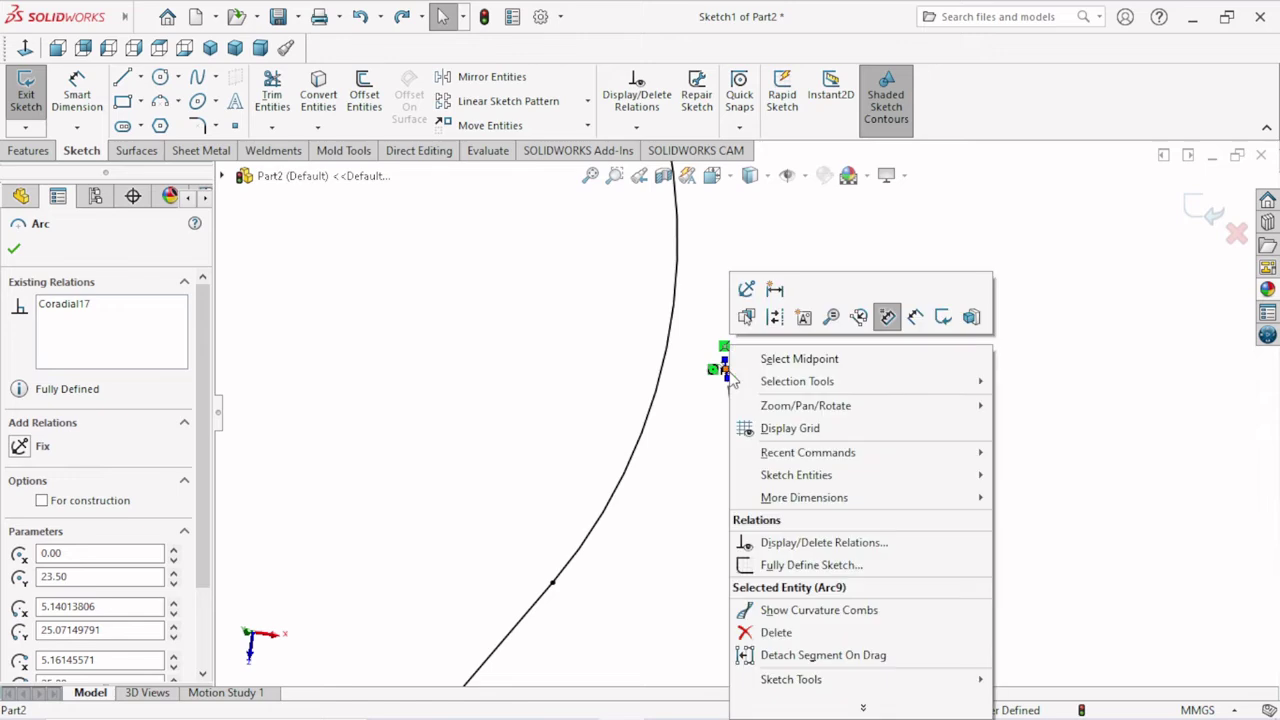
{"action": "left_click", "coordinate": [803, 634]}
Step: Exit Sketch1, leaving the finished fully defined clip profile
{"action": "scroll", "coordinate": [795, 396], "scroll_direction": "up", "scroll_amount": 2}
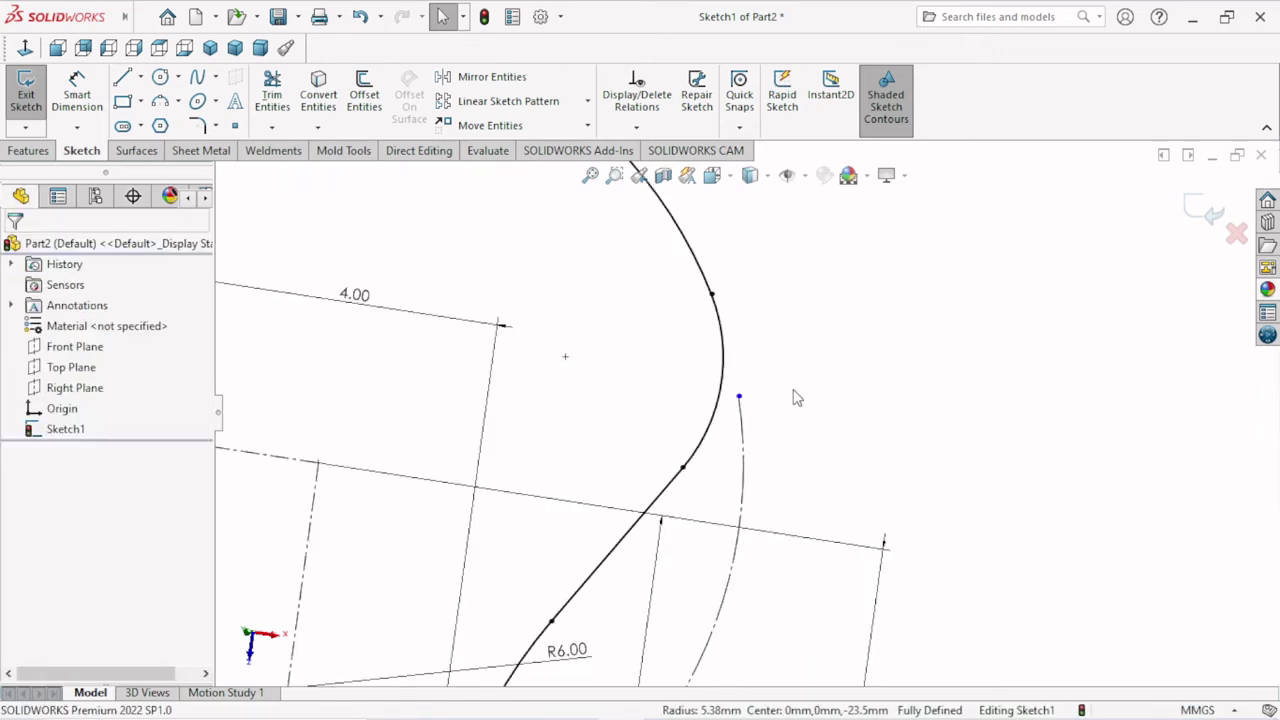
{"action": "scroll", "coordinate": [795, 396], "scroll_direction": "up", "scroll_amount": 3}
{"action": "left_click", "coordinate": [1212, 220]}
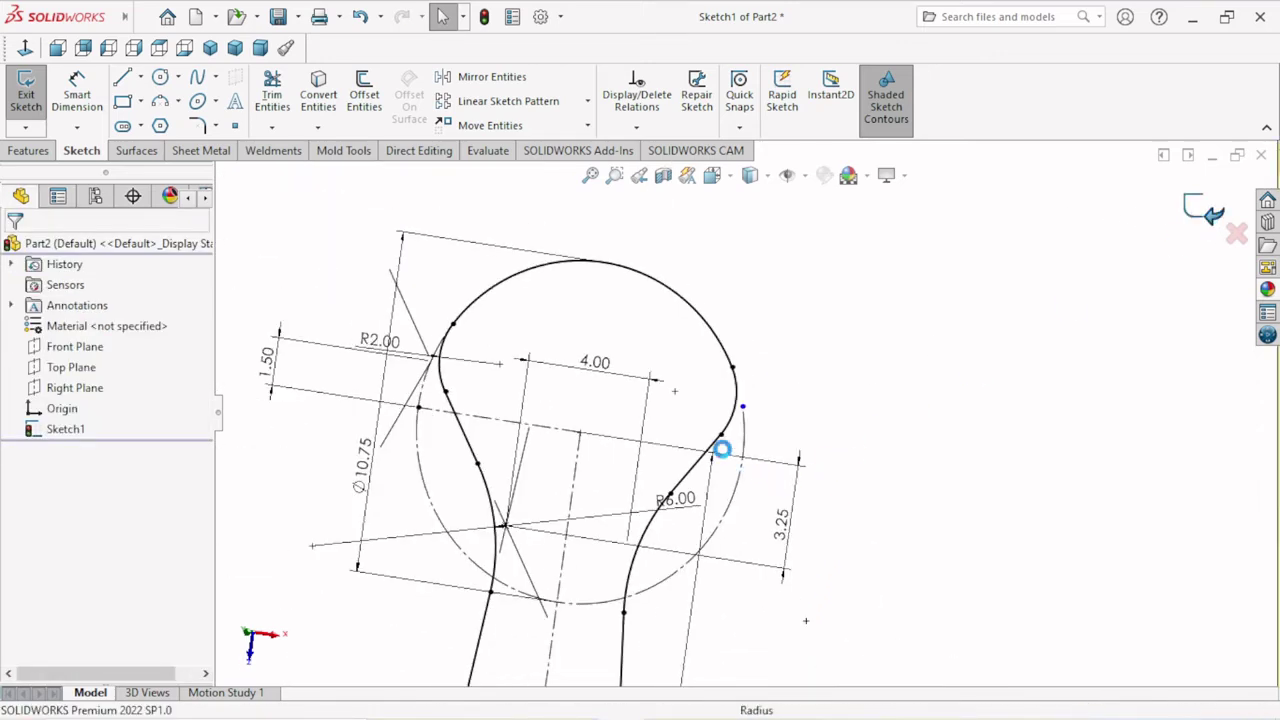
{"action": "scroll", "coordinate": [724, 474], "scroll_direction": "up", "scroll_amount": 3}
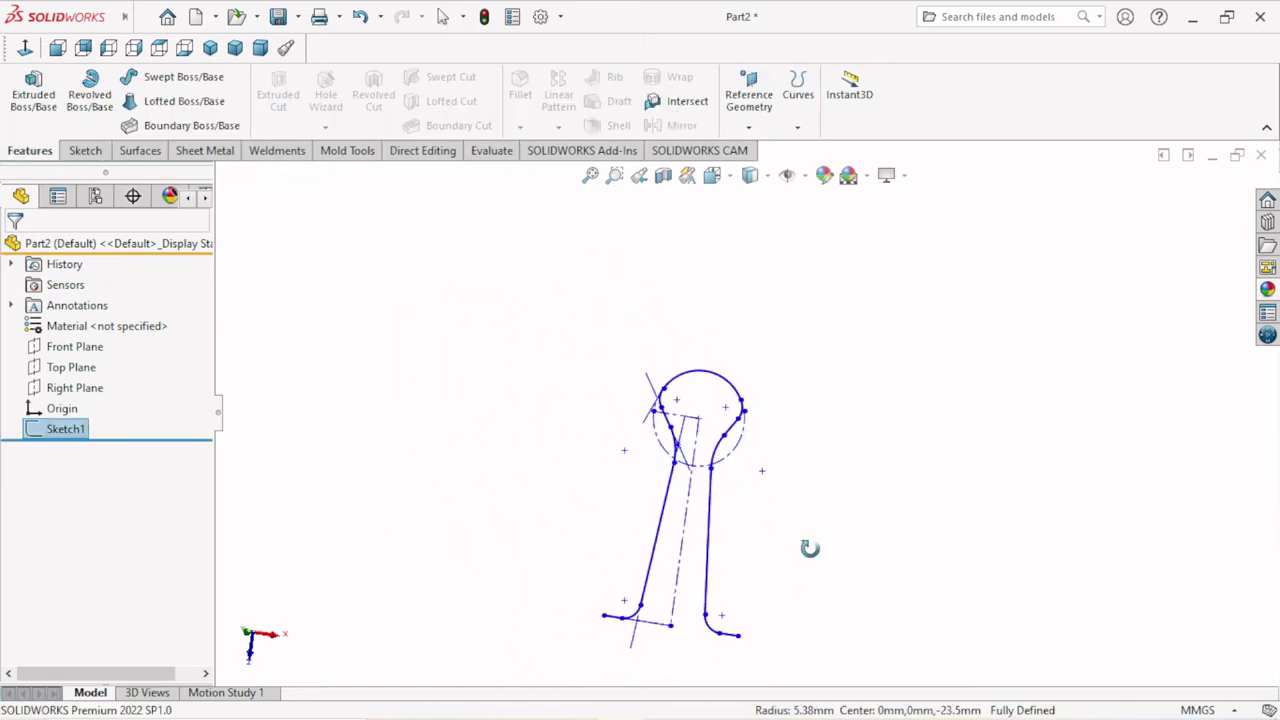
Step: Create Plane1 perpendicular to the clip's short end line at that line's endpoint
{"action": "middle_click_drag", "start_coordinate": [809, 546], "coordinate": [840, 560]}
{"action": "scroll", "coordinate": [749, 563], "scroll_direction": "down", "scroll_amount": 3}
{"action": "scroll", "coordinate": [814, 517], "scroll_direction": "up", "scroll_amount": 3}
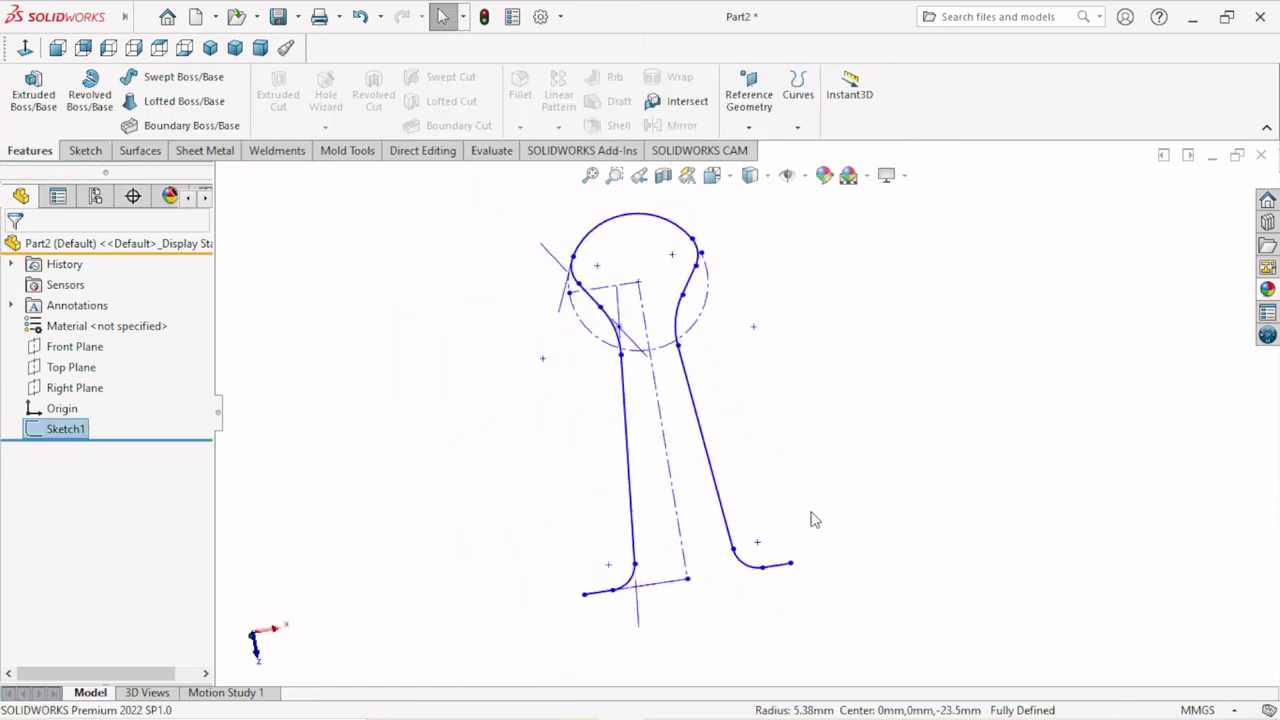
{"action": "left_click", "coordinate": [840, 485]}
{"action": "left_click", "coordinate": [748, 127]}
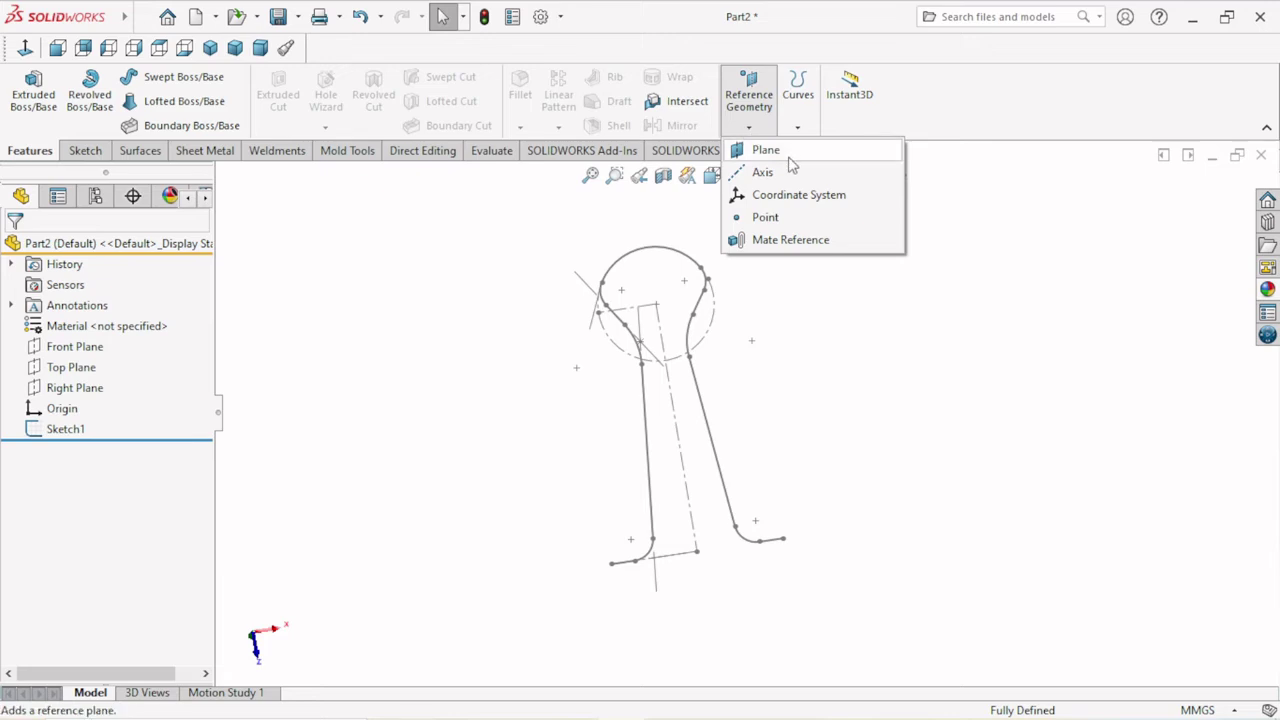
{"action": "scroll", "coordinate": [805, 559], "scroll_direction": "down", "scroll_amount": 3}
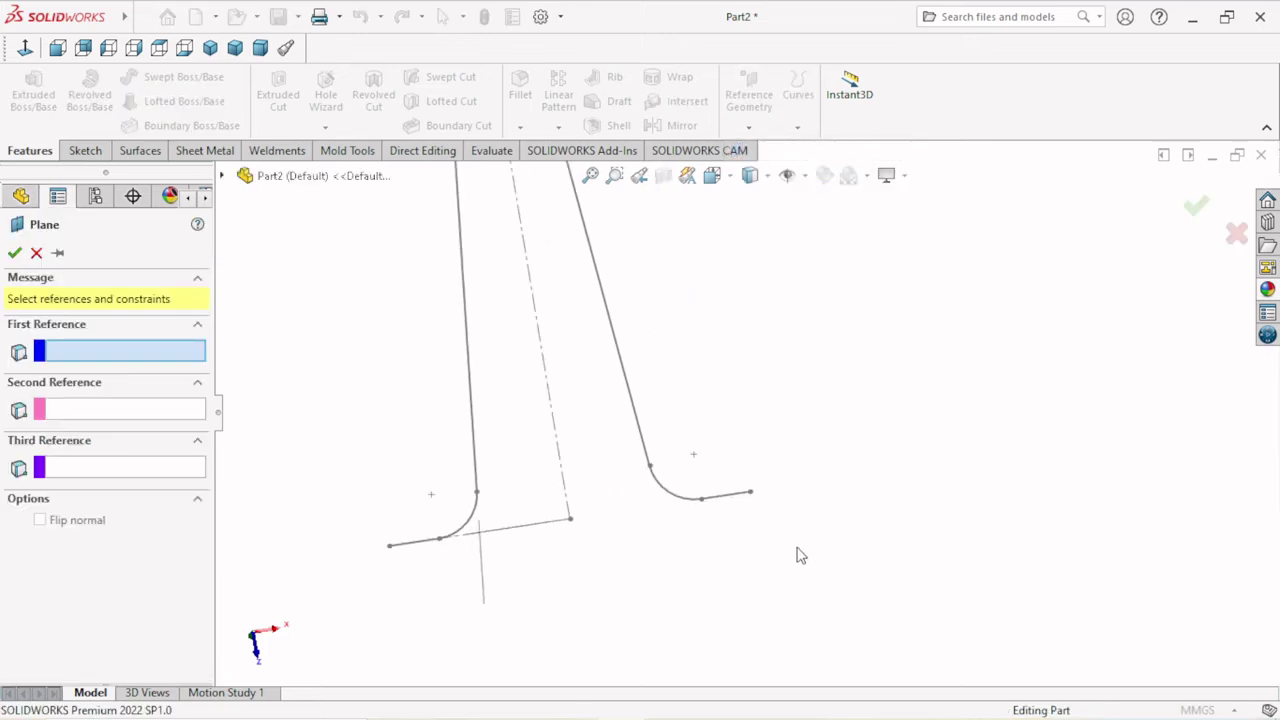
{"action": "left_click", "coordinate": [728, 496]}
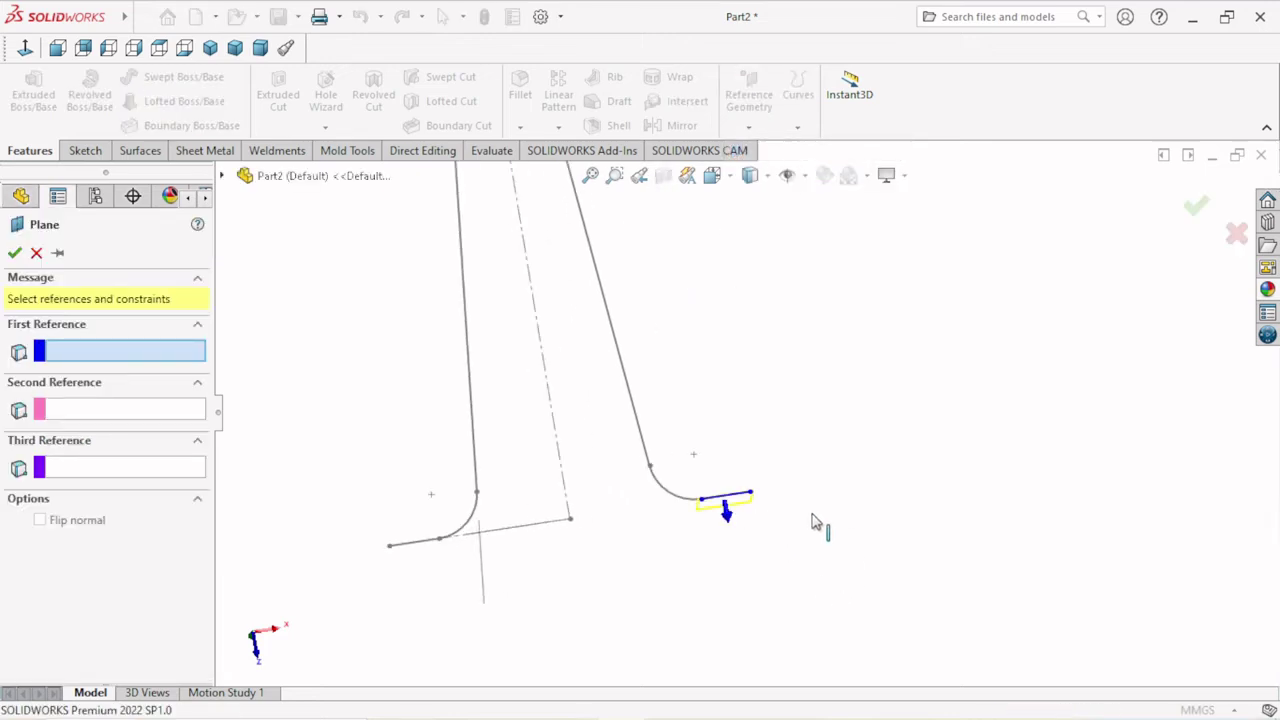
{"action": "left_click", "coordinate": [752, 495]}
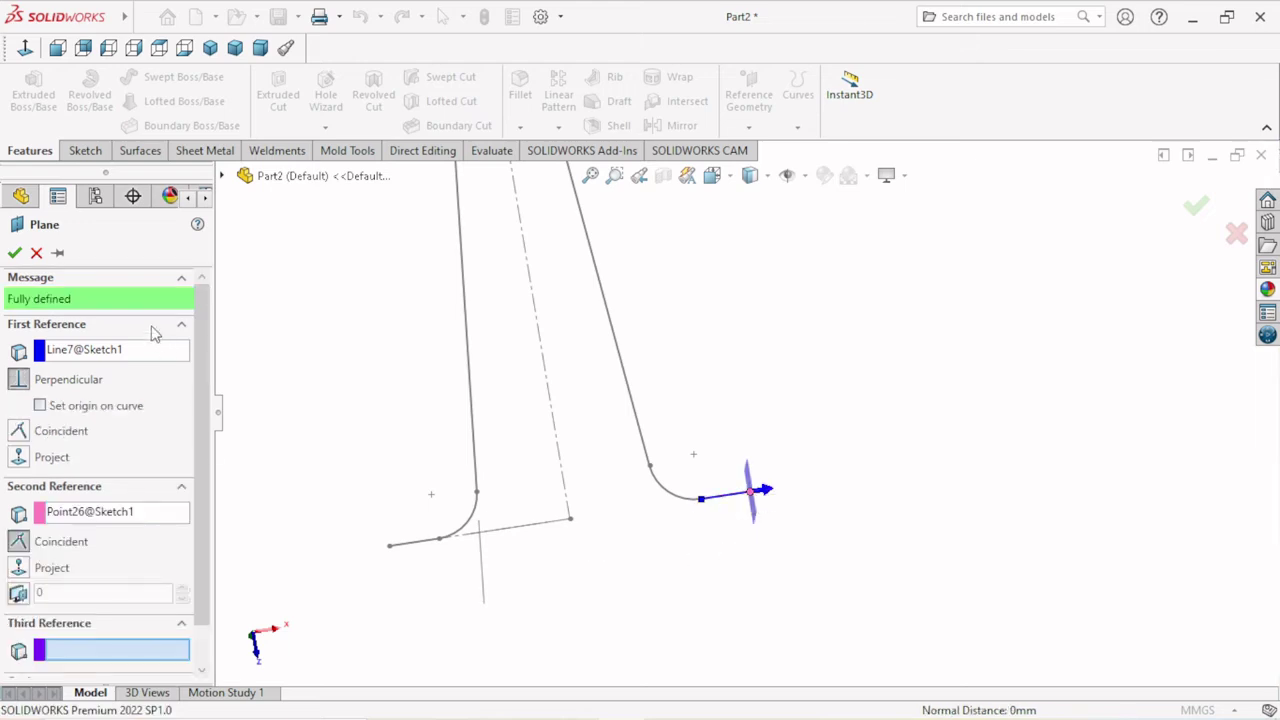
{"action": "left_click", "coordinate": [13, 252]}
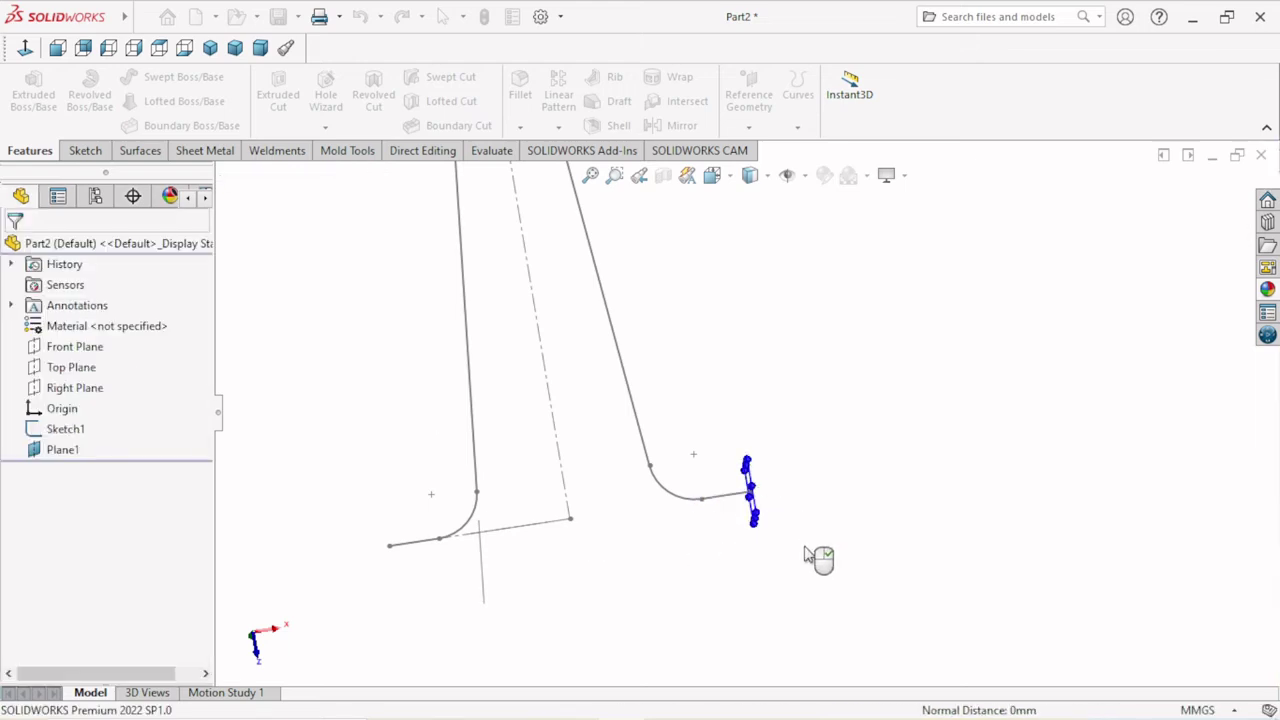
Step: Orbit the view to see Plane1 face-on, ready for sketching
{"action": "scroll", "coordinate": [790, 477], "scroll_direction": "up", "scroll_amount": 3}
{"action": "scroll", "coordinate": [790, 477], "scroll_direction": "down", "scroll_amount": 2}
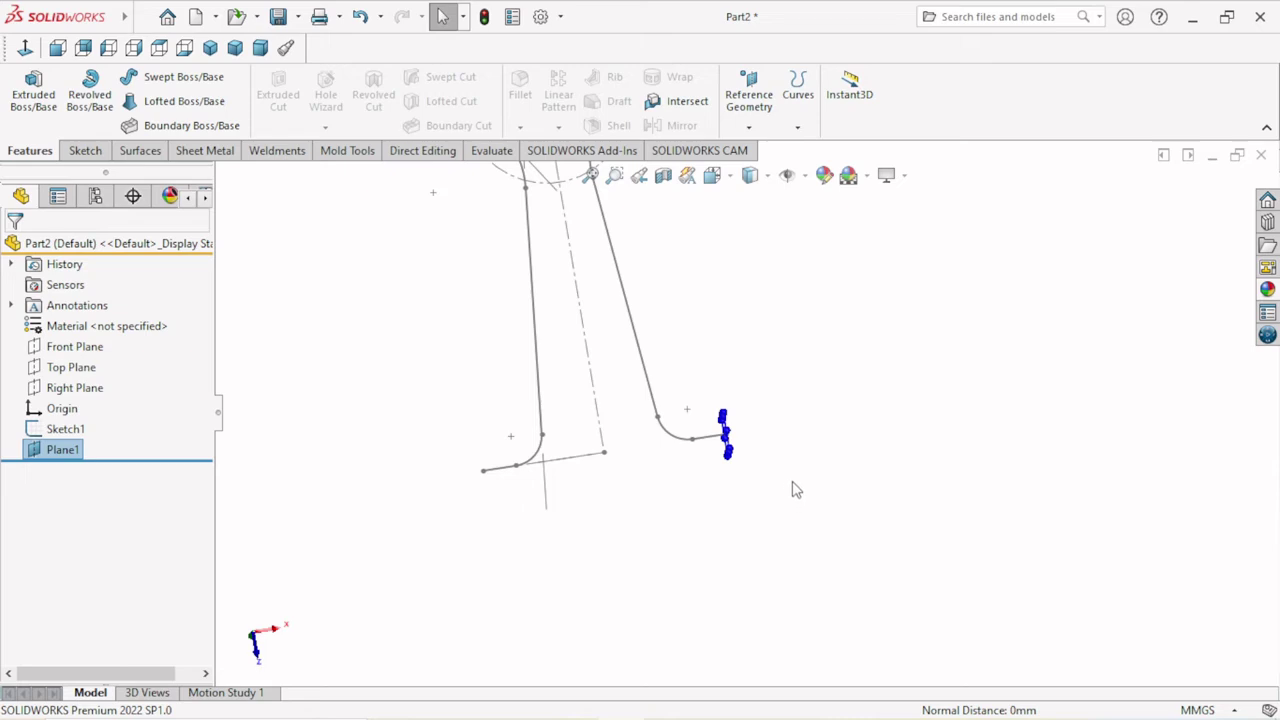
{"action": "mouse_move", "coordinate": [797, 490]}
{"action": "middle_mouse_down"}
{"action": "mouse_move", "coordinate": [766, 443]}
{"action": "mouse_move", "coordinate": [717, 446]}
{"action": "mouse_move", "coordinate": [722, 406]}
{"action": "middle_mouse_up"}
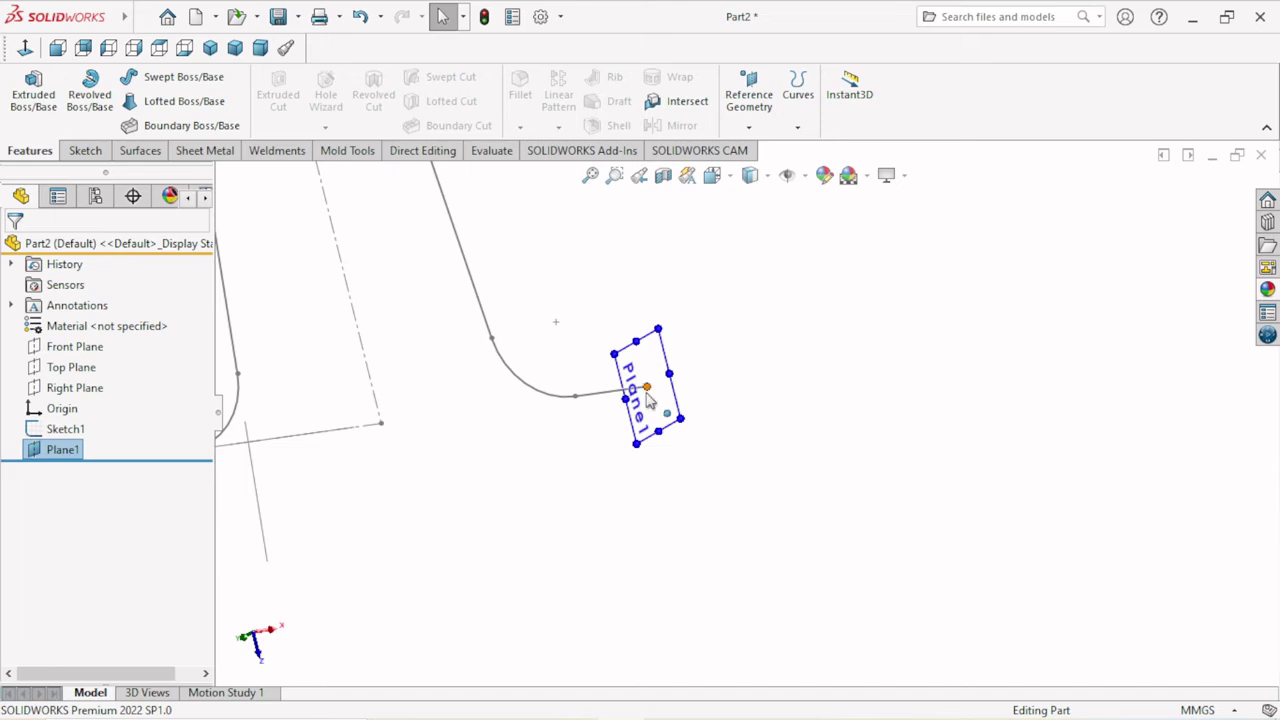
{"action": "left_click", "coordinate": [85, 150]}
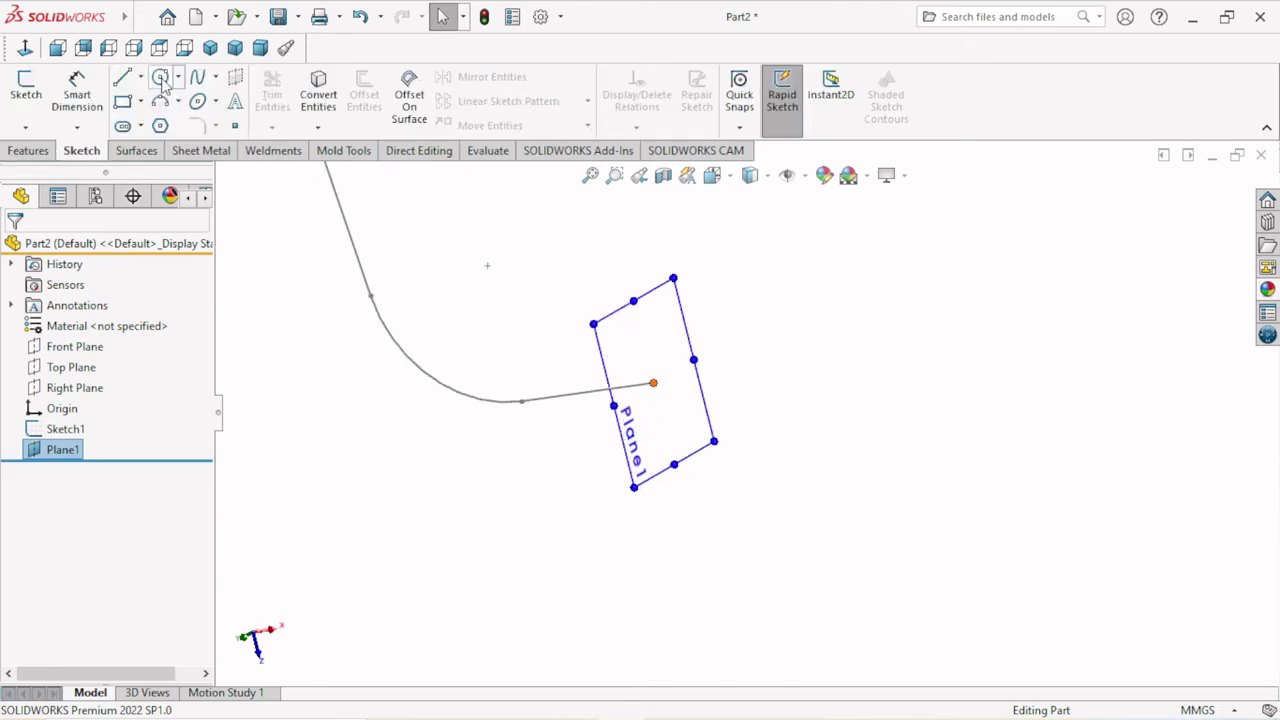
Step: Draw a circle on Plane1 centred on the end line's endpoint
{"action": "left_click", "coordinate": [161, 79]}
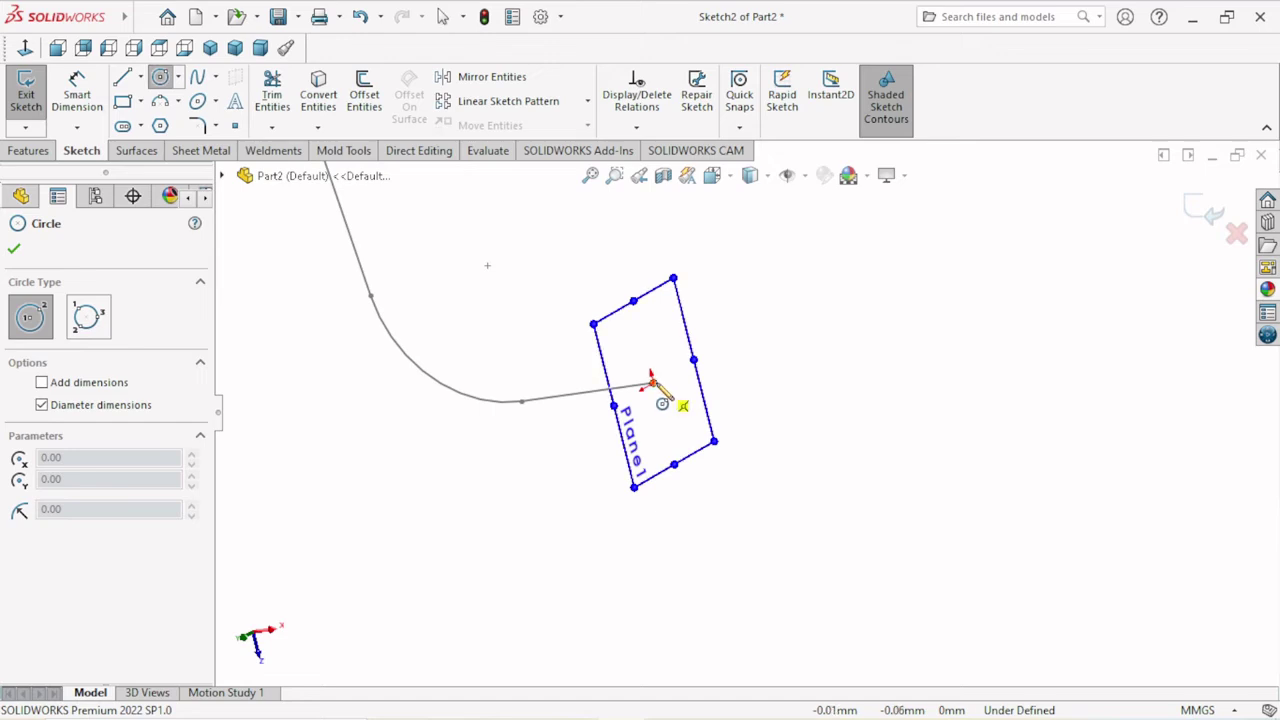
{"action": "left_click", "coordinate": [651, 382]}
{"action": "left_click", "coordinate": [668, 398]}
{"action": "right_click", "coordinate": [749, 391]}
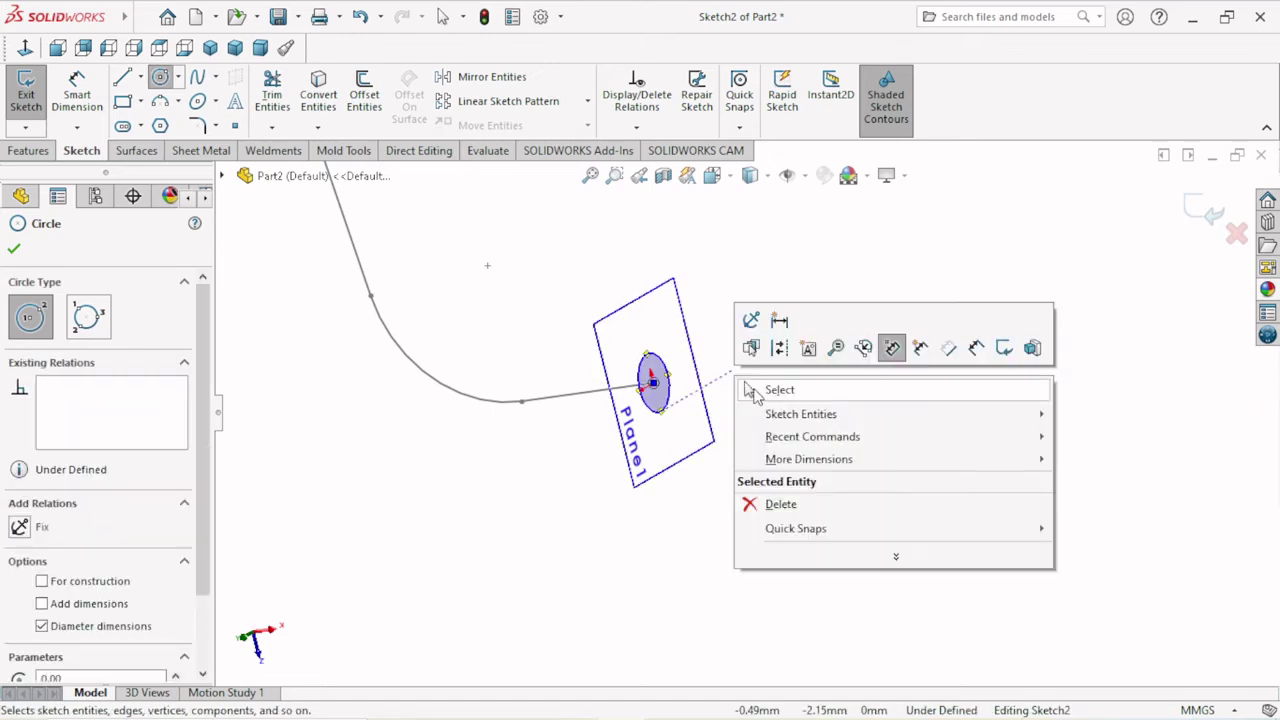
{"action": "left_click", "coordinate": [752, 391]}
Step: Dimension the circle's diameter to 1.30 mm and exit Sketch2
{"action": "left_click", "coordinate": [77, 95]}
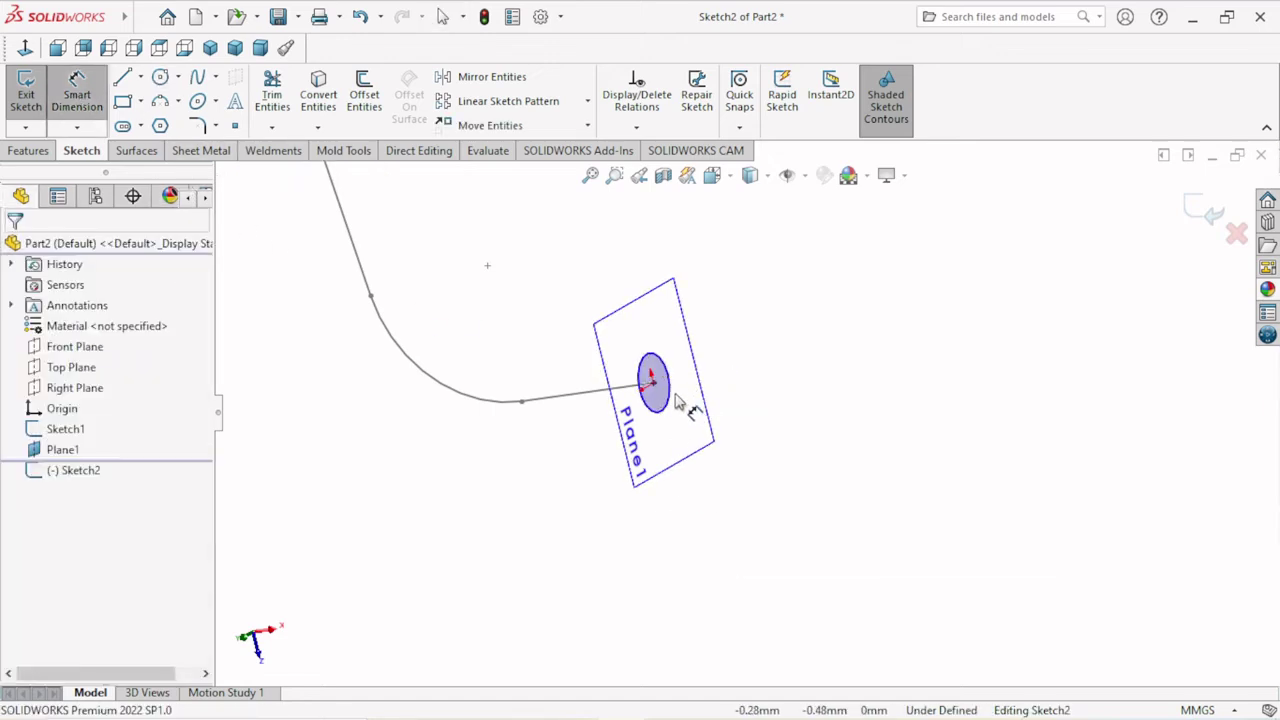
{"action": "left_click", "coordinate": [669, 393]}
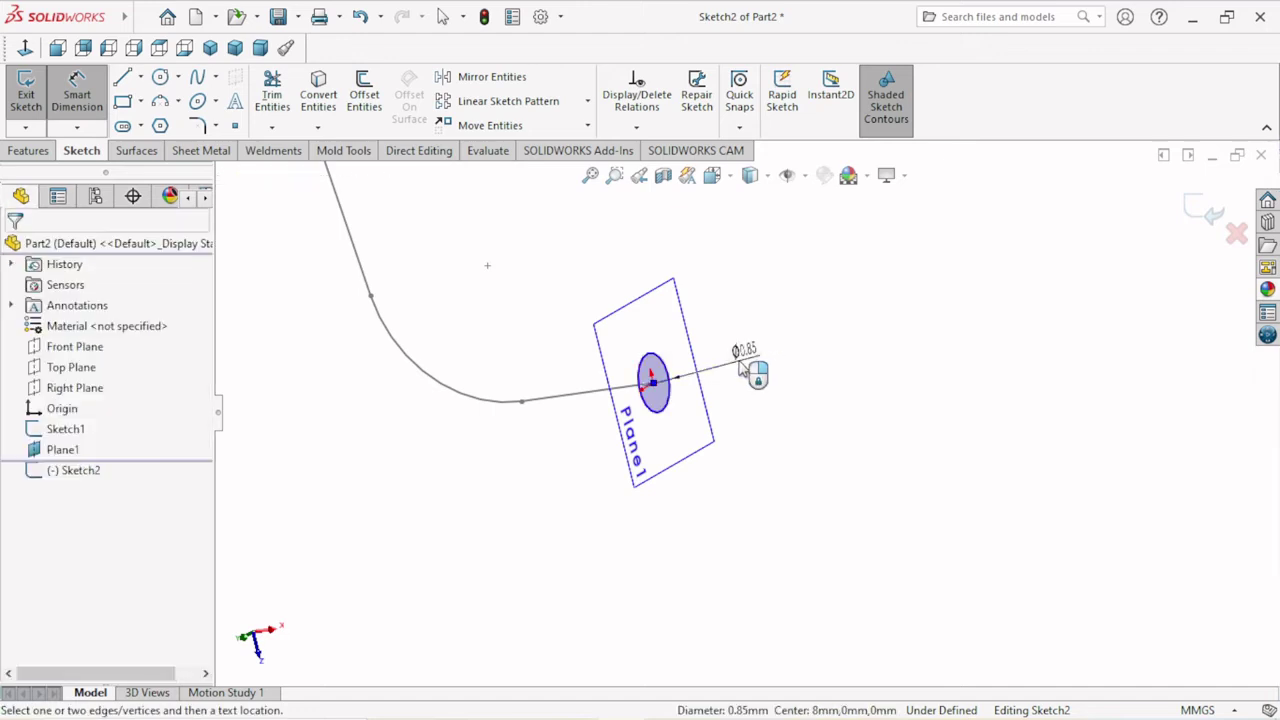
{"action": "left_click", "coordinate": [742, 369]}
{"action": "type", "text": "1"}
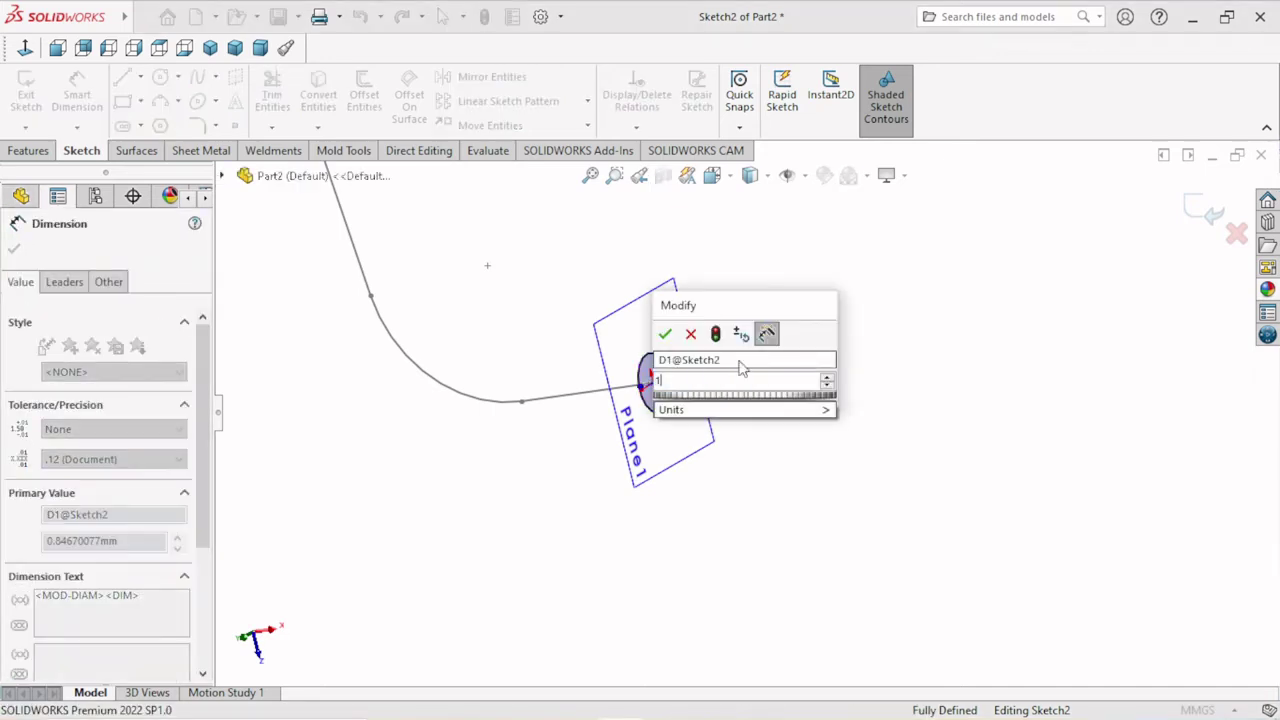
{"action": "type", "text": ".30"}
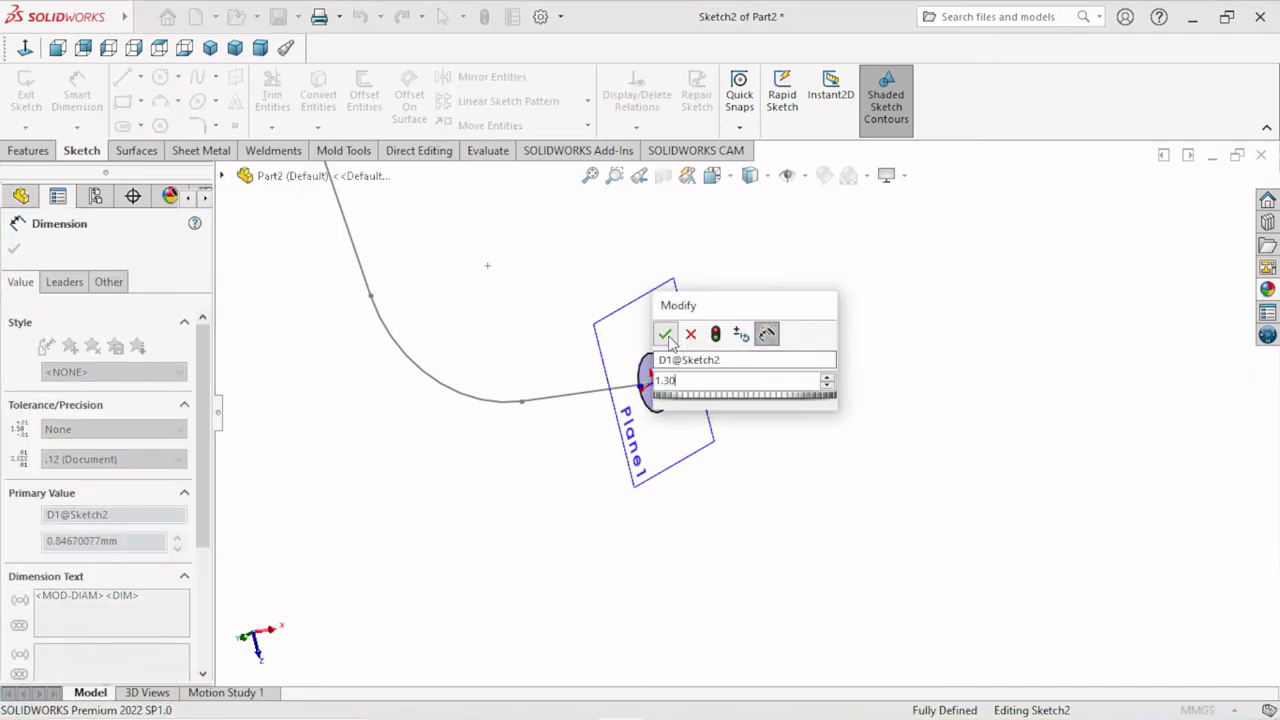
{"action": "left_click", "coordinate": [665, 334]}
{"action": "scroll", "coordinate": [723, 480], "scroll_direction": "up", "scroll_amount": 2}
{"action": "scroll", "coordinate": [723, 478], "scroll_direction": "up", "scroll_amount": 2}
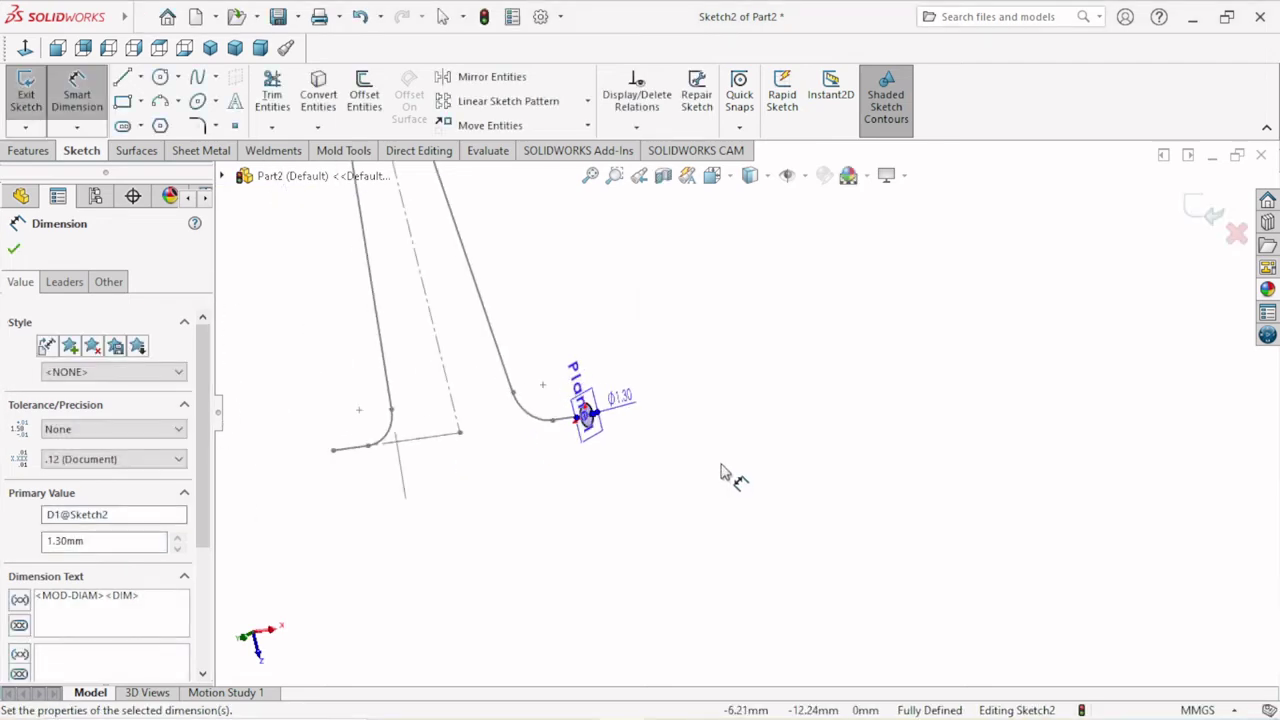
{"action": "left_click", "coordinate": [14, 250]}
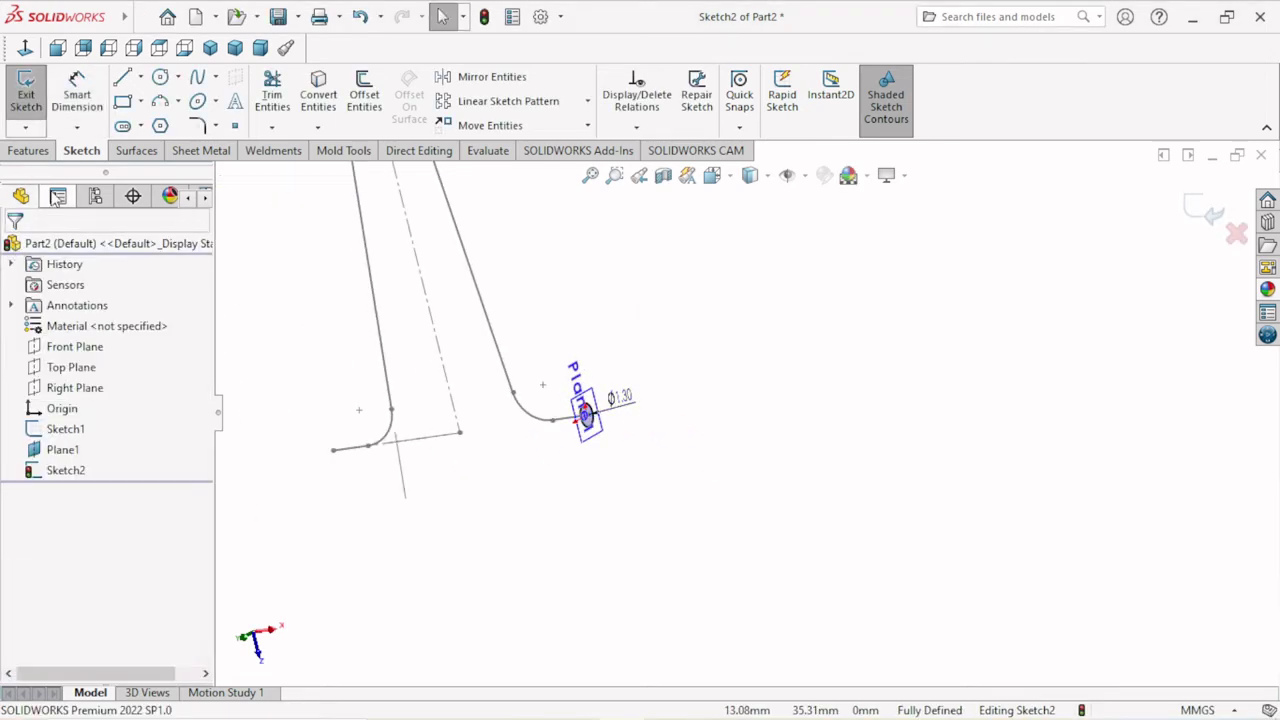
{"action": "left_click", "coordinate": [1208, 218]}
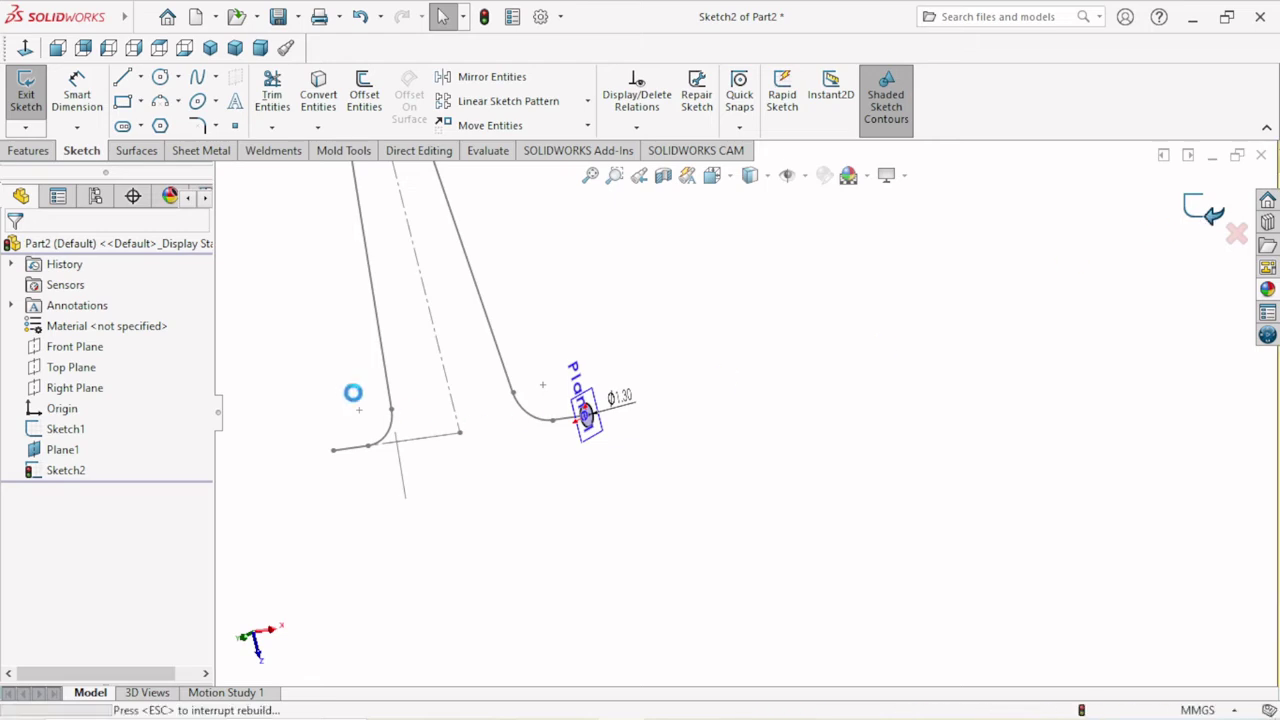
Step: Sweep the Ø1.30 mm circle along the clip outline to form the solid wire
{"action": "left_click", "coordinate": [137, 150]}
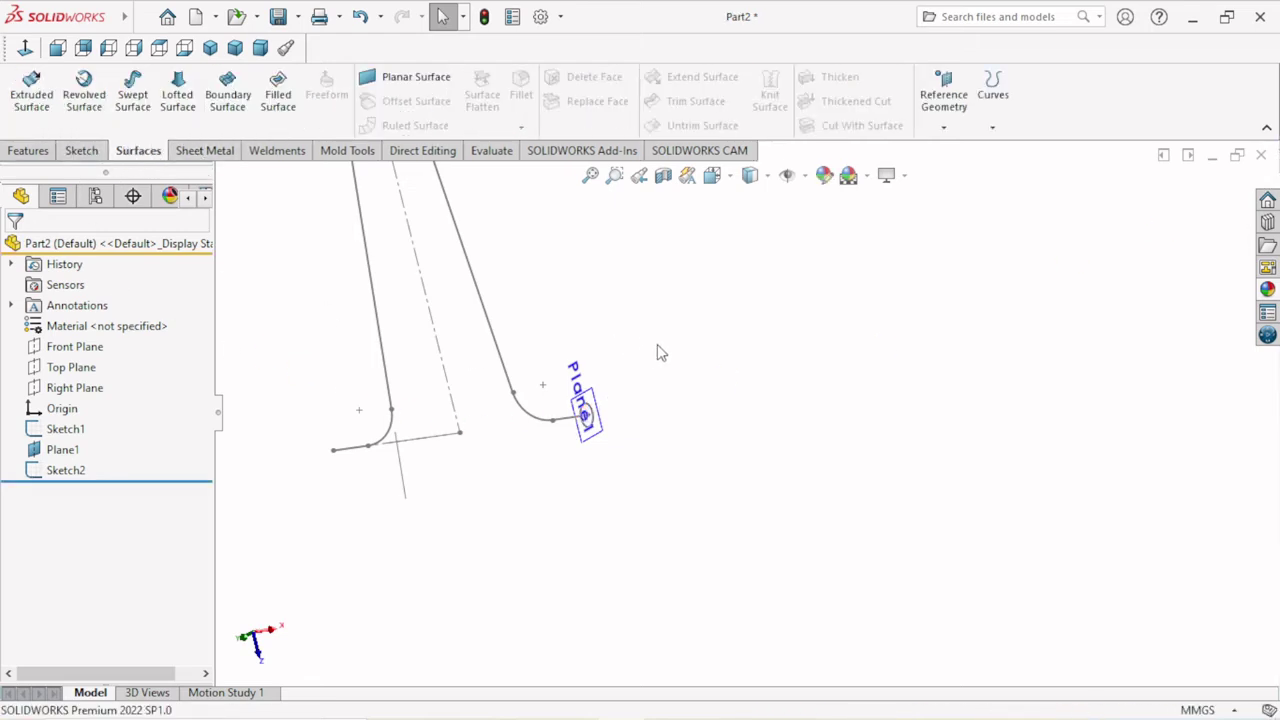
{"action": "left_click", "coordinate": [30, 150]}
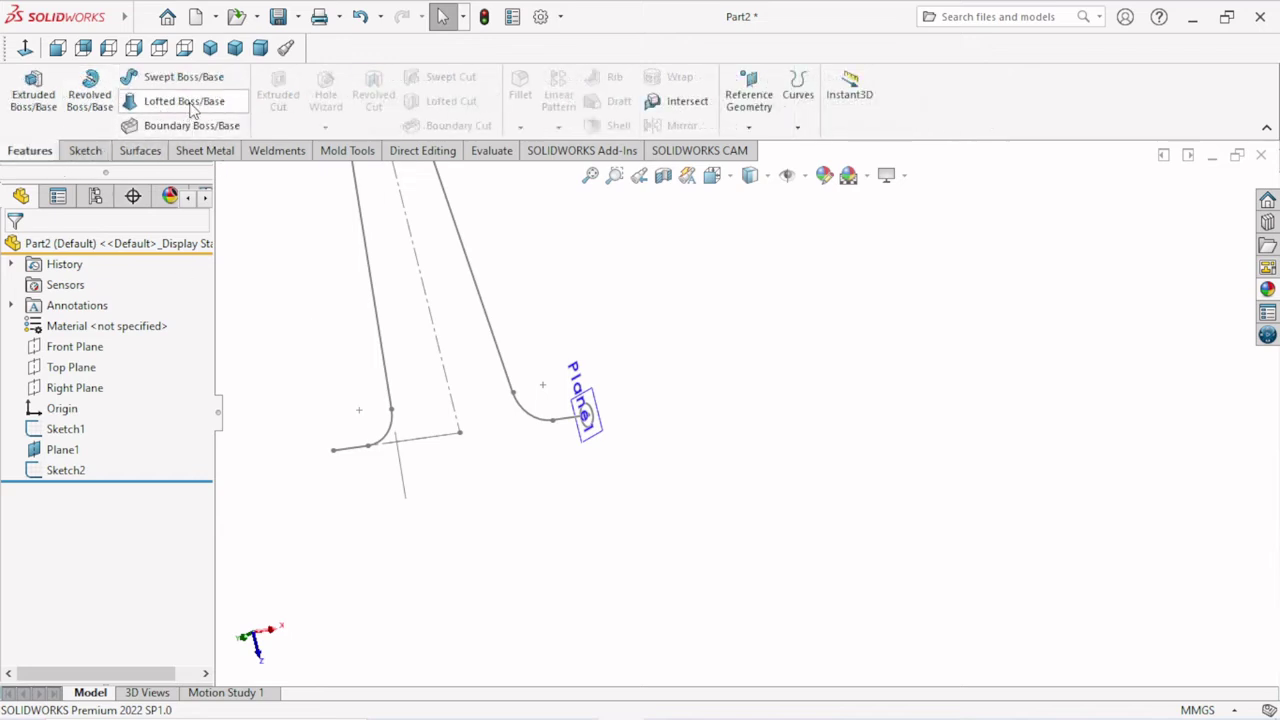
{"action": "left_click", "coordinate": [188, 102]}
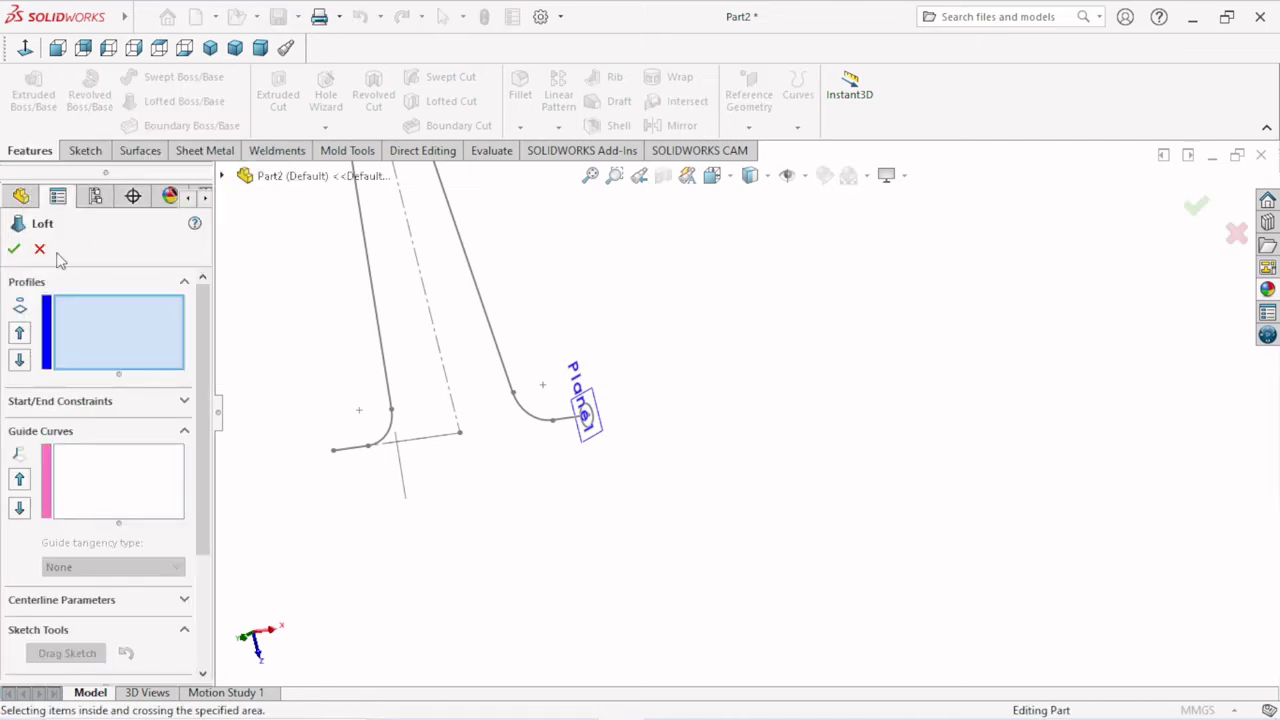
{"action": "left_click", "coordinate": [40, 249]}
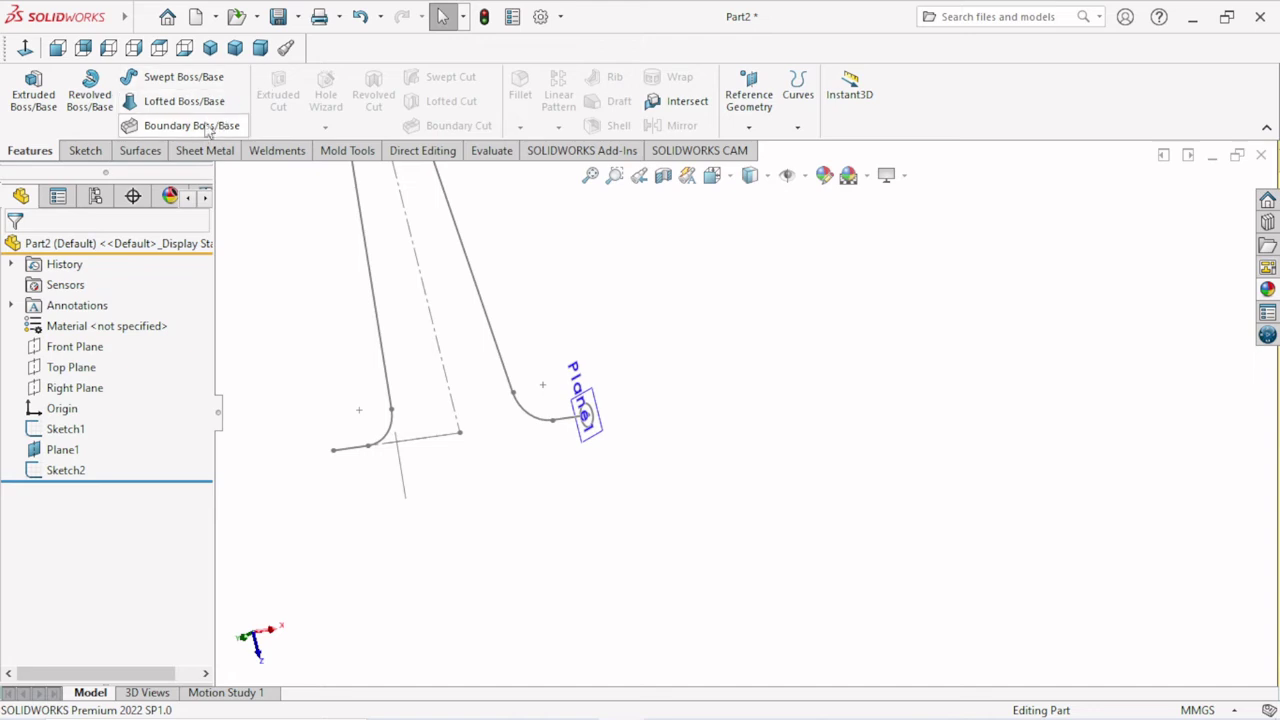
{"action": "left_click", "coordinate": [188, 84]}
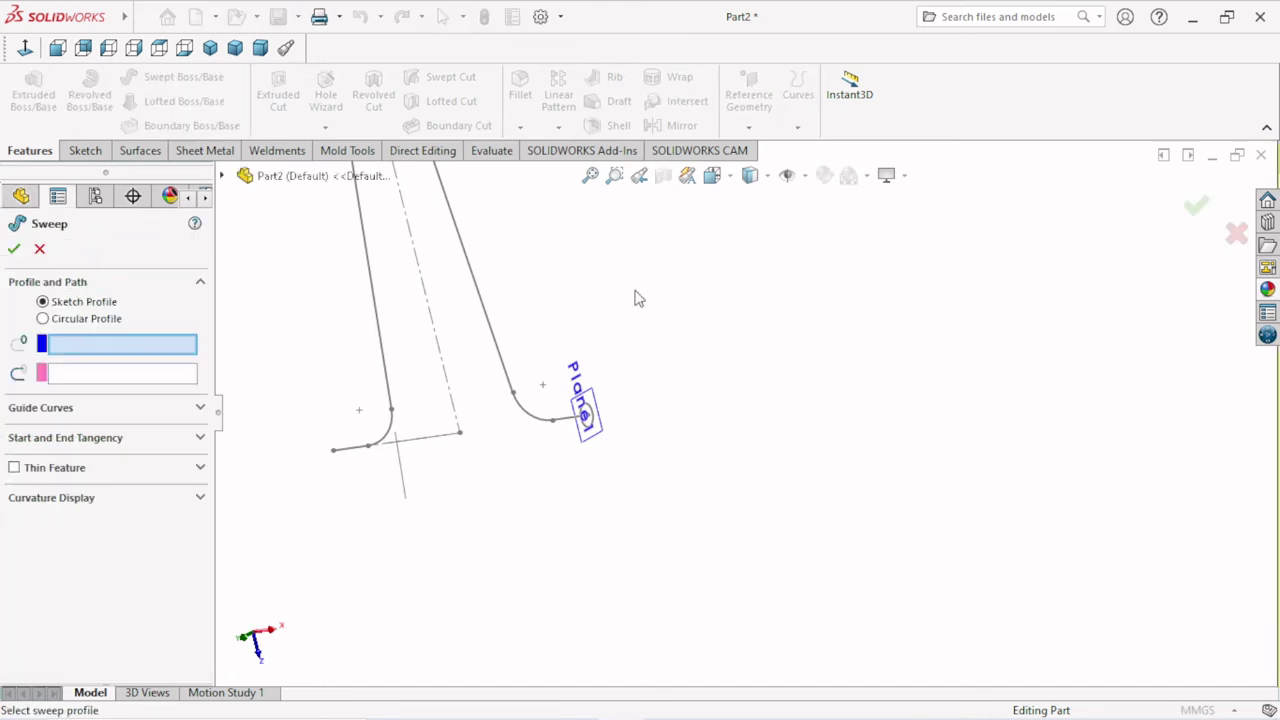
{"action": "mouse_move", "coordinate": [691, 420]}
{"action": "middle_mouse_down"}
{"action": "mouse_move", "coordinate": [669, 440]}
{"action": "mouse_move", "coordinate": [584, 393]}
{"action": "middle_mouse_up"}
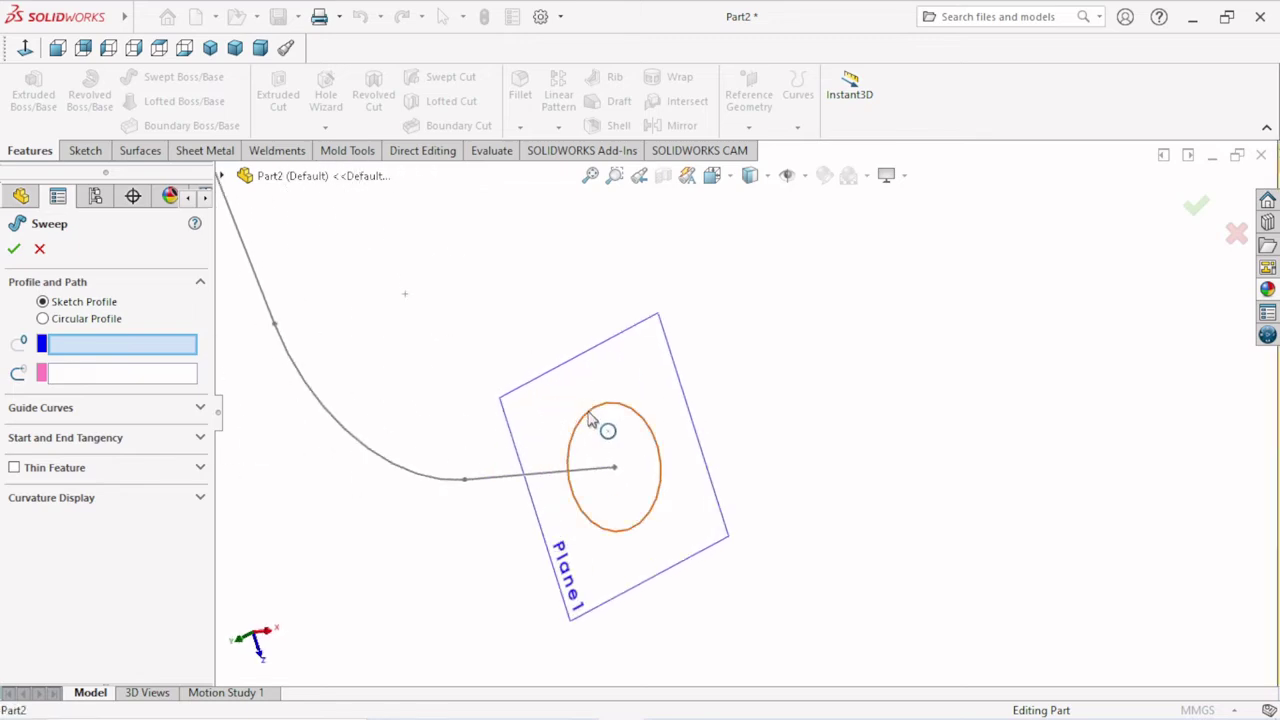
{"action": "left_click", "coordinate": [591, 419]}
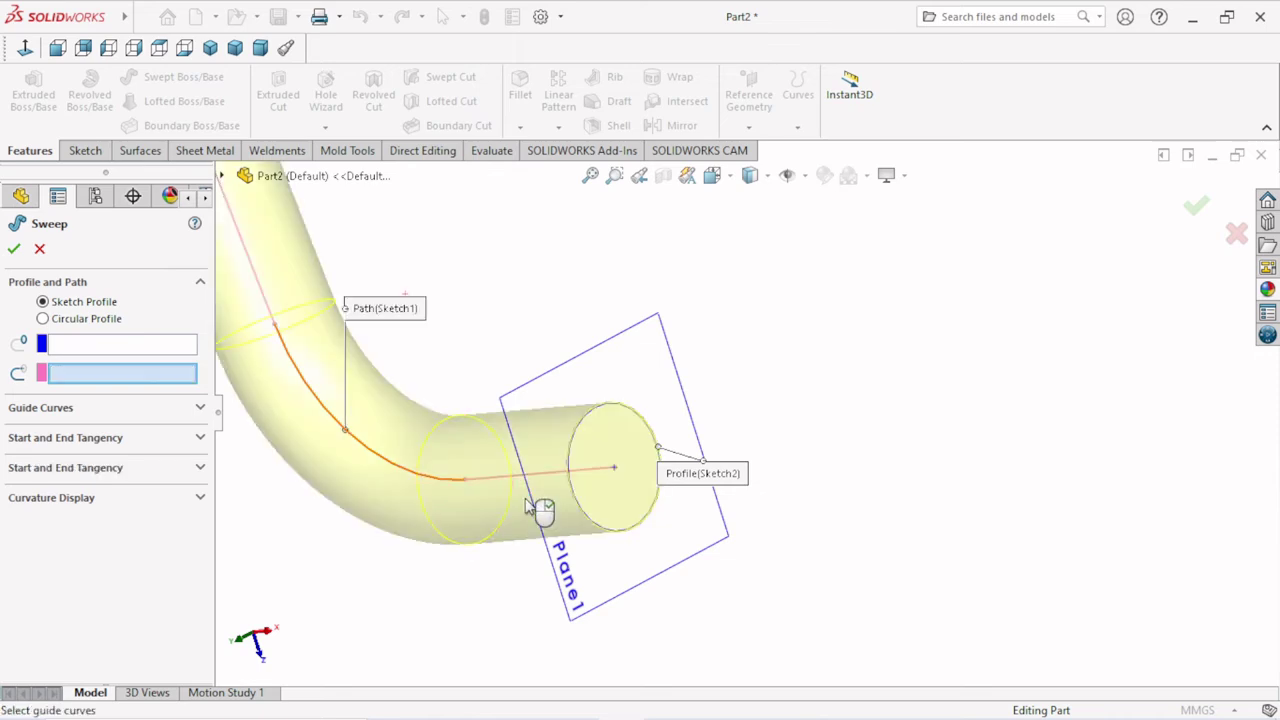
{"action": "mouse_move", "coordinate": [537, 515]}
{"action": "middle_mouse_down"}
{"action": "mouse_move", "coordinate": [535, 490]}
{"action": "mouse_move", "coordinate": [737, 443]}
{"action": "mouse_move", "coordinate": [735, 332]}
{"action": "middle_mouse_up"}
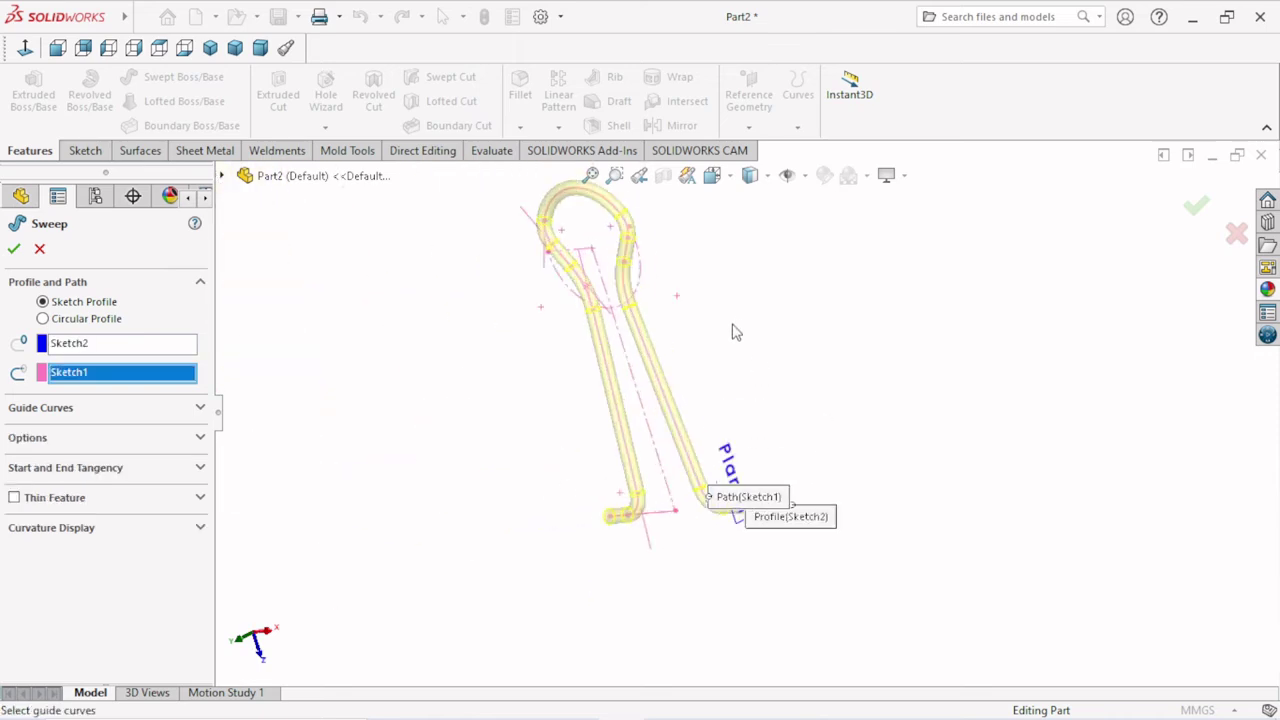
{"action": "middle_click_drag", "start_coordinate": [657, 228], "coordinate": [801, 341]}
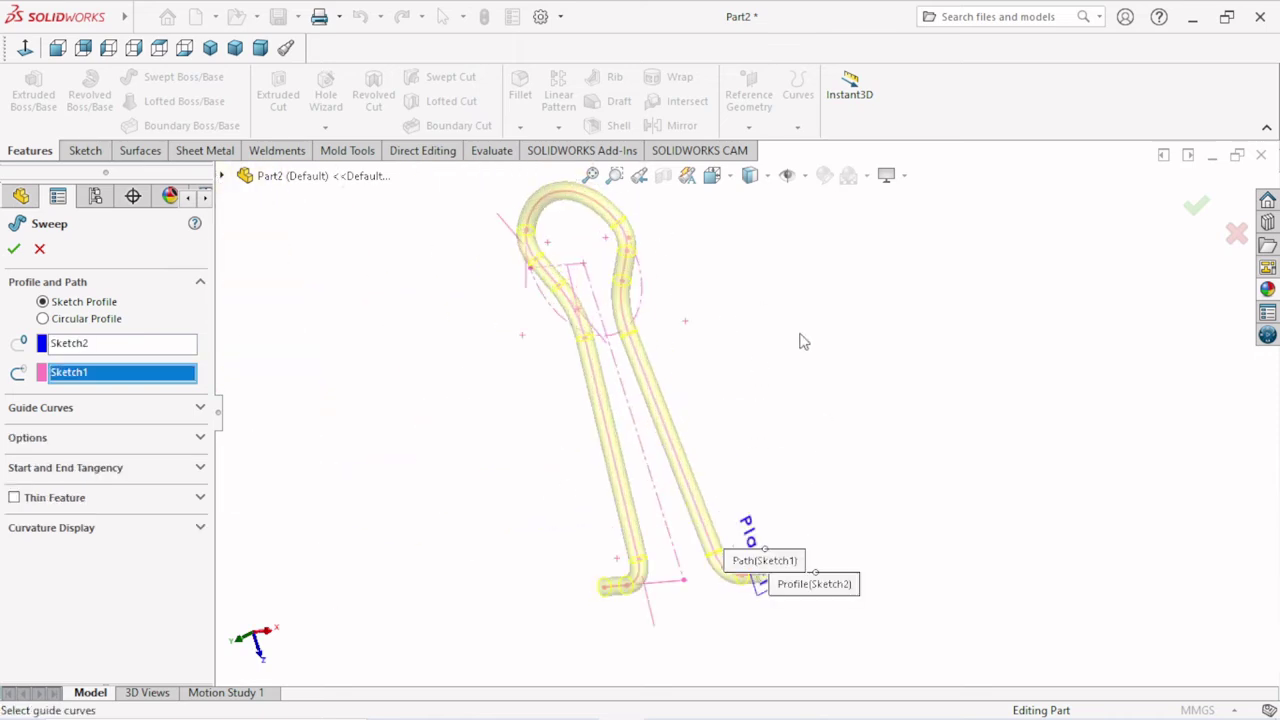
{"action": "left_click", "coordinate": [14, 248]}
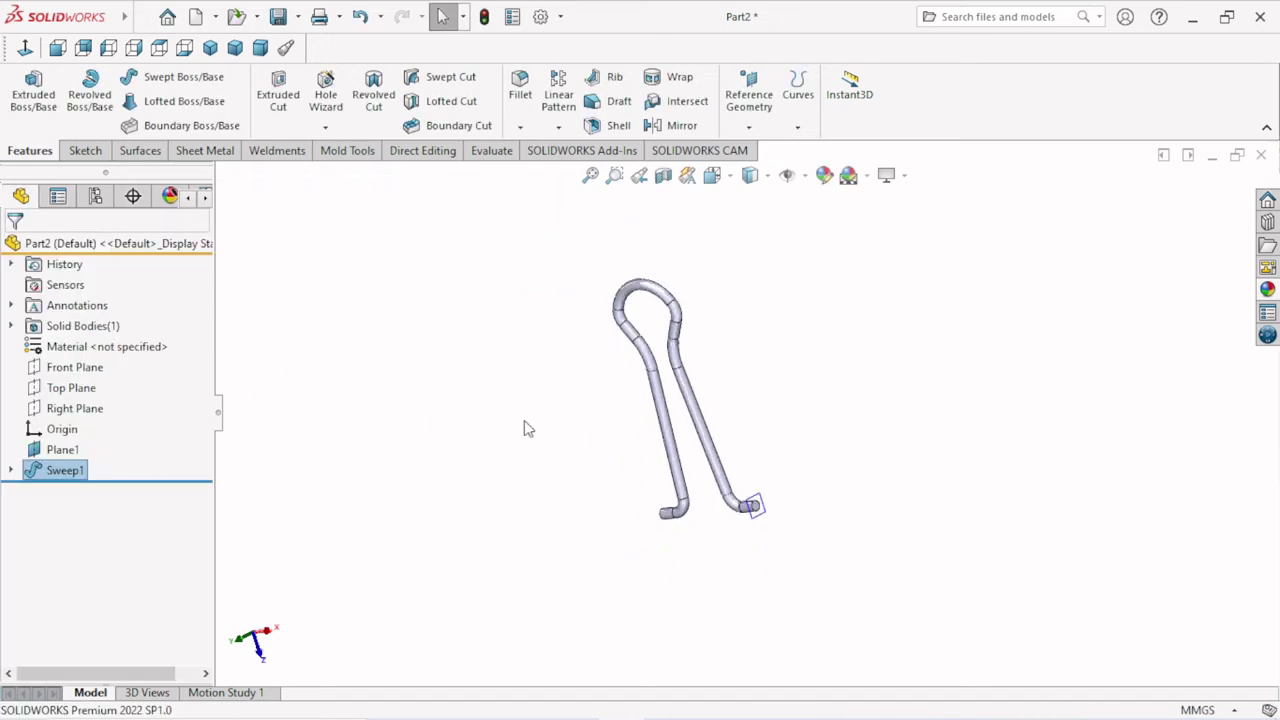
Step: Hide Plane1 and zoom out to show the whole wire clip
{"action": "mouse_move", "coordinate": [735, 505]}
{"action": "middle_mouse_down"}
{"action": "mouse_move", "coordinate": [749, 503]}
{"action": "mouse_move", "coordinate": [706, 517]}
{"action": "mouse_move", "coordinate": [751, 486]}
{"action": "middle_mouse_up"}
{"action": "scroll", "coordinate": [740, 510], "scroll_direction": "down", "scroll_amount": 3}
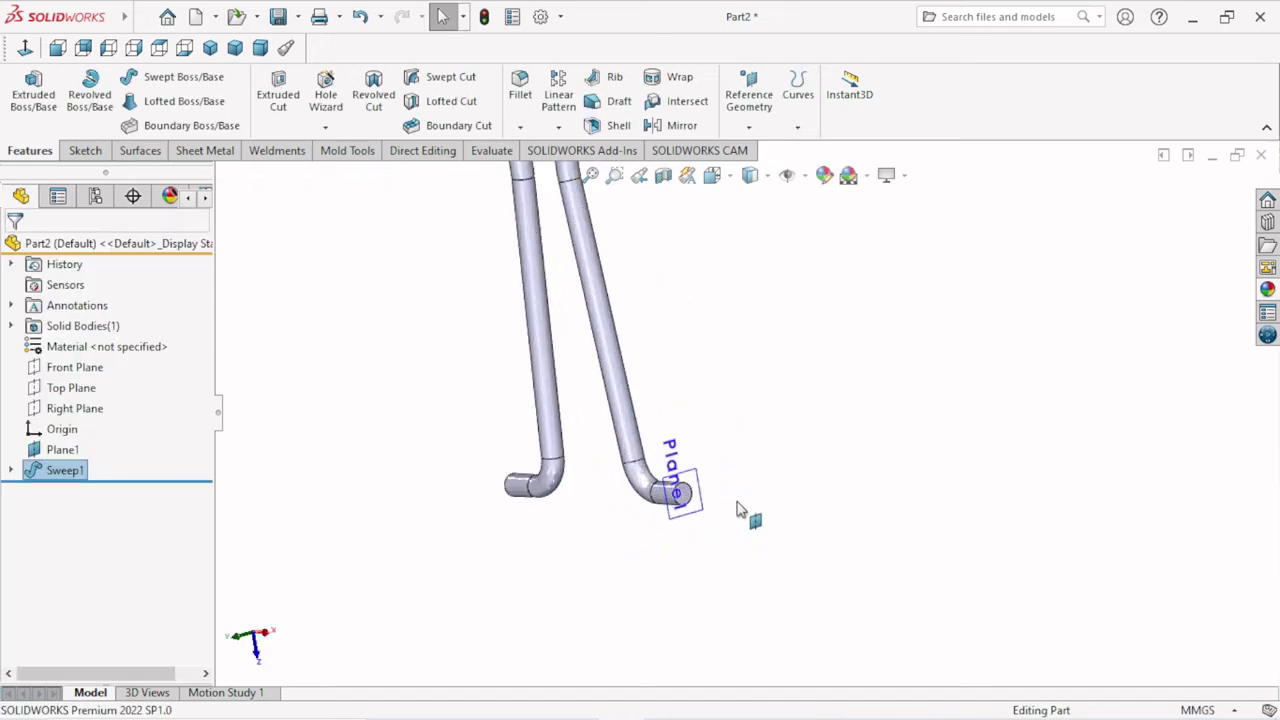
{"action": "left_click", "coordinate": [684, 483]}
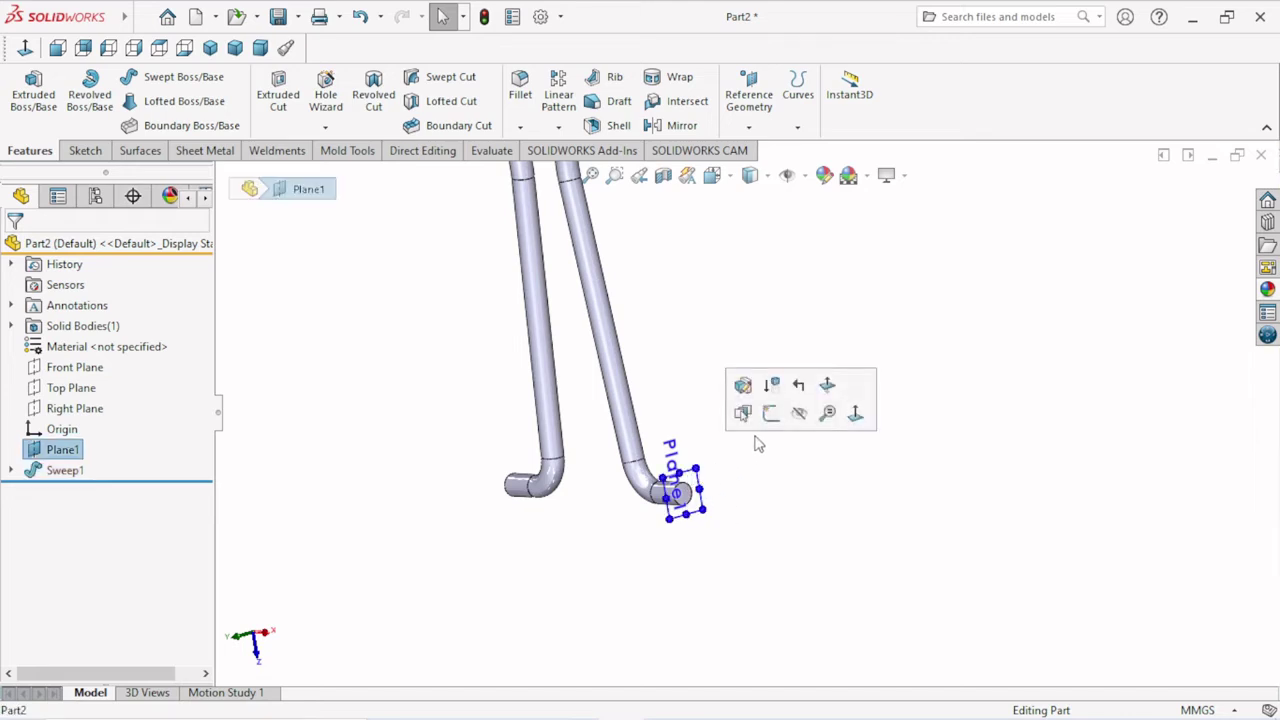
{"action": "left_click", "coordinate": [824, 416]}
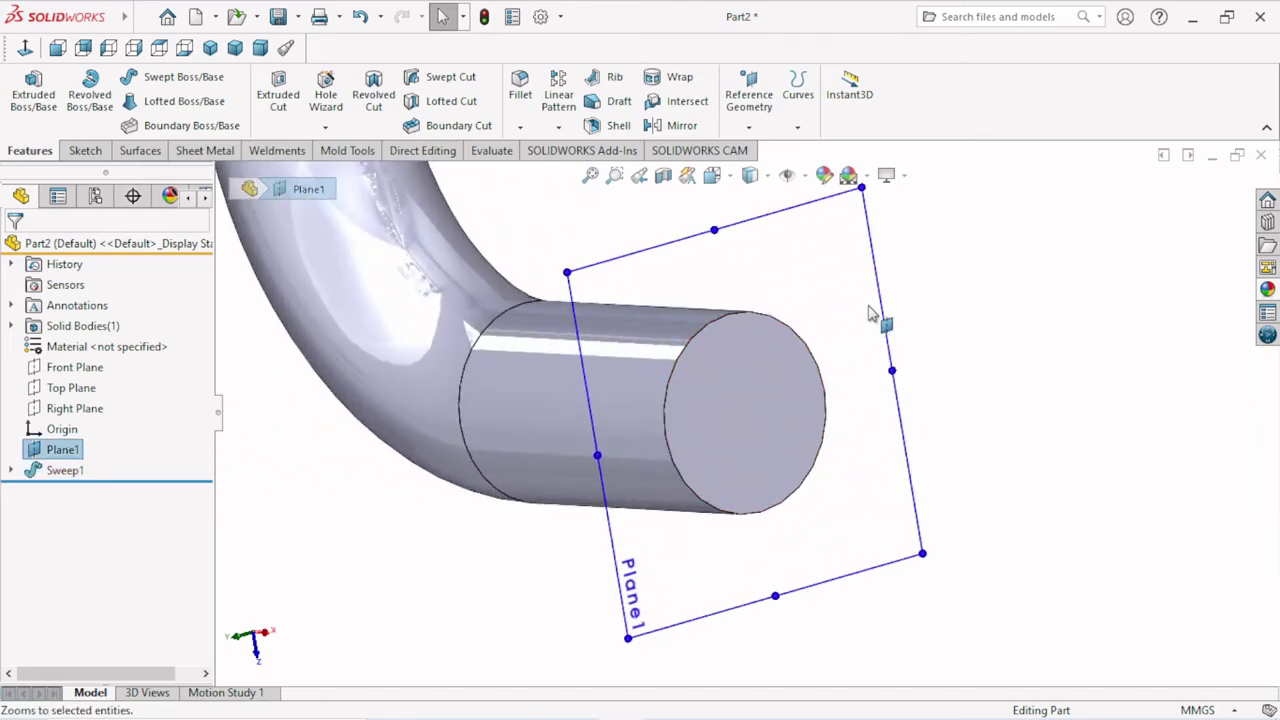
{"action": "left_click", "coordinate": [988, 238]}
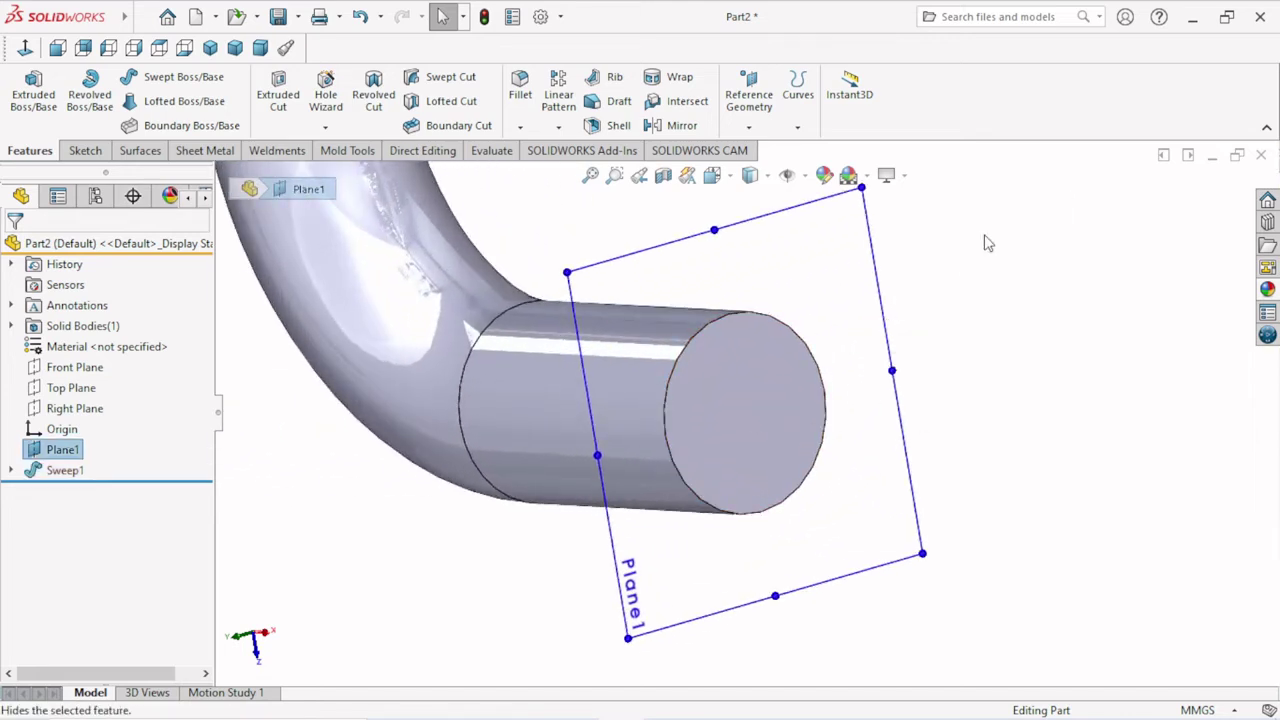
{"action": "scroll", "coordinate": [805, 462], "scroll_direction": "up", "scroll_amount": 5}
{"action": "scroll", "coordinate": [788, 448], "scroll_direction": "up", "scroll_amount": 2}
{"action": "scroll", "coordinate": [745, 340], "scroll_direction": "up", "scroll_amount": 2}
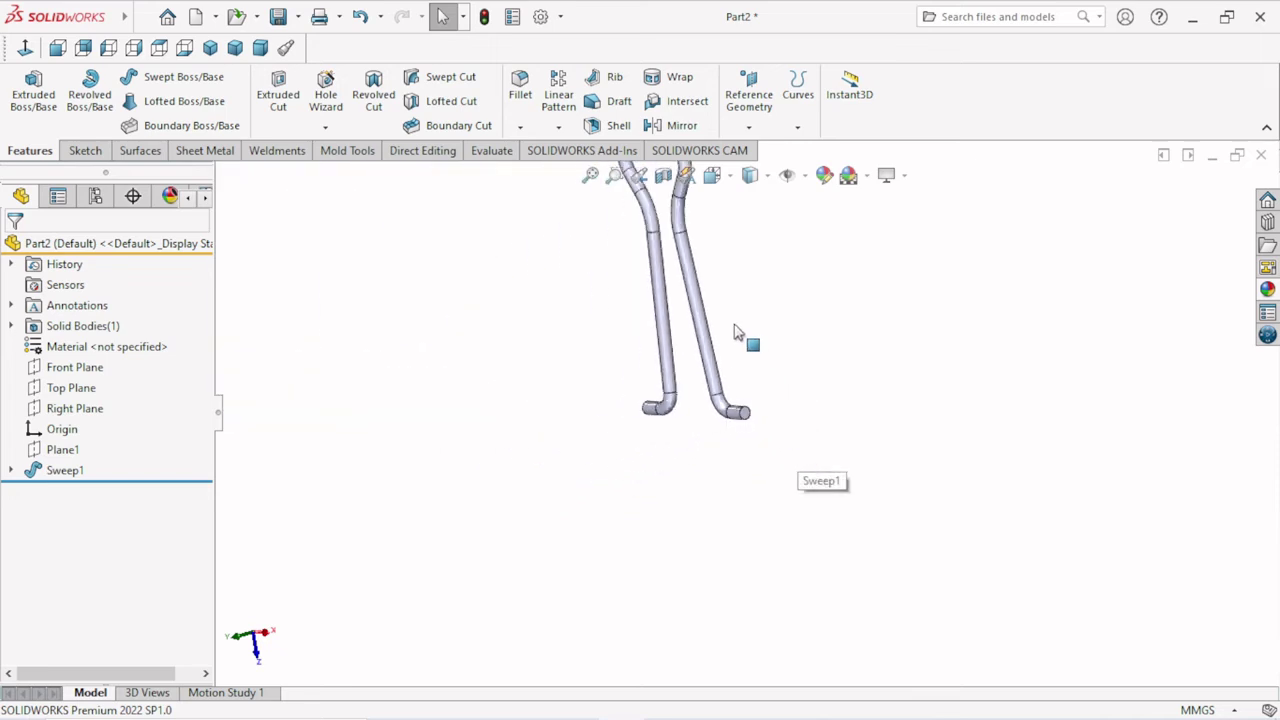
{"action": "scroll", "coordinate": [731, 300], "scroll_direction": "up", "scroll_amount": 3}
{"action": "scroll", "coordinate": [725, 330], "scroll_direction": "down", "scroll_amount": 3}
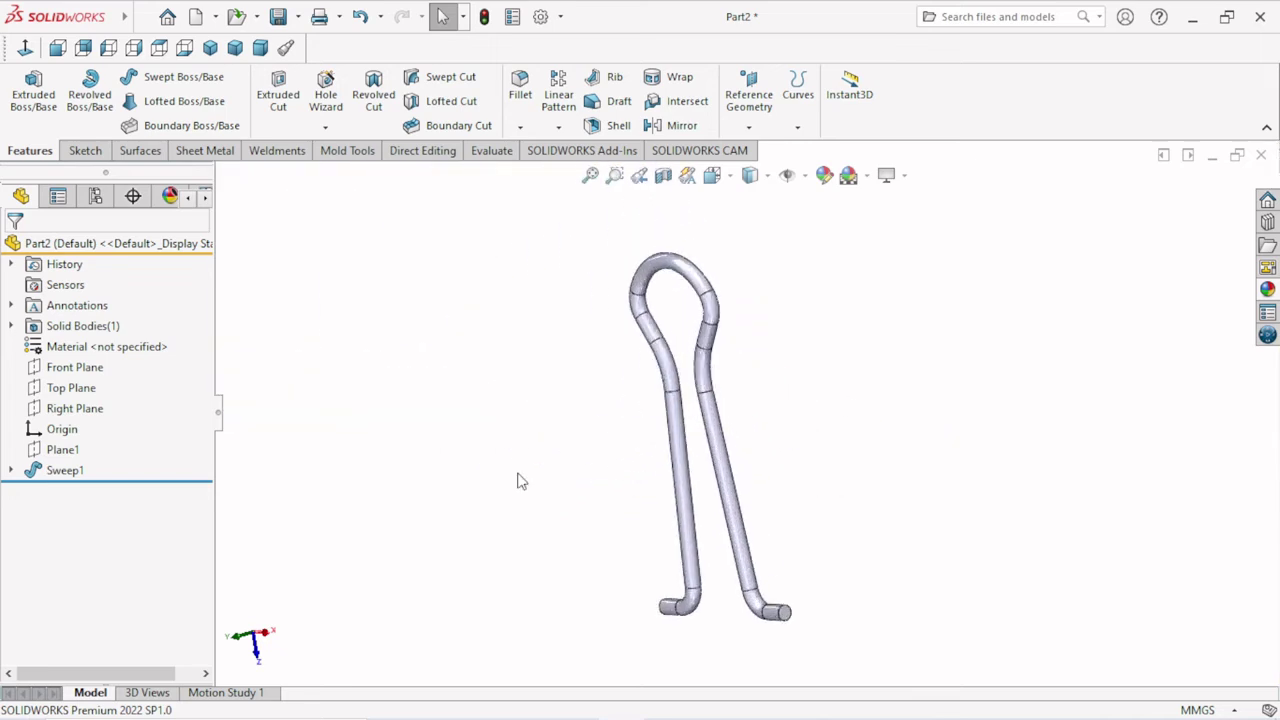
Step: Assign AISI 316 Stainless Steel Sheet (SS) from the Steel category as the part material
{"action": "right_click", "coordinate": [143, 346]}
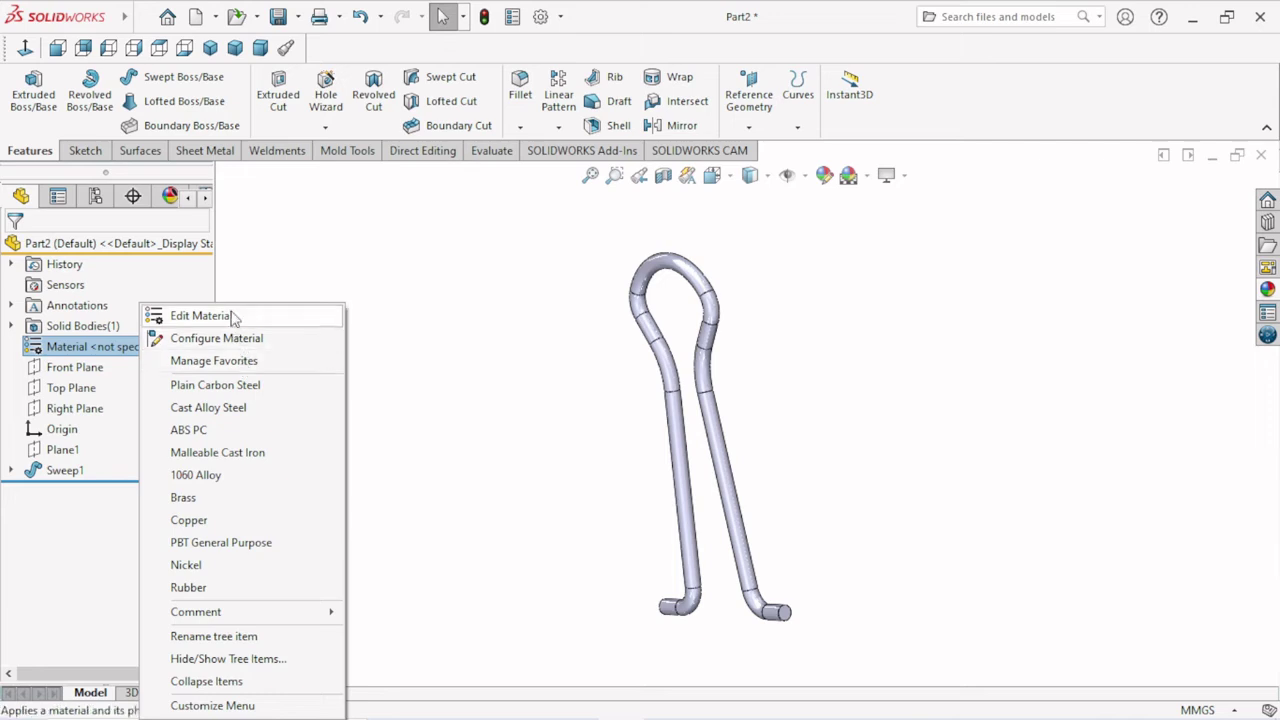
{"action": "left_click", "coordinate": [200, 316]}
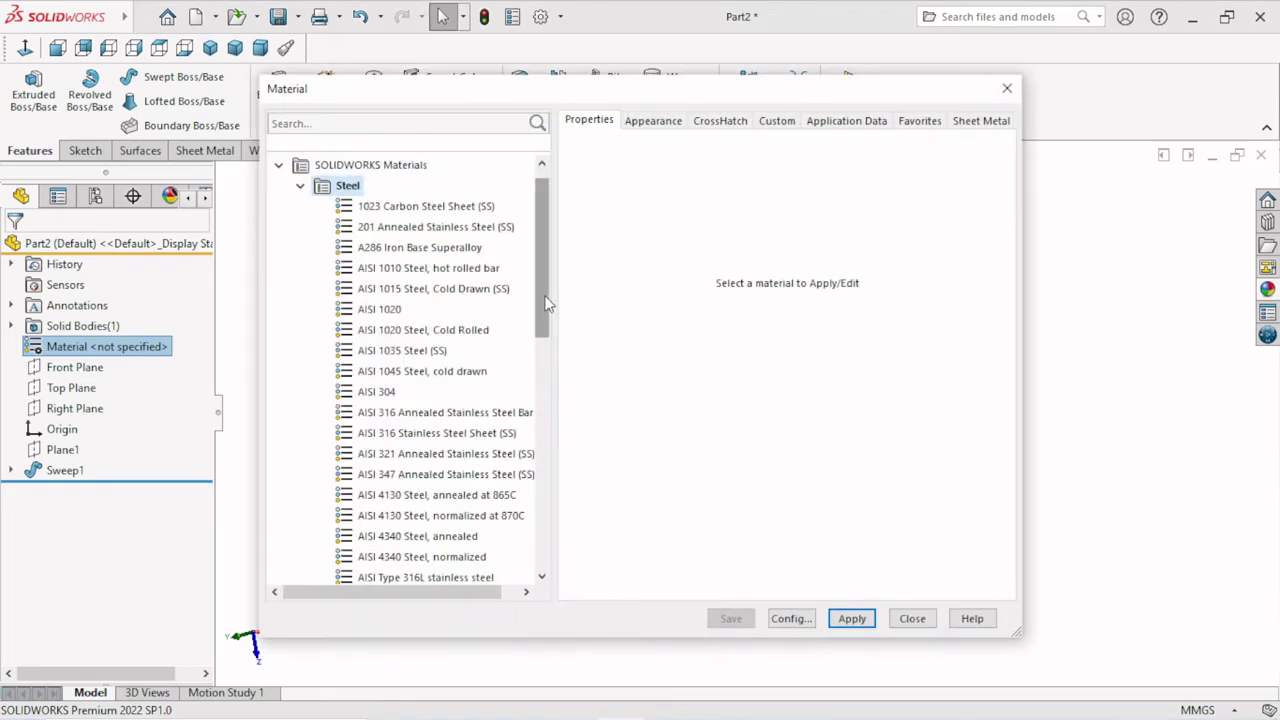
{"action": "left_click", "coordinate": [300, 186]}
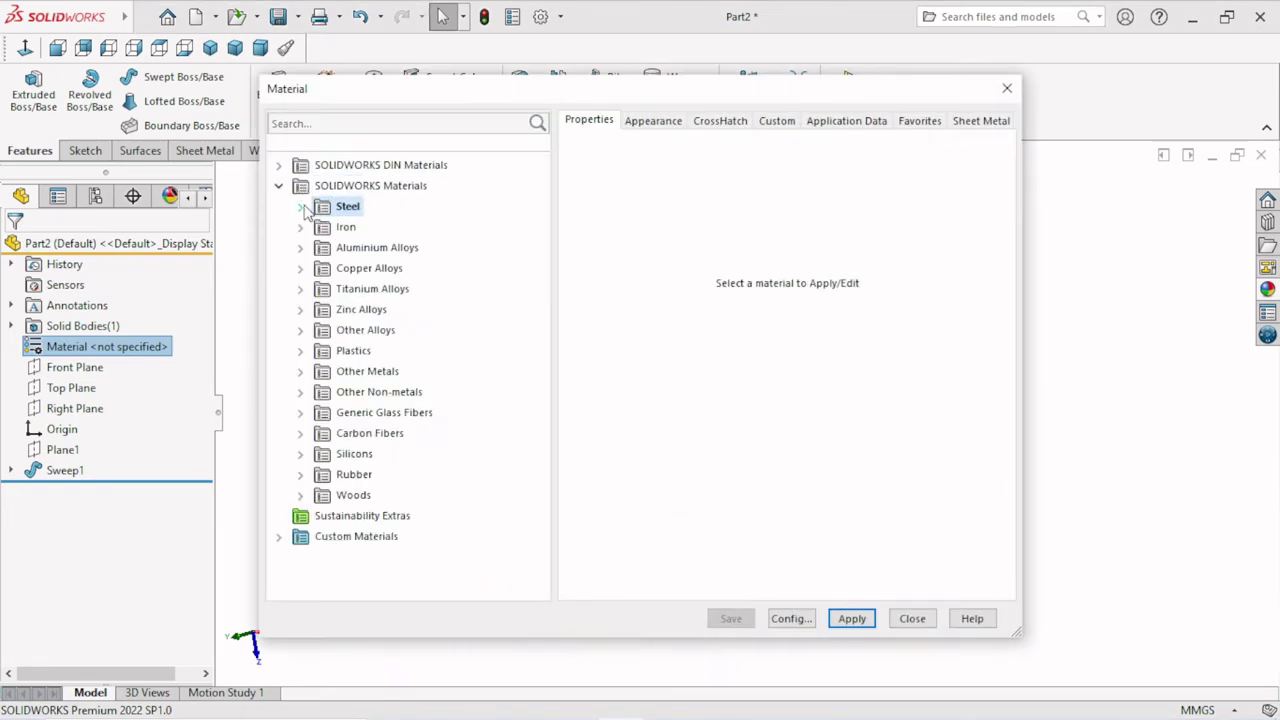
{"action": "left_click", "coordinate": [300, 206]}
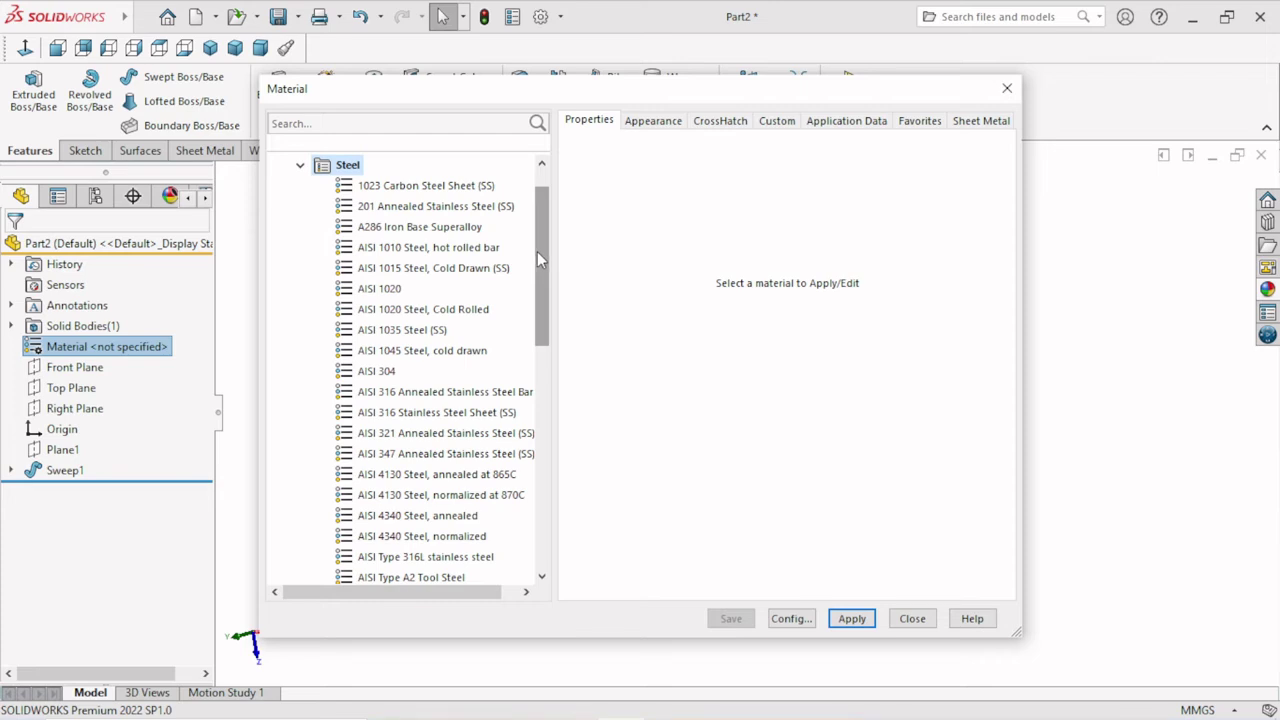
{"action": "left_click_drag", "start_coordinate": [537, 254], "coordinate": [537, 262]}
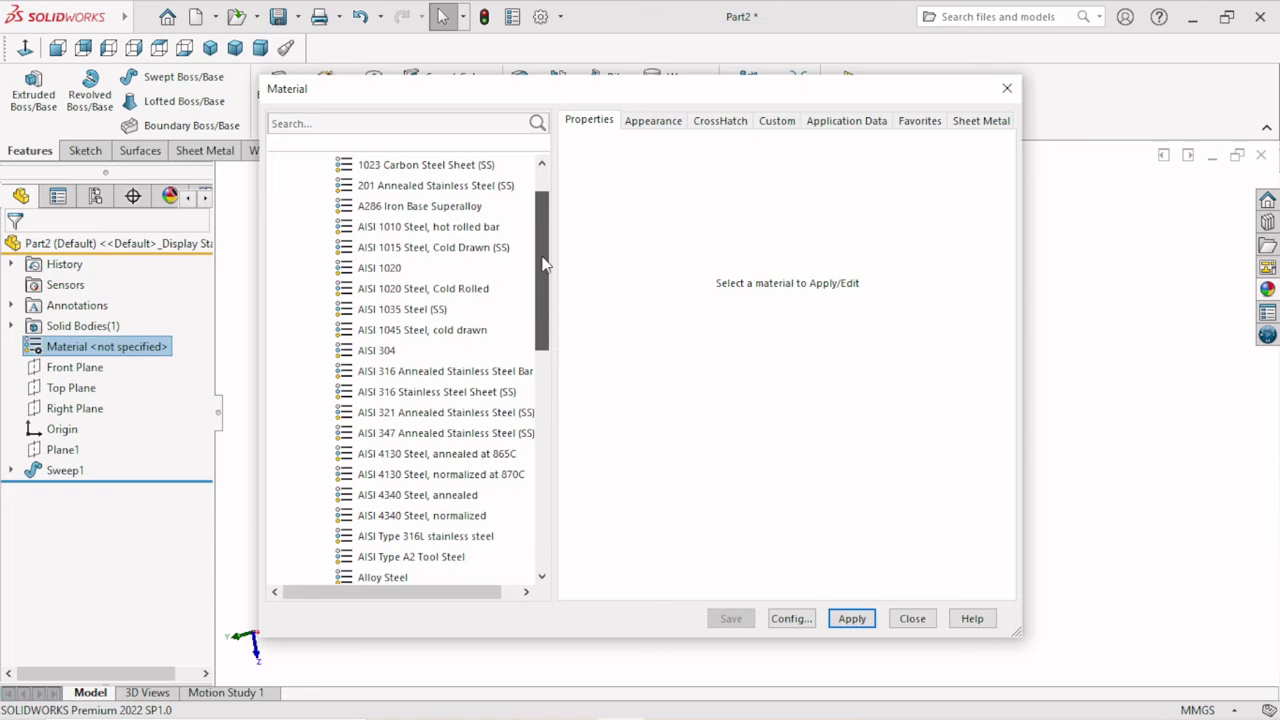
{"action": "left_click", "coordinate": [464, 393]}
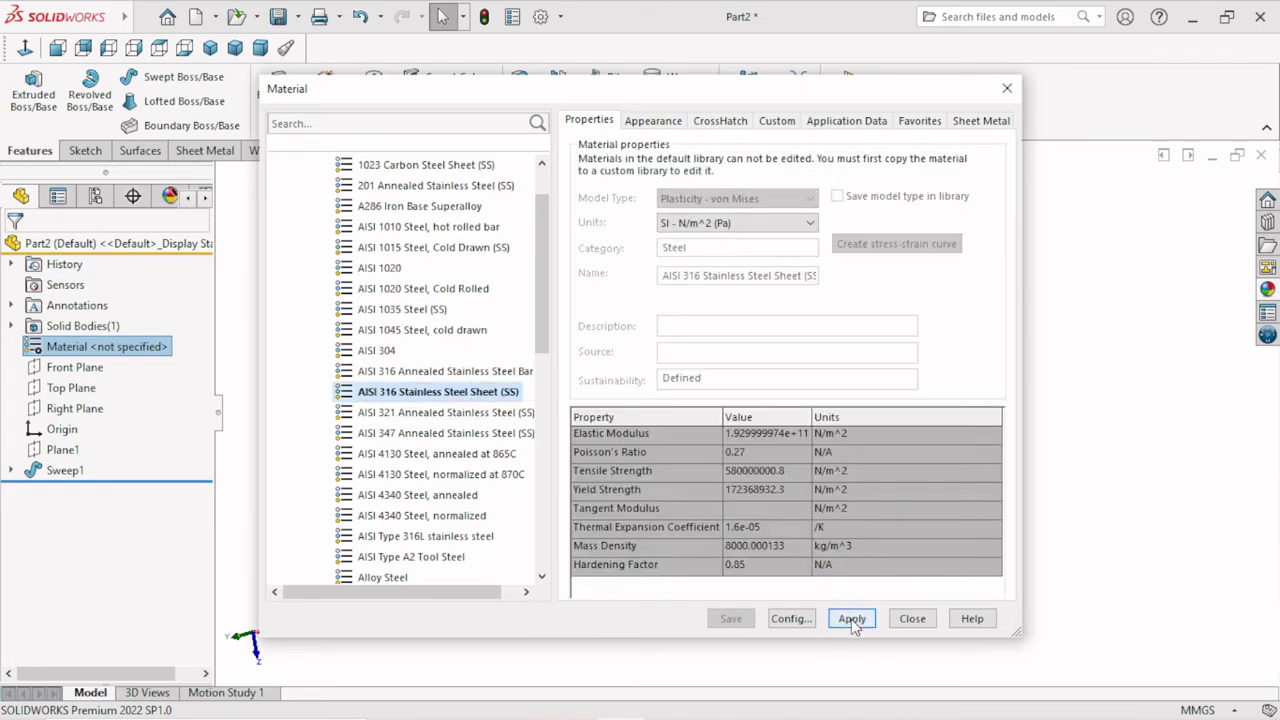
{"action": "left_click", "coordinate": [851, 620]}
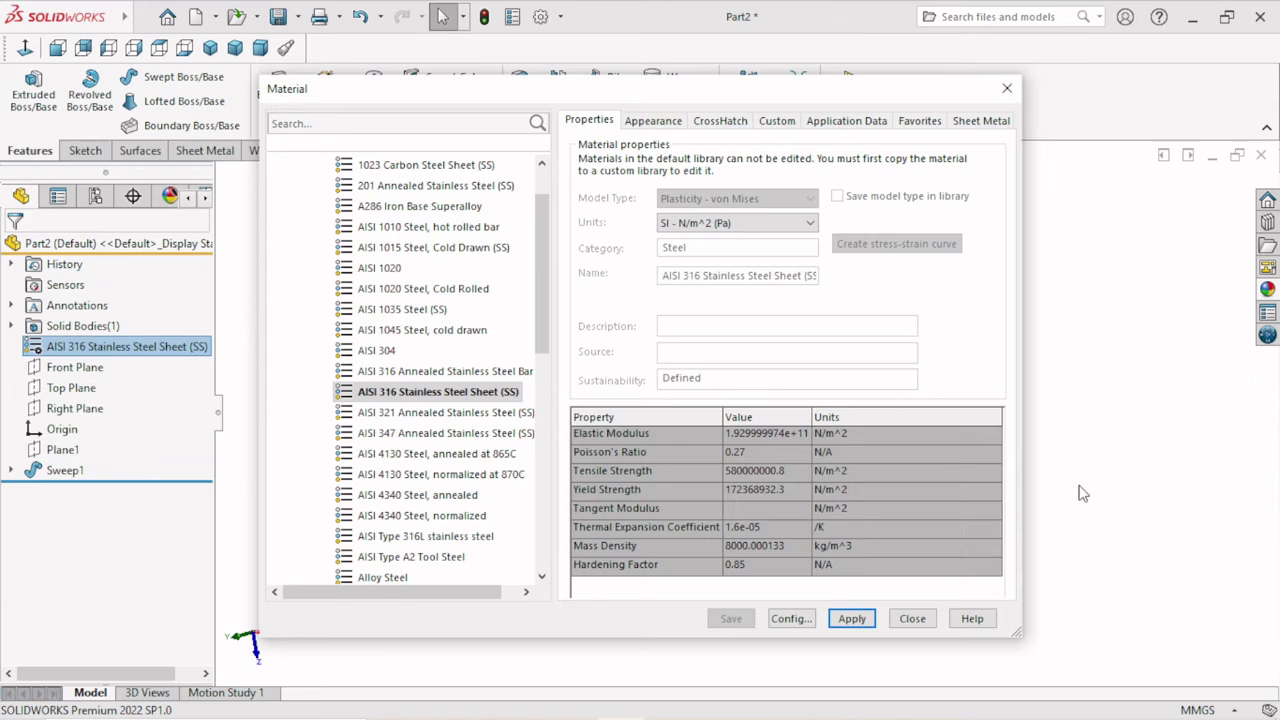
{"action": "left_click", "coordinate": [905, 620]}
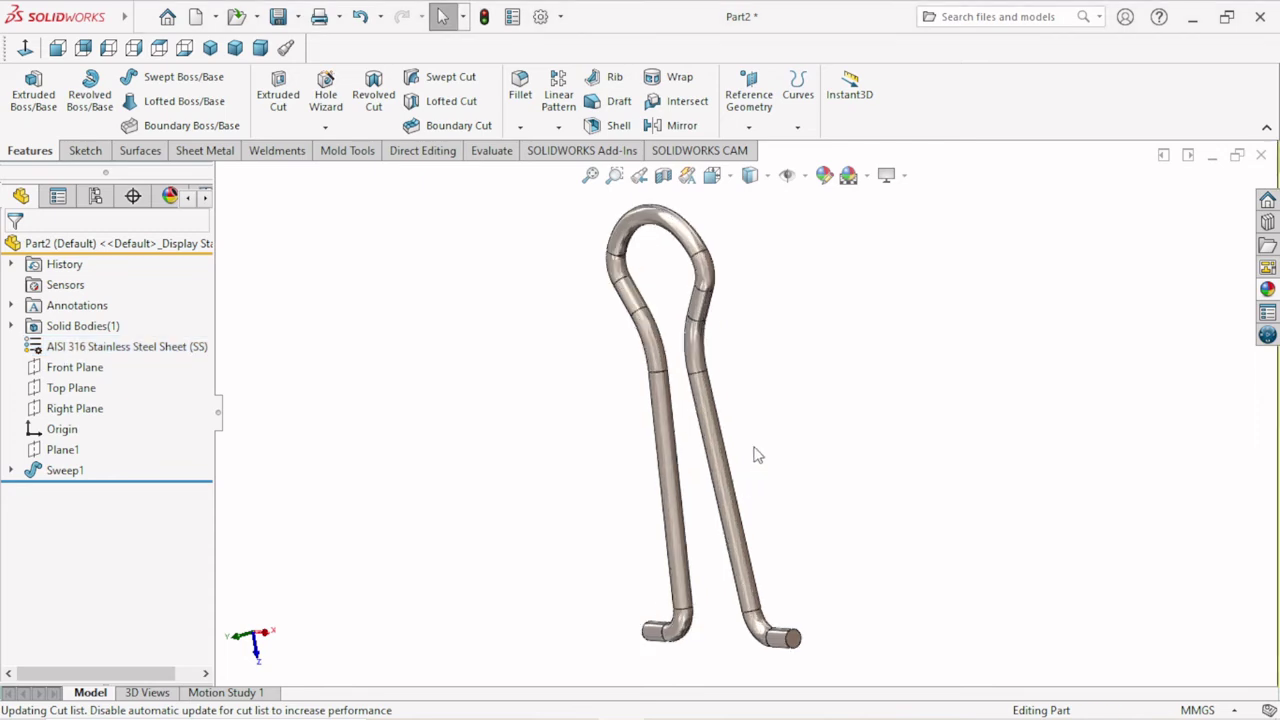
Step: Apply the polished steel appearance to the wire clip
{"action": "mouse_move", "coordinate": [757, 455]}
{"action": "middle_mouse_down"}
{"action": "mouse_move", "coordinate": [743, 337]}
{"action": "mouse_move", "coordinate": [811, 417]}
{"action": "mouse_move", "coordinate": [829, 406]}
{"action": "mouse_move", "coordinate": [820, 354]}
{"action": "mouse_move", "coordinate": [845, 384]}
{"action": "mouse_move", "coordinate": [806, 437]}
{"action": "mouse_move", "coordinate": [1236, 290]}
{"action": "middle_mouse_up"}
{"action": "left_click", "coordinate": [1265, 290]}
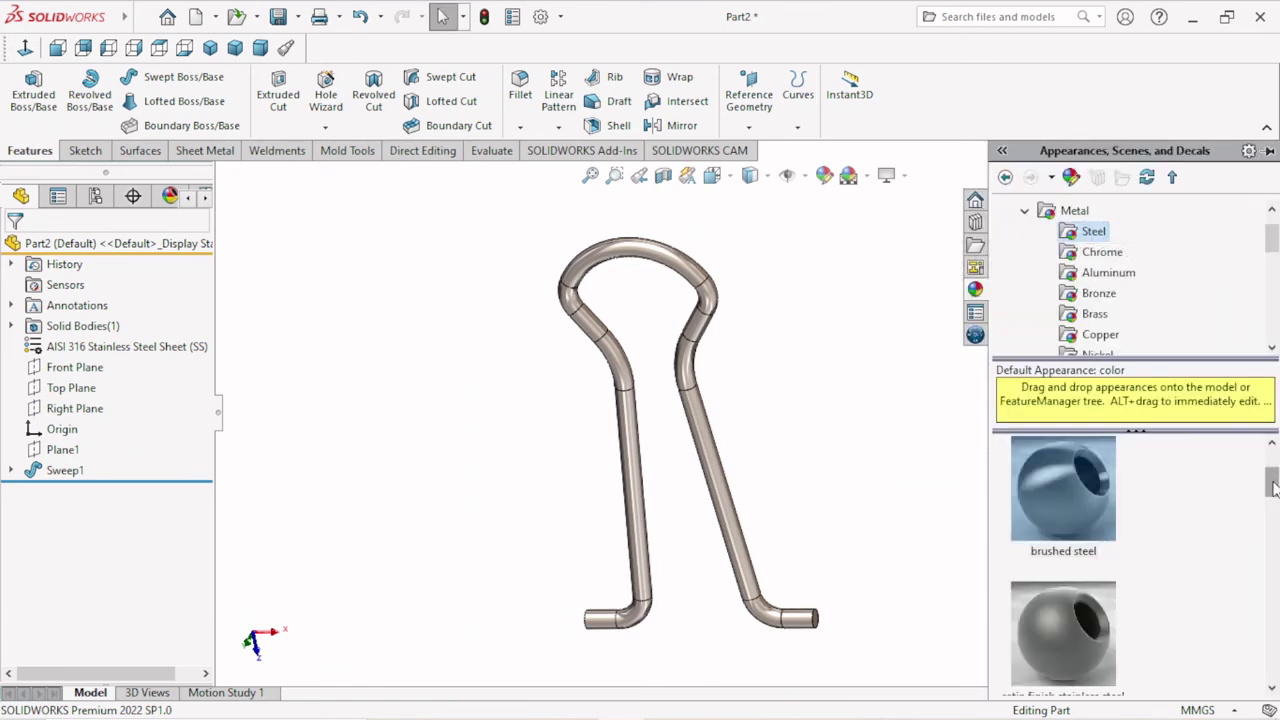
{"action": "scroll", "coordinate": [1067, 496], "scroll_direction": "up", "scroll_amount": 1}
{"action": "left_click", "coordinate": [1067, 496]}
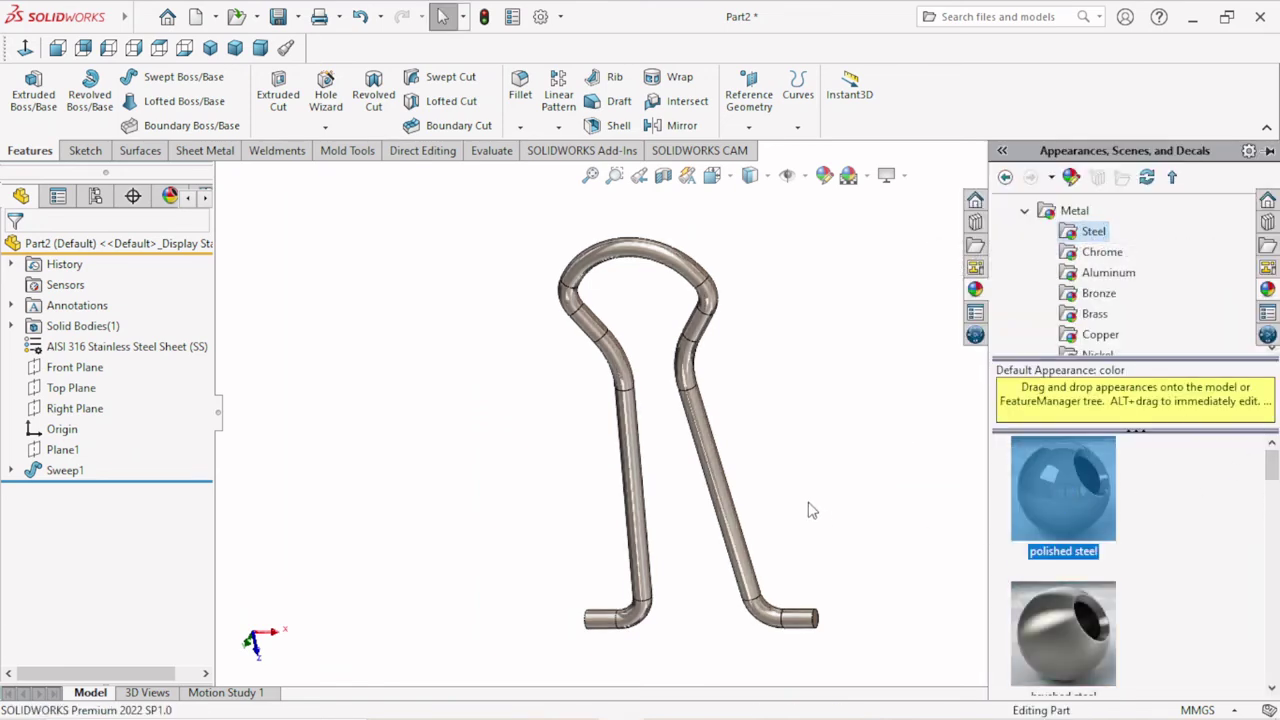
Step: Turn on RealView Graphics and switch the view to Perspective
{"action": "mouse_move", "coordinate": [820, 486]}
{"action": "middle_mouse_down"}
{"action": "mouse_move", "coordinate": [743, 348]}
{"action": "mouse_move", "coordinate": [668, 295]}
{"action": "mouse_move", "coordinate": [571, 286]}
{"action": "mouse_move", "coordinate": [640, 449]}
{"action": "mouse_move", "coordinate": [879, 410]}
{"action": "mouse_move", "coordinate": [766, 434]}
{"action": "mouse_move", "coordinate": [792, 422]}
{"action": "mouse_move", "coordinate": [914, 514]}
{"action": "mouse_move", "coordinate": [997, 394]}
{"action": "mouse_move", "coordinate": [826, 414]}
{"action": "mouse_move", "coordinate": [845, 395]}
{"action": "middle_mouse_up"}
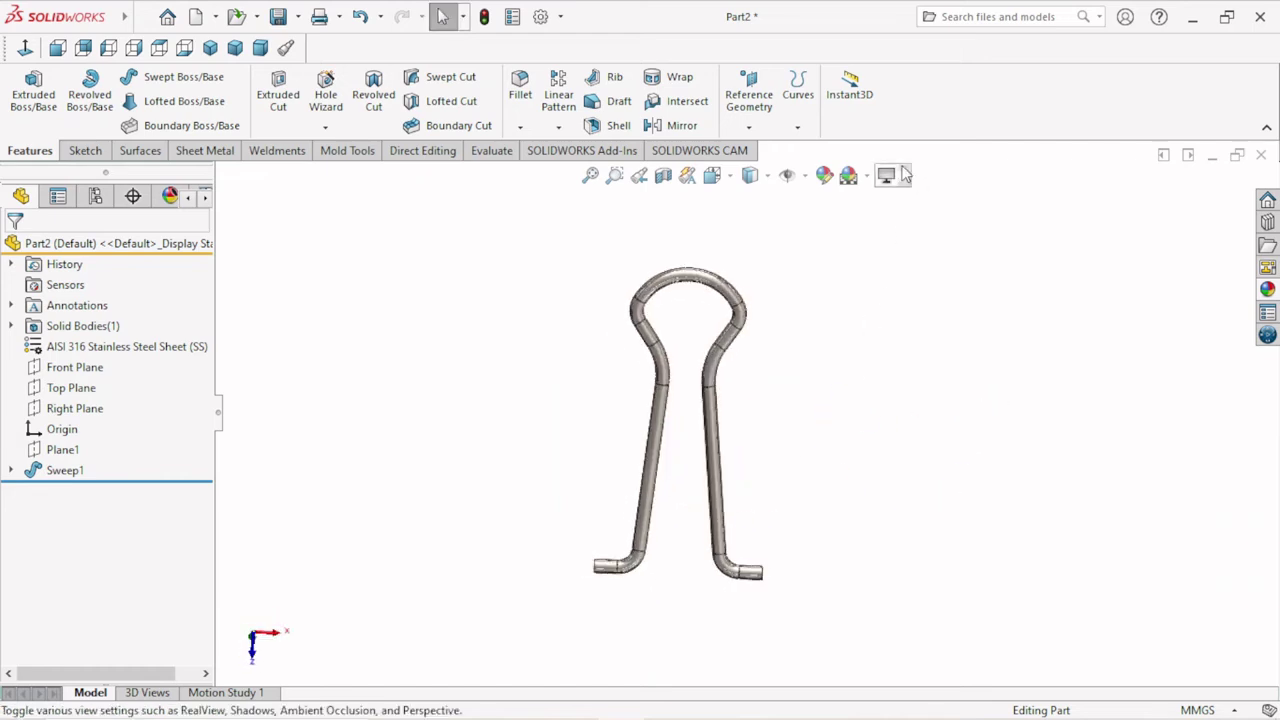
{"action": "left_click", "coordinate": [886, 175]}
{"action": "left_click", "coordinate": [910, 201]}
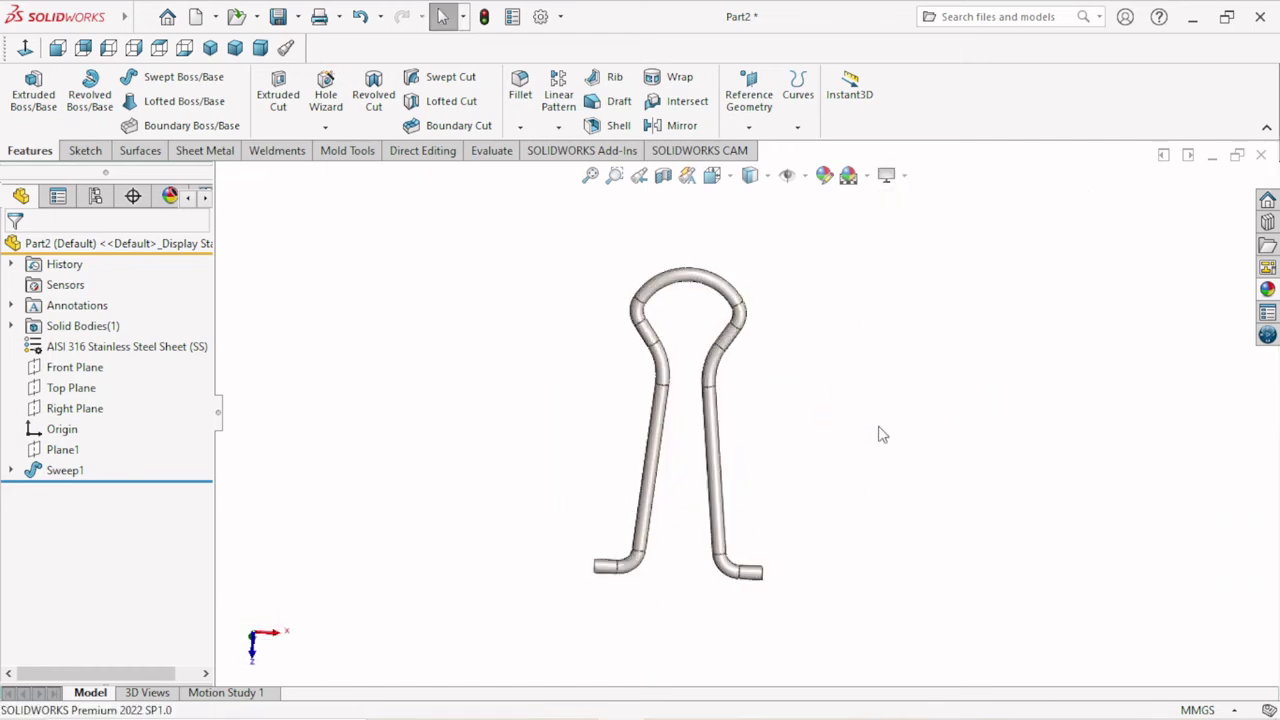
{"action": "left_click", "coordinate": [886, 175]}
{"action": "left_click", "coordinate": [920, 266]}
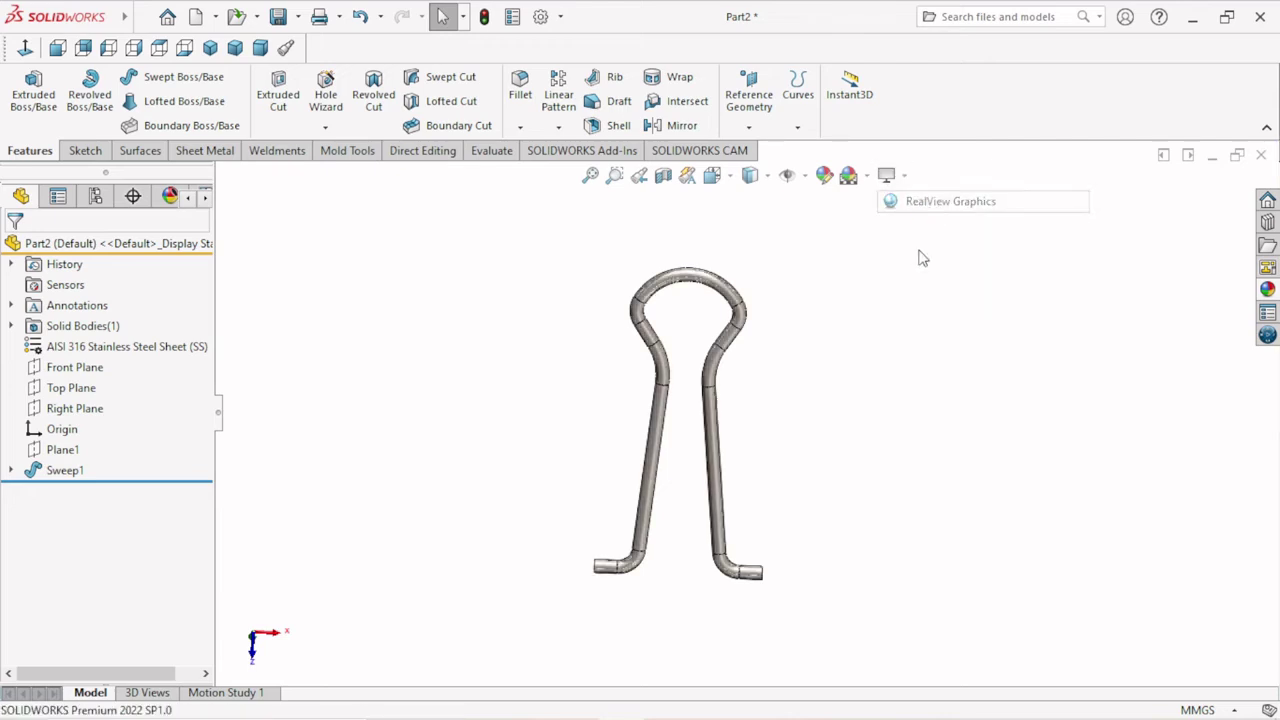
{"action": "mouse_move", "coordinate": [831, 417]}
{"action": "middle_mouse_down"}
{"action": "mouse_move", "coordinate": [677, 357]}
{"action": "mouse_move", "coordinate": [620, 476]}
{"action": "mouse_move", "coordinate": [700, 443]}
{"action": "middle_mouse_up"}
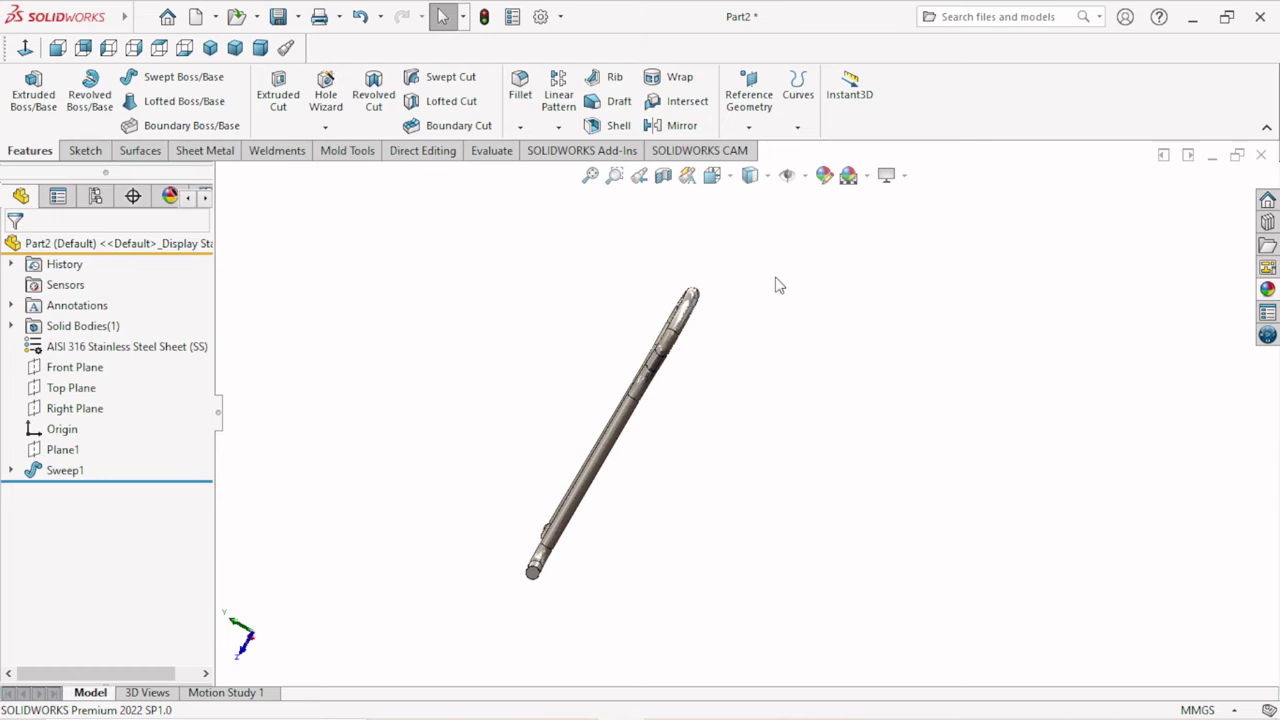
{"action": "mouse_move", "coordinate": [752, 409]}
{"action": "middle_mouse_down"}
{"action": "mouse_move", "coordinate": [560, 463]}
{"action": "mouse_move", "coordinate": [805, 456]}
{"action": "middle_mouse_up"}
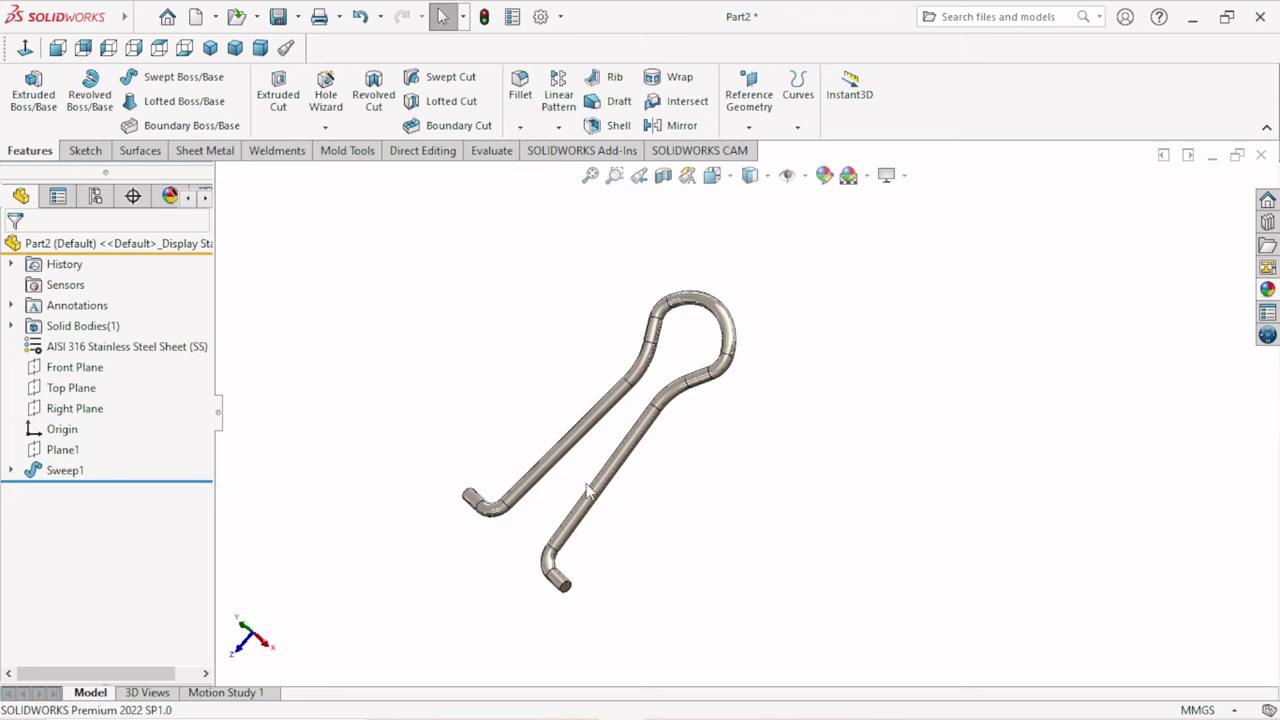
{"action": "mouse_move", "coordinate": [588, 490]}
{"action": "middle_mouse_down"}
{"action": "mouse_move", "coordinate": [580, 463]}
{"action": "mouse_move", "coordinate": [769, 506]}
{"action": "mouse_move", "coordinate": [637, 397]}
{"action": "mouse_move", "coordinate": [628, 531]}
{"action": "mouse_move", "coordinate": [729, 623]}
{"action": "mouse_move", "coordinate": [757, 591]}
{"action": "mouse_move", "coordinate": [766, 491]}
{"action": "mouse_move", "coordinate": [800, 506]}
{"action": "mouse_move", "coordinate": [737, 543]}
{"action": "mouse_move", "coordinate": [757, 634]}
{"action": "mouse_move", "coordinate": [783, 636]}
{"action": "mouse_move", "coordinate": [800, 554]}
{"action": "mouse_move", "coordinate": [783, 400]}
{"action": "mouse_move", "coordinate": [850, 380]}
{"action": "mouse_move", "coordinate": [890, 427]}
{"action": "mouse_move", "coordinate": [803, 483]}
{"action": "mouse_move", "coordinate": [837, 577]}
{"action": "mouse_move", "coordinate": [857, 577]}
{"action": "middle_mouse_up"}
{"action": "scroll", "coordinate": [727, 380], "scroll_direction": "down", "scroll_amount": 2}
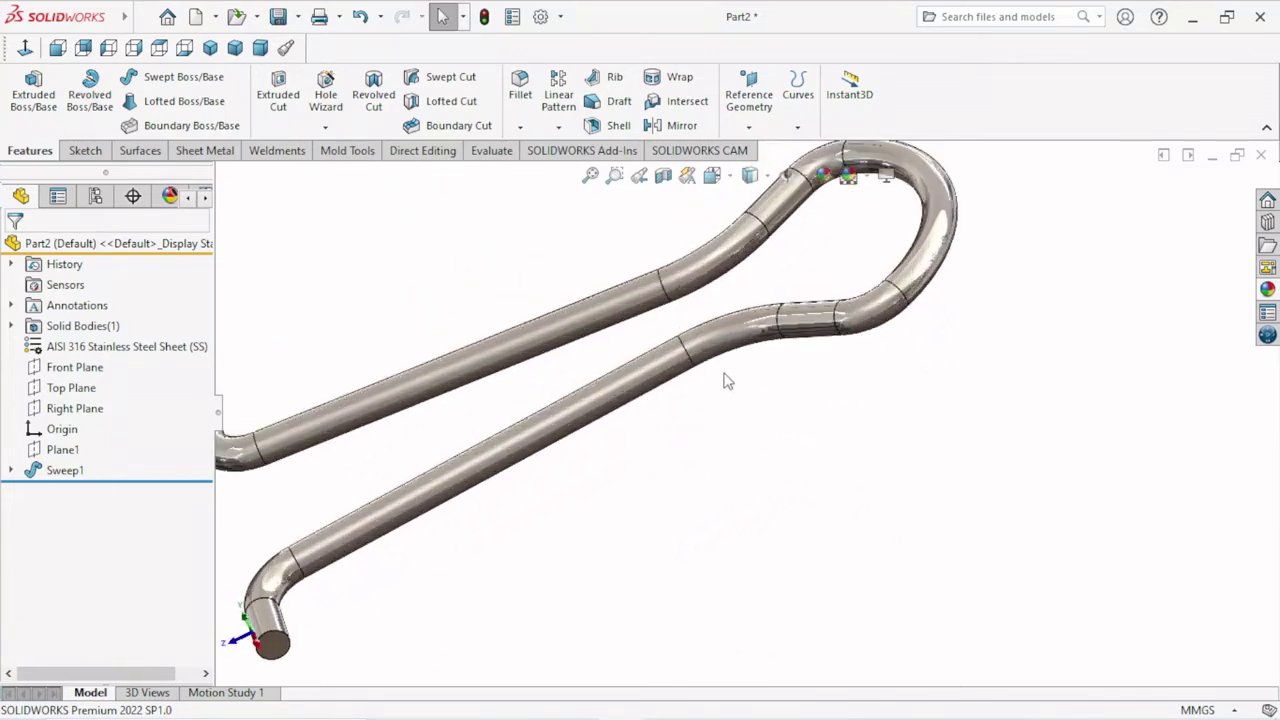
{"action": "scroll", "coordinate": [730, 410], "scroll_direction": "up", "scroll_amount": 3}
{"action": "scroll", "coordinate": [717, 389], "scroll_direction": "up", "scroll_amount": 2}
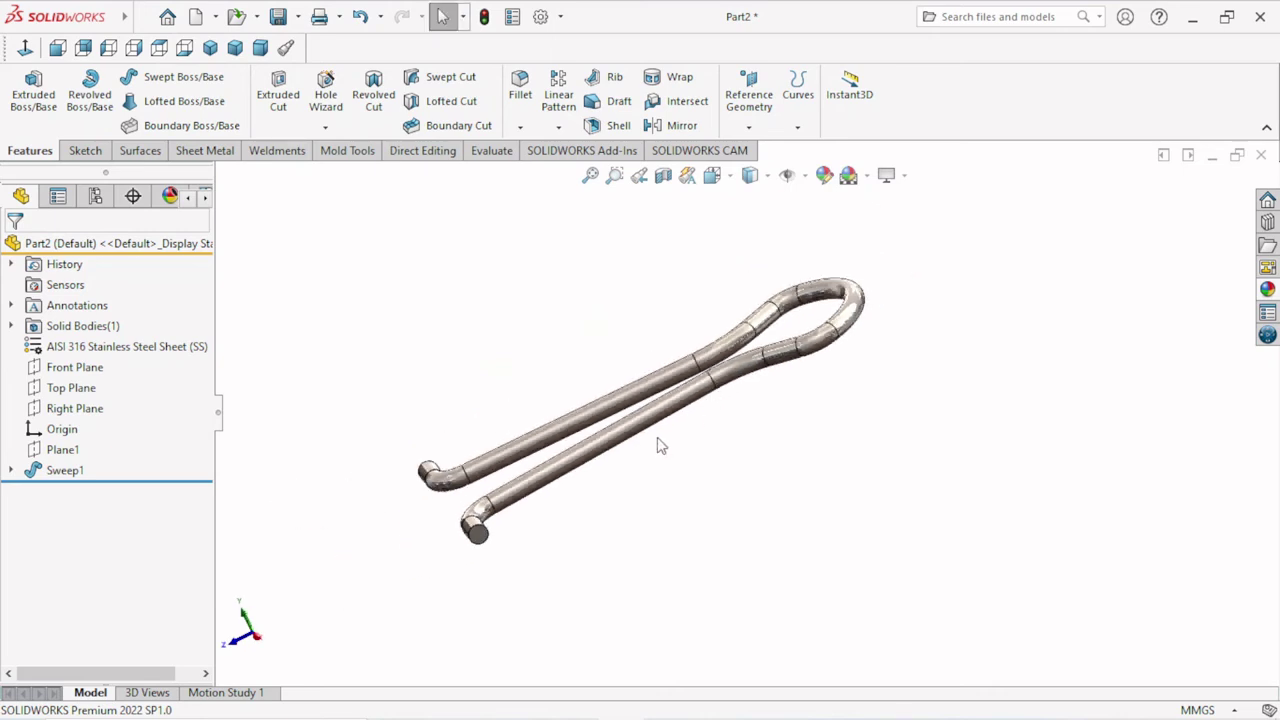
{"action": "mouse_move", "coordinate": [651, 446]}
{"action": "middle_mouse_down"}
{"action": "mouse_move", "coordinate": [706, 503]}
{"action": "mouse_move", "coordinate": [723, 500]}
{"action": "middle_mouse_up"}
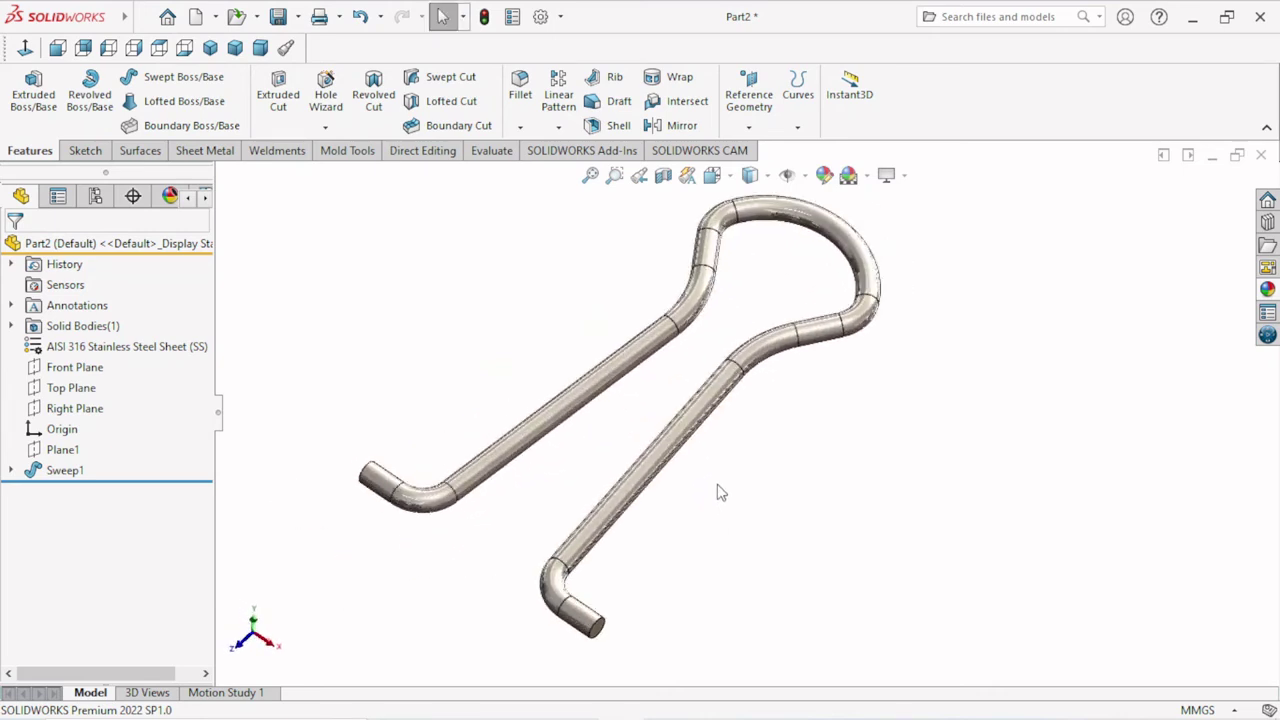
{"action": "scroll", "coordinate": [703, 497], "scroll_direction": "up", "scroll_amount": 1}
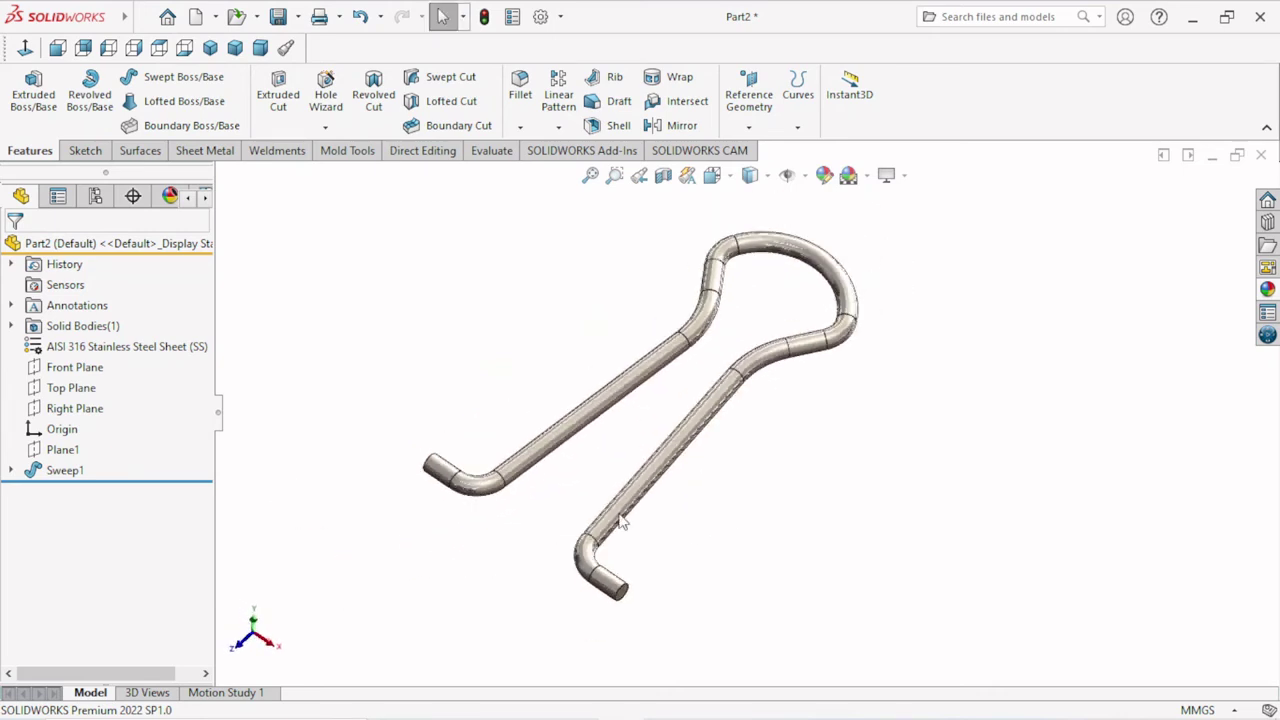
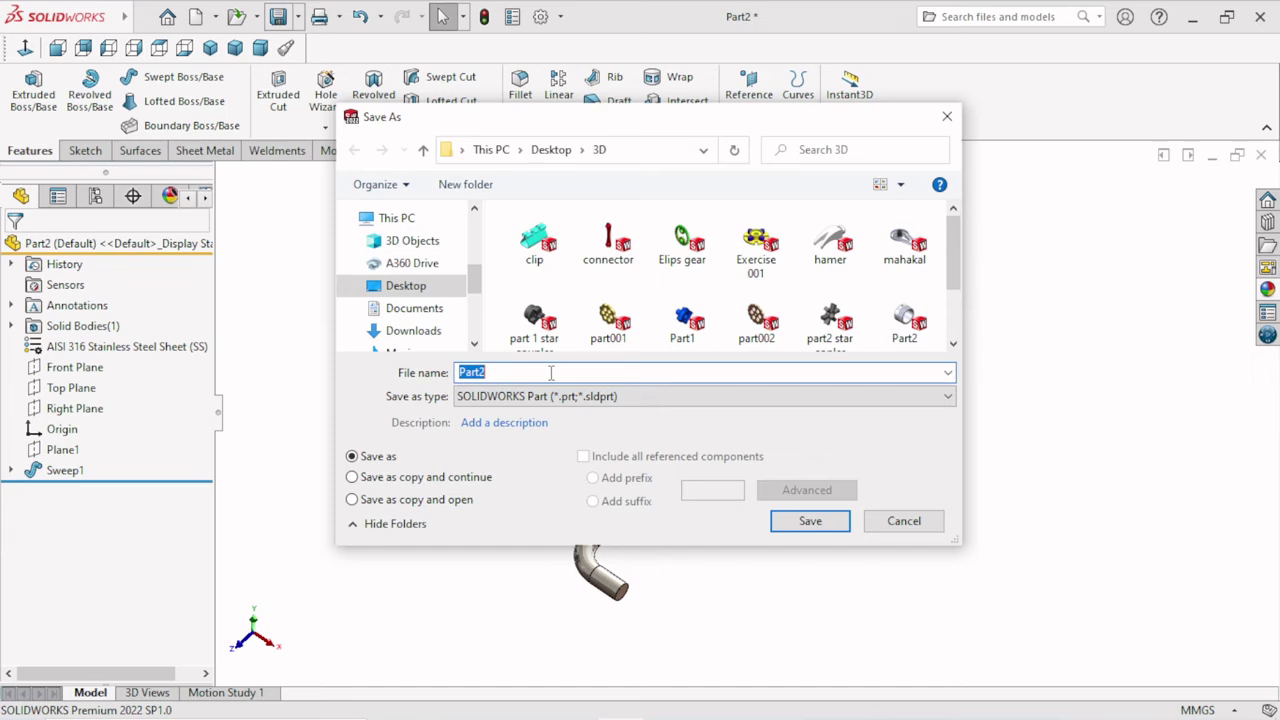
Step: Save the swept wire part as 'clip handle' in the Desktop\3D folder and close it
{"action": "type", "text": "clip handle"}
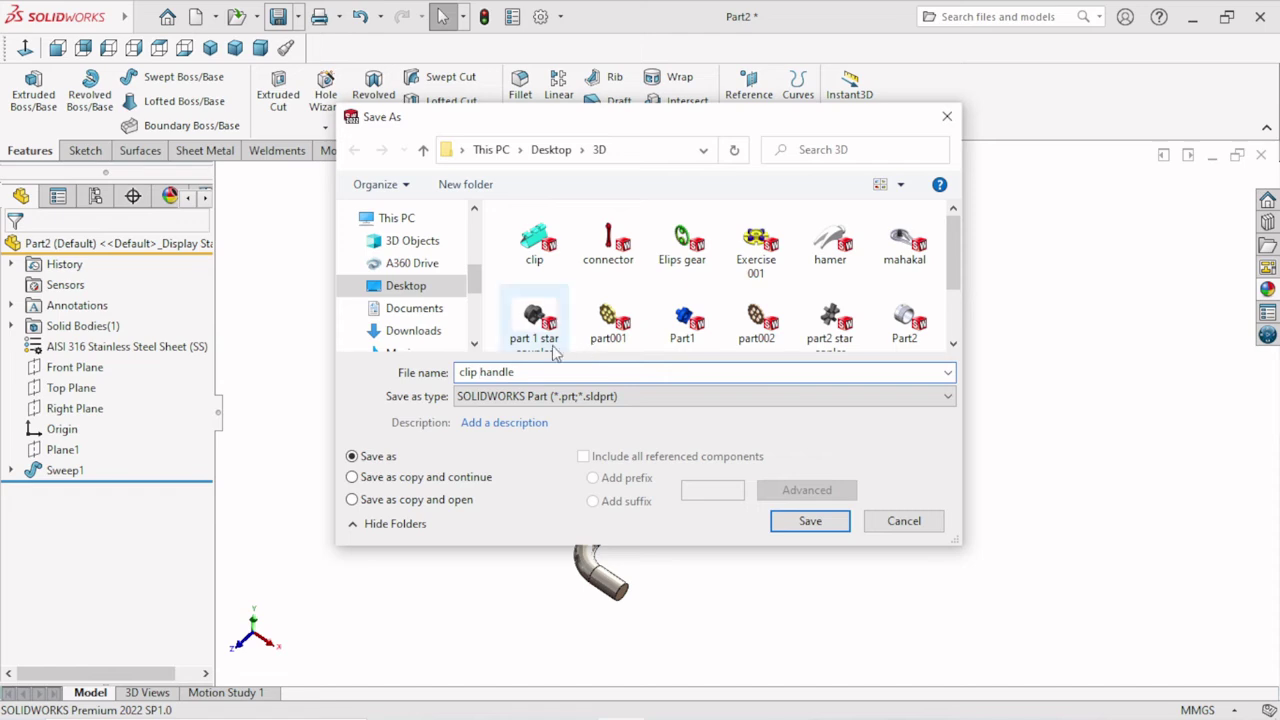
{"action": "left_click", "coordinate": [787, 520]}
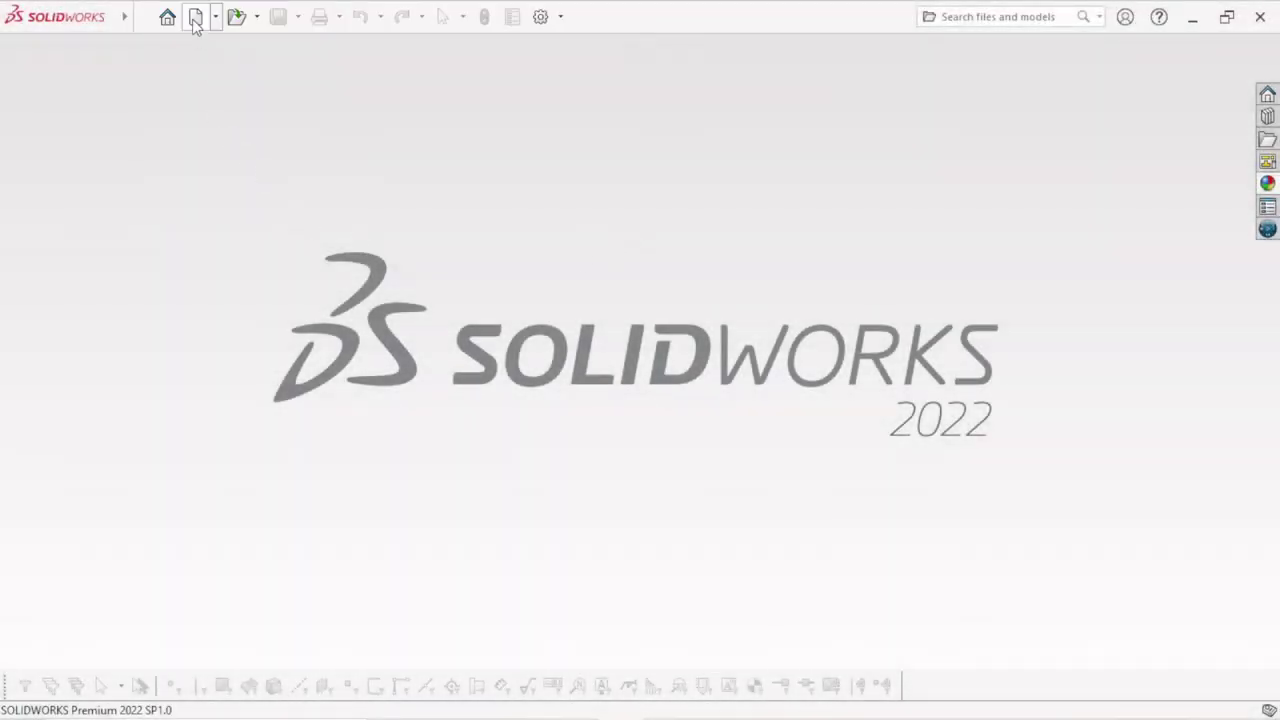
Step: Start a new assembly and choose the clip and clip handle parts to insert
{"action": "left_click", "coordinate": [195, 20]}
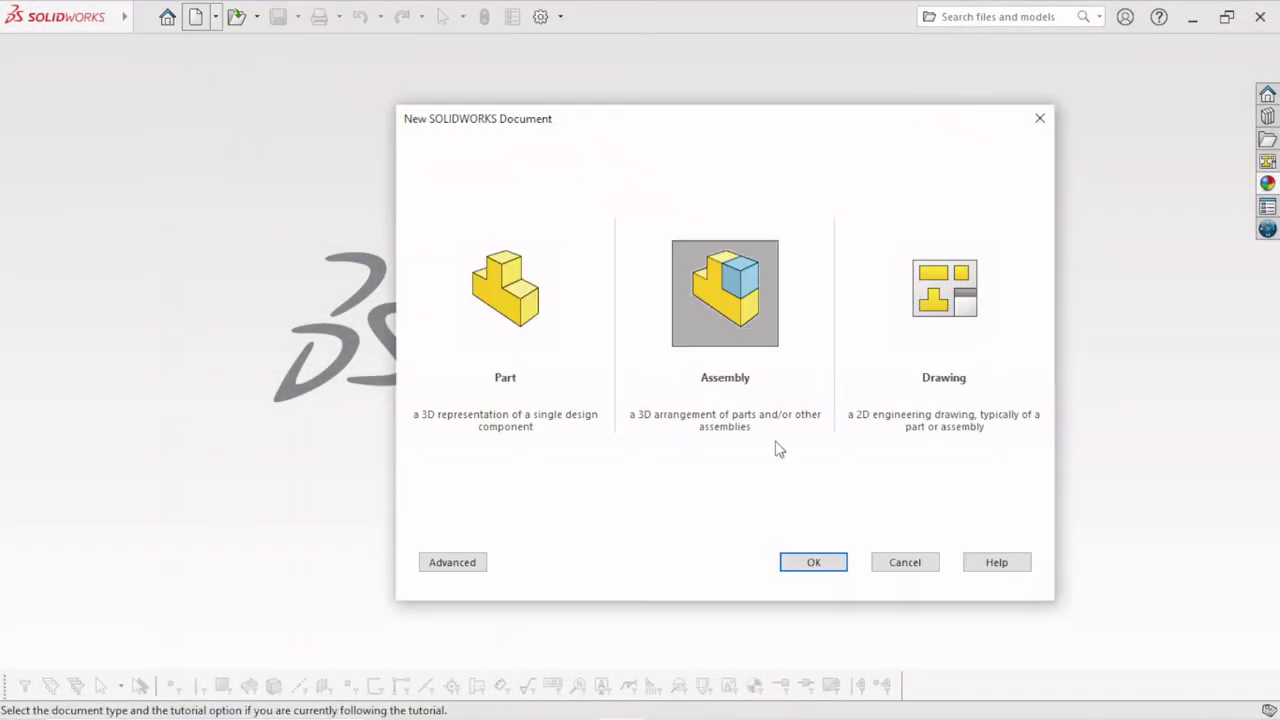
{"action": "left_click", "coordinate": [806, 562]}
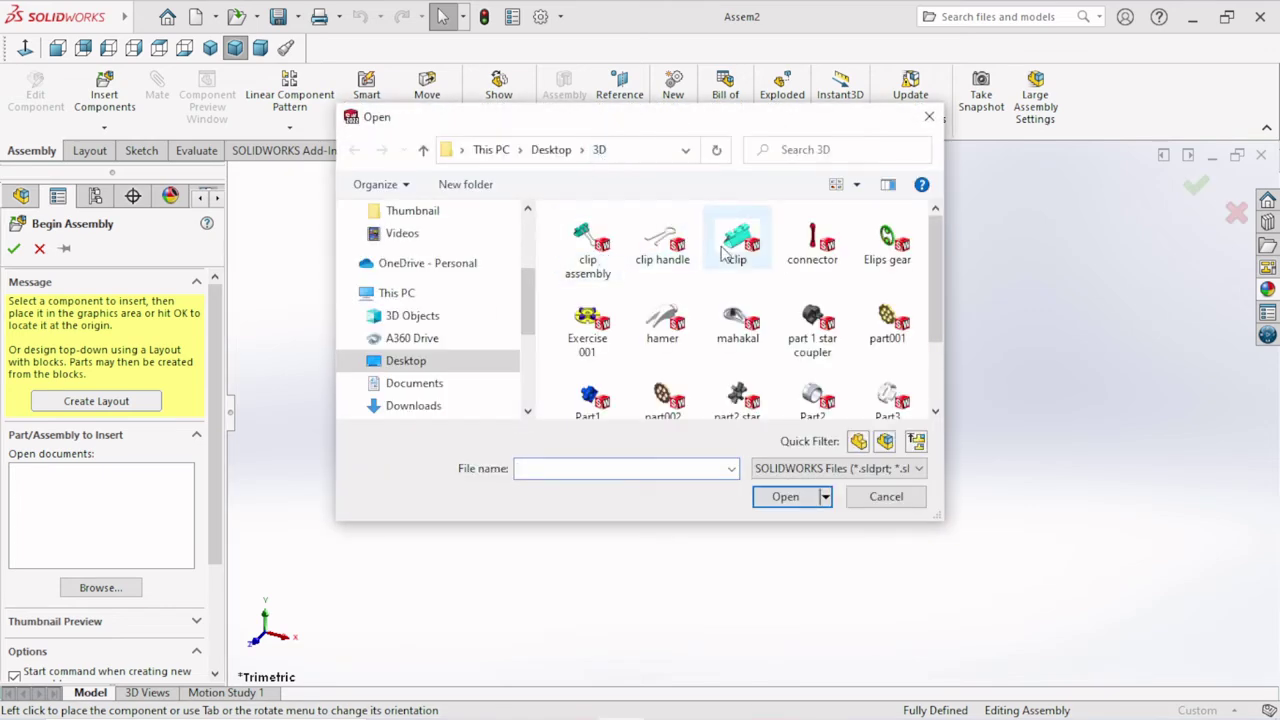
{"action": "left_click", "coordinate": [737, 245]}
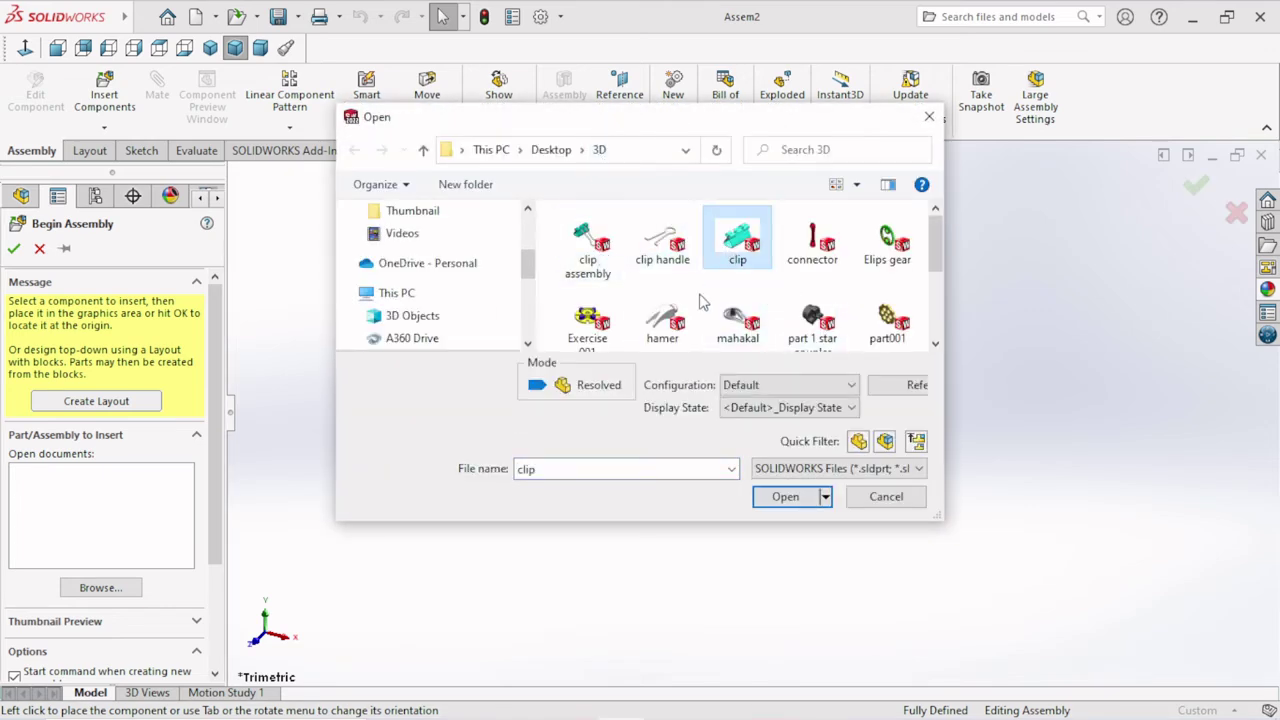
{"action": "left_click", "coordinate": [668, 262], "text": "ctrl"}
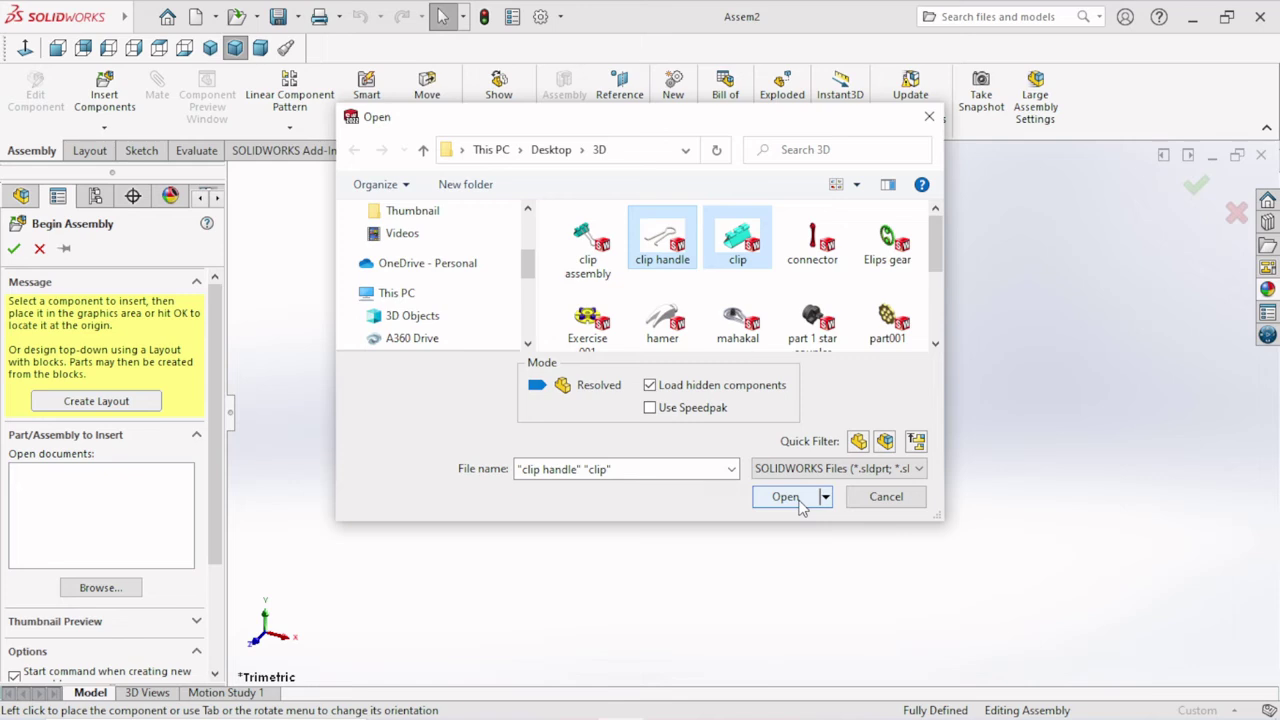
{"action": "left_click", "coordinate": [786, 497]}
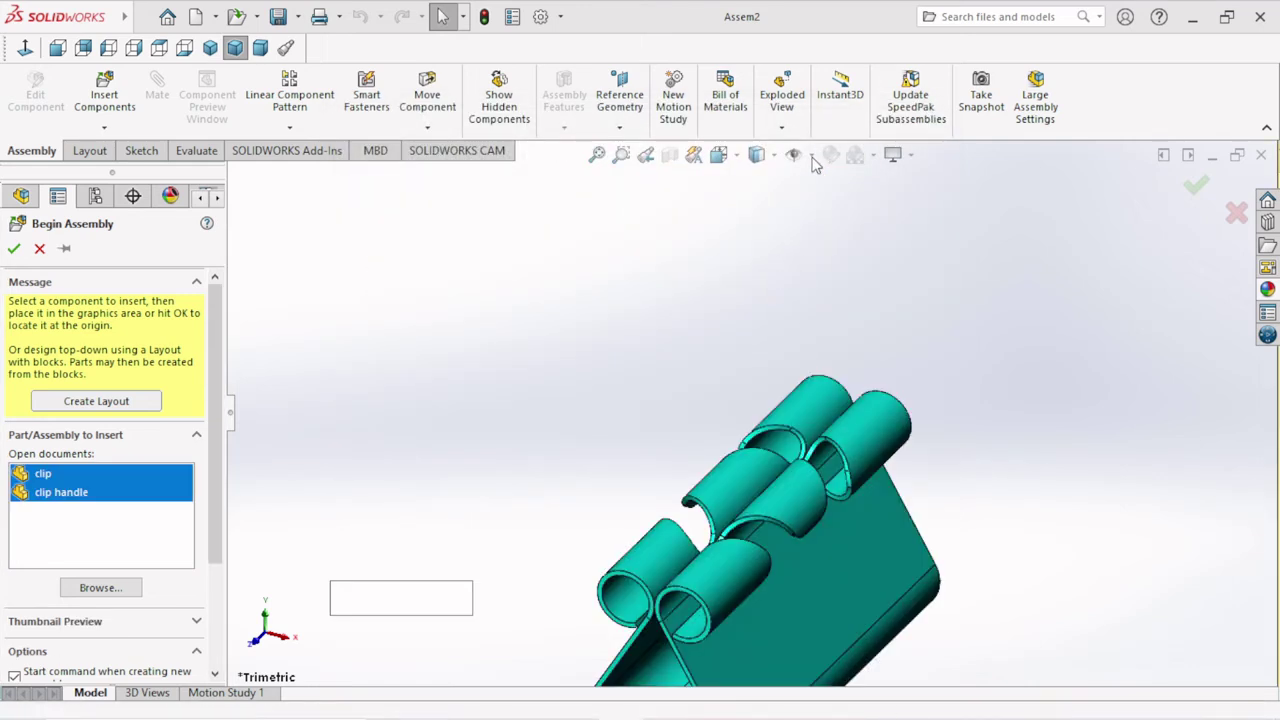
Step: Show origins, fix the clip at the assembly origin and place the handle beside it
{"action": "left_click", "coordinate": [812, 160]}
{"action": "mouse_move", "coordinate": [793, 155]}
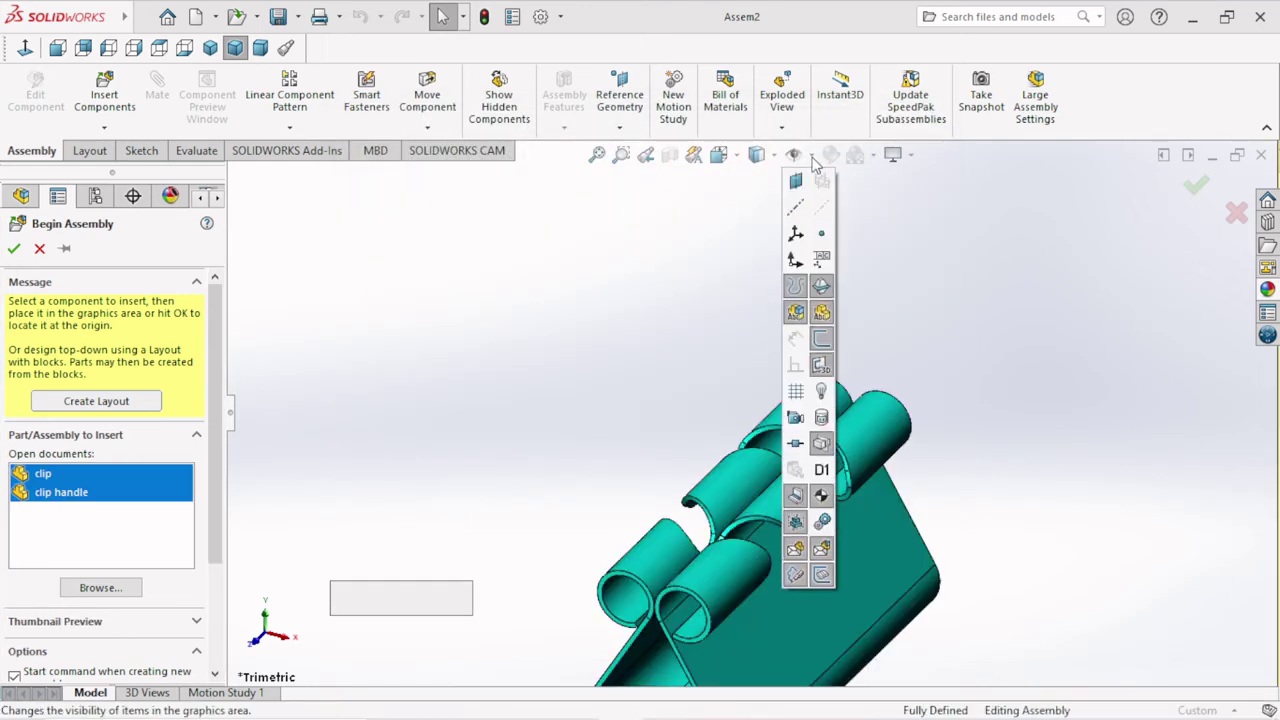
{"action": "left_click", "coordinate": [797, 262]}
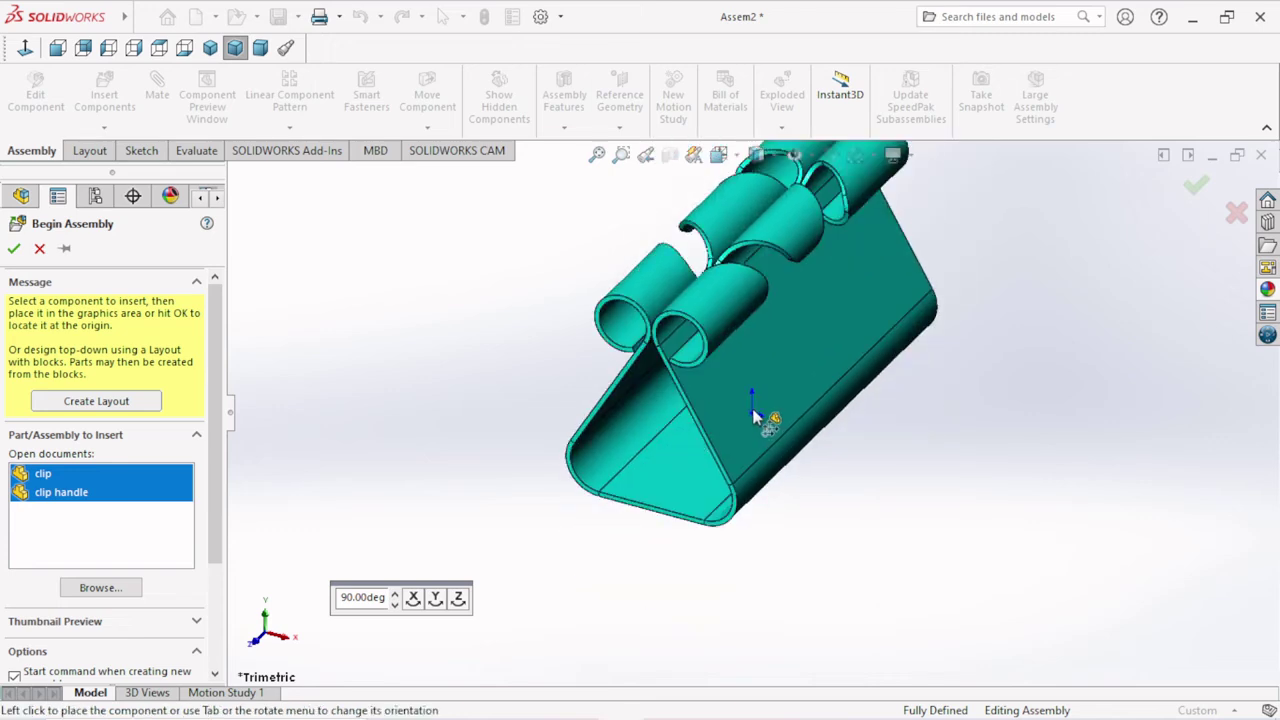
{"action": "left_click", "coordinate": [752, 418]}
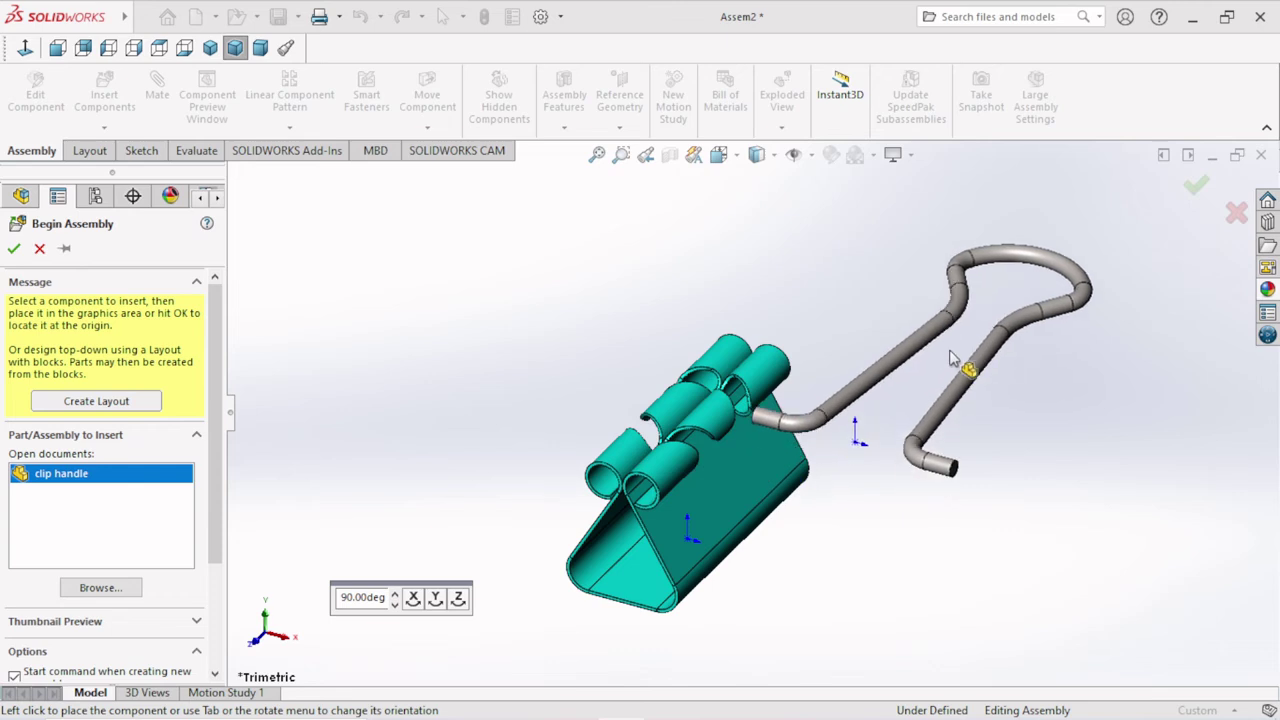
{"action": "left_click", "coordinate": [971, 398]}
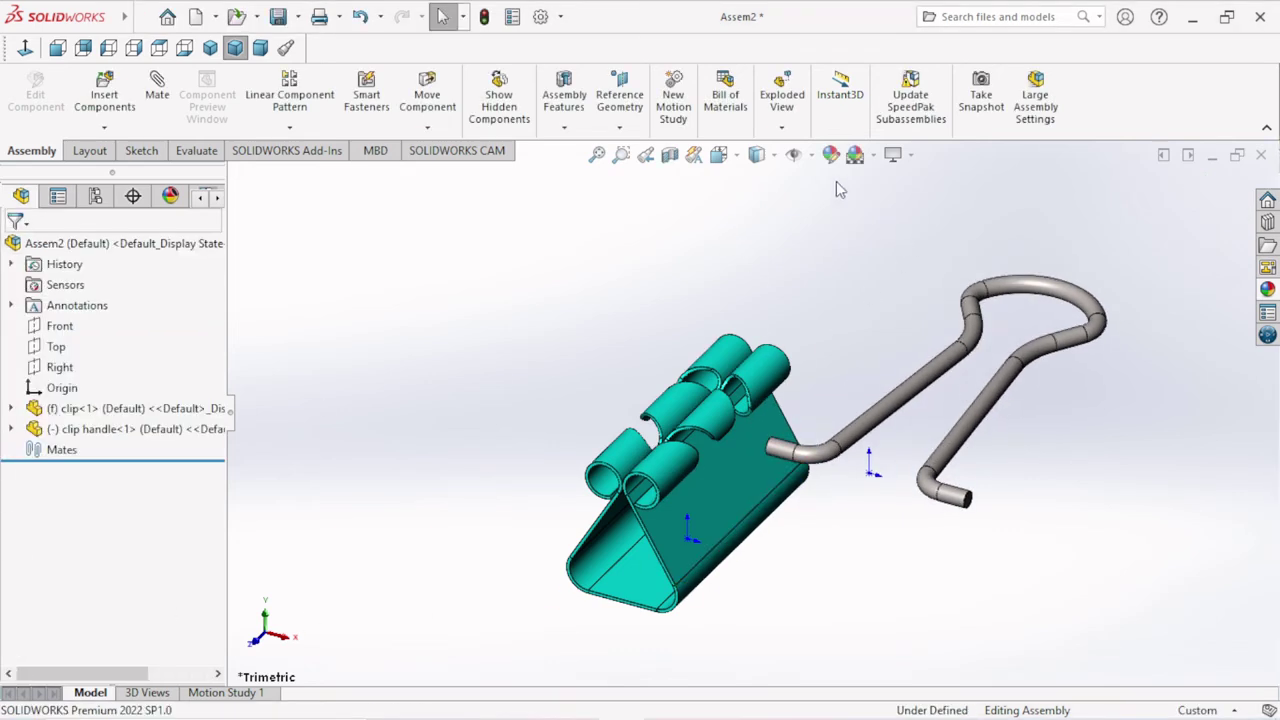
Step: Hide the origins and rotate the clip handle into a new orientation
{"action": "left_click", "coordinate": [812, 155]}
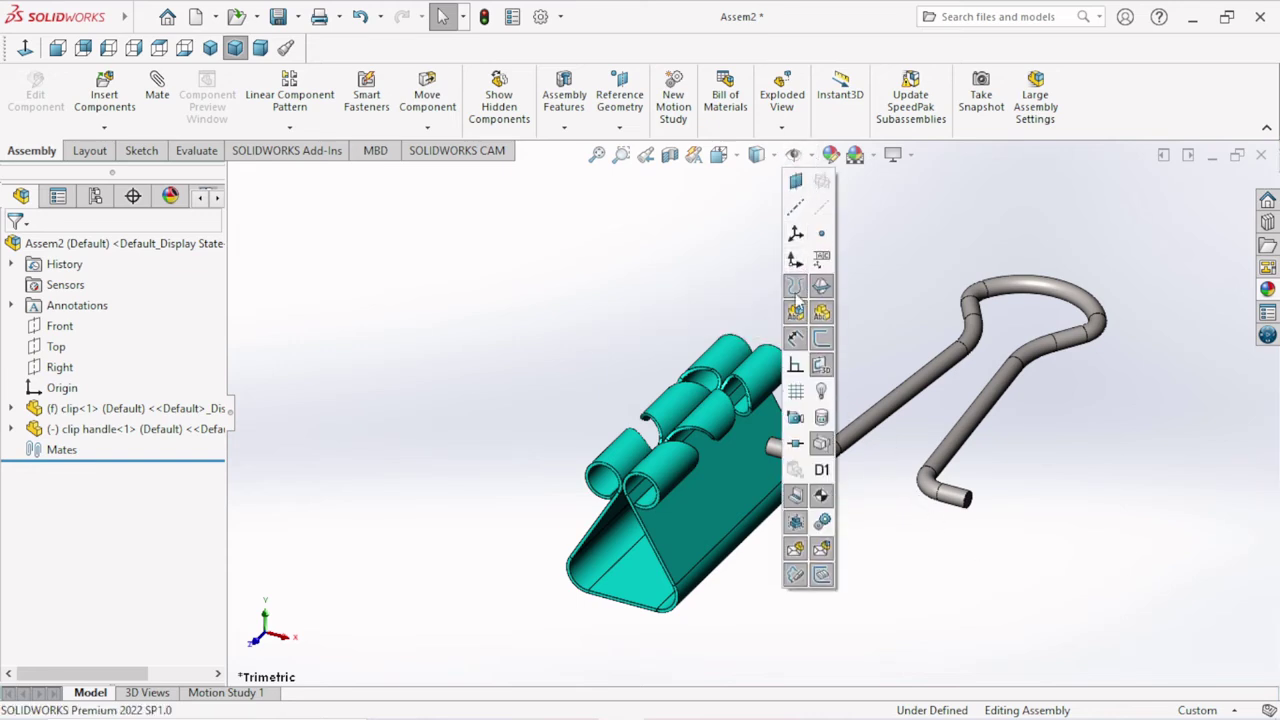
{"action": "left_click", "coordinate": [1031, 559]}
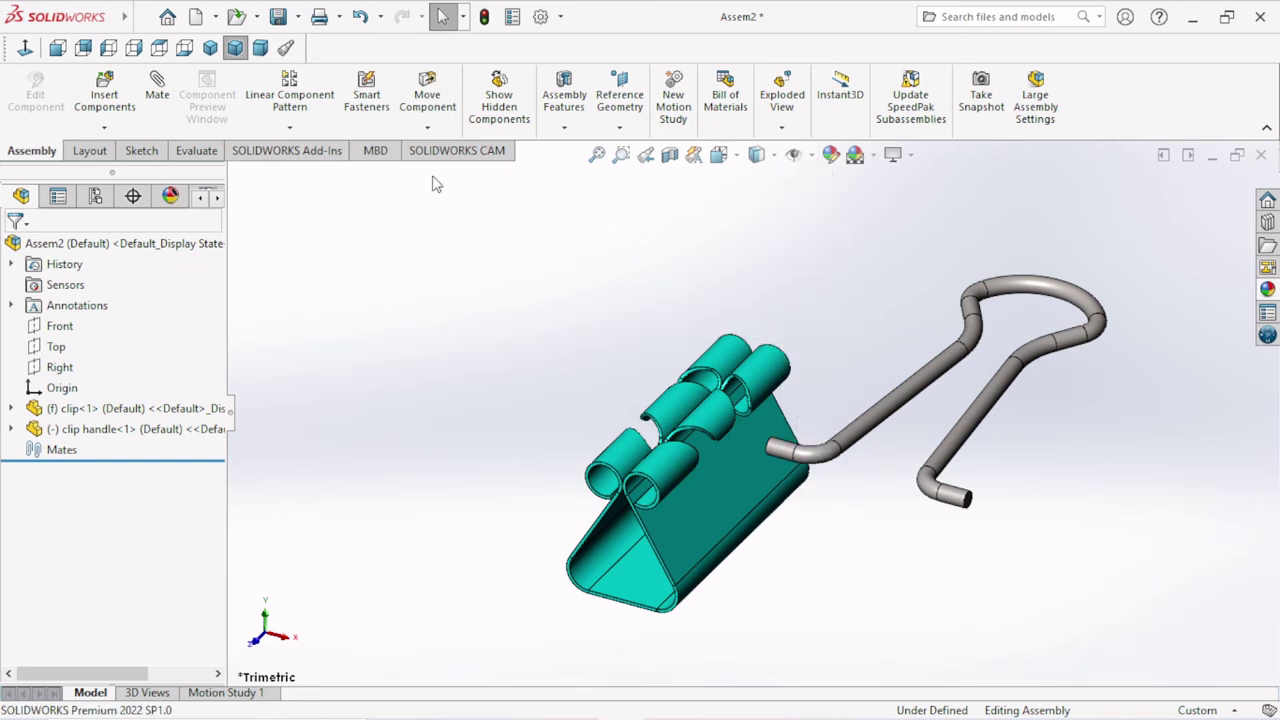
{"action": "left_click", "coordinate": [427, 127]}
{"action": "left_click", "coordinate": [466, 171]}
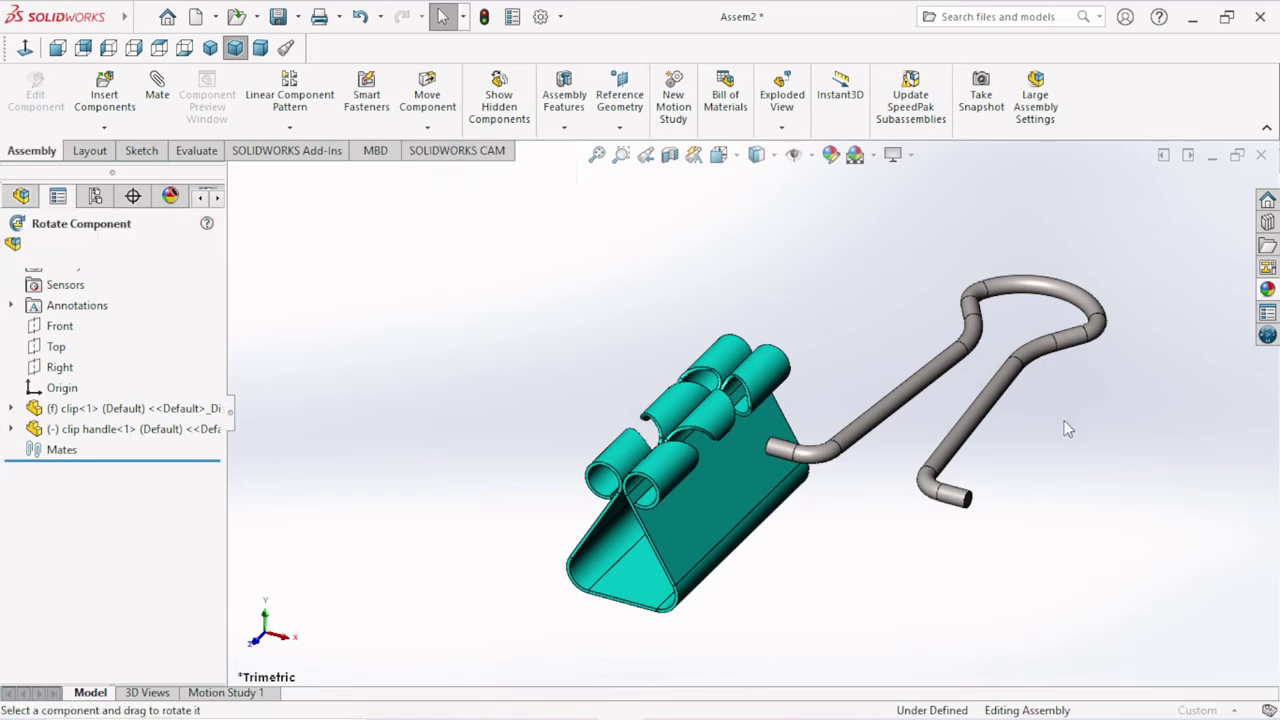
{"action": "mouse_move", "coordinate": [1006, 414]}
{"action": "left_mouse_down"}
{"action": "mouse_move", "coordinate": [1006, 385]}
{"action": "mouse_move", "coordinate": [968, 418]}
{"action": "left_mouse_up"}
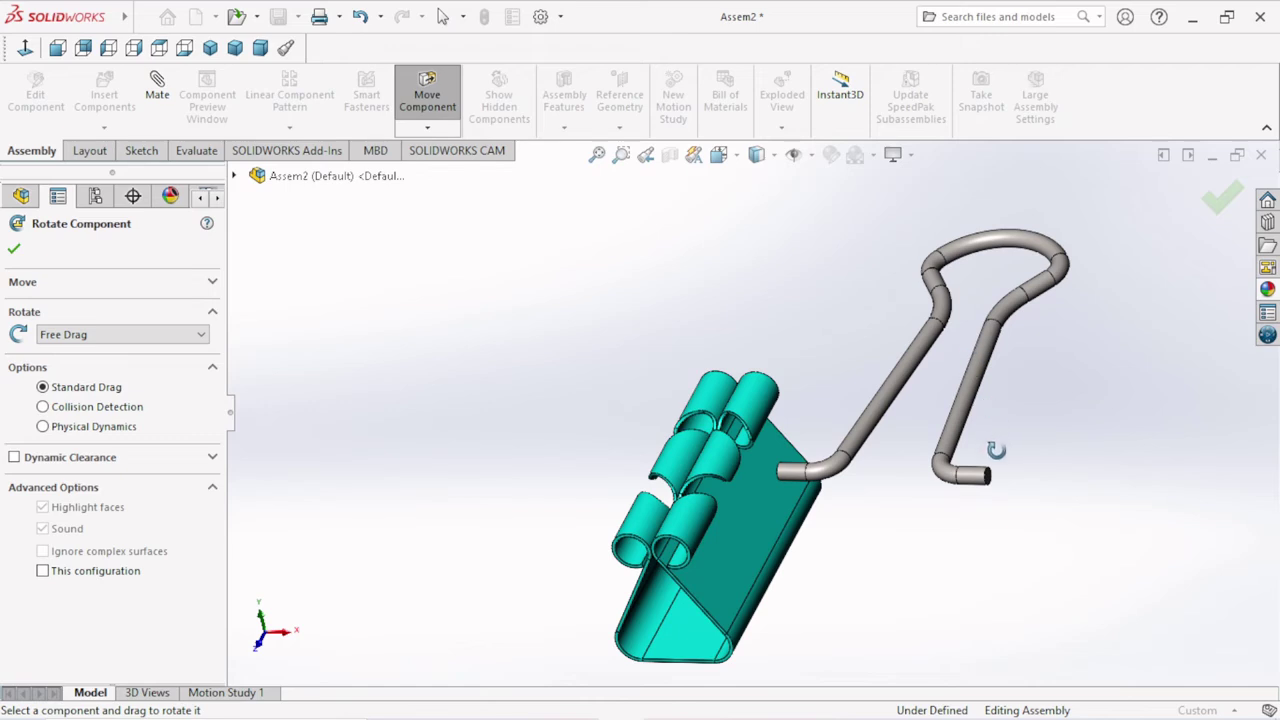
{"action": "mouse_move", "coordinate": [914, 338]}
{"action": "left_mouse_down"}
{"action": "mouse_move", "coordinate": [911, 408]}
{"action": "mouse_move", "coordinate": [813, 380]}
{"action": "mouse_move", "coordinate": [711, 460]}
{"action": "mouse_move", "coordinate": [849, 562]}
{"action": "mouse_move", "coordinate": [826, 531]}
{"action": "left_mouse_up"}
{"action": "scroll", "coordinate": [789, 512], "scroll_direction": "down", "scroll_amount": 3}
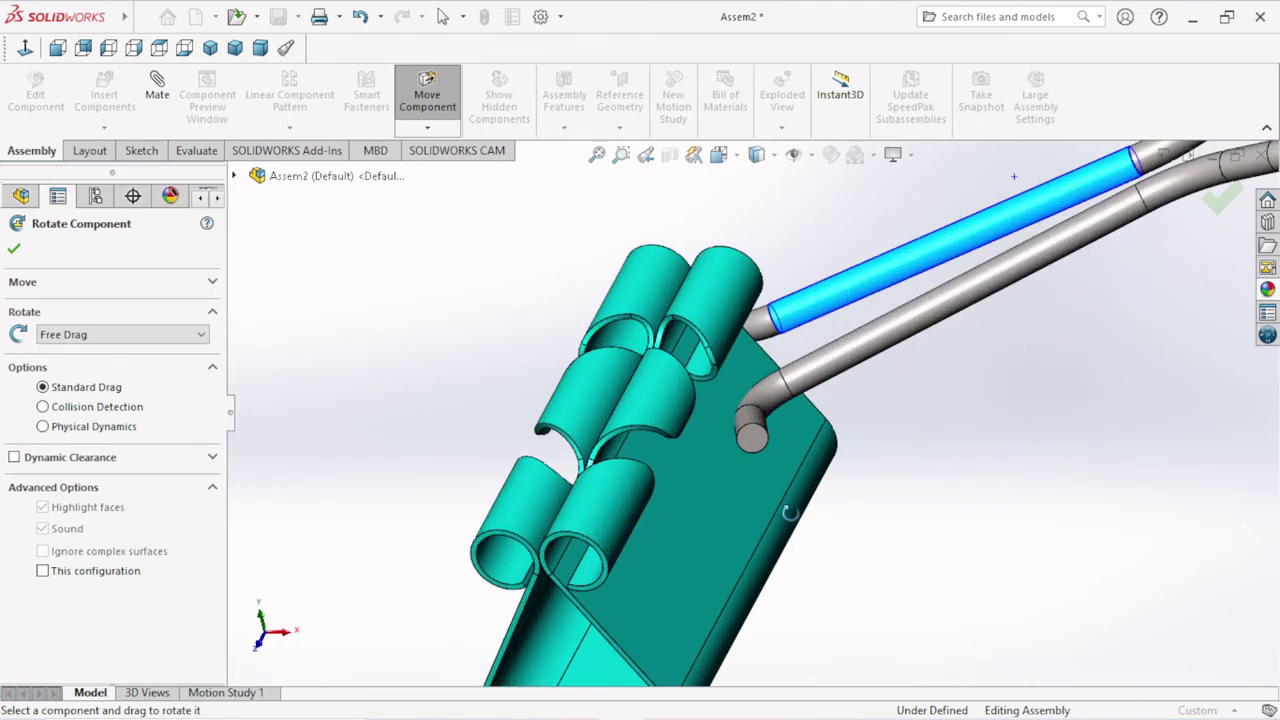
{"action": "scroll", "coordinate": [808, 510], "scroll_direction": "up", "scroll_amount": 5}
{"action": "mouse_move", "coordinate": [871, 529]}
{"action": "middle_mouse_down"}
{"action": "mouse_move", "coordinate": [840, 449]}
{"action": "mouse_move", "coordinate": [909, 517]}
{"action": "middle_mouse_up"}
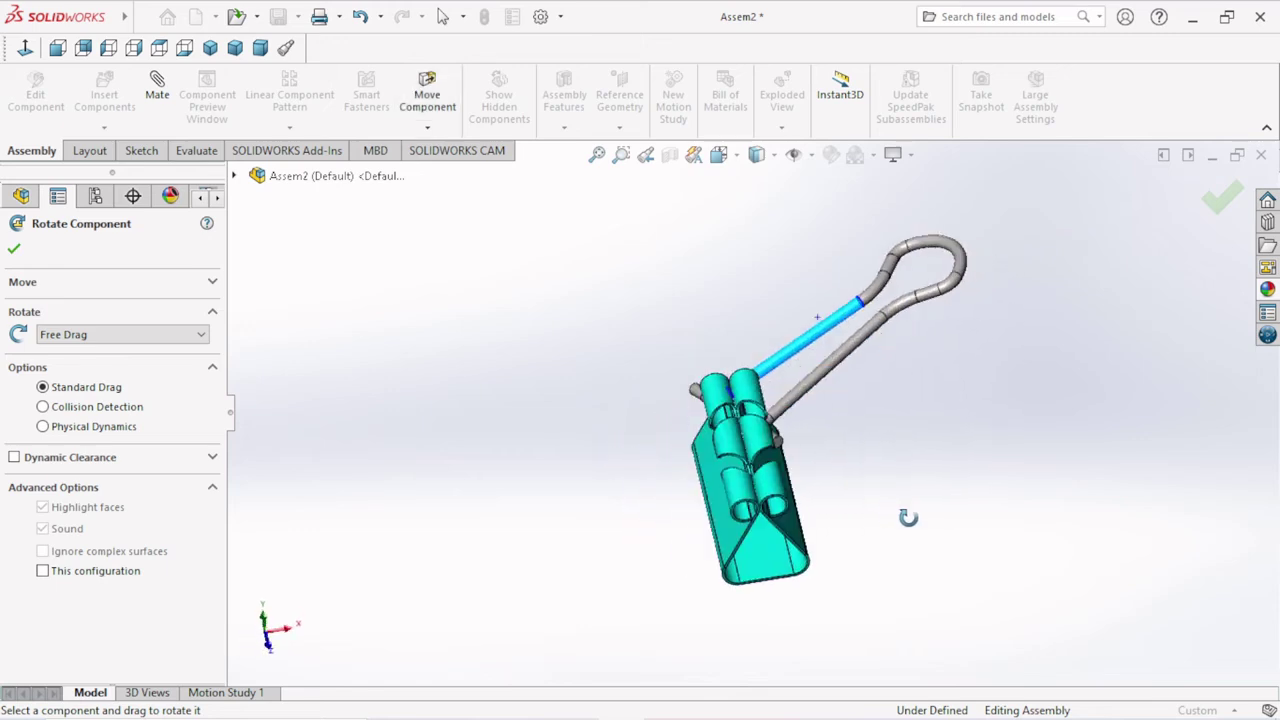
{"action": "mouse_move", "coordinate": [851, 350]}
{"action": "left_mouse_down"}
{"action": "mouse_move", "coordinate": [900, 417]}
{"action": "mouse_move", "coordinate": [837, 237]}
{"action": "mouse_move", "coordinate": [760, 217]}
{"action": "mouse_move", "coordinate": [850, 364]}
{"action": "mouse_move", "coordinate": [831, 374]}
{"action": "mouse_move", "coordinate": [860, 409]}
{"action": "mouse_move", "coordinate": [830, 385]}
{"action": "left_mouse_up"}
{"action": "left_click", "coordinate": [16, 246]}
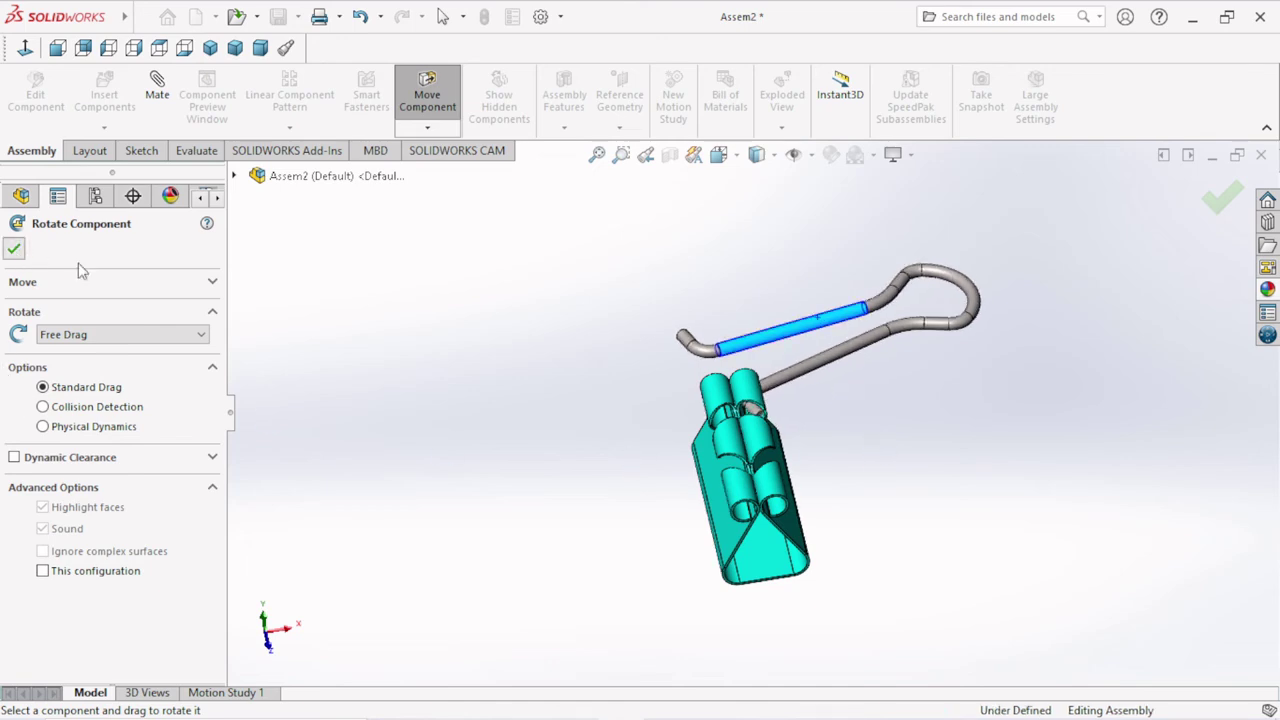
Step: Move the clip handle away from the clip and turn it to lie lengthwise
{"action": "left_click", "coordinate": [427, 127]}
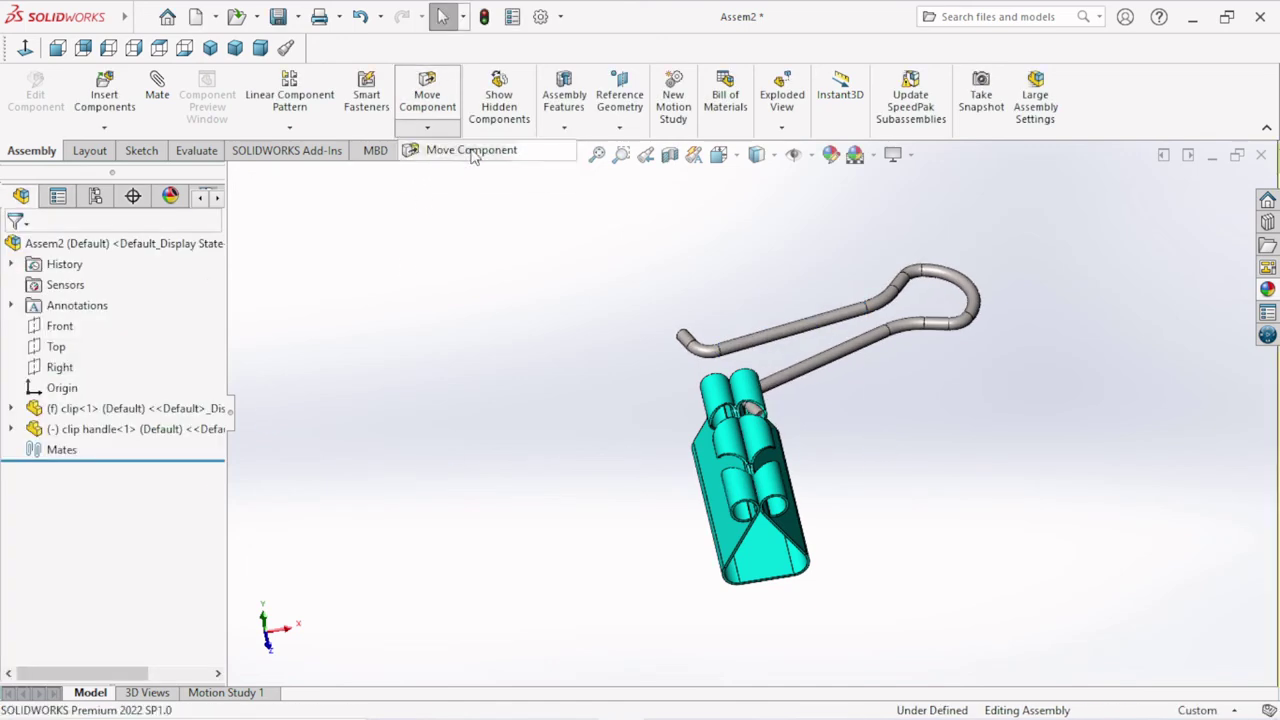
{"action": "left_click", "coordinate": [468, 150]}
{"action": "mouse_move", "coordinate": [876, 306]}
{"action": "left_mouse_down"}
{"action": "mouse_move", "coordinate": [966, 366]}
{"action": "mouse_move", "coordinate": [1020, 366]}
{"action": "mouse_move", "coordinate": [1015, 355]}
{"action": "left_mouse_up"}
{"action": "left_click", "coordinate": [427, 127]}
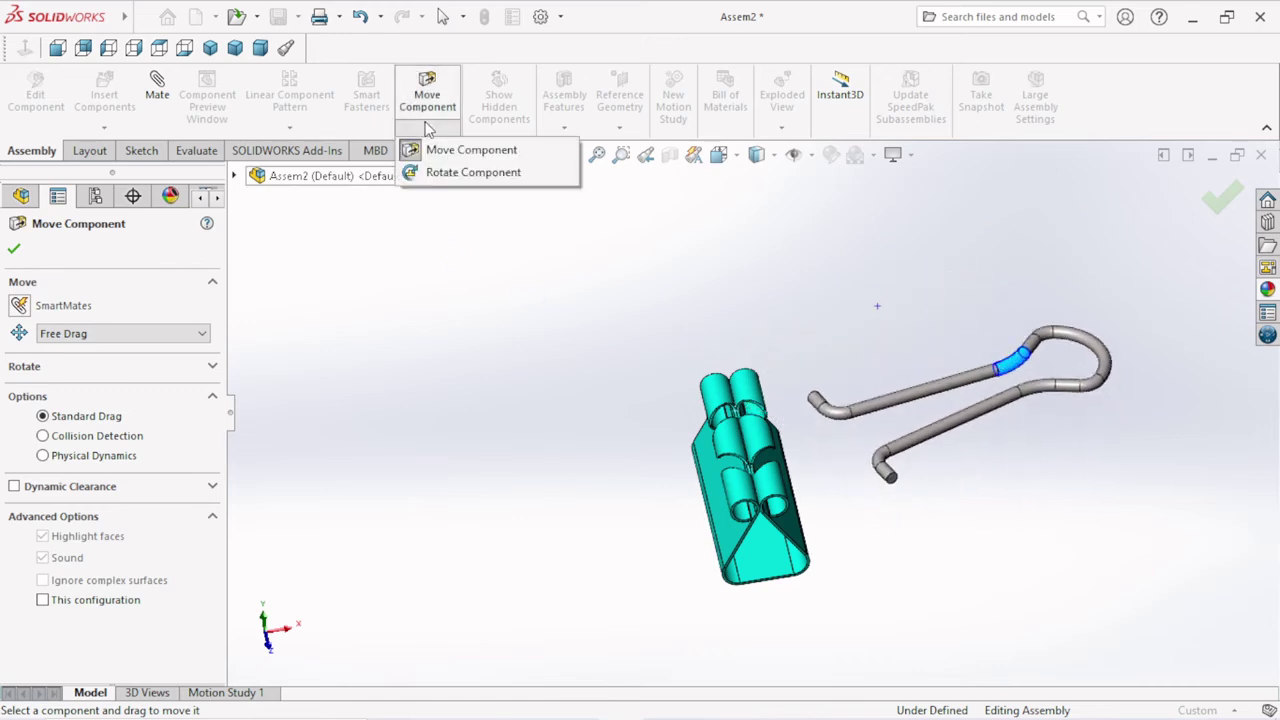
{"action": "left_click", "coordinate": [412, 171]}
{"action": "mouse_move", "coordinate": [1056, 382]}
{"action": "left_mouse_down"}
{"action": "mouse_move", "coordinate": [1086, 492]}
{"action": "mouse_move", "coordinate": [1123, 480]}
{"action": "mouse_move", "coordinate": [1093, 373]}
{"action": "left_mouse_up"}
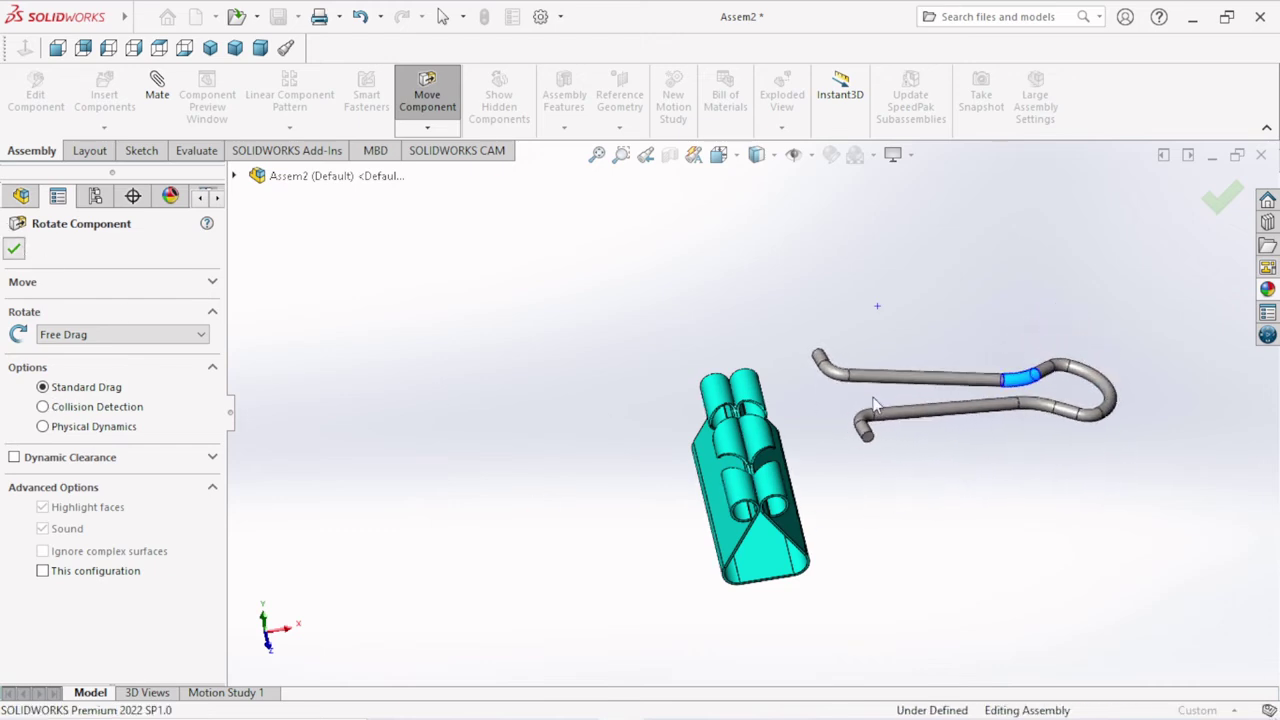
{"action": "left_click", "coordinate": [16, 250]}
{"action": "scroll", "coordinate": [921, 430], "scroll_direction": "down", "scroll_amount": 3}
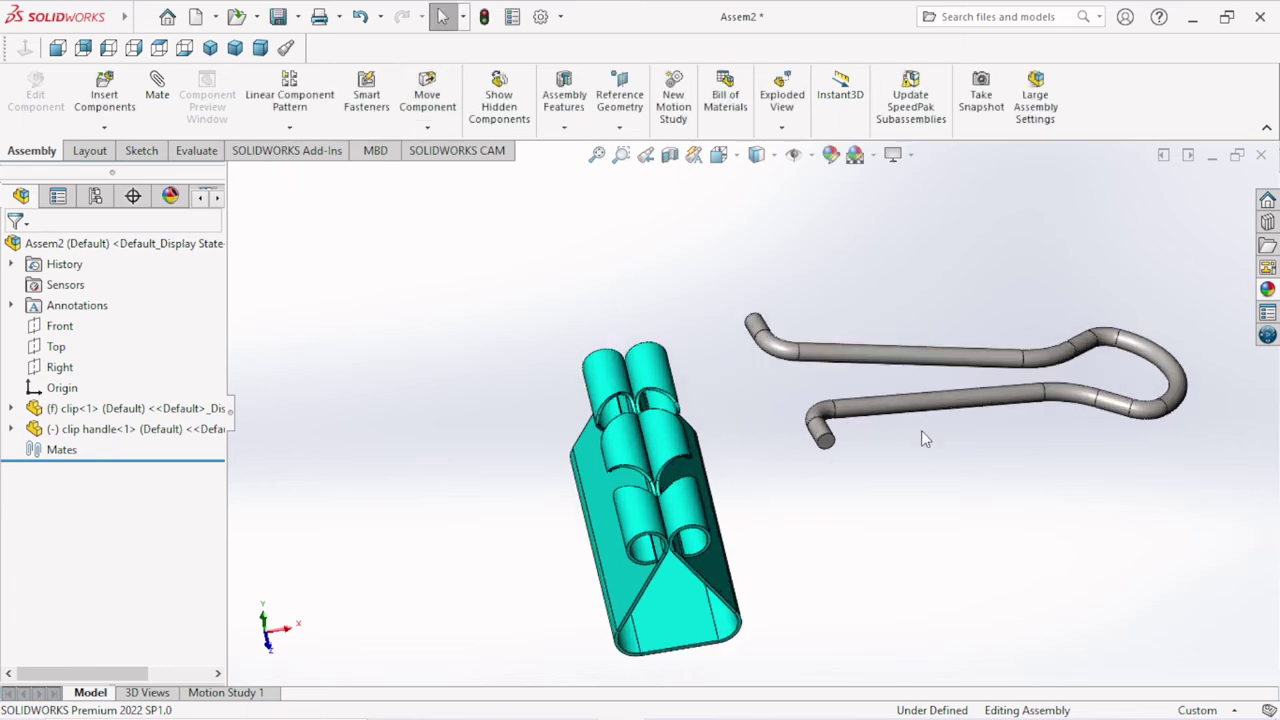
Step: Start a Width mate and select both wire end faces of the handle
{"action": "left_click", "coordinate": [155, 92]}
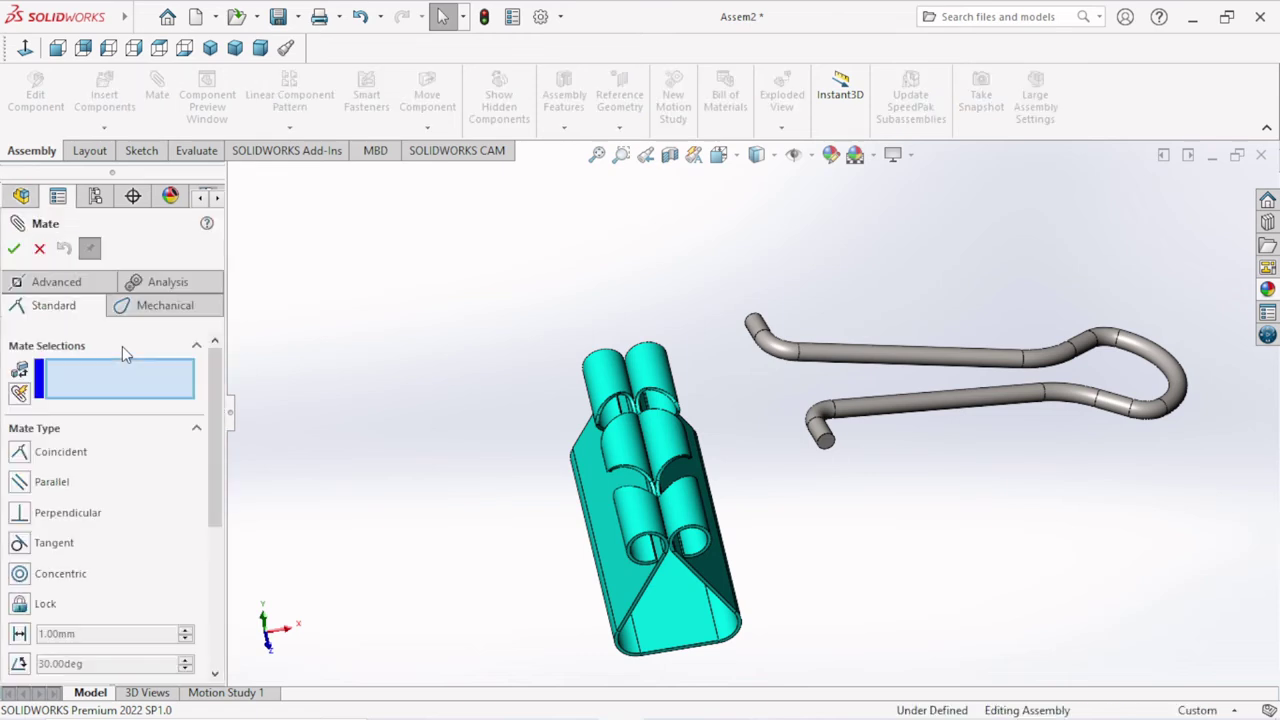
{"action": "left_click", "coordinate": [56, 283]}
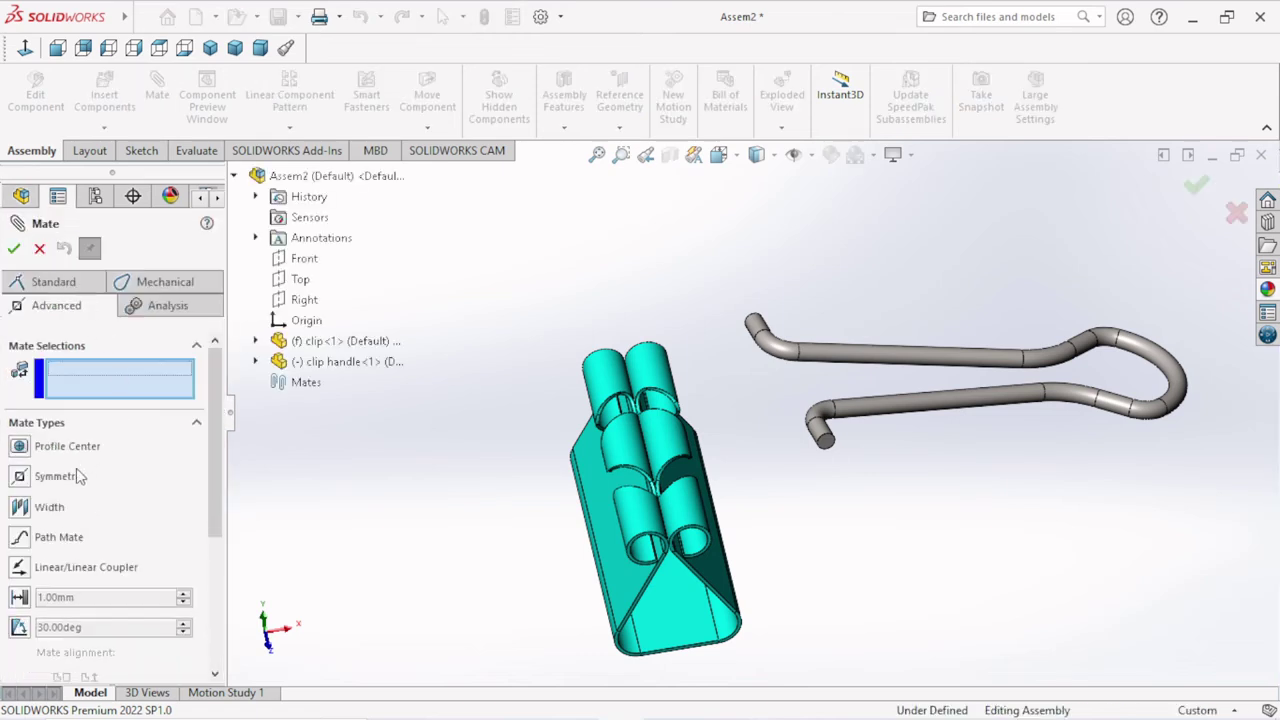
{"action": "left_click", "coordinate": [20, 512]}
{"action": "scroll", "coordinate": [830, 474], "scroll_direction": "down", "scroll_amount": 3}
{"action": "scroll", "coordinate": [830, 474], "scroll_direction": "down", "scroll_amount": 3}
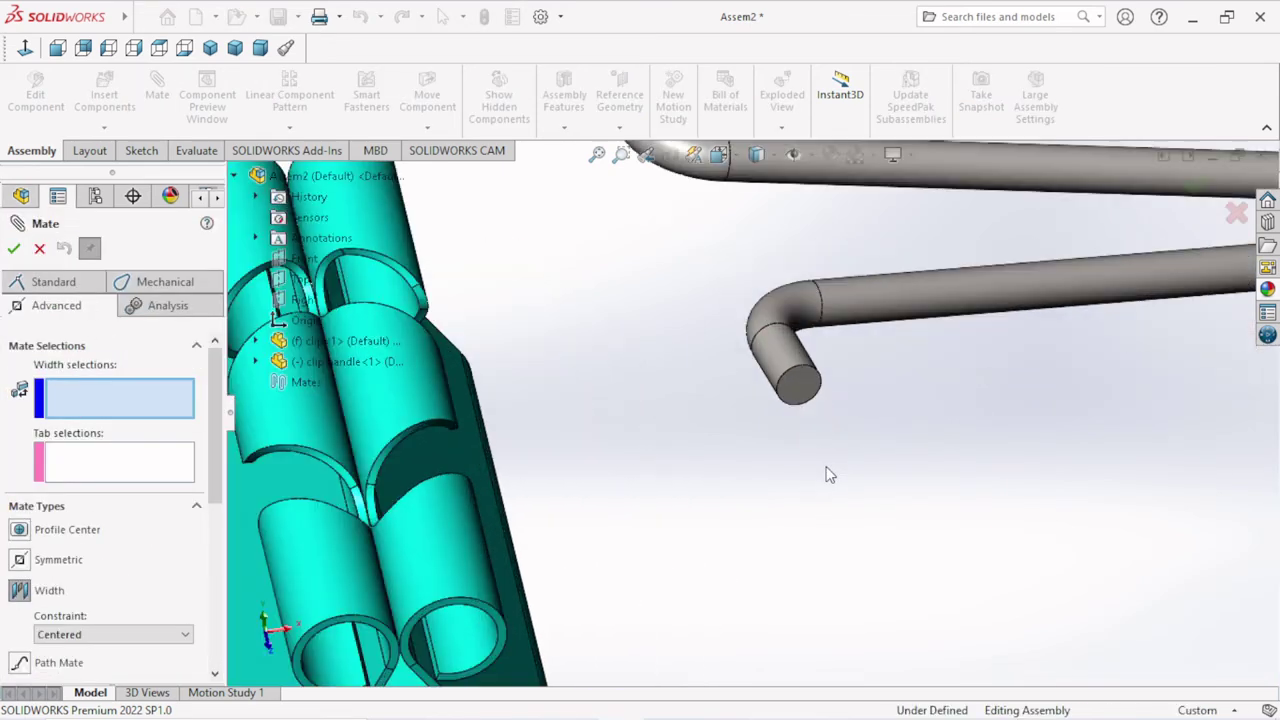
{"action": "left_click", "coordinate": [791, 394]}
{"action": "scroll", "coordinate": [783, 485], "scroll_direction": "up", "scroll_amount": 5}
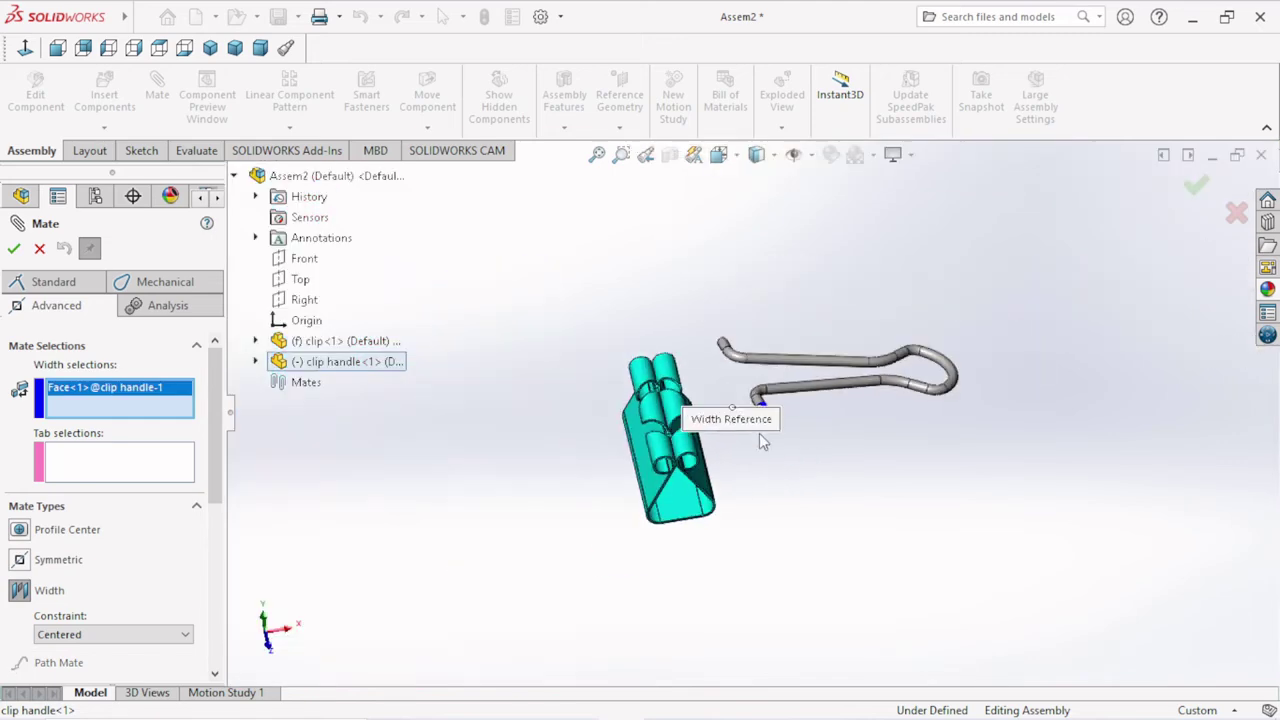
{"action": "mouse_move", "coordinate": [727, 350]}
{"action": "middle_mouse_down"}
{"action": "mouse_move", "coordinate": [780, 509]}
{"action": "mouse_move", "coordinate": [791, 500]}
{"action": "middle_mouse_up"}
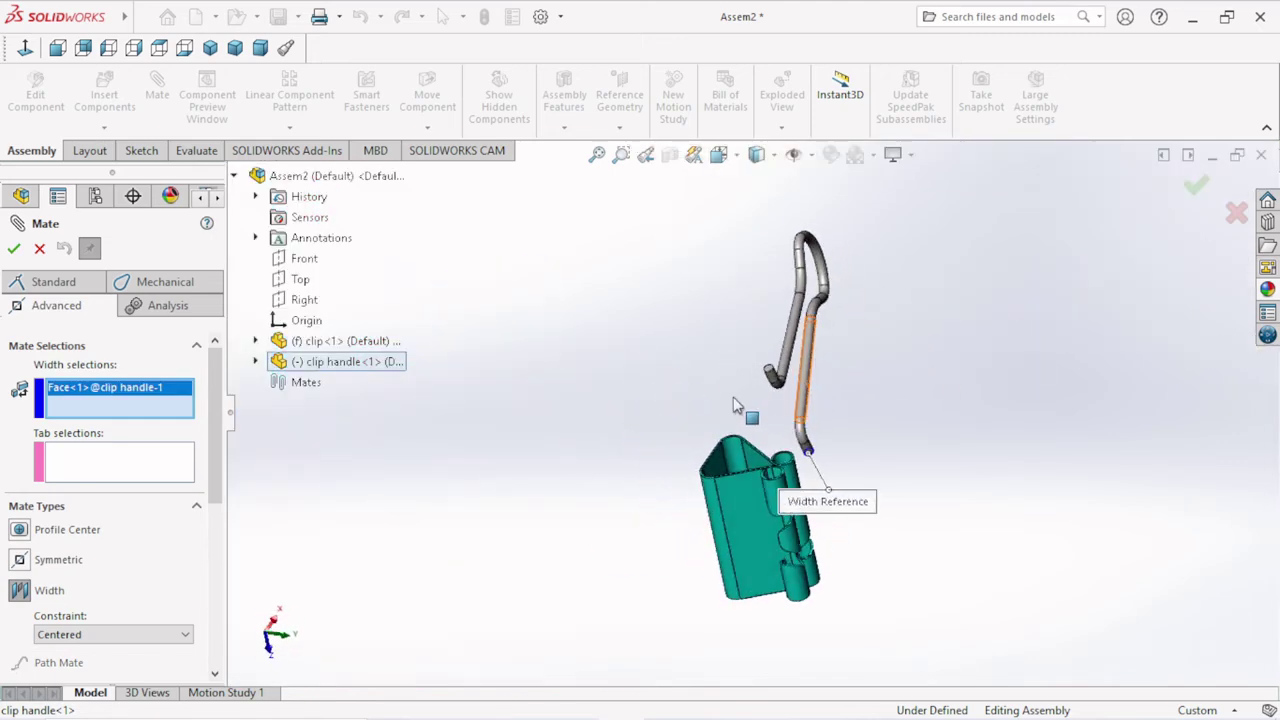
{"action": "scroll", "coordinate": [740, 372], "scroll_direction": "down", "scroll_amount": 5}
{"action": "left_click", "coordinate": [728, 292]}
{"action": "scroll", "coordinate": [800, 445], "scroll_direction": "up", "scroll_amount": 5}
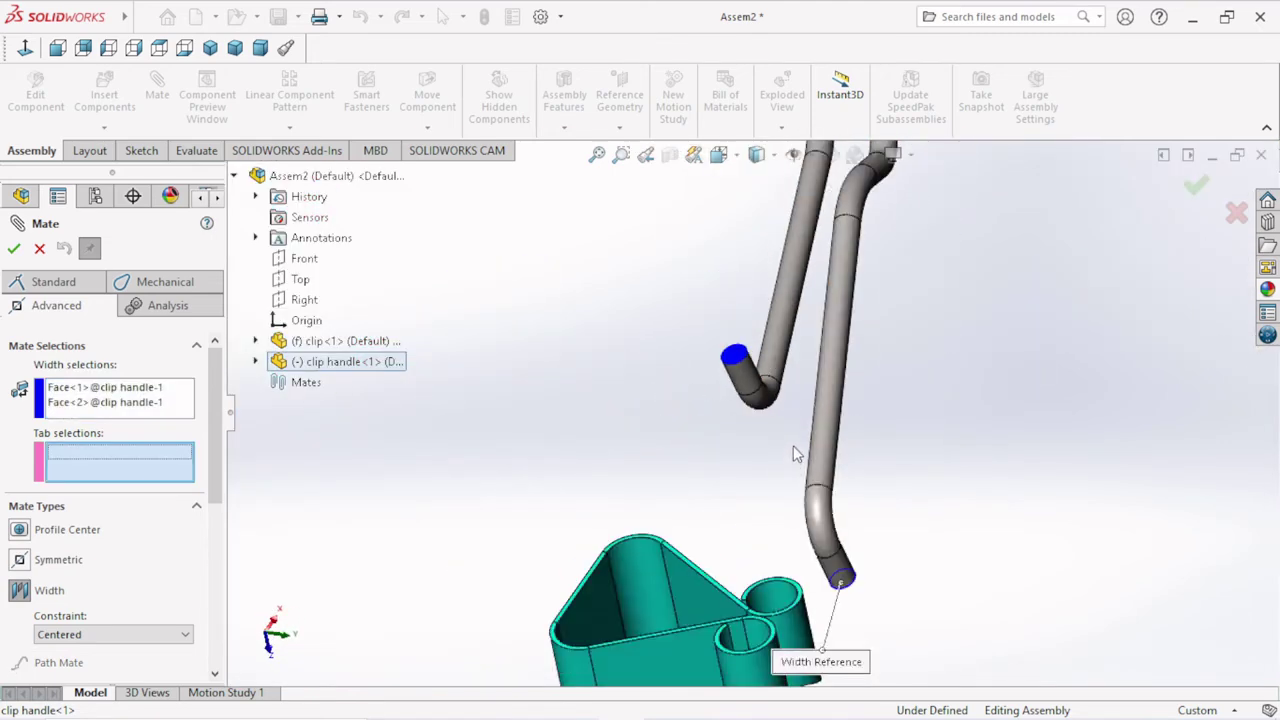
{"action": "scroll", "coordinate": [795, 565], "scroll_direction": "down", "scroll_amount": 3}
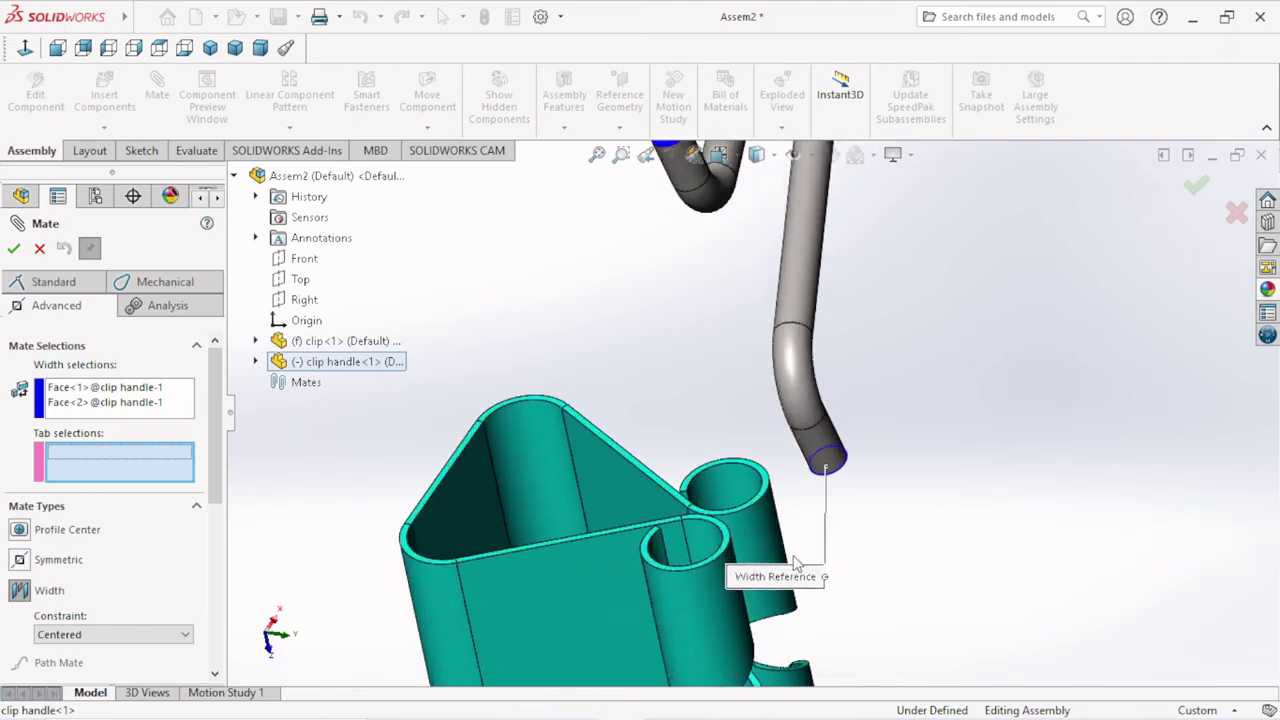
Step: Select two faces of the clip's rolled tubes as width references and accept Width1
{"action": "left_click", "coordinate": [766, 487]}
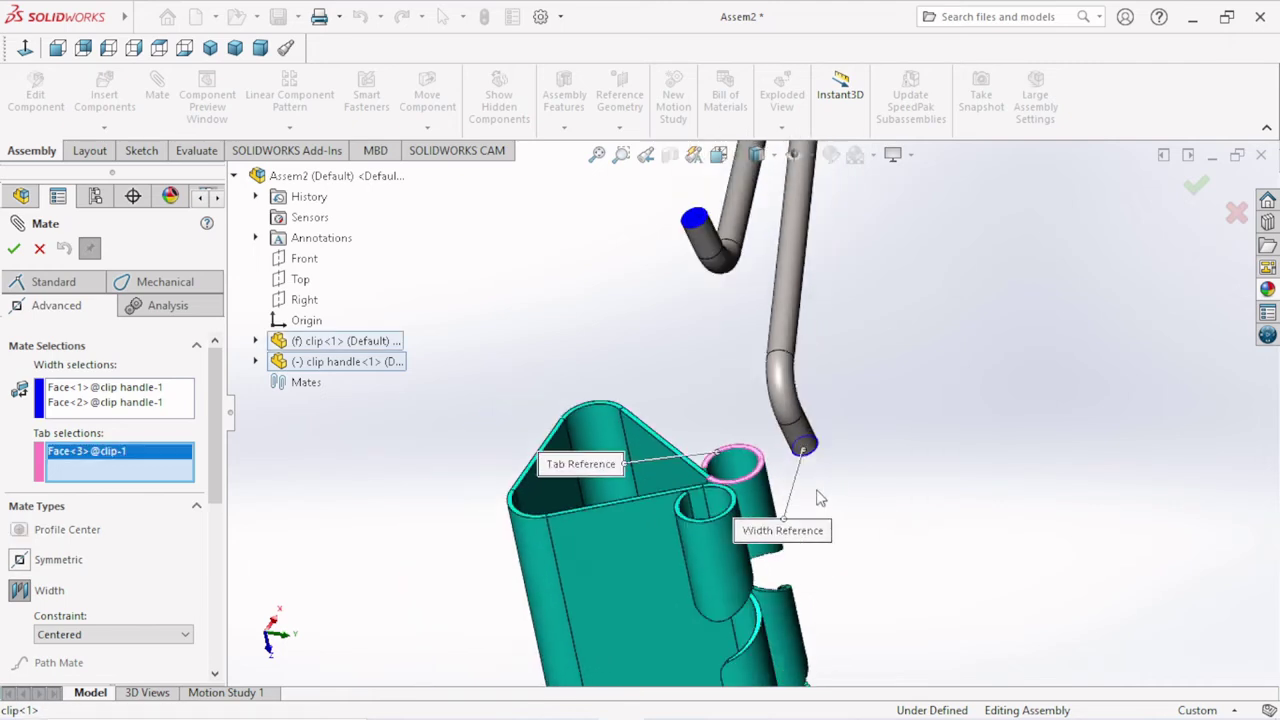
{"action": "scroll", "coordinate": [900, 560], "scroll_direction": "up", "scroll_amount": 3}
{"action": "scroll", "coordinate": [870, 527], "scroll_direction": "up", "scroll_amount": 3}
{"action": "middle_click_drag", "start_coordinate": [817, 427], "coordinate": [737, 286]}
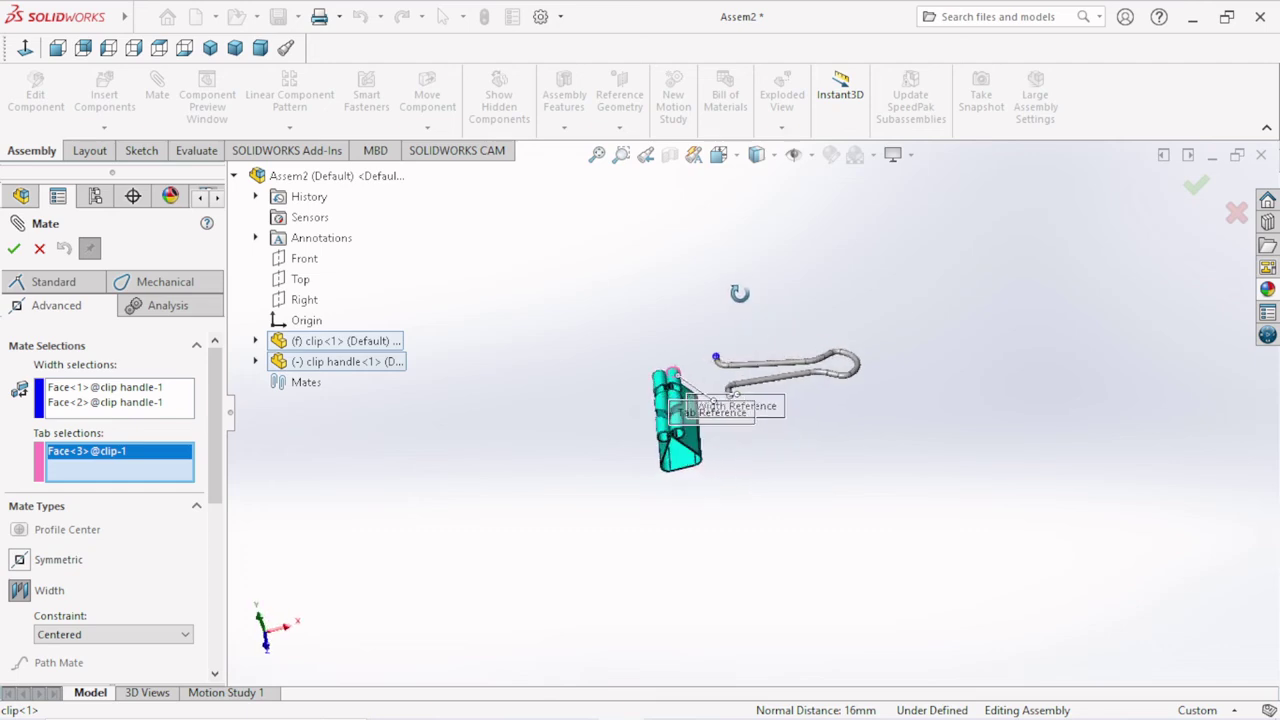
{"action": "scroll", "coordinate": [675, 432], "scroll_direction": "down", "scroll_amount": 5}
{"action": "scroll", "coordinate": [675, 432], "scroll_direction": "down", "scroll_amount": 4}
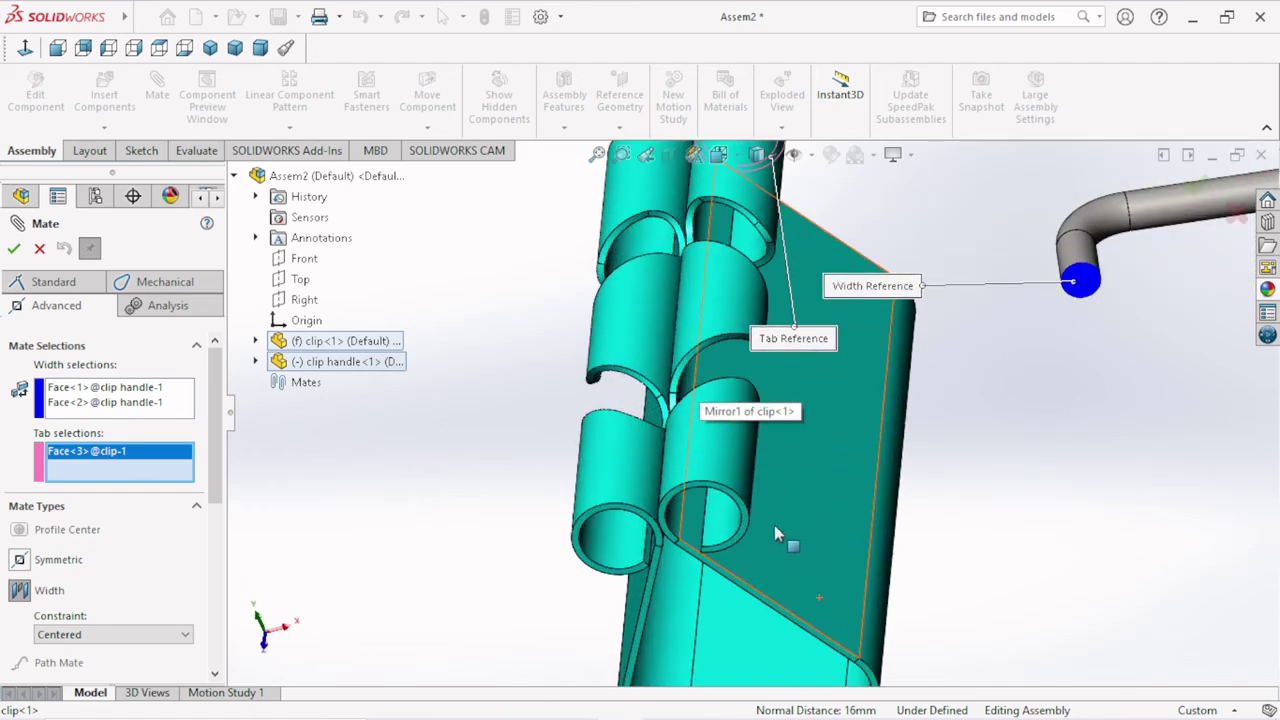
{"action": "left_click", "coordinate": [745, 518]}
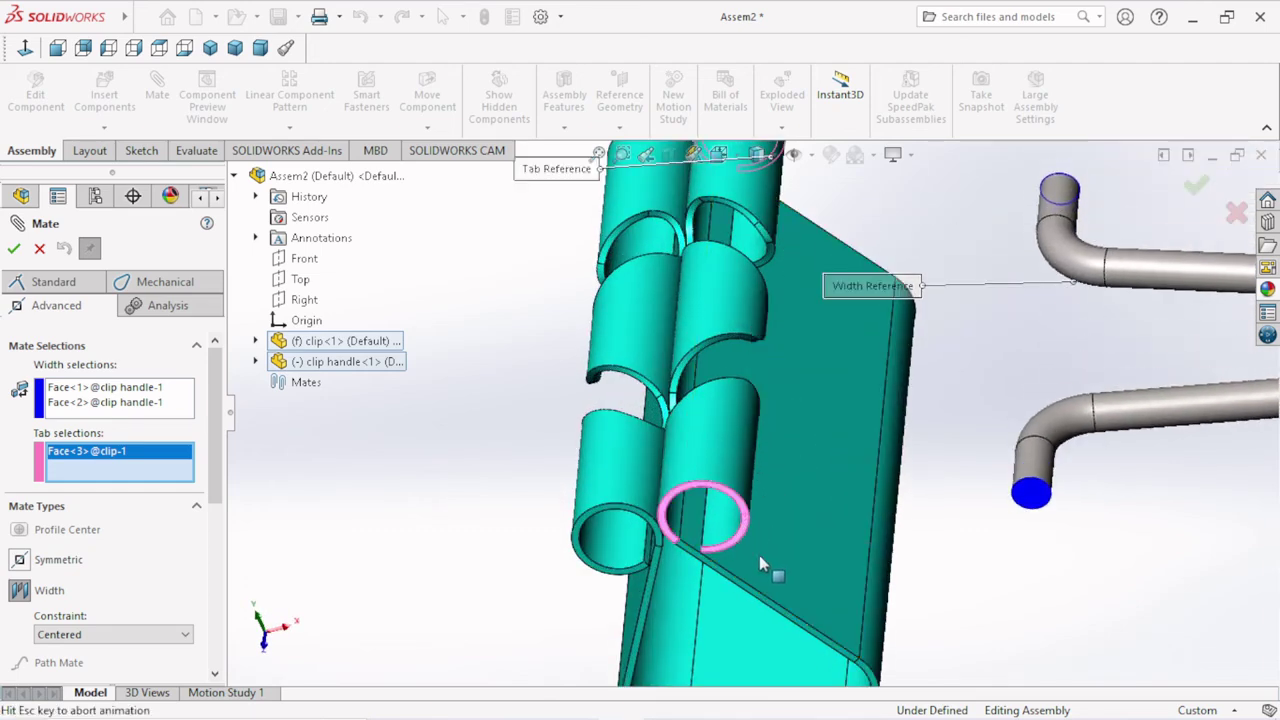
{"action": "scroll", "coordinate": [774, 519], "scroll_direction": "up", "scroll_amount": 5}
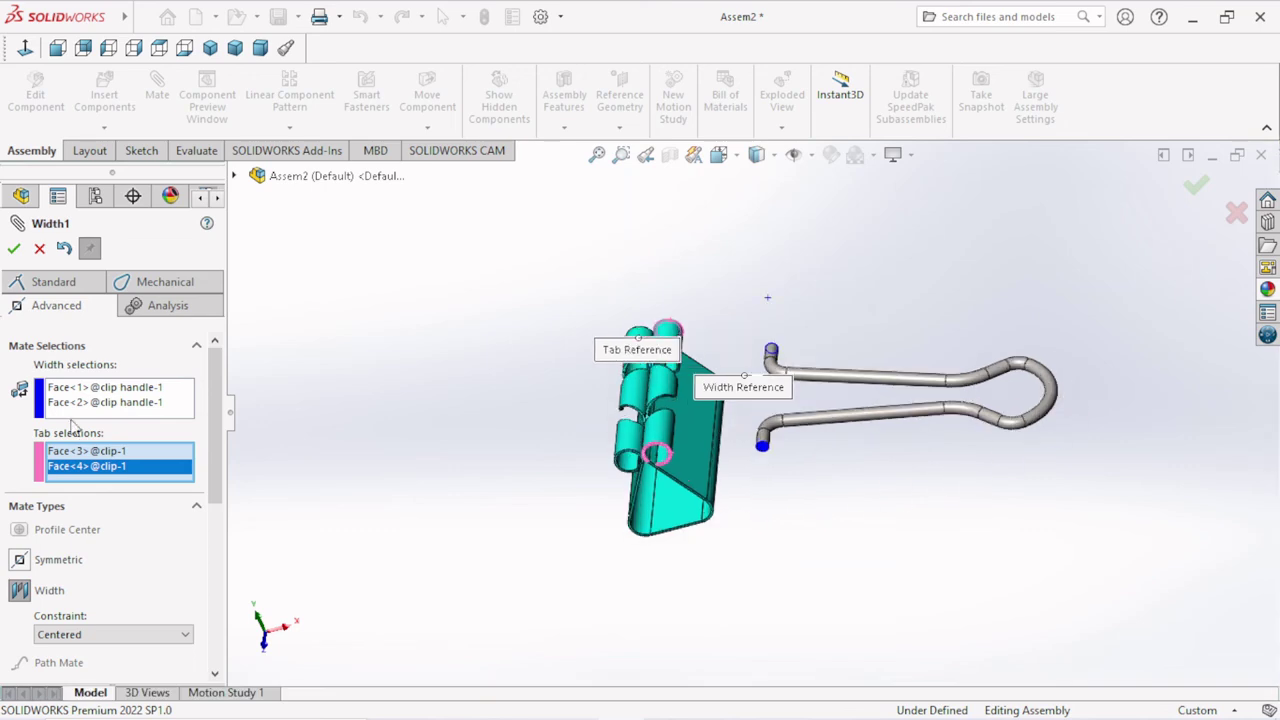
{"action": "left_click", "coordinate": [13, 250]}
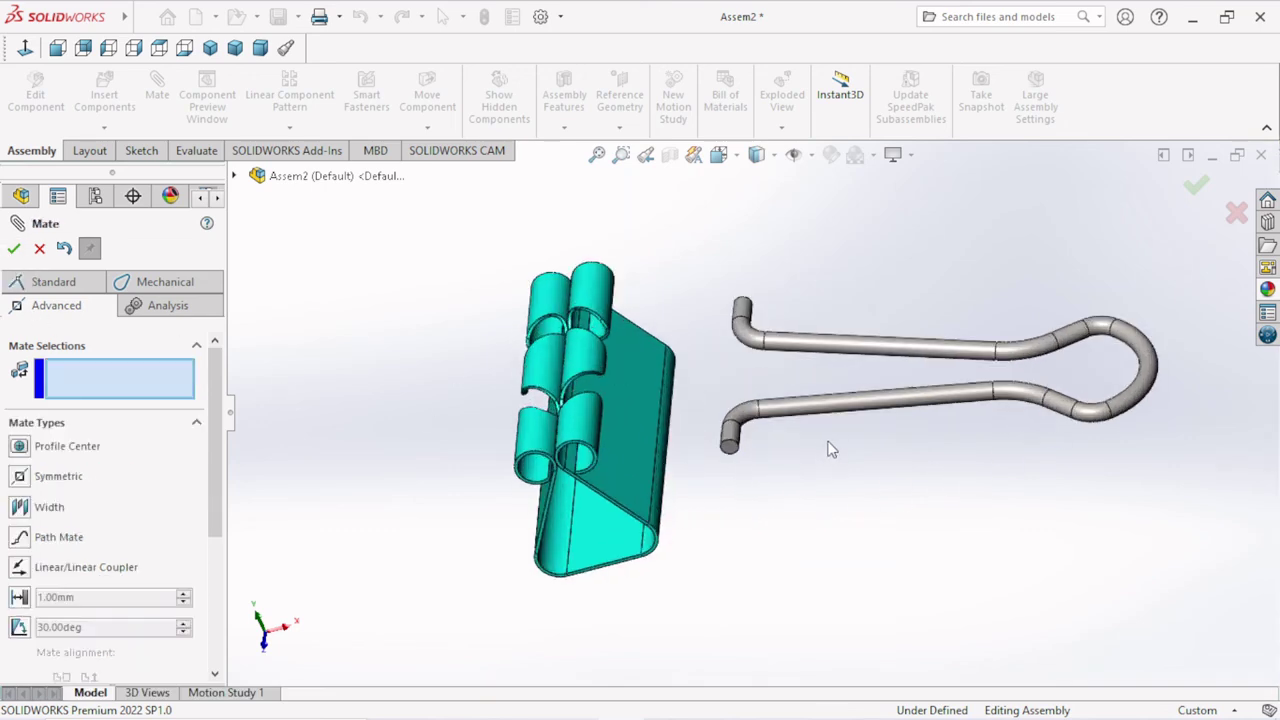
Step: Close the mate tool and begin editing the clip handle part in place
{"action": "mouse_move", "coordinate": [831, 446]}
{"action": "middle_mouse_down"}
{"action": "mouse_move", "coordinate": [829, 314]}
{"action": "mouse_move", "coordinate": [855, 318]}
{"action": "mouse_move", "coordinate": [786, 266]}
{"action": "mouse_move", "coordinate": [851, 337]}
{"action": "mouse_move", "coordinate": [775, 380]}
{"action": "middle_mouse_up"}
{"action": "scroll", "coordinate": [775, 380], "scroll_direction": "down", "scroll_amount": 2}
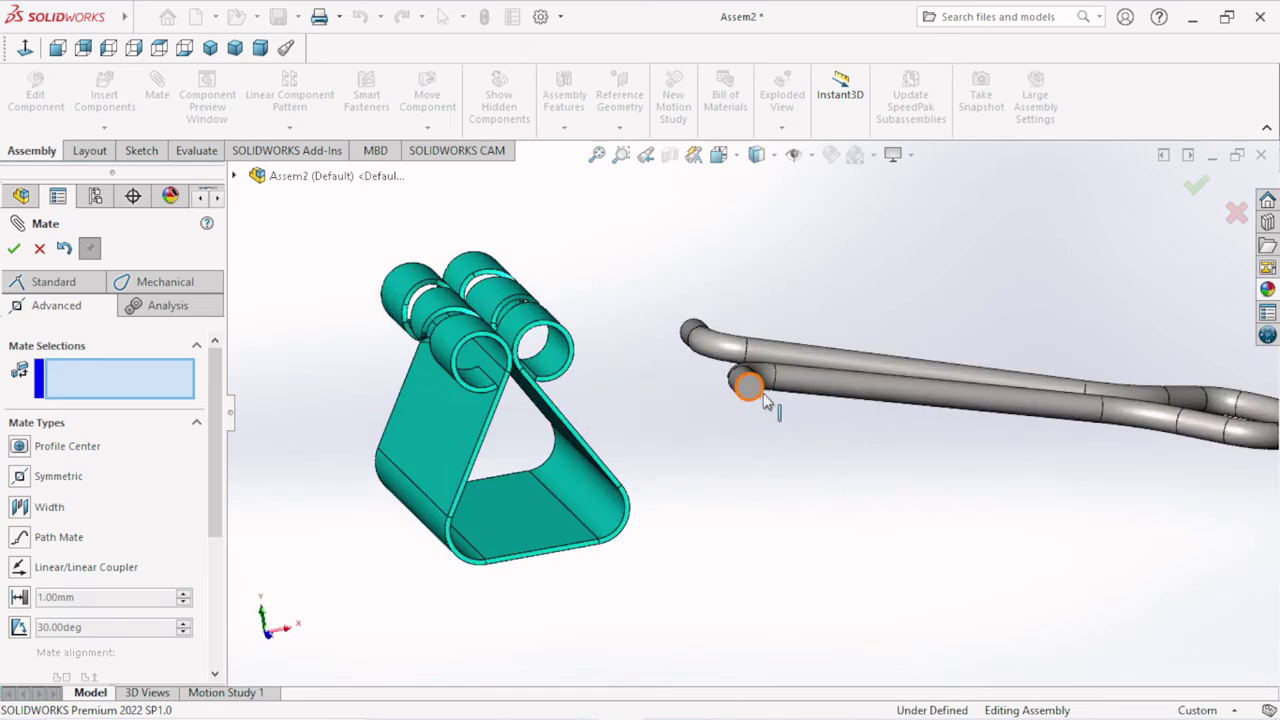
{"action": "scroll", "coordinate": [760, 385], "scroll_direction": "down", "scroll_amount": 1}
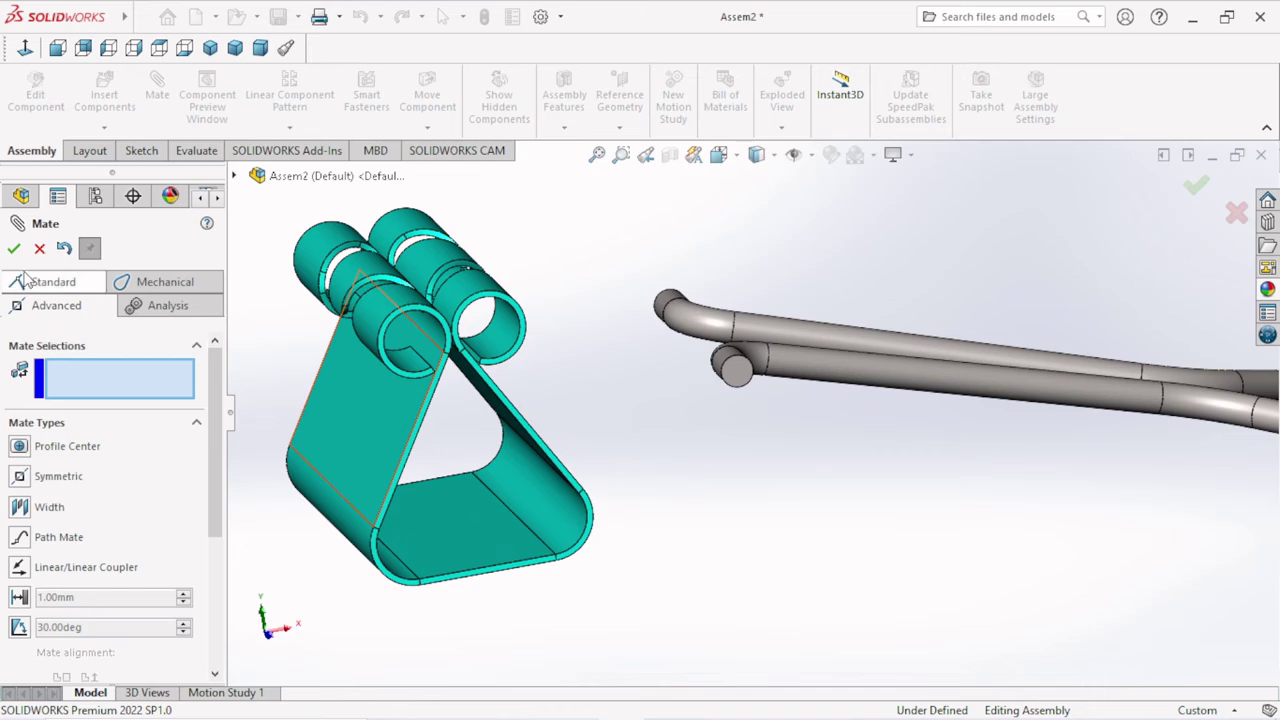
{"action": "key", "text": "Escape"}
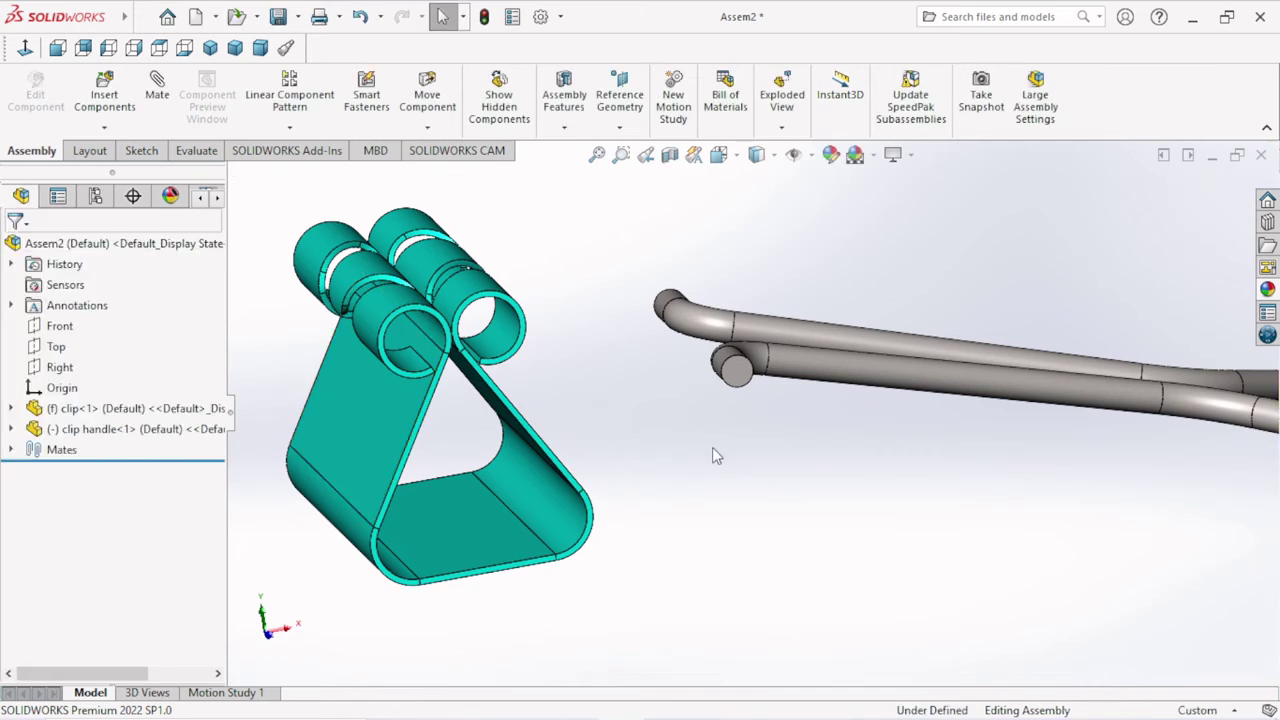
{"action": "left_click", "coordinate": [745, 390]}
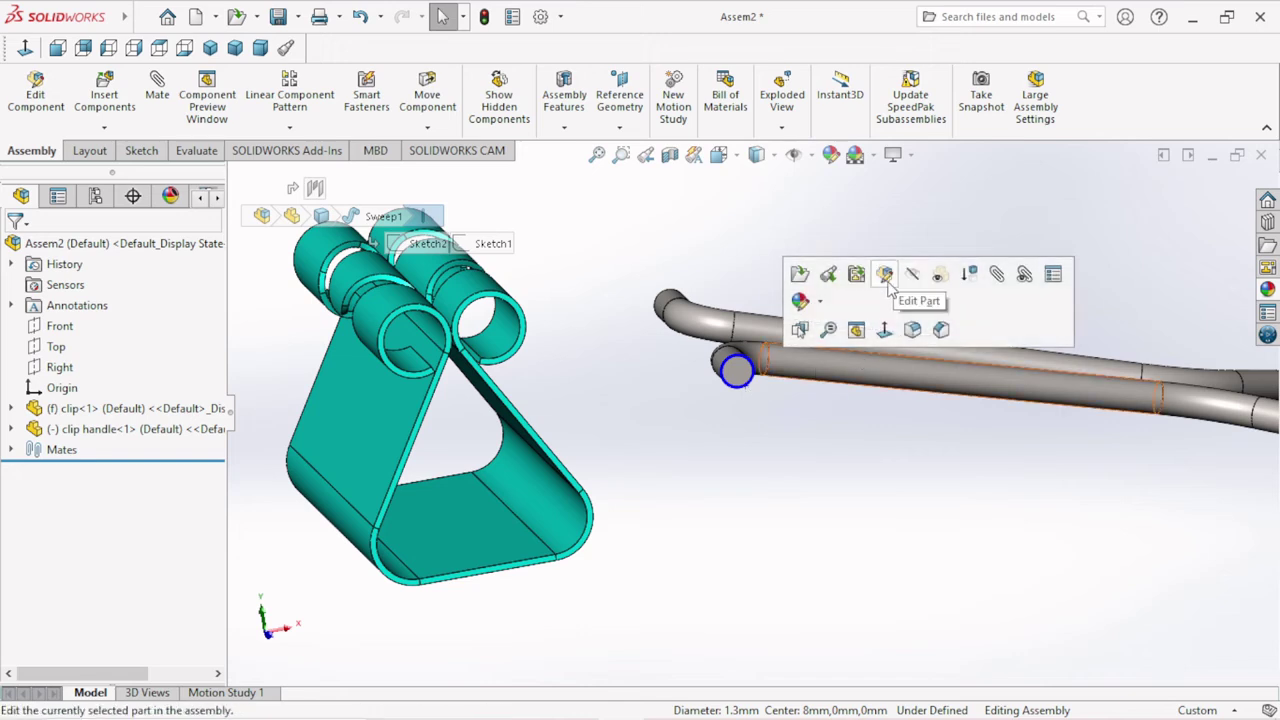
{"action": "left_click", "coordinate": [886, 277]}
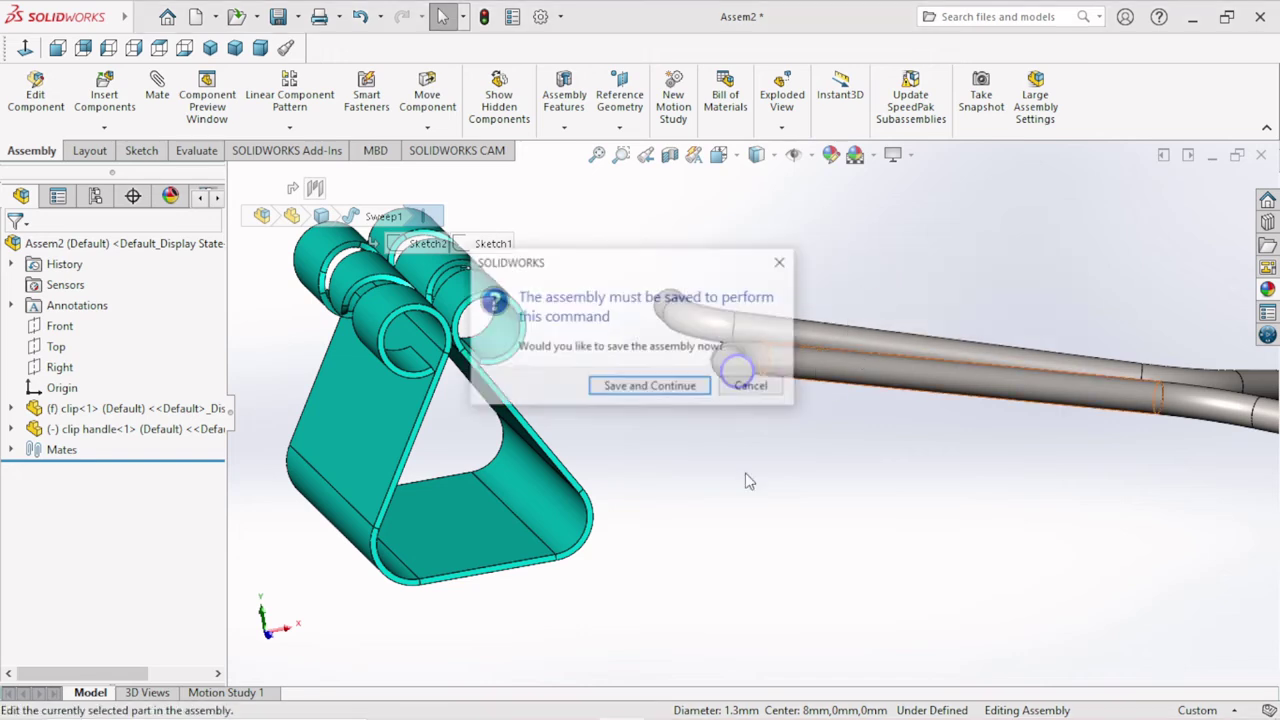
Step: Save the assembly as 'clip assembly', replacing the existing file
{"action": "left_click", "coordinate": [684, 394]}
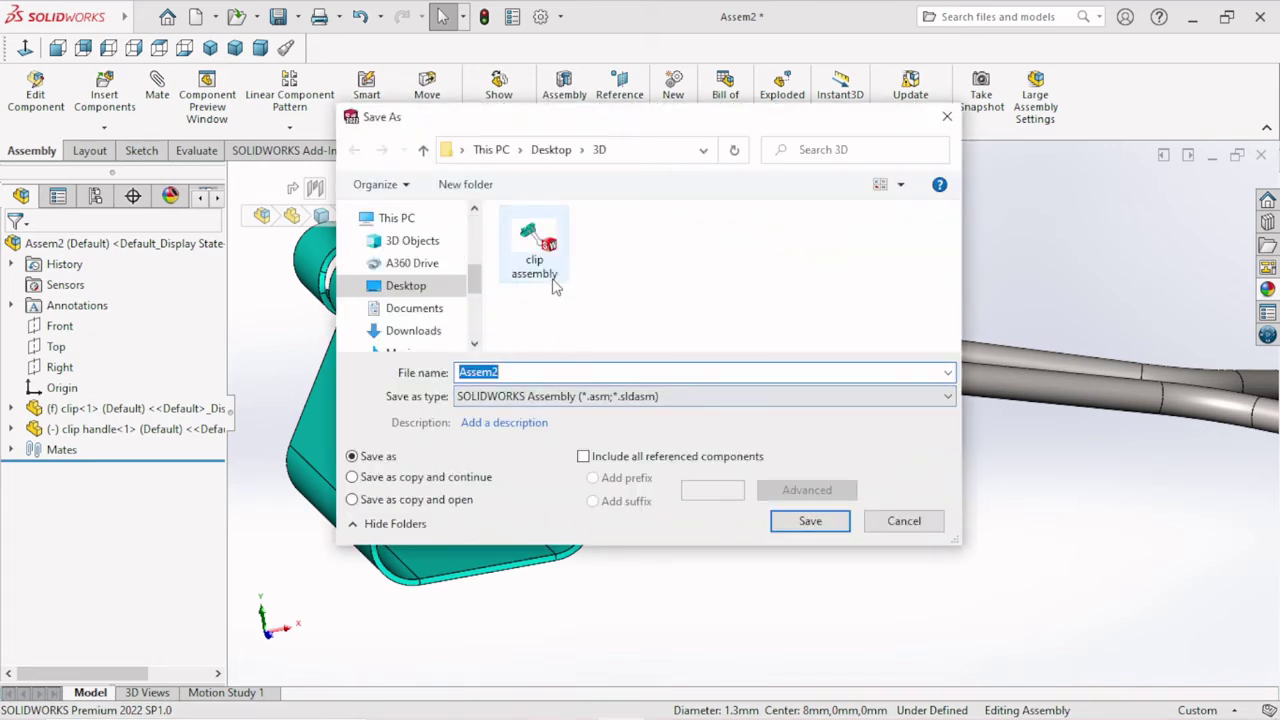
{"action": "left_click", "coordinate": [550, 265]}
{"action": "left_click", "coordinate": [817, 531]}
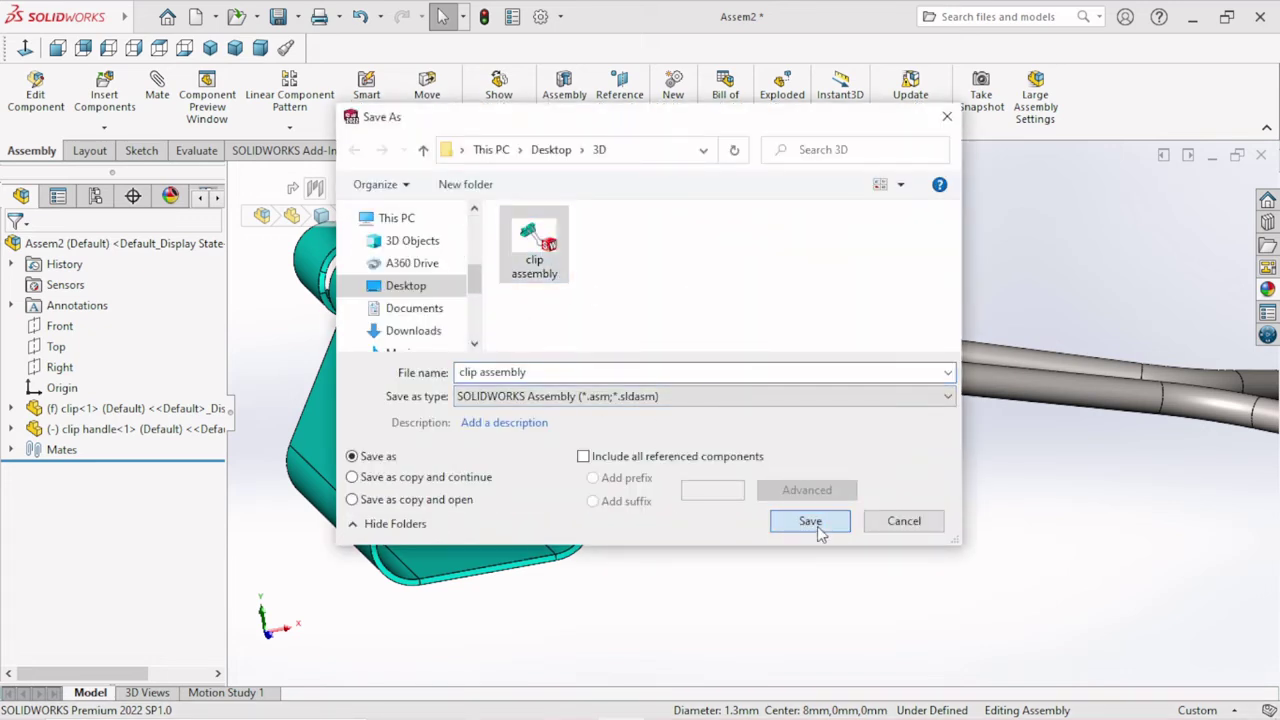
{"action": "left_click", "coordinate": [685, 371]}
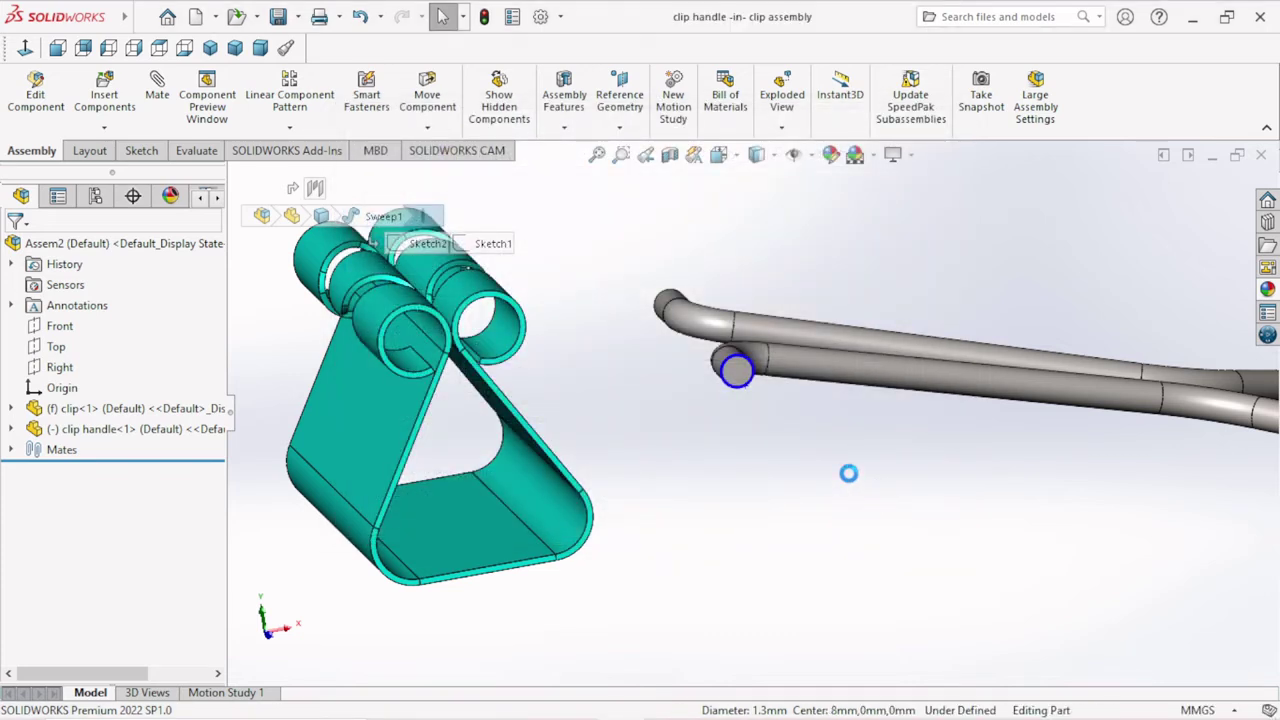
Step: Create reference axis Axis1 through the clip handle's cylindrical end face
{"action": "scroll", "coordinate": [785, 365], "scroll_direction": "down", "scroll_amount": 3}
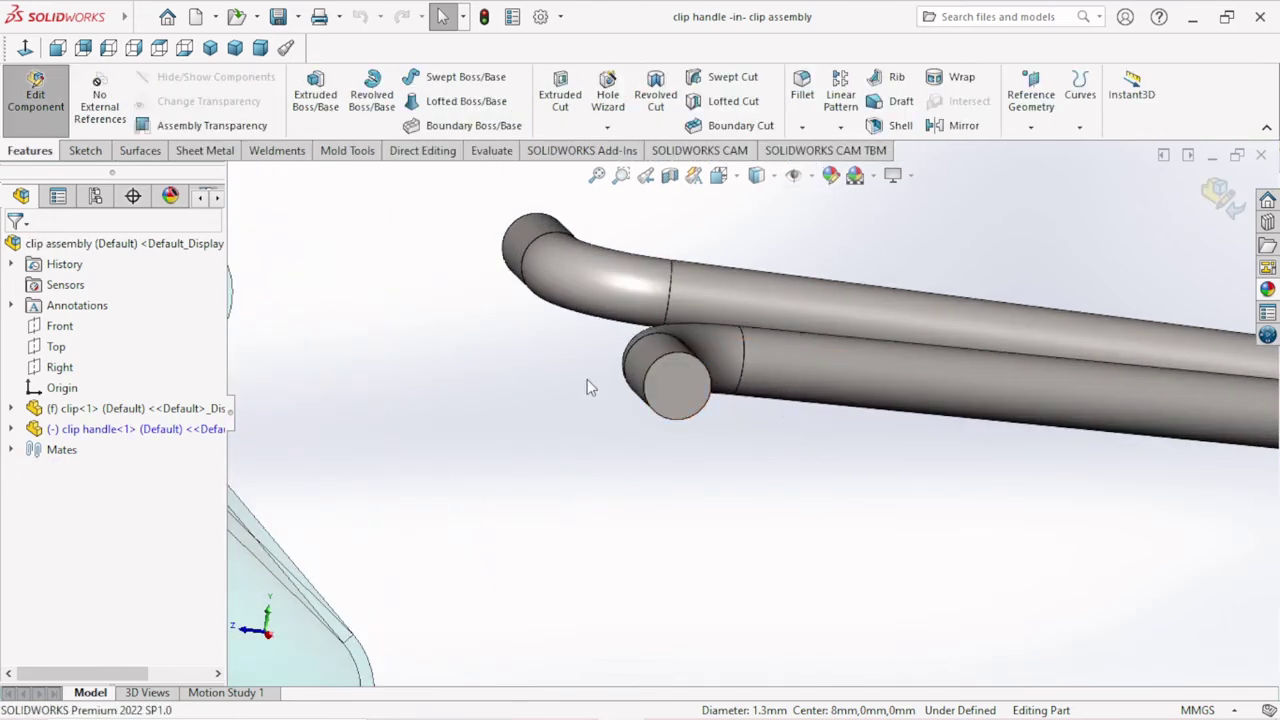
{"action": "left_click", "coordinate": [1031, 127]}
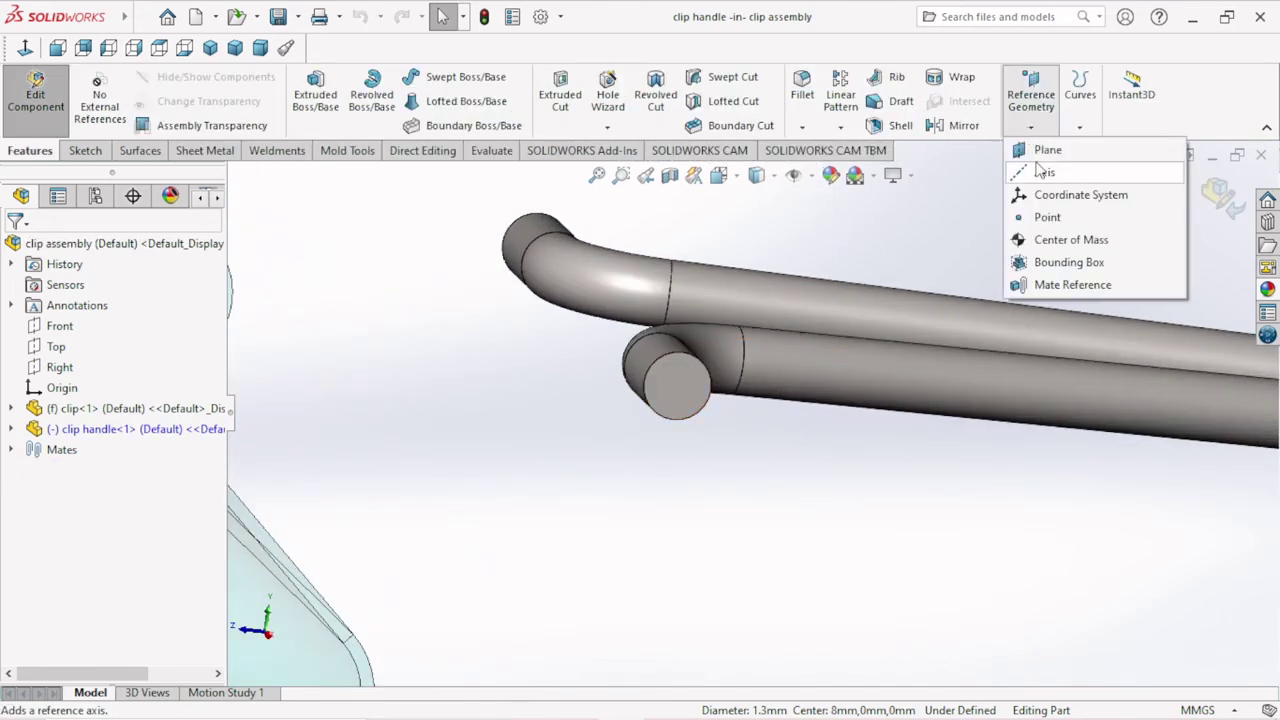
{"action": "left_click", "coordinate": [1042, 174]}
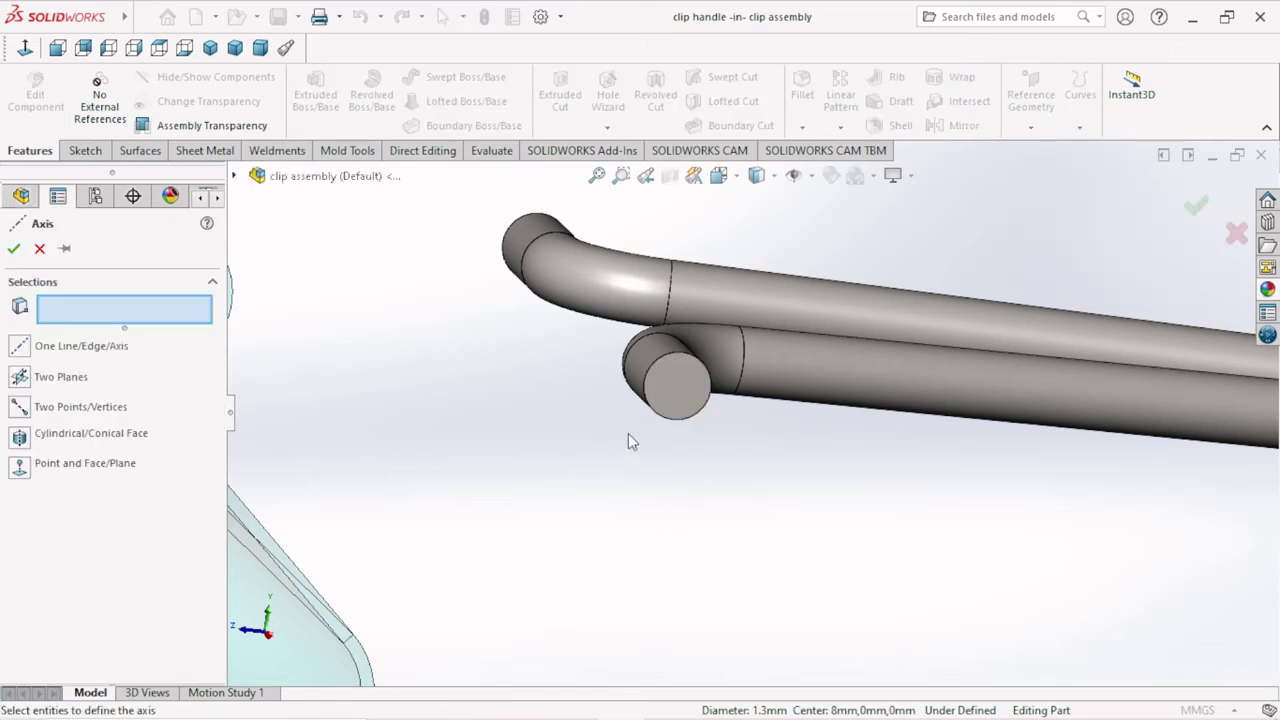
{"action": "left_click", "coordinate": [638, 366]}
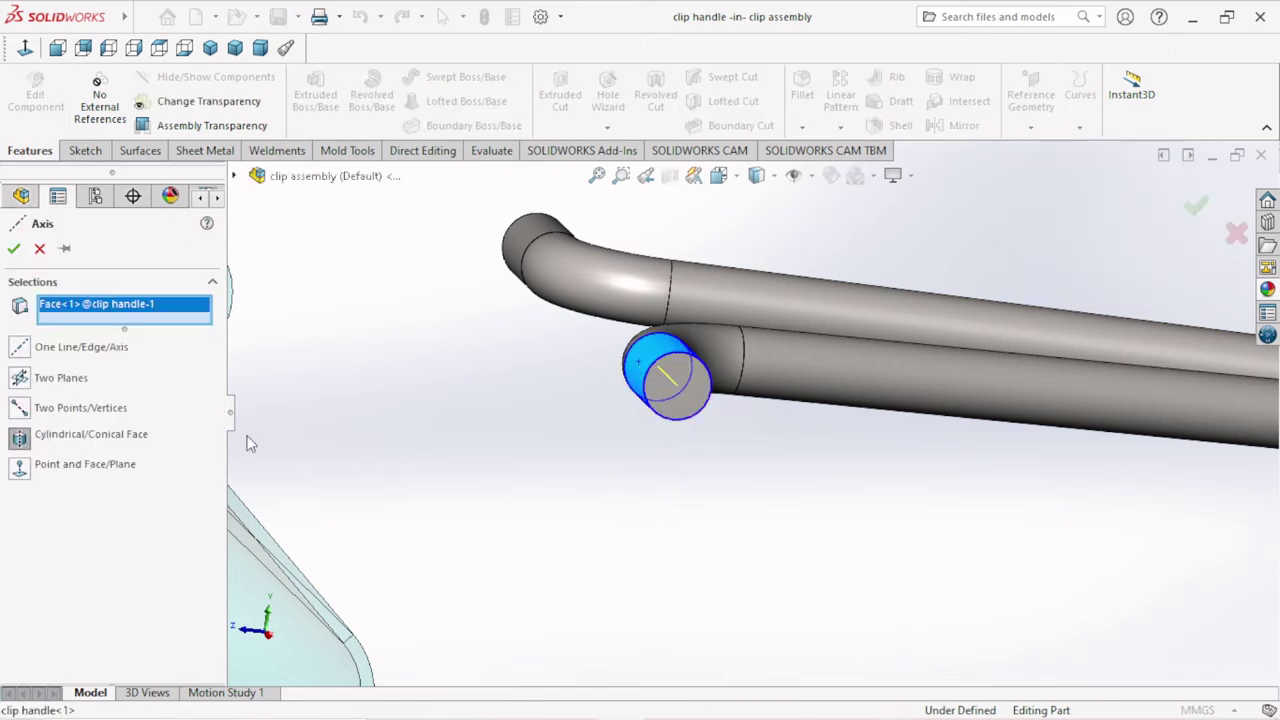
{"action": "left_click", "coordinate": [14, 250]}
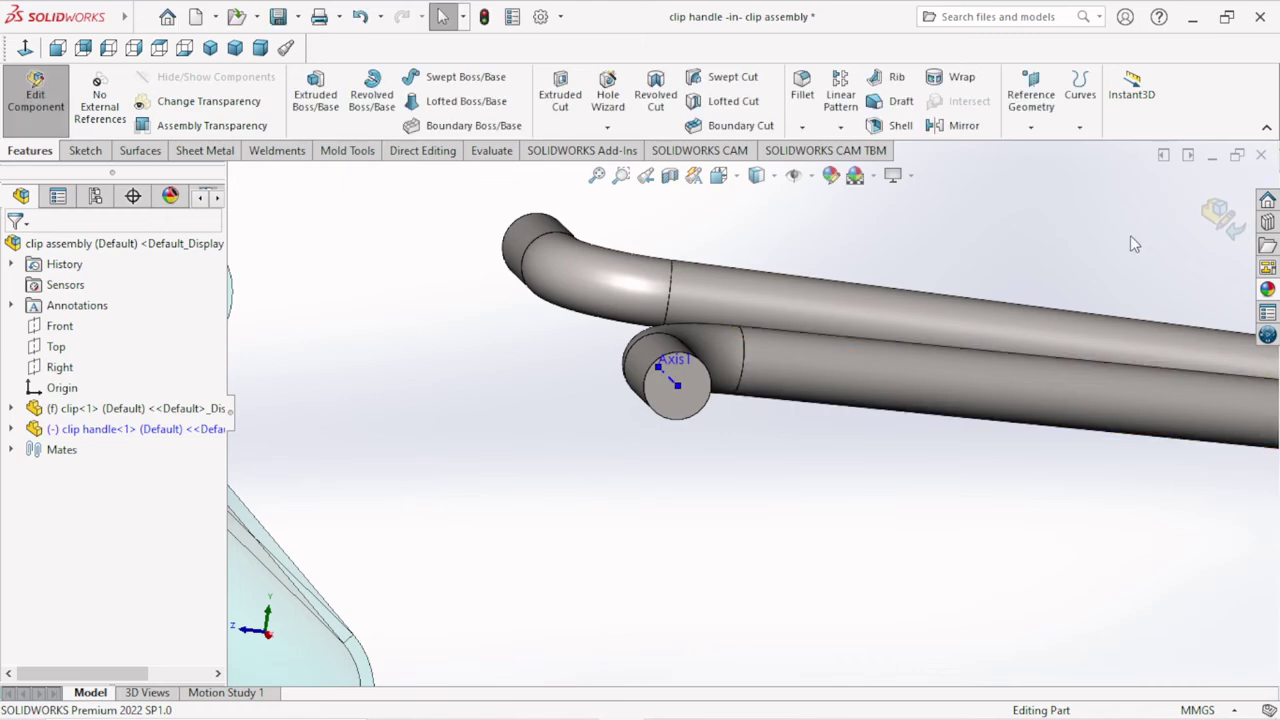
Step: Return from part editing to the assembly and orbit to the clip's back
{"action": "left_click", "coordinate": [1213, 218]}
{"action": "scroll", "coordinate": [642, 432], "scroll_direction": "up", "scroll_amount": 3}
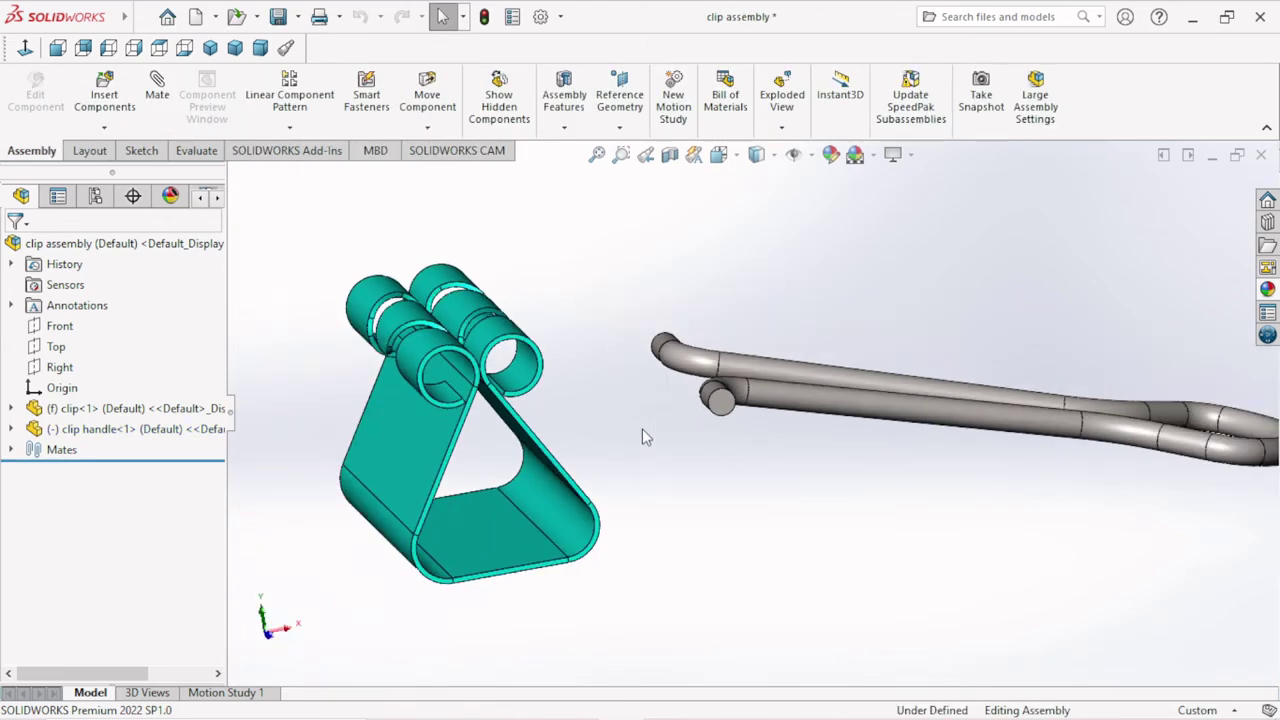
{"action": "mouse_move", "coordinate": [797, 467]}
{"action": "middle_mouse_down"}
{"action": "mouse_move", "coordinate": [774, 437]}
{"action": "mouse_move", "coordinate": [720, 420]}
{"action": "mouse_move", "coordinate": [604, 460]}
{"action": "mouse_move", "coordinate": [628, 451]}
{"action": "mouse_move", "coordinate": [654, 406]}
{"action": "mouse_move", "coordinate": [657, 429]}
{"action": "middle_mouse_up"}
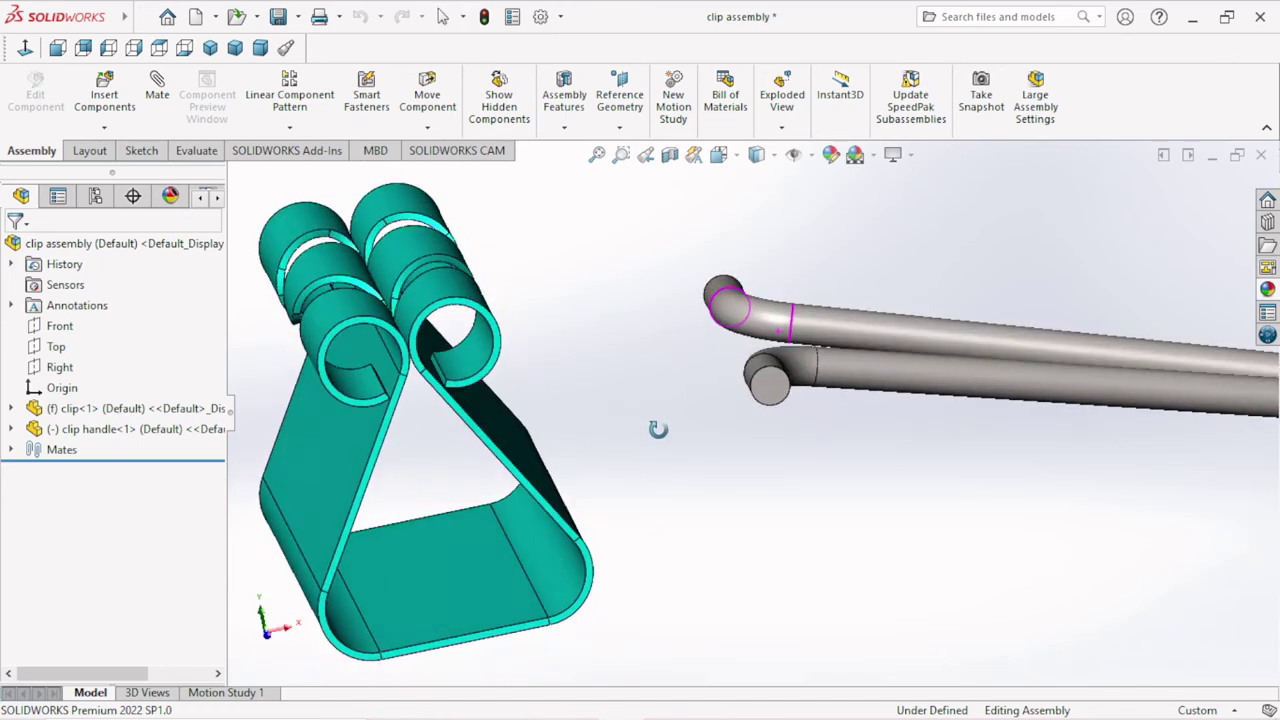
{"action": "mouse_move", "coordinate": [565, 395]}
{"action": "middle_mouse_down"}
{"action": "mouse_move", "coordinate": [757, 394]}
{"action": "mouse_move", "coordinate": [708, 422]}
{"action": "mouse_move", "coordinate": [731, 394]}
{"action": "mouse_move", "coordinate": [733, 405]}
{"action": "middle_mouse_up"}
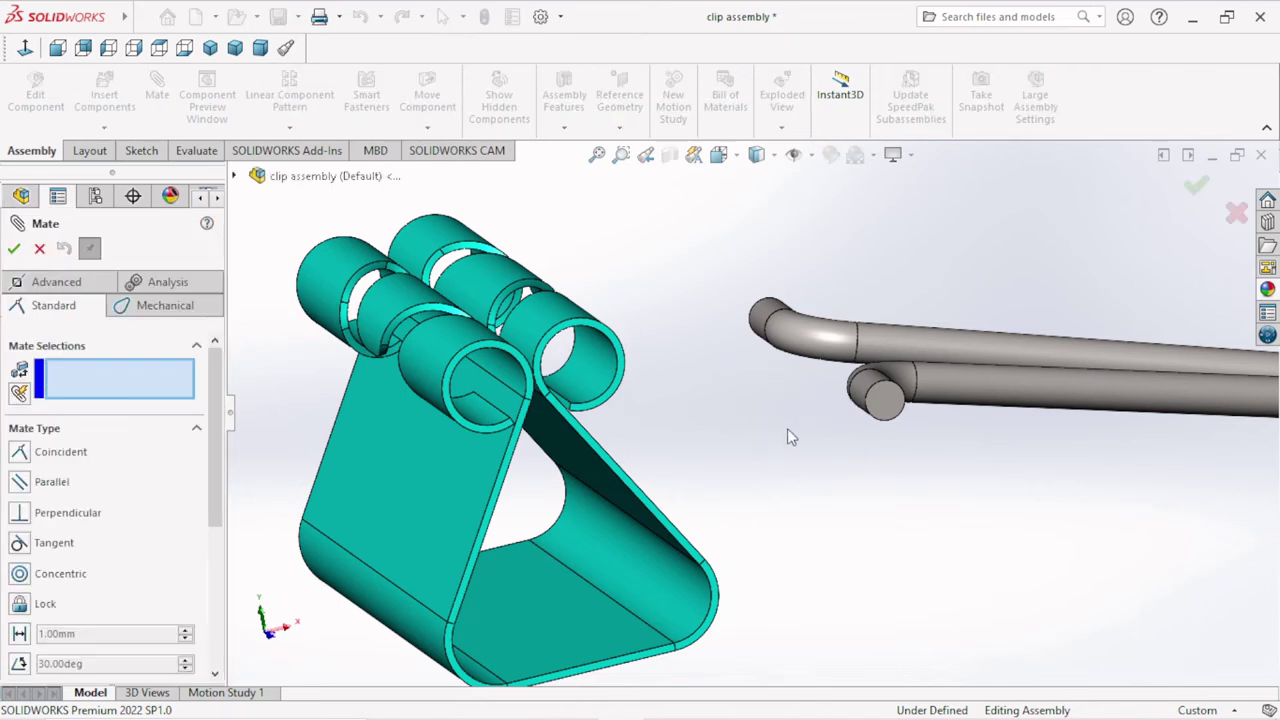
Step: Select the handle's end face and the clip's inner tube face for a concentric mate
{"action": "scroll", "coordinate": [788, 437], "scroll_direction": "down", "scroll_amount": 2}
{"action": "scroll", "coordinate": [788, 437], "scroll_direction": "down", "scroll_amount": 1}
{"action": "scroll", "coordinate": [790, 440], "scroll_direction": "down", "scroll_amount": 2}
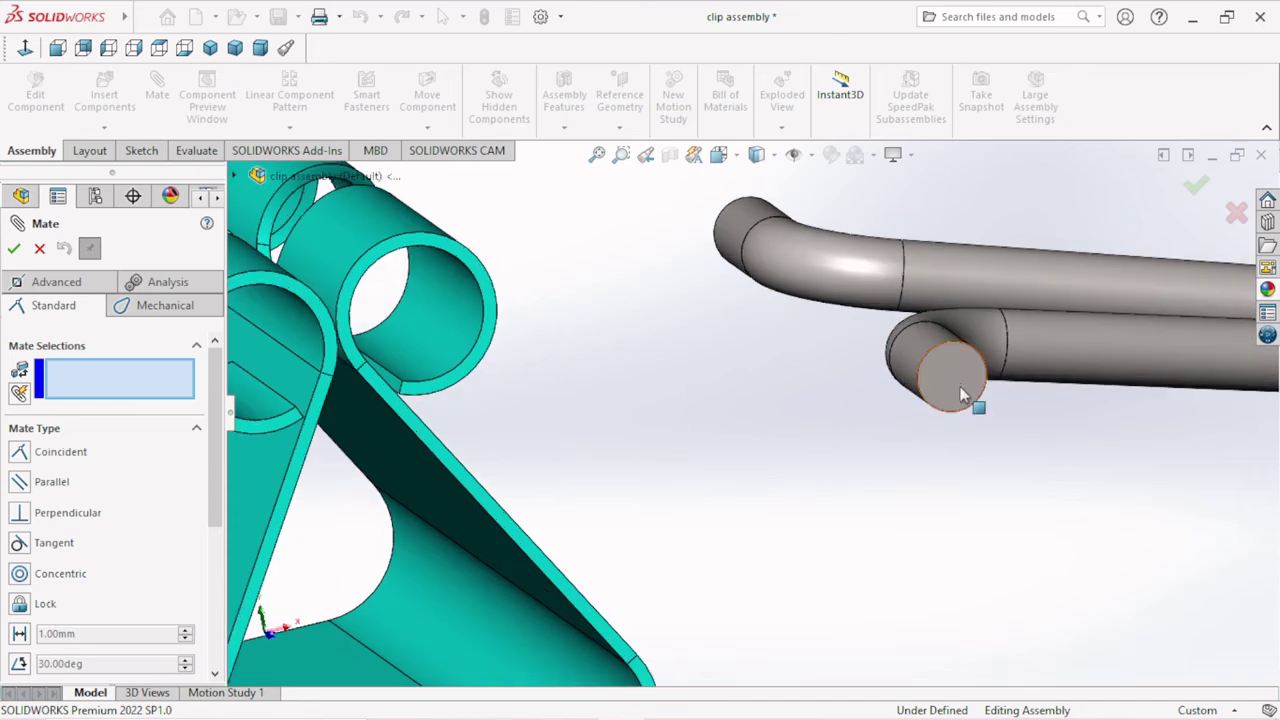
{"action": "left_click", "coordinate": [905, 365]}
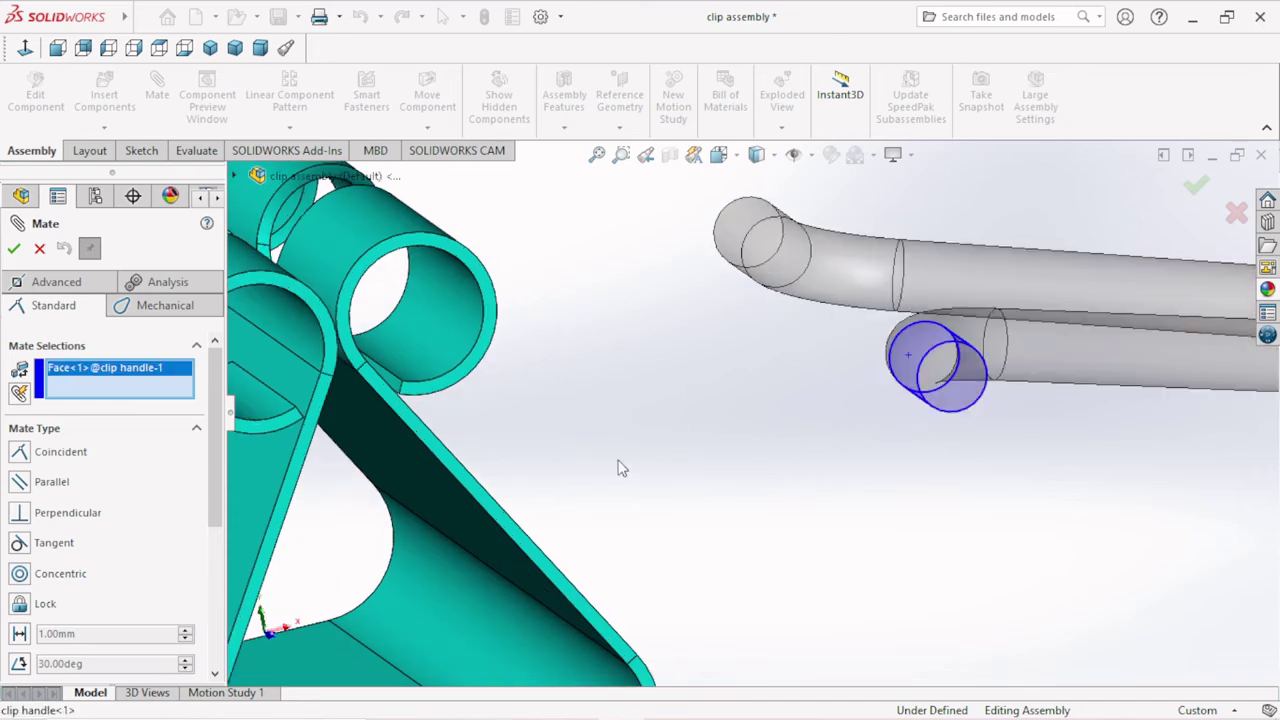
{"action": "scroll", "coordinate": [600, 440], "scroll_direction": "up", "scroll_amount": 2}
{"action": "scroll", "coordinate": [627, 382], "scroll_direction": "up", "scroll_amount": 2}
{"action": "mouse_move", "coordinate": [627, 382]}
{"action": "middle_mouse_down"}
{"action": "mouse_move", "coordinate": [571, 386]}
{"action": "mouse_move", "coordinate": [543, 363]}
{"action": "middle_mouse_up"}
{"action": "left_click", "coordinate": [527, 351]}
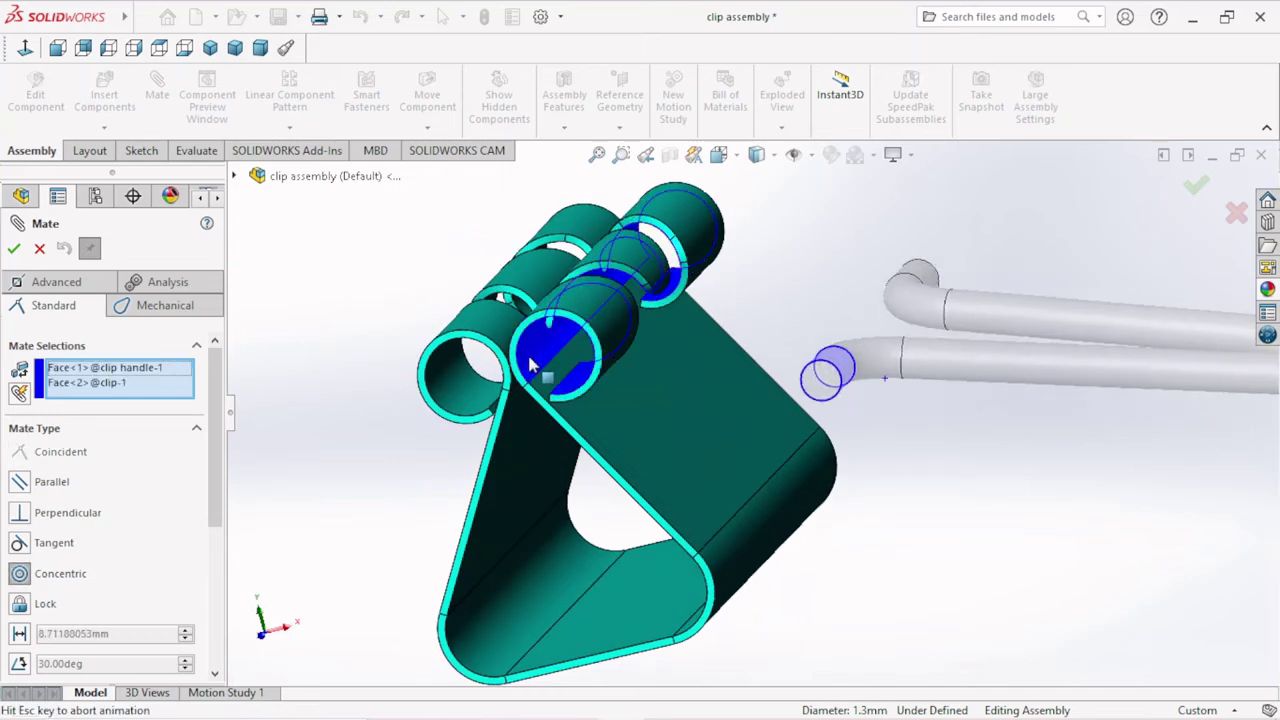
Step: Try a Tangent mate, then switch back to Concentric and inspect the hinge alignment
{"action": "left_click", "coordinate": [19, 545]}
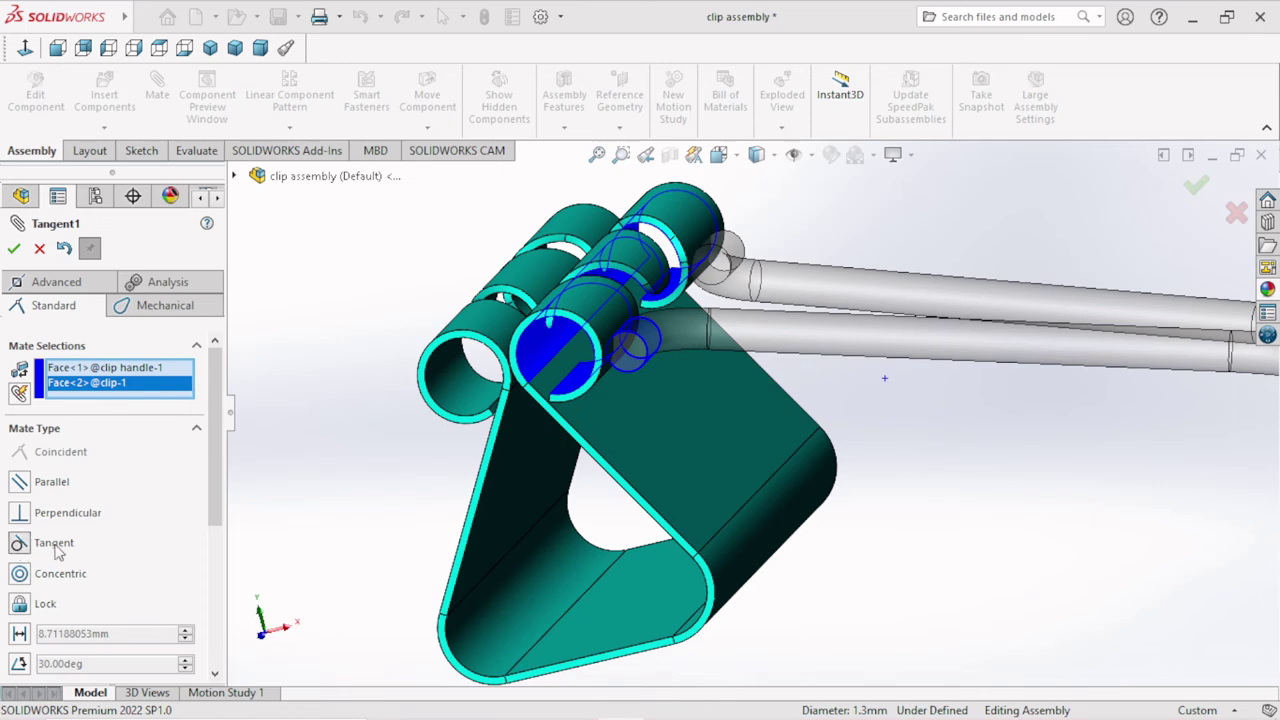
{"action": "scroll", "coordinate": [880, 428], "scroll_direction": "up", "scroll_amount": 5}
{"action": "scroll", "coordinate": [897, 466], "scroll_direction": "down", "scroll_amount": 2}
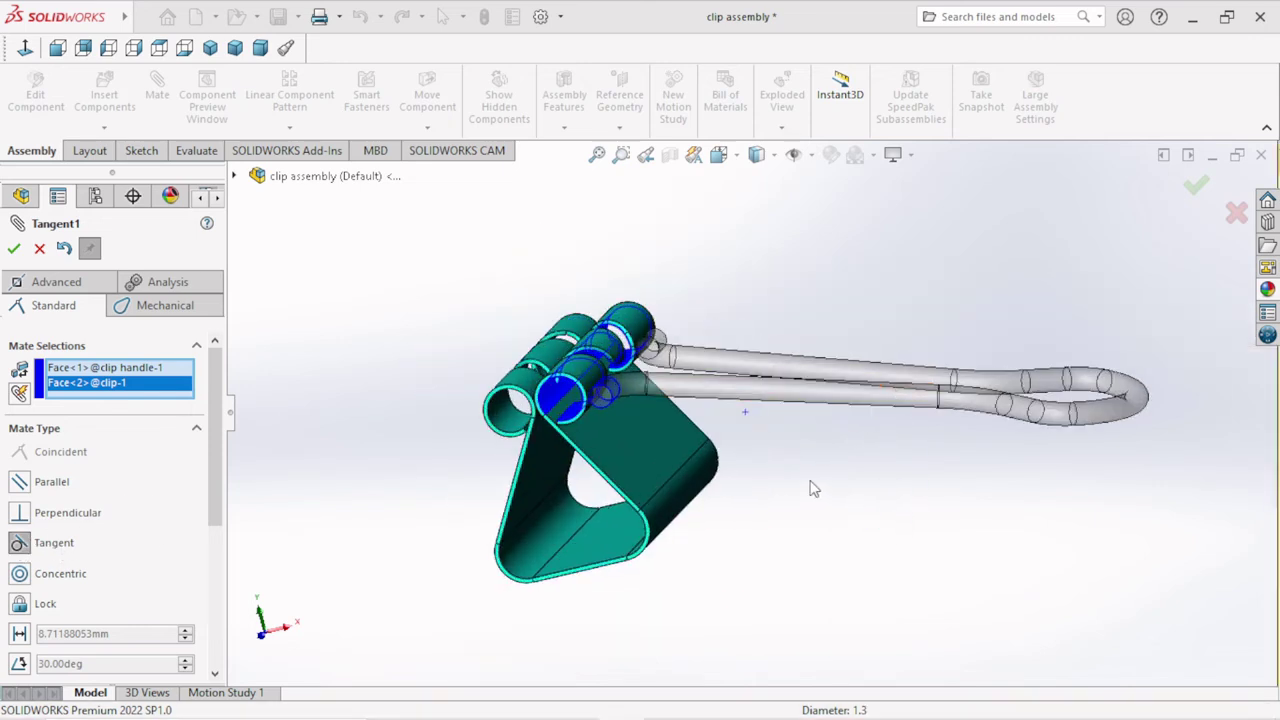
{"action": "mouse_move", "coordinate": [812, 489]}
{"action": "middle_mouse_down"}
{"action": "mouse_move", "coordinate": [817, 456]}
{"action": "mouse_move", "coordinate": [670, 420]}
{"action": "middle_mouse_up"}
{"action": "scroll", "coordinate": [670, 420], "scroll_direction": "down", "scroll_amount": 2}
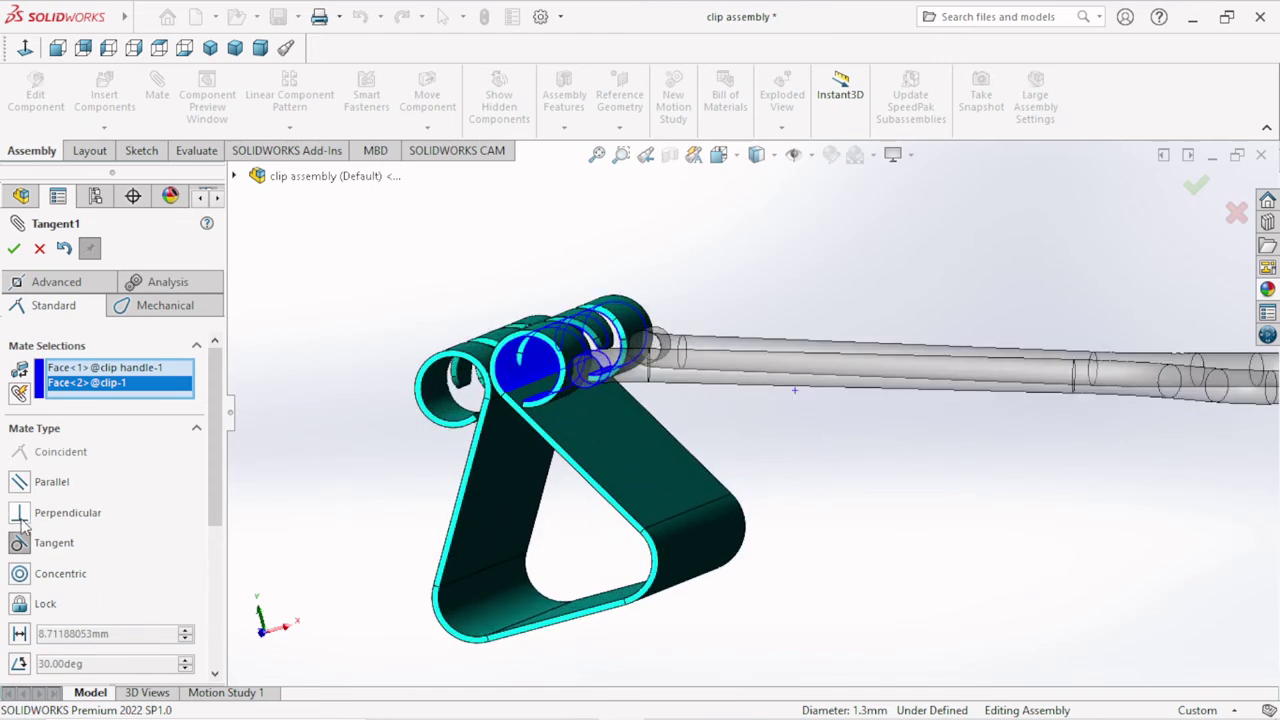
{"action": "left_click", "coordinate": [19, 573]}
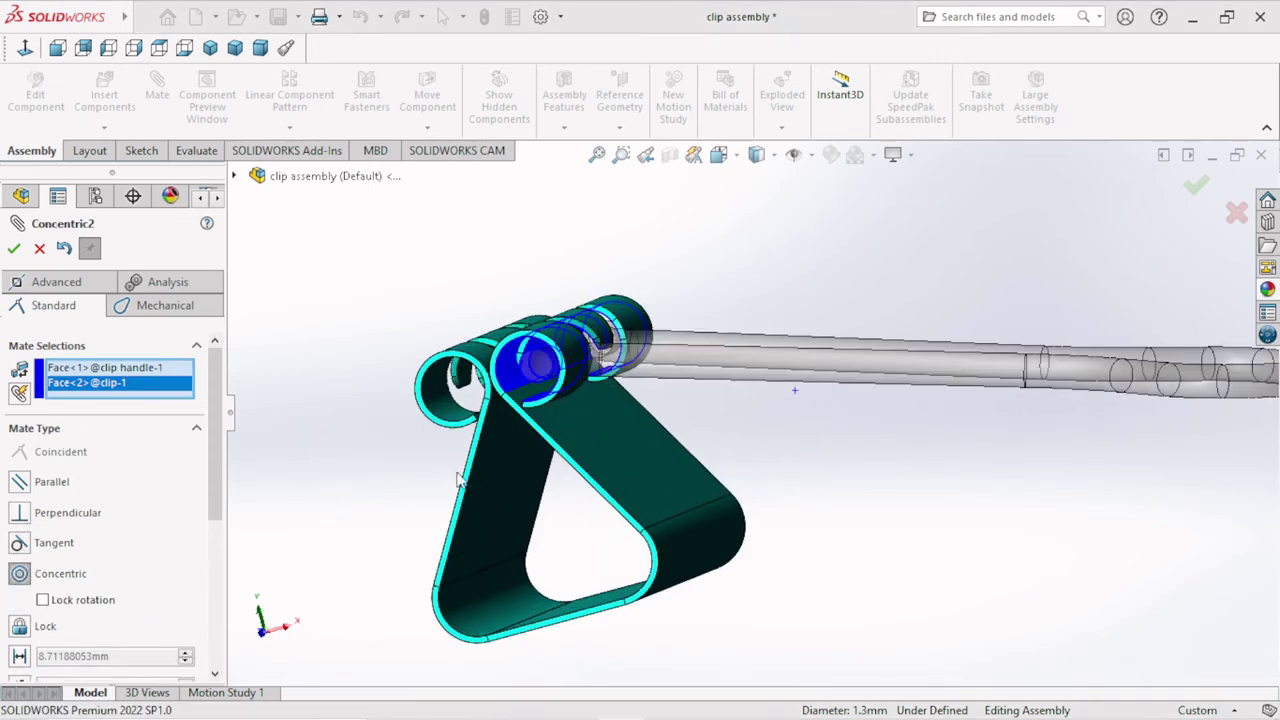
{"action": "scroll", "coordinate": [814, 420], "scroll_direction": "down", "scroll_amount": 2}
{"action": "scroll", "coordinate": [814, 420], "scroll_direction": "down", "scroll_amount": 2}
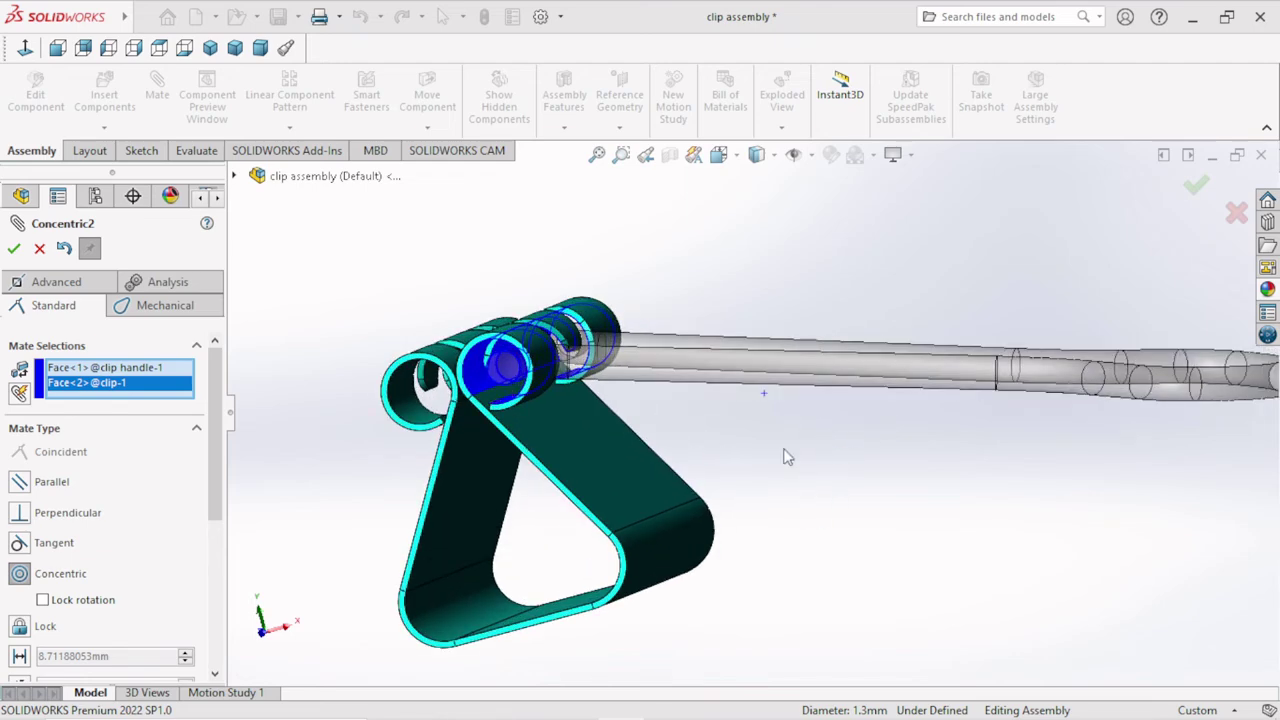
{"action": "mouse_move", "coordinate": [771, 437]}
{"action": "middle_mouse_down"}
{"action": "mouse_move", "coordinate": [783, 445]}
{"action": "mouse_move", "coordinate": [771, 420]}
{"action": "mouse_move", "coordinate": [777, 443]}
{"action": "middle_mouse_up"}
{"action": "scroll", "coordinate": [604, 412], "scroll_direction": "down", "scroll_amount": 2}
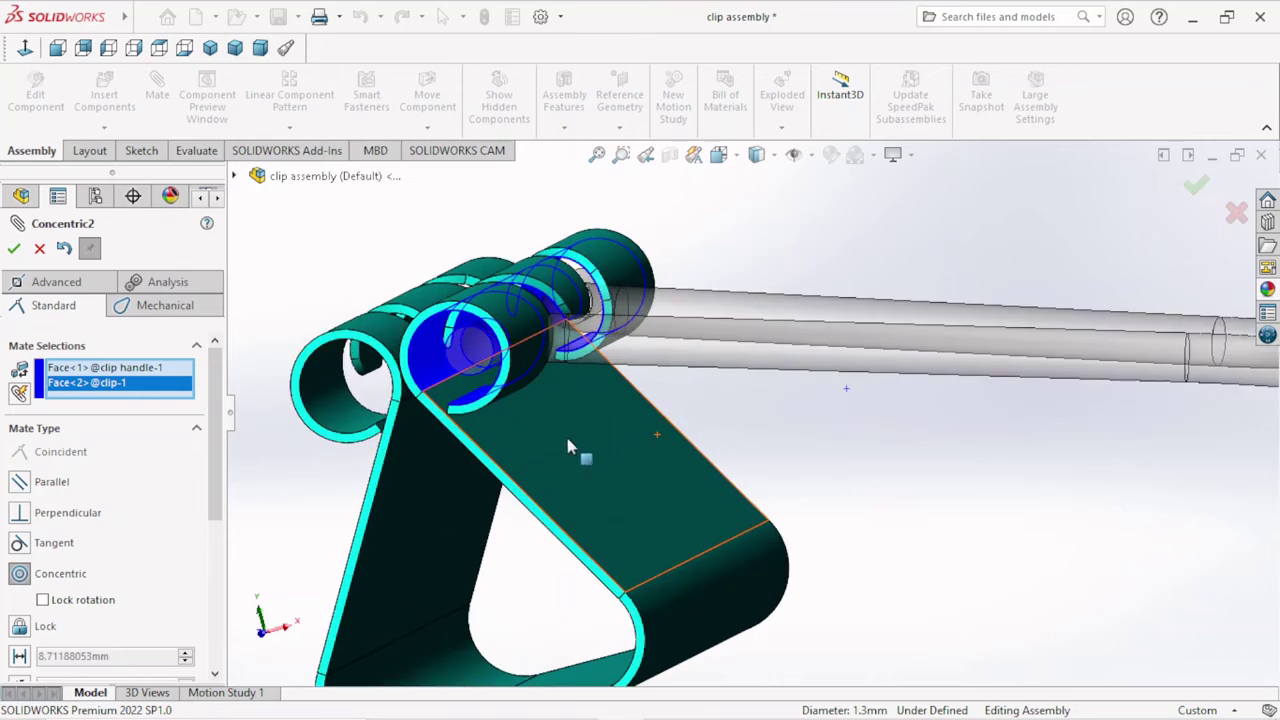
{"action": "scroll", "coordinate": [560, 440], "scroll_direction": "down", "scroll_amount": 1}
{"action": "scroll", "coordinate": [570, 425], "scroll_direction": "up", "scroll_amount": 3}
{"action": "scroll", "coordinate": [900, 440], "scroll_direction": "down", "scroll_amount": 1}
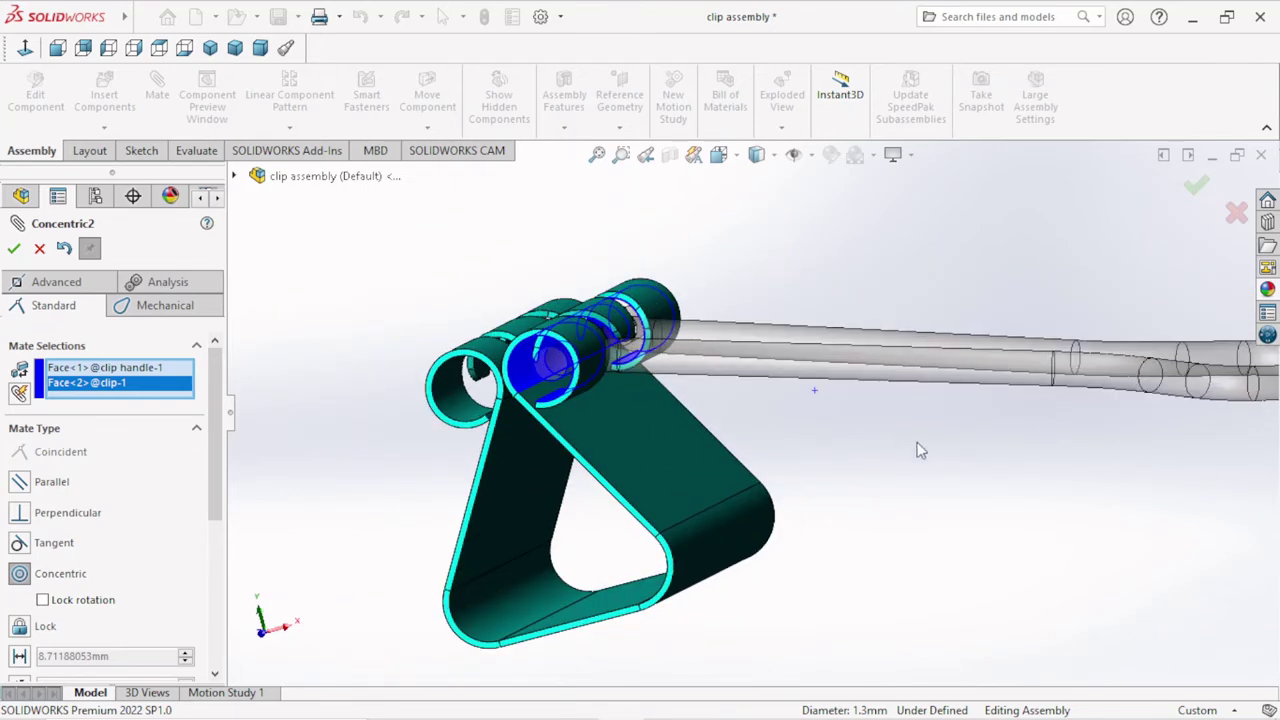
{"action": "mouse_move", "coordinate": [920, 450]}
{"action": "middle_mouse_down"}
{"action": "mouse_move", "coordinate": [914, 408]}
{"action": "mouse_move", "coordinate": [917, 446]}
{"action": "mouse_move", "coordinate": [917, 434]}
{"action": "middle_mouse_up"}
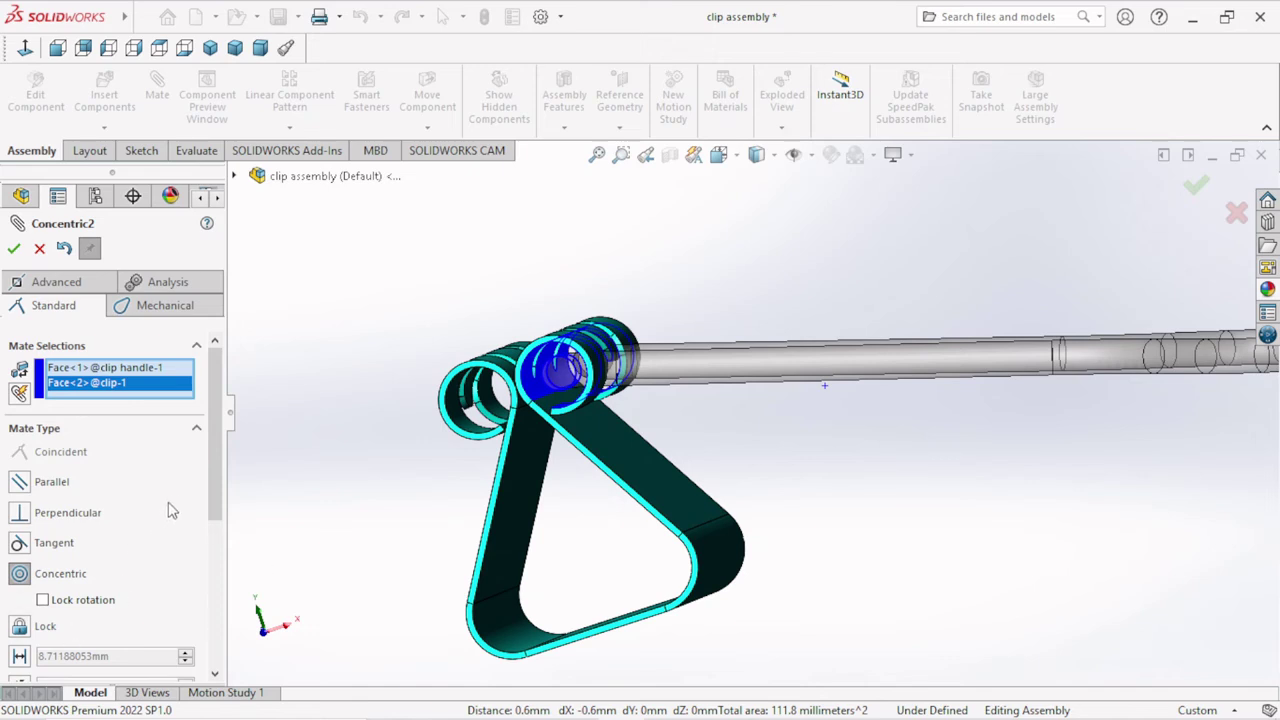
{"action": "mouse_move", "coordinate": [218, 497]}
{"action": "left_mouse_down"}
{"action": "mouse_move", "coordinate": [223, 545]}
{"action": "mouse_move", "coordinate": [236, 480]}
{"action": "left_mouse_up"}
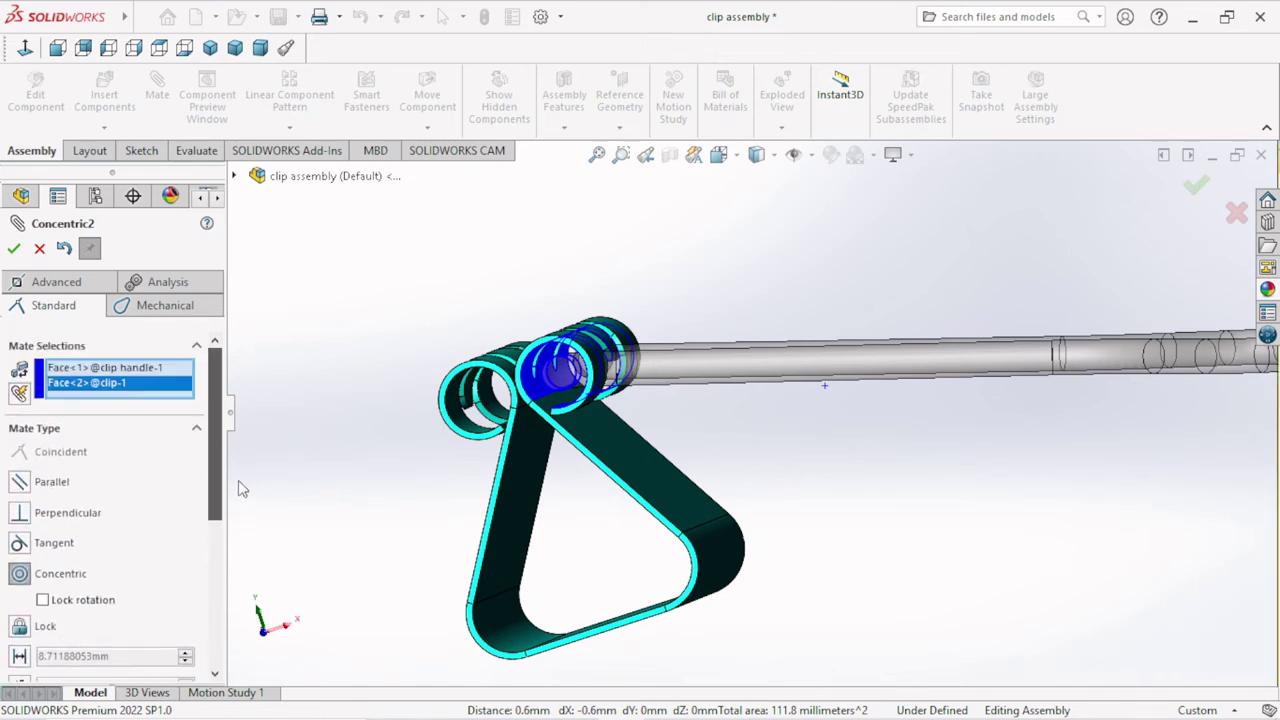
Step: Delete the clip face and handle face entries from the Mate Selections list
{"action": "right_click", "coordinate": [113, 387]}
{"action": "left_click", "coordinate": [150, 414]}
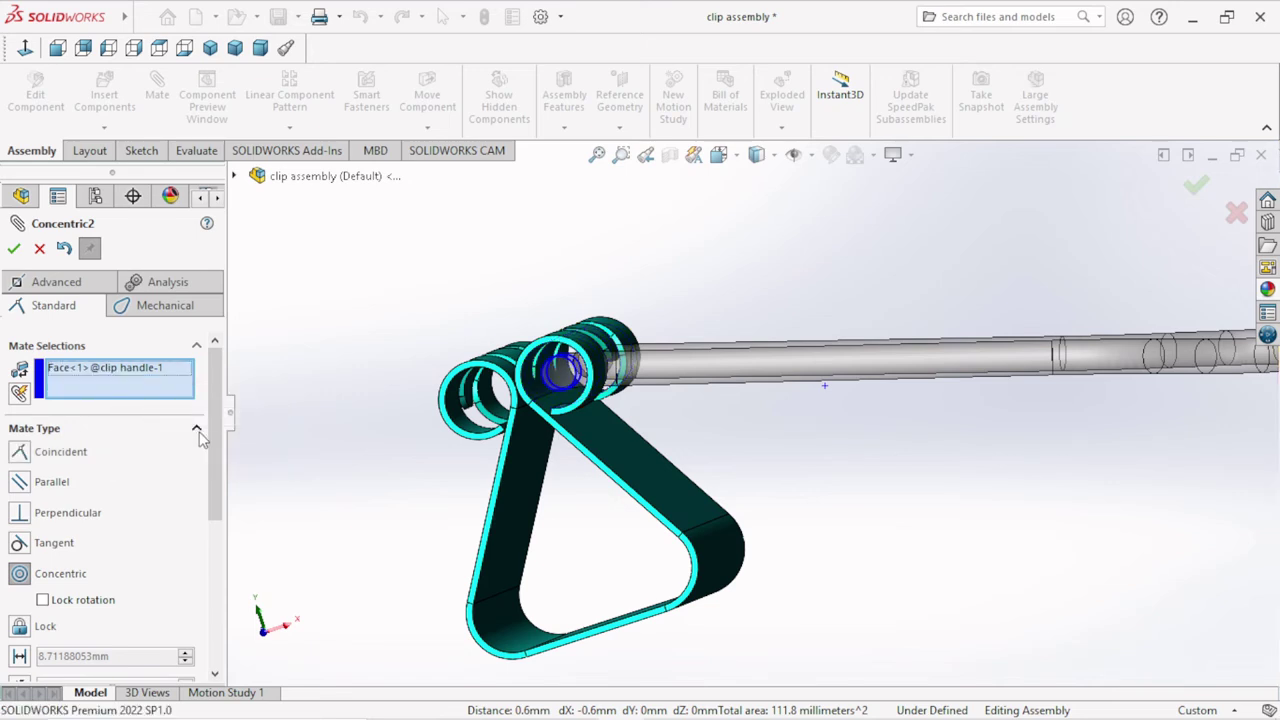
{"action": "right_click", "coordinate": [118, 371]}
{"action": "left_click", "coordinate": [155, 407]}
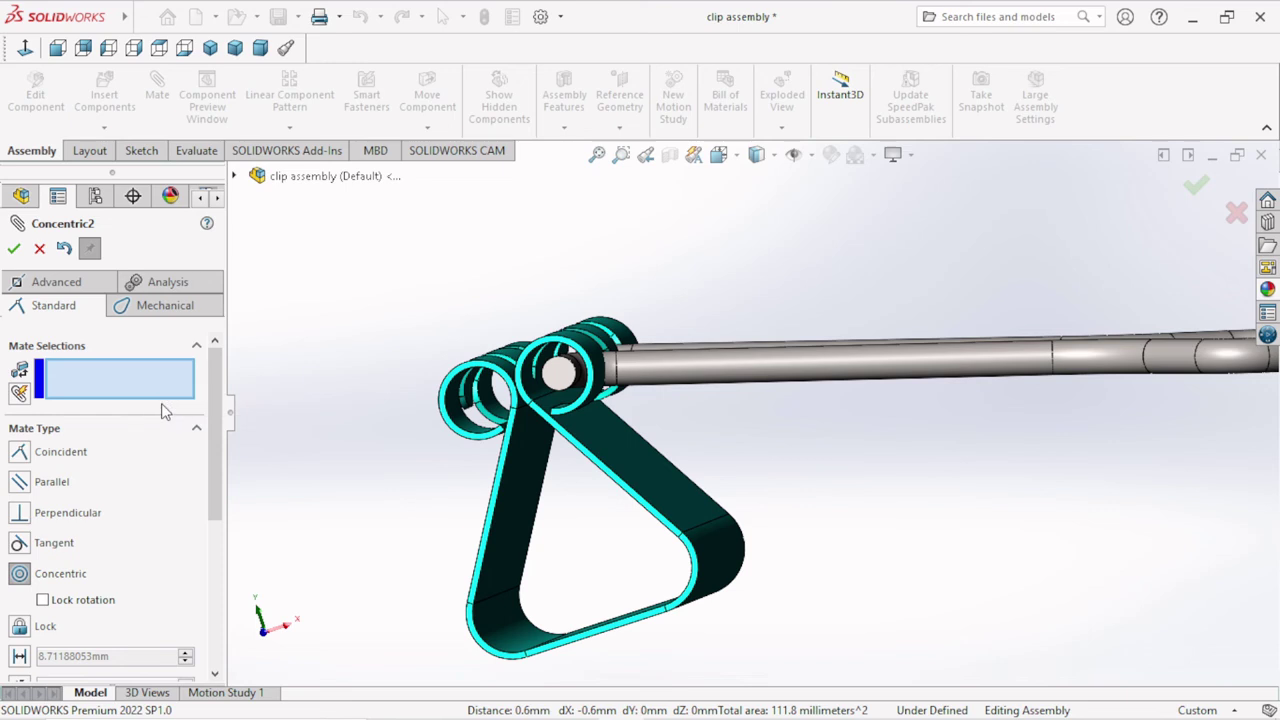
Step: Pick the clip handle's Axis1 from the flyout tree, try Tangent, then cancel the mate
{"action": "left_click", "coordinate": [236, 177]}
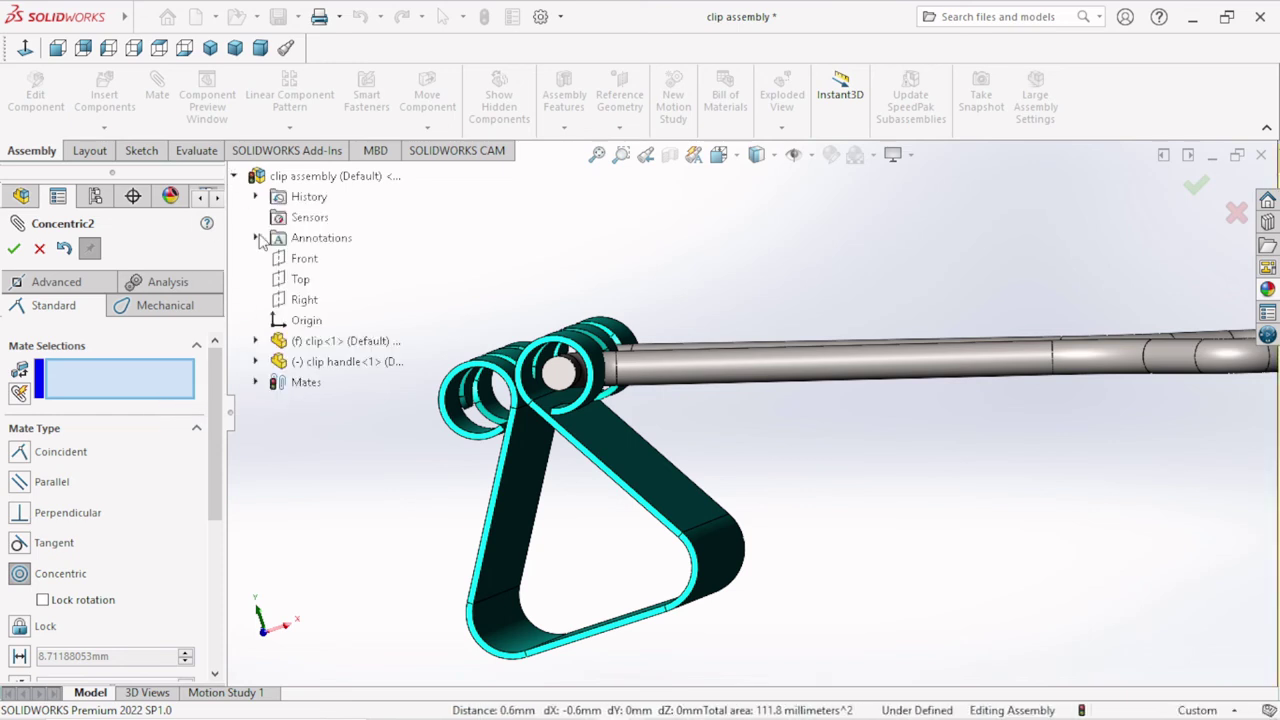
{"action": "left_click", "coordinate": [256, 362]}
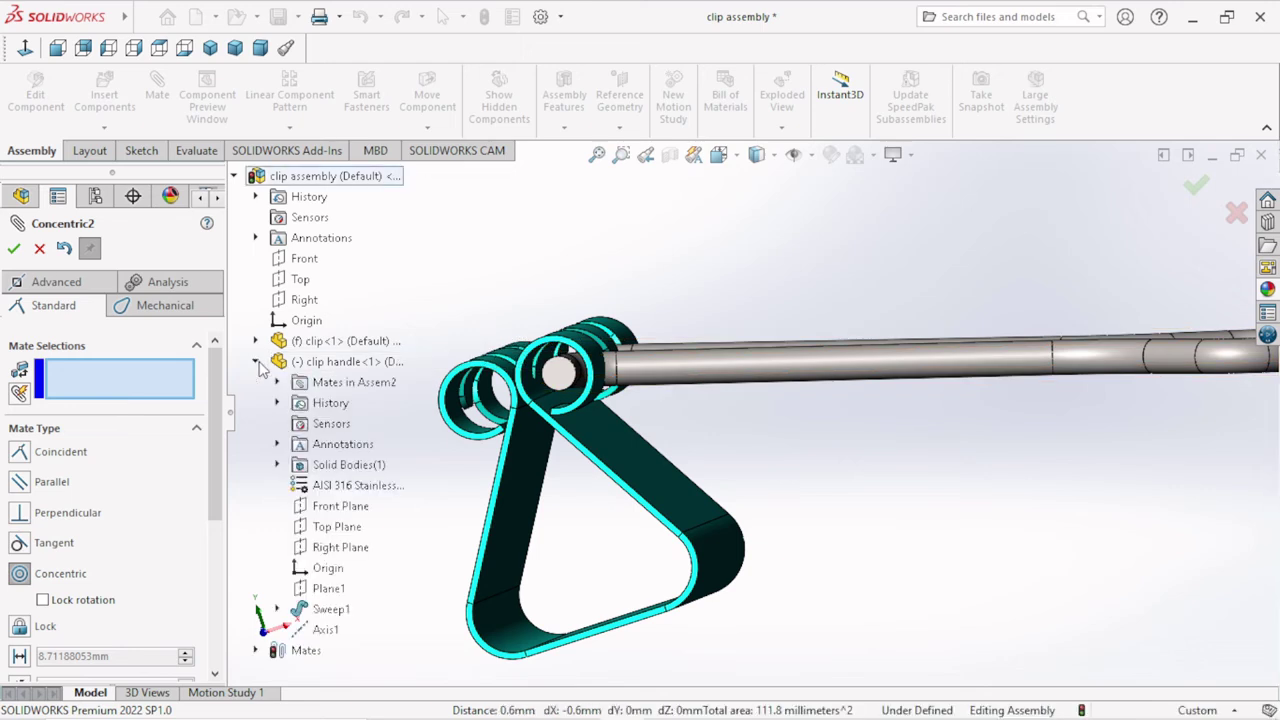
{"action": "left_click", "coordinate": [322, 630]}
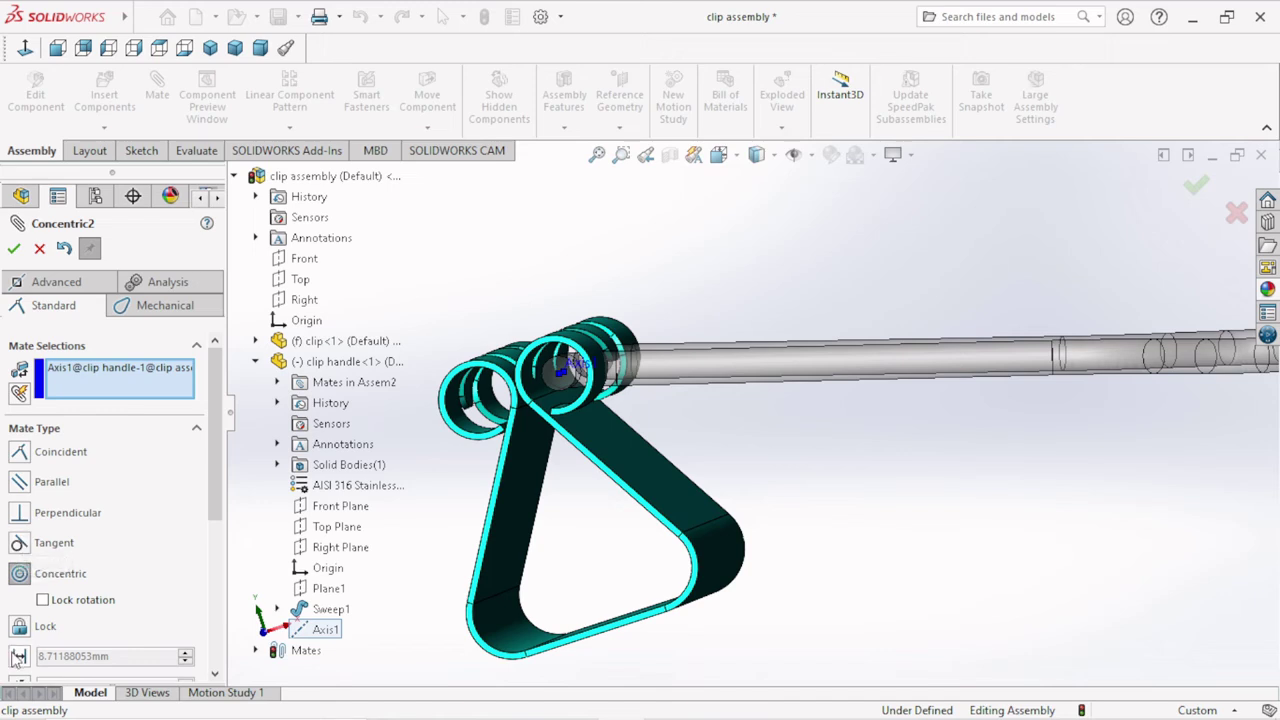
{"action": "left_click", "coordinate": [28, 550]}
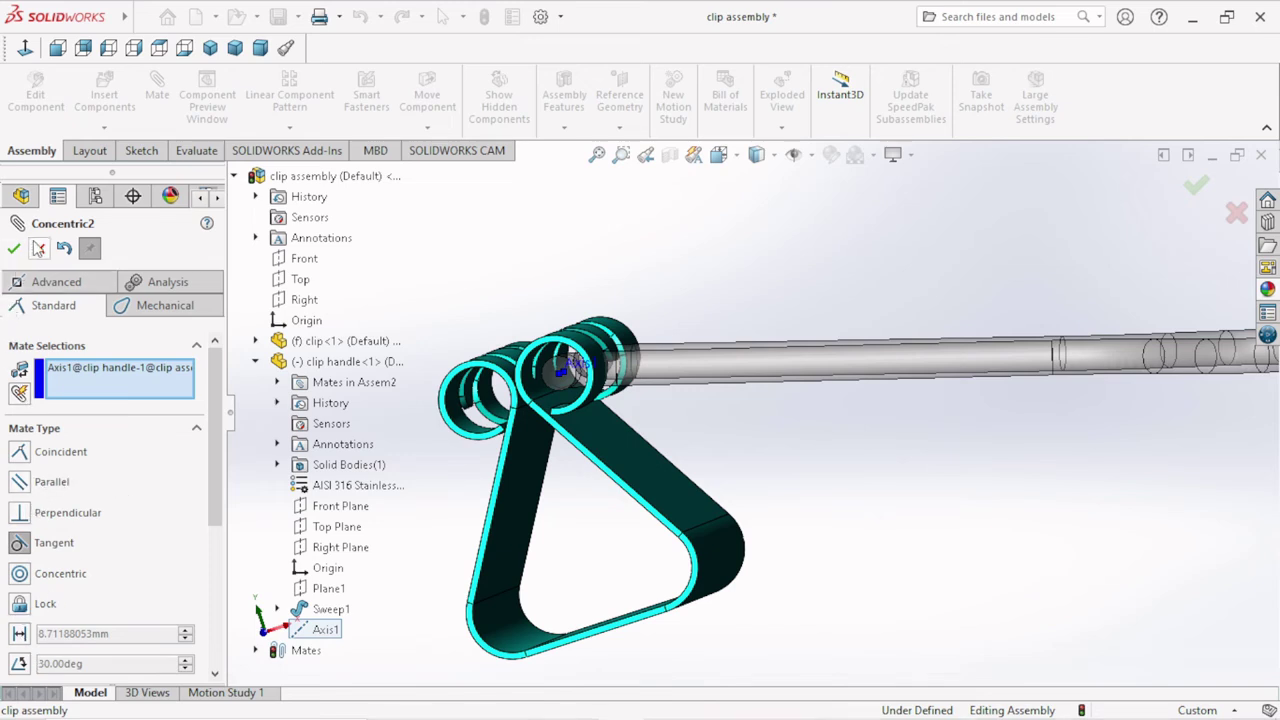
{"action": "left_click", "coordinate": [800, 352]}
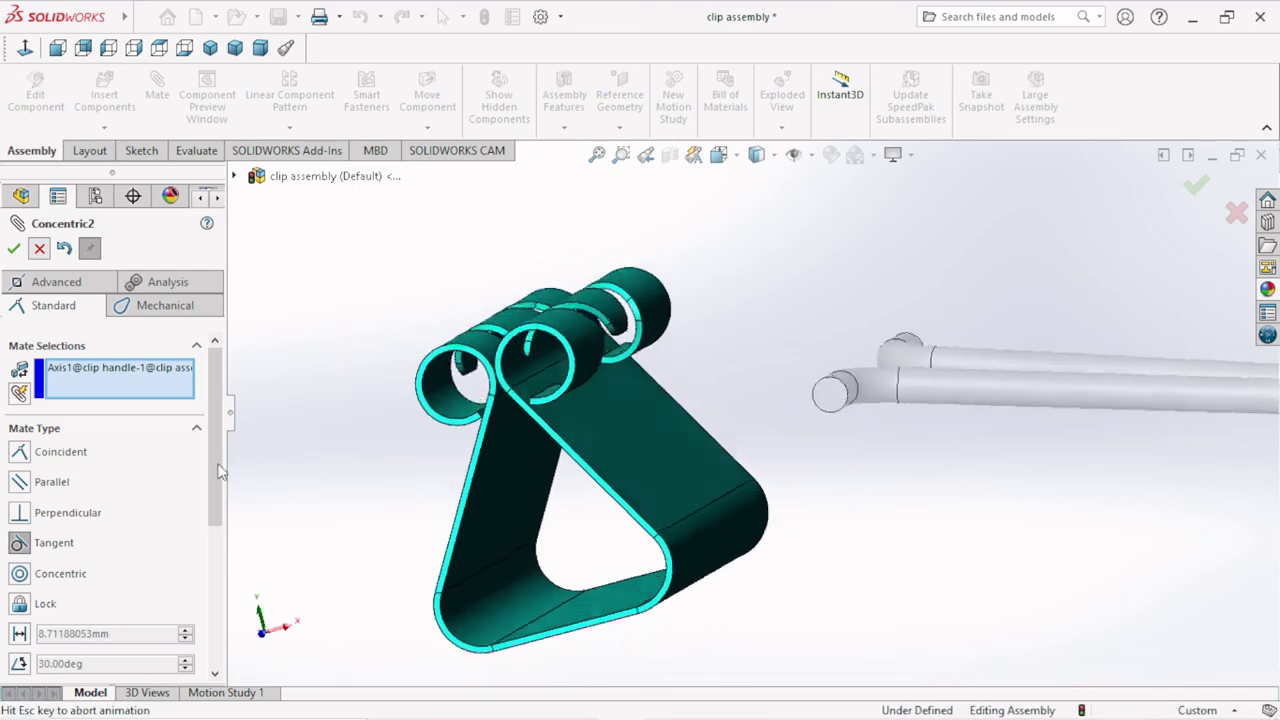
{"action": "left_click", "coordinate": [13, 248]}
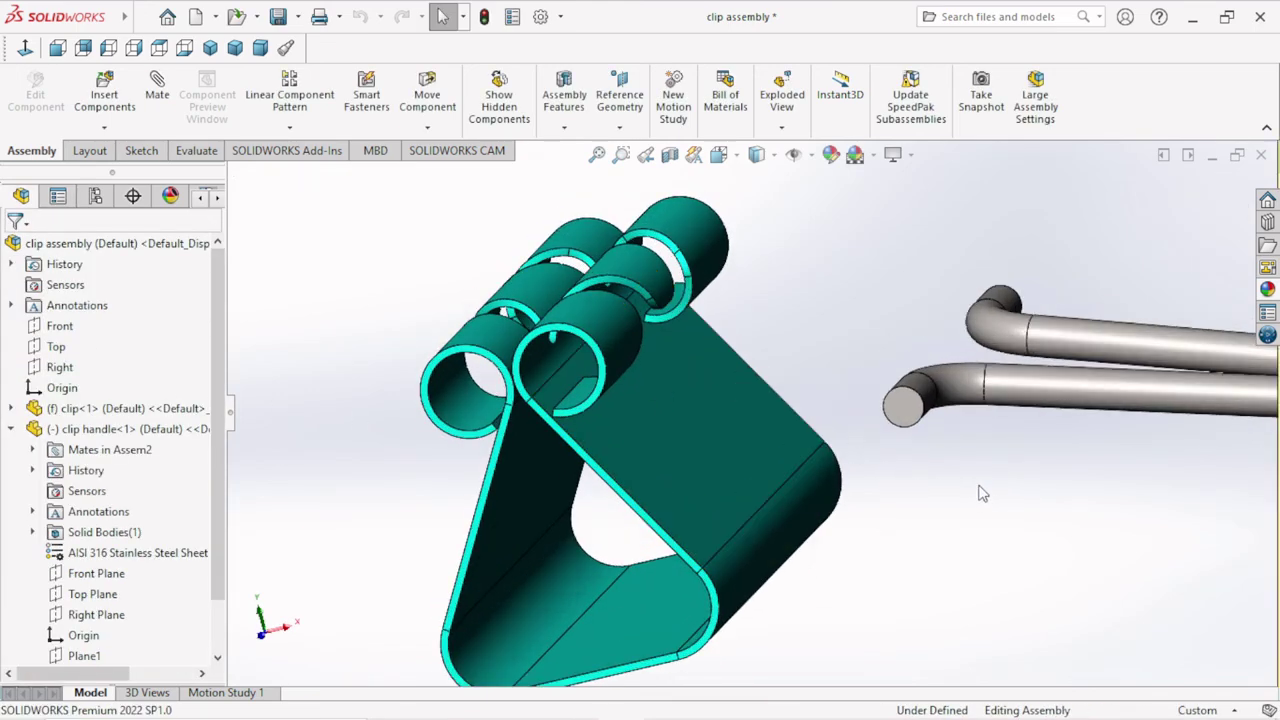
Step: Mate the handle rod's end face concentric with the clip's inner hinge face as Concentric3
{"action": "middle_click_drag", "start_coordinate": [982, 493], "coordinate": [1014, 523]}
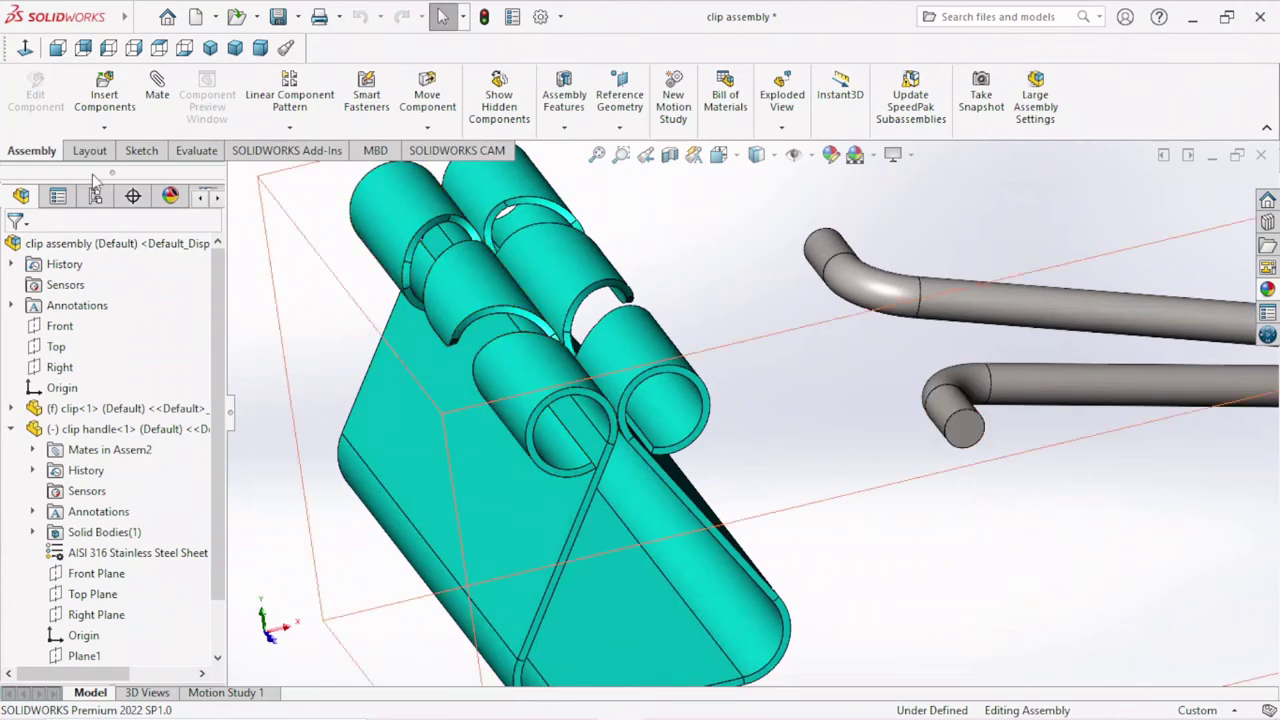
{"action": "left_click", "coordinate": [157, 90]}
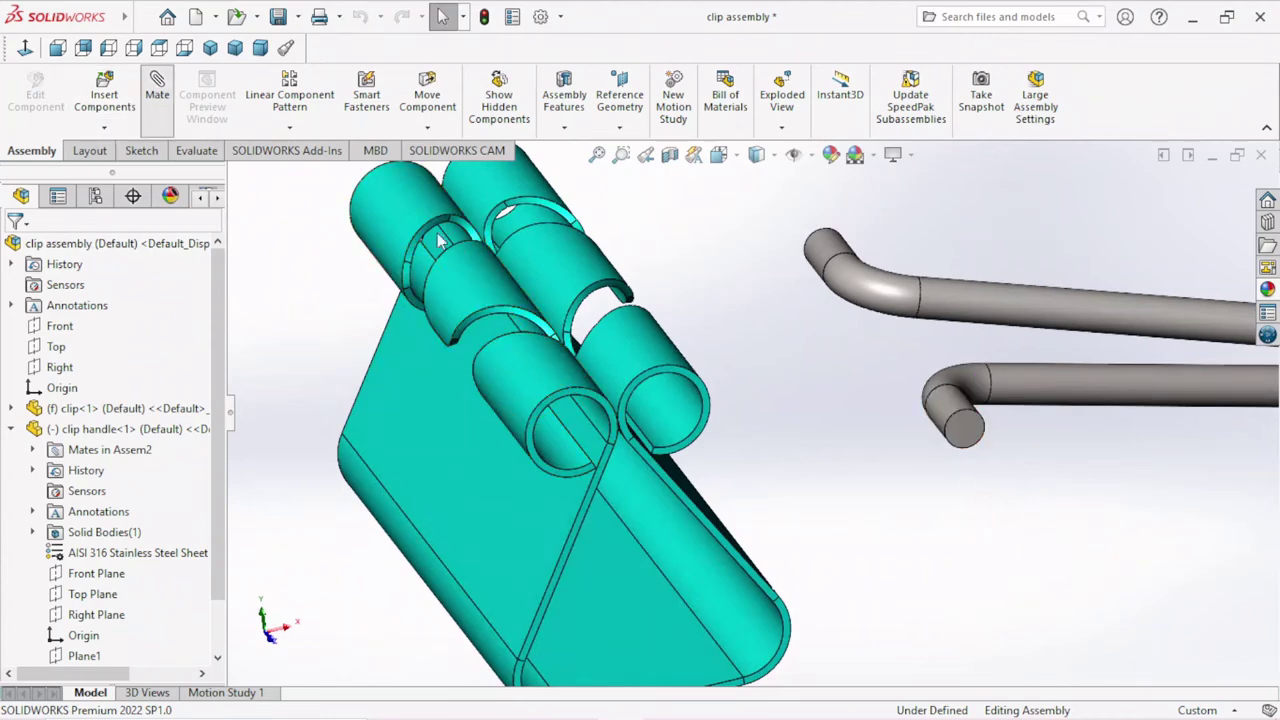
{"action": "left_click", "coordinate": [952, 415]}
{"action": "left_click", "coordinate": [661, 408]}
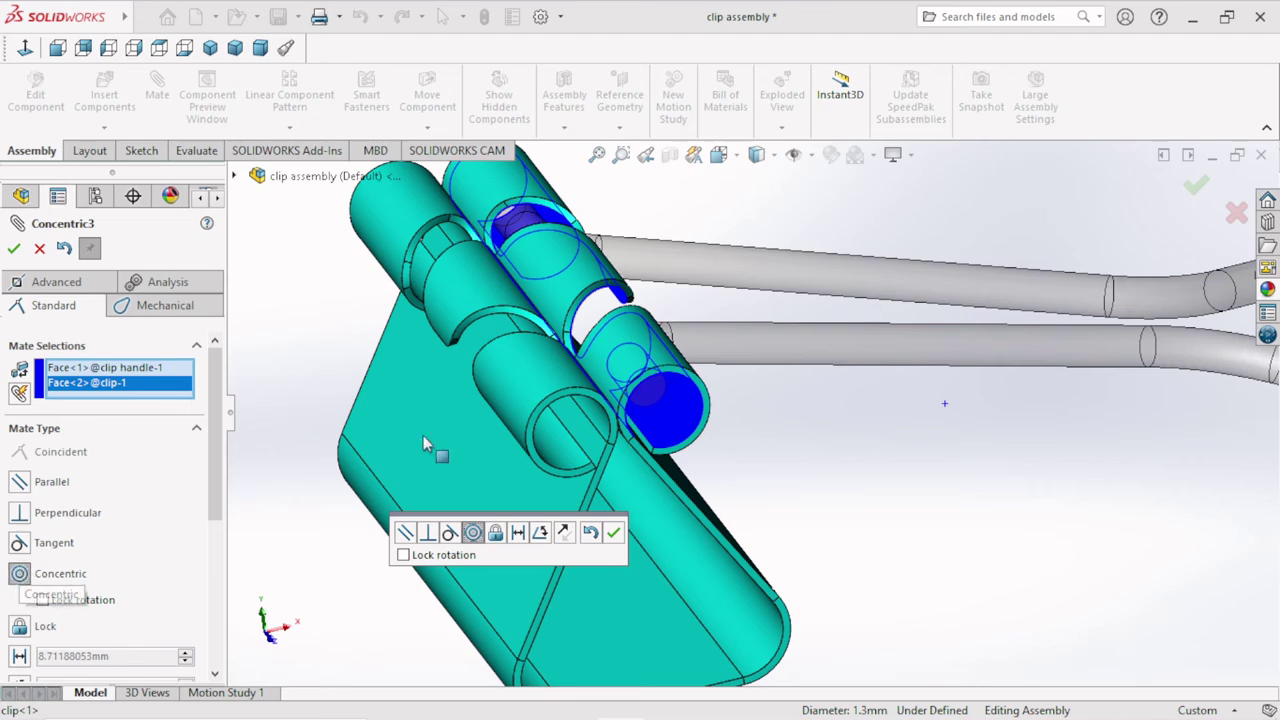
{"action": "left_click", "coordinate": [613, 532]}
Step: Select the handle's Axis1 and the Right plane for a new mate
{"action": "scroll", "coordinate": [558, 485], "scroll_direction": "up", "scroll_amount": 5}
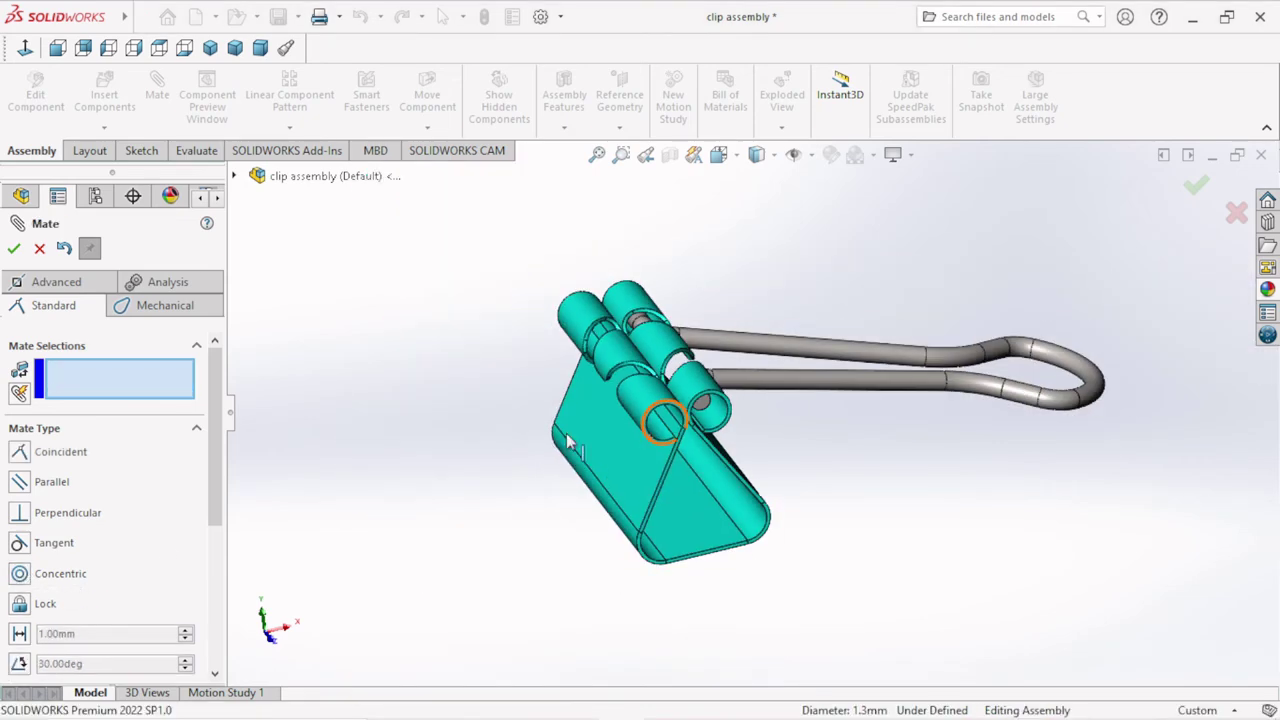
{"action": "middle_click_drag", "start_coordinate": [671, 423], "coordinate": [702, 383]}
{"action": "scroll", "coordinate": [645, 390], "scroll_direction": "down", "scroll_amount": 3}
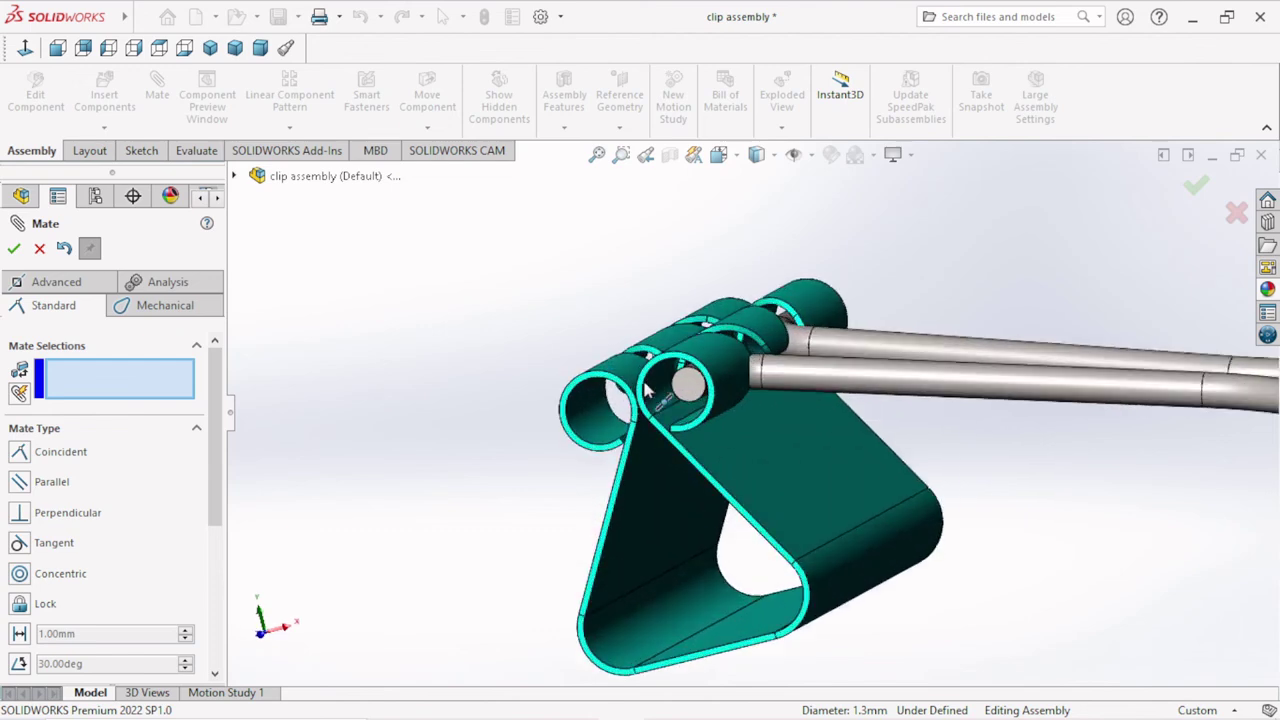
{"action": "scroll", "coordinate": [745, 428], "scroll_direction": "down", "scroll_amount": 3}
{"action": "scroll", "coordinate": [748, 440], "scroll_direction": "up", "scroll_amount": 2}
{"action": "scroll", "coordinate": [752, 450], "scroll_direction": "down", "scroll_amount": 2}
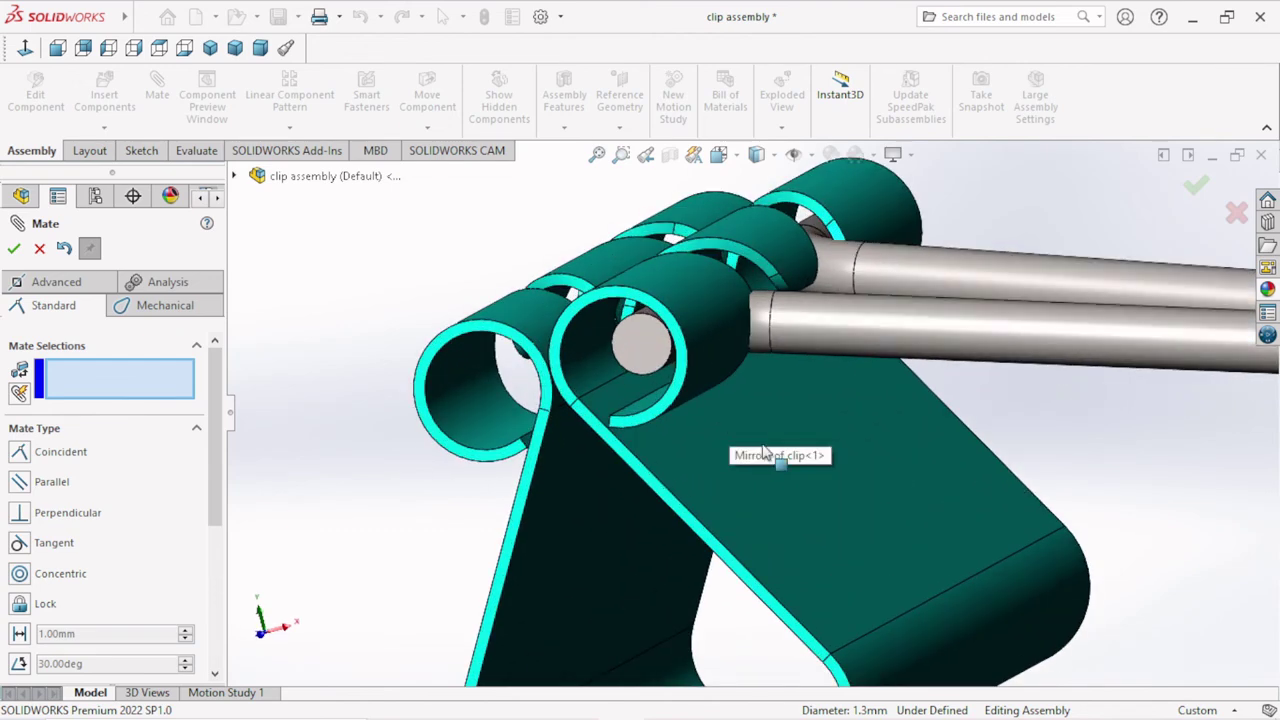
{"action": "left_click", "coordinate": [235, 177]}
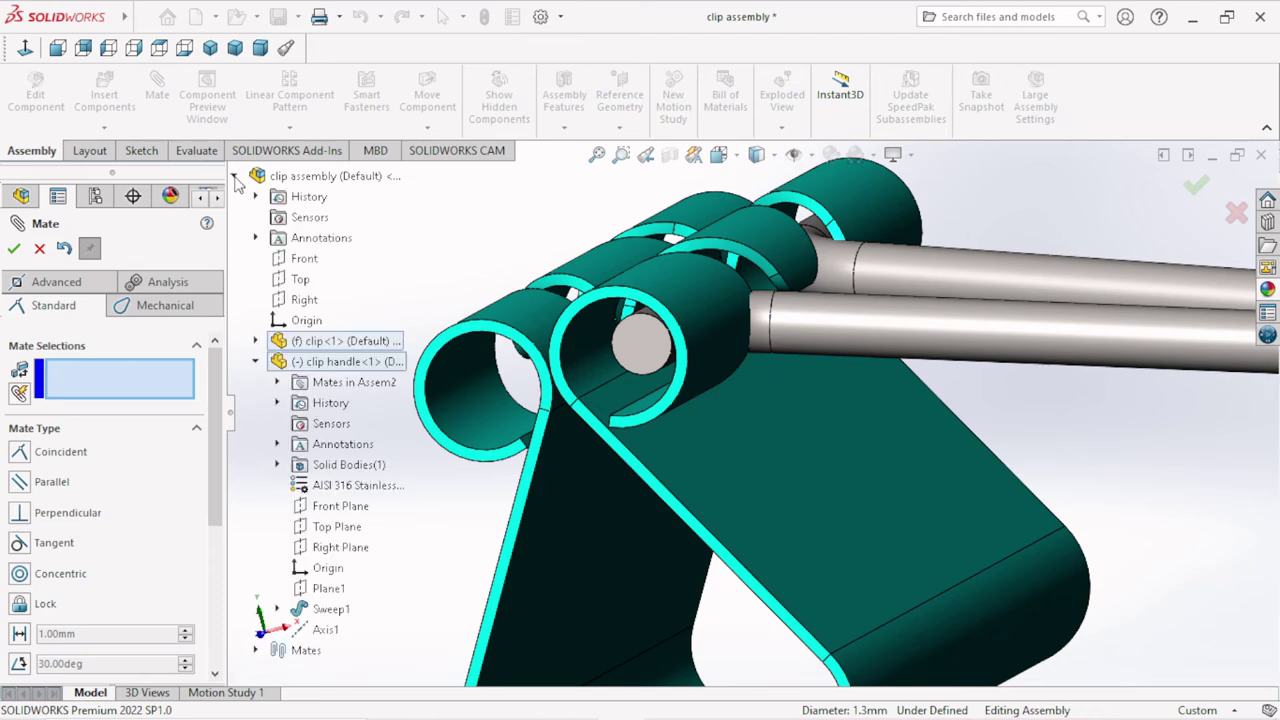
{"action": "left_click", "coordinate": [324, 632]}
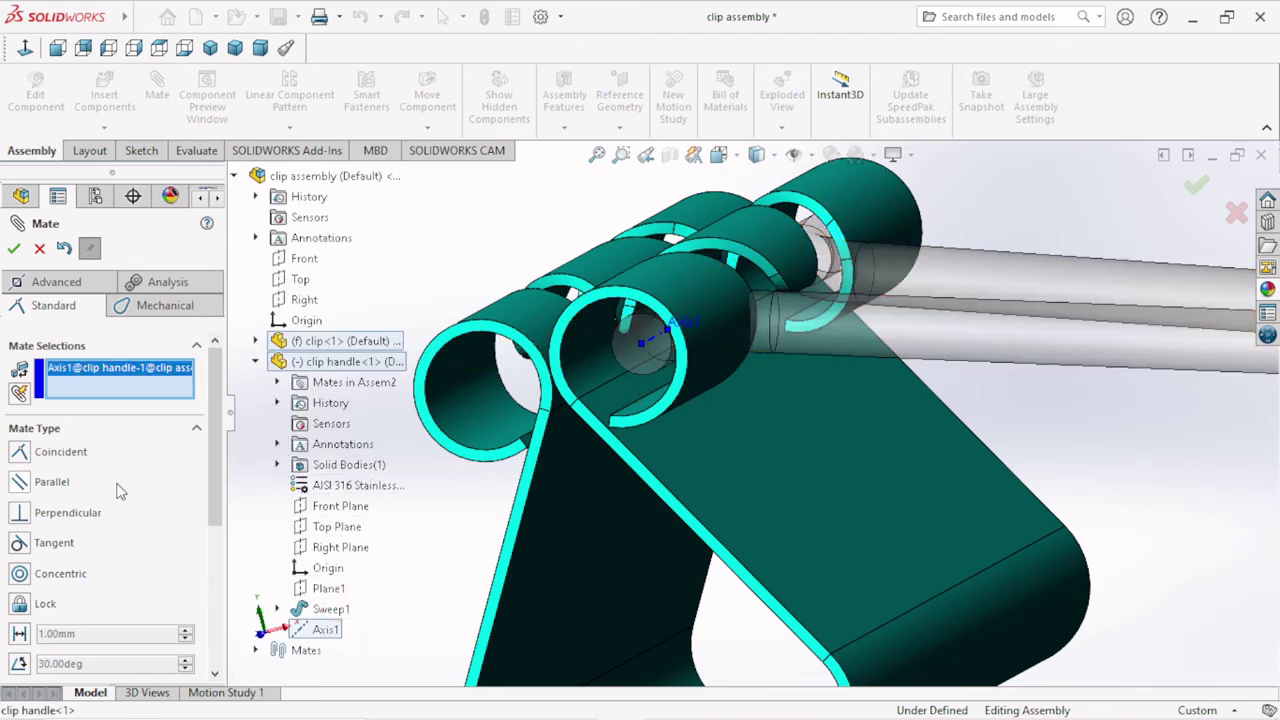
{"action": "left_click", "coordinate": [302, 300]}
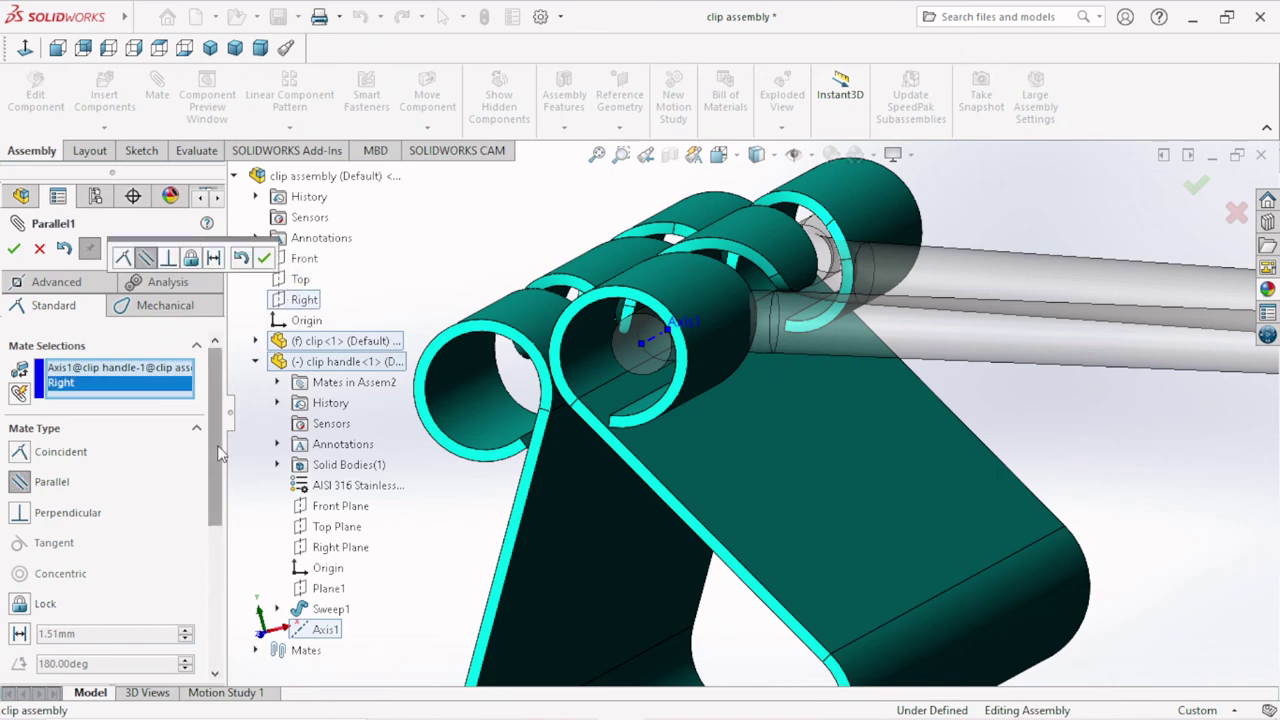
Step: Try a 1.30 mm Distance mate between them, then discard it
{"action": "scroll", "coordinate": [165, 495], "scroll_direction": "down", "scroll_amount": 3}
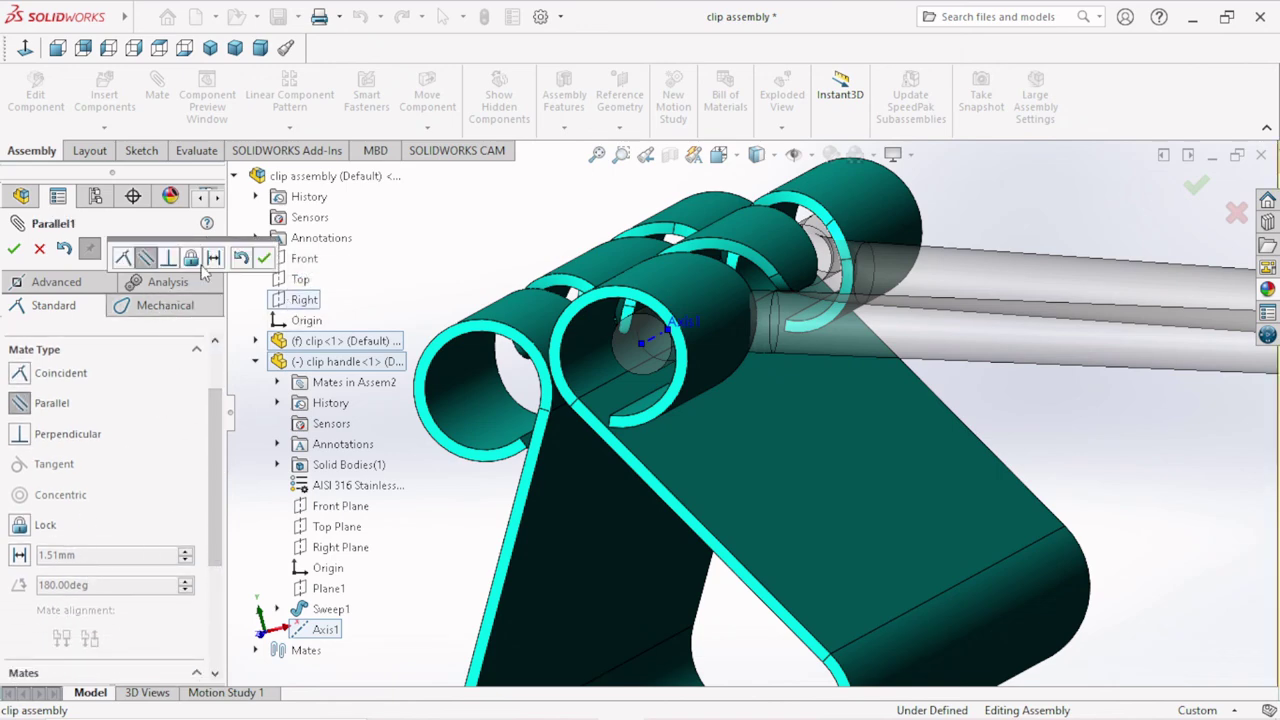
{"action": "left_click", "coordinate": [213, 258]}
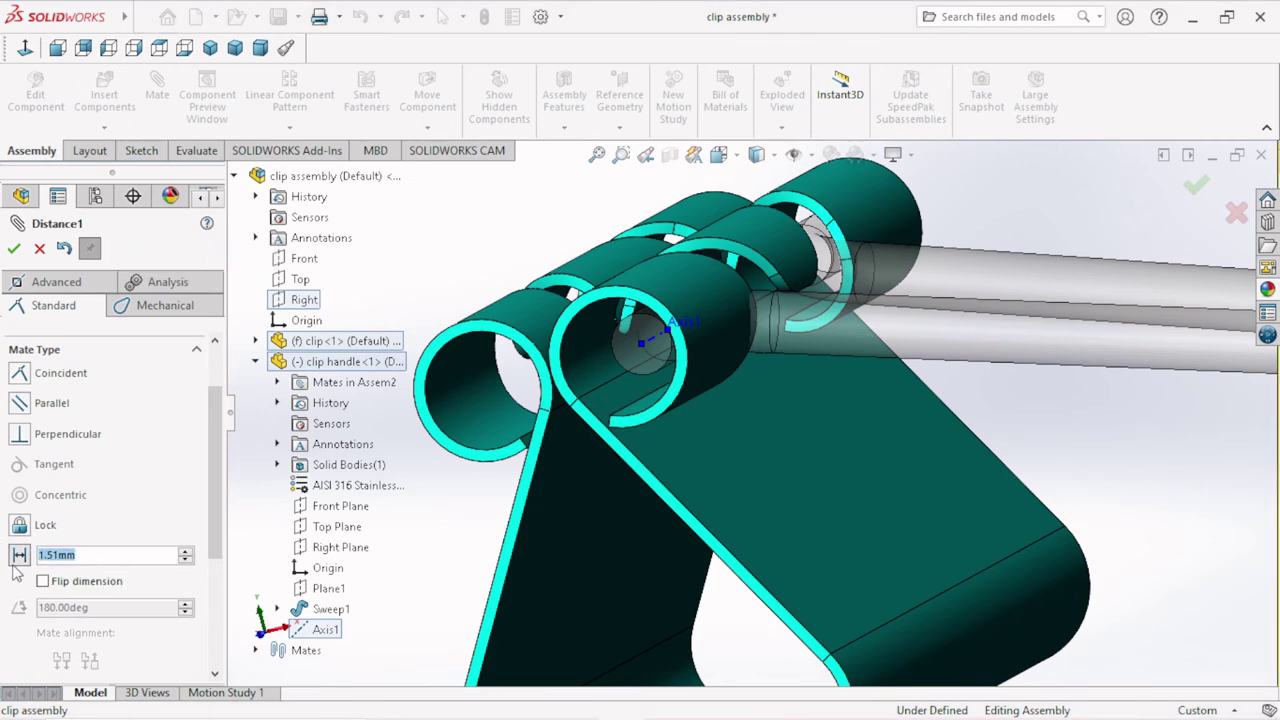
{"action": "type", "text": "1.3"}
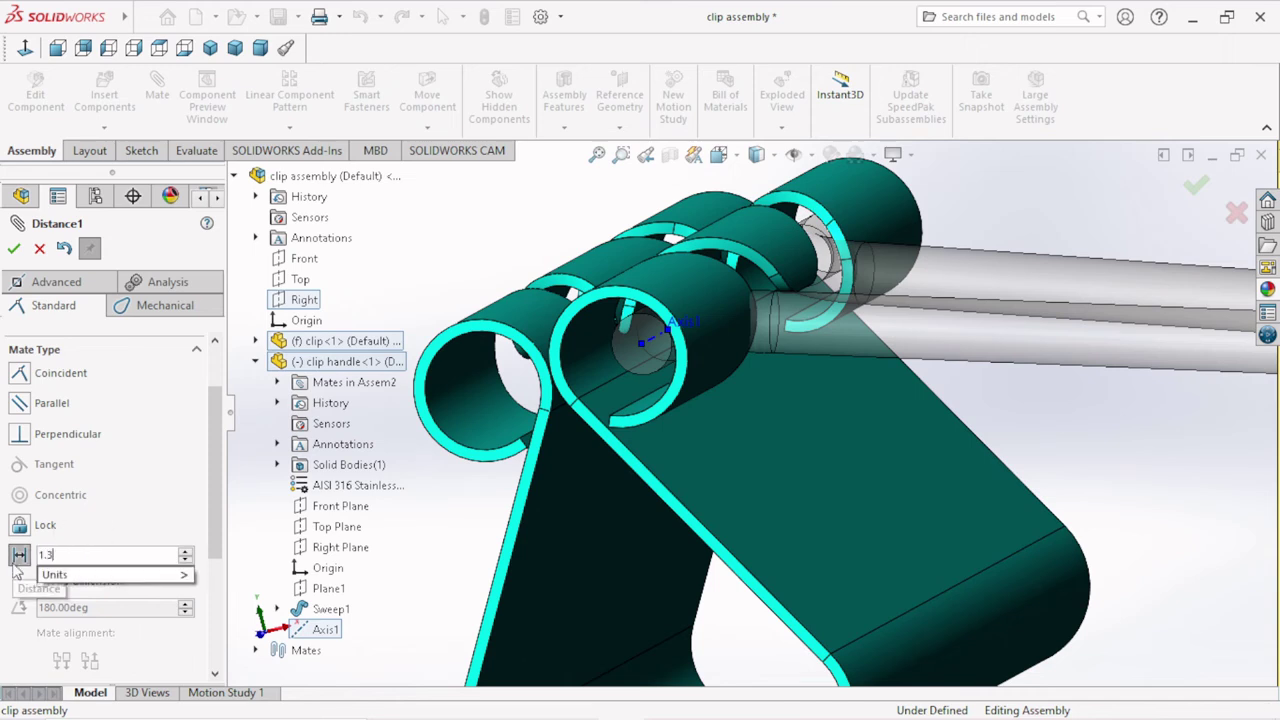
{"action": "type", "text": "0"}
{"action": "key", "text": "Return"}
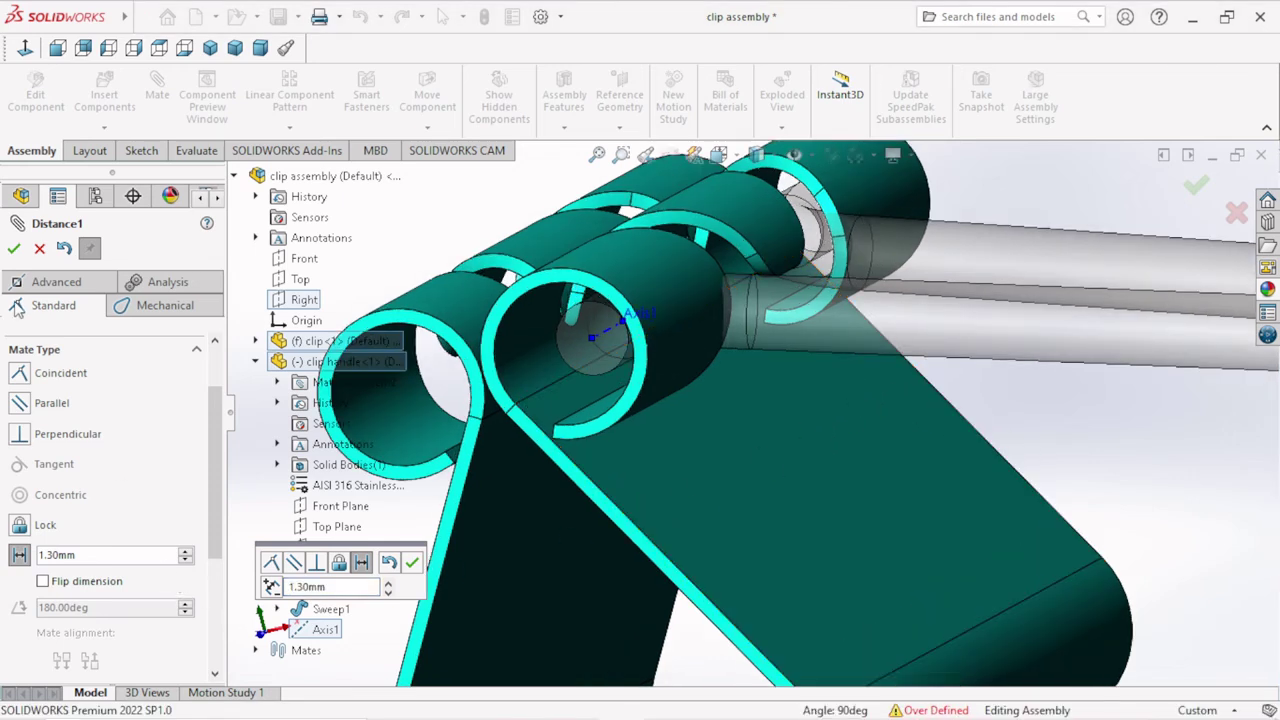
{"action": "left_click", "coordinate": [40, 249]}
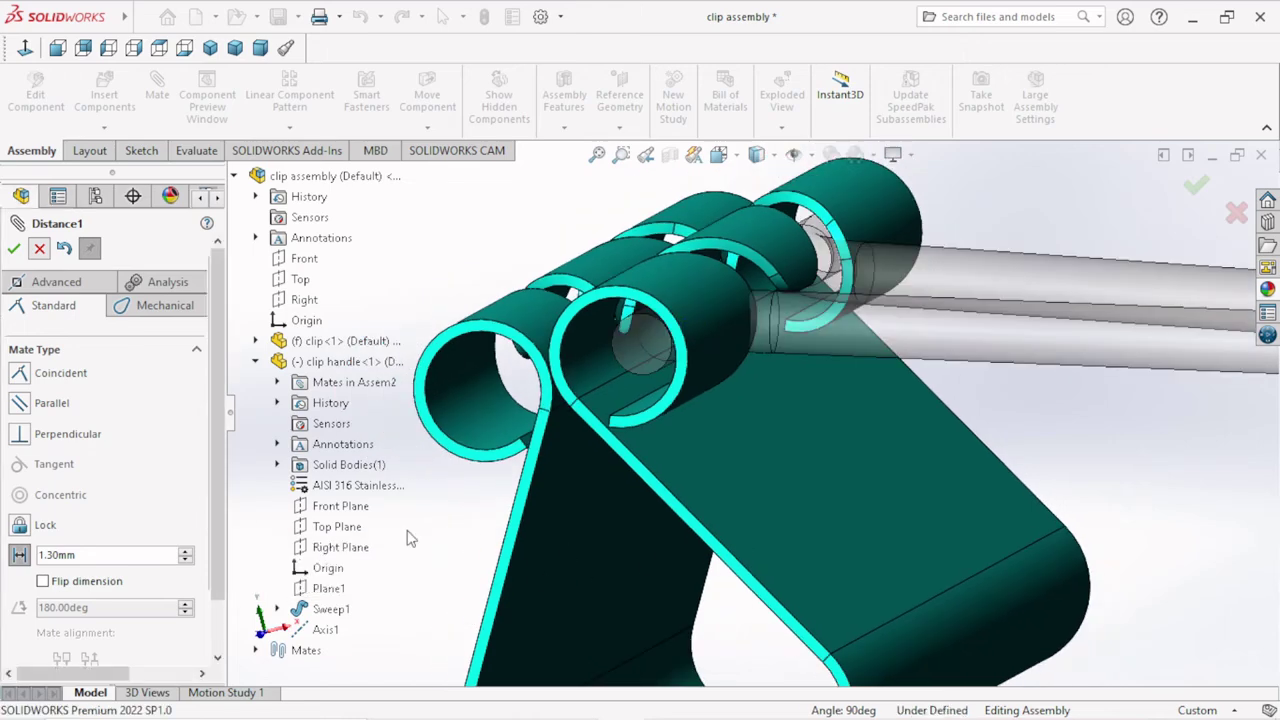
Step: Edit the Concentric3 mate and clear its current mate selections
{"action": "scroll", "coordinate": [209, 558], "scroll_direction": "down", "scroll_amount": 3}
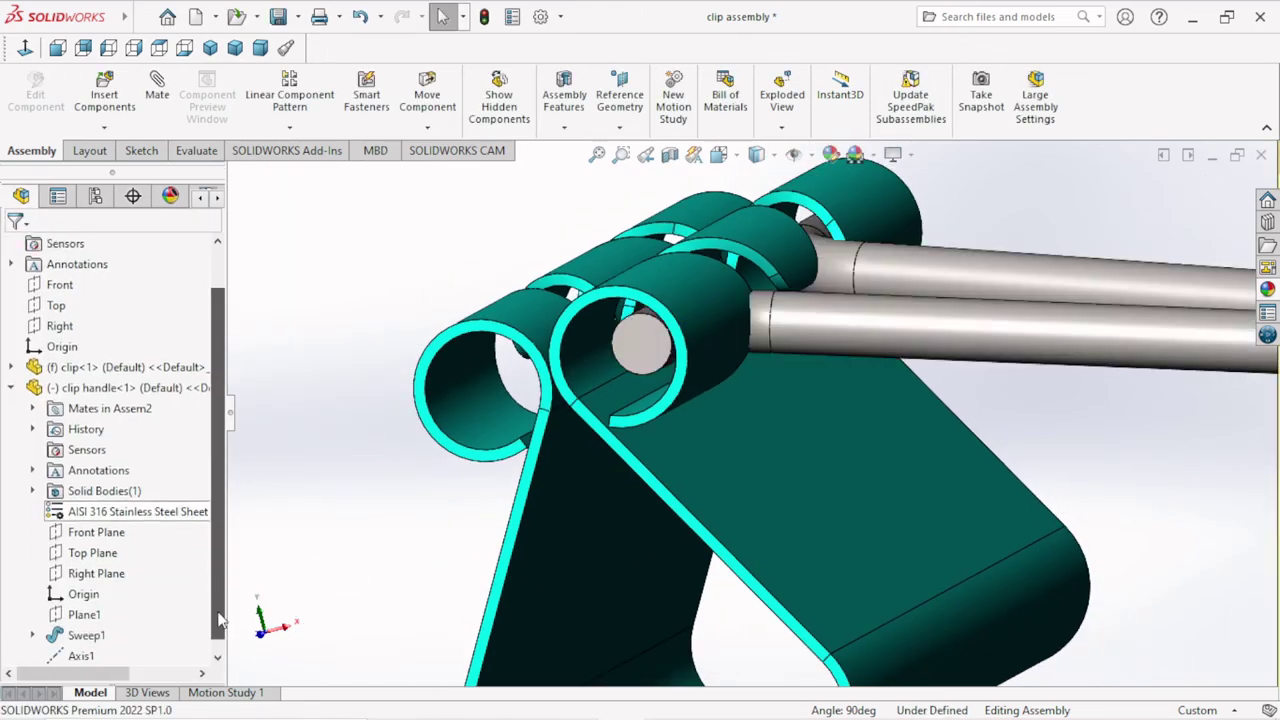
{"action": "left_click", "coordinate": [12, 656]}
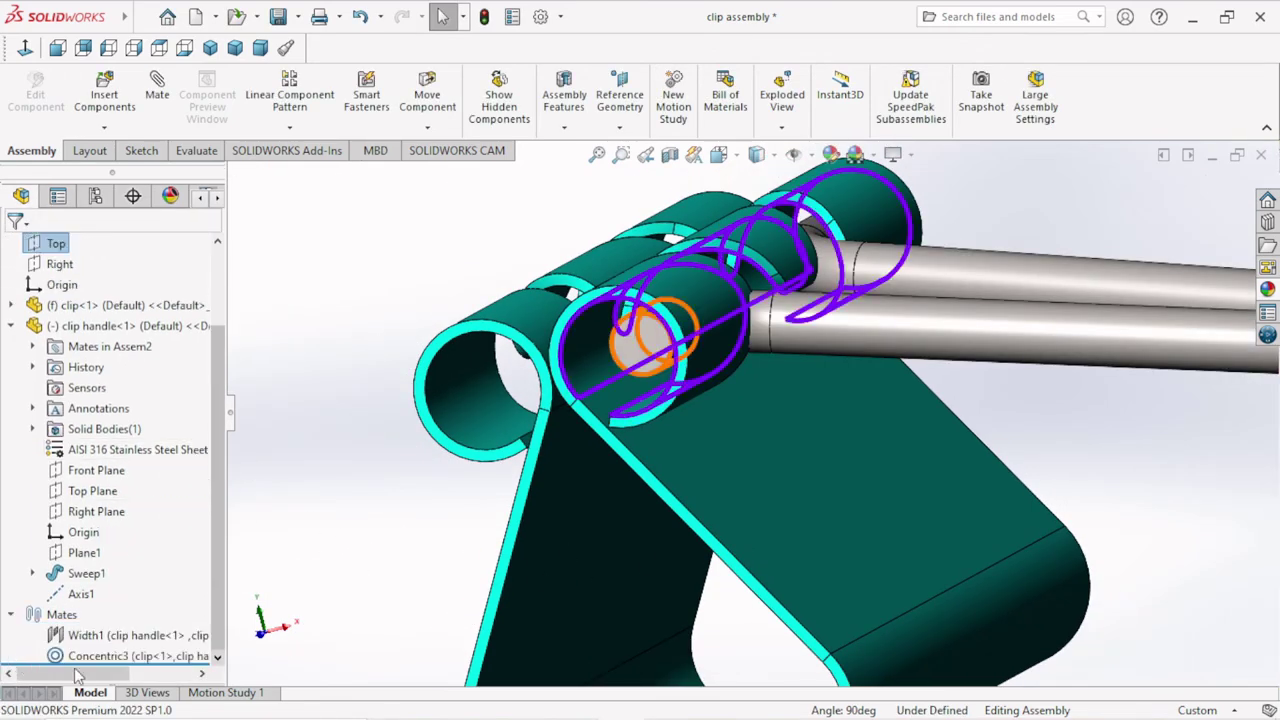
{"action": "left_click", "coordinate": [128, 657]}
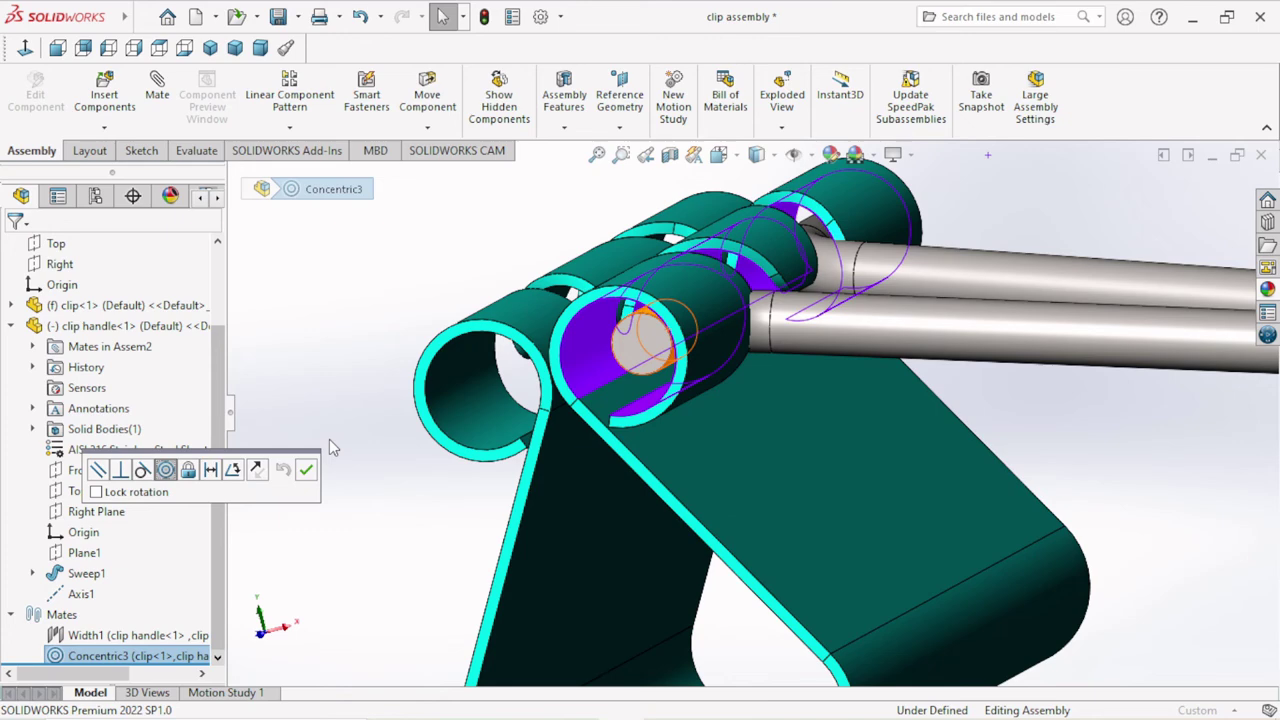
{"action": "left_click", "coordinate": [120, 470]}
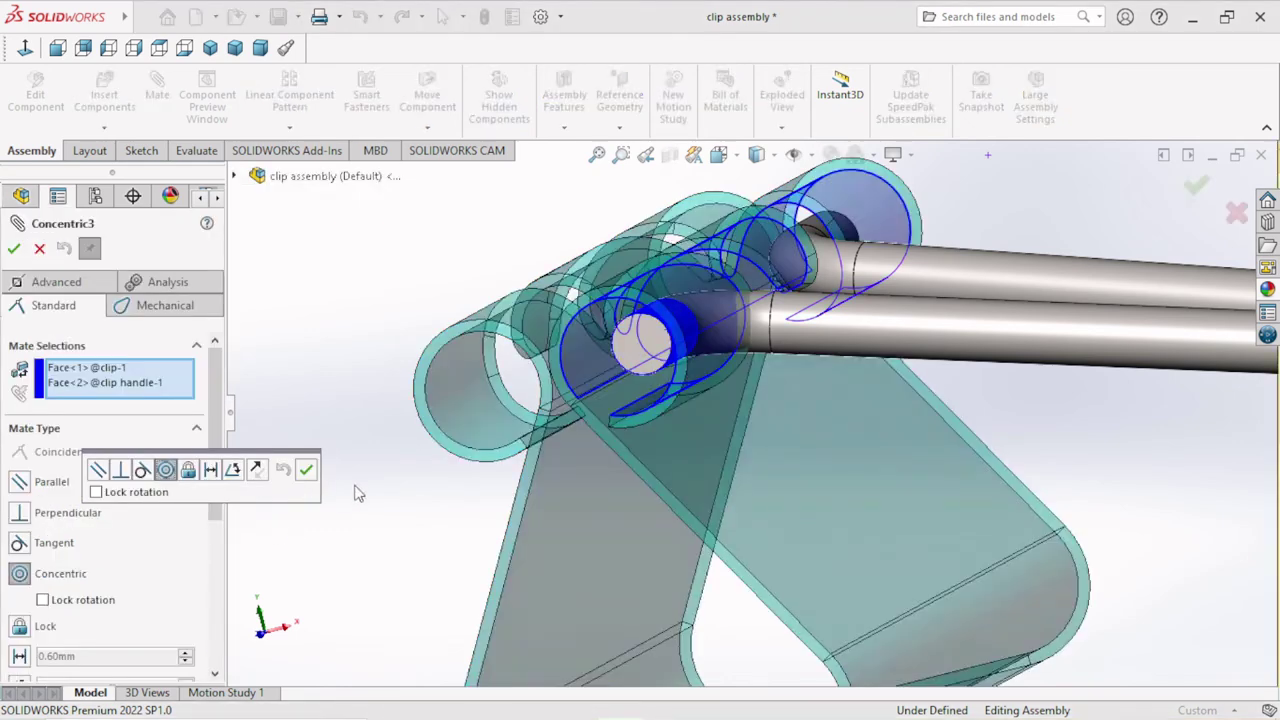
{"action": "right_click", "coordinate": [148, 387]}
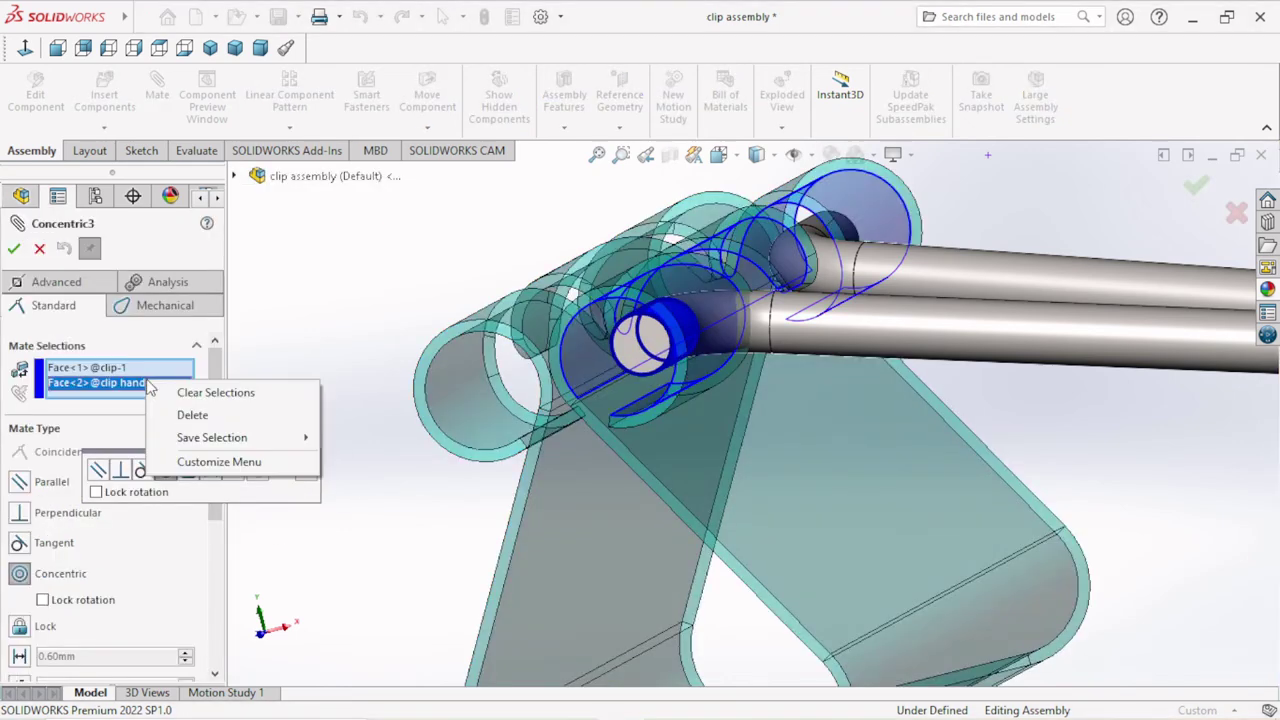
{"action": "left_click", "coordinate": [216, 393]}
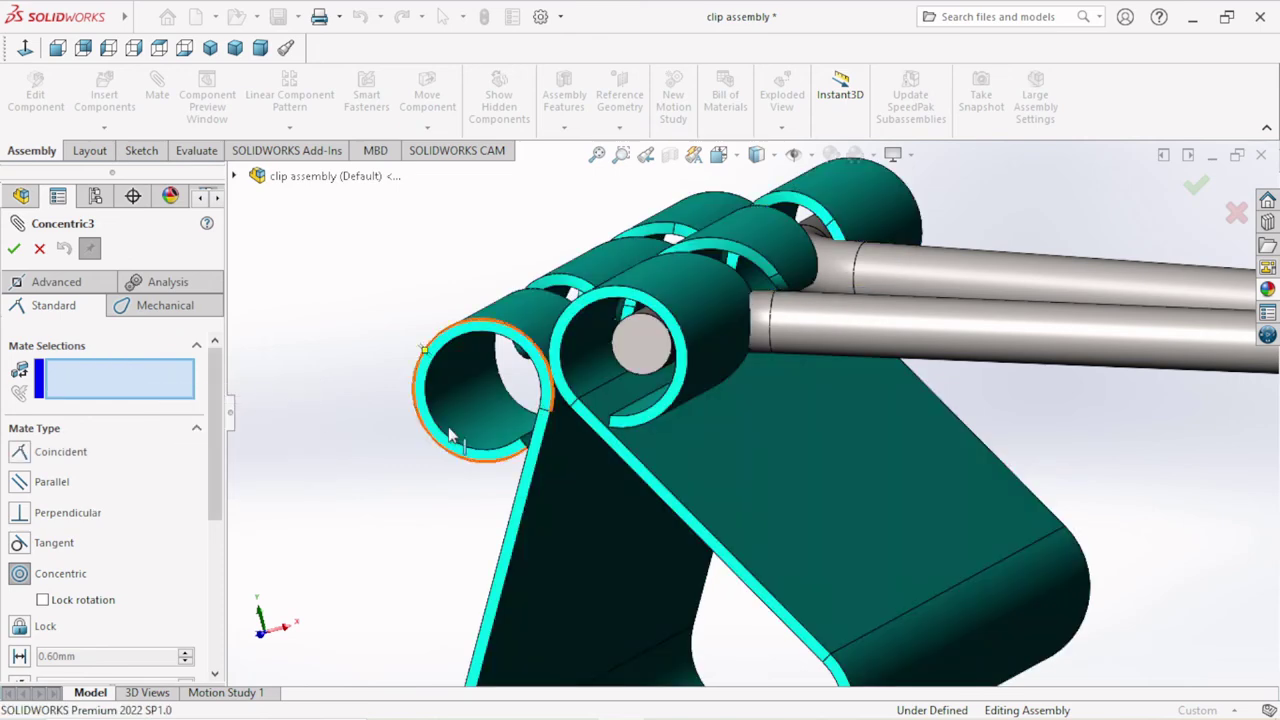
Step: Re-mate the handle's Axis1 to the Right plane as a Distance mate
{"action": "left_click", "coordinate": [236, 177]}
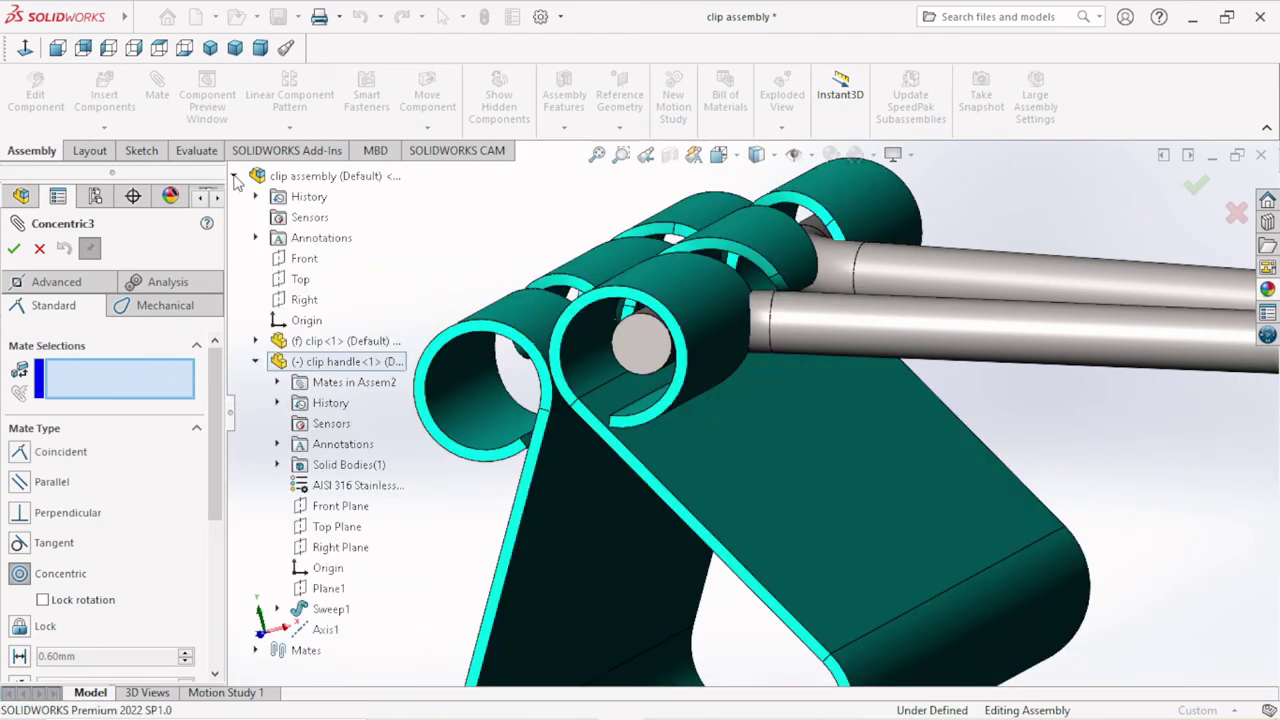
{"action": "left_click", "coordinate": [314, 630]}
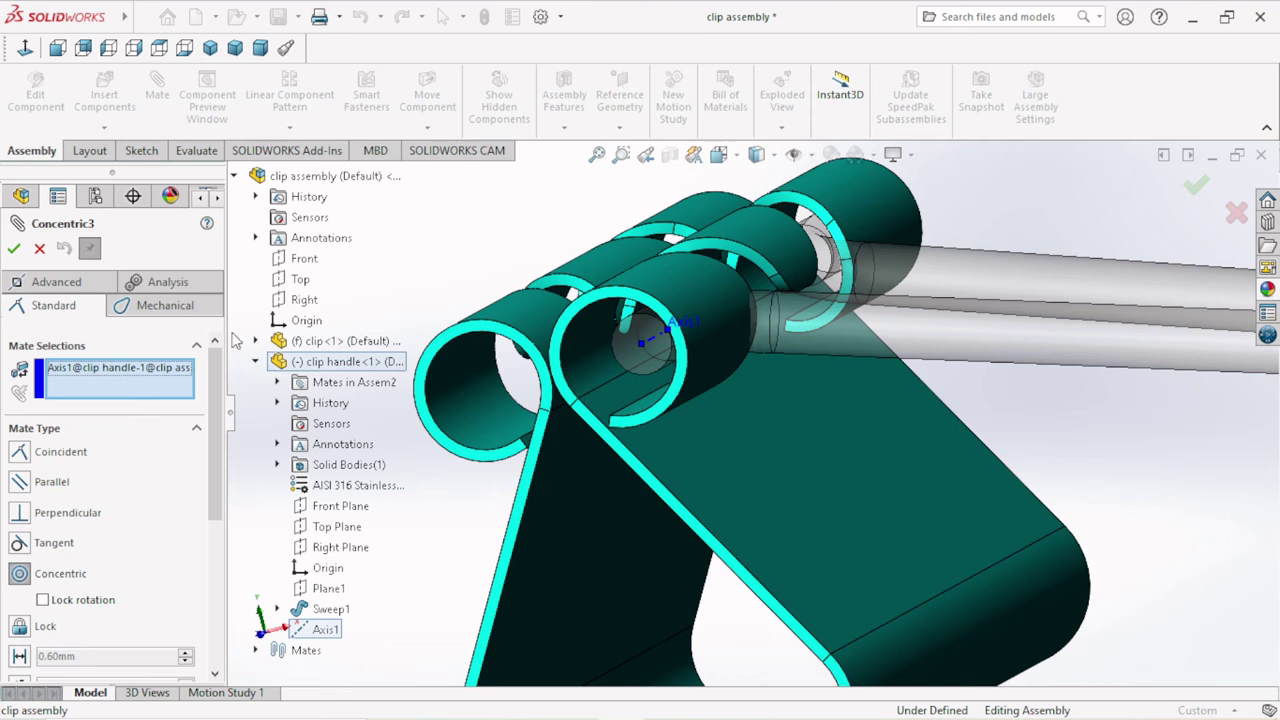
{"action": "left_click", "coordinate": [83, 286]}
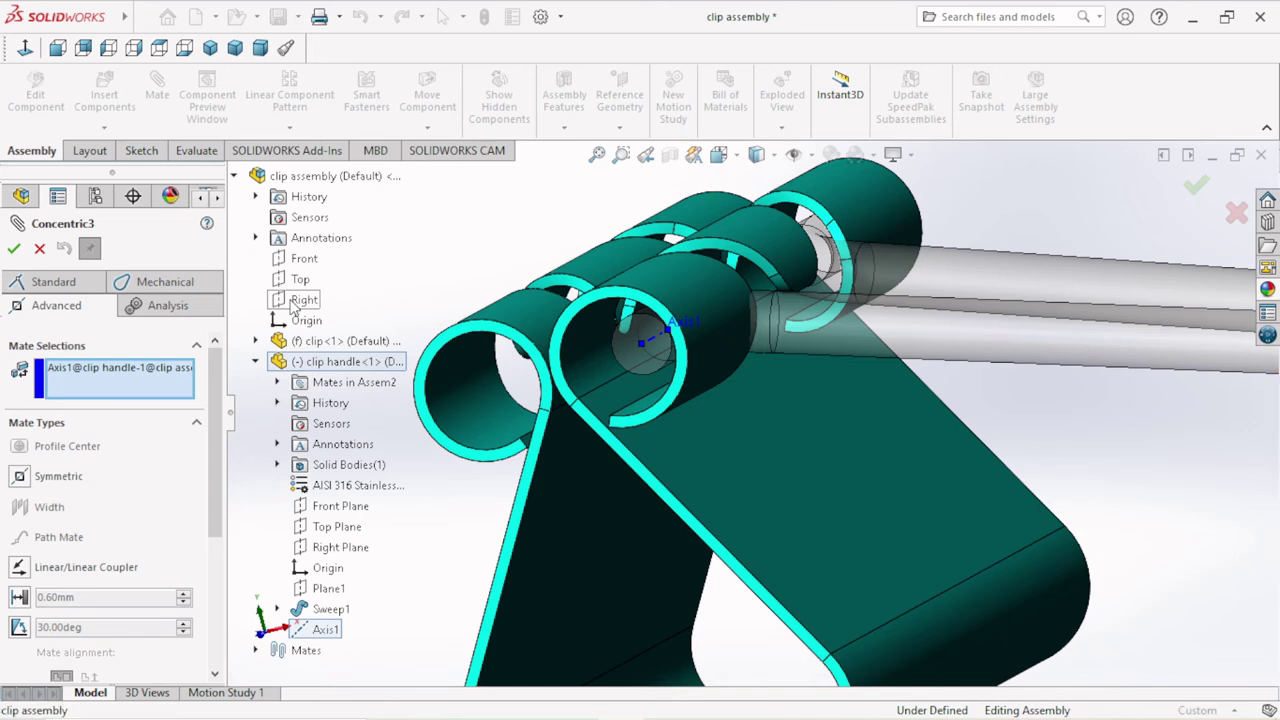
{"action": "left_click", "coordinate": [292, 305]}
{"action": "left_click", "coordinate": [57, 285]}
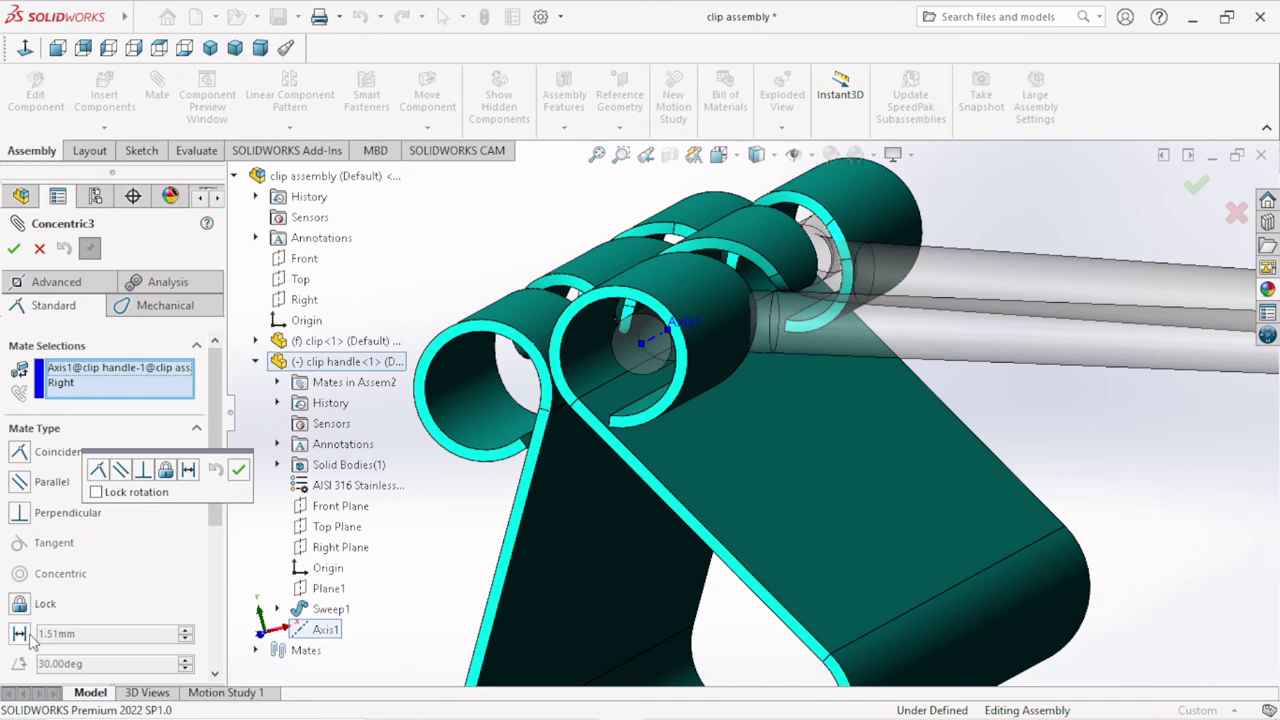
{"action": "left_click", "coordinate": [189, 470]}
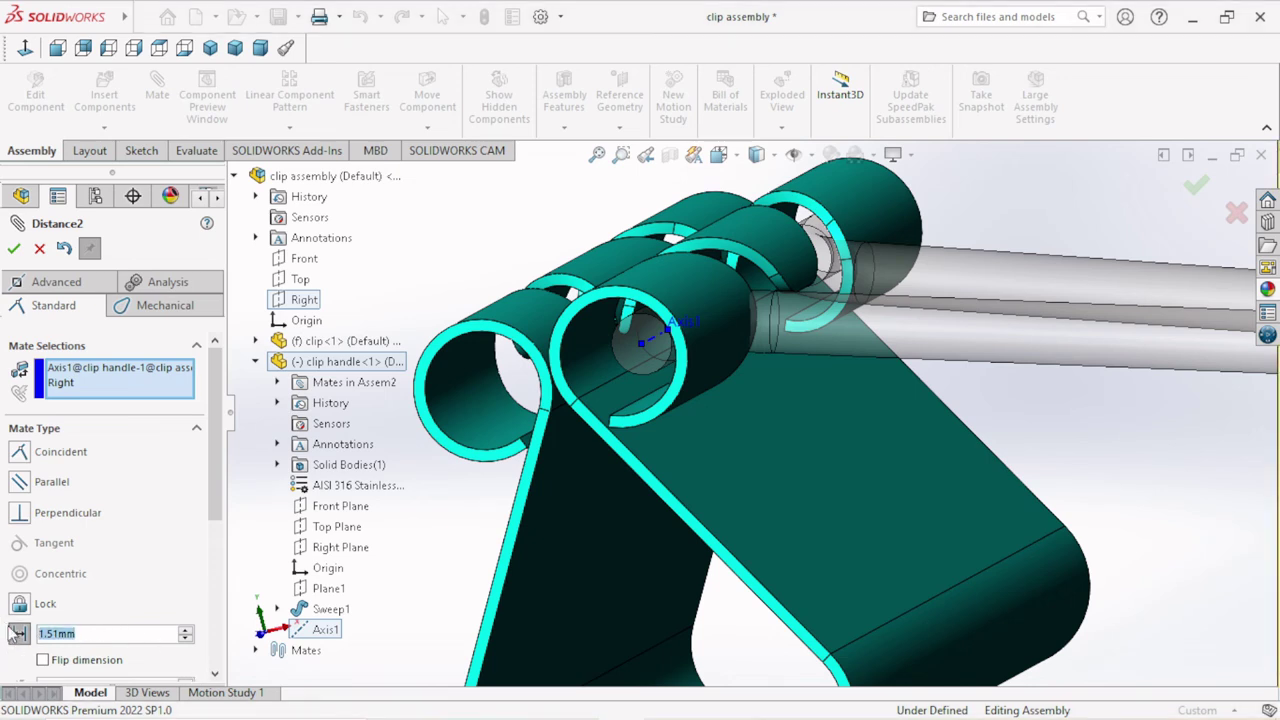
Step: Set the distance mate value to 1.3 mm
{"action": "type", "text": "1.3"}
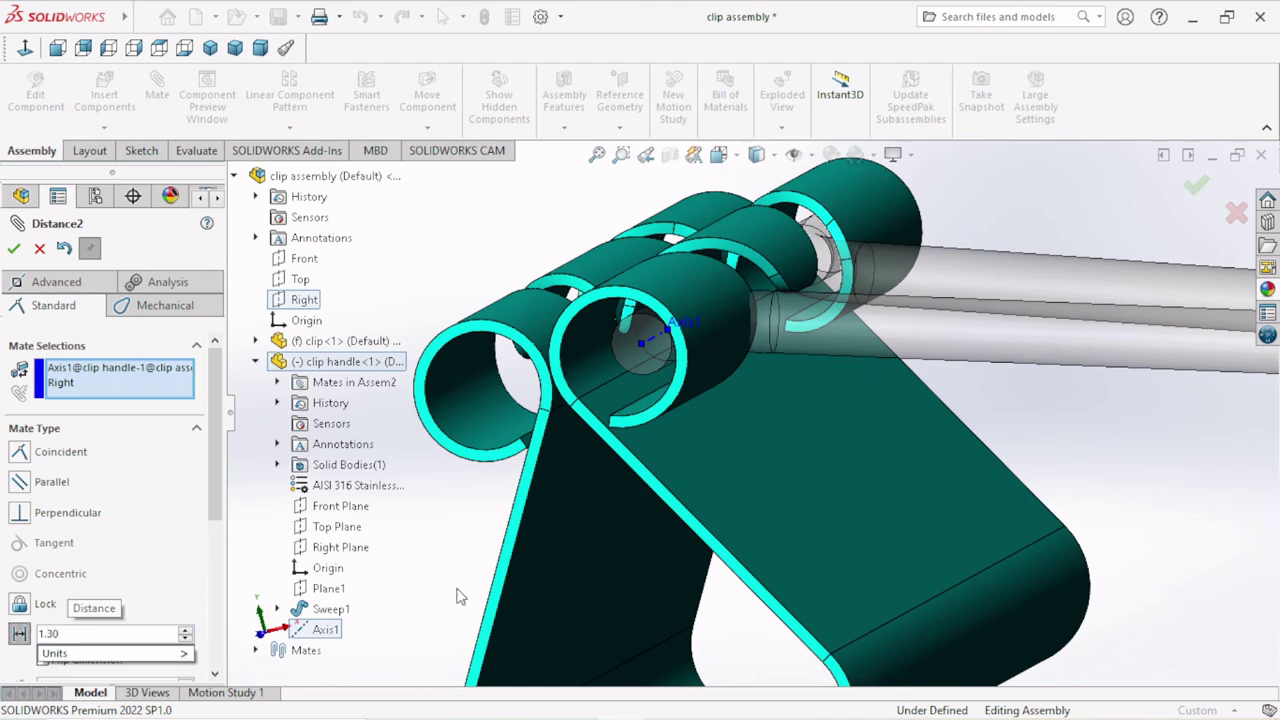
{"action": "key", "text": "Return"}
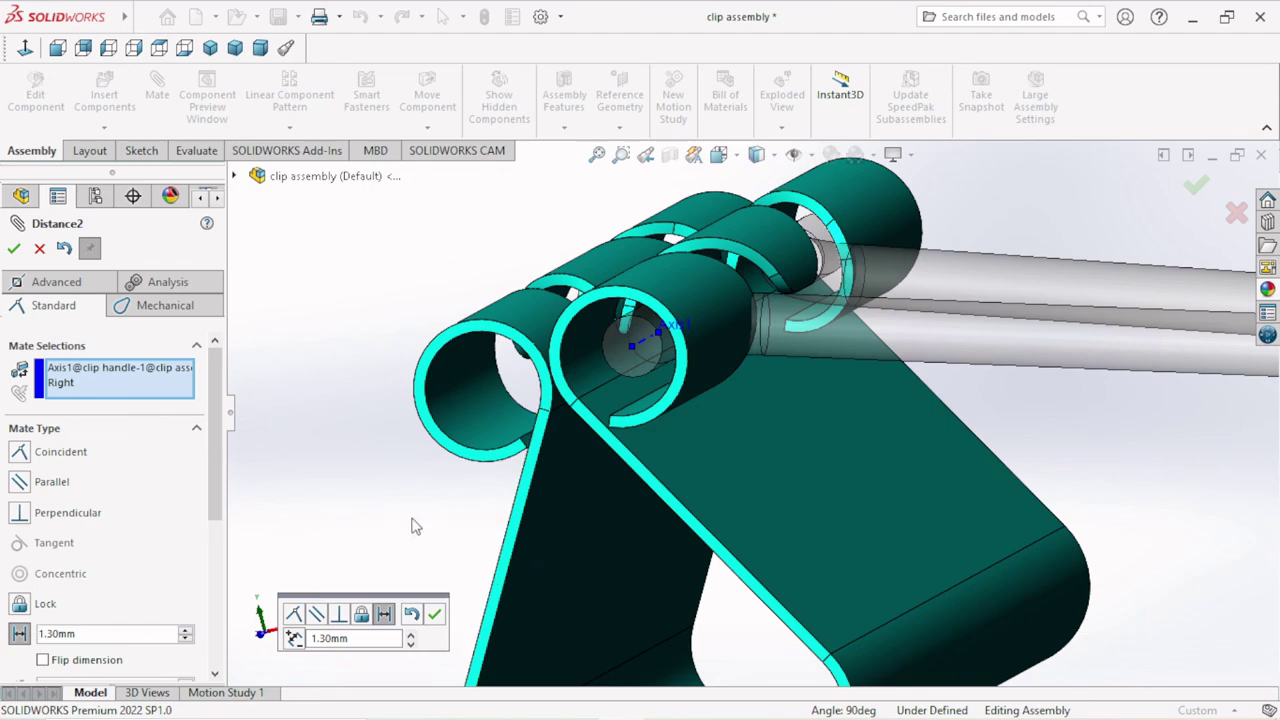
{"action": "middle_click_drag", "start_coordinate": [404, 488], "coordinate": [430, 468]}
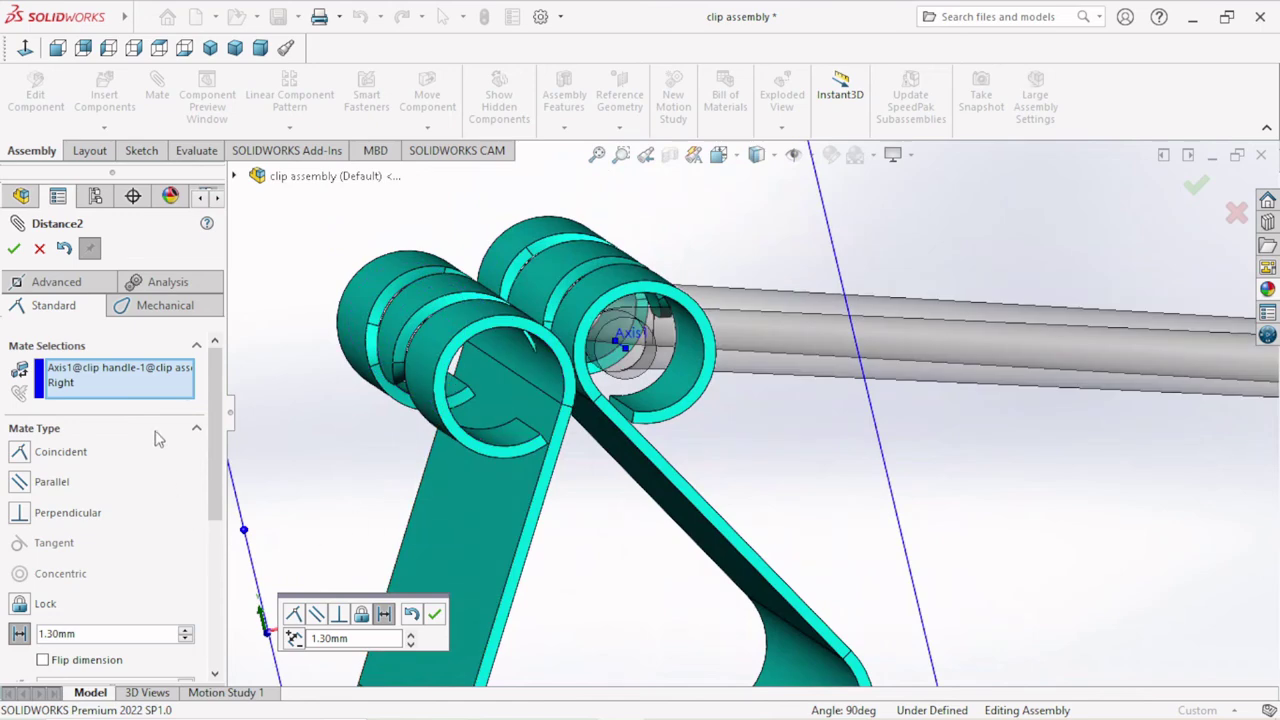
Step: Replace the mate references with the handle's pin face and the clip's inner ring face, made Tangent
{"action": "right_click", "coordinate": [183, 389]}
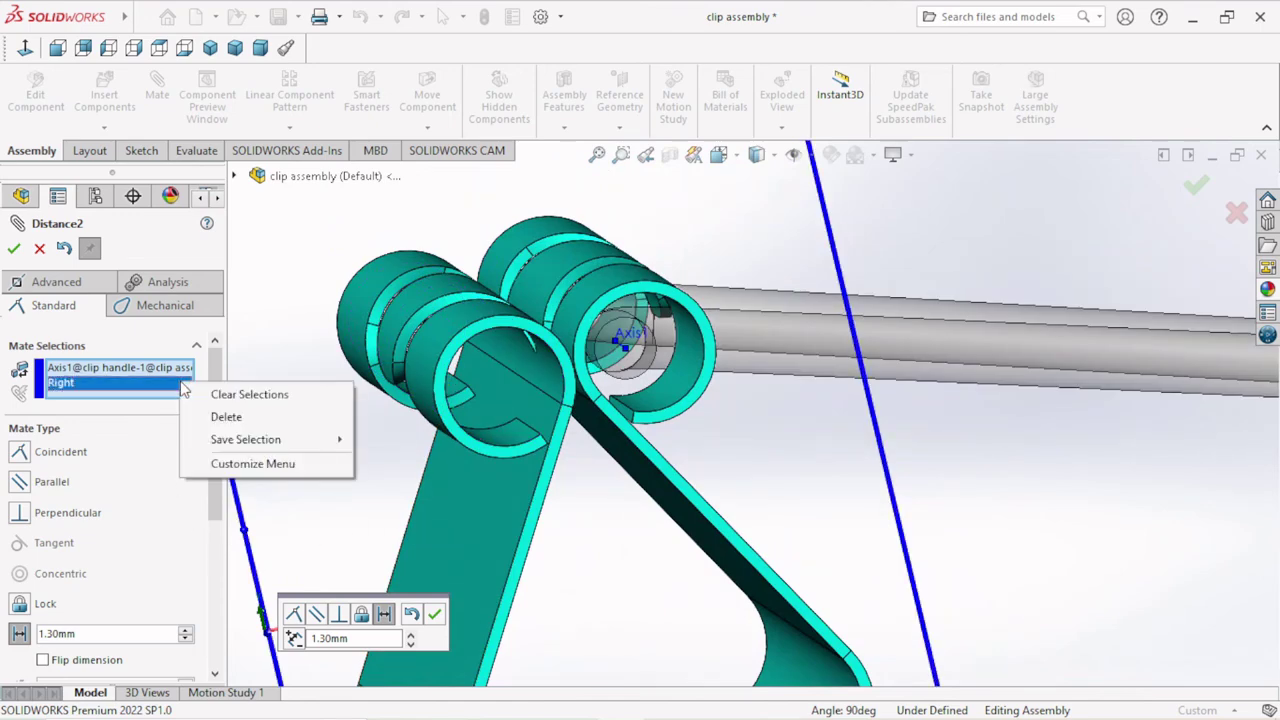
{"action": "left_click", "coordinate": [250, 396]}
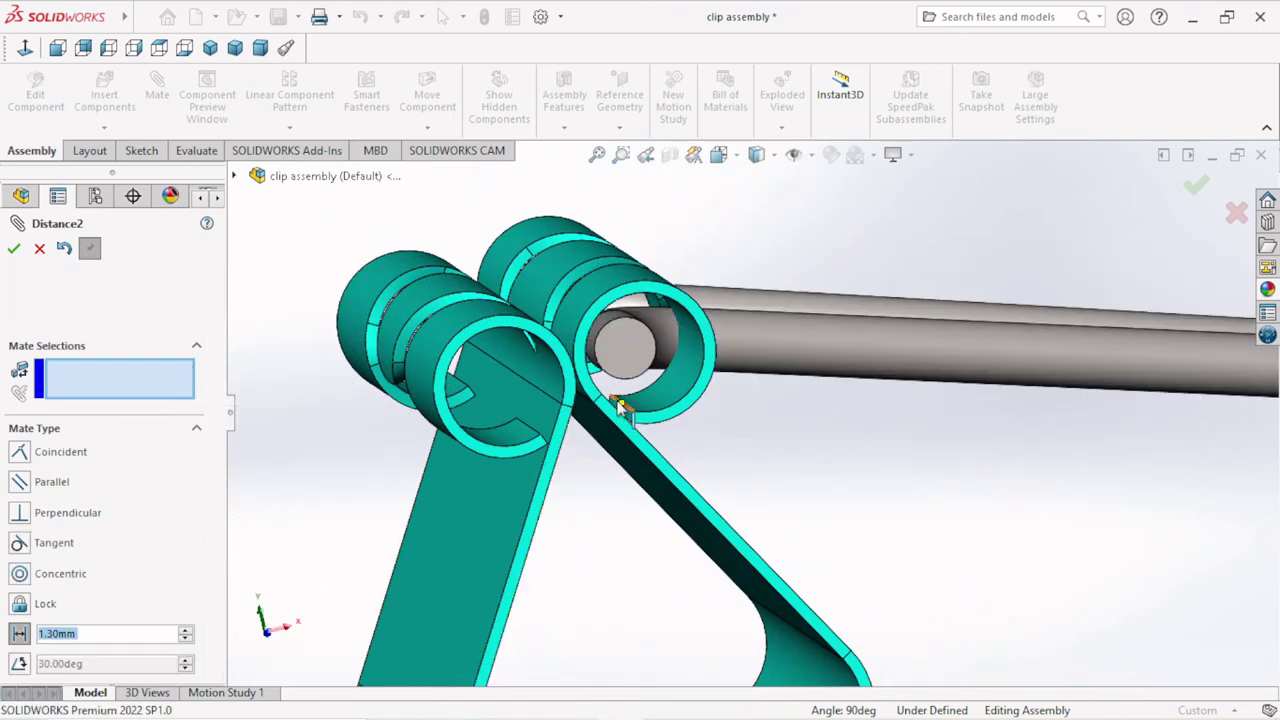
{"action": "scroll", "coordinate": [620, 408], "scroll_direction": "down", "scroll_amount": 2}
{"action": "scroll", "coordinate": [615, 410], "scroll_direction": "down", "scroll_amount": 2}
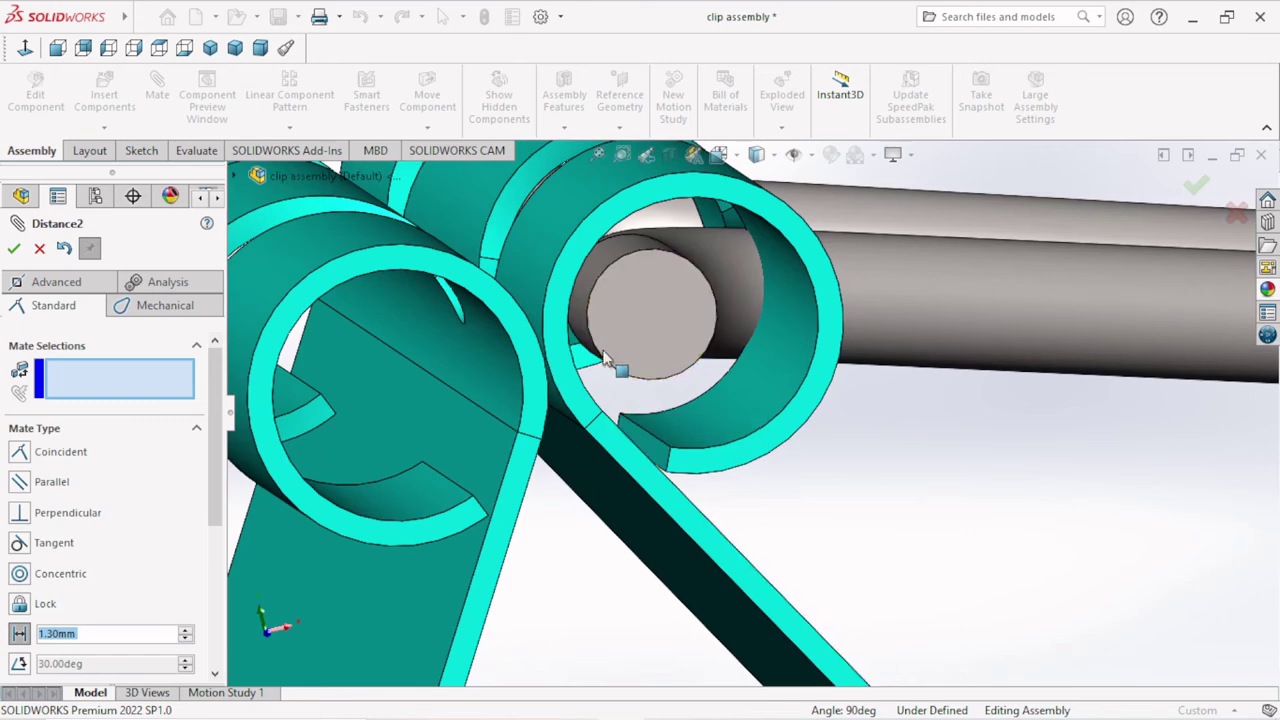
{"action": "left_click", "coordinate": [630, 340]}
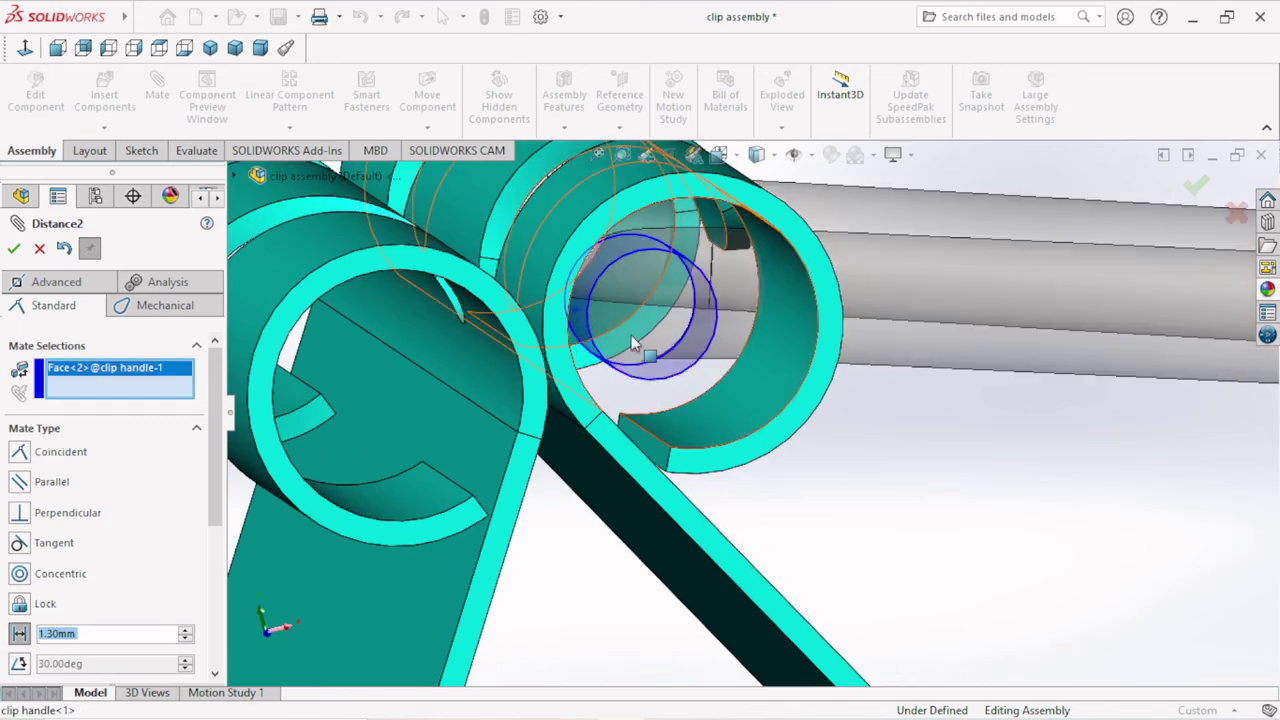
{"action": "middle_click_drag", "start_coordinate": [686, 377], "coordinate": [662, 364]}
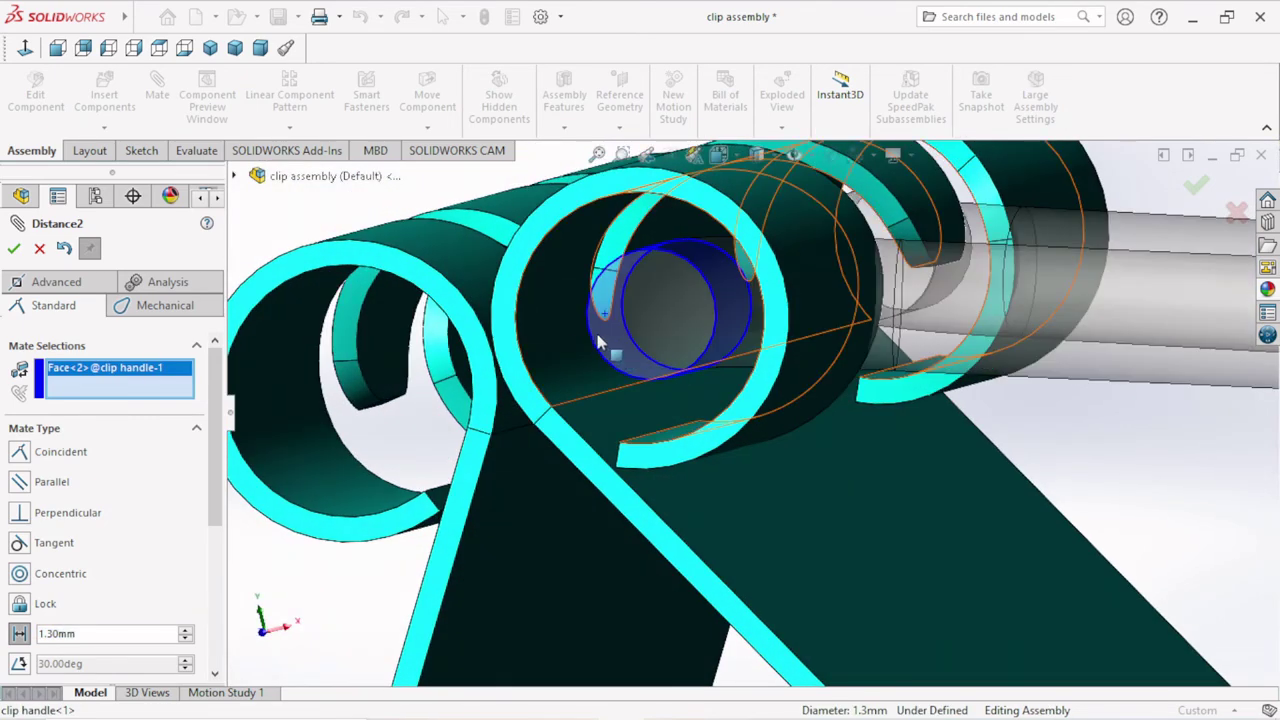
{"action": "left_click", "coordinate": [551, 328]}
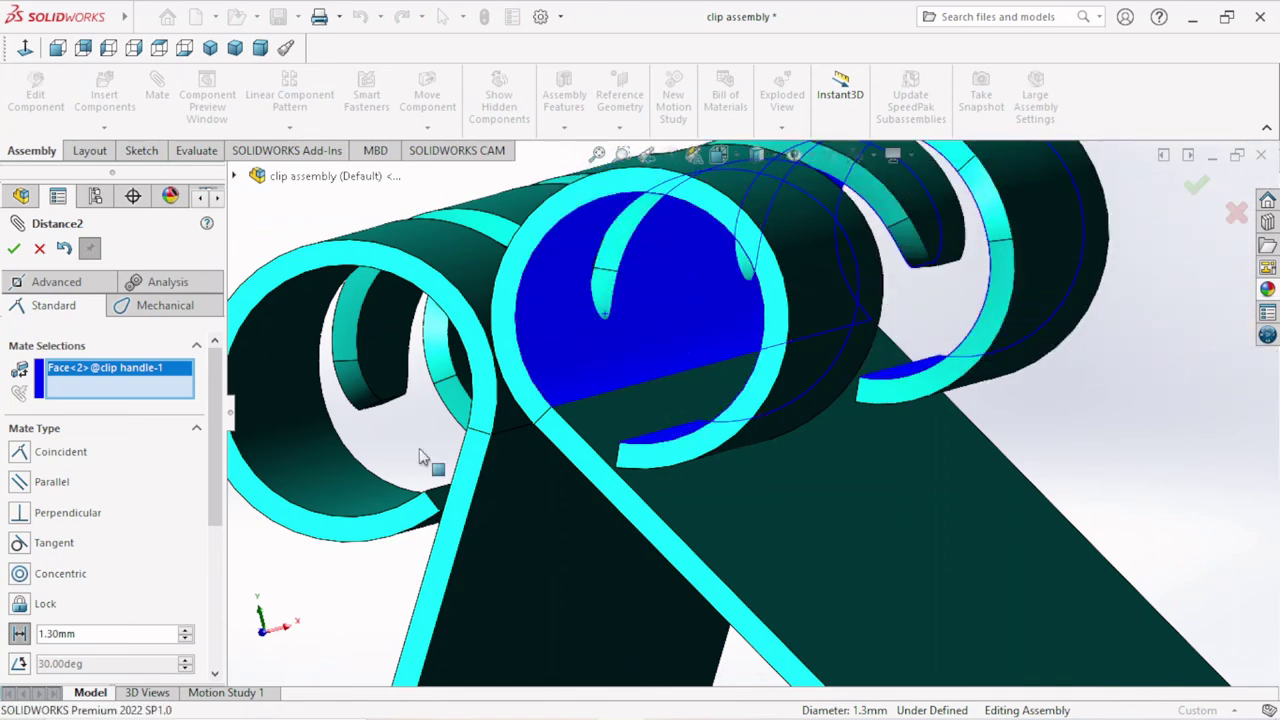
{"action": "left_click", "coordinate": [18, 543]}
{"action": "scroll", "coordinate": [760, 450], "scroll_direction": "up", "scroll_amount": 3}
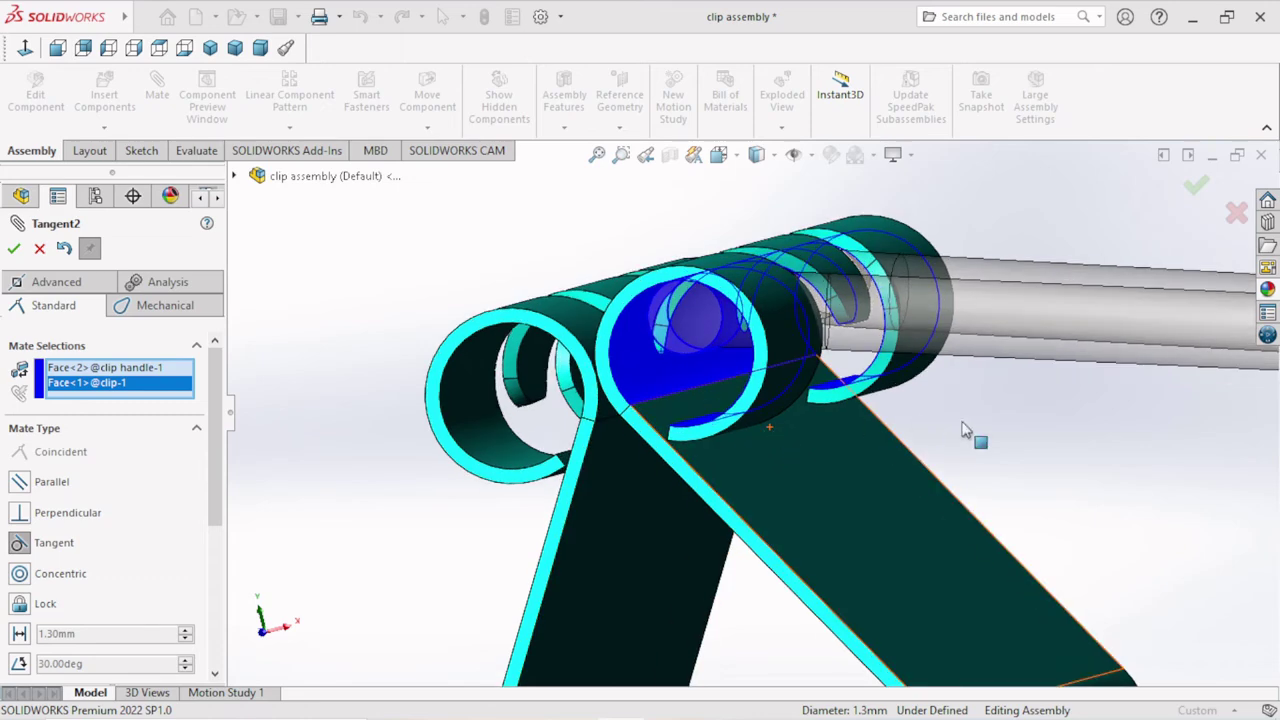
{"action": "mouse_move", "coordinate": [1008, 428]}
{"action": "middle_mouse_down"}
{"action": "mouse_move", "coordinate": [1021, 413]}
{"action": "mouse_move", "coordinate": [1033, 430]}
{"action": "middle_mouse_up"}
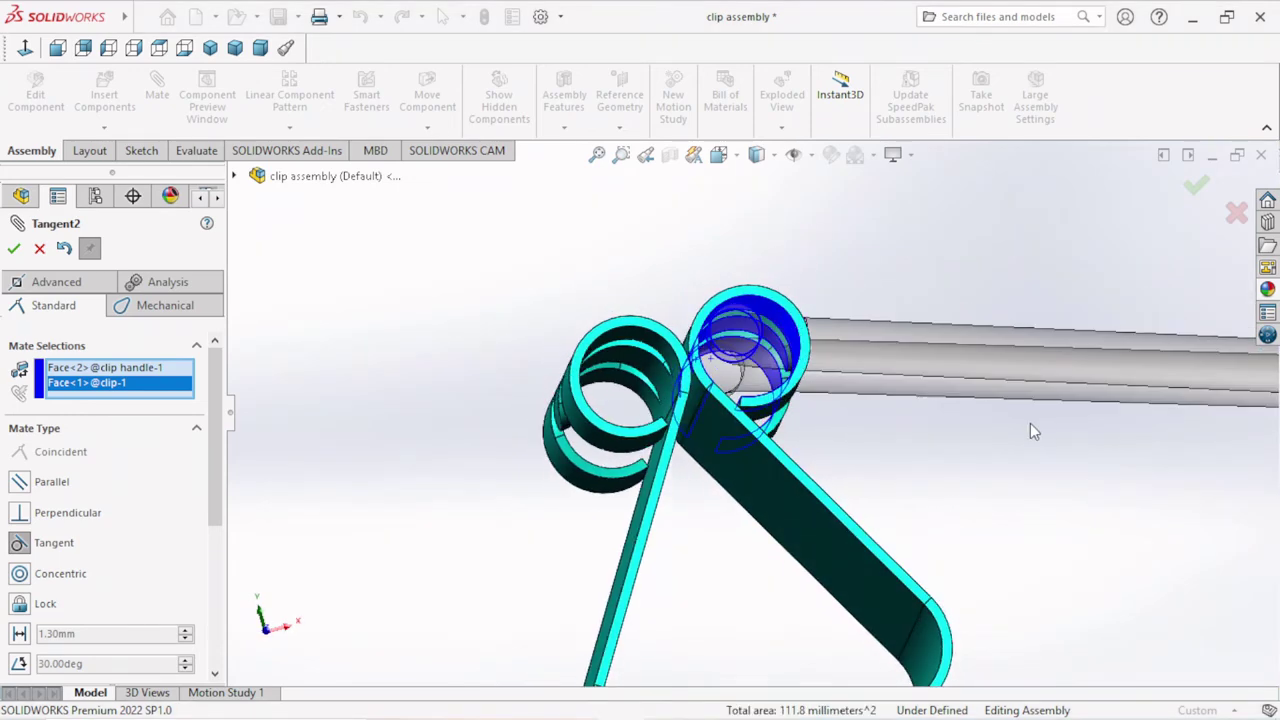
{"action": "left_click", "coordinate": [14, 249]}
{"action": "left_click_drag", "start_coordinate": [912, 471], "coordinate": [1005, 530]}
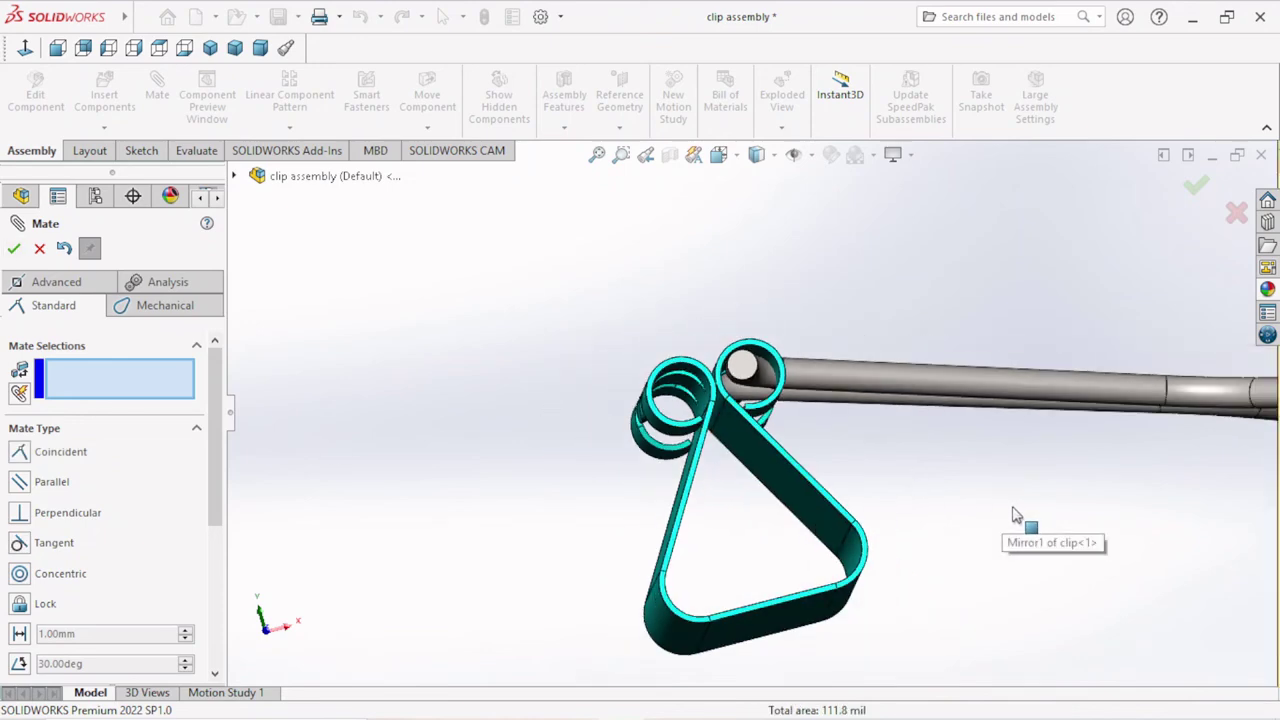
Step: Add a Tangent mate between the wire handle's straight face and the clip's side face
{"action": "middle_click_drag", "start_coordinate": [1005, 530], "coordinate": [909, 606]}
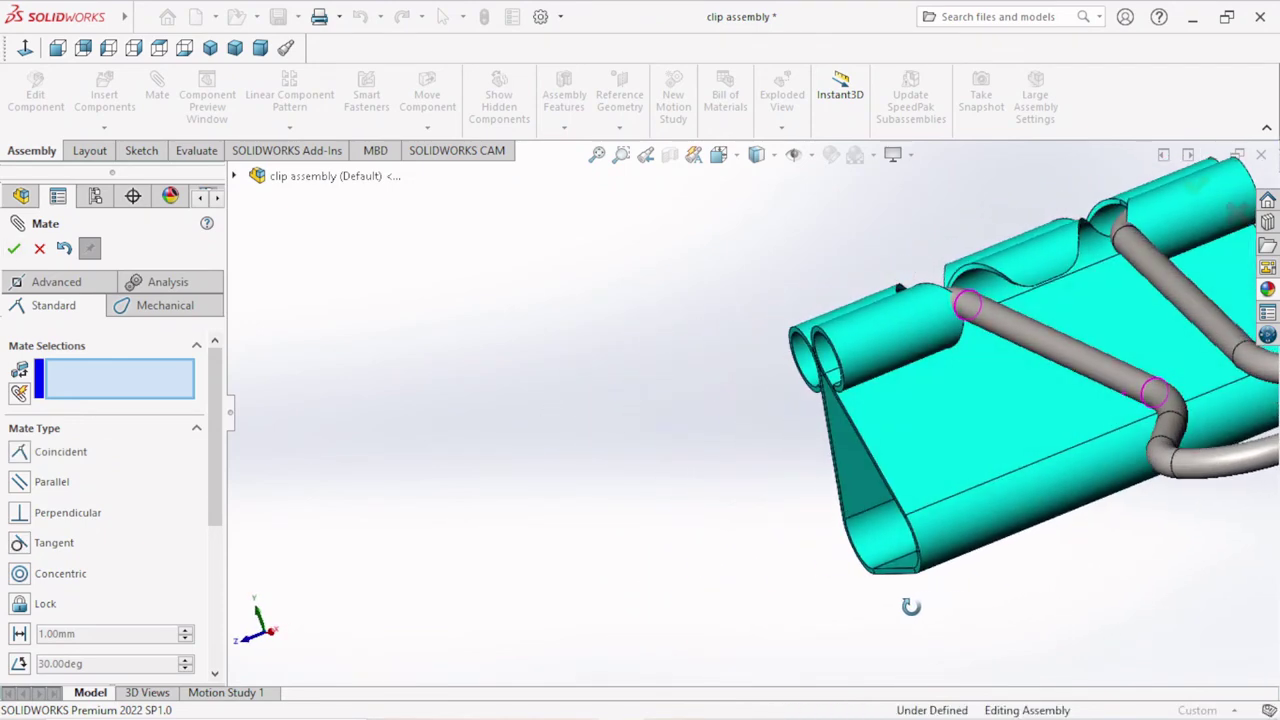
{"action": "scroll", "coordinate": [1137, 395], "scroll_direction": "up", "scroll_amount": 3}
{"action": "mouse_move", "coordinate": [1134, 420]}
{"action": "middle_mouse_down"}
{"action": "mouse_move", "coordinate": [1094, 386]}
{"action": "mouse_move", "coordinate": [1086, 517]}
{"action": "mouse_move", "coordinate": [1088, 402]}
{"action": "mouse_move", "coordinate": [1123, 354]}
{"action": "mouse_move", "coordinate": [1160, 334]}
{"action": "mouse_move", "coordinate": [1160, 283]}
{"action": "mouse_move", "coordinate": [1110, 297]}
{"action": "mouse_move", "coordinate": [1120, 349]}
{"action": "mouse_move", "coordinate": [1166, 309]}
{"action": "mouse_move", "coordinate": [1146, 187]}
{"action": "mouse_move", "coordinate": [1200, 240]}
{"action": "mouse_move", "coordinate": [1219, 290]}
{"action": "mouse_move", "coordinate": [1160, 271]}
{"action": "mouse_move", "coordinate": [1153, 210]}
{"action": "mouse_move", "coordinate": [1159, 246]}
{"action": "mouse_move", "coordinate": [1050, 330]}
{"action": "middle_mouse_up"}
{"action": "scroll", "coordinate": [928, 412], "scroll_direction": "down", "scroll_amount": 5}
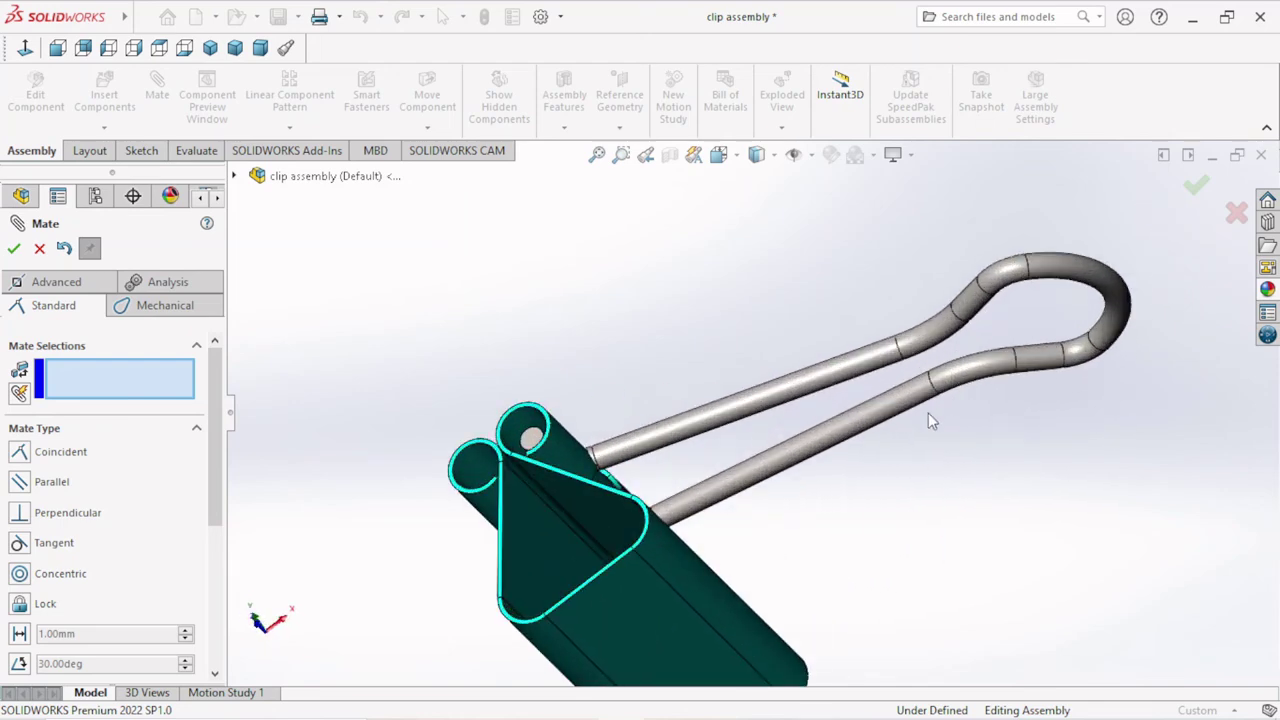
{"action": "scroll", "coordinate": [807, 410], "scroll_direction": "down", "scroll_amount": 3}
{"action": "left_click", "coordinate": [808, 381]}
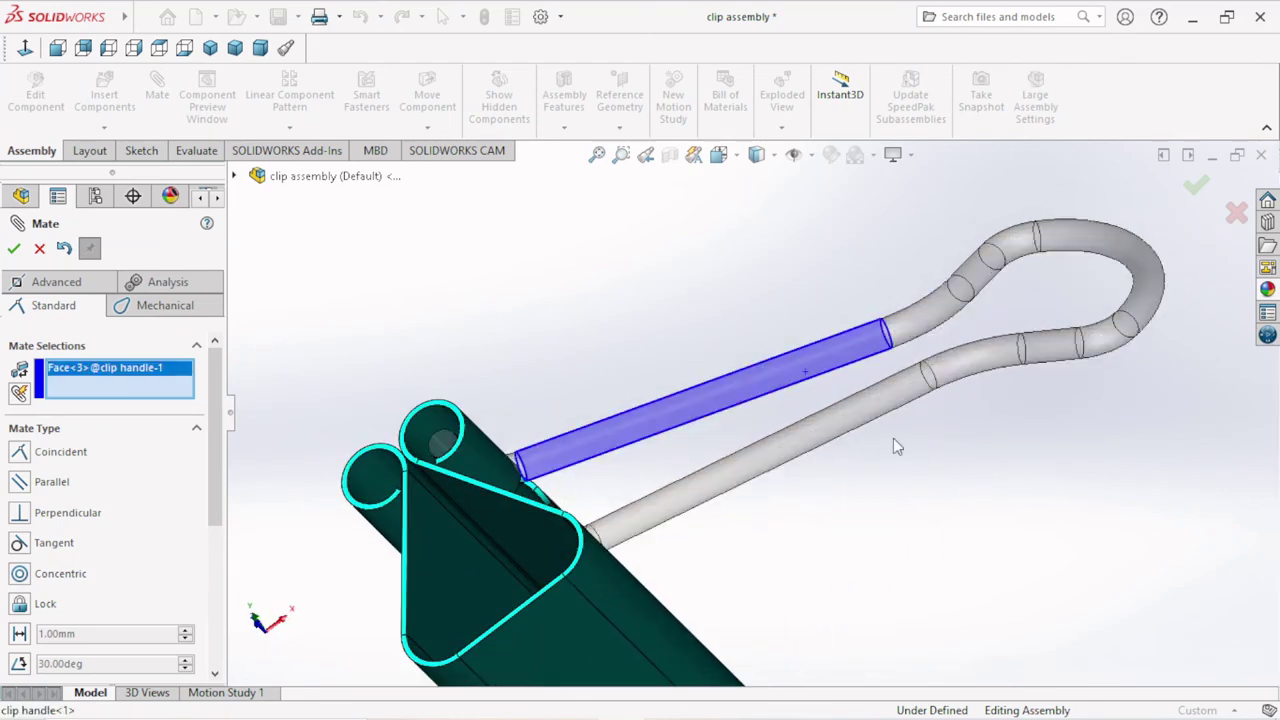
{"action": "scroll", "coordinate": [900, 442], "scroll_direction": "up", "scroll_amount": 3}
{"action": "mouse_move", "coordinate": [920, 446]}
{"action": "middle_mouse_down"}
{"action": "mouse_move", "coordinate": [963, 434]}
{"action": "mouse_move", "coordinate": [975, 546]}
{"action": "mouse_move", "coordinate": [760, 587]}
{"action": "middle_mouse_up"}
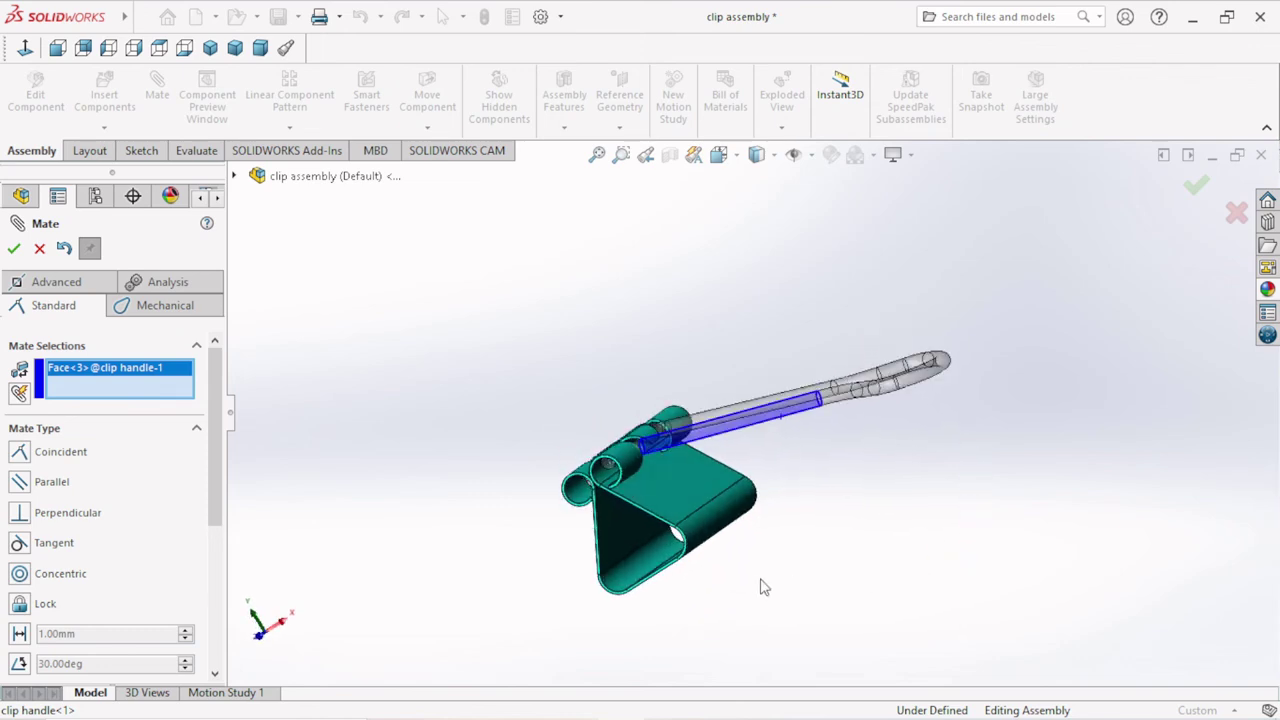
{"action": "left_click", "coordinate": [732, 530]}
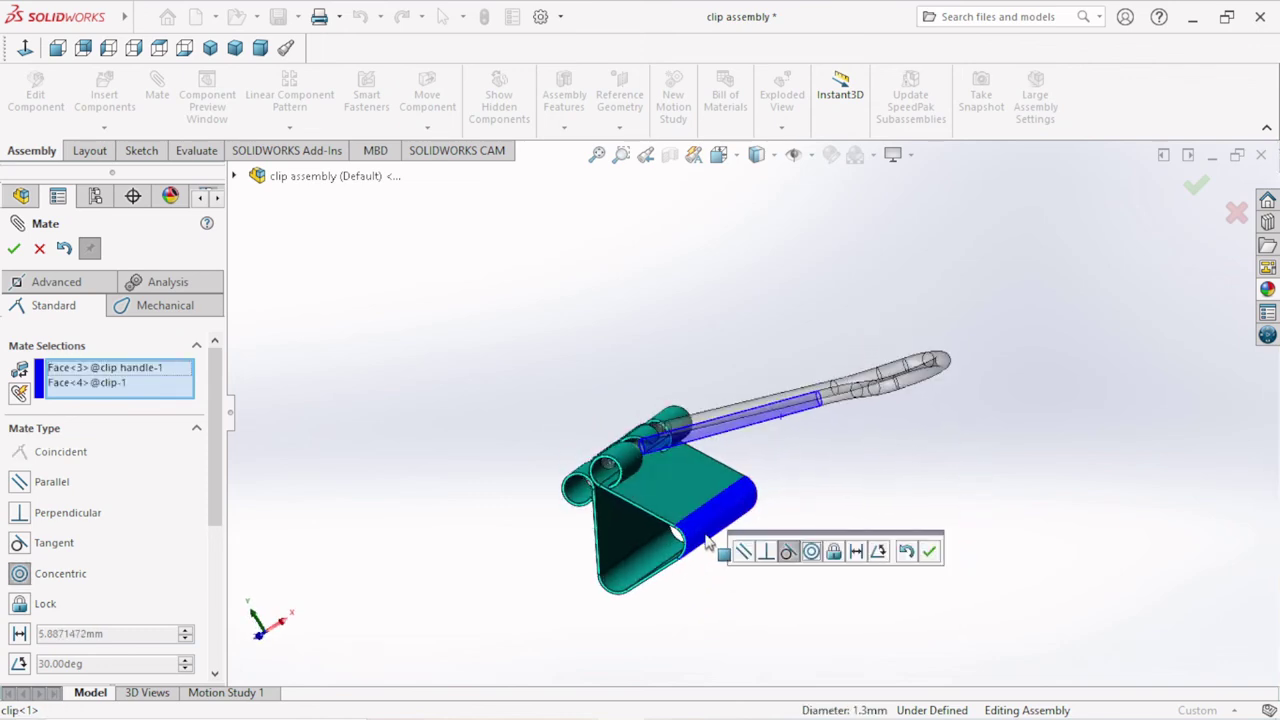
{"action": "left_click", "coordinate": [788, 553]}
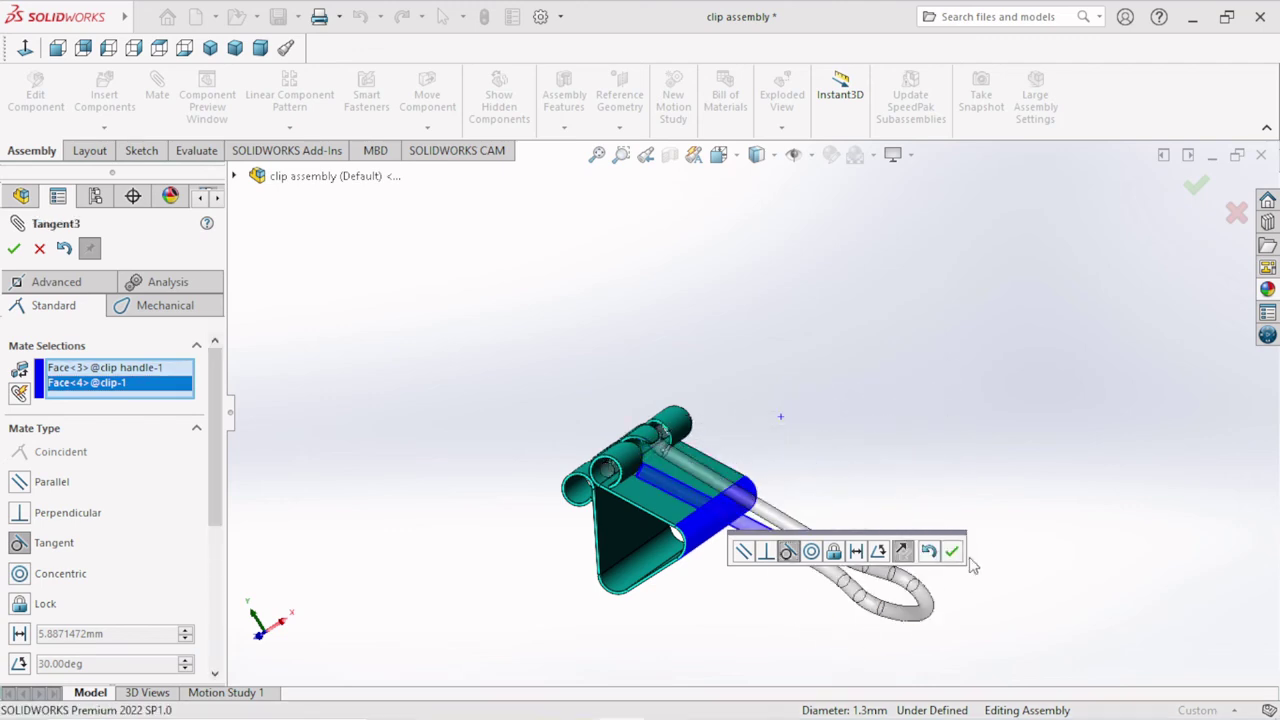
{"action": "left_click", "coordinate": [952, 551]}
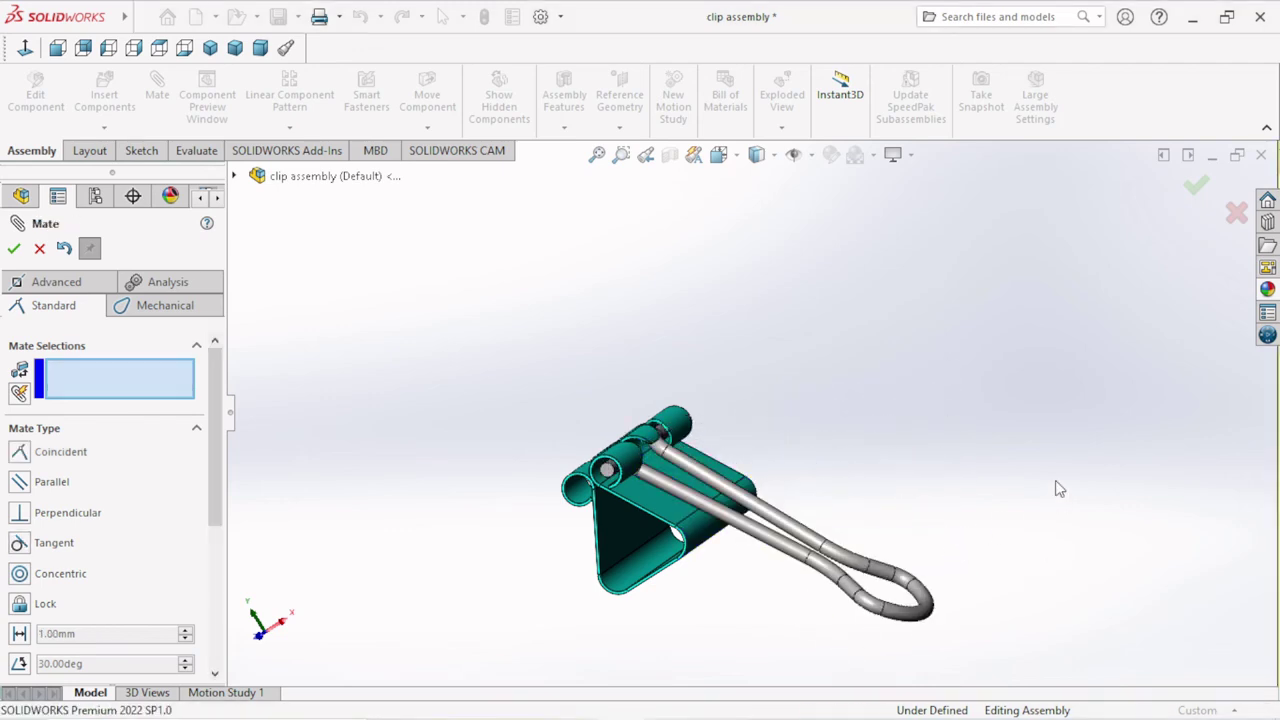
{"action": "mouse_move", "coordinate": [925, 509]}
{"action": "middle_mouse_down"}
{"action": "mouse_move", "coordinate": [945, 514]}
{"action": "mouse_move", "coordinate": [812, 600]}
{"action": "middle_mouse_up"}
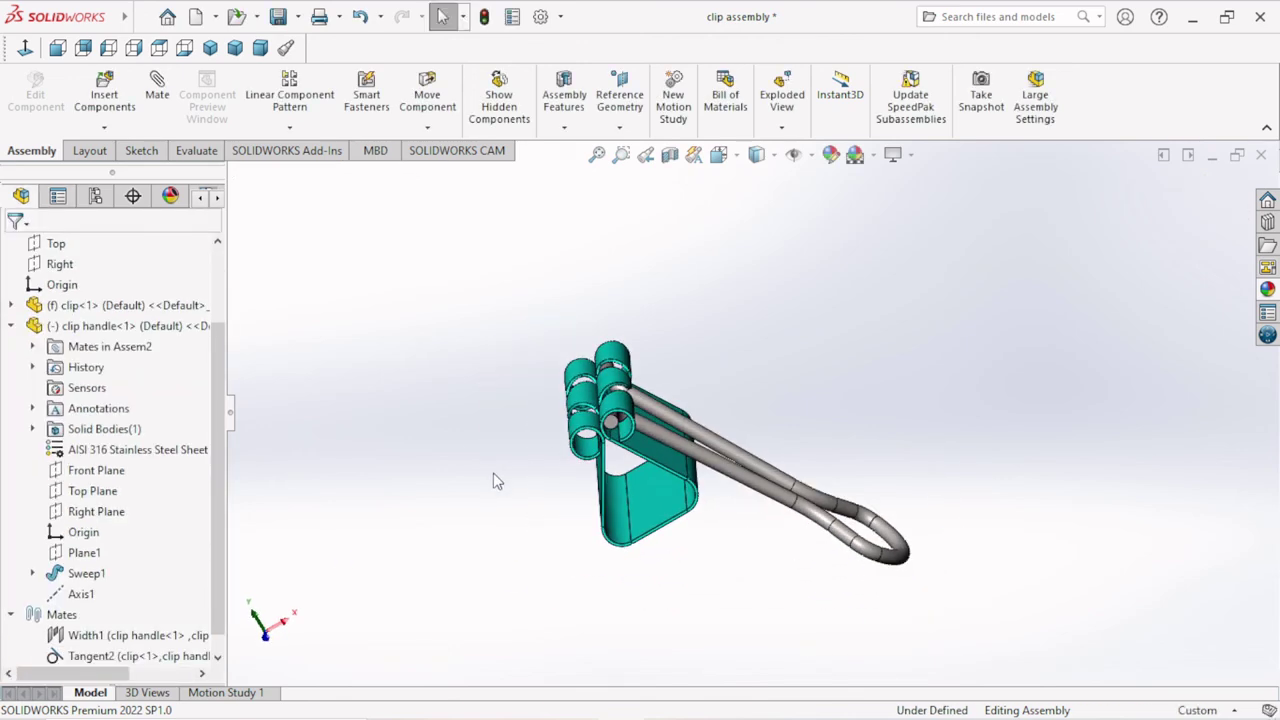
{"action": "mouse_move", "coordinate": [731, 537]}
{"action": "middle_mouse_down"}
{"action": "mouse_move", "coordinate": [706, 386]}
{"action": "mouse_move", "coordinate": [854, 395]}
{"action": "middle_mouse_up"}
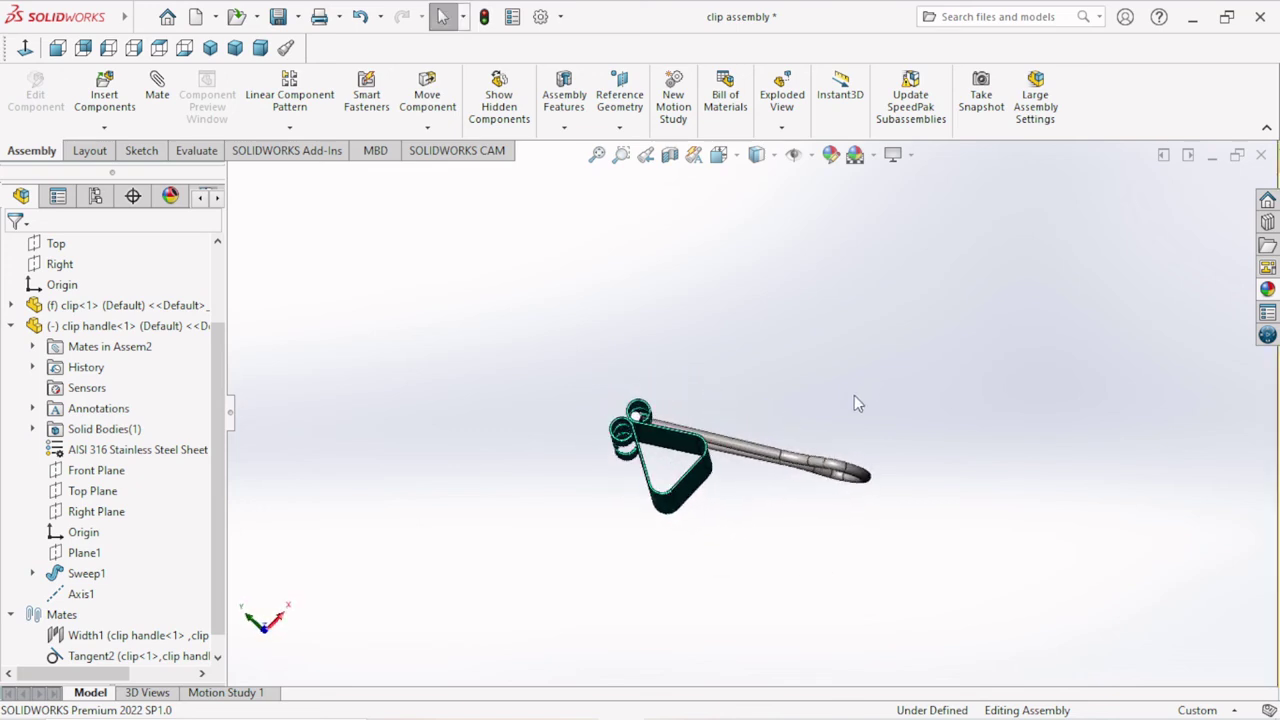
Step: Select the Right plane and start the Mirror Components command
{"action": "left_click", "coordinate": [60, 266]}
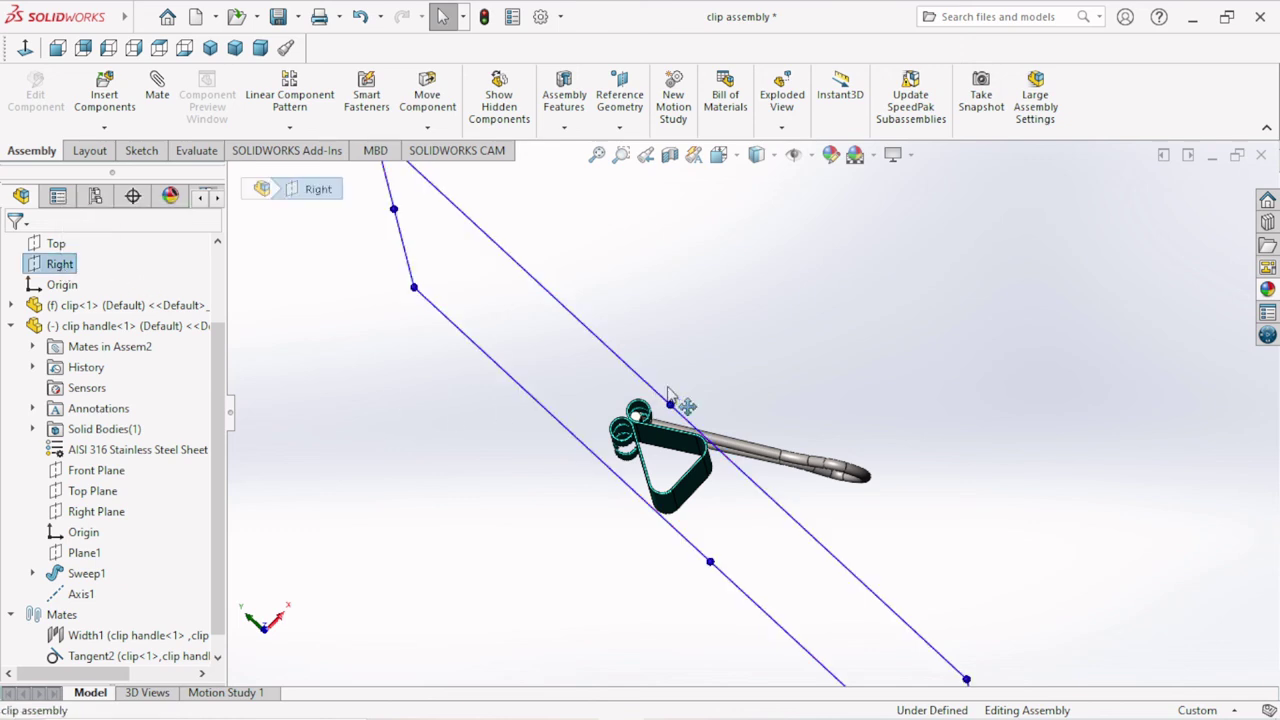
{"action": "mouse_move", "coordinate": [845, 373]}
{"action": "middle_mouse_down"}
{"action": "mouse_move", "coordinate": [837, 391]}
{"action": "mouse_move", "coordinate": [848, 383]}
{"action": "middle_mouse_up"}
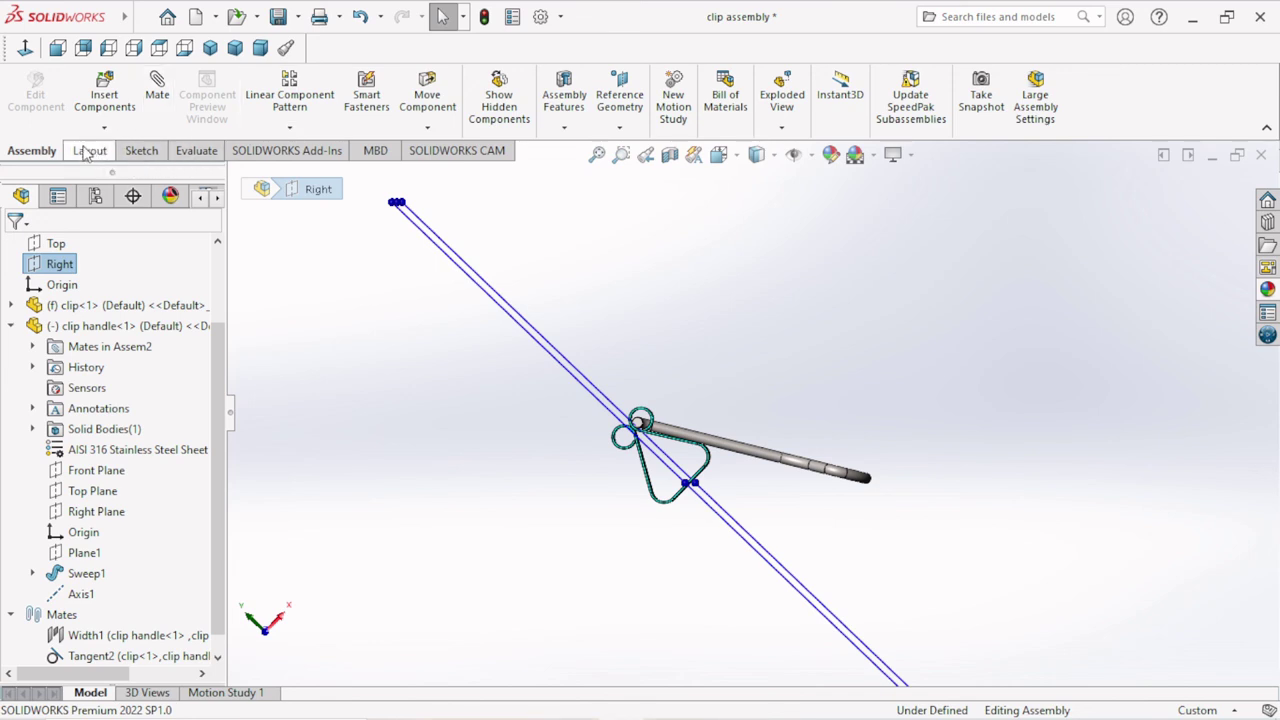
{"action": "left_click", "coordinate": [88, 151]}
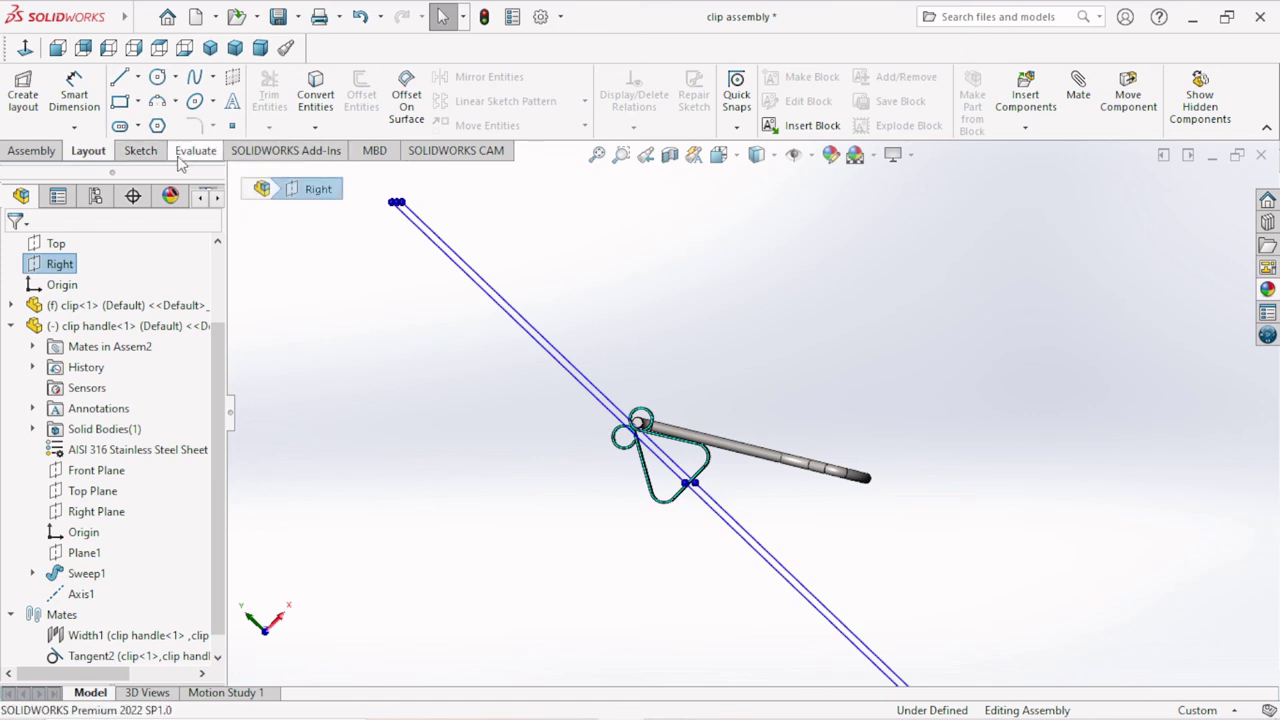
{"action": "left_click", "coordinate": [145, 151]}
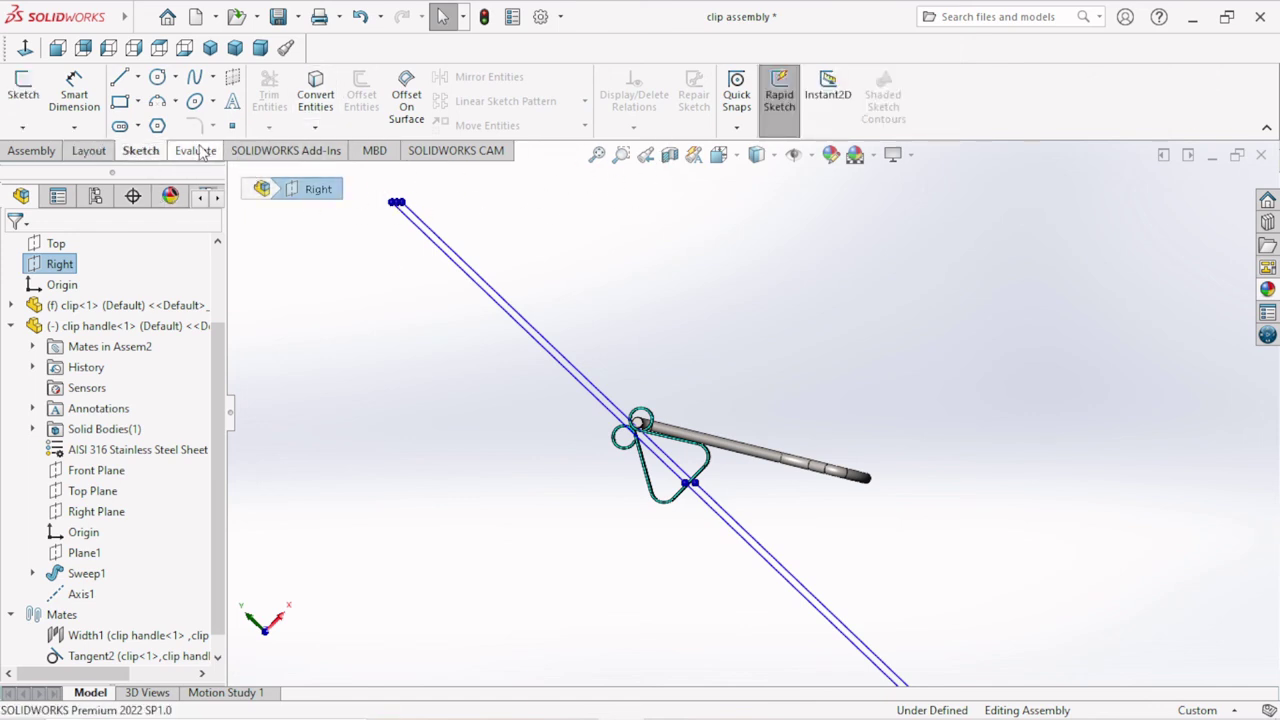
{"action": "left_click", "coordinate": [12, 156]}
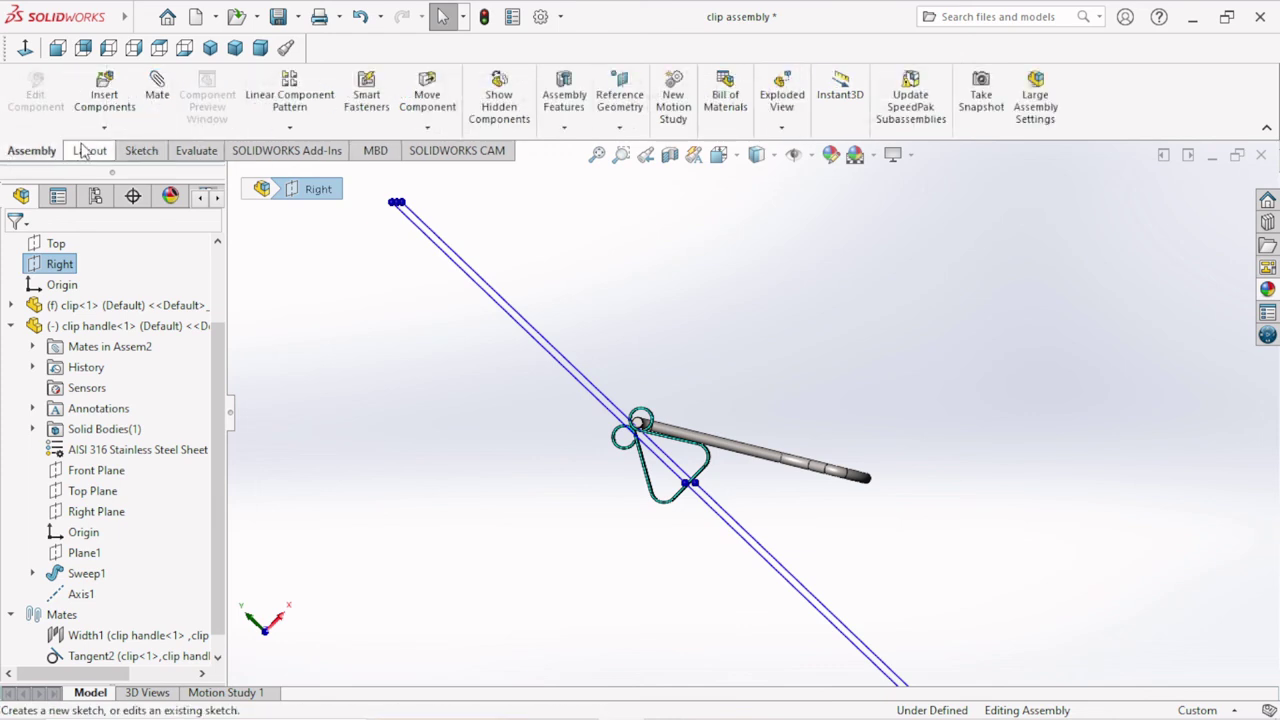
{"action": "left_click", "coordinate": [303, 134]}
{"action": "left_click", "coordinate": [322, 286]}
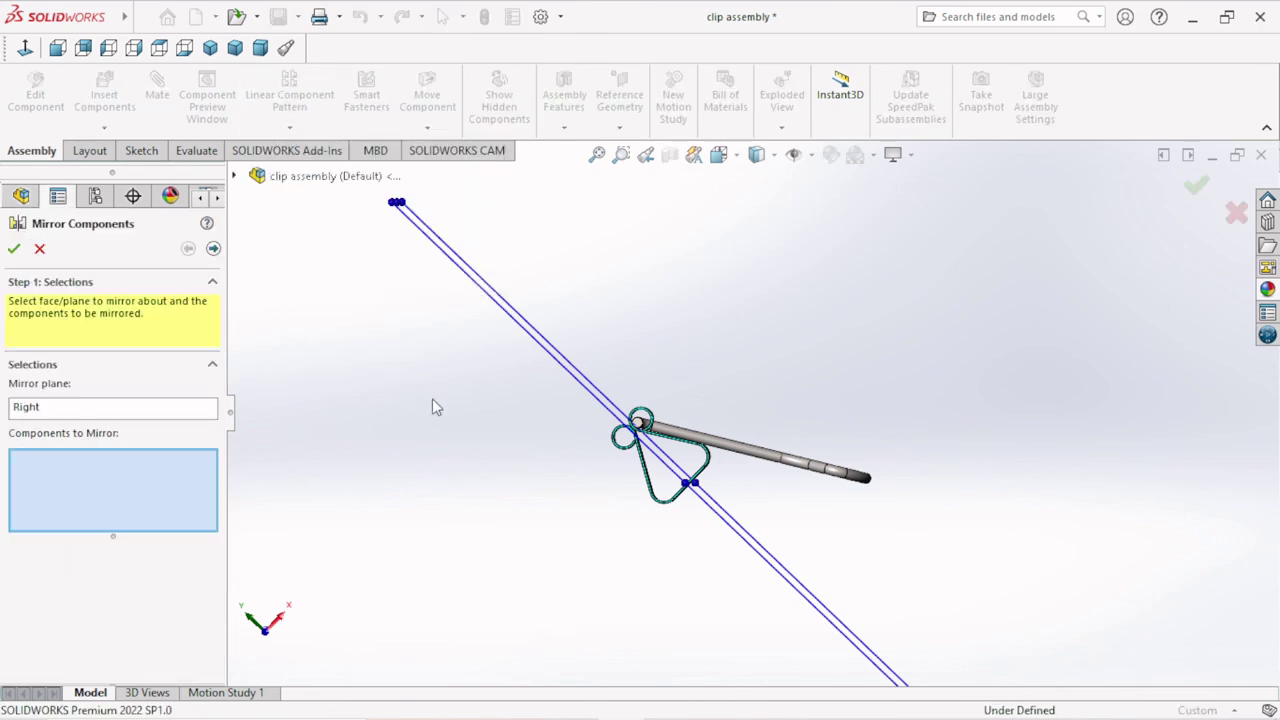
Step: Mirror clip handle-1 about the Right plane to create the opposite handle
{"action": "left_click", "coordinate": [847, 478]}
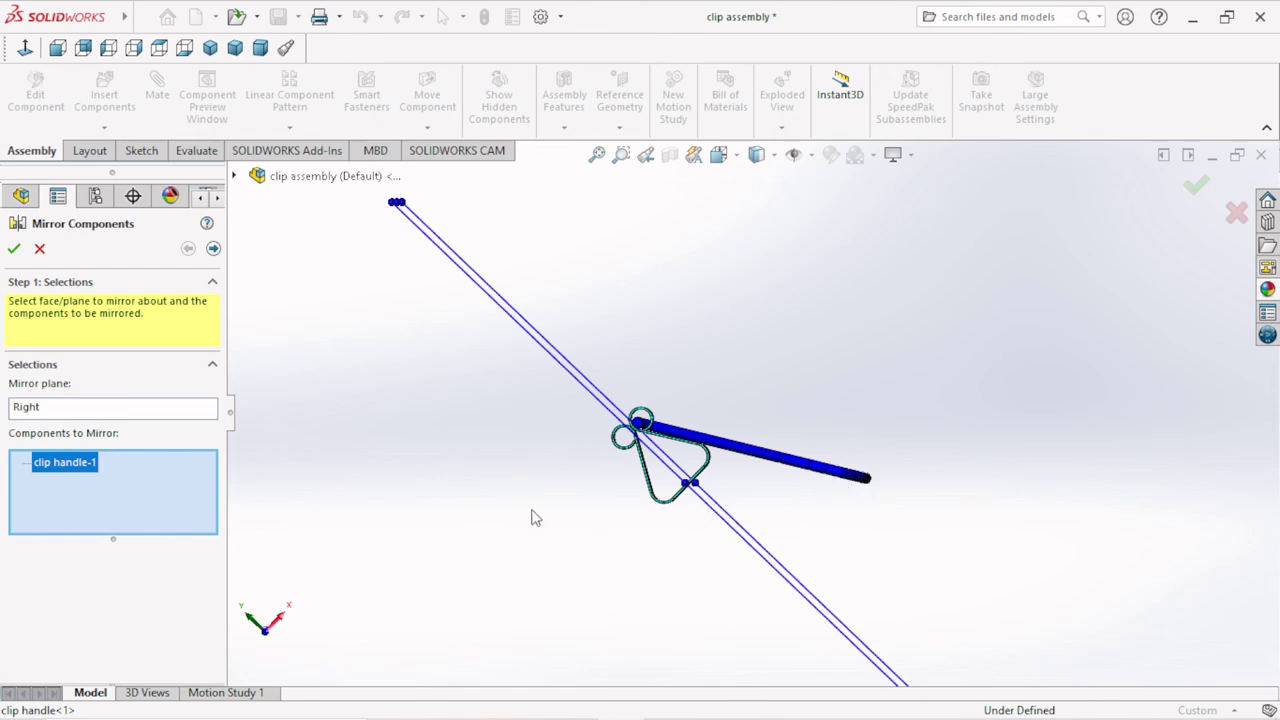
{"action": "mouse_move", "coordinate": [826, 480]}
{"action": "middle_mouse_down"}
{"action": "mouse_move", "coordinate": [820, 506]}
{"action": "mouse_move", "coordinate": [826, 483]}
{"action": "mouse_move", "coordinate": [808, 477]}
{"action": "mouse_move", "coordinate": [820, 460]}
{"action": "mouse_move", "coordinate": [790, 475]}
{"action": "middle_mouse_up"}
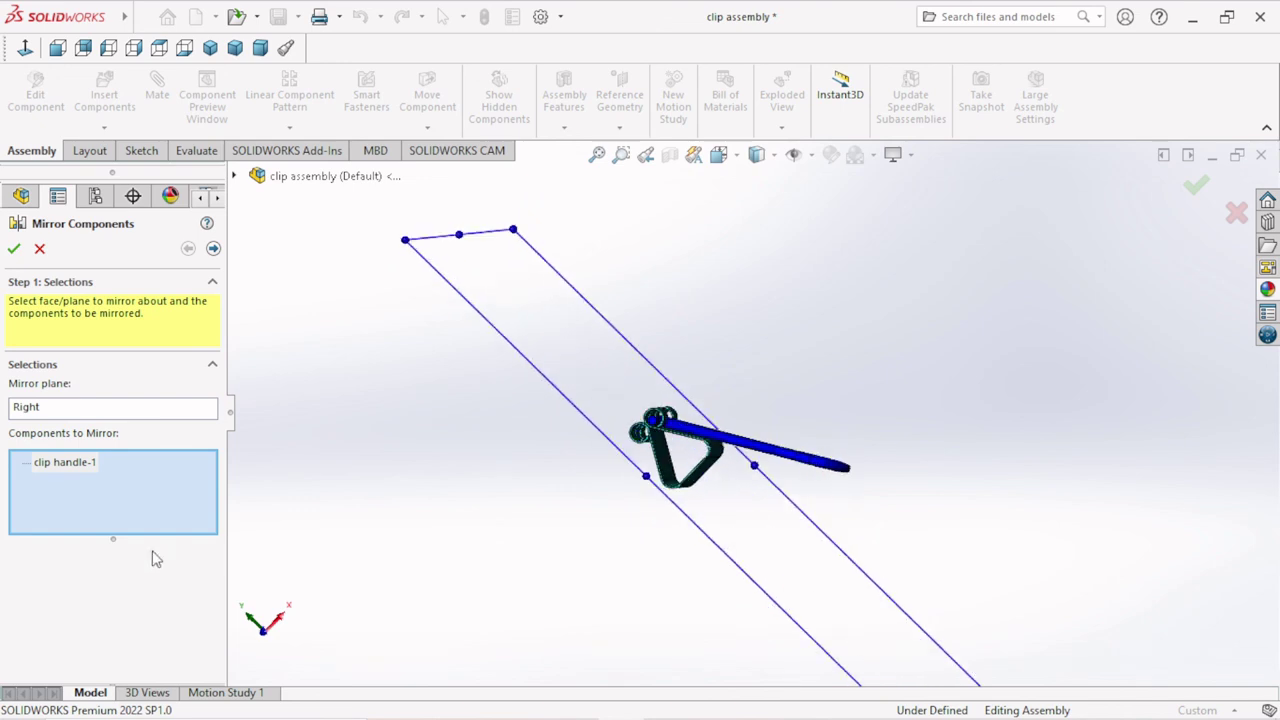
{"action": "right_click", "coordinate": [75, 468]}
{"action": "left_click", "coordinate": [112, 492]}
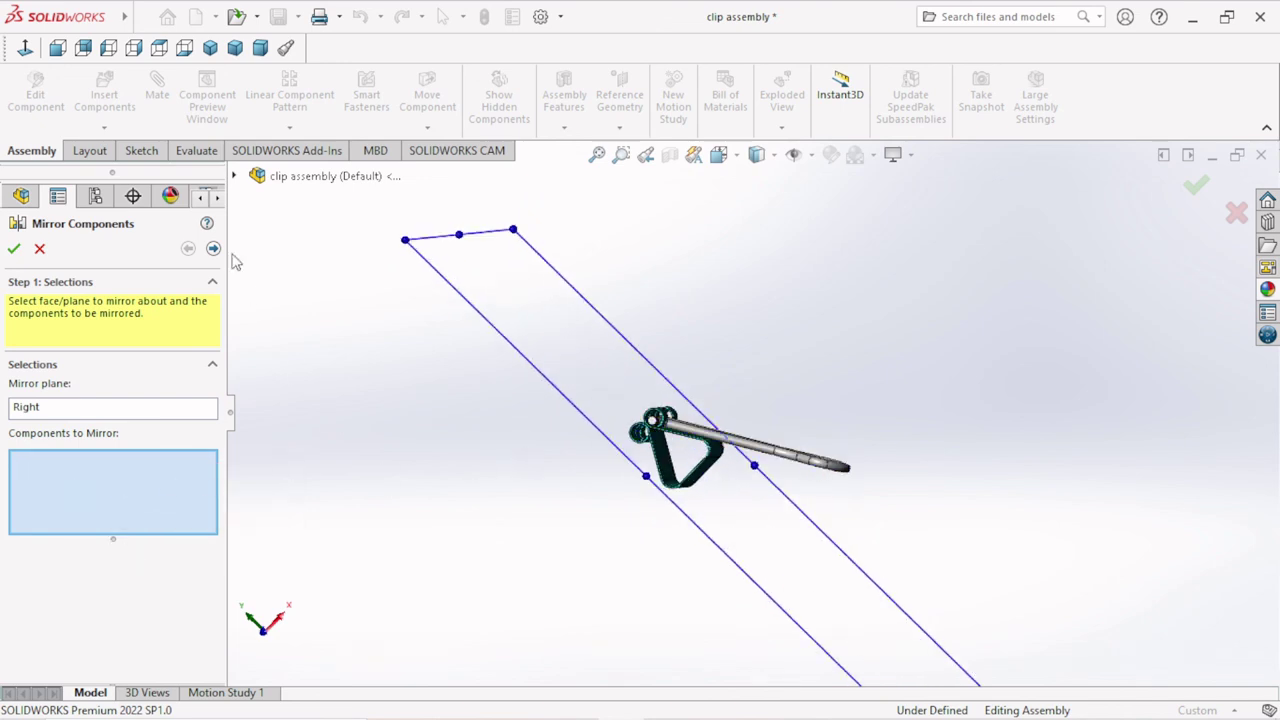
{"action": "left_click", "coordinate": [236, 176]}
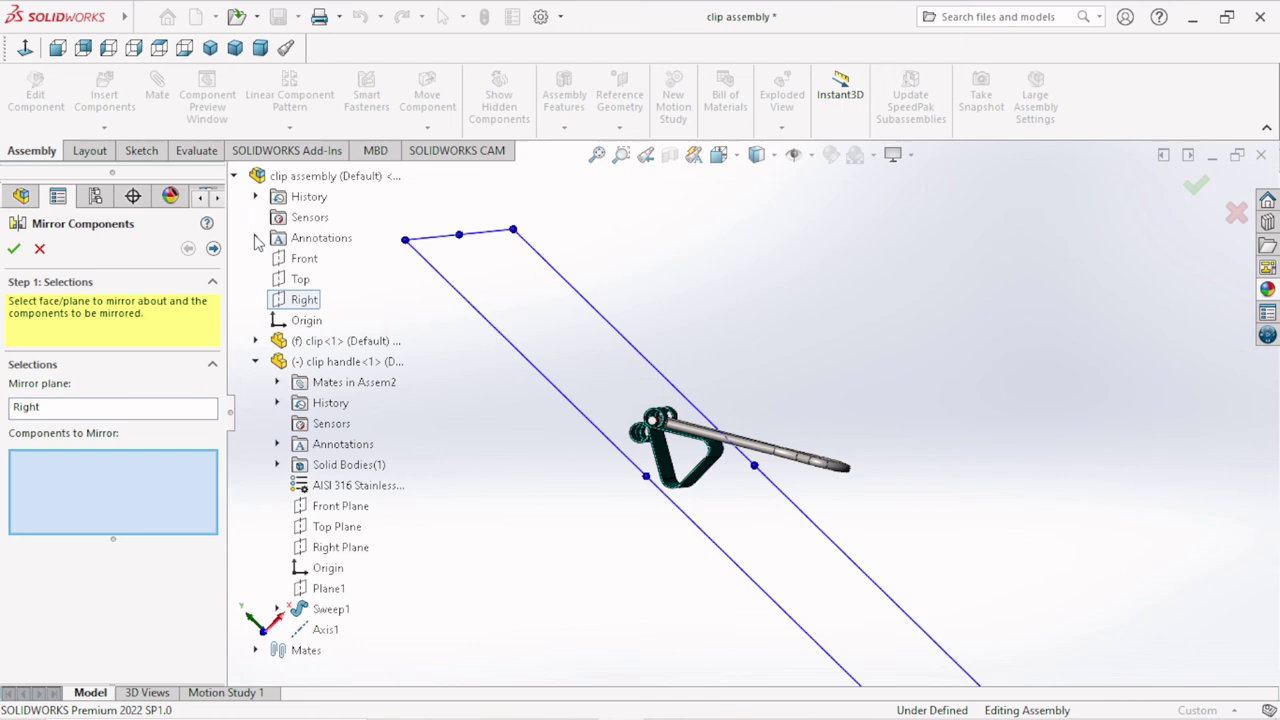
{"action": "left_click", "coordinate": [330, 362]}
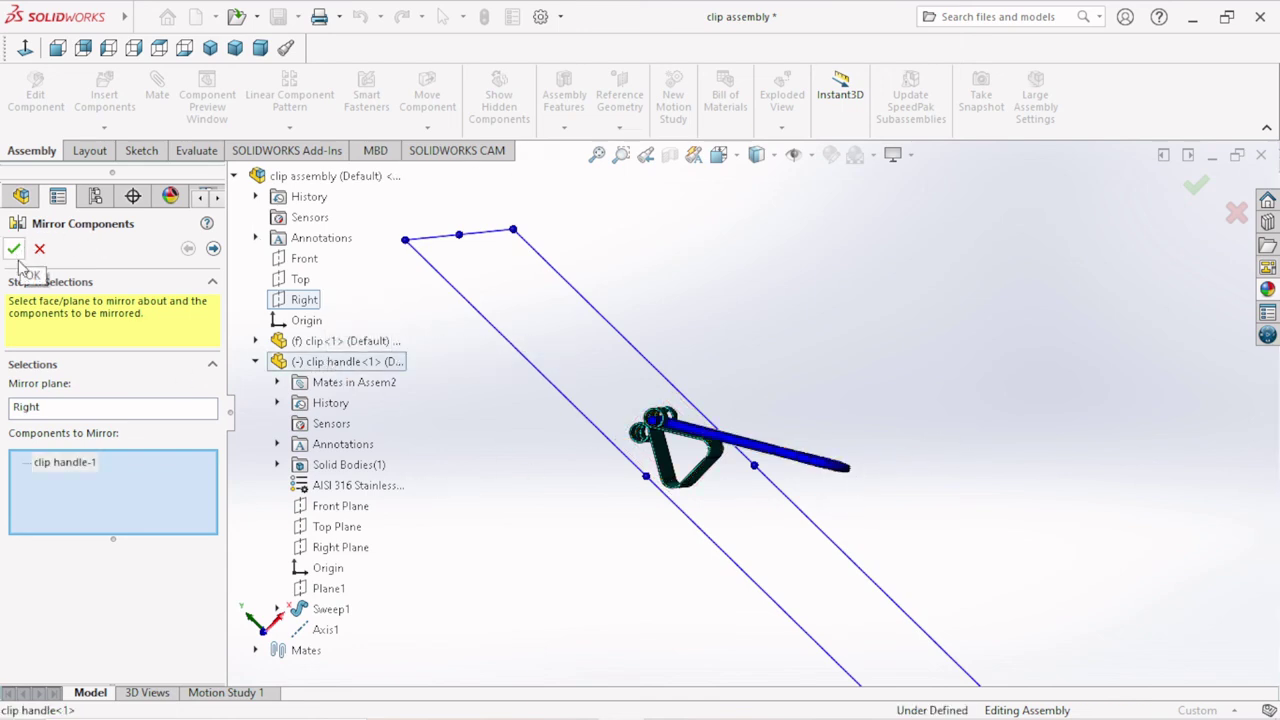
{"action": "left_click", "coordinate": [44, 412]}
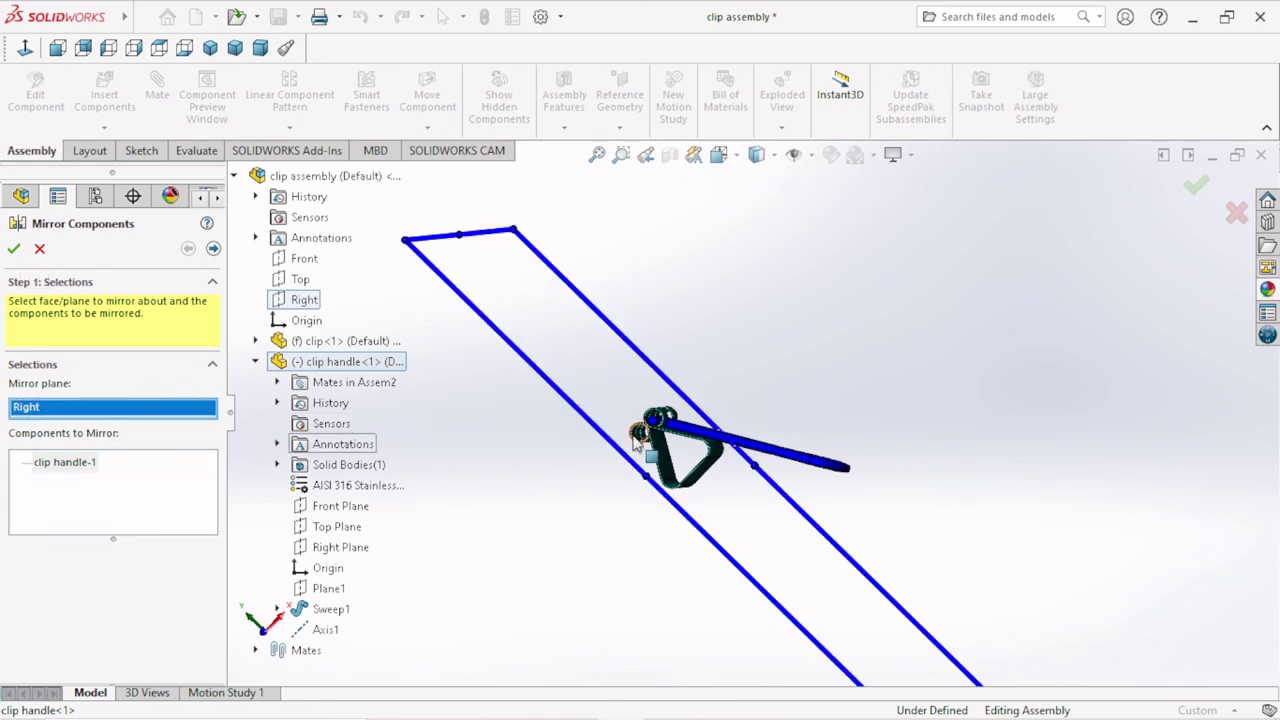
{"action": "mouse_move", "coordinate": [541, 441]}
{"action": "middle_mouse_down"}
{"action": "mouse_move", "coordinate": [531, 429]}
{"action": "mouse_move", "coordinate": [557, 449]}
{"action": "mouse_move", "coordinate": [544, 419]}
{"action": "mouse_move", "coordinate": [520, 415]}
{"action": "middle_mouse_up"}
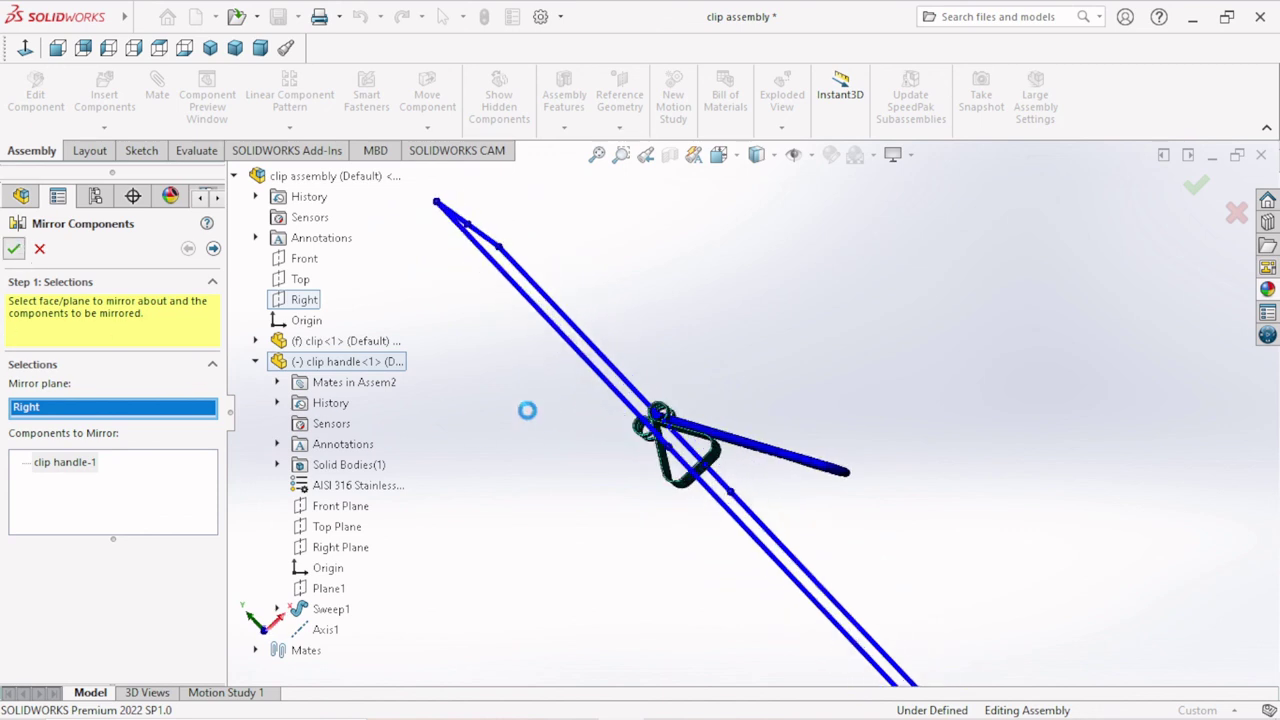
{"action": "key", "text": "Return"}
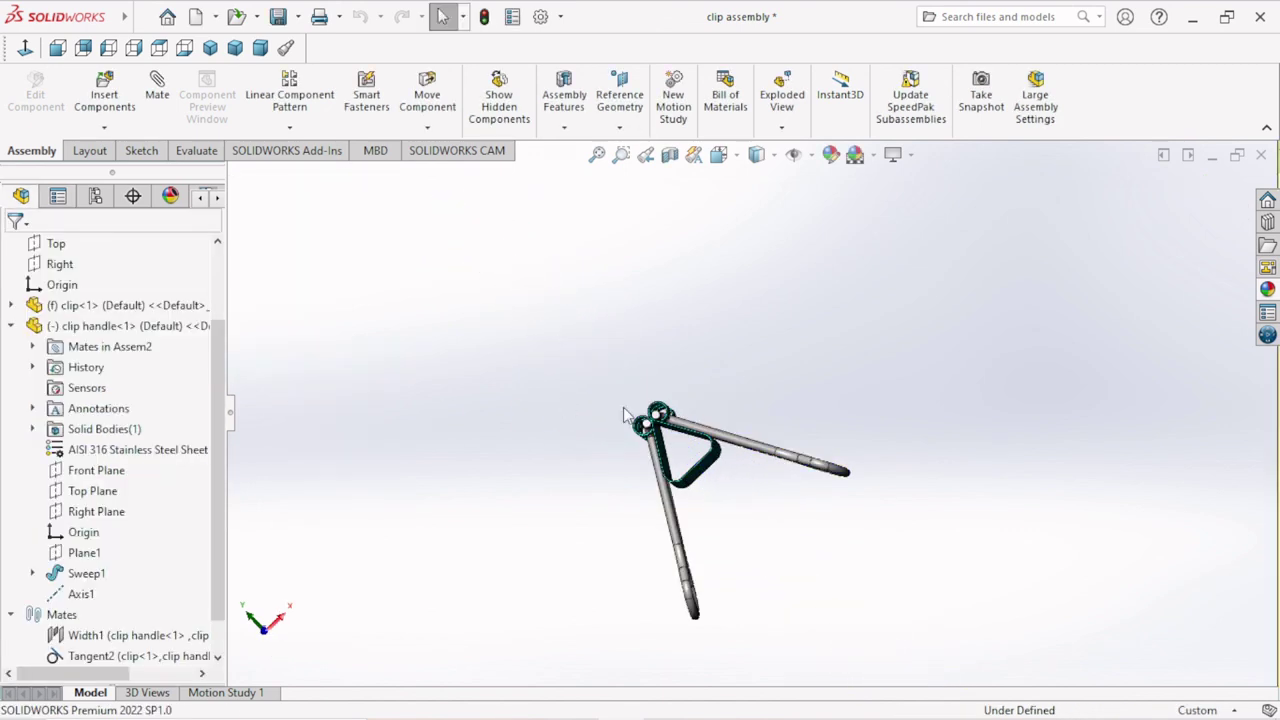
Step: Orbit and zoom the assembly to inspect both wire handles in the hinge
{"action": "scroll", "coordinate": [770, 455], "scroll_direction": "up", "scroll_amount": 3}
{"action": "mouse_move", "coordinate": [869, 488]}
{"action": "middle_mouse_down"}
{"action": "mouse_move", "coordinate": [763, 371]}
{"action": "mouse_move", "coordinate": [631, 360]}
{"action": "mouse_move", "coordinate": [534, 317]}
{"action": "mouse_move", "coordinate": [565, 209]}
{"action": "mouse_move", "coordinate": [629, 243]}
{"action": "middle_mouse_up"}
{"action": "left_click", "coordinate": [443, 17]}
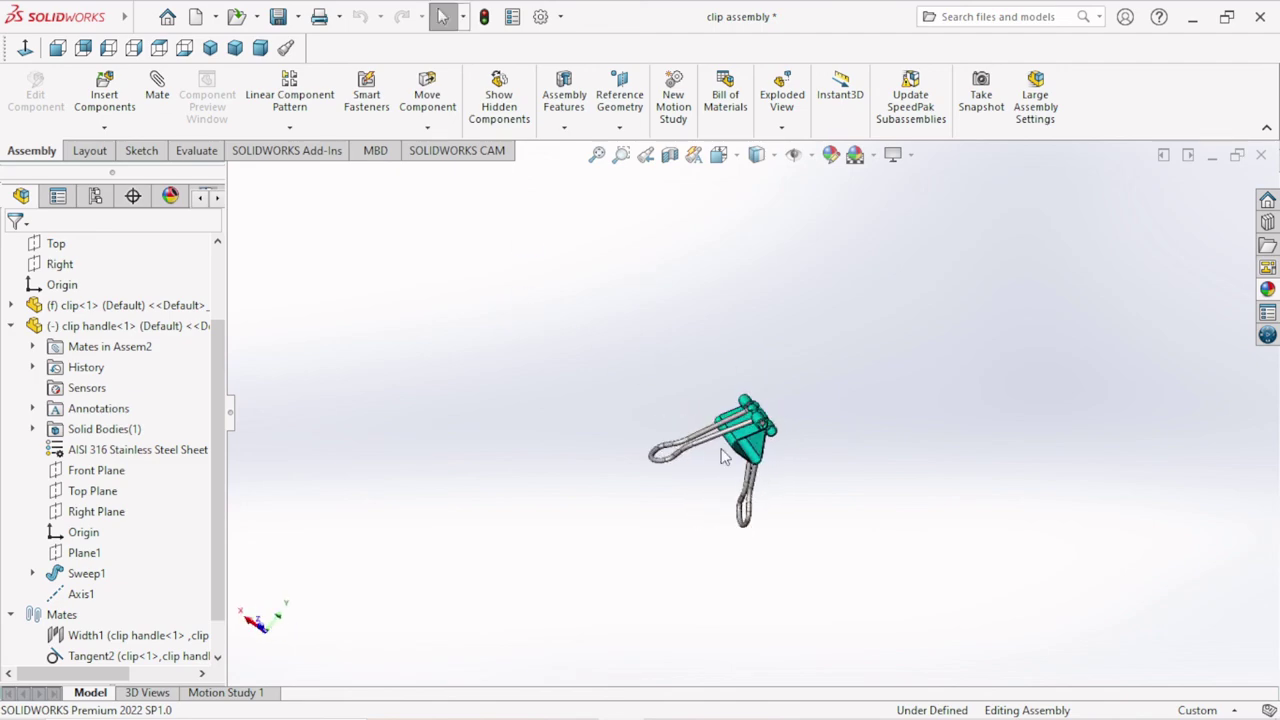
{"action": "scroll", "coordinate": [967, 466], "scroll_direction": "up", "scroll_amount": 2}
{"action": "scroll", "coordinate": [967, 466], "scroll_direction": "up", "scroll_amount": 2}
{"action": "mouse_move", "coordinate": [967, 466]}
{"action": "middle_mouse_down"}
{"action": "mouse_move", "coordinate": [917, 551]}
{"action": "mouse_move", "coordinate": [1057, 443]}
{"action": "mouse_move", "coordinate": [1000, 366]}
{"action": "mouse_move", "coordinate": [850, 300]}
{"action": "mouse_move", "coordinate": [709, 263]}
{"action": "mouse_move", "coordinate": [800, 155]}
{"action": "mouse_move", "coordinate": [988, 3]}
{"action": "mouse_move", "coordinate": [925, 80]}
{"action": "mouse_move", "coordinate": [802, 20]}
{"action": "mouse_move", "coordinate": [656, 368]}
{"action": "mouse_move", "coordinate": [700, 436]}
{"action": "mouse_move", "coordinate": [600, 440]}
{"action": "mouse_move", "coordinate": [523, 466]}
{"action": "mouse_move", "coordinate": [553, 541]}
{"action": "middle_mouse_up"}
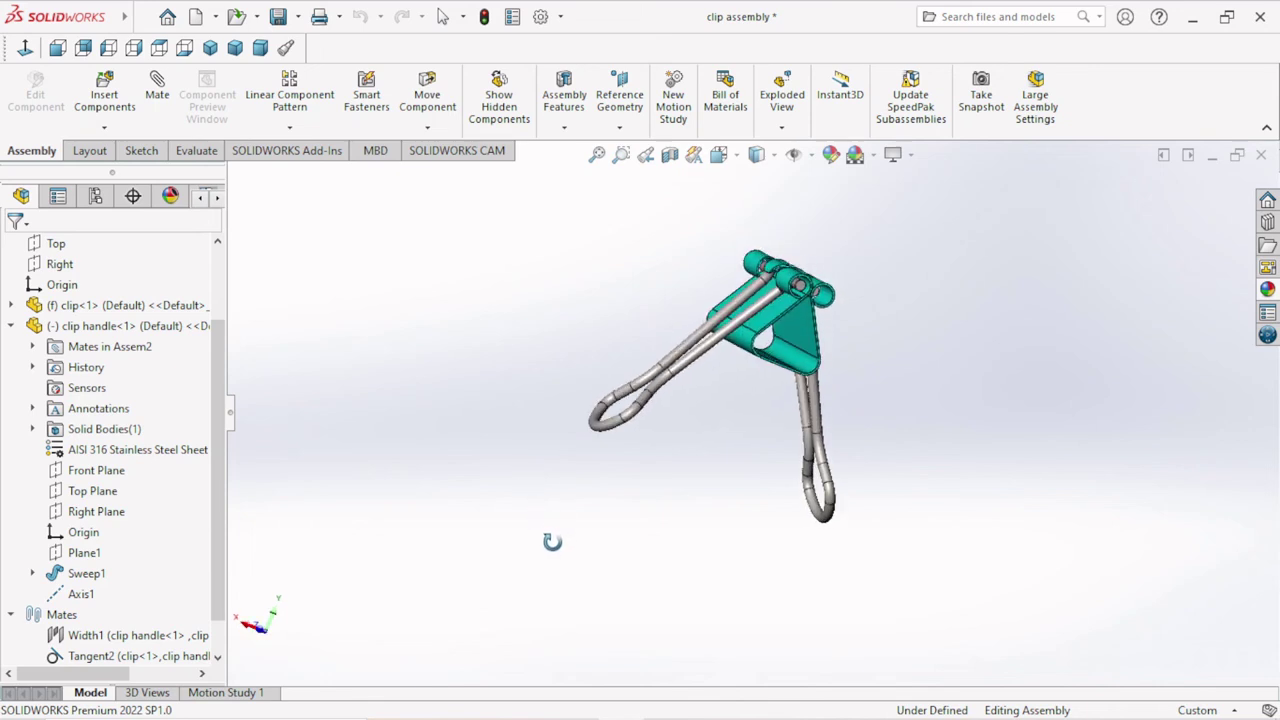
Step: Turn on RealView Graphics for realistic material rendering
{"action": "left_click", "coordinate": [913, 156]}
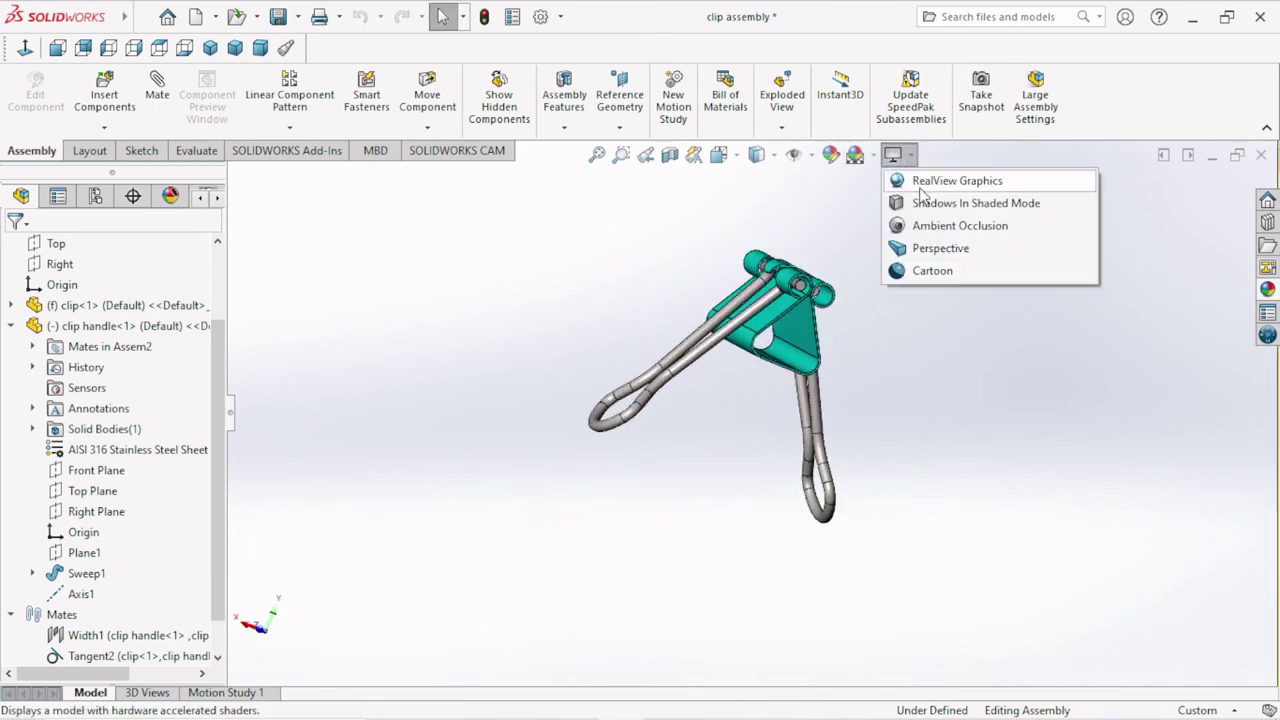
{"action": "left_click", "coordinate": [930, 177]}
{"action": "mouse_move", "coordinate": [935, 393]}
{"action": "middle_mouse_down"}
{"action": "mouse_move", "coordinate": [925, 370]}
{"action": "mouse_move", "coordinate": [869, 506]}
{"action": "mouse_move", "coordinate": [743, 471]}
{"action": "mouse_move", "coordinate": [648, 495]}
{"action": "mouse_move", "coordinate": [669, 291]}
{"action": "mouse_move", "coordinate": [893, 438]}
{"action": "mouse_move", "coordinate": [1008, 537]}
{"action": "mouse_move", "coordinate": [990, 500]}
{"action": "middle_mouse_up"}
{"action": "scroll", "coordinate": [893, 438], "scroll_direction": "down", "scroll_amount": 3}
{"action": "scroll", "coordinate": [893, 438], "scroll_direction": "down", "scroll_amount": 2}
{"action": "scroll", "coordinate": [893, 438], "scroll_direction": "up", "scroll_amount": 5}
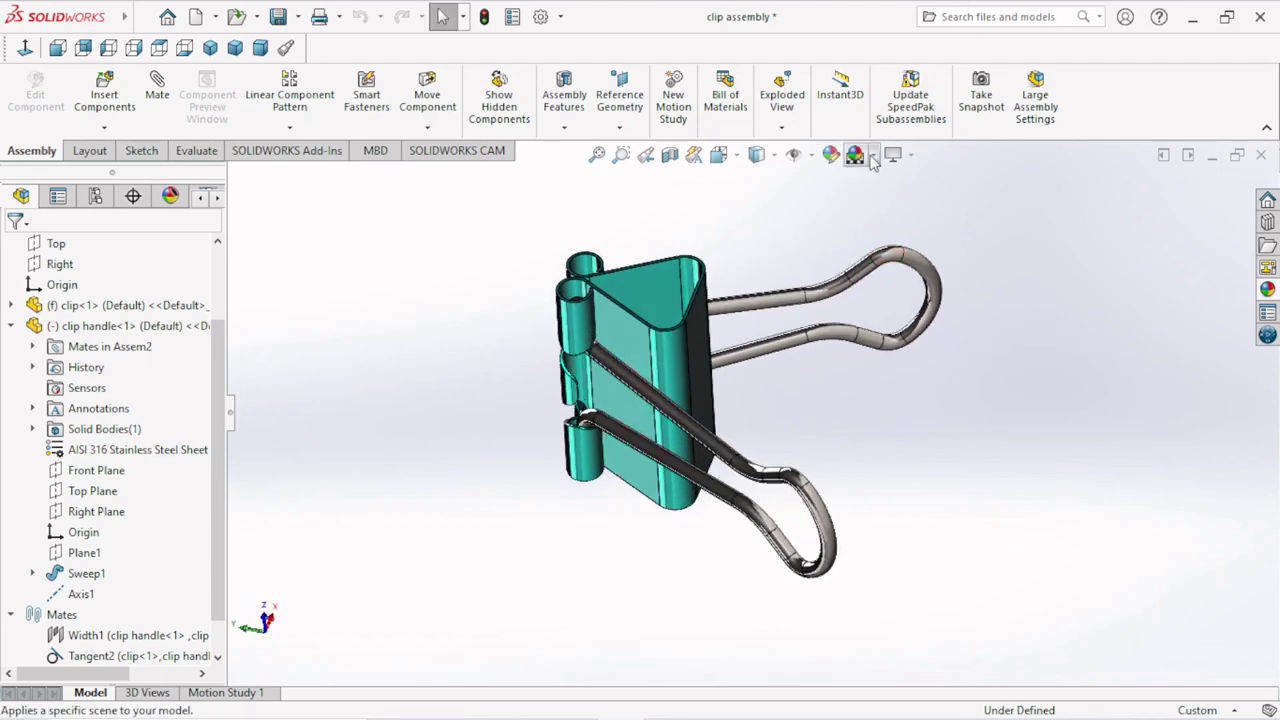
Step: Try the Plain White scene, then apply a grey faded scene background
{"action": "left_click", "coordinate": [875, 155]}
{"action": "left_click", "coordinate": [888, 200]}
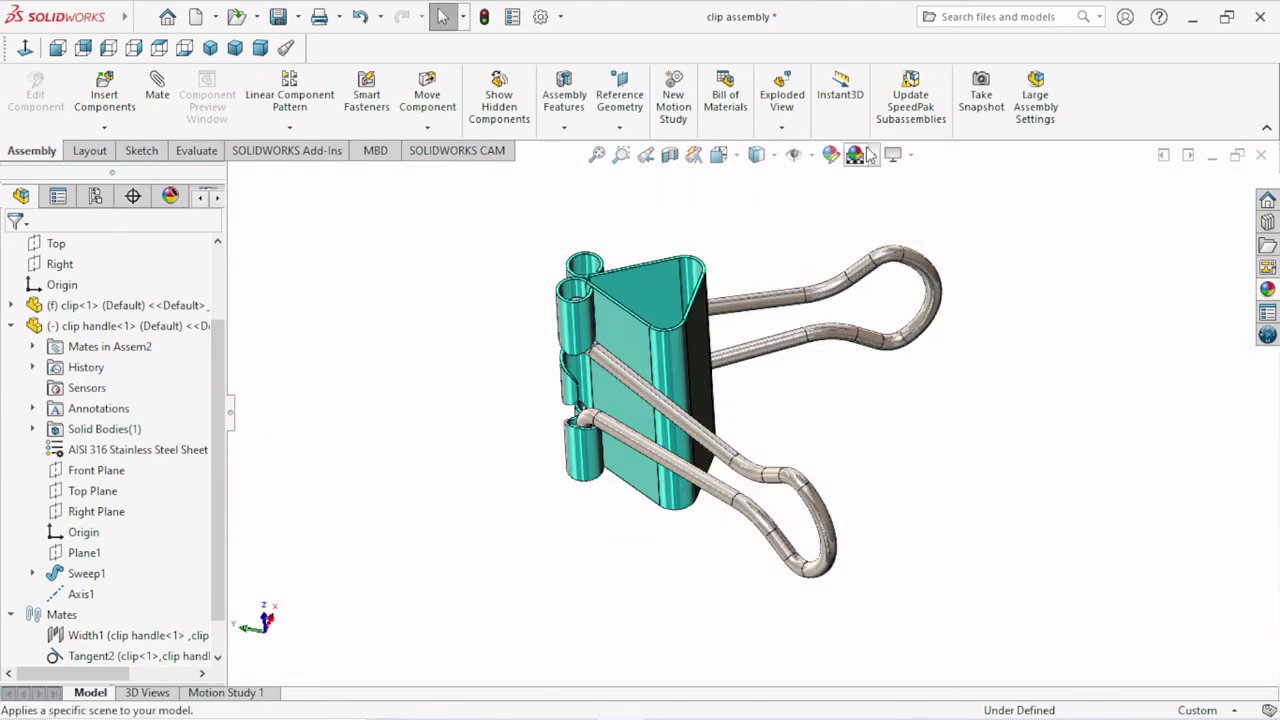
{"action": "mouse_move", "coordinate": [843, 343]}
{"action": "middle_mouse_down"}
{"action": "mouse_move", "coordinate": [743, 300]}
{"action": "mouse_move", "coordinate": [871, 220]}
{"action": "middle_mouse_up"}
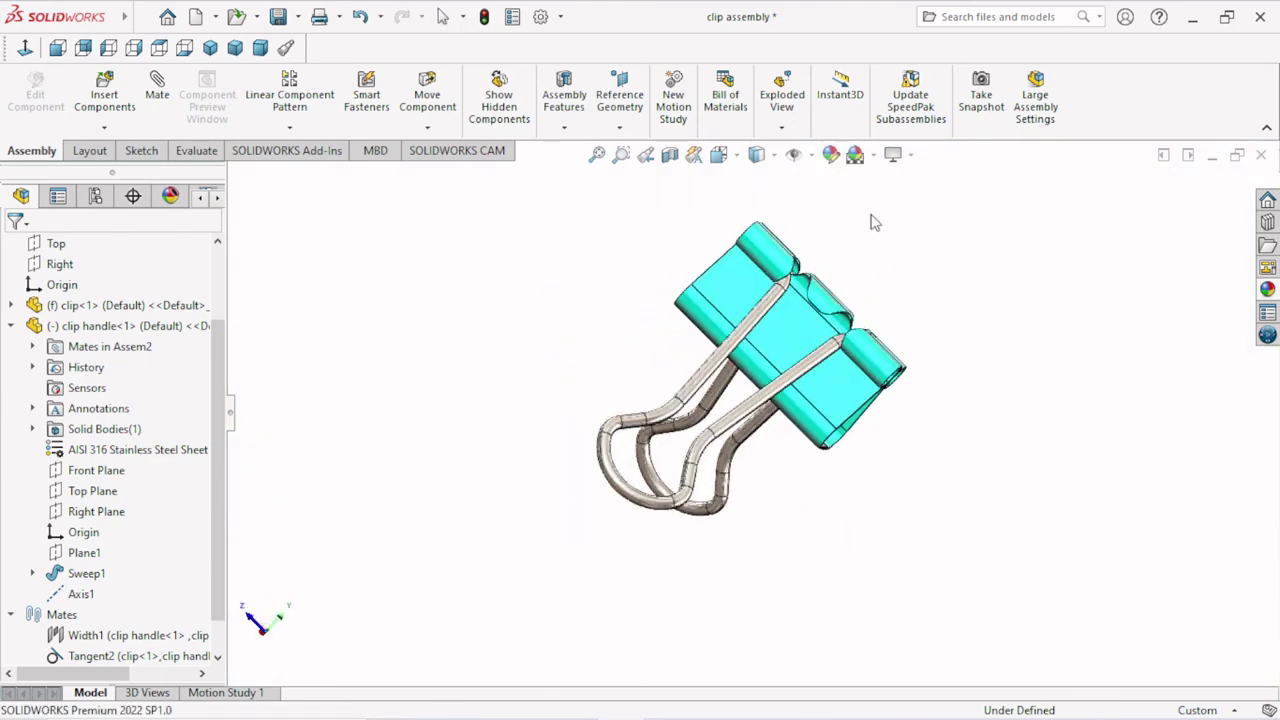
{"action": "left_click", "coordinate": [875, 155]}
{"action": "left_click", "coordinate": [896, 249]}
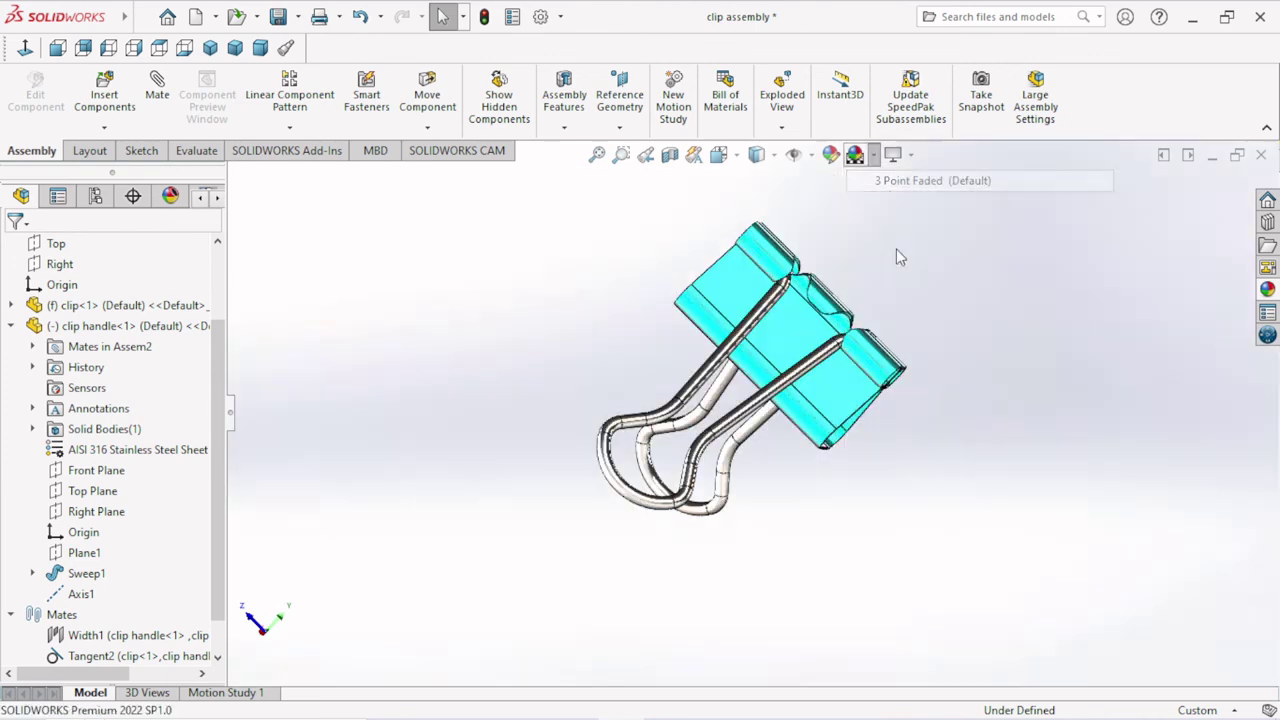
{"action": "scroll", "coordinate": [850, 290], "scroll_direction": "up", "scroll_amount": 5}
{"action": "mouse_move", "coordinate": [812, 325]}
{"action": "middle_mouse_down"}
{"action": "mouse_move", "coordinate": [898, 443]}
{"action": "mouse_move", "coordinate": [646, 343]}
{"action": "mouse_move", "coordinate": [646, 491]}
{"action": "middle_mouse_up"}
{"action": "scroll", "coordinate": [893, 293], "scroll_direction": "down", "scroll_amount": 3}
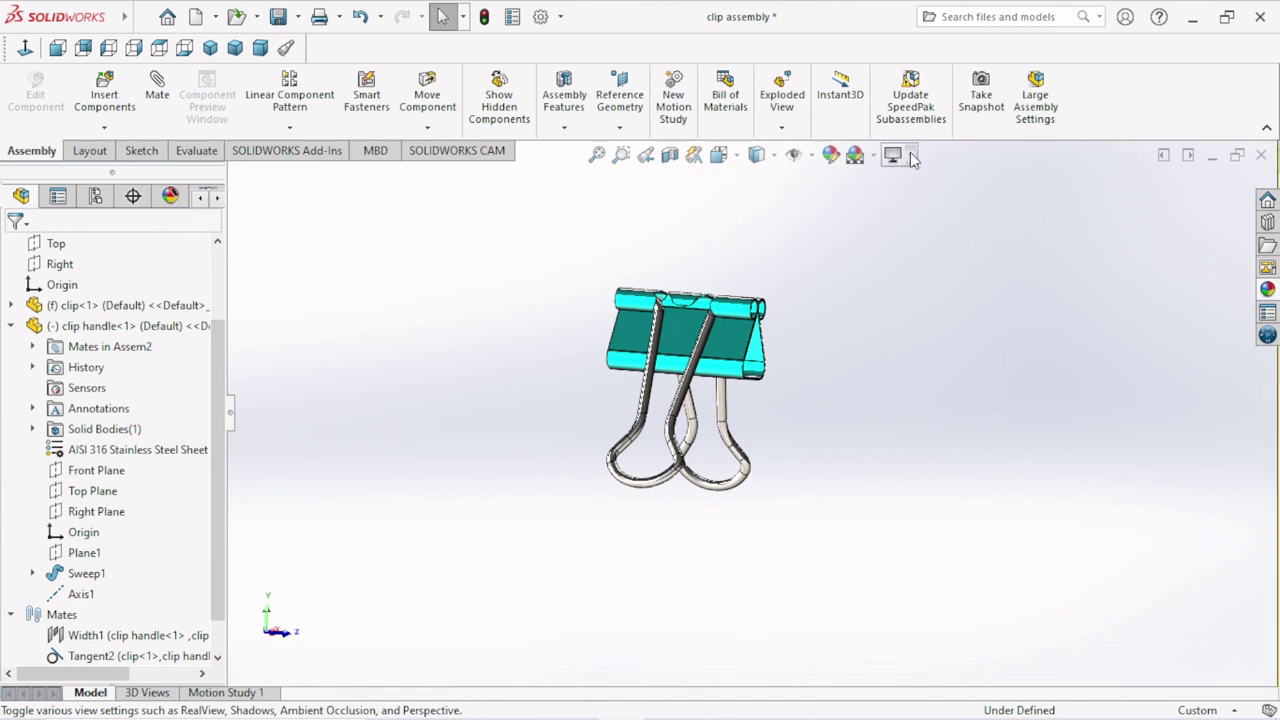
Step: Enable Shadows In Shaded Mode under the model
{"action": "left_click", "coordinate": [912, 155]}
{"action": "left_click", "coordinate": [930, 200]}
{"action": "scroll", "coordinate": [881, 428], "scroll_direction": "up", "scroll_amount": 4}
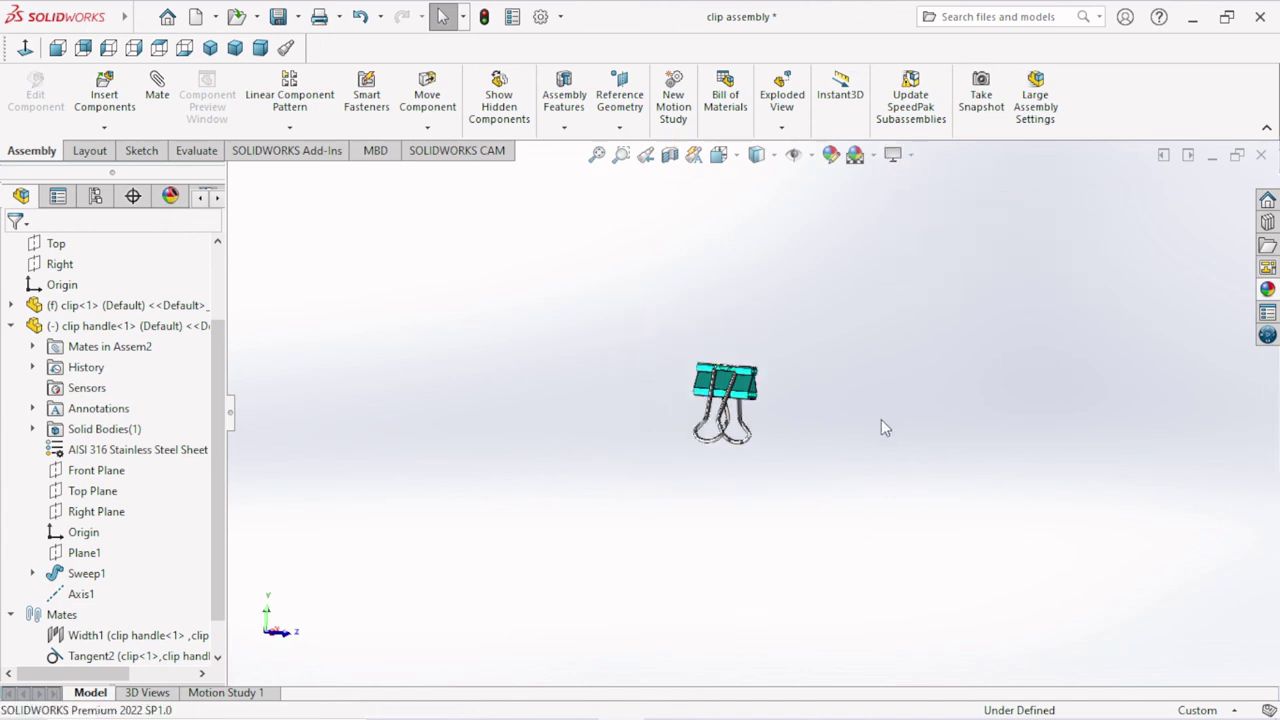
{"action": "mouse_move", "coordinate": [881, 428]}
{"action": "middle_mouse_down"}
{"action": "mouse_move", "coordinate": [743, 509]}
{"action": "mouse_move", "coordinate": [603, 387]}
{"action": "middle_mouse_up"}
{"action": "middle_click_drag", "start_coordinate": [745, 289], "coordinate": [679, 363]}
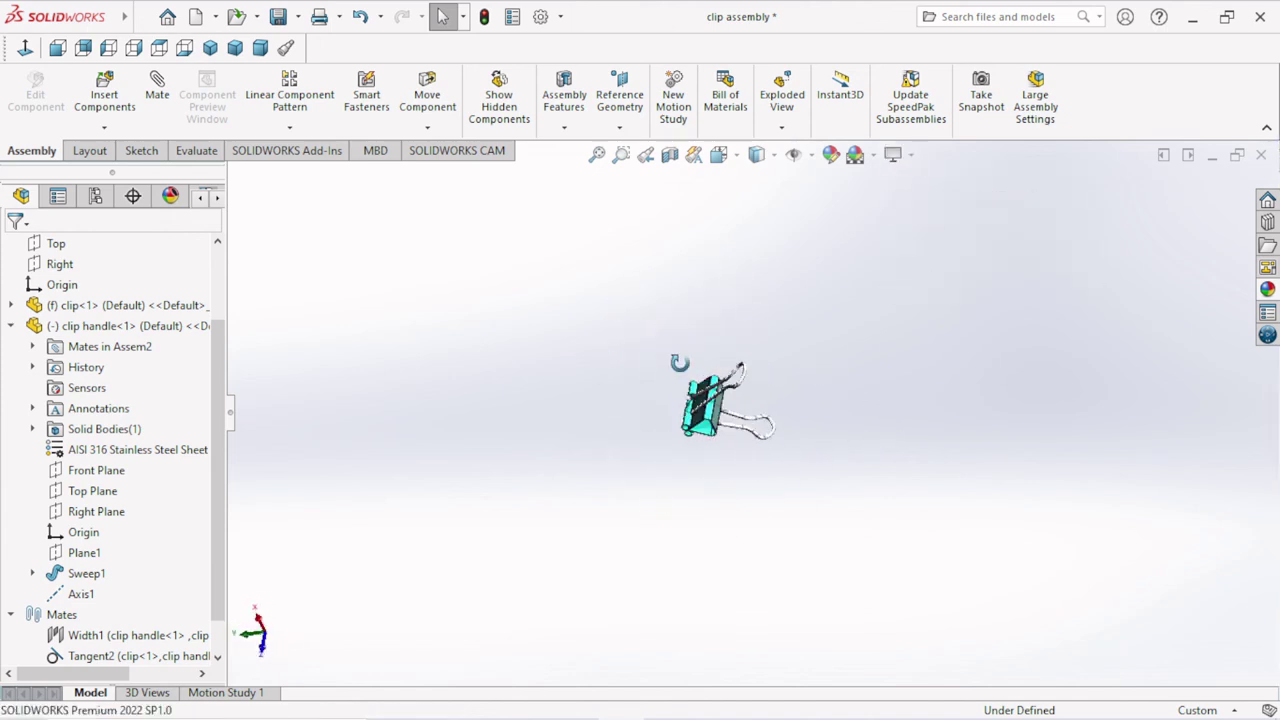
{"action": "scroll", "coordinate": [864, 372], "scroll_direction": "down", "scroll_amount": 3}
{"action": "scroll", "coordinate": [864, 372], "scroll_direction": "down", "scroll_amount": 2}
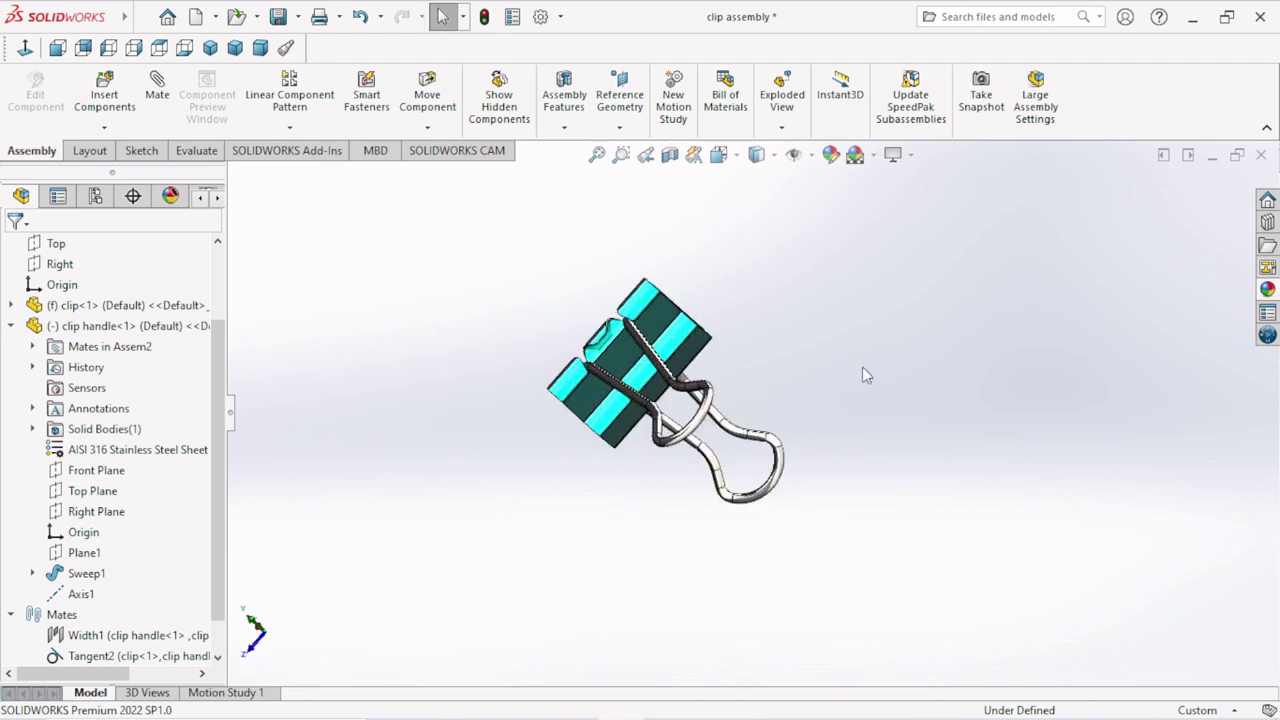
Step: Toggle RealView Graphics off and back on, then show the clip in Isometric view
{"action": "left_click", "coordinate": [895, 155]}
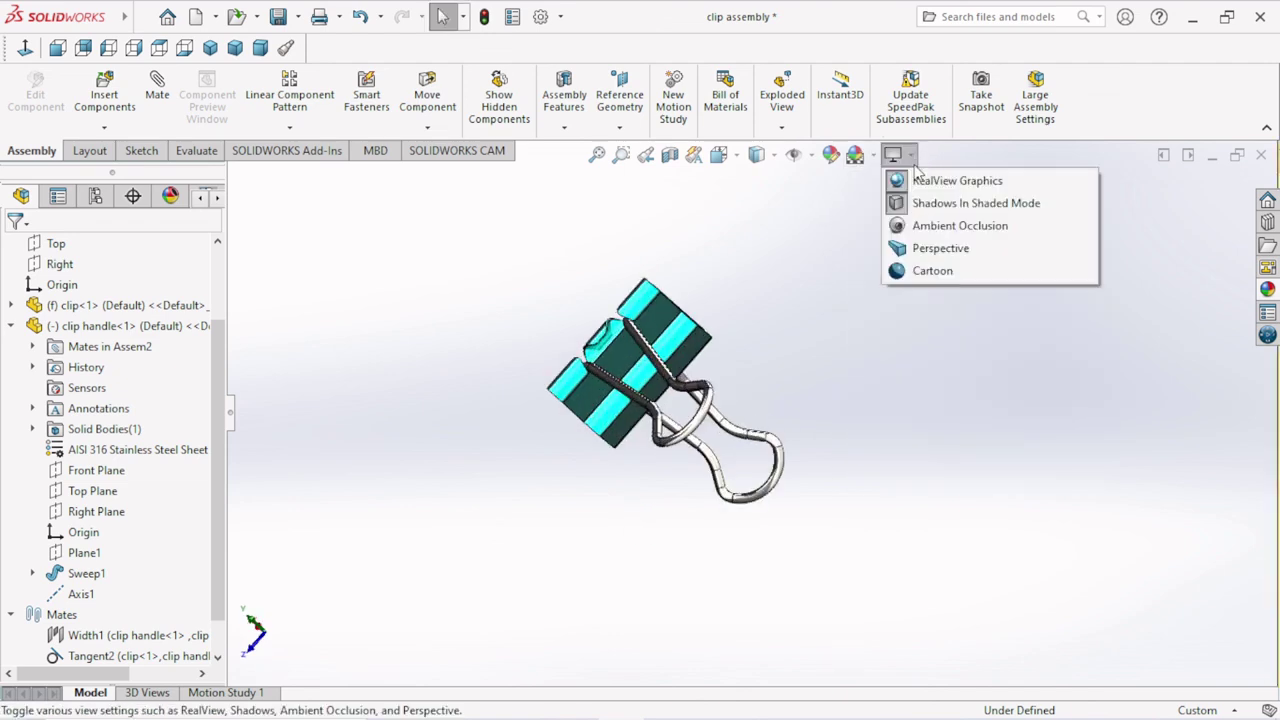
{"action": "left_click", "coordinate": [940, 180]}
{"action": "scroll", "coordinate": [760, 425], "scroll_direction": "down", "scroll_amount": 2}
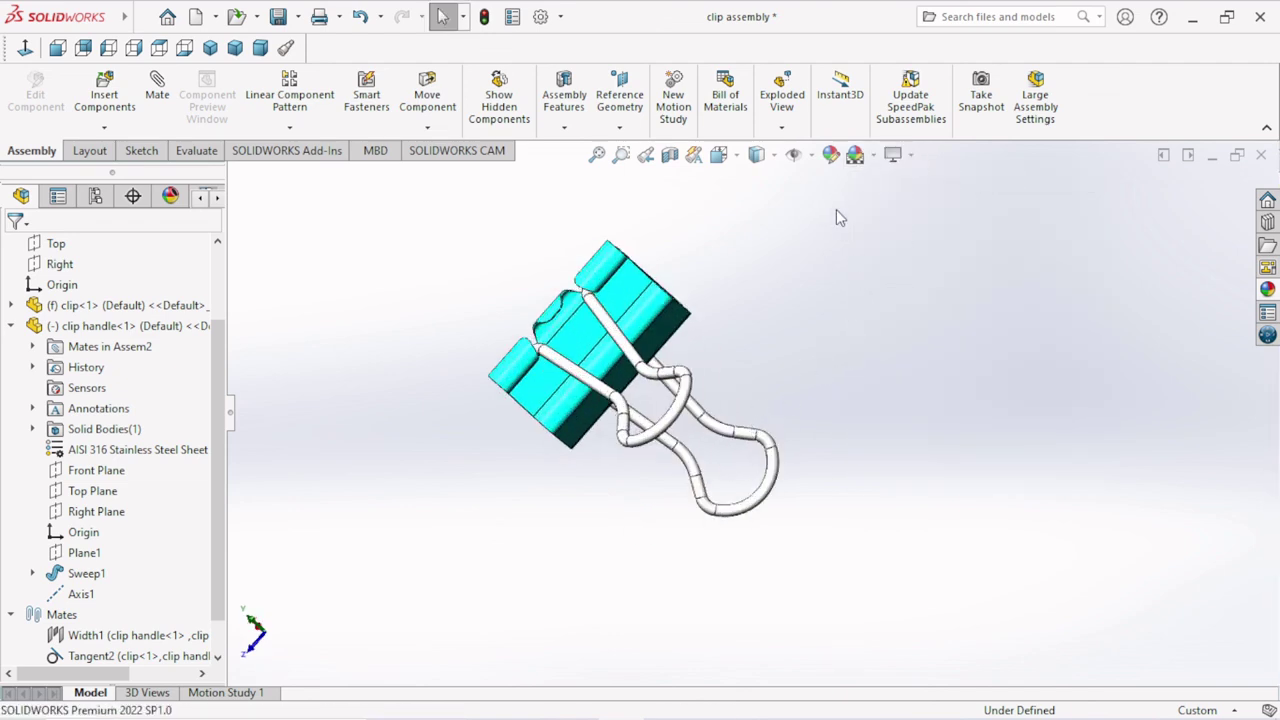
{"action": "left_click", "coordinate": [912, 155]}
{"action": "left_click", "coordinate": [940, 180]}
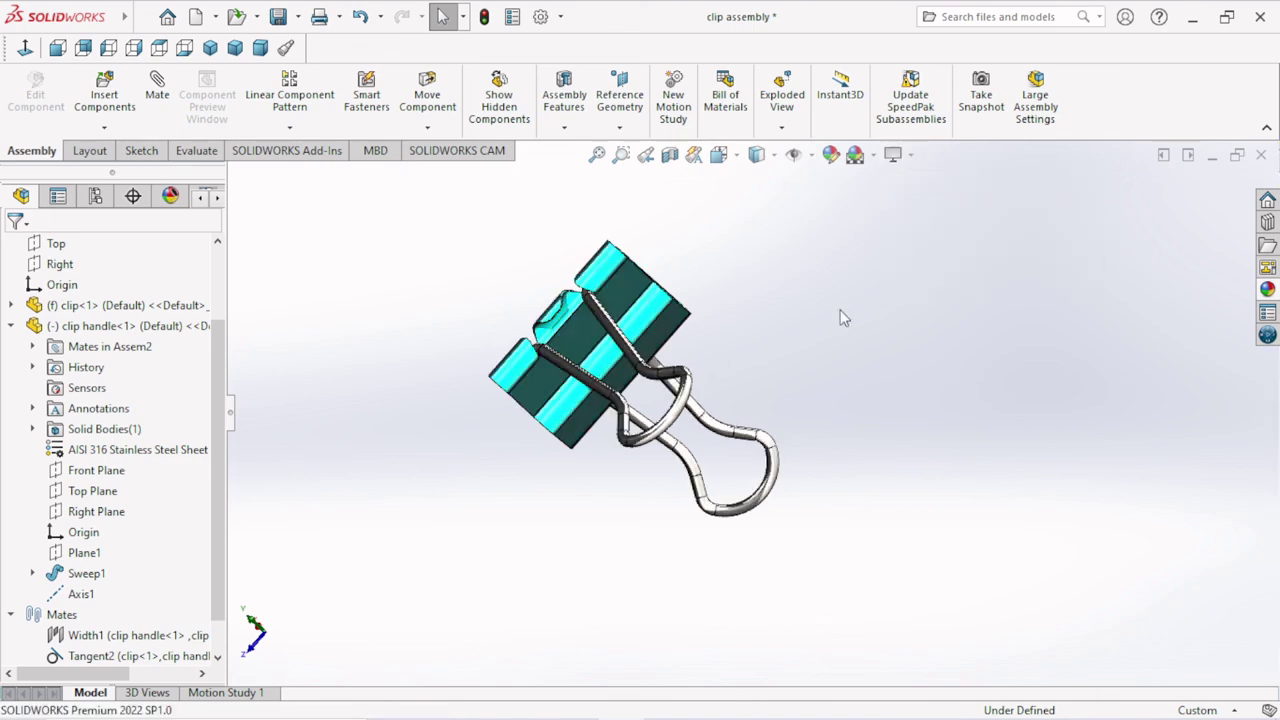
{"action": "scroll", "coordinate": [843, 314], "scroll_direction": "up", "scroll_amount": 2}
{"action": "scroll", "coordinate": [771, 354], "scroll_direction": "down", "scroll_amount": 2}
{"action": "mouse_move", "coordinate": [771, 354]}
{"action": "middle_mouse_down"}
{"action": "mouse_move", "coordinate": [783, 397]}
{"action": "mouse_move", "coordinate": [740, 385]}
{"action": "middle_mouse_up"}
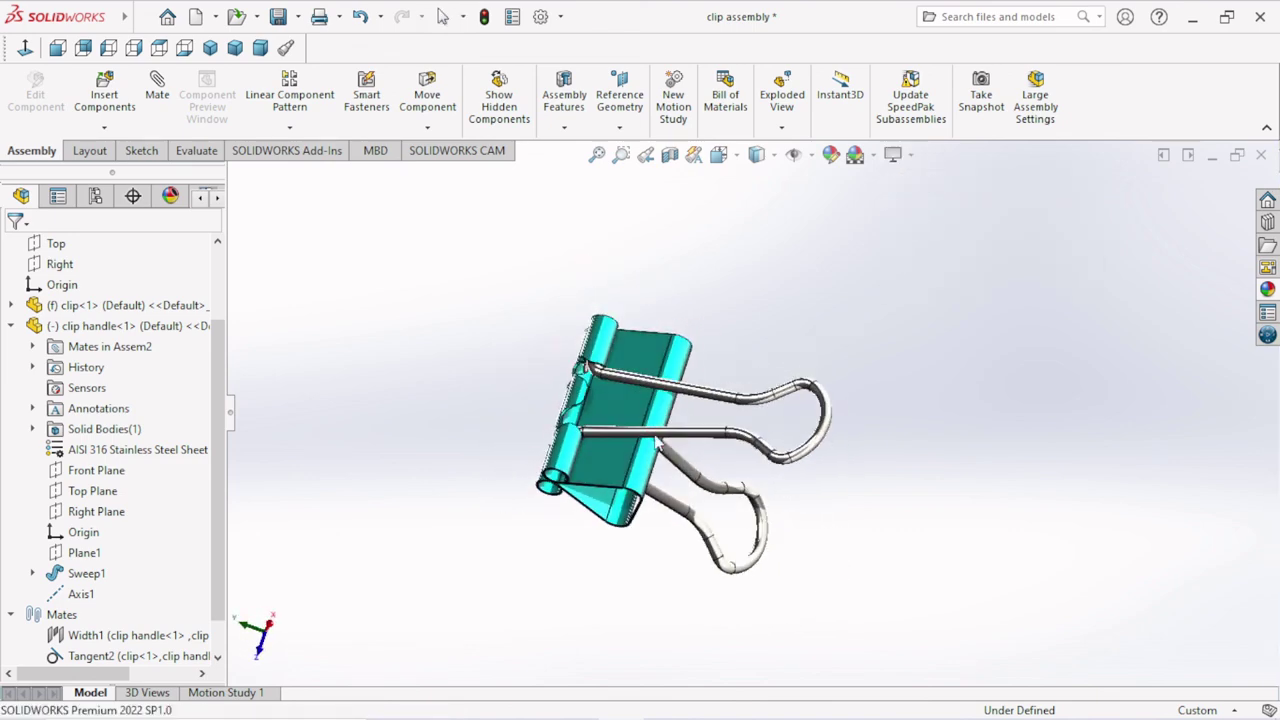
{"action": "left_click", "coordinate": [210, 48]}
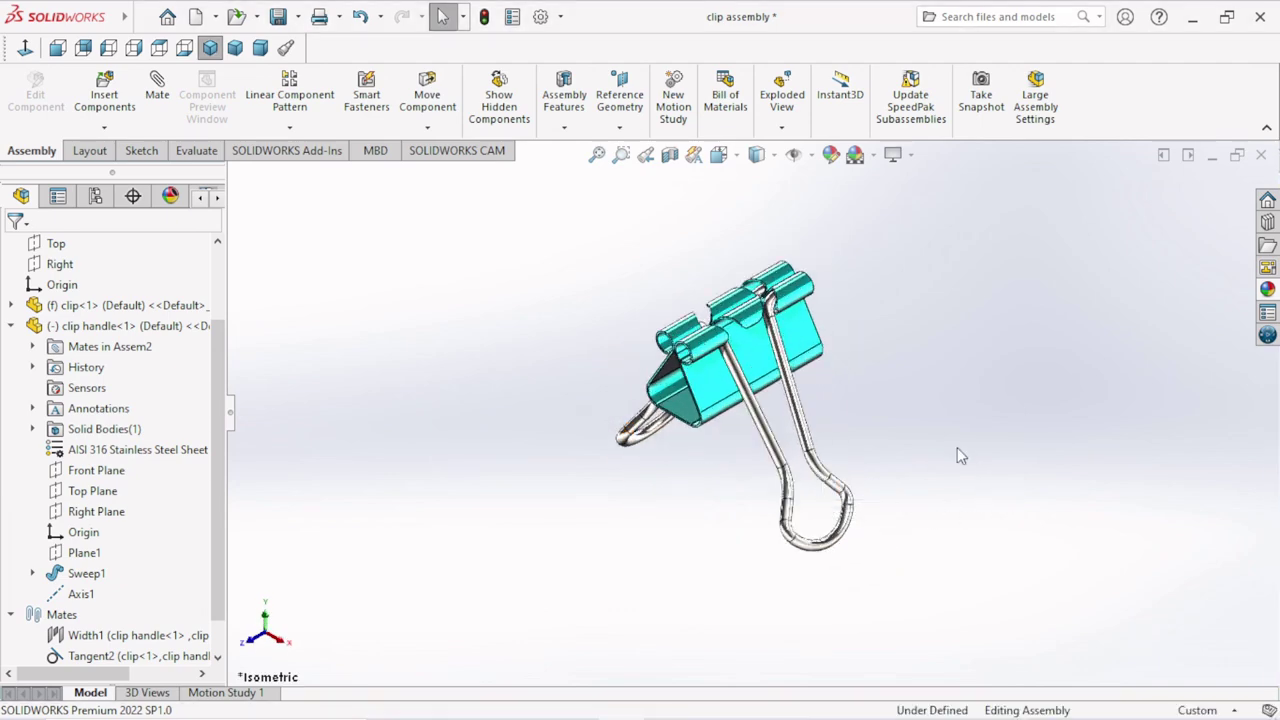
Step: Cycle the clip through Front, Back, Left, Right, Top, Bottom, Isometric and Dimetric views
{"action": "mouse_move", "coordinate": [957, 447]}
{"action": "middle_mouse_down"}
{"action": "mouse_move", "coordinate": [834, 466]}
{"action": "mouse_move", "coordinate": [690, 390]}
{"action": "mouse_move", "coordinate": [766, 586]}
{"action": "middle_mouse_up"}
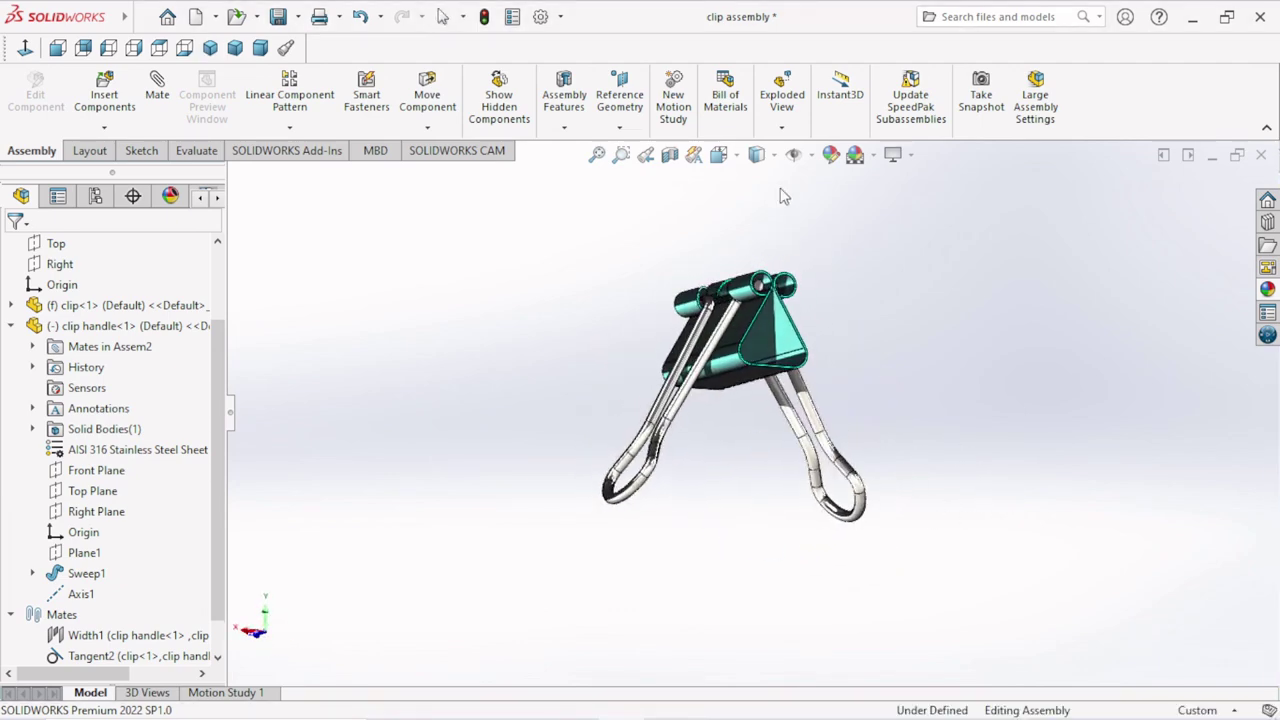
{"action": "mouse_move", "coordinate": [777, 194]}
{"action": "middle_mouse_down"}
{"action": "mouse_move", "coordinate": [842, 395]}
{"action": "mouse_move", "coordinate": [775, 430]}
{"action": "middle_mouse_up"}
{"action": "scroll", "coordinate": [775, 430], "scroll_direction": "down", "scroll_amount": 3}
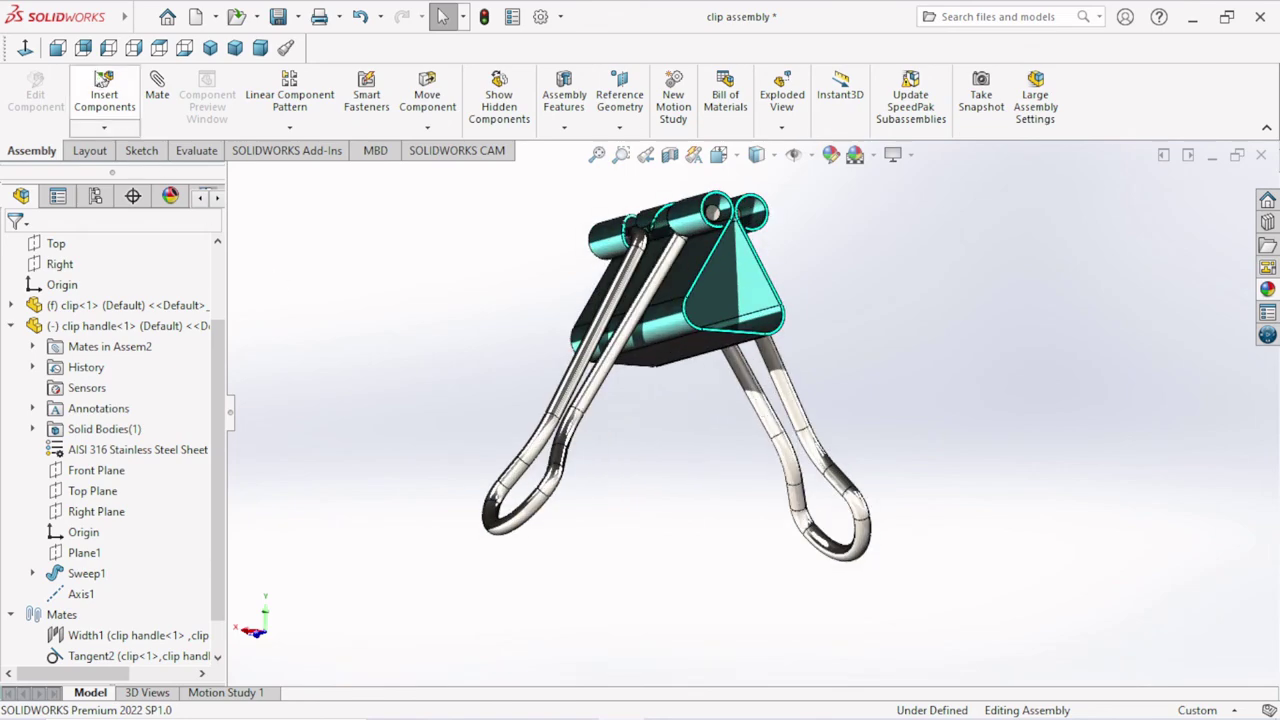
{"action": "left_click", "coordinate": [58, 49]}
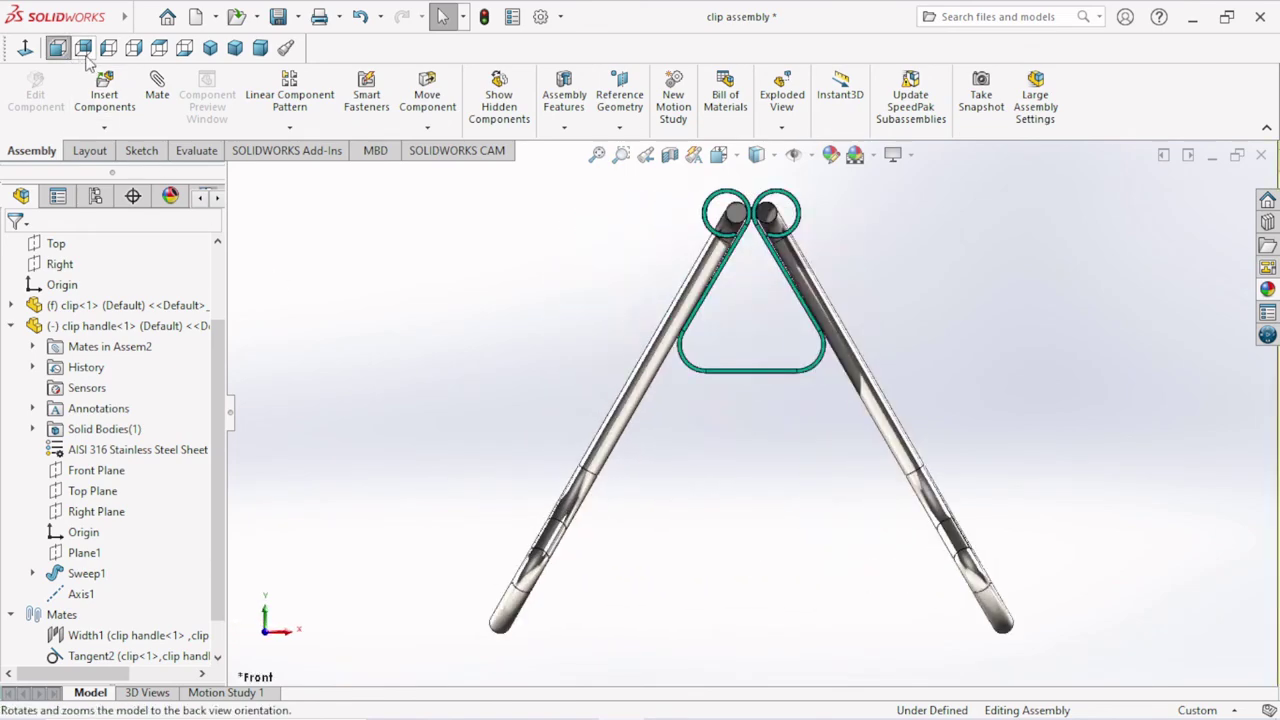
{"action": "left_click", "coordinate": [86, 56]}
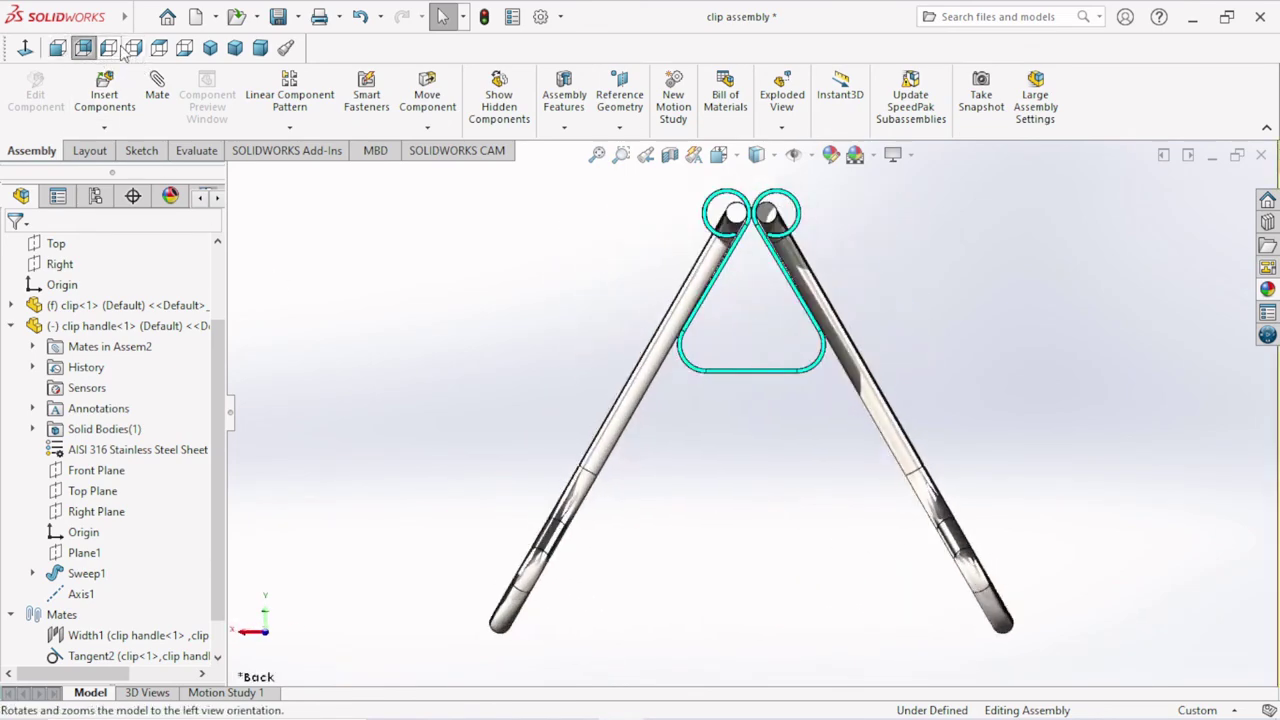
{"action": "left_click", "coordinate": [120, 51]}
{"action": "left_click", "coordinate": [134, 49]}
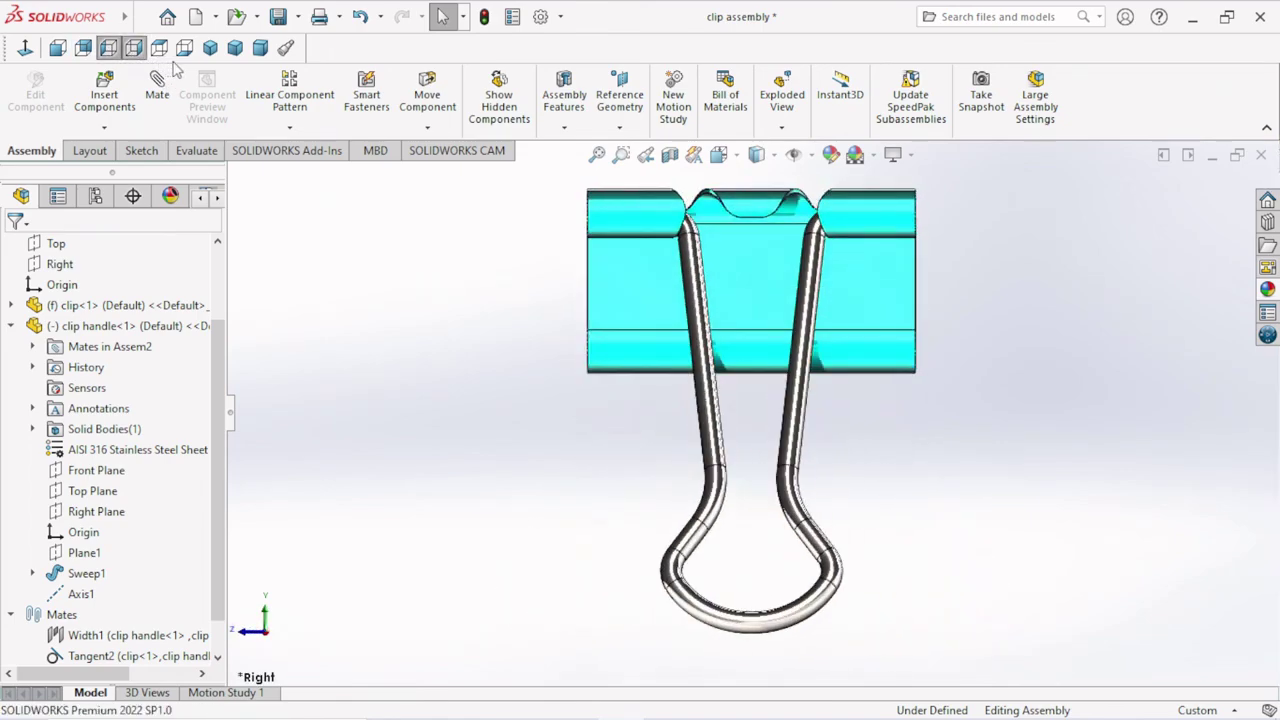
{"action": "left_click", "coordinate": [161, 51]}
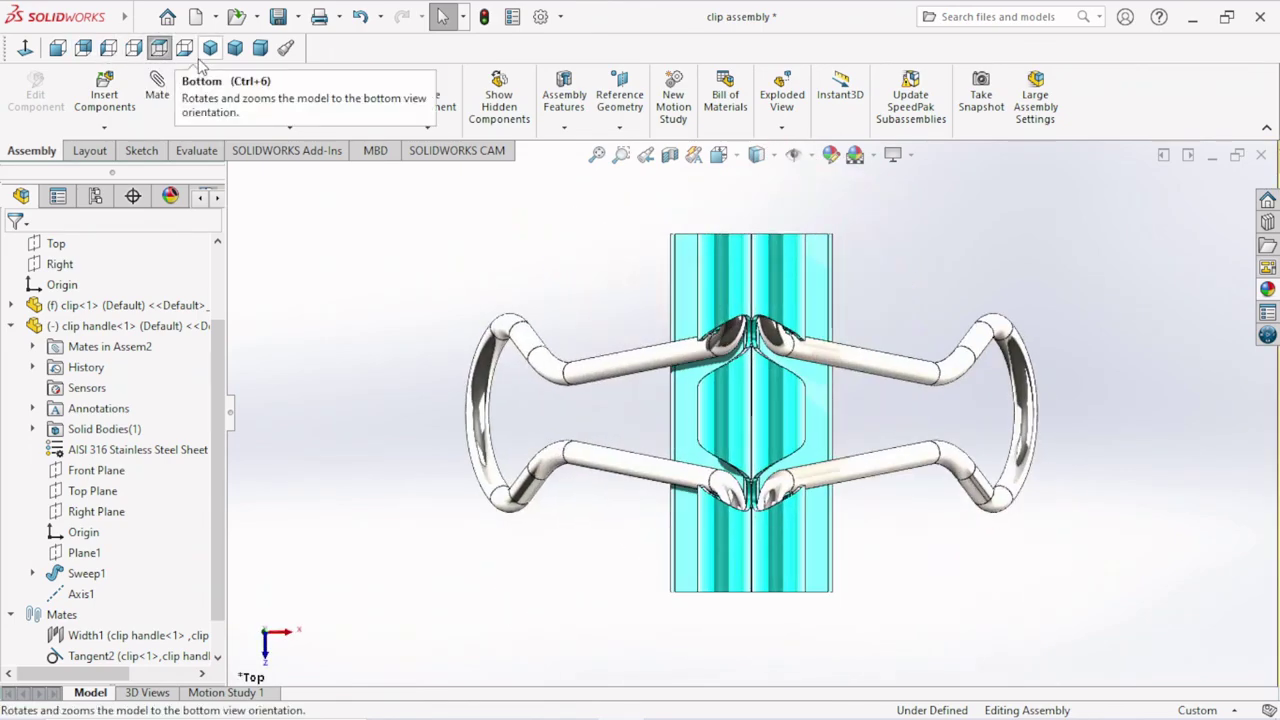
{"action": "left_click", "coordinate": [185, 49]}
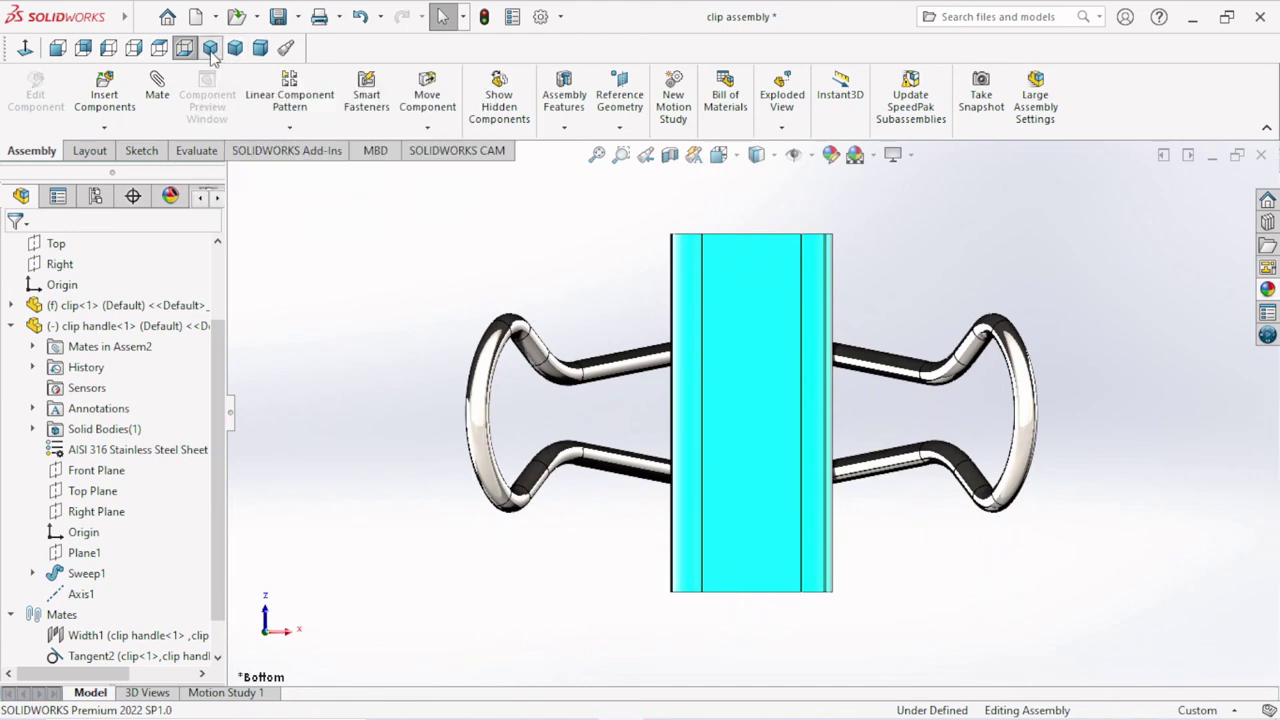
{"action": "left_click", "coordinate": [210, 48]}
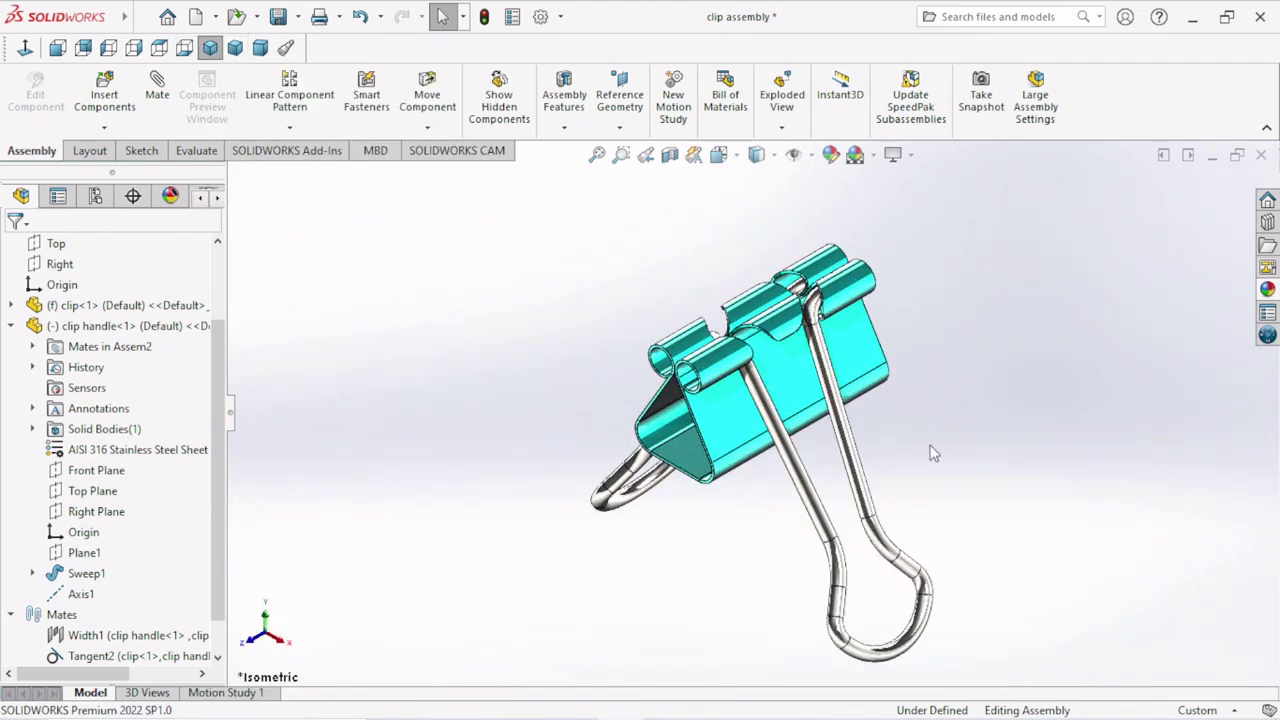
{"action": "middle_click_drag", "start_coordinate": [935, 452], "coordinate": [800, 420]}
{"action": "left_click", "coordinate": [236, 49]}
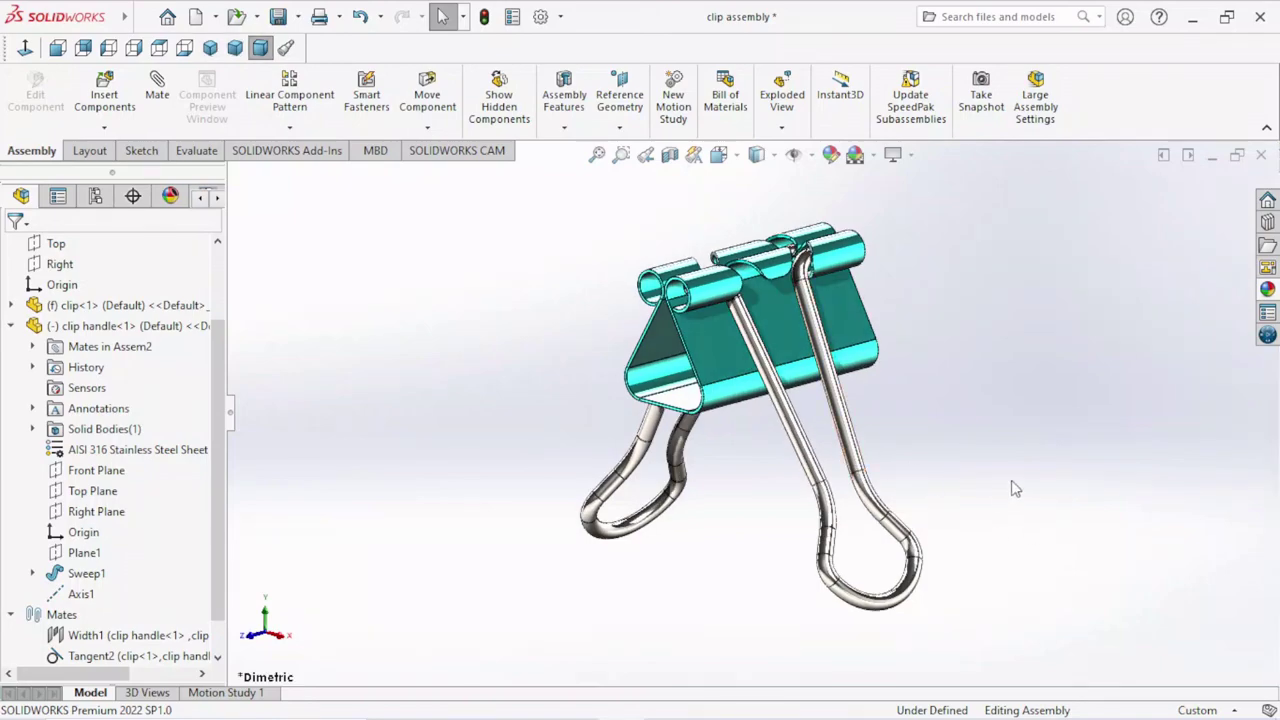
{"action": "mouse_move", "coordinate": [1012, 482]}
{"action": "middle_mouse_down"}
{"action": "mouse_move", "coordinate": [846, 170]}
{"action": "mouse_move", "coordinate": [934, 344]}
{"action": "mouse_move", "coordinate": [844, 214]}
{"action": "mouse_move", "coordinate": [943, 223]}
{"action": "mouse_move", "coordinate": [991, 177]}
{"action": "mouse_move", "coordinate": [875, 70]}
{"action": "mouse_move", "coordinate": [929, 194]}
{"action": "mouse_move", "coordinate": [877, 243]}
{"action": "mouse_move", "coordinate": [862, 160]}
{"action": "mouse_move", "coordinate": [937, 220]}
{"action": "mouse_move", "coordinate": [971, 314]}
{"action": "middle_mouse_up"}
Step: Replace the grey faded scene with Plain White from the heads-up scene list, then zoom in
{"action": "scroll", "coordinate": [837, 449], "scroll_direction": "up", "scroll_amount": 3}
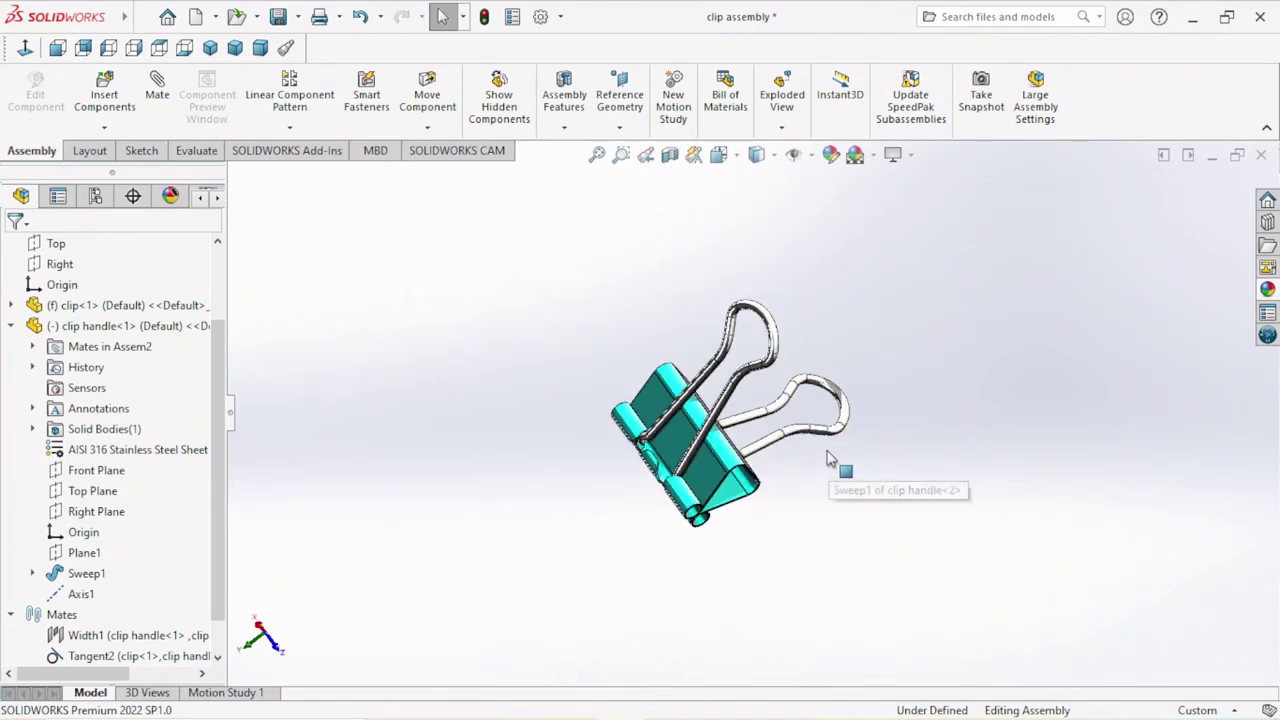
{"action": "scroll", "coordinate": [772, 422], "scroll_direction": "down", "scroll_amount": 2}
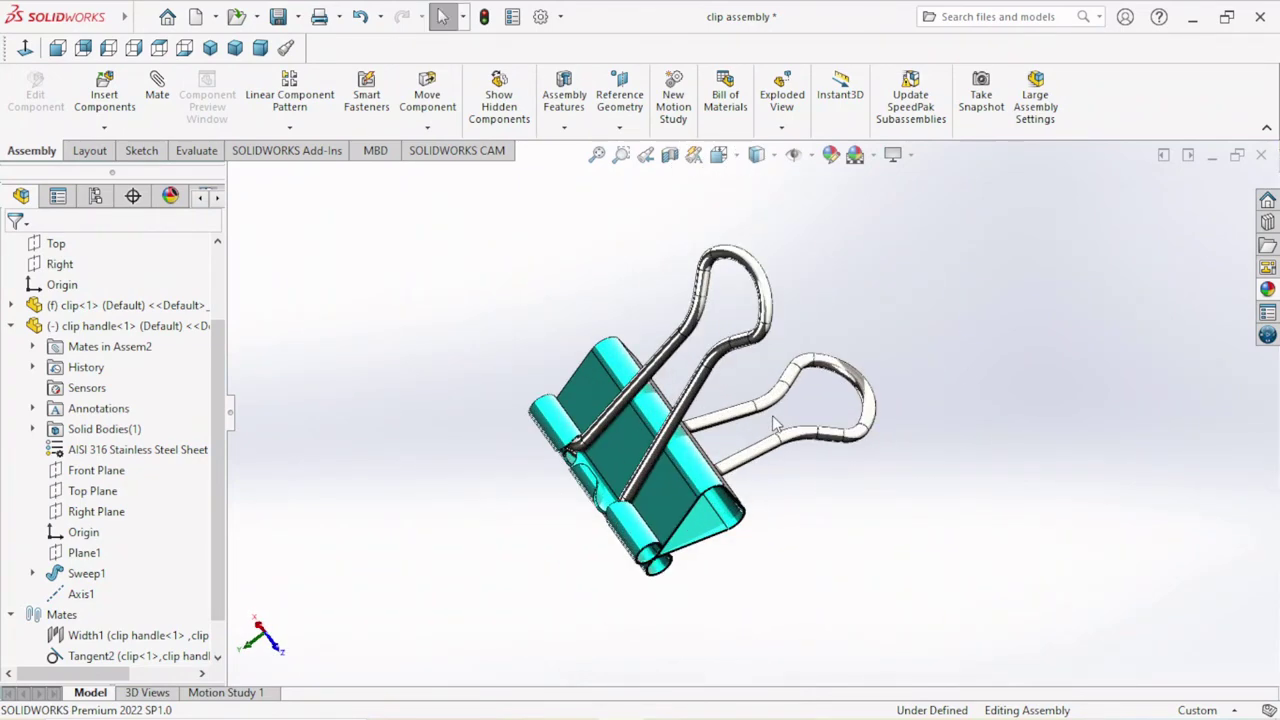
{"action": "left_click", "coordinate": [893, 155]}
{"action": "left_click", "coordinate": [857, 155]}
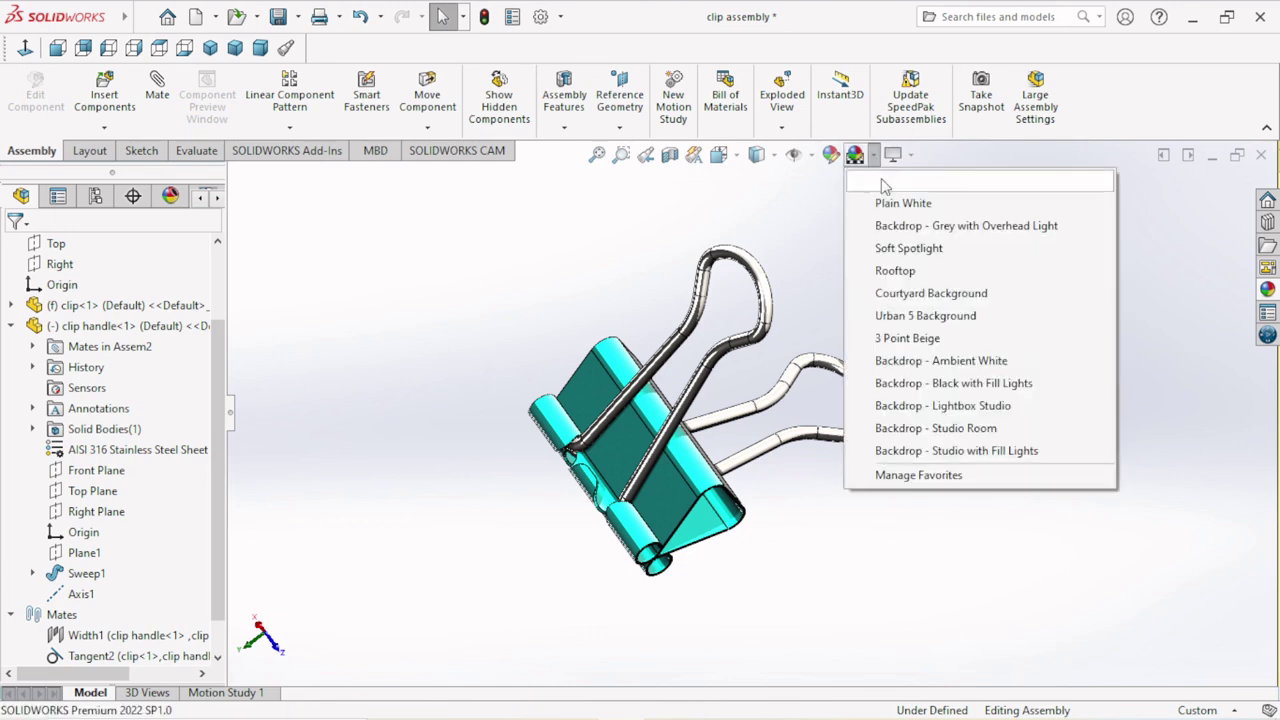
{"action": "left_click", "coordinate": [905, 203]}
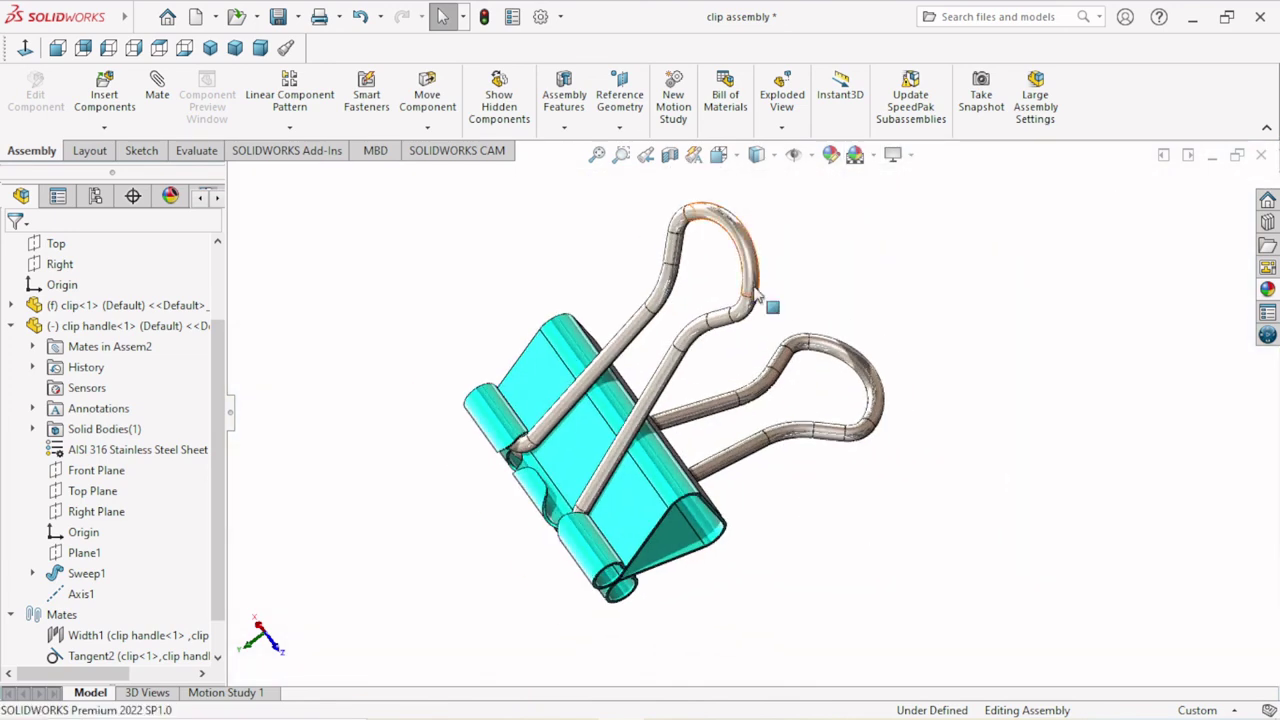
{"action": "scroll", "coordinate": [757, 296], "scroll_direction": "down", "scroll_amount": 2}
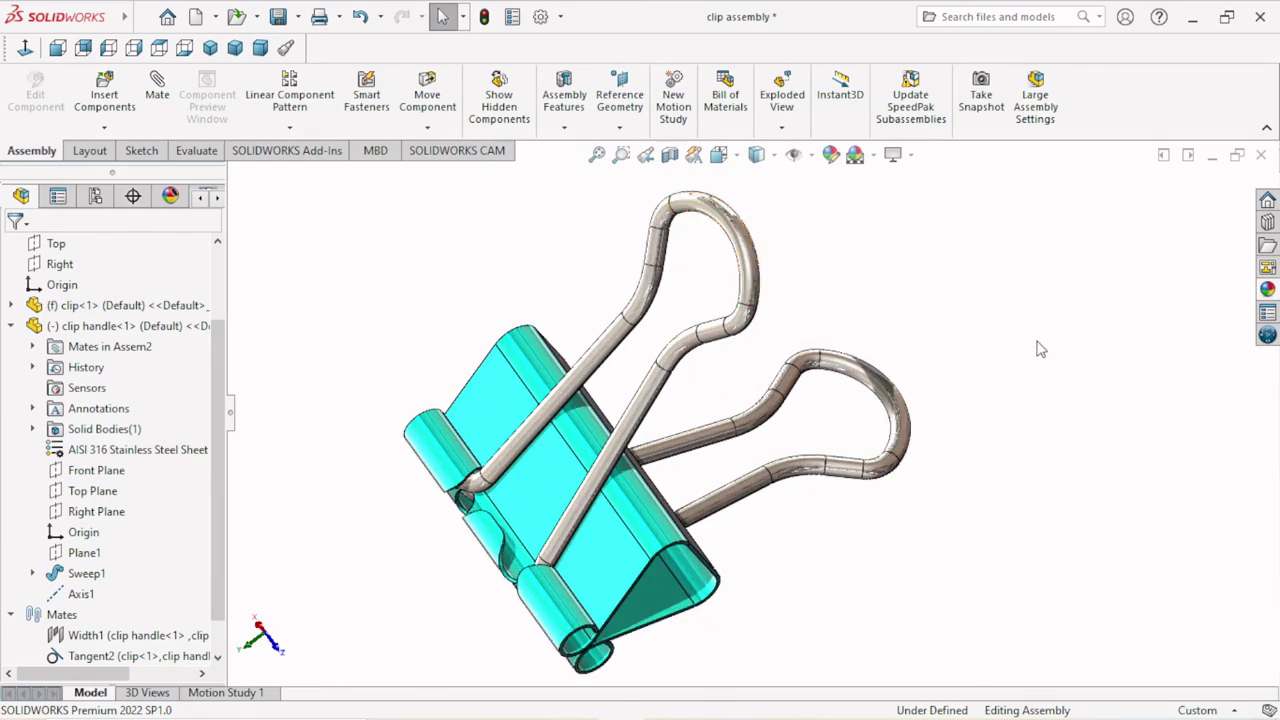